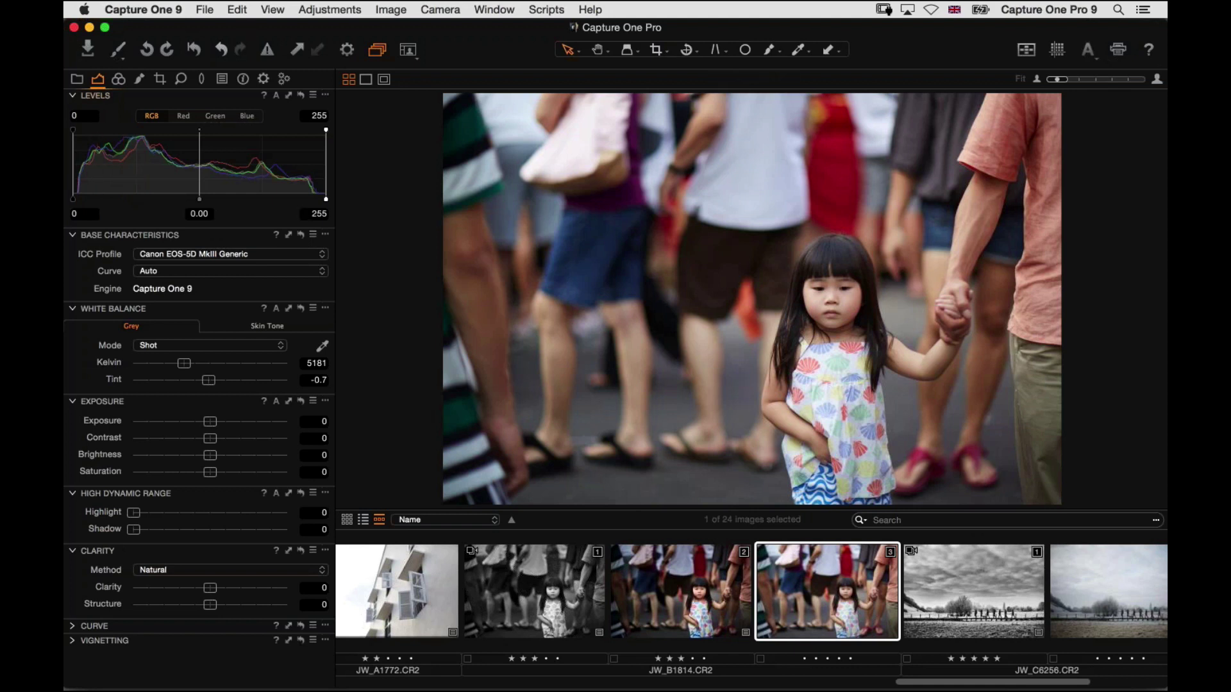
- Hide the image browser so the selected photo fills the viewer
left_click(382, 252)
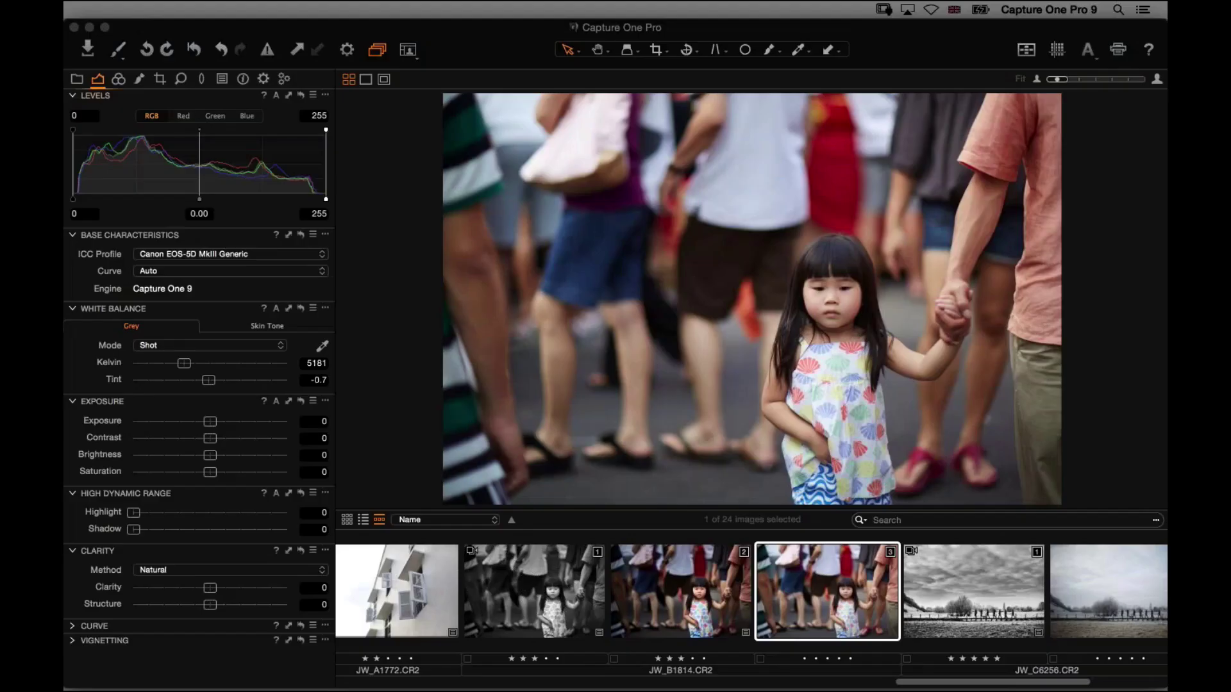
left_click(368, 280)
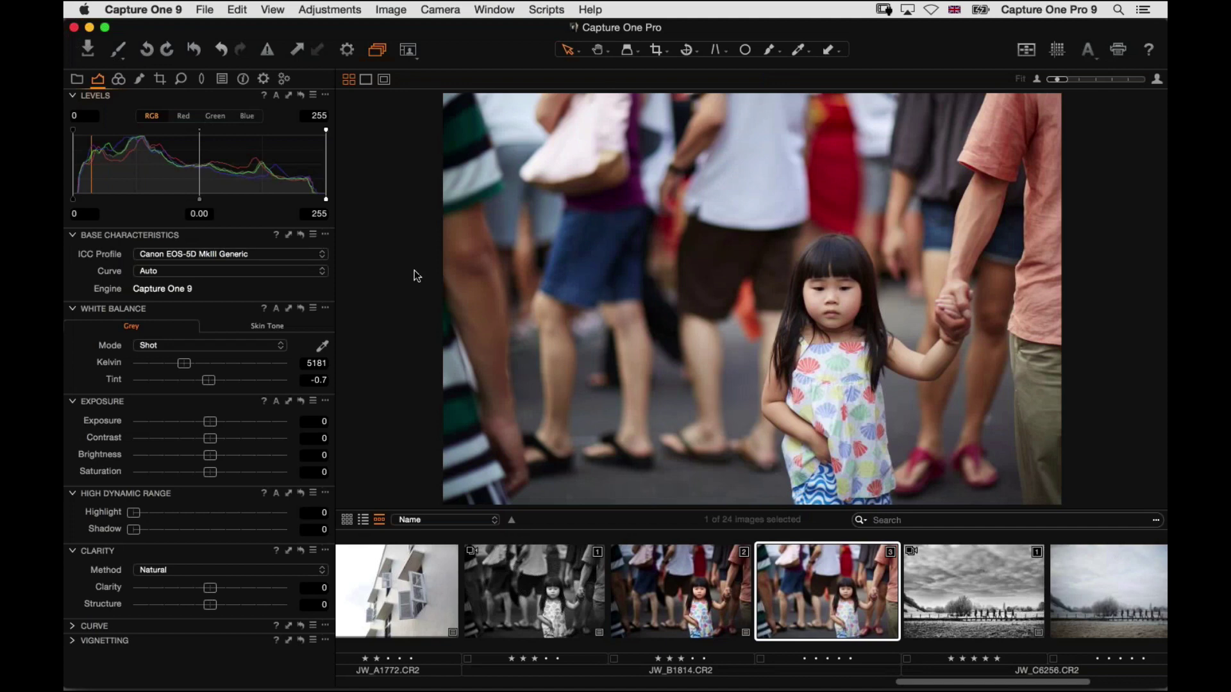
key("super+b")
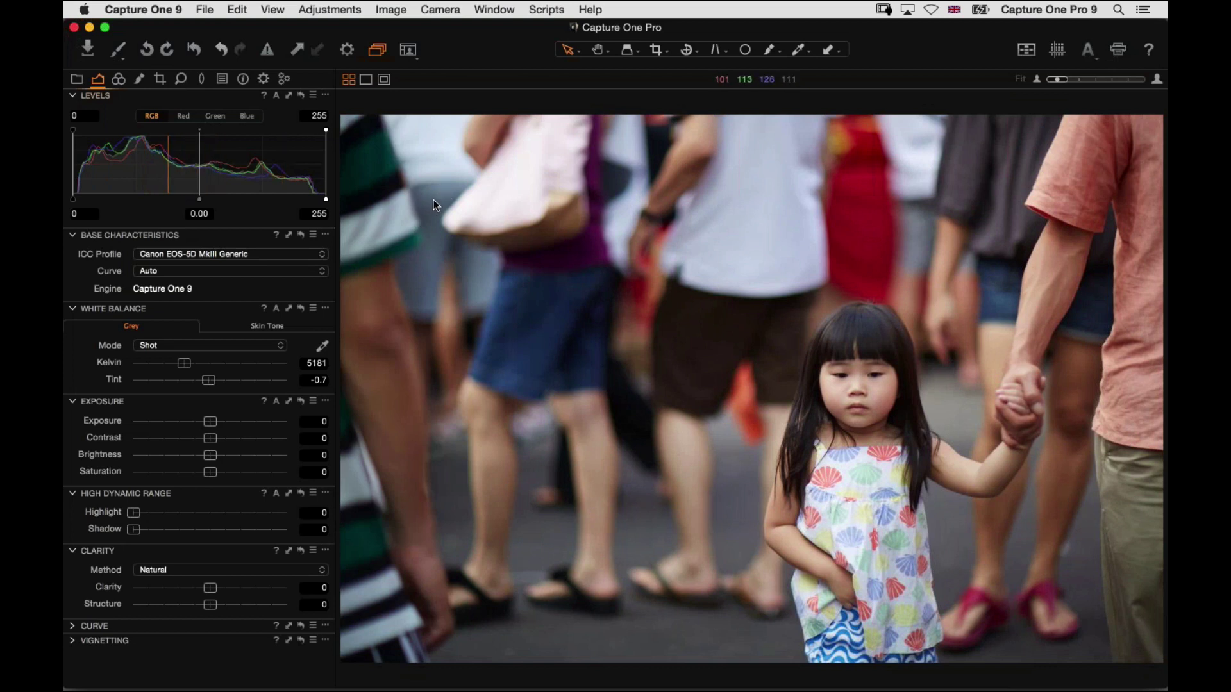
- Show the color tools and collapse Color Balance to reach the Black & White color sensitivity settings
left_click(121, 78)
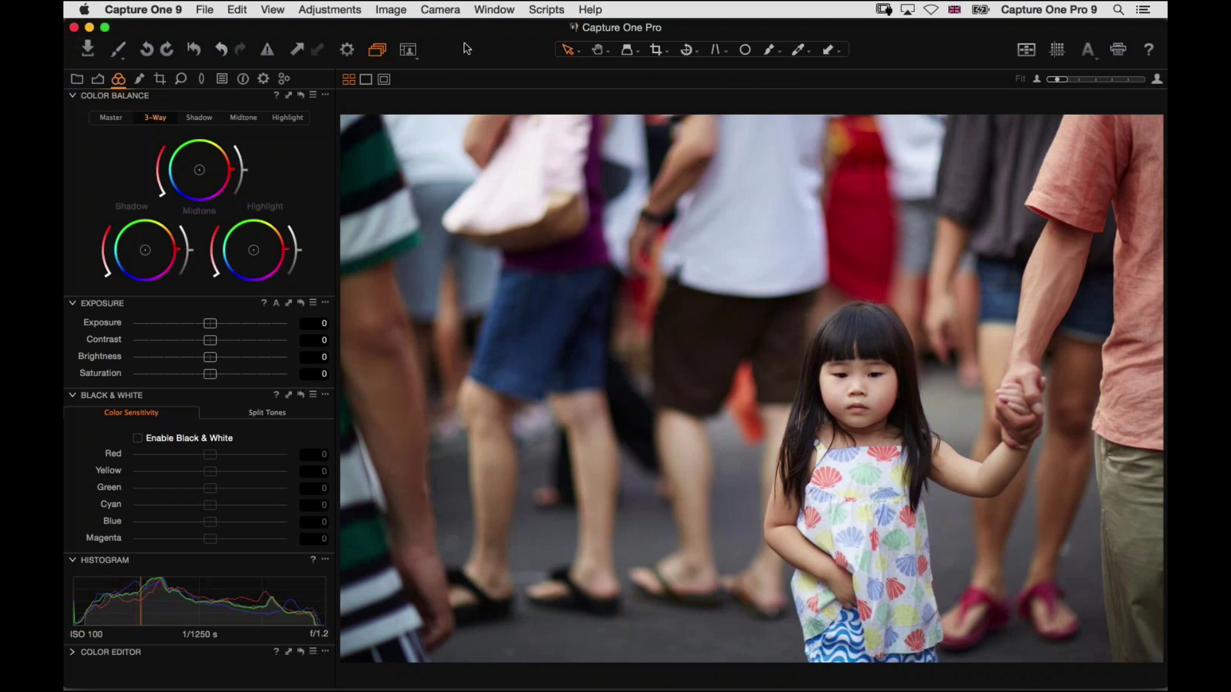
left_click(74, 95)
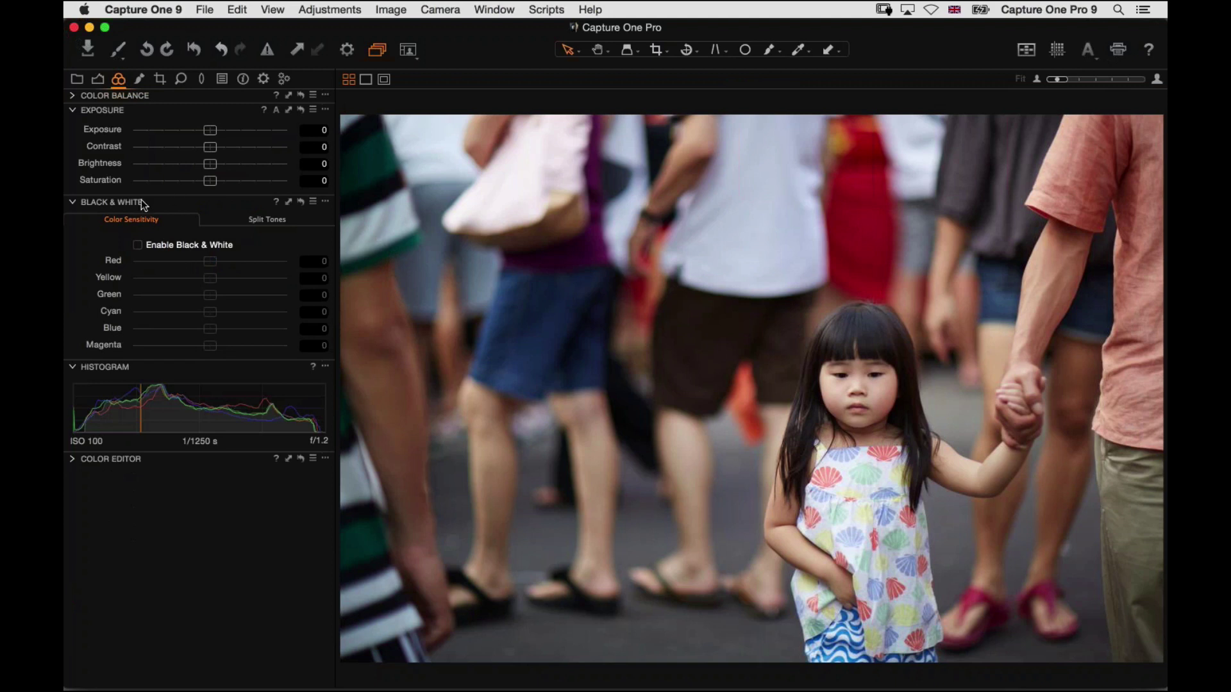
left_click(151, 221)
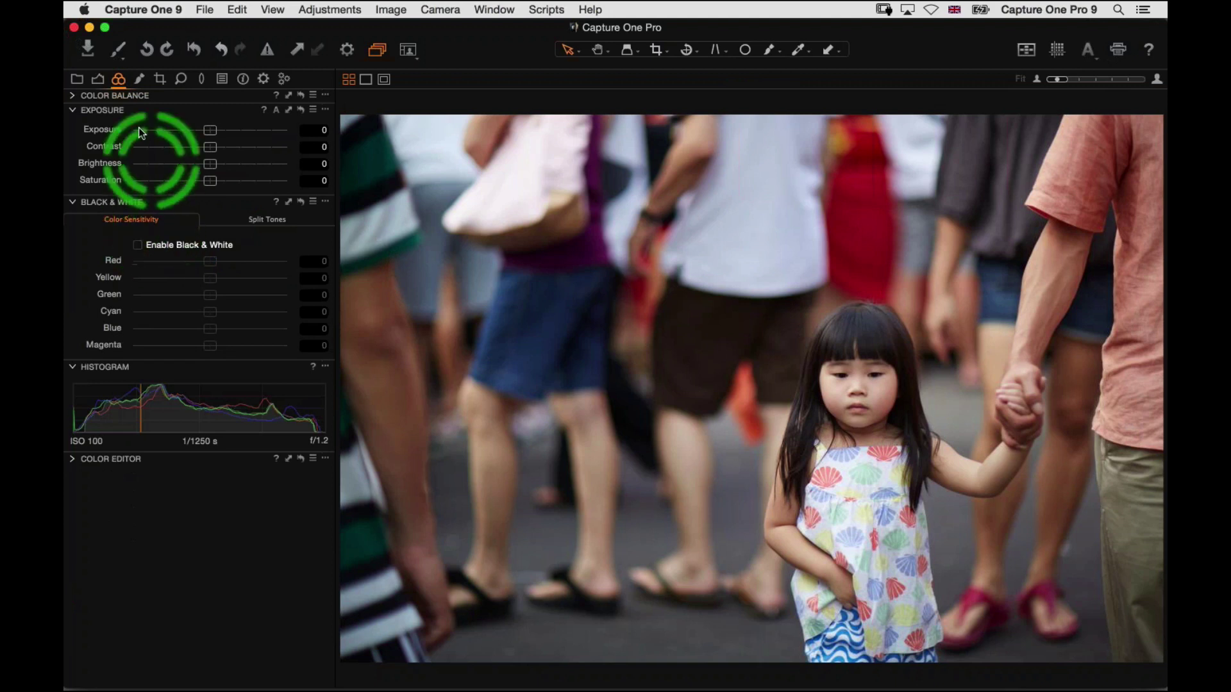
left_click(120, 86)
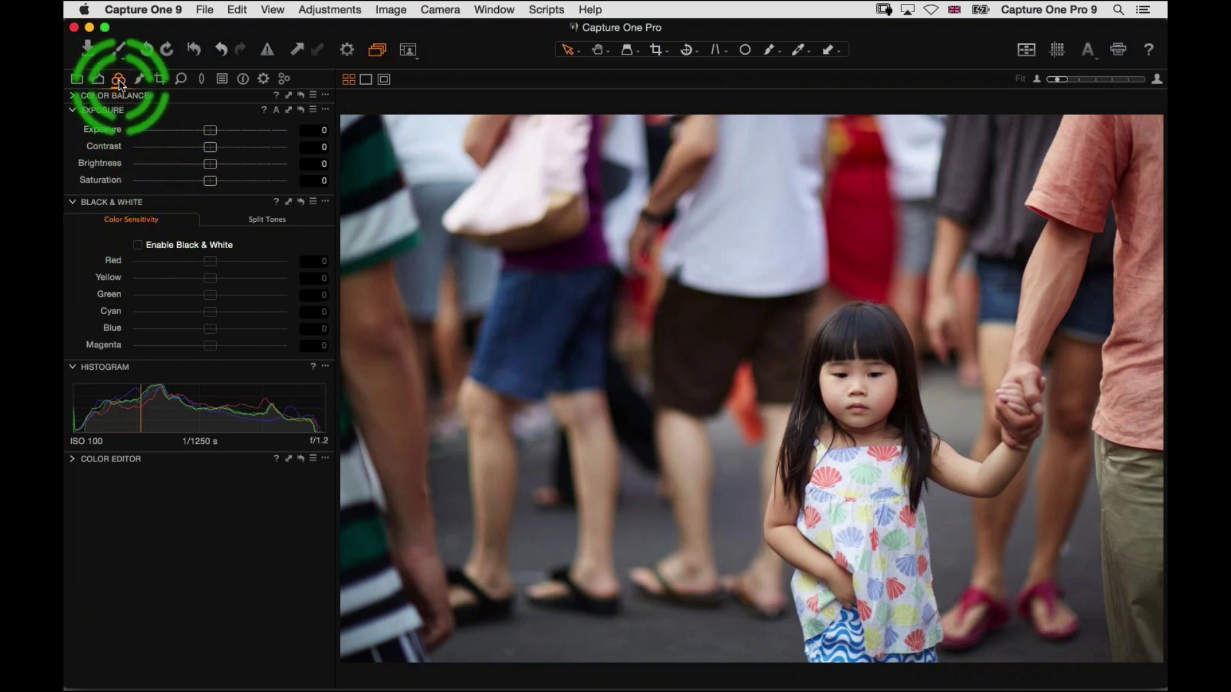
- Add the Black & White tool tab and collapse its Vignetting and Film Grain tools
right_click(306, 83)
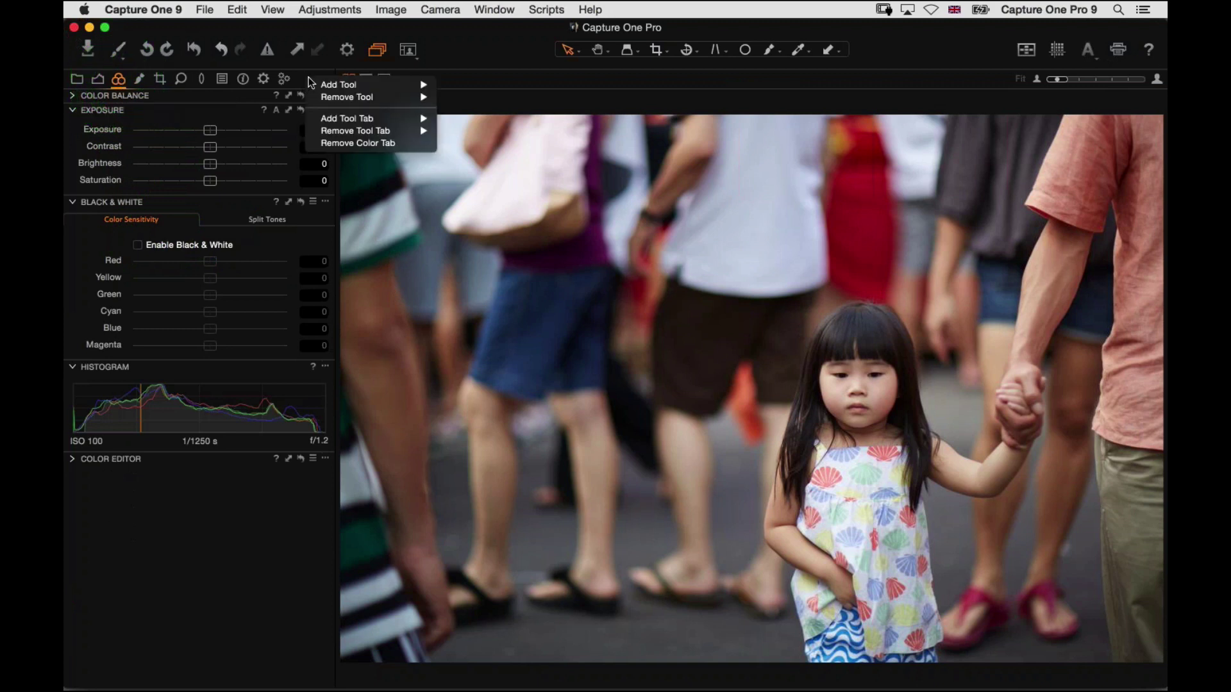
mouse_move(359, 119)
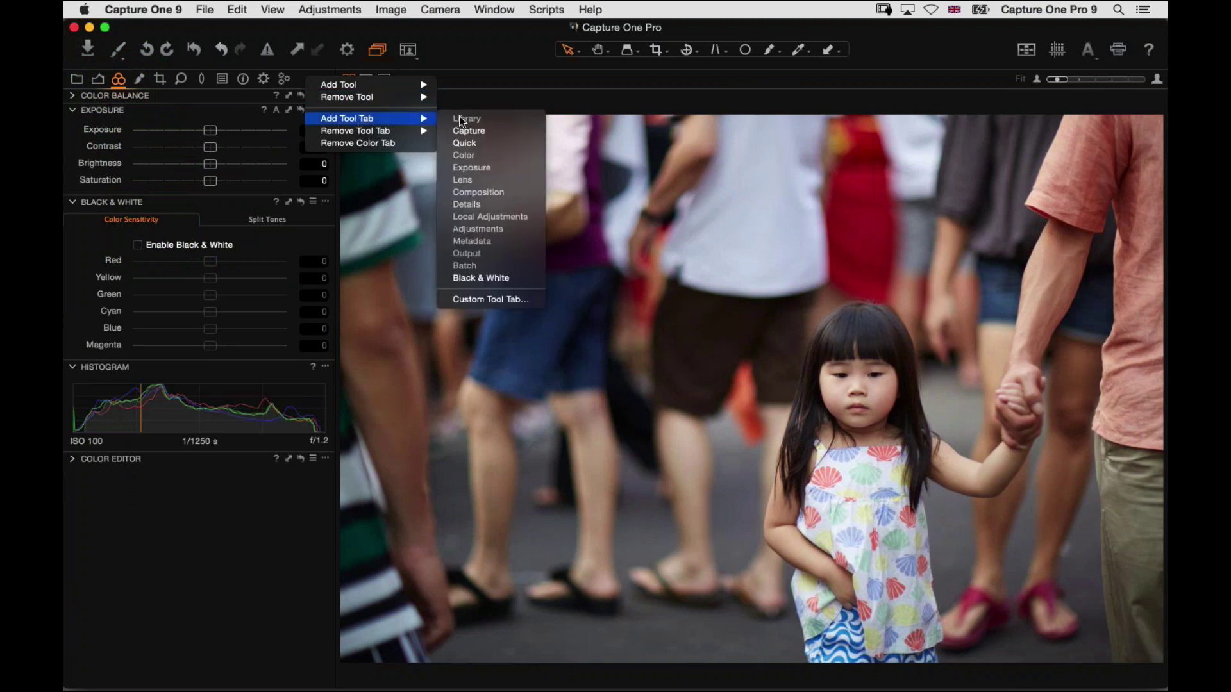
left_click(509, 280)
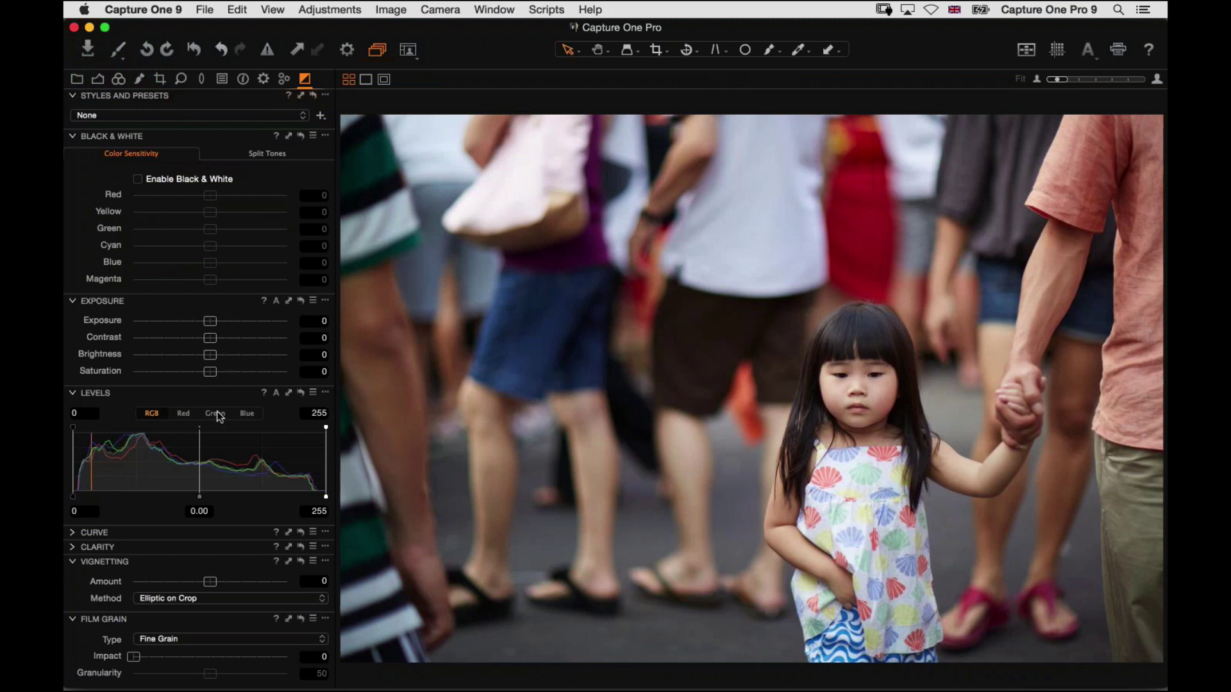
left_click(72, 562)
left_click(73, 577)
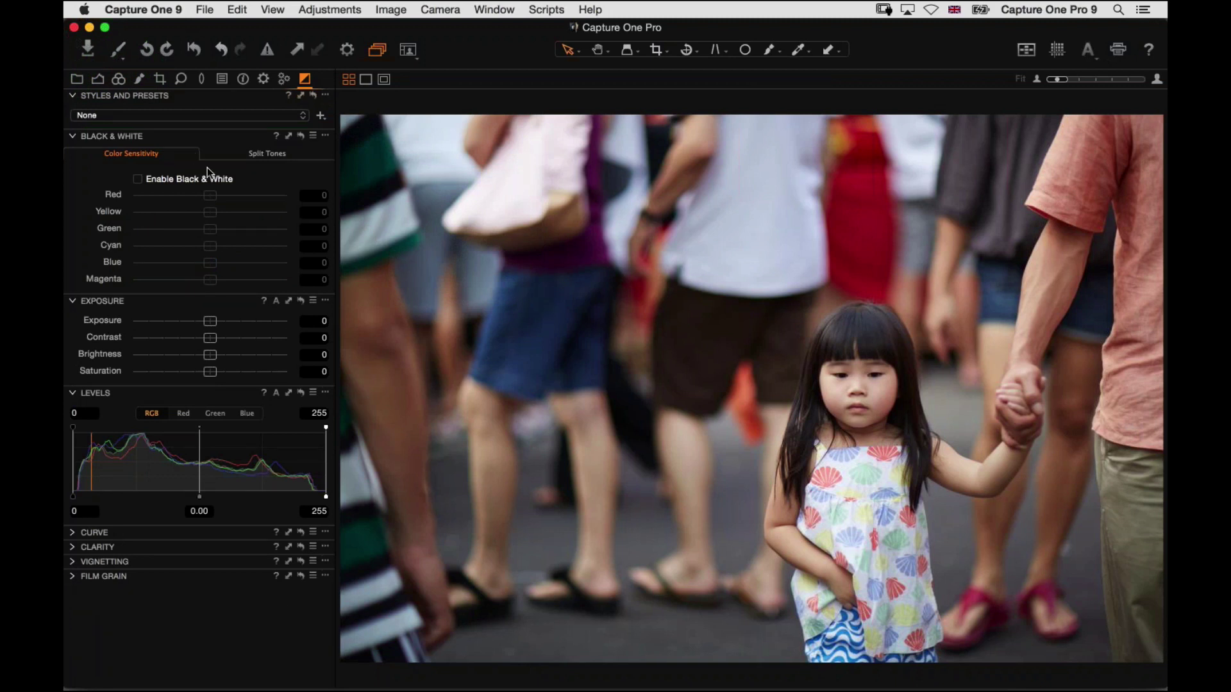
- Move the Levels tool above Black & White and remove it from the tool tab
left_click_drag(143, 401, 192, 138)
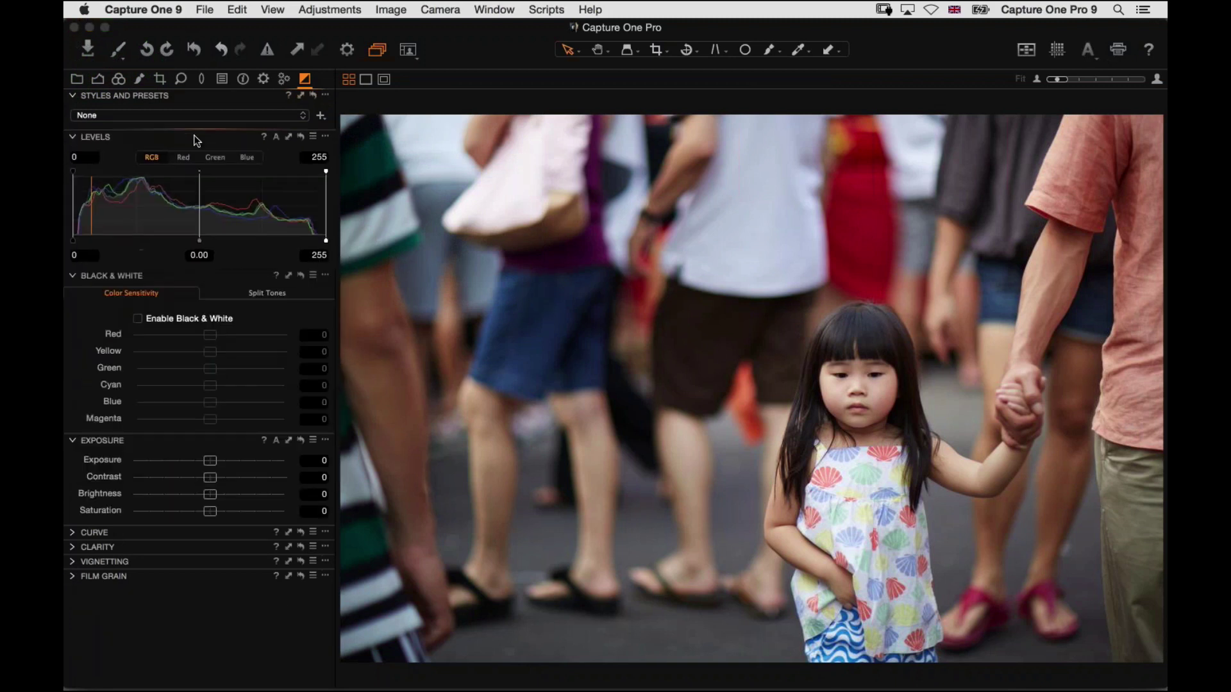
left_click(326, 136)
left_click(345, 153)
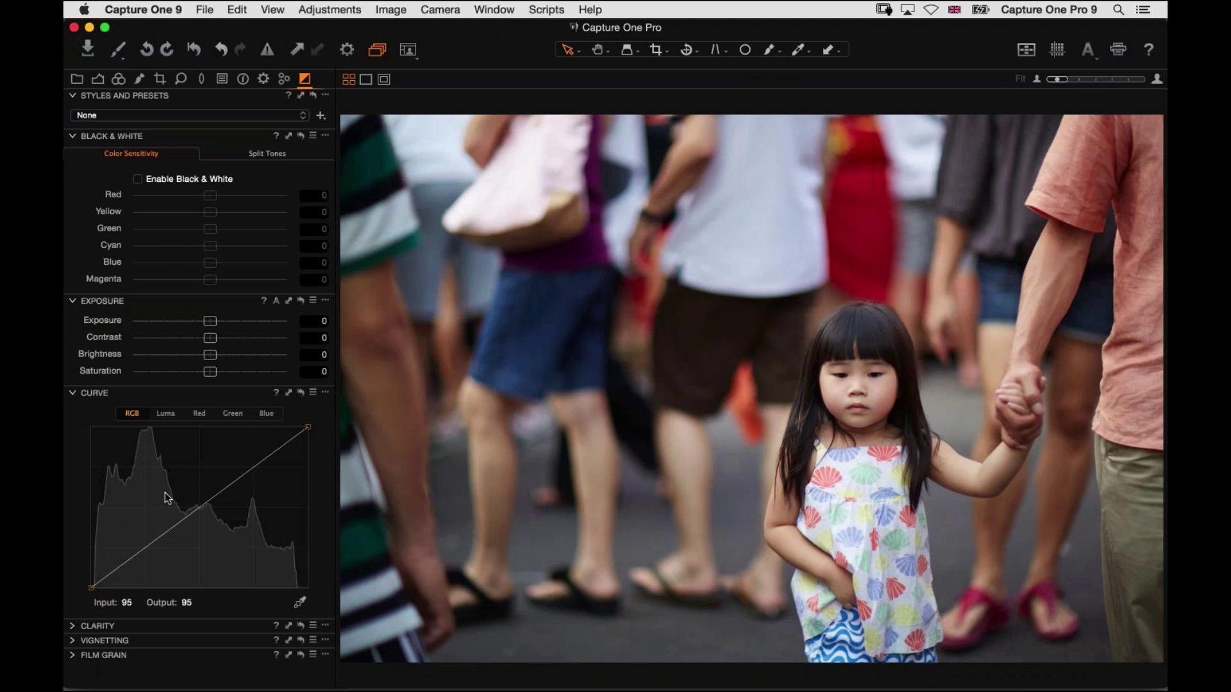
- Move the Film Grain tool directly above Curve, and briefly show the image browser before hiding it again
left_click_drag(110, 655, 132, 352)
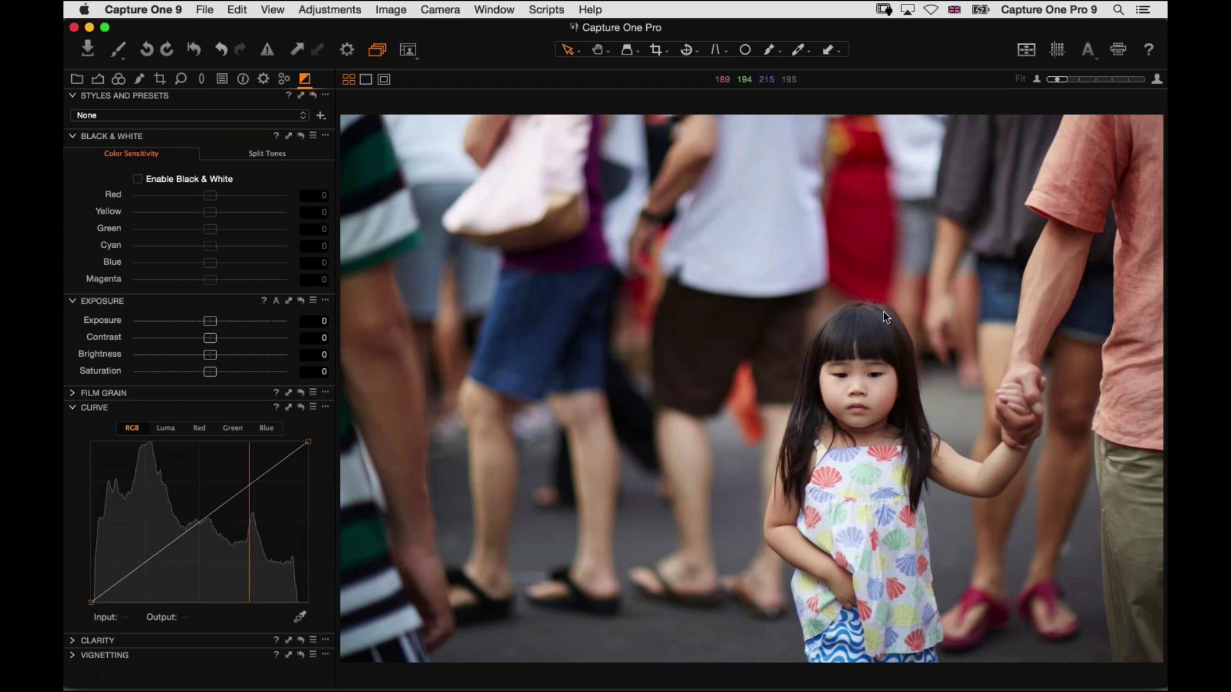
key("super+b")
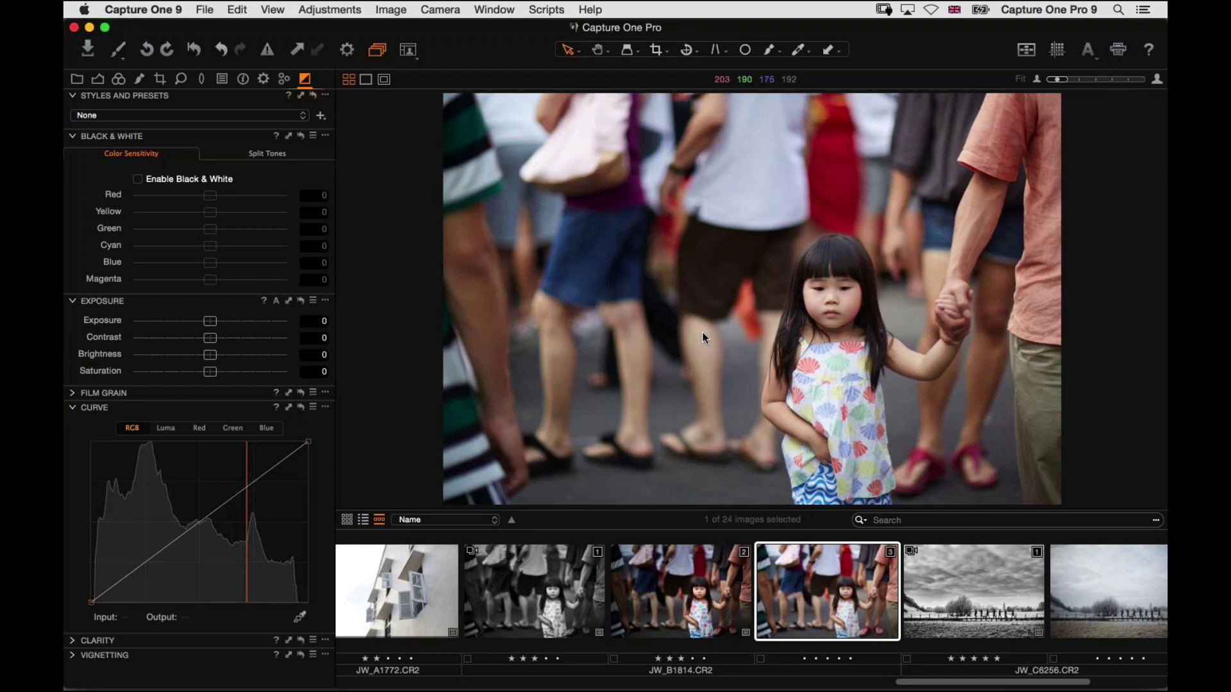
key("super+b")
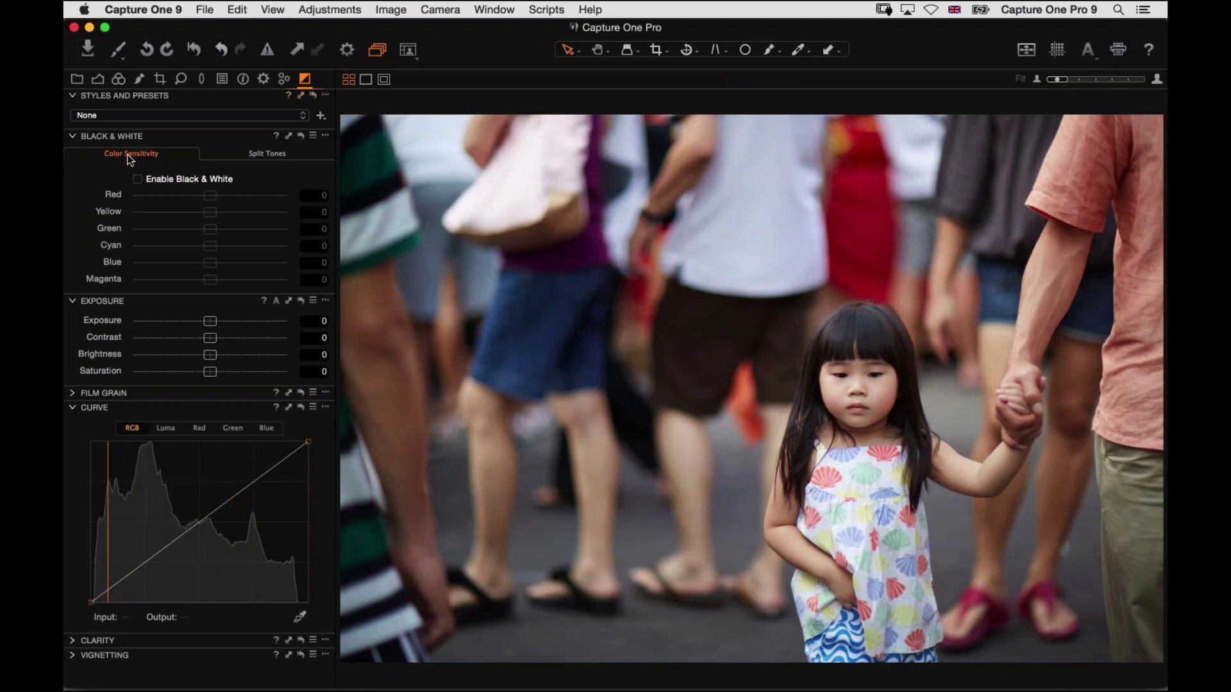
- Enable Black & White, try red 44, yellow -26, green 37, cyan -10, blue 53 and magenta 30, and reset the tool
left_click(141, 182)
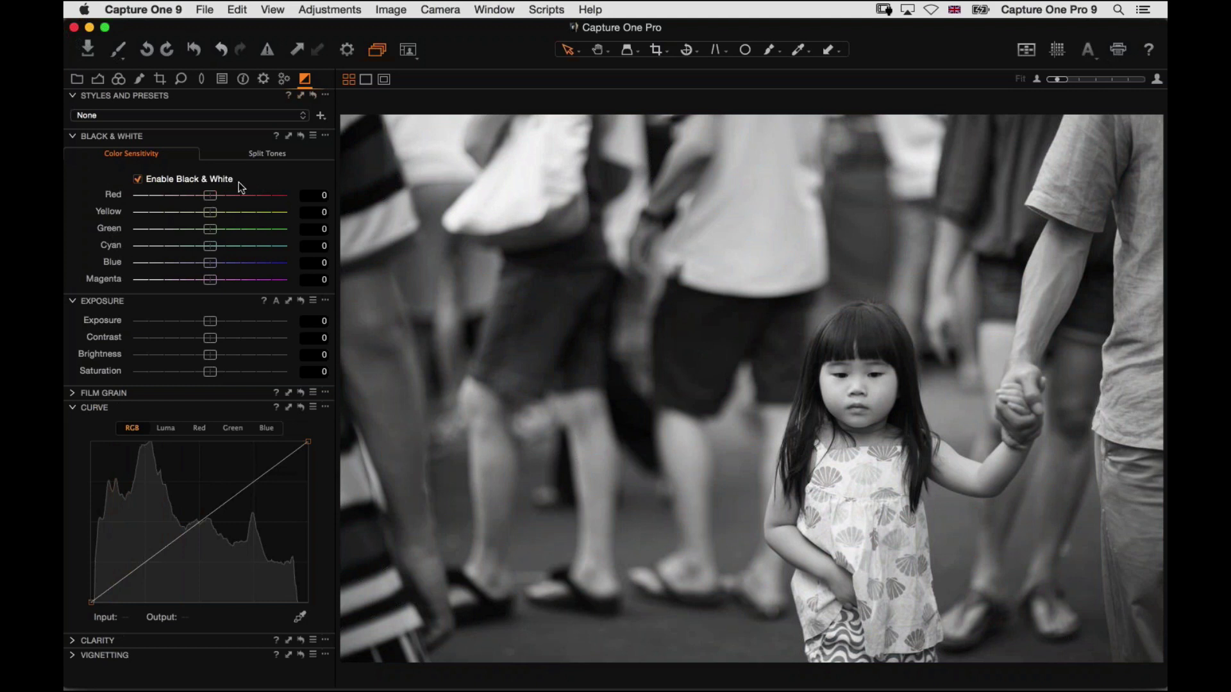
left_click_drag(209, 196, 187, 196)
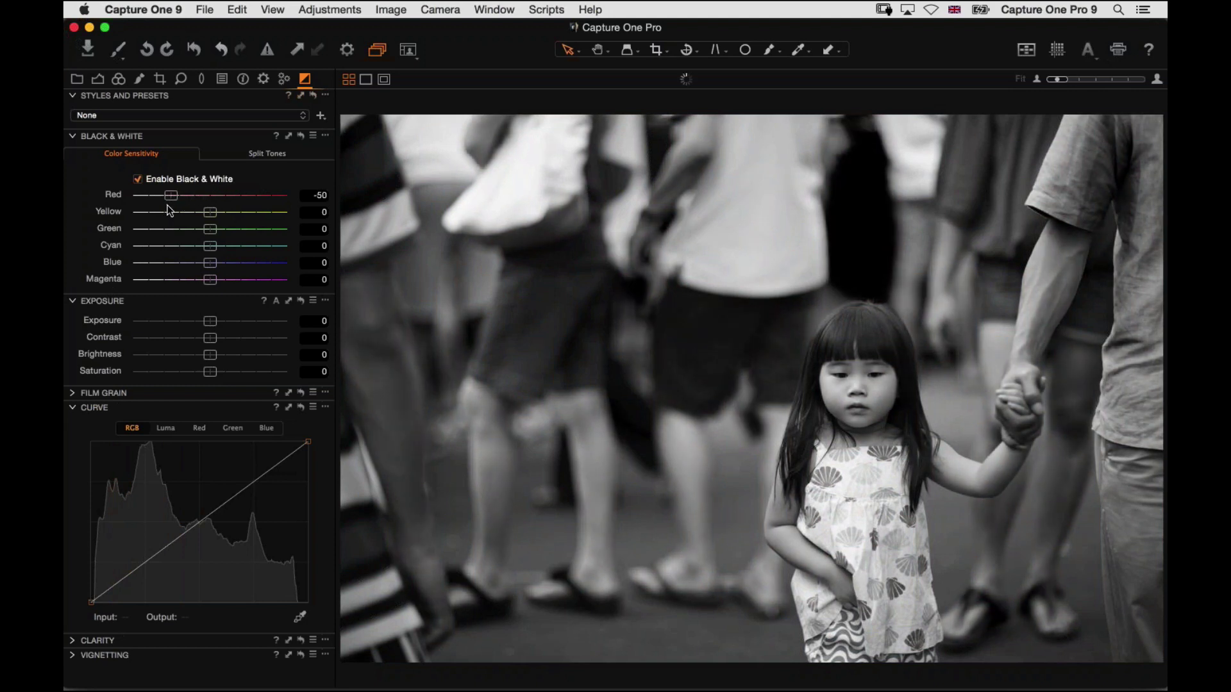
left_click_drag(174, 196, 242, 195)
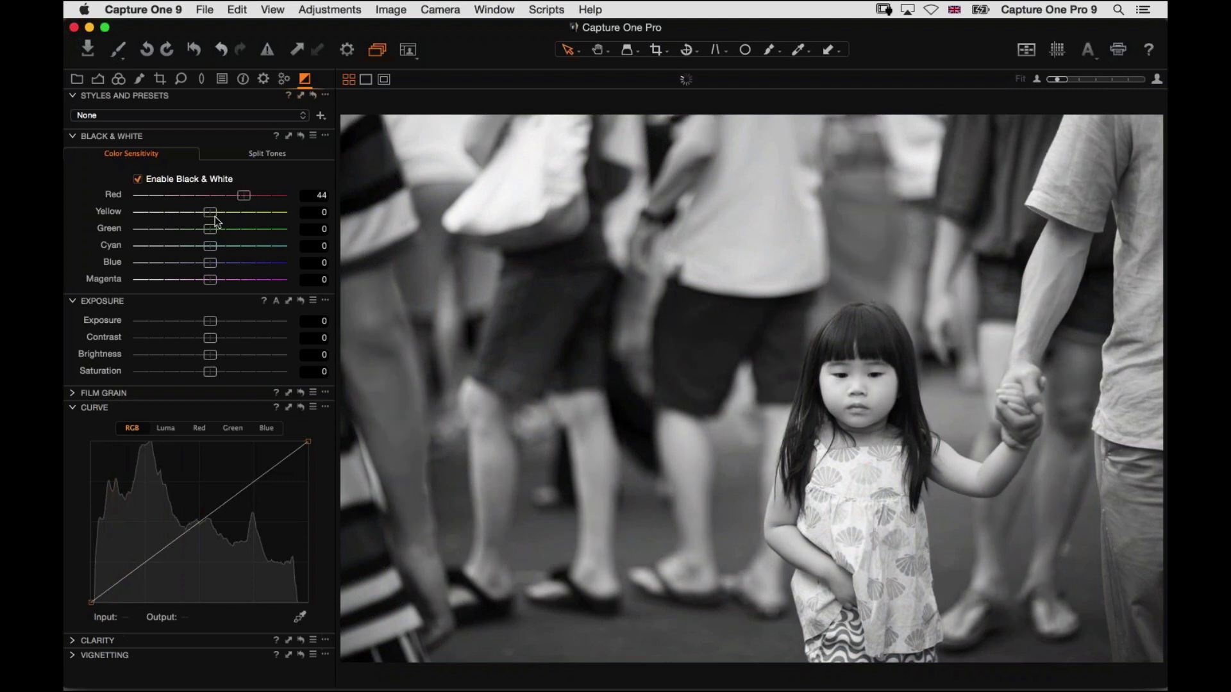
left_click_drag(209, 212, 234, 231)
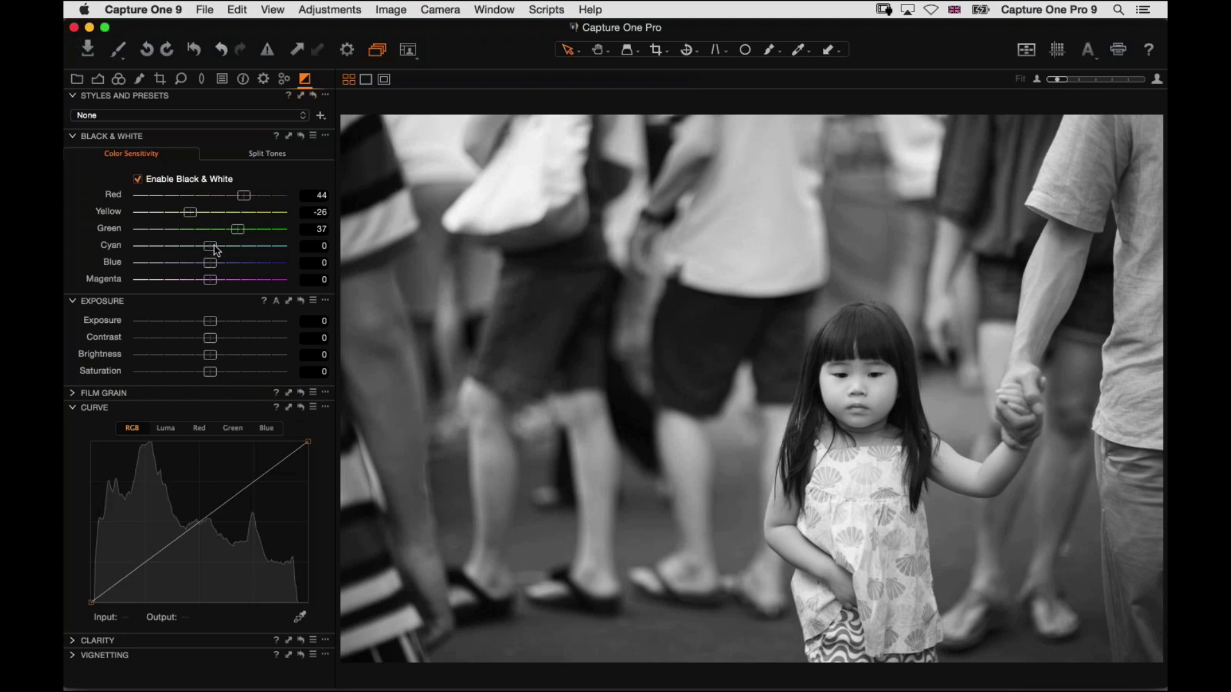
left_click_drag(213, 251, 246, 263)
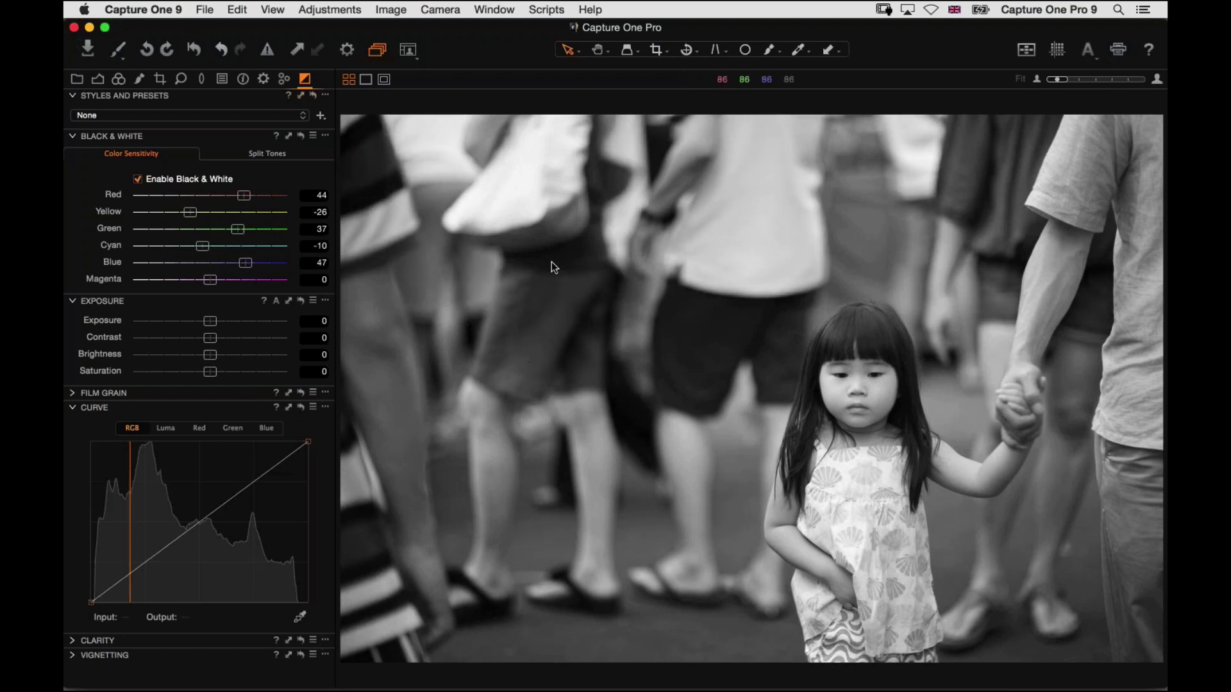
mouse_move(243, 263)
left_mouse_down()
mouse_move(168, 280)
mouse_move(263, 281)
mouse_move(234, 281)
left_mouse_up()
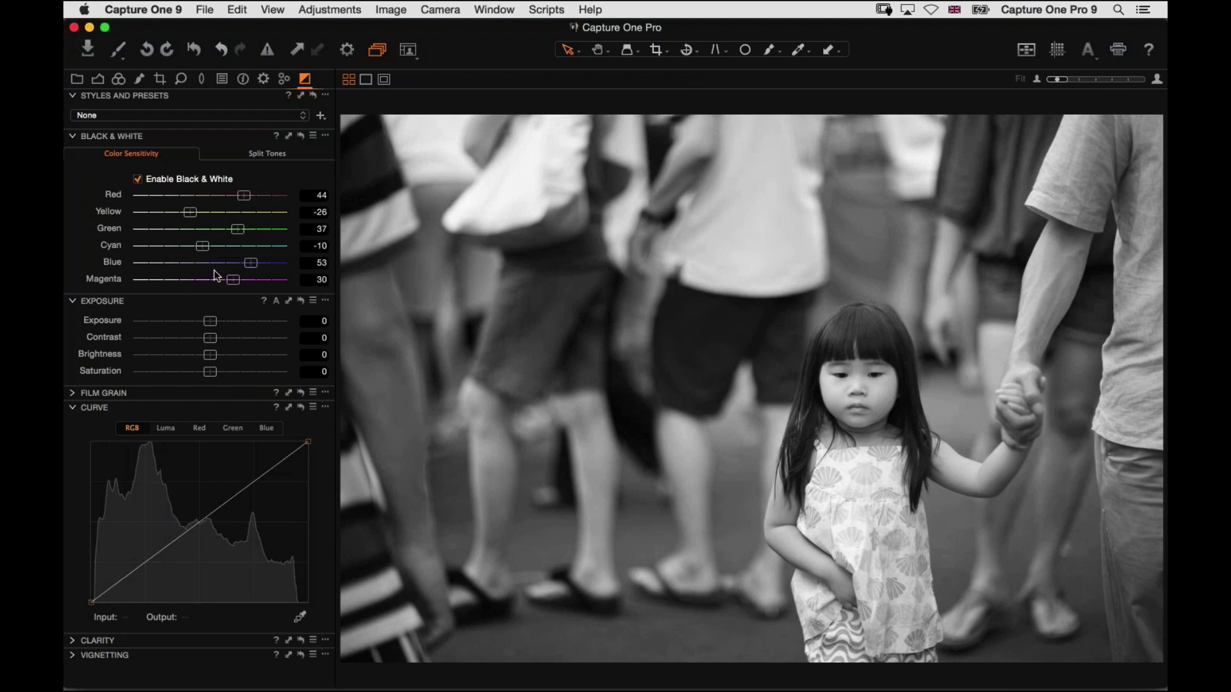
left_click(302, 141)
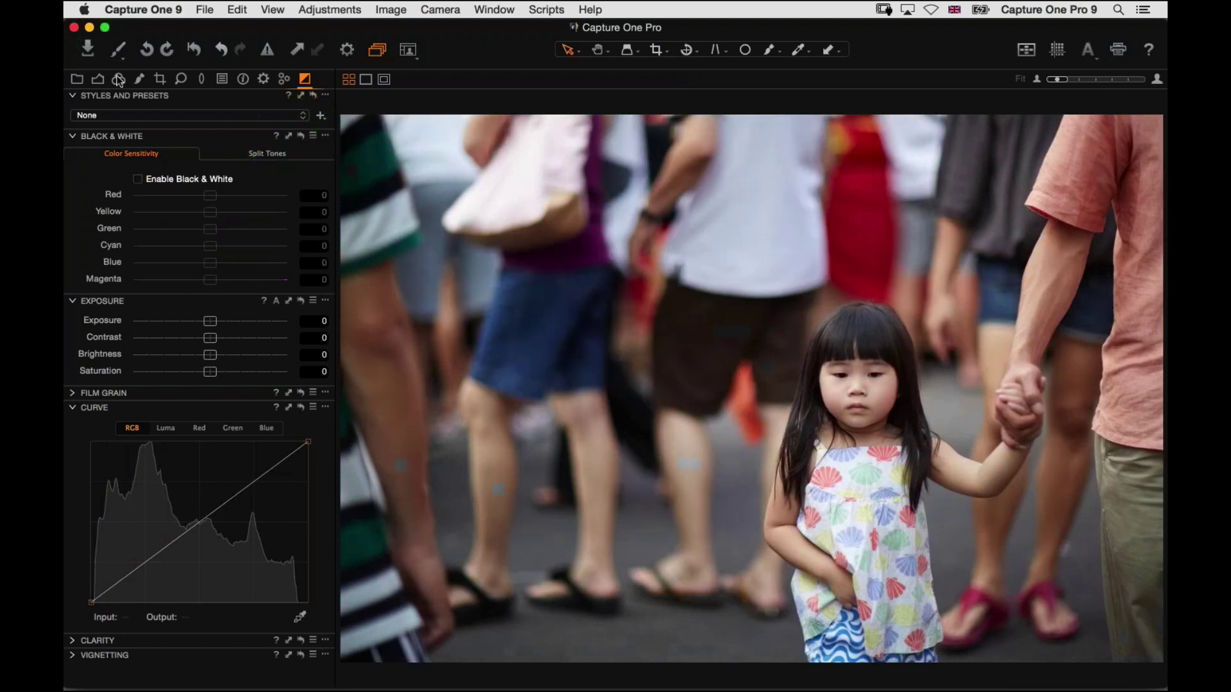
- Try desaturating the photo to -100 with the Exposure tool and reset the saturation
left_click(97, 78)
left_click_drag(211, 472, 134, 472)
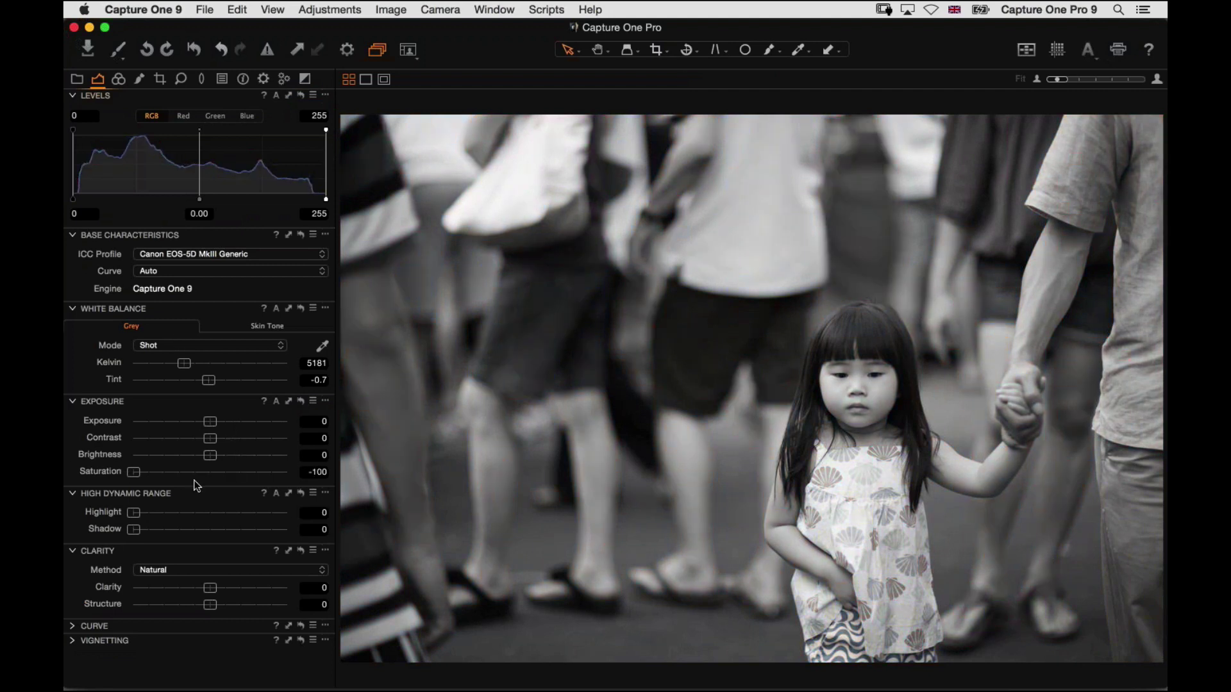
double_click(243, 474)
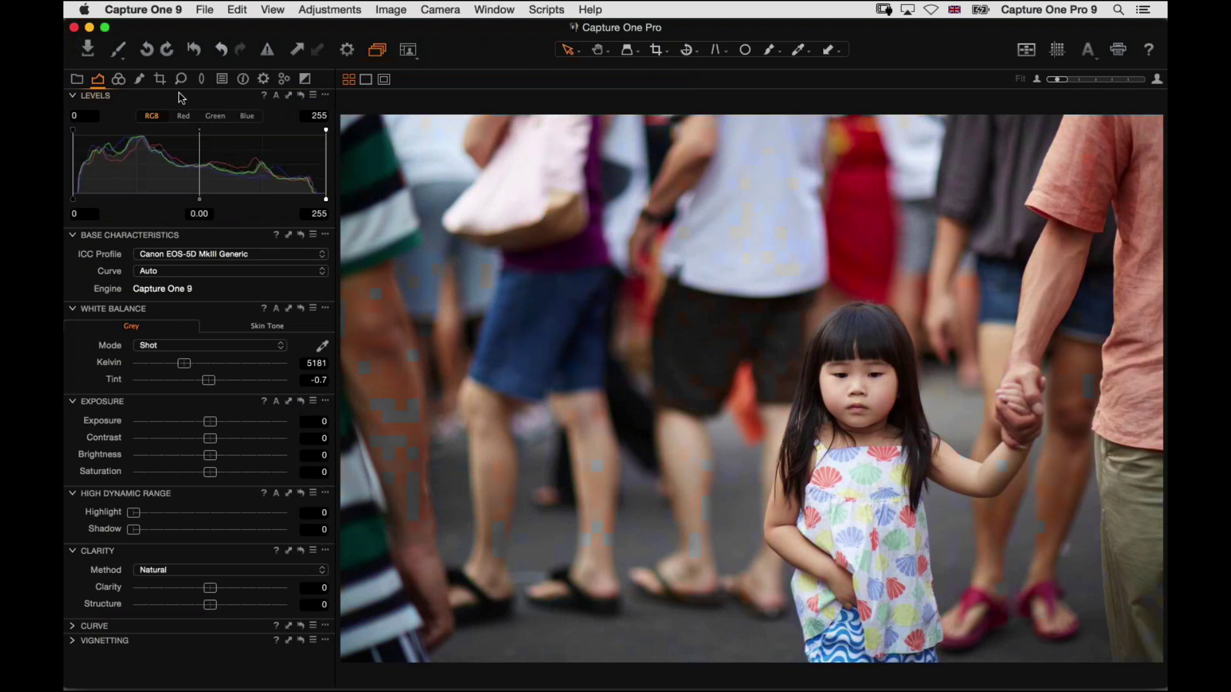
- Try a Black & White conversion with red 6, blue 31 and magenta -21, and reset the tool
left_click(304, 79)
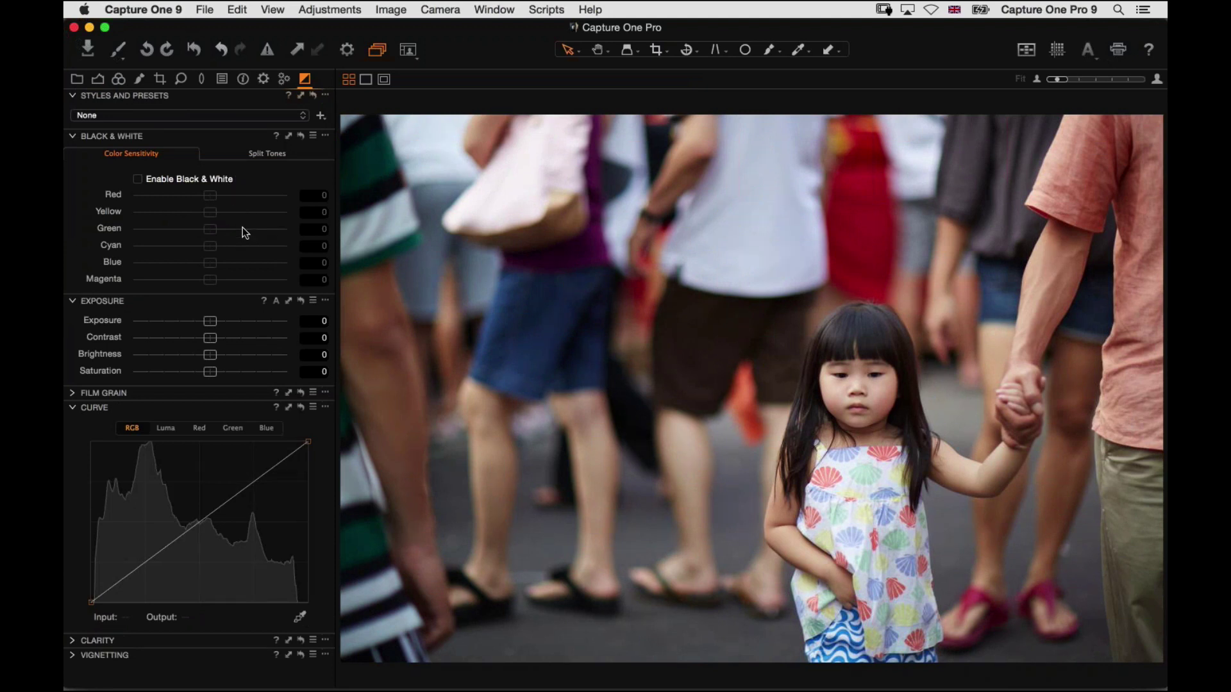
left_click(138, 180)
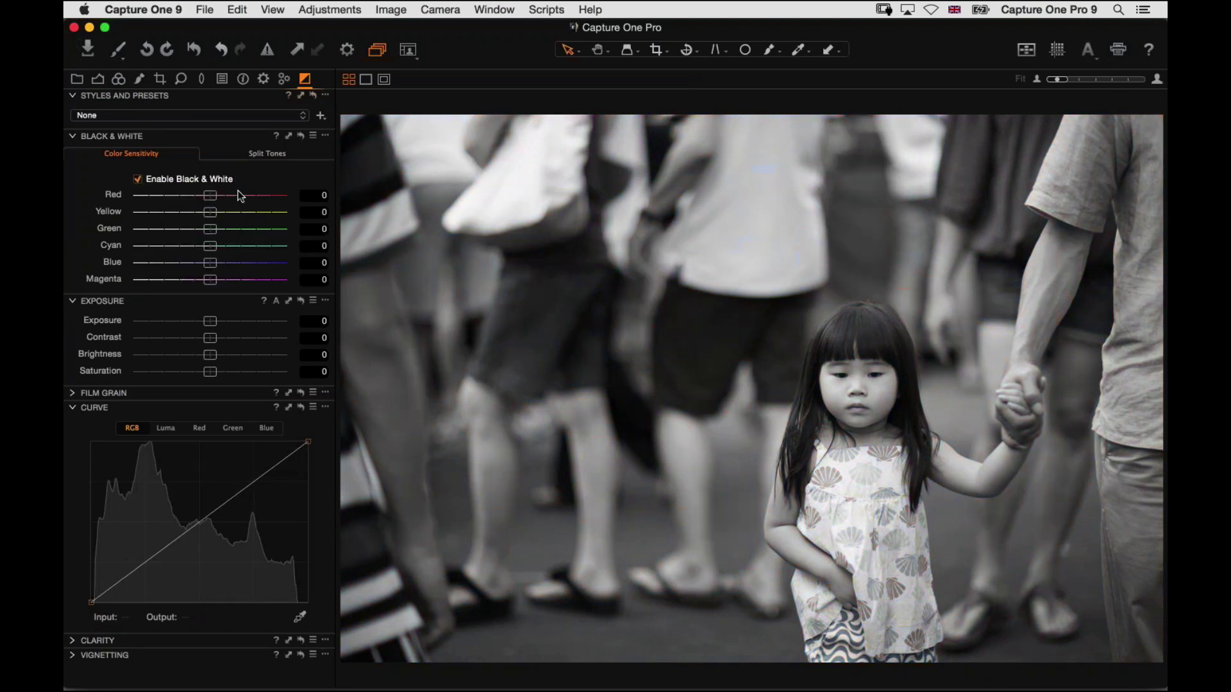
left_click_drag(211, 196, 215, 195)
mouse_move(210, 263)
left_mouse_down()
mouse_move(233, 263)
mouse_move(193, 279)
left_mouse_up()
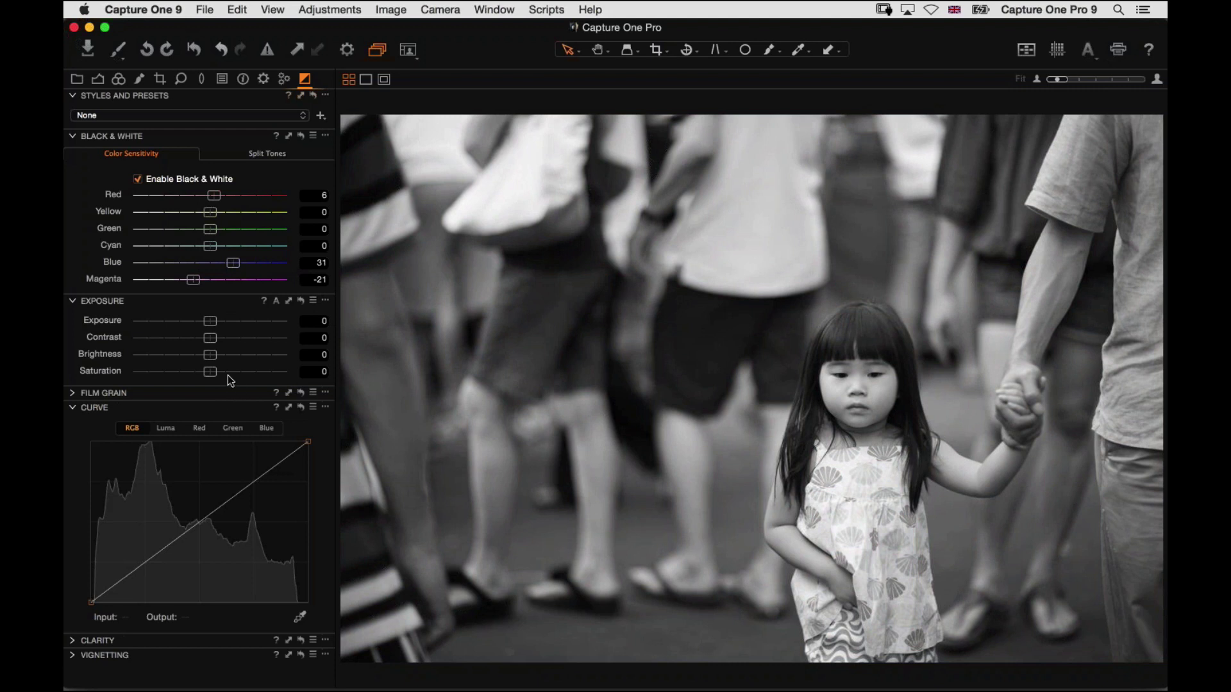
left_click(300, 136)
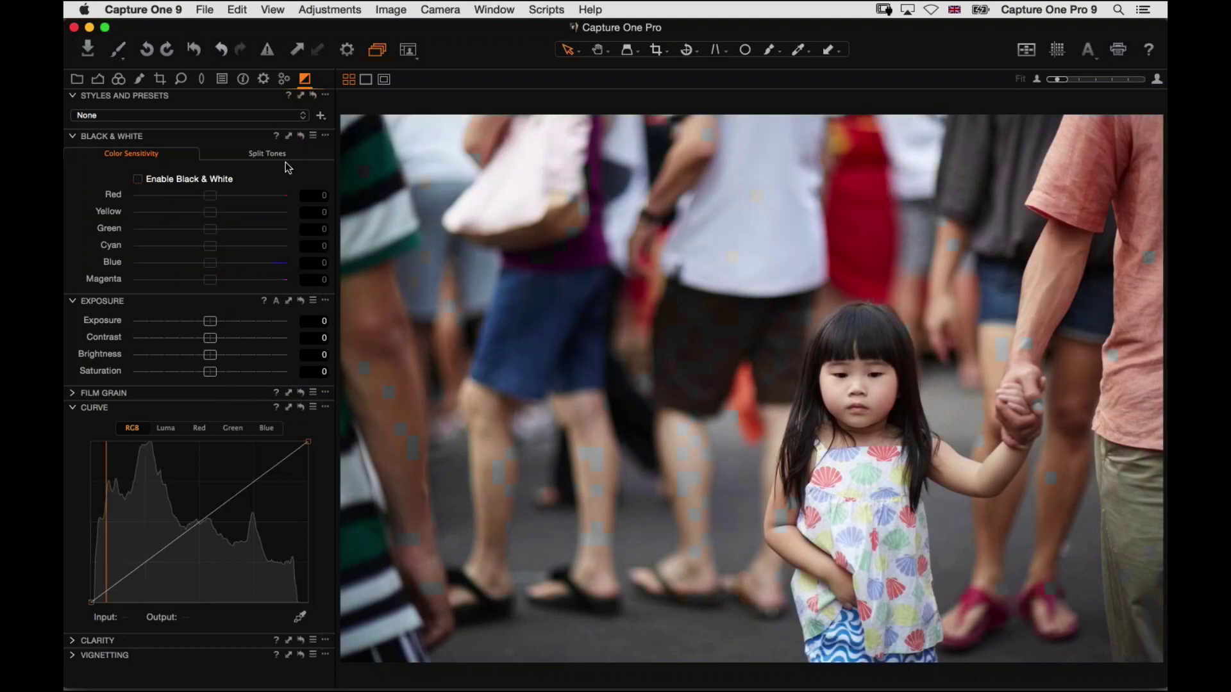
- Enable Black & White for split toning and tint the highlights with hue 77 and saturation 30
left_click(267, 154)
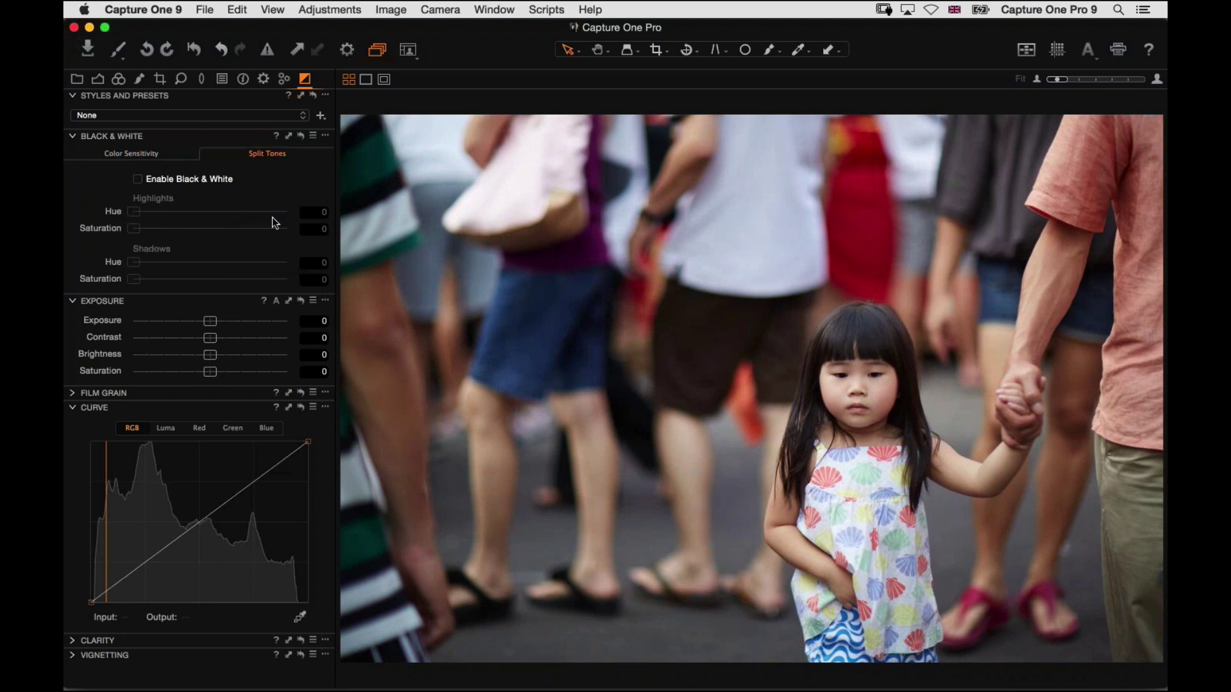
left_click(138, 178)
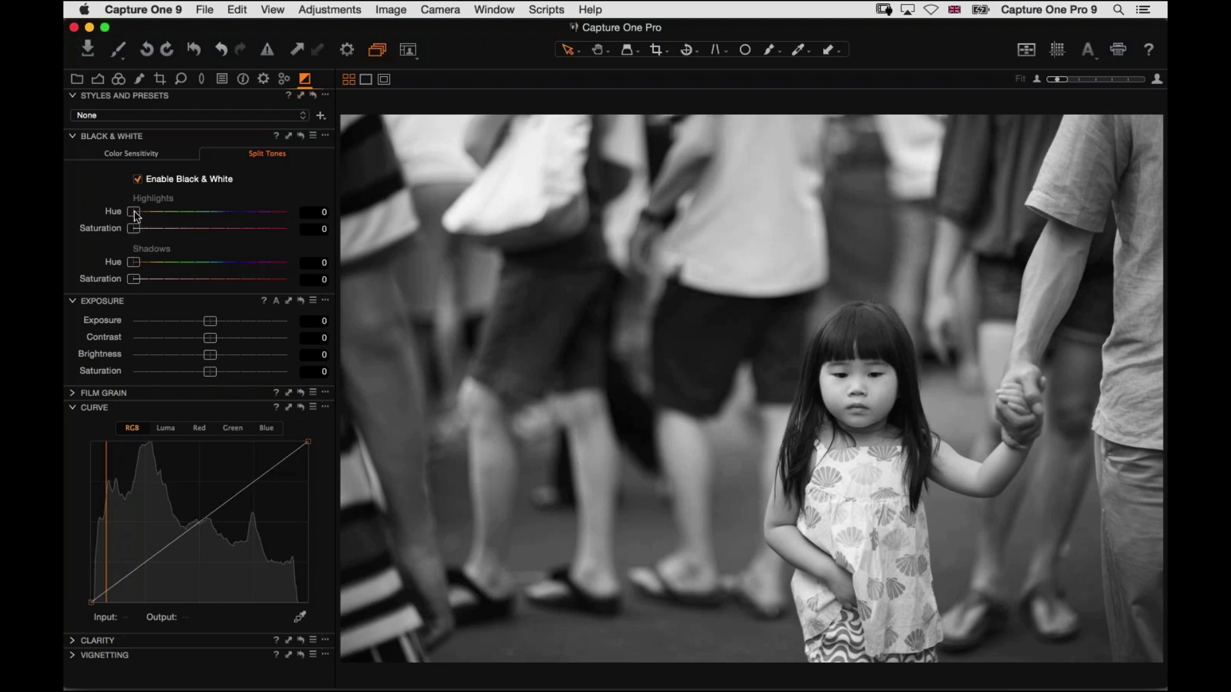
left_click_drag(136, 214, 166, 210)
left_click_drag(164, 211, 245, 211)
left_click_drag(252, 211, 268, 211)
left_click(167, 212)
left_click_drag(134, 228, 183, 237)
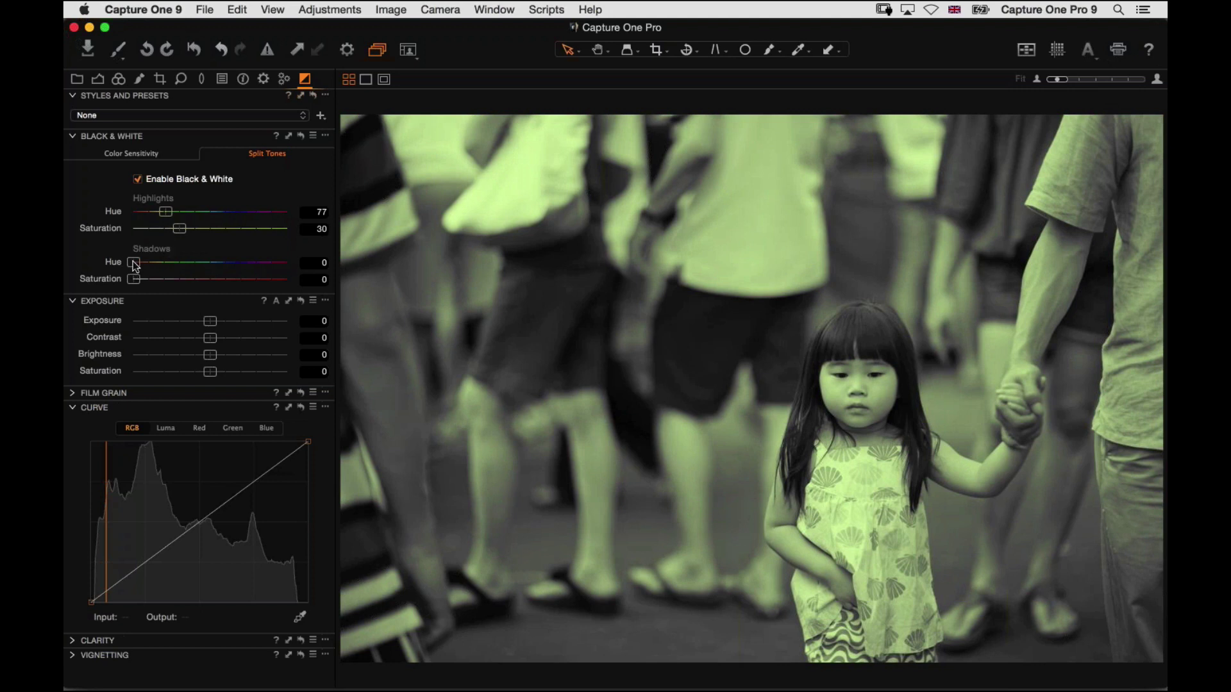
- Set the split tone shadows to hue 121 and saturation 33, and the highlights to hue 122 and saturation 36
left_click_drag(133, 262, 227, 262)
left_click_drag(149, 275, 175, 277)
left_click_drag(166, 212, 185, 212)
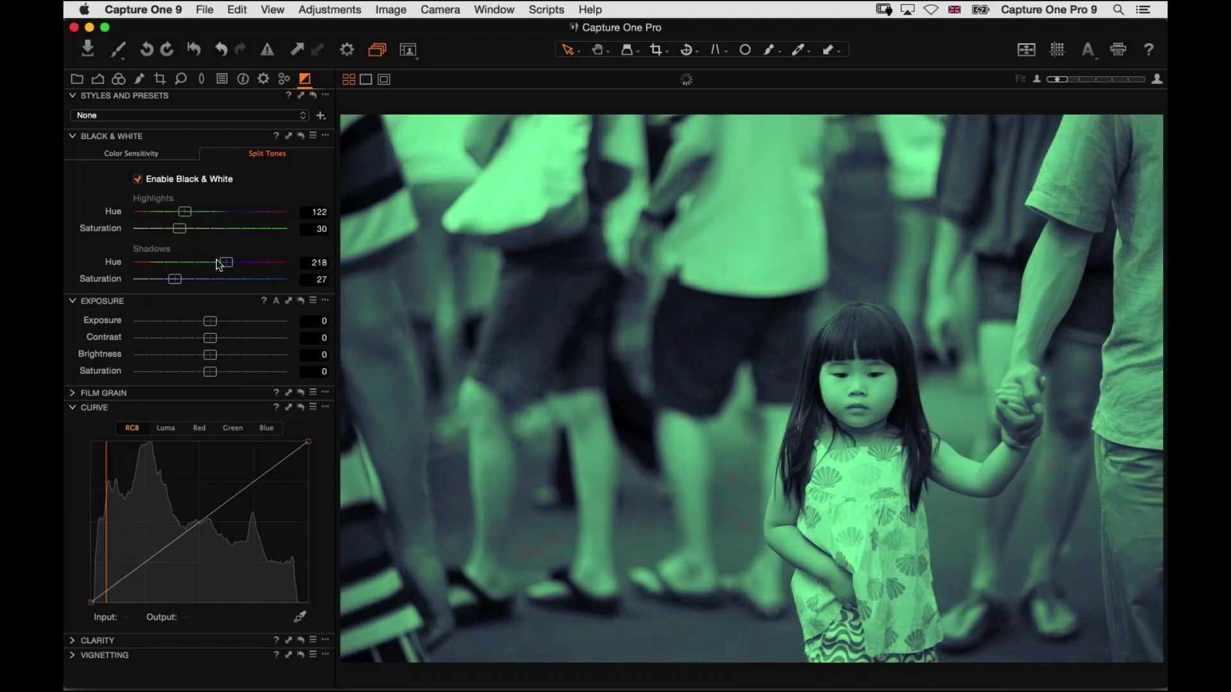
left_click_drag(218, 262, 184, 281)
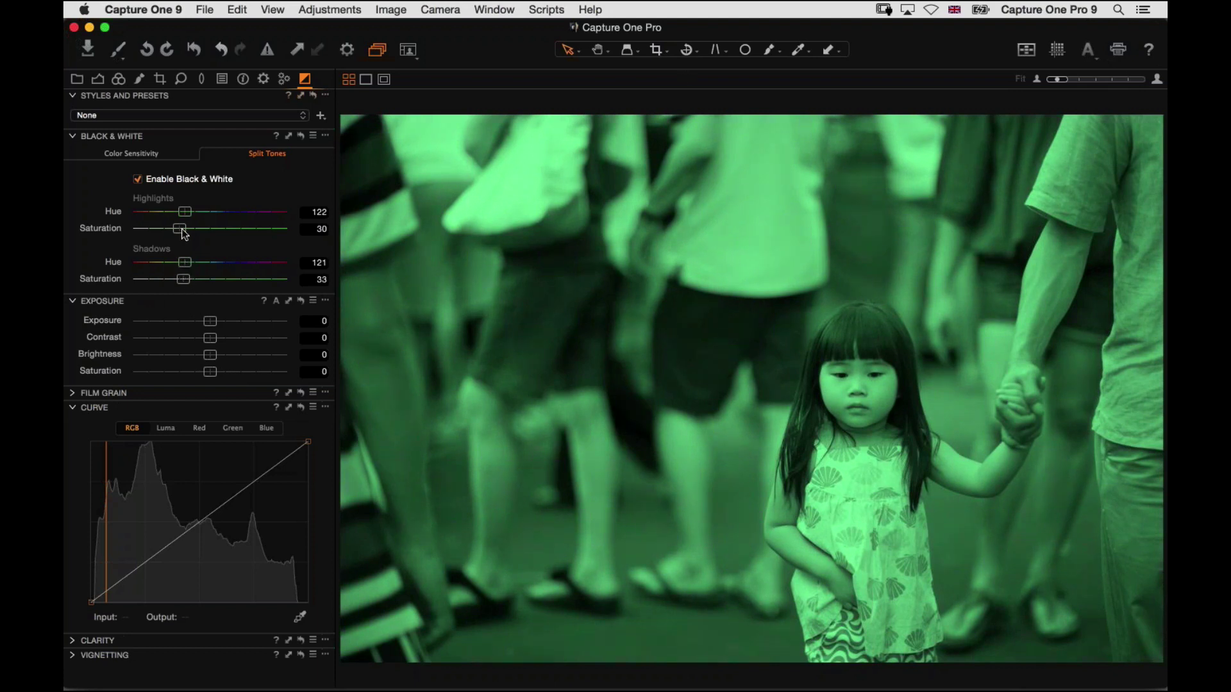
left_click_drag(186, 229, 189, 229)
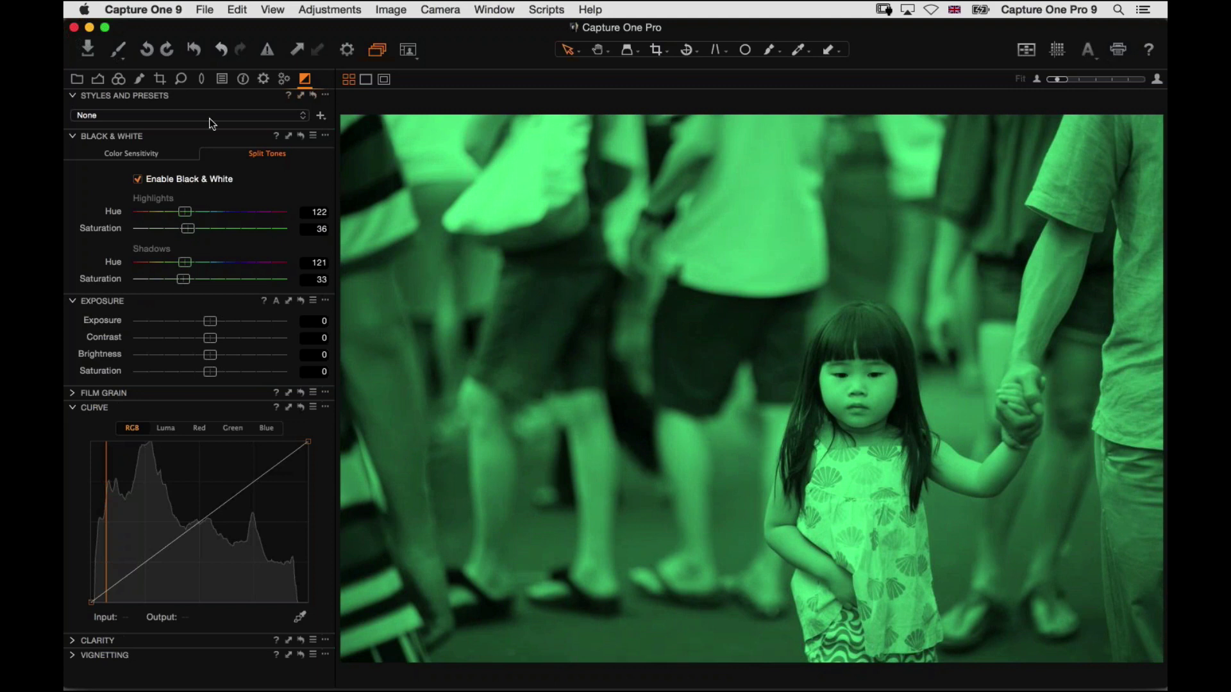
- Examine the three-way Color Balance tool and return to the Black & White tools
left_click(120, 80)
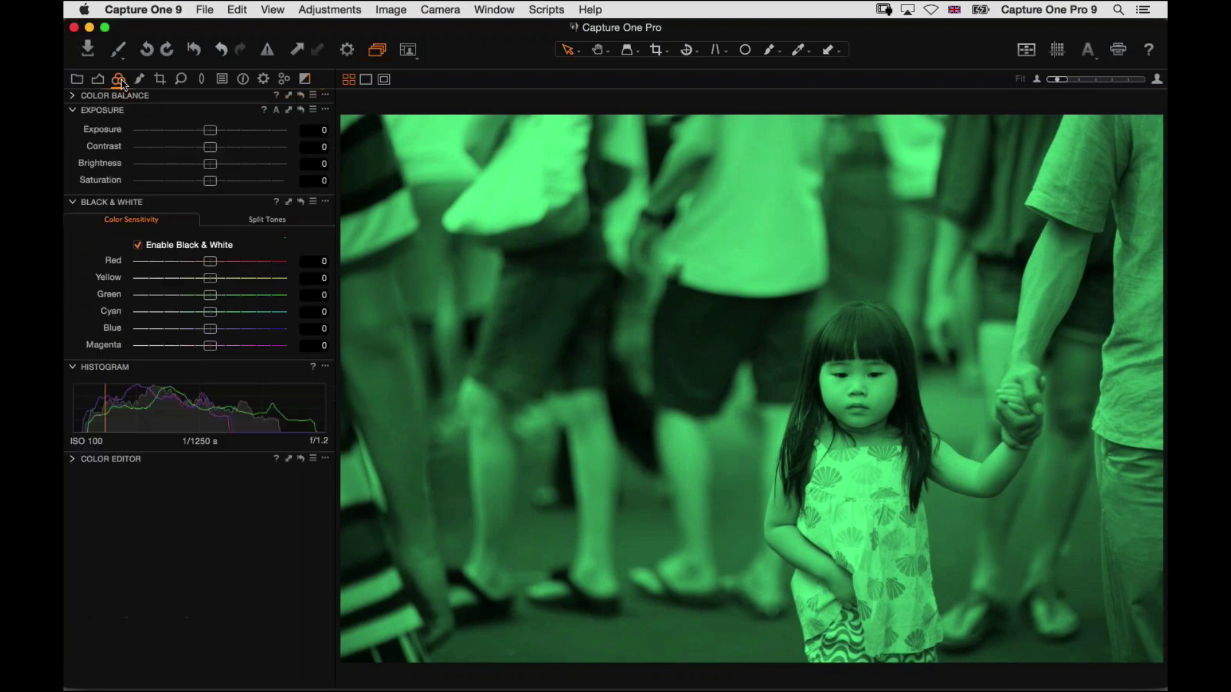
left_click(73, 96)
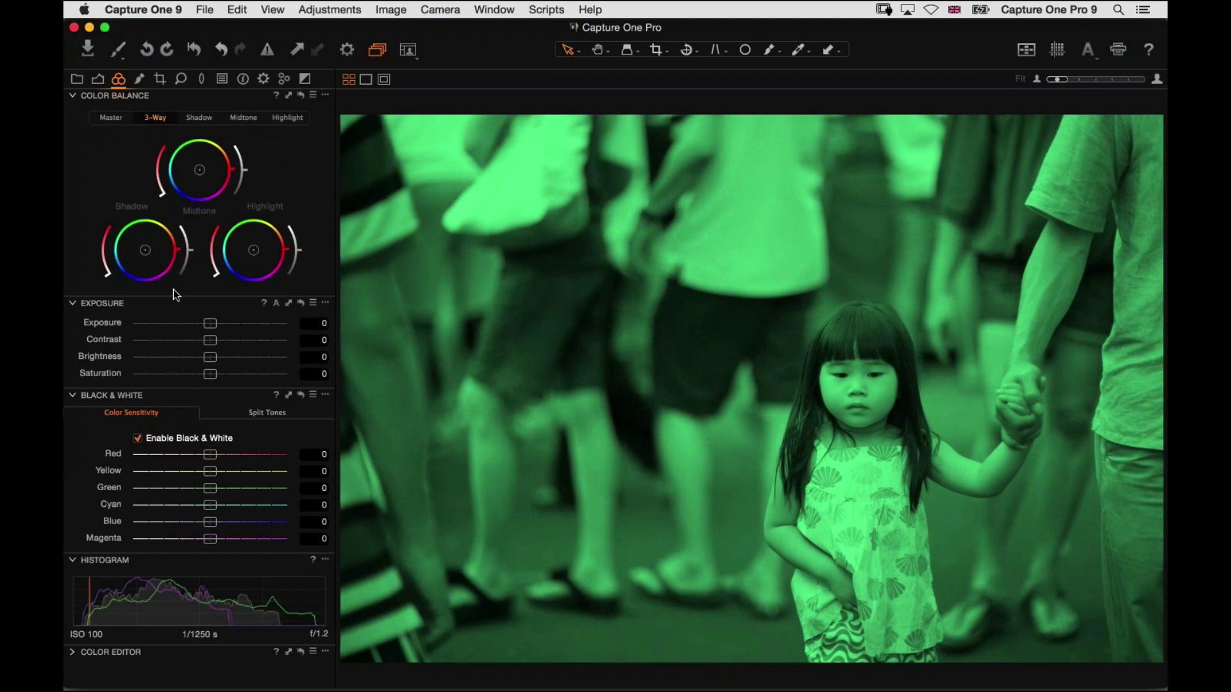
left_click(305, 78)
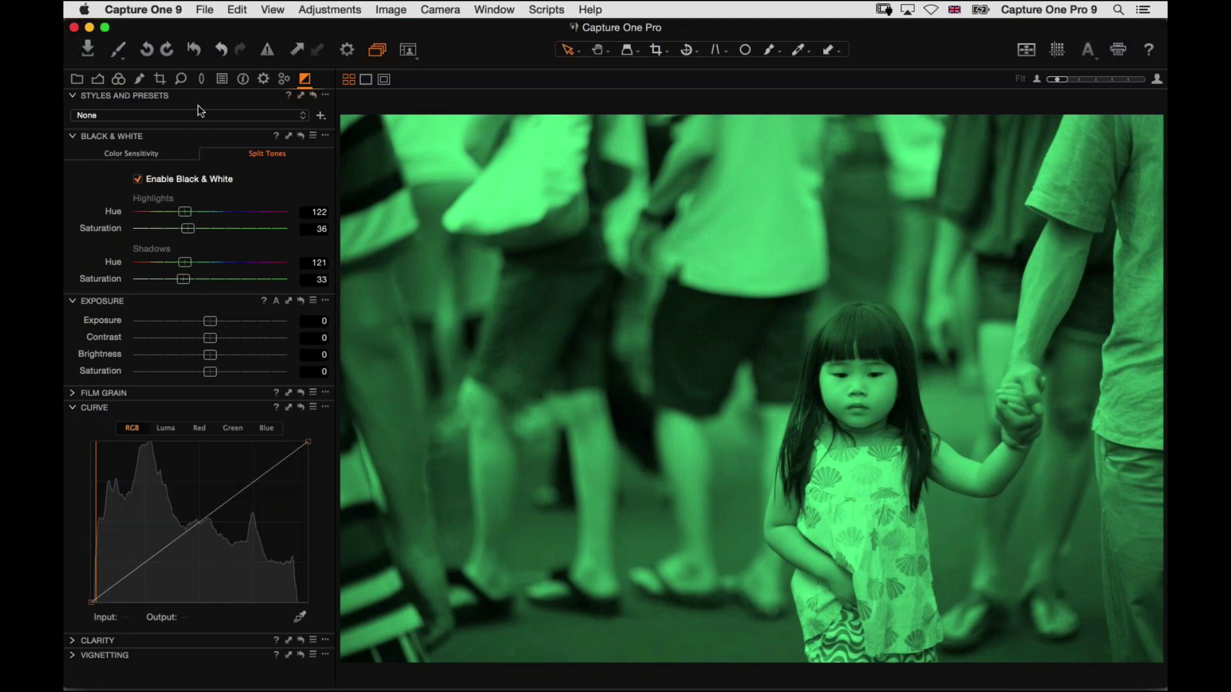
- Check which Black & White adjustments can be copied, and reset the Black & White tool
left_click(290, 137)
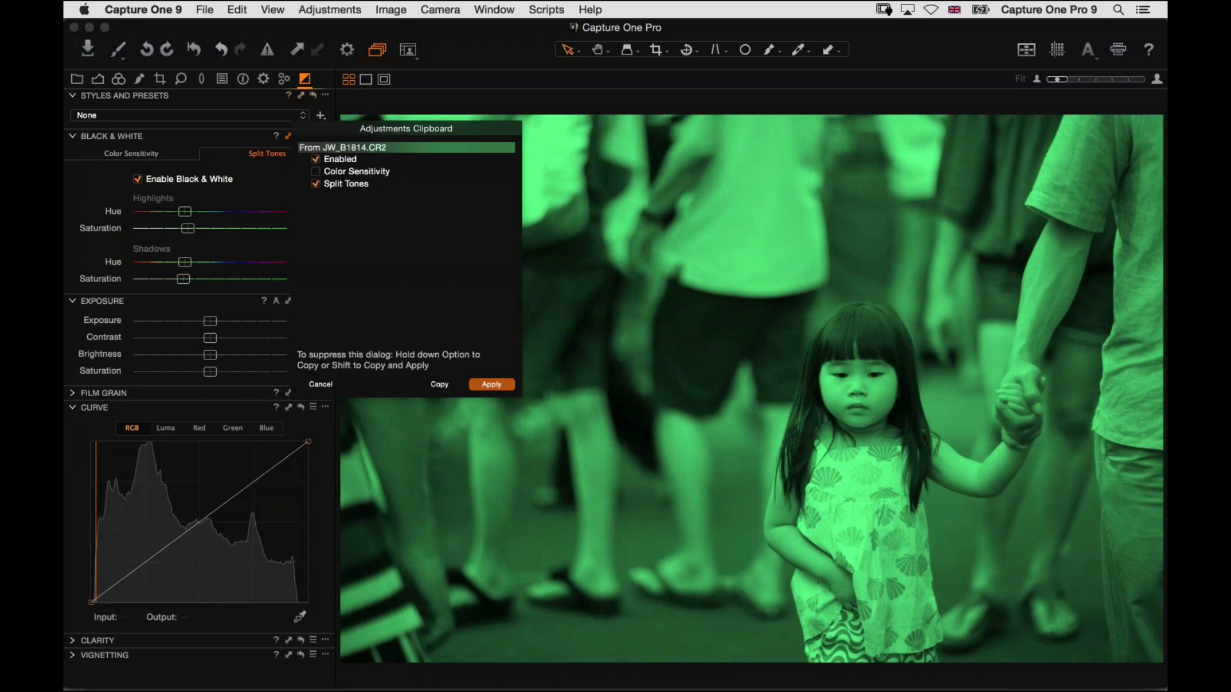
left_click(311, 386)
left_click(300, 139)
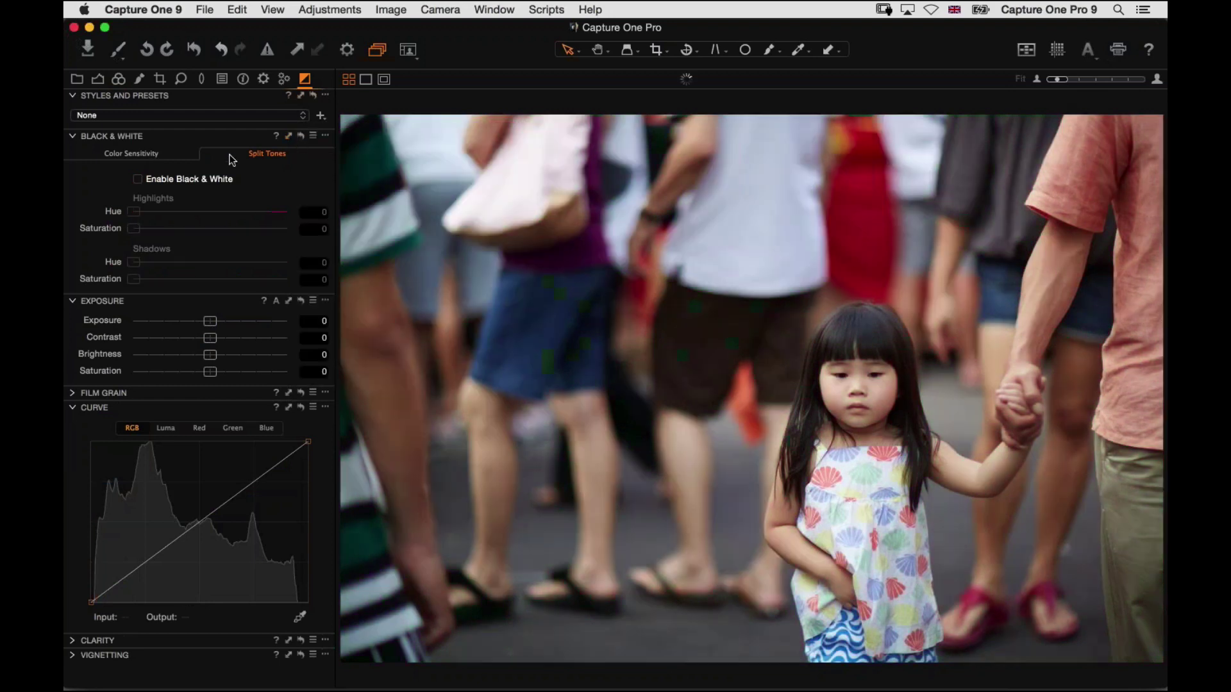
- Apply the Black & White preset Split Toning - YellowBlue 3 and set its highlights saturation to 22
left_click(313, 136)
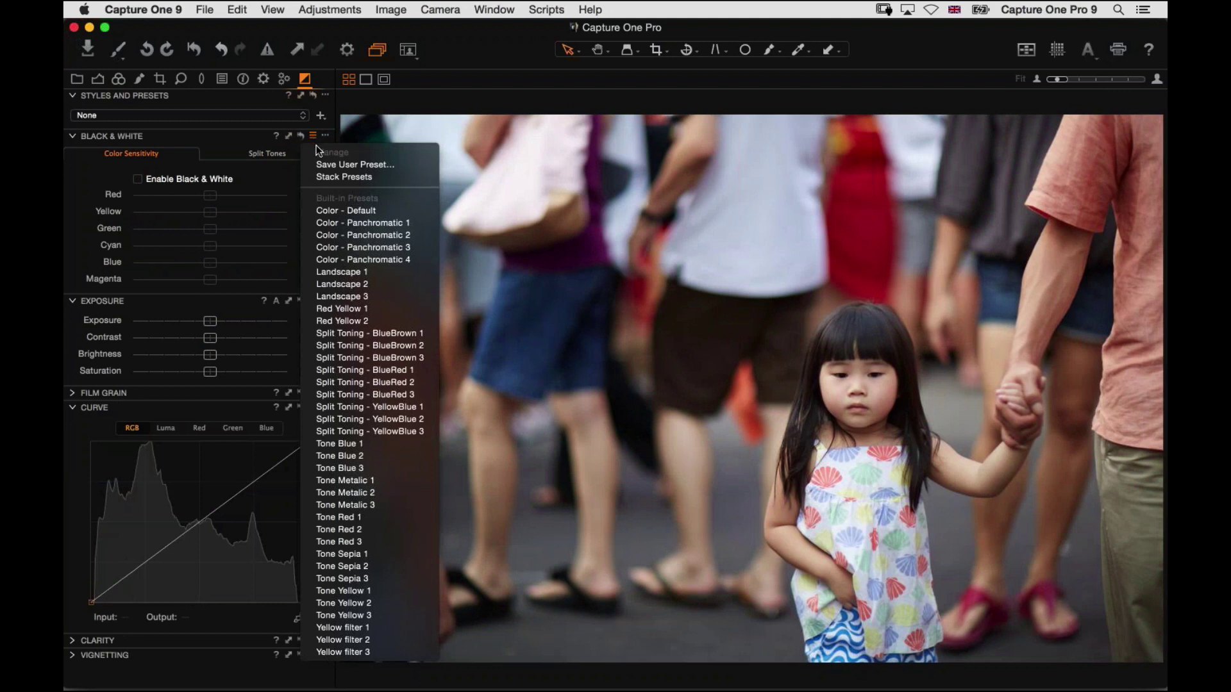
left_click(312, 135)
left_click(313, 136)
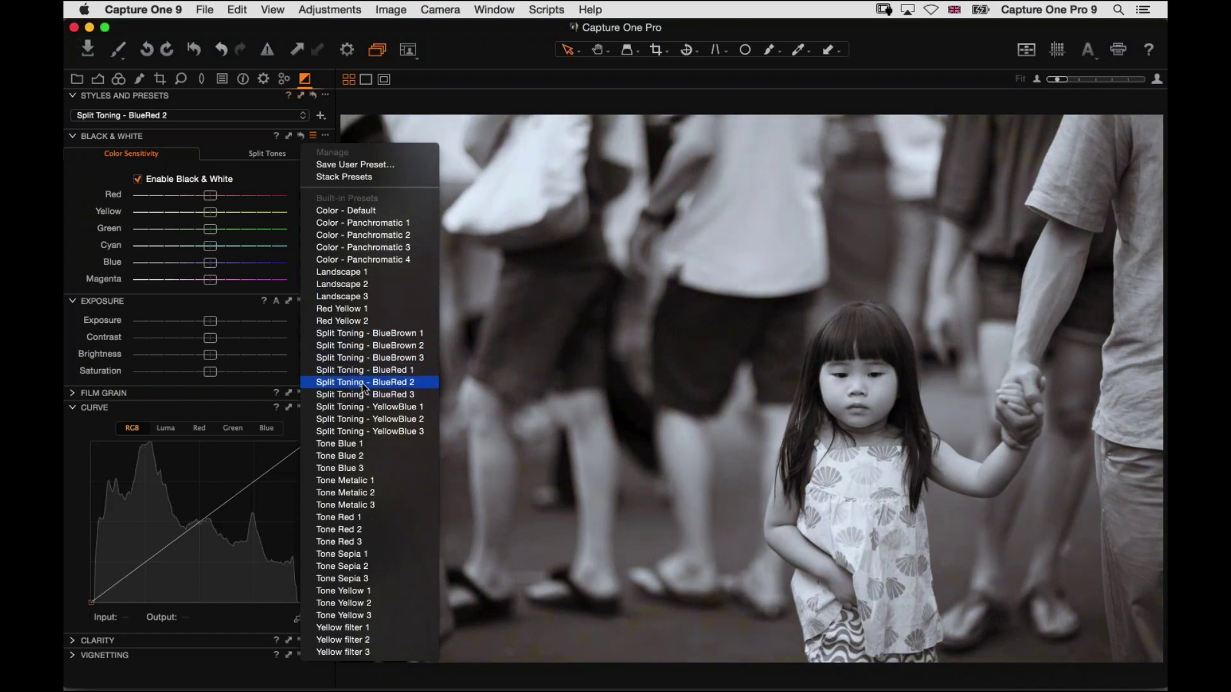
left_click(362, 432)
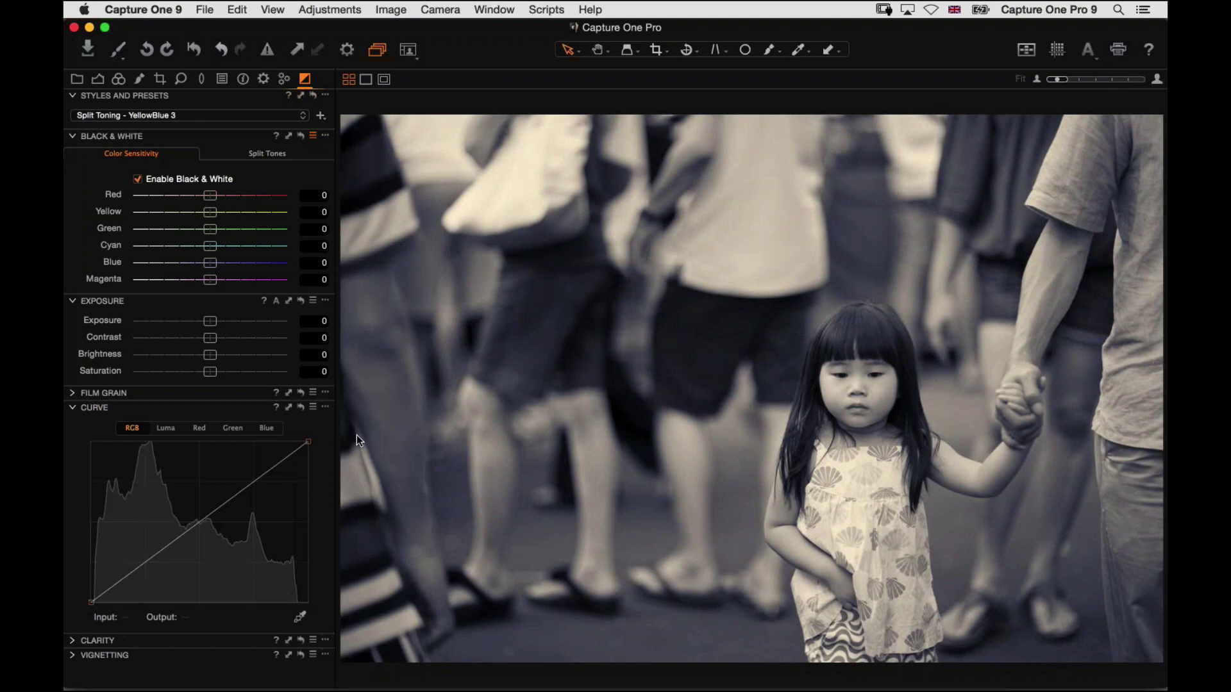
left_click(278, 157)
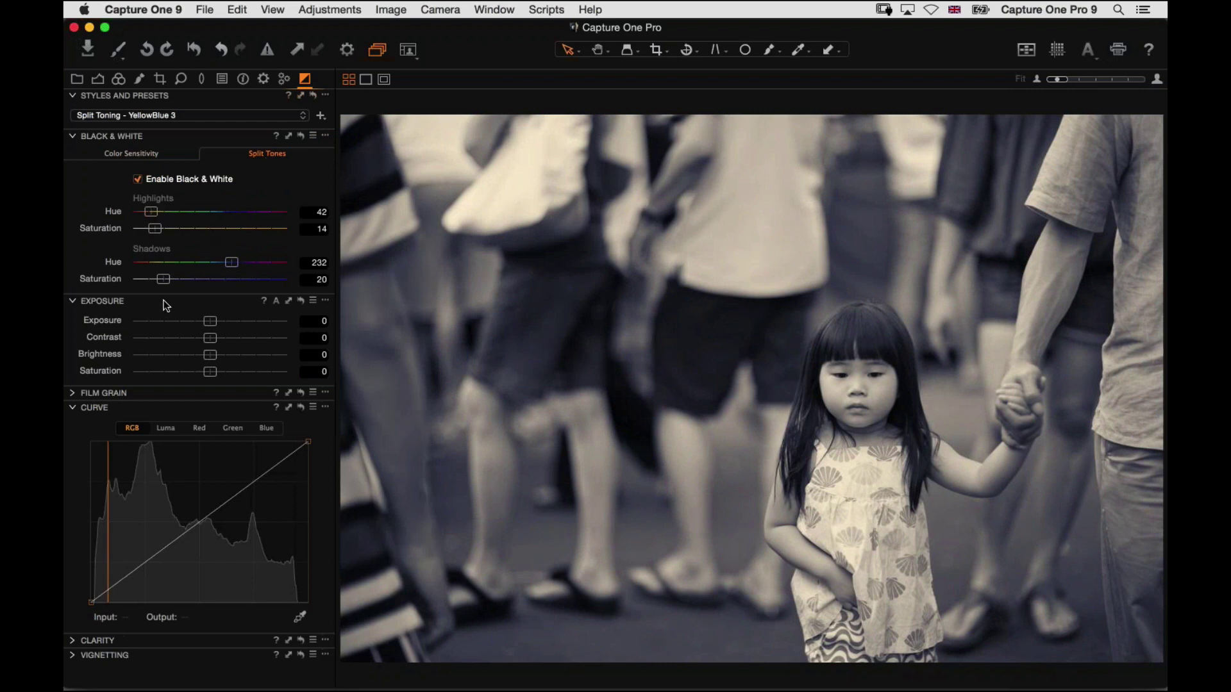
left_click_drag(155, 229, 167, 230)
- Apply the Red Yellow 1 preset and set its yellow color sensitivity to 46
left_click(312, 136)
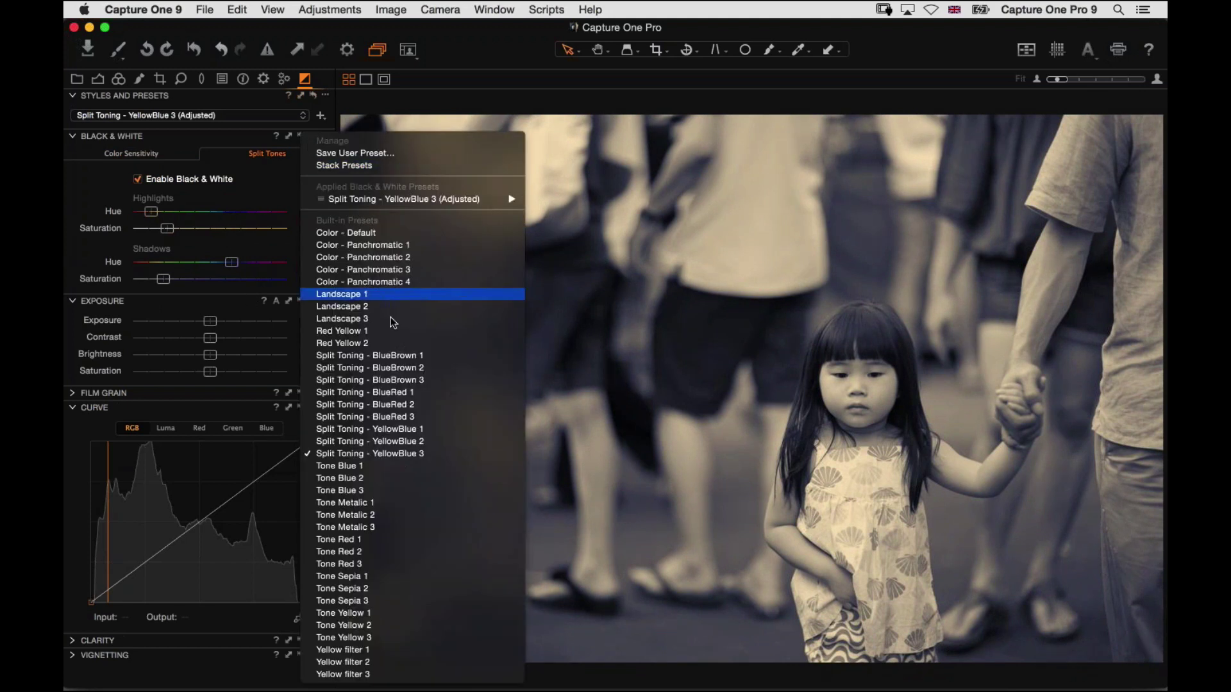
left_click(372, 330)
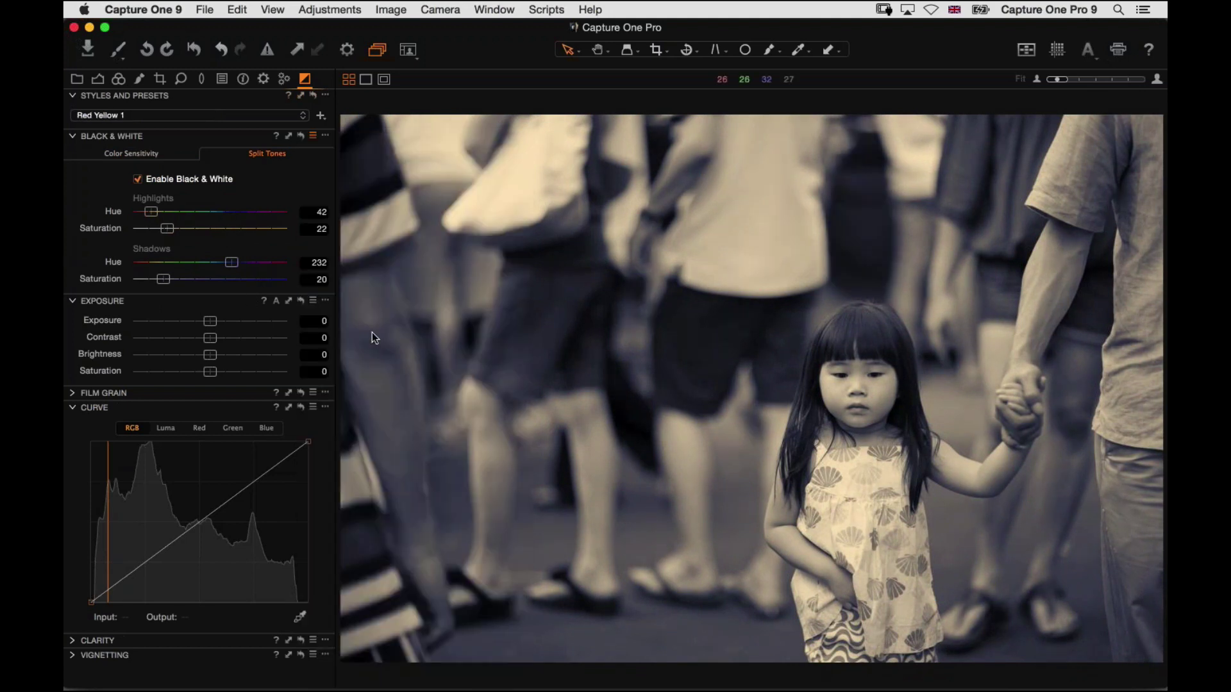
left_click(145, 154)
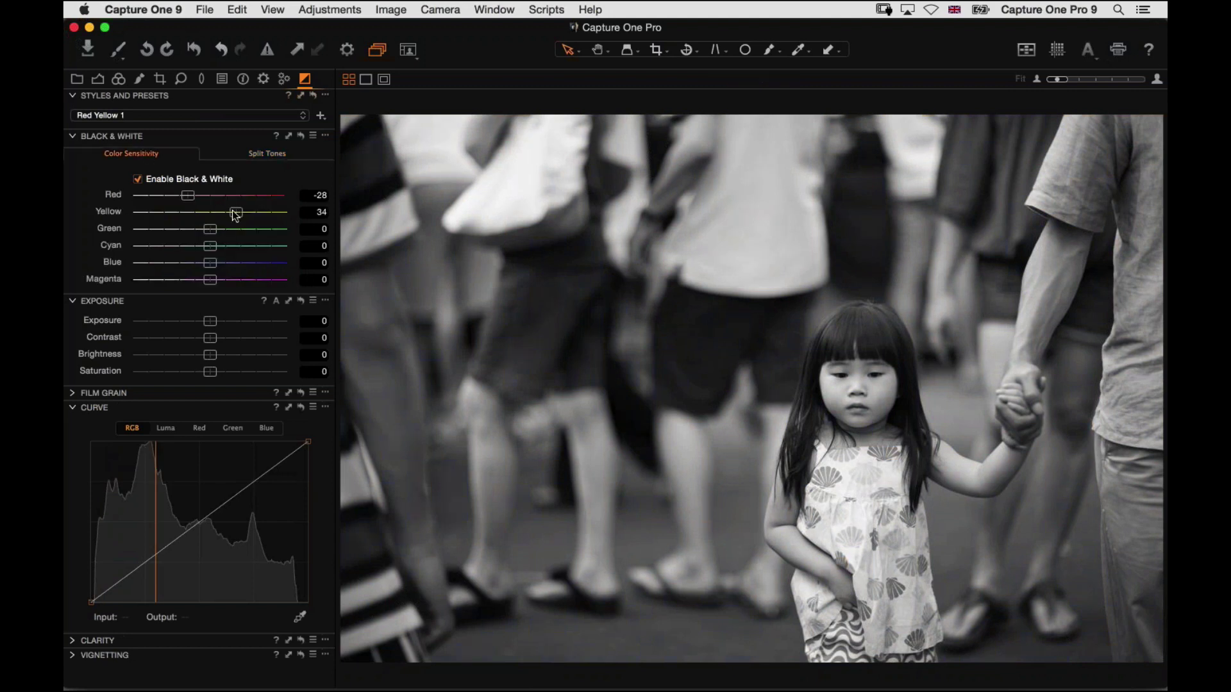
left_click_drag(237, 212, 246, 213)
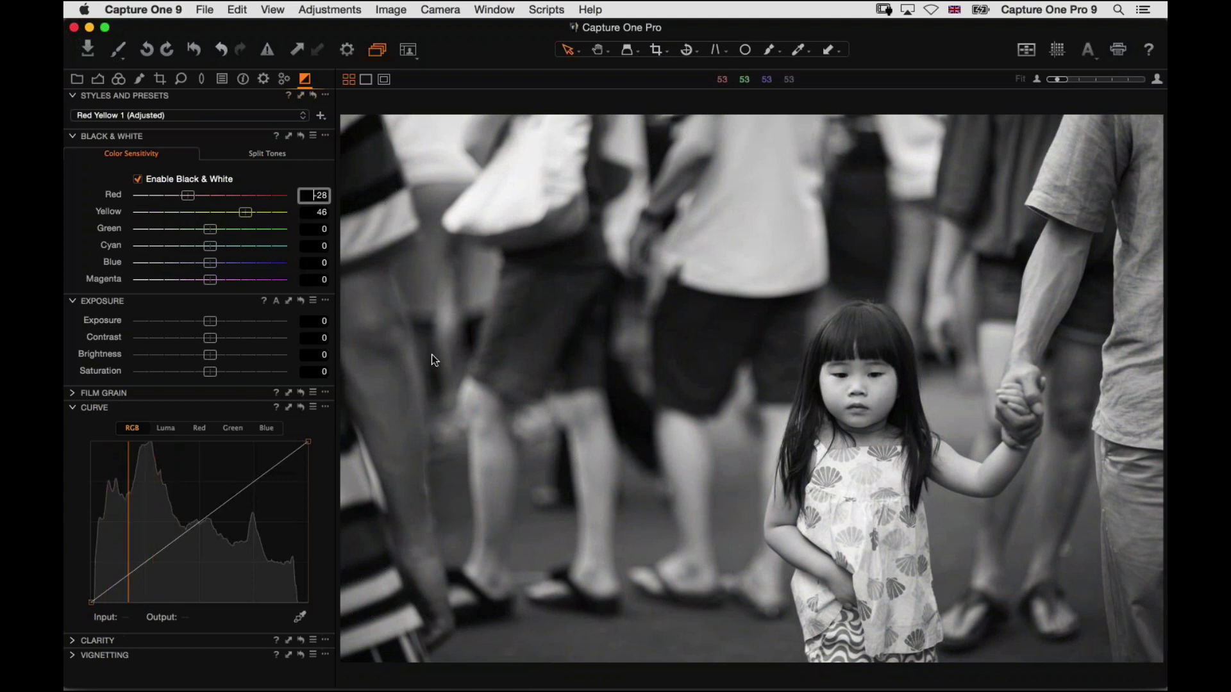
- Set the red color sensitivity to -19 and the yellow to 49
key("Up")
key("Up")
key("Up")
key("Up")
key("Up")
key("Up")
key("Up")
key("Up")
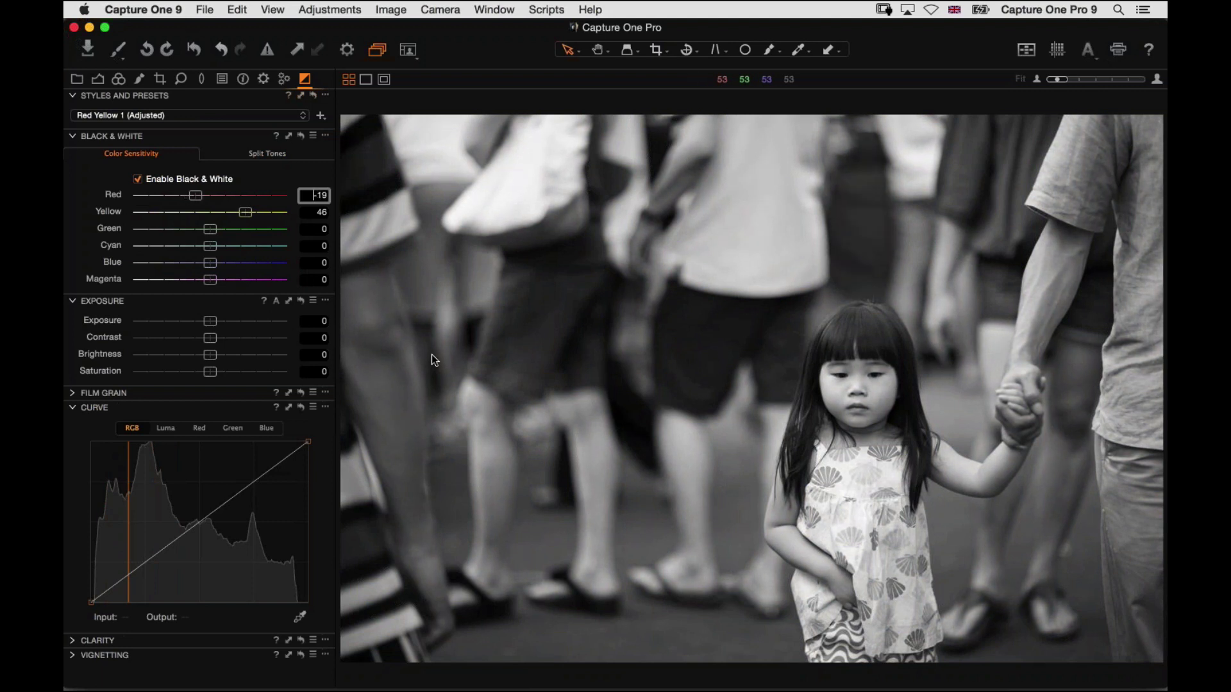
key("Tab")
key("Up")
key("Up")
key("Up")
key("Tab")
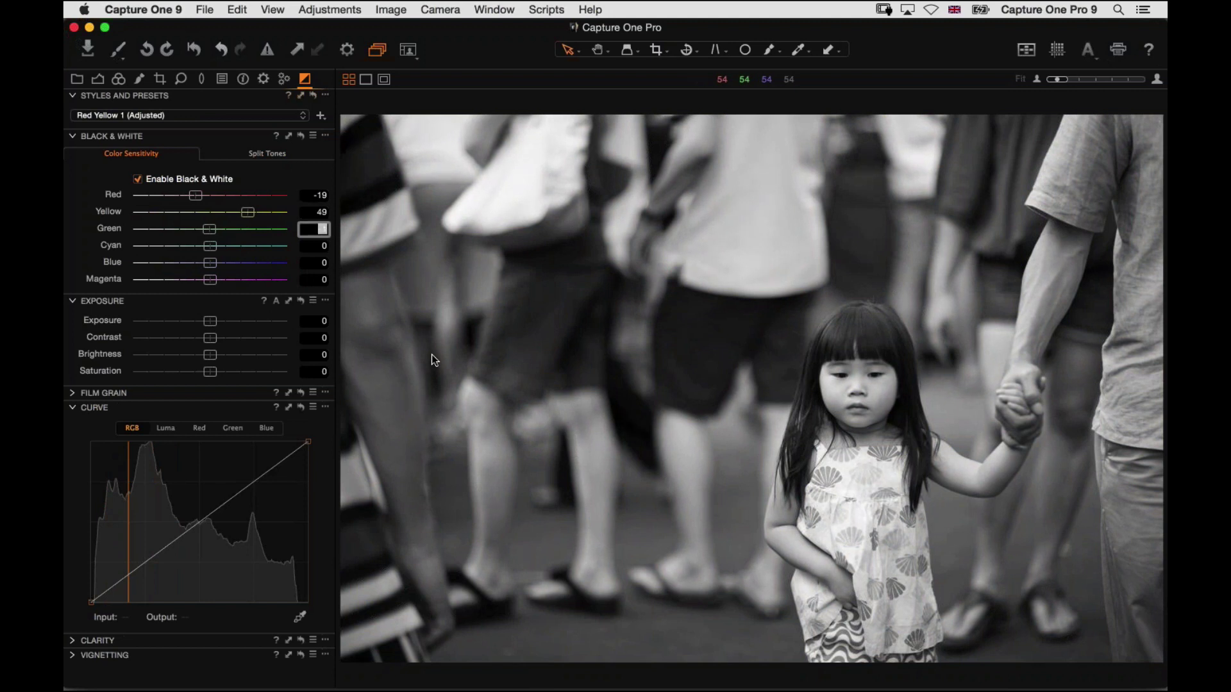
- Try a slightly lower green color sensitivity with red at -29, and reset the Black & White tool
key("Down")
key("Down")
key("Down")
key("Down")
key("Down")
mouse_move(201, 202)
left_mouse_down()
mouse_move(162, 203)
mouse_move(194, 198)
left_mouse_up()
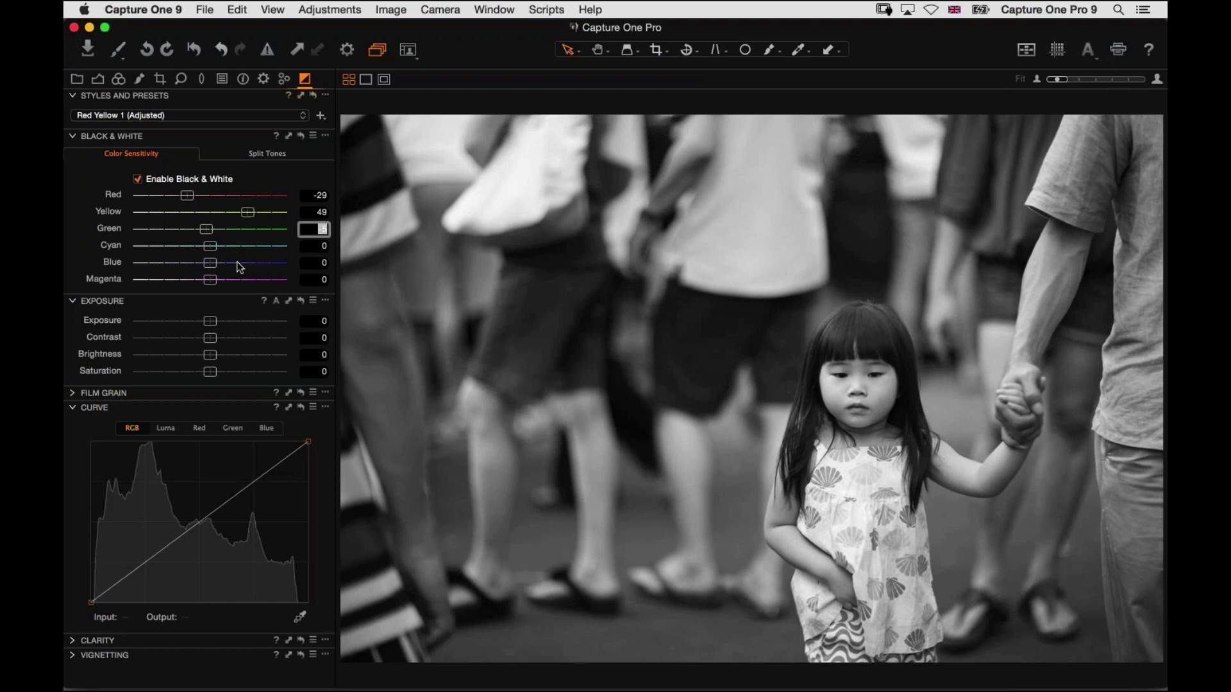
left_click(300, 135)
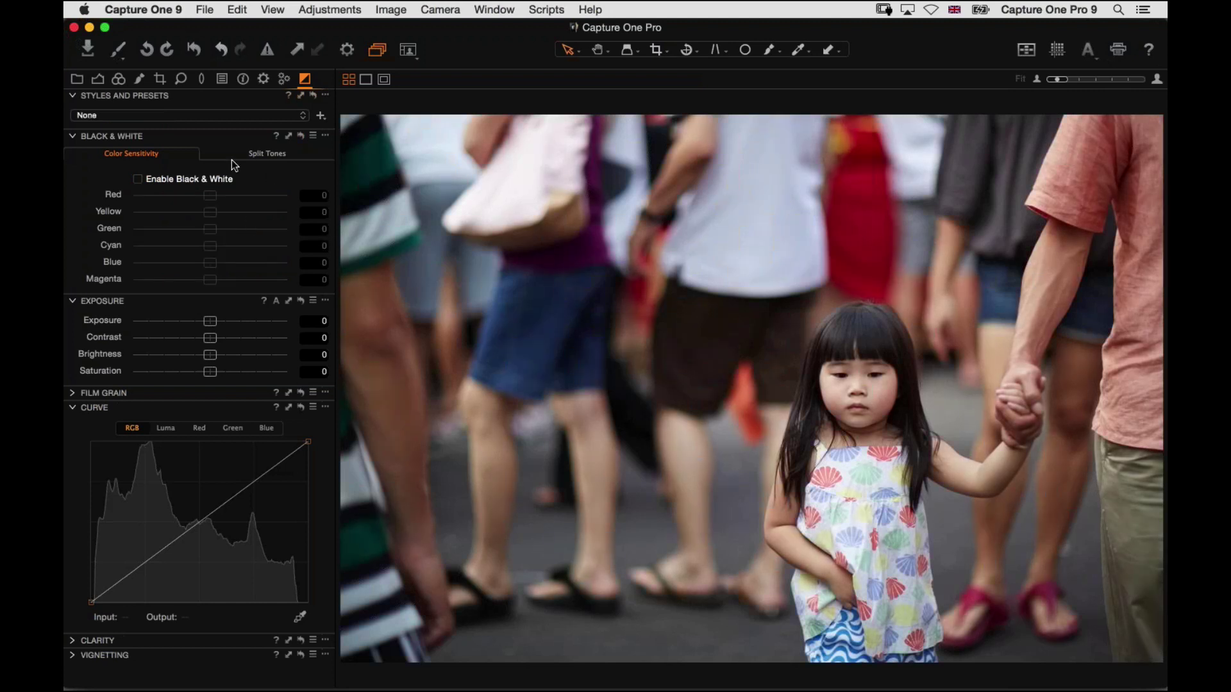
- Enable Black & White and apply the Tone Metalic 3 preset
left_click(209, 196)
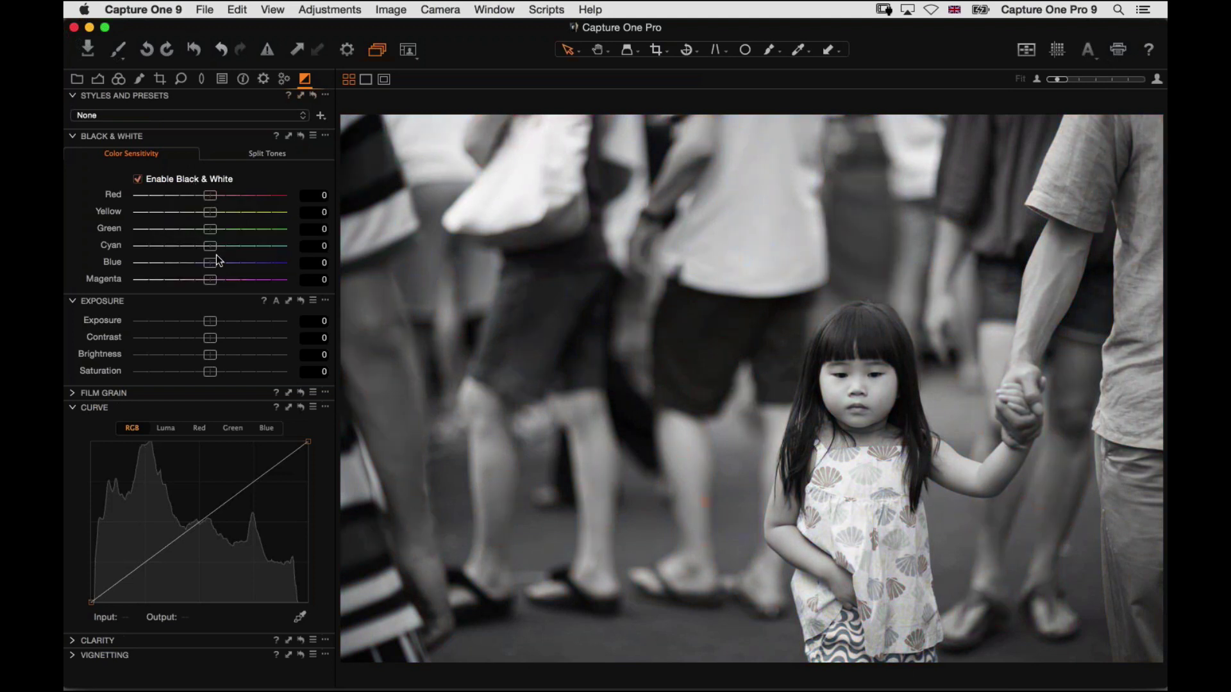
left_click(267, 156)
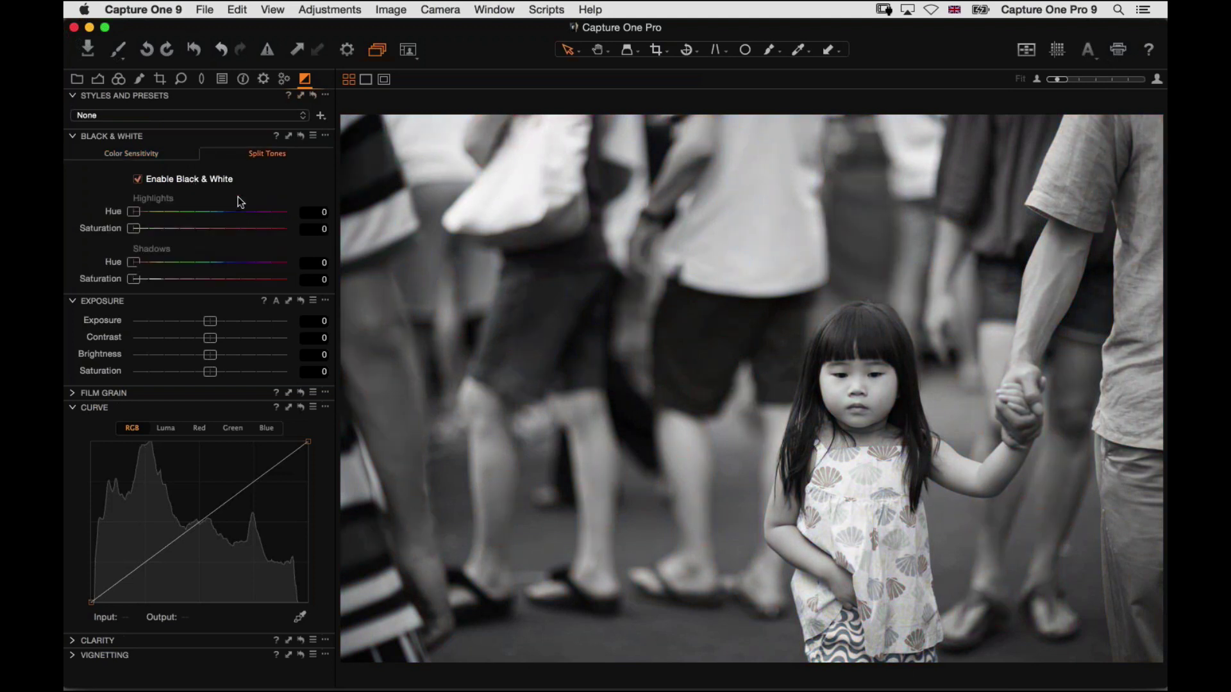
left_click(171, 157)
left_click(312, 136)
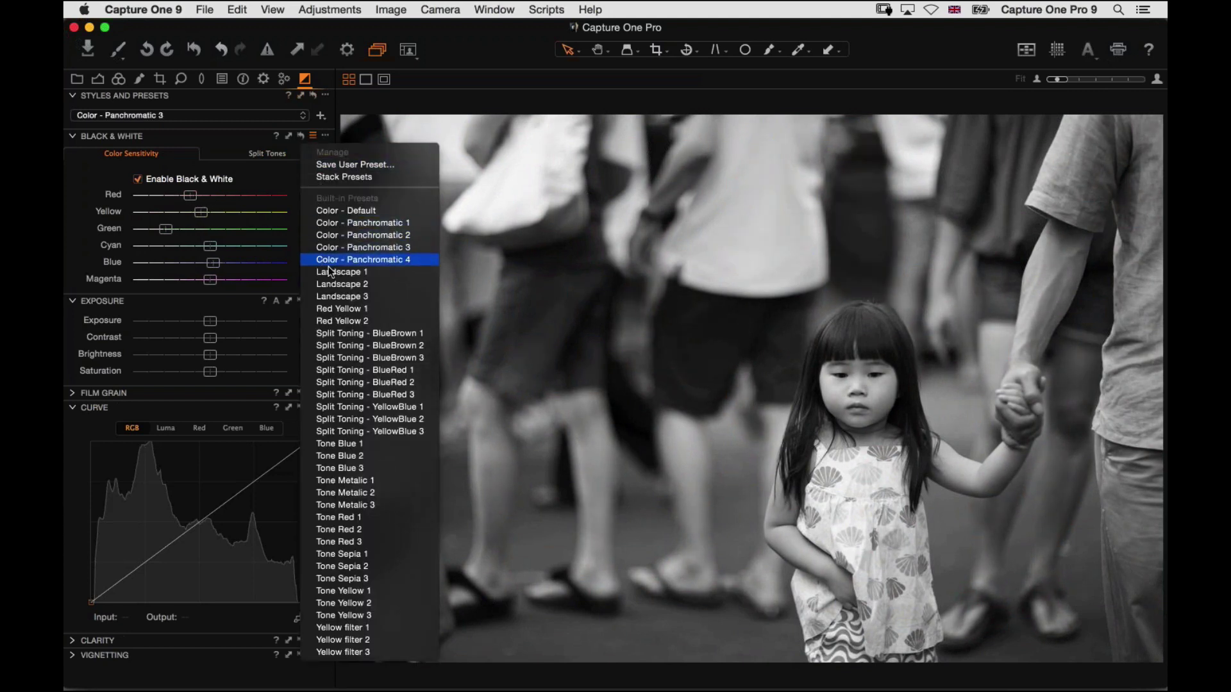
left_click(349, 505)
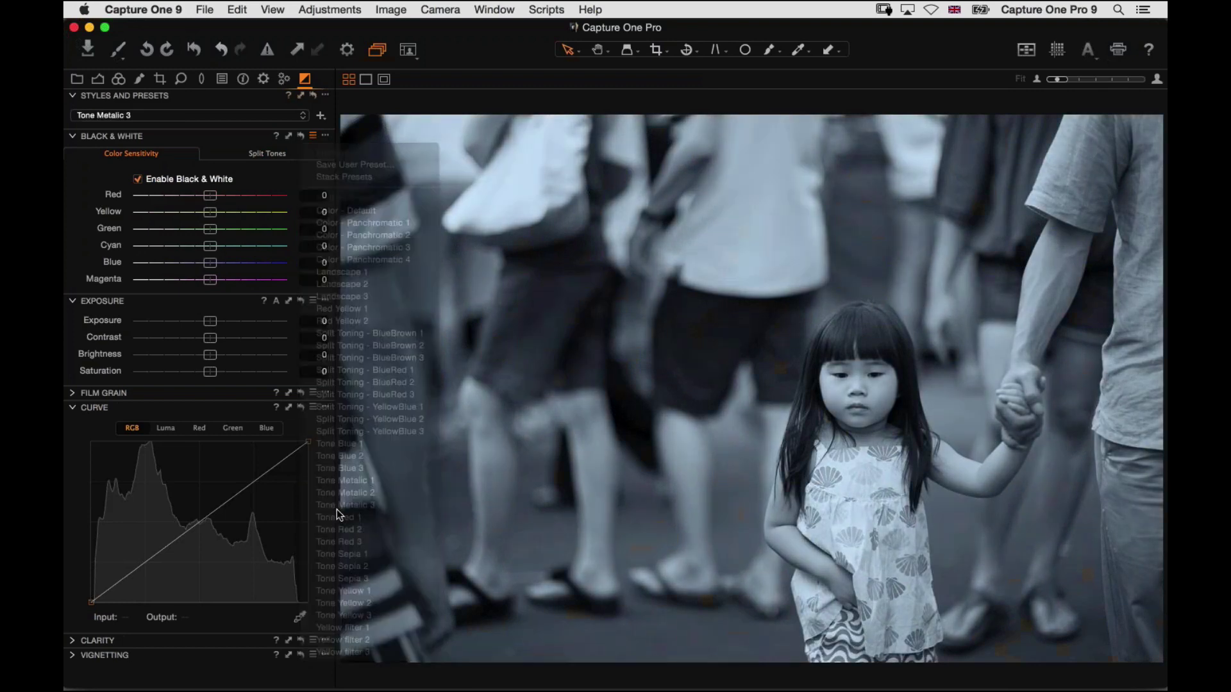
- Try split tones with highlights at hue 184 and saturation 20 and shadows at hue 178, and reset the Black & White tool
left_click(260, 155)
left_click_drag(157, 238, 164, 237)
left_click_drag(223, 212, 214, 212)
left_click_drag(224, 263, 204, 262)
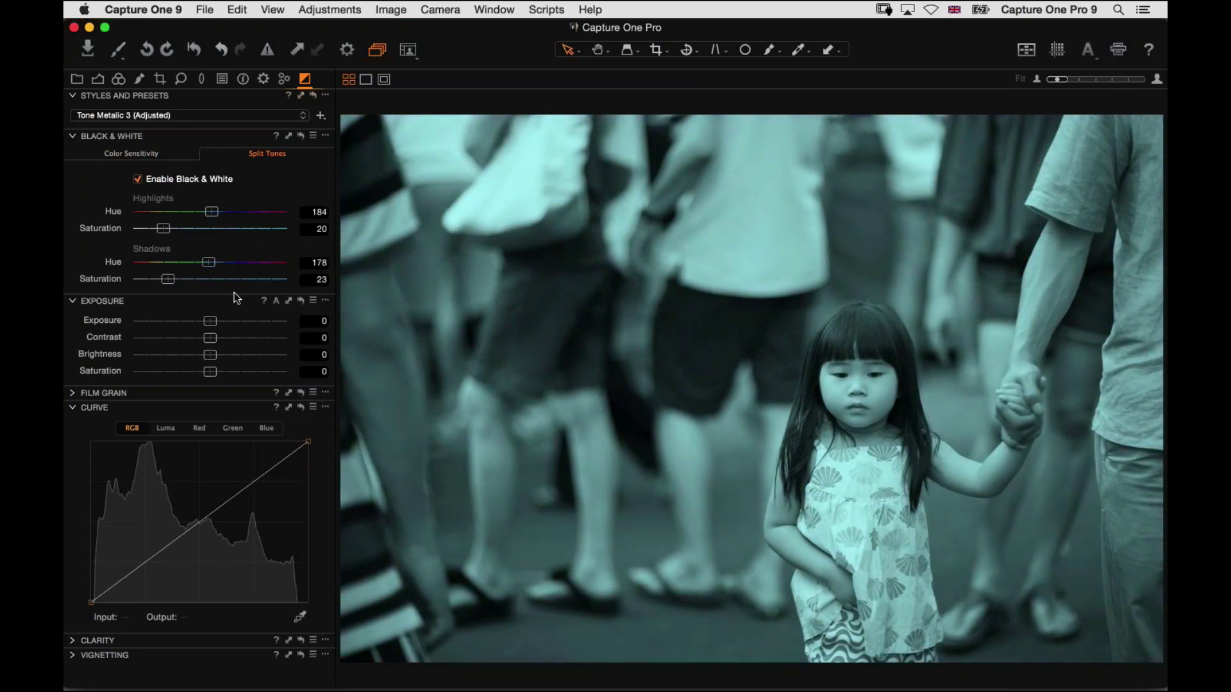
left_click(300, 142)
left_click(179, 153)
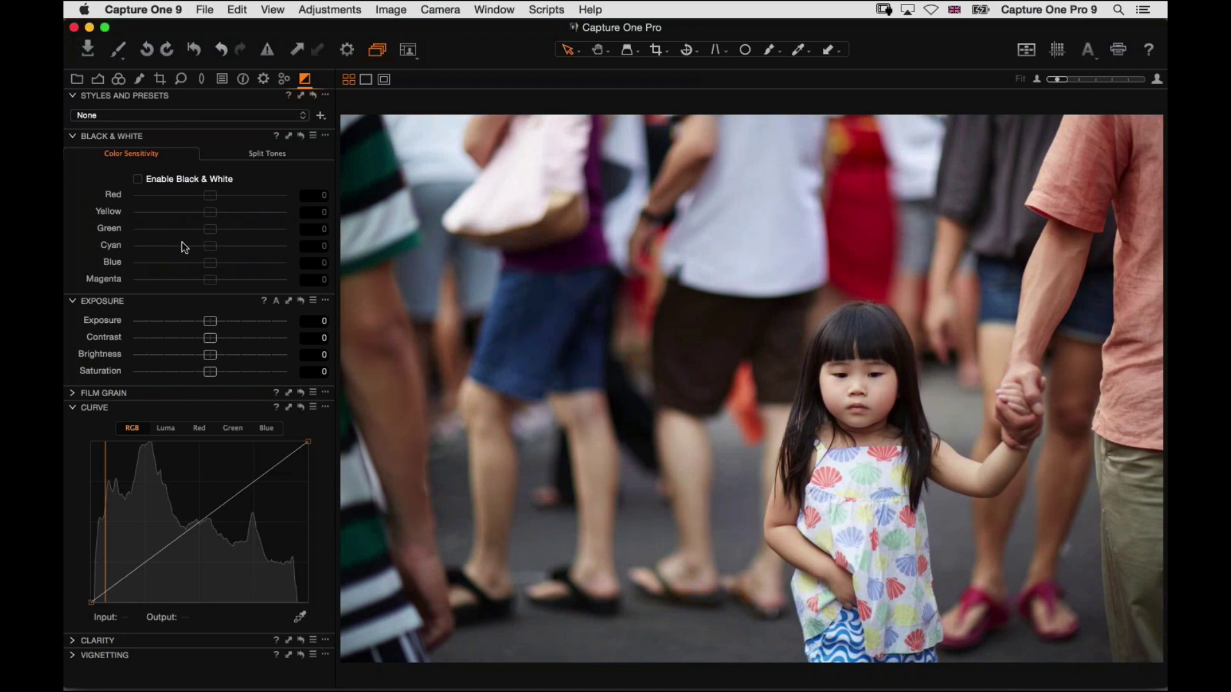
- Reset all adjustments on variant 3 of JW_B1814.CR2 and compare it side by side with variant 2
key("super+b")
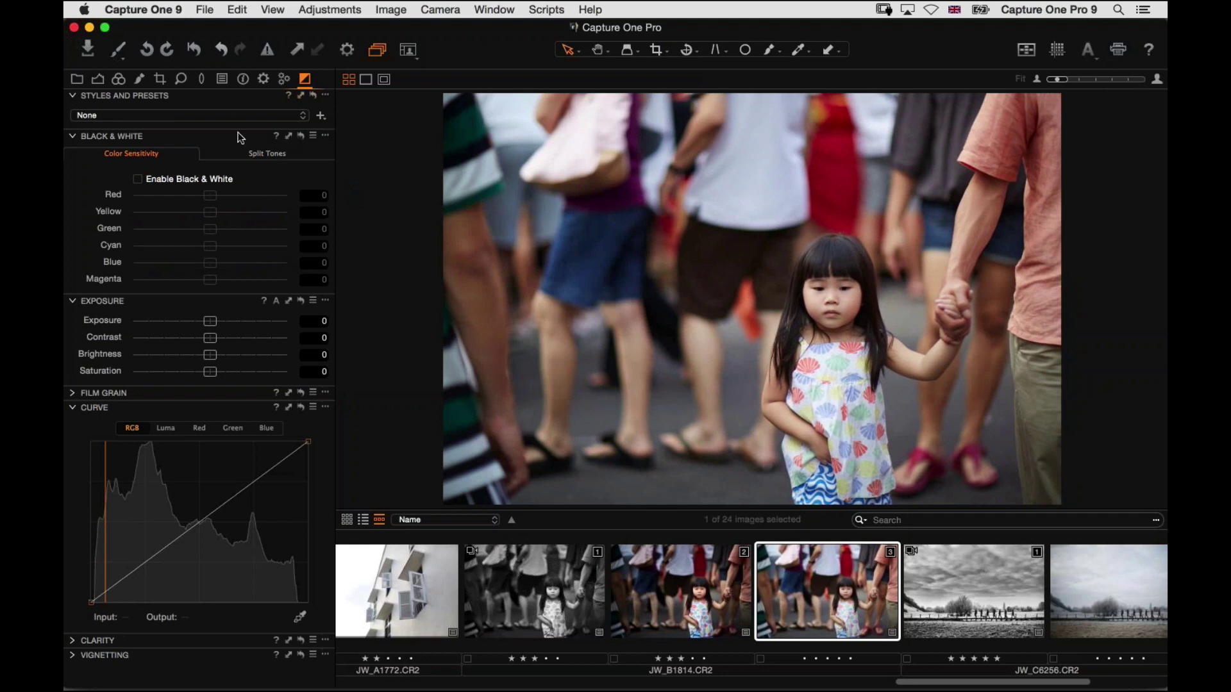
left_click(195, 50)
left_click(673, 594)
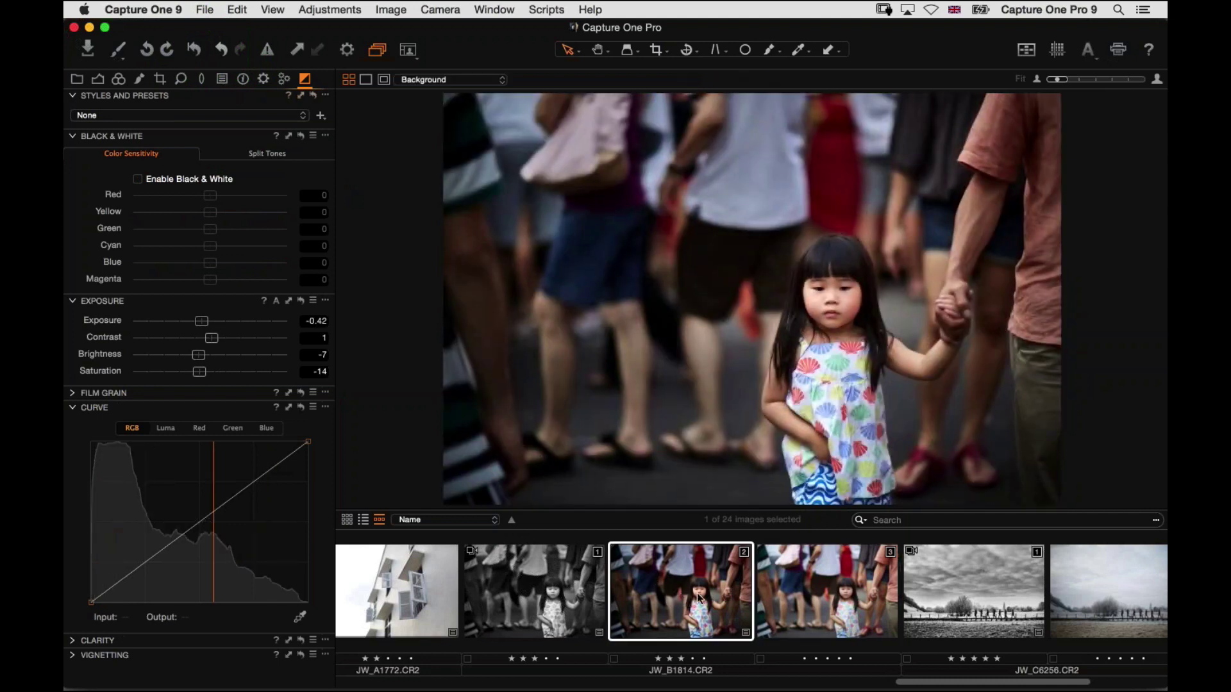
left_click(815, 594, "super")
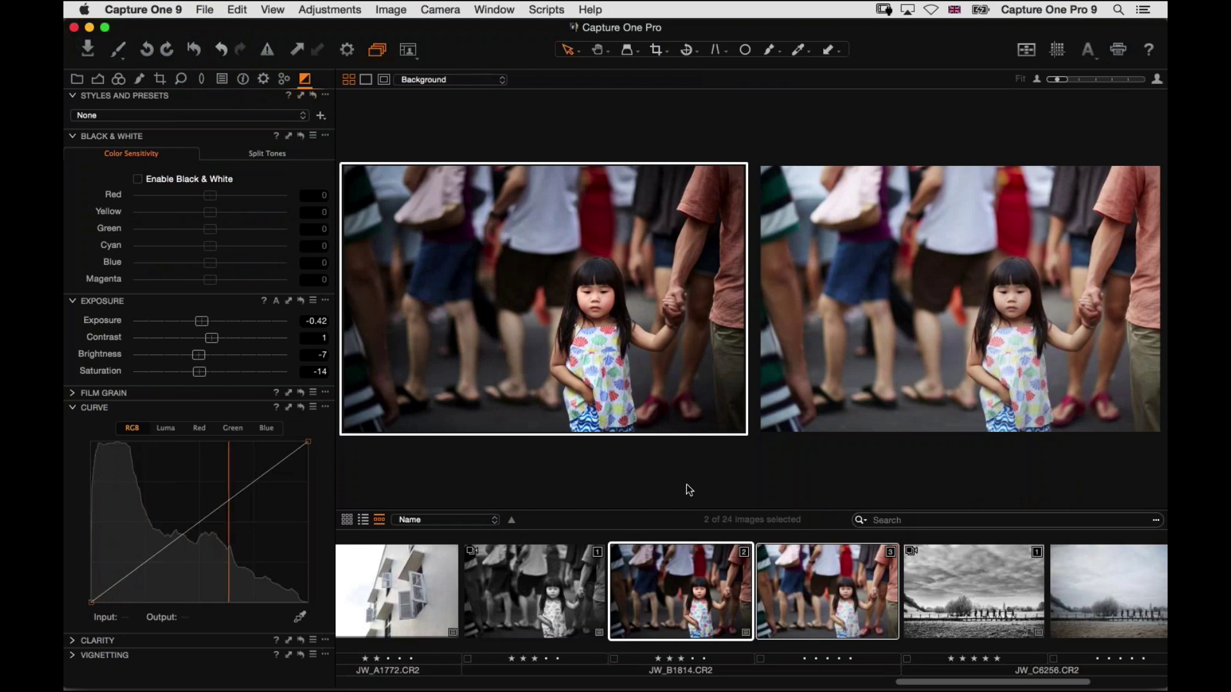
- View variant 2 alone and compare it with its "background highs" local adjustment layer off and on
left_click(699, 581)
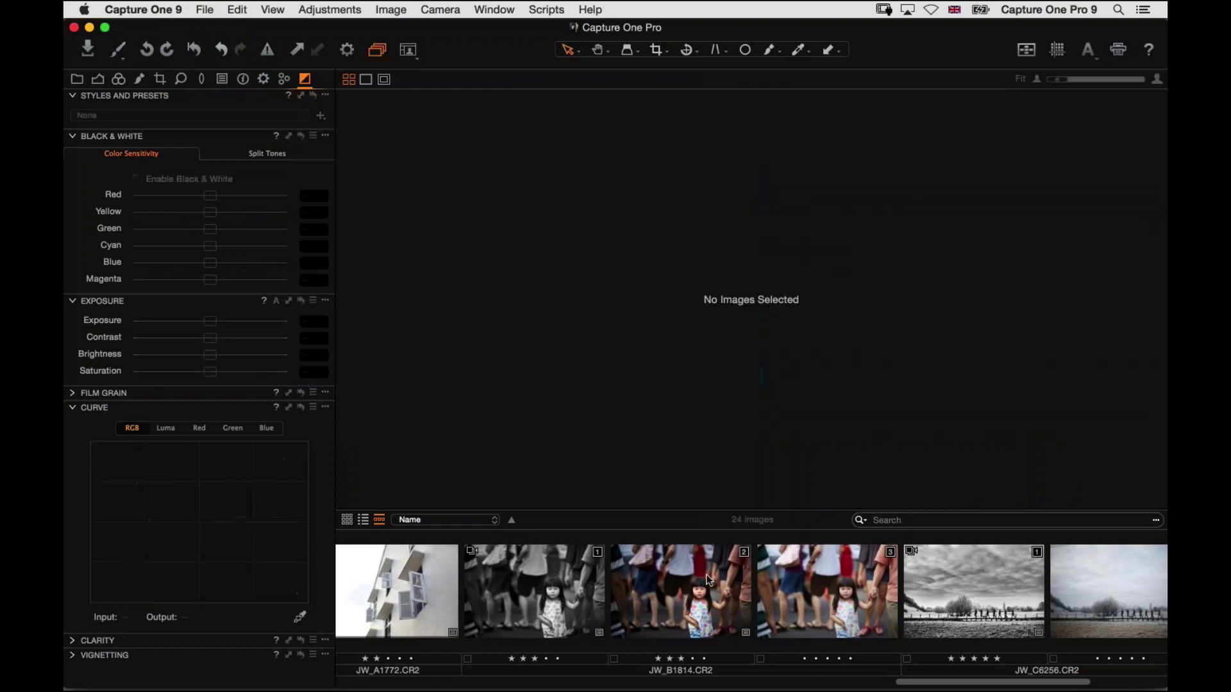
key("super+b")
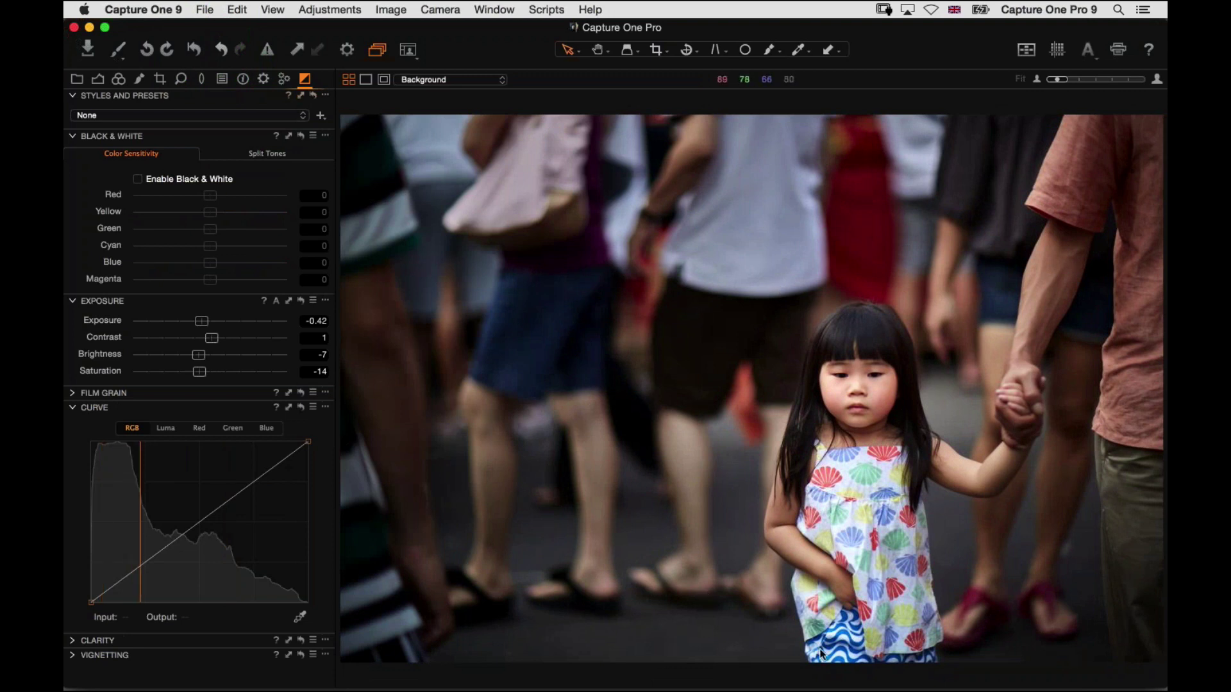
left_click(137, 77)
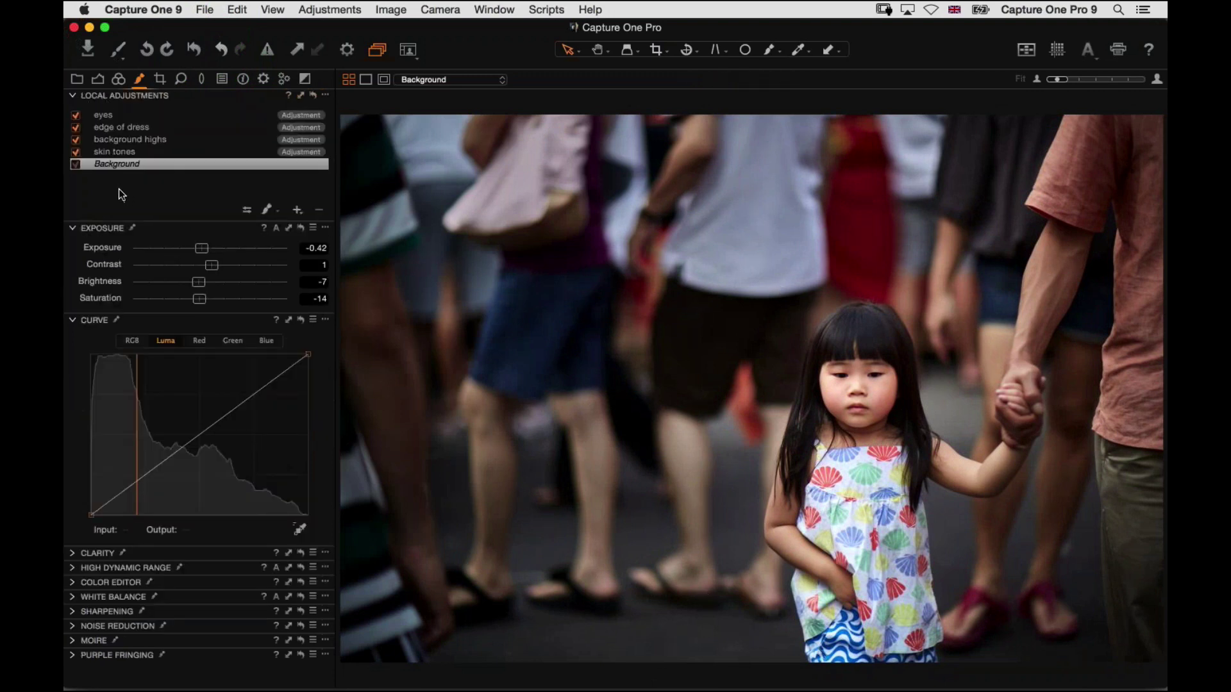
left_click(118, 142)
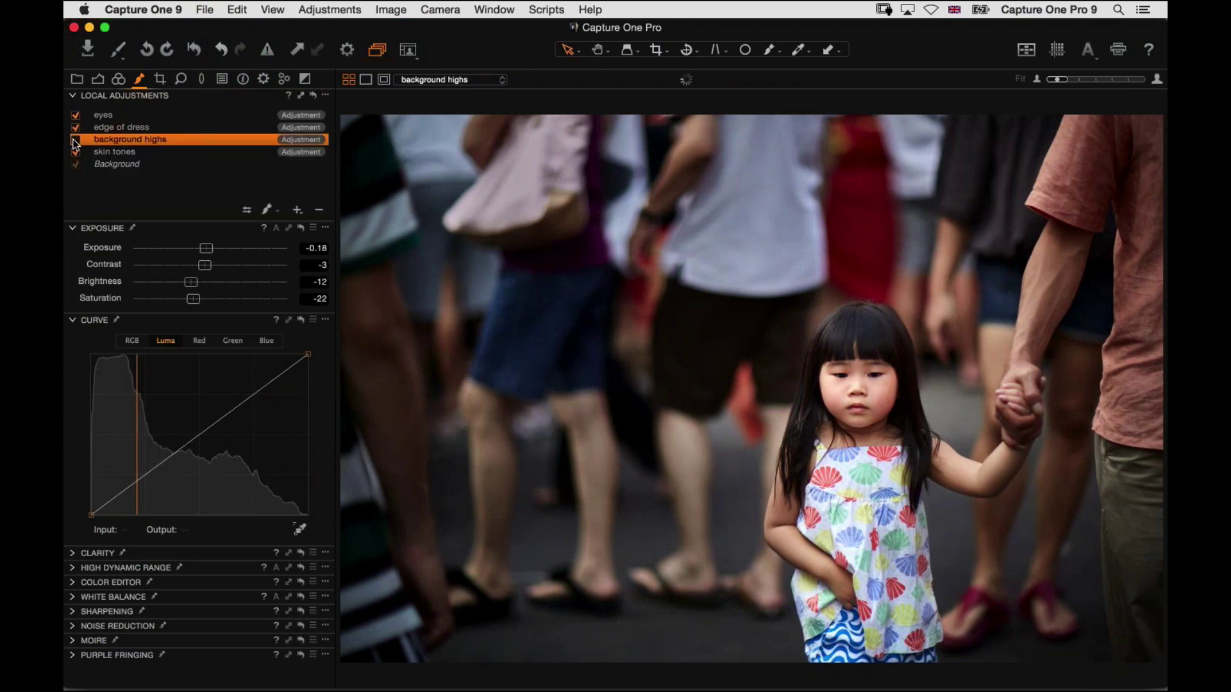
left_click(77, 141)
left_click(76, 140)
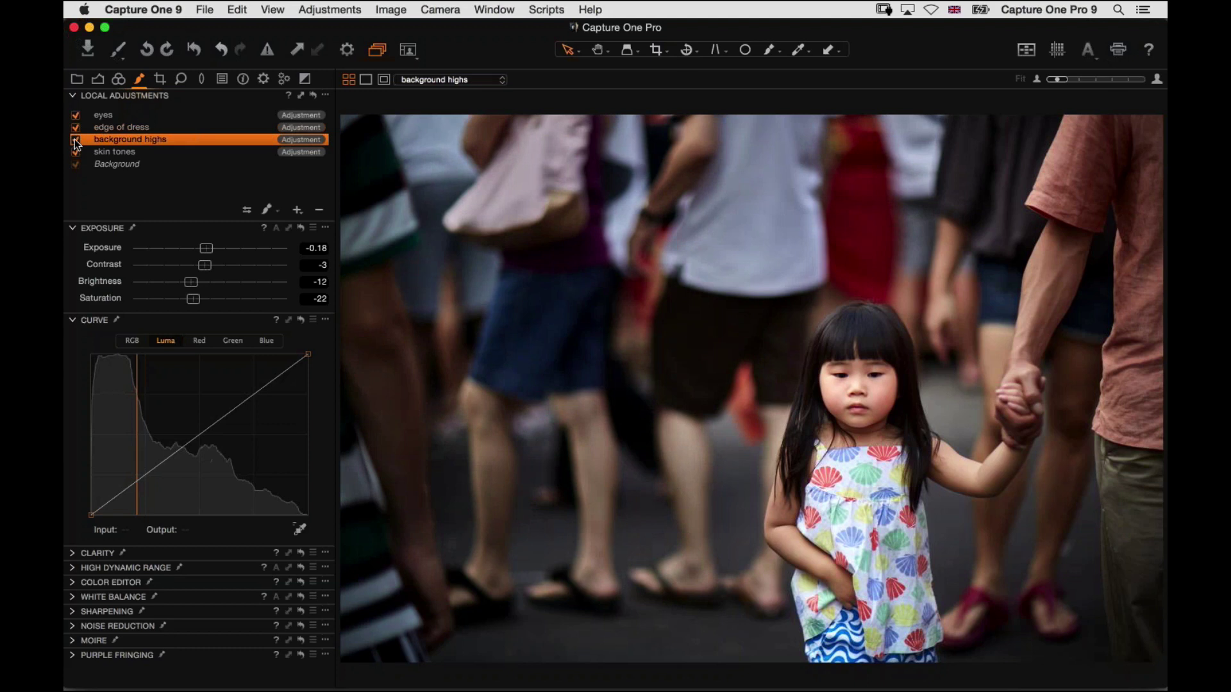
- Compare the photo with the "skin tones" and "edge of dress" adjustment layers each off and on
left_click(110, 153)
left_click(77, 152)
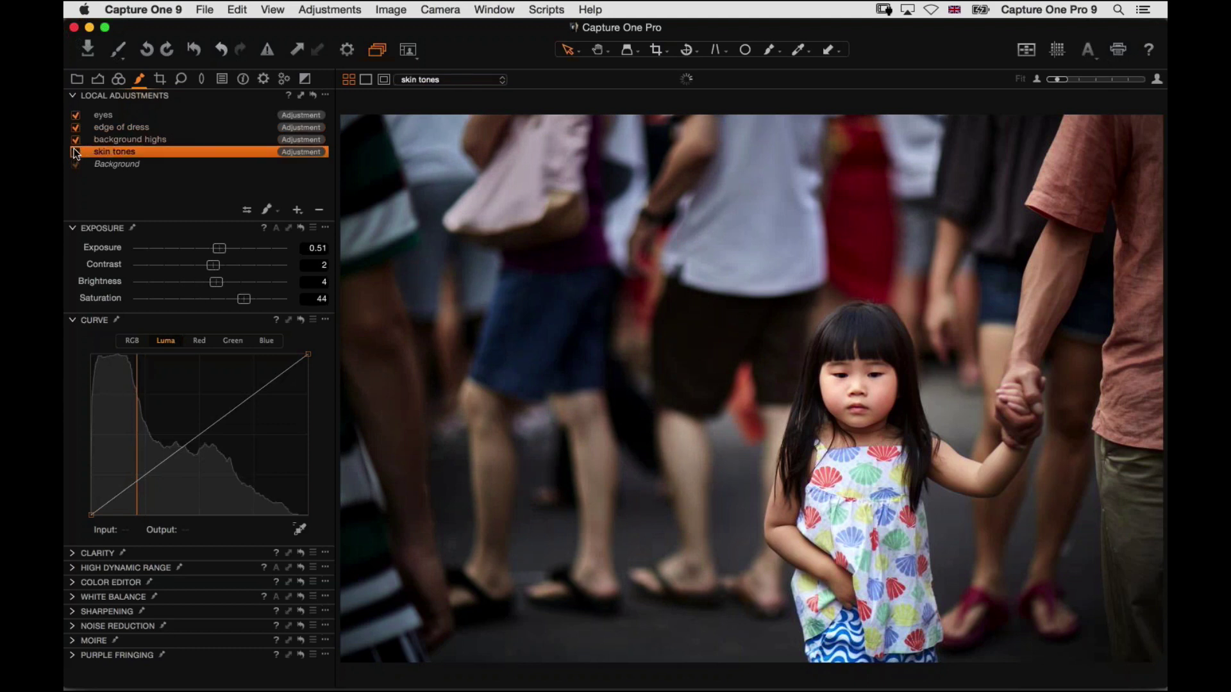
left_click(76, 152)
left_click(103, 129)
left_click(76, 128)
left_click(75, 128)
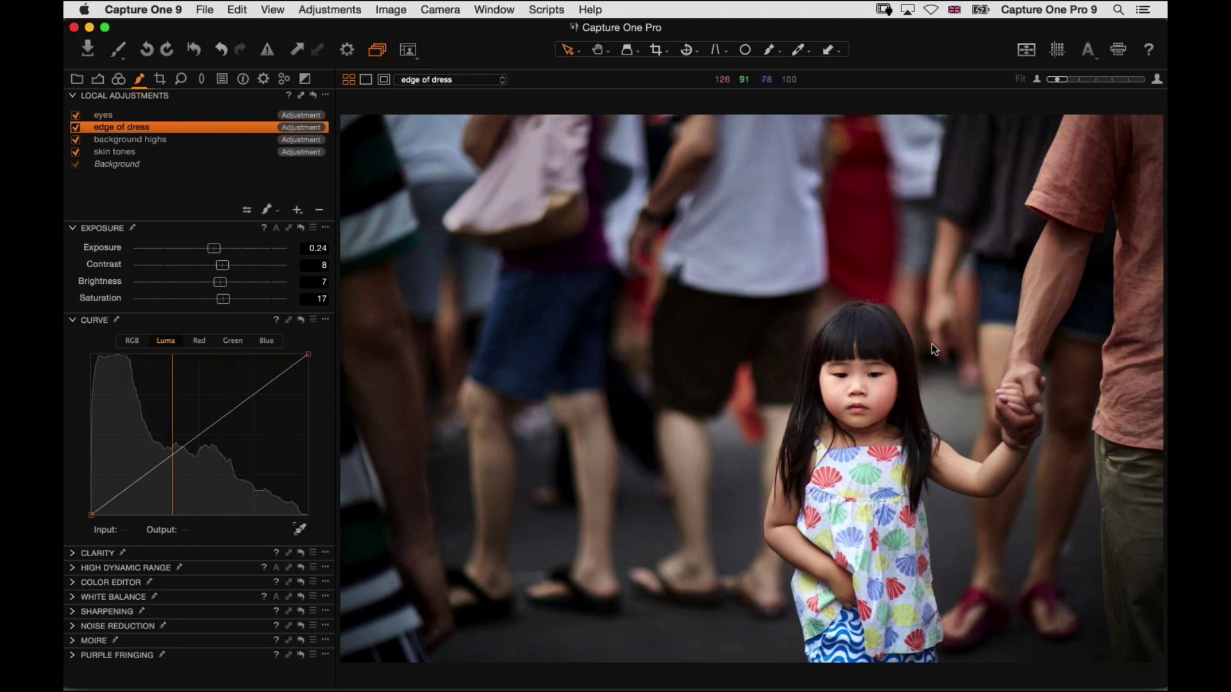
- Show the thumbnail browser and clone variant 2 of JW_B1814.CR2 with its adjustments
key("super+b")
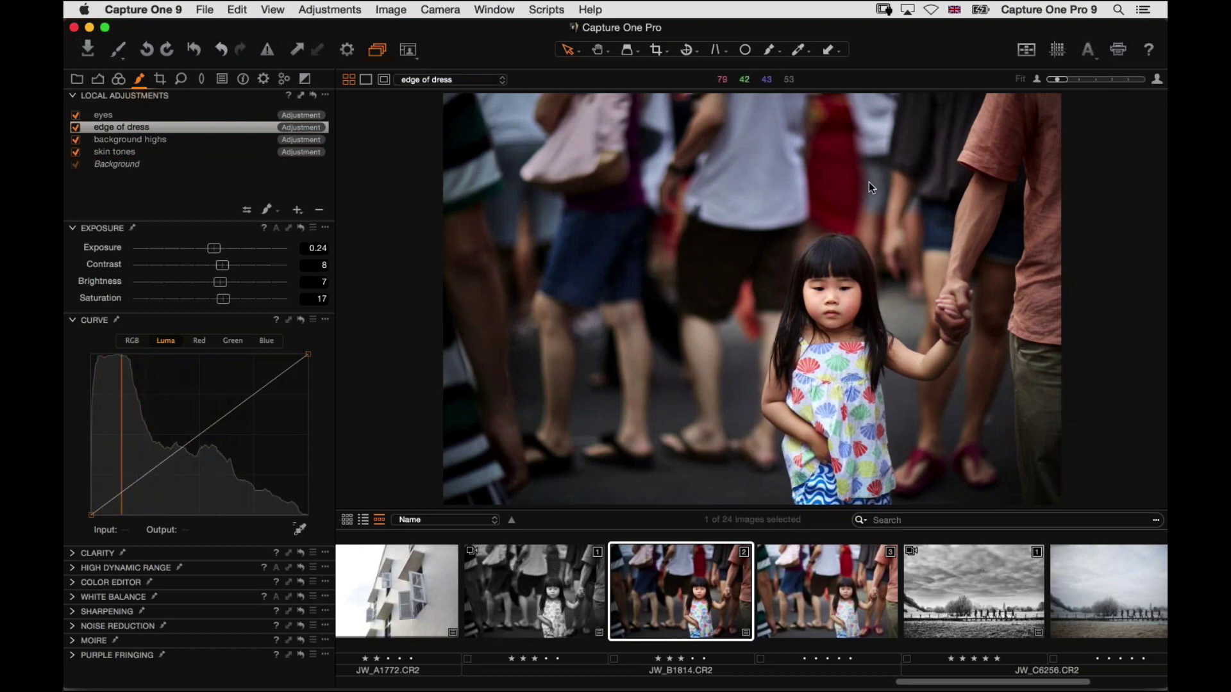
left_click(404, 9)
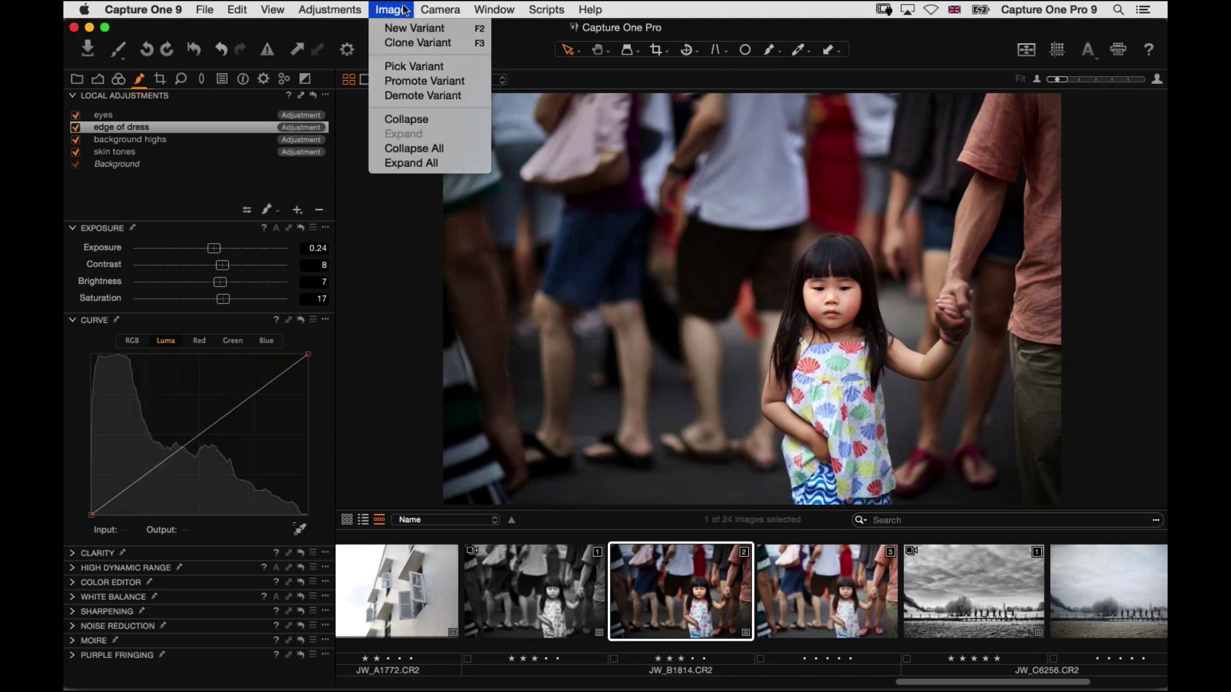
left_click(463, 44)
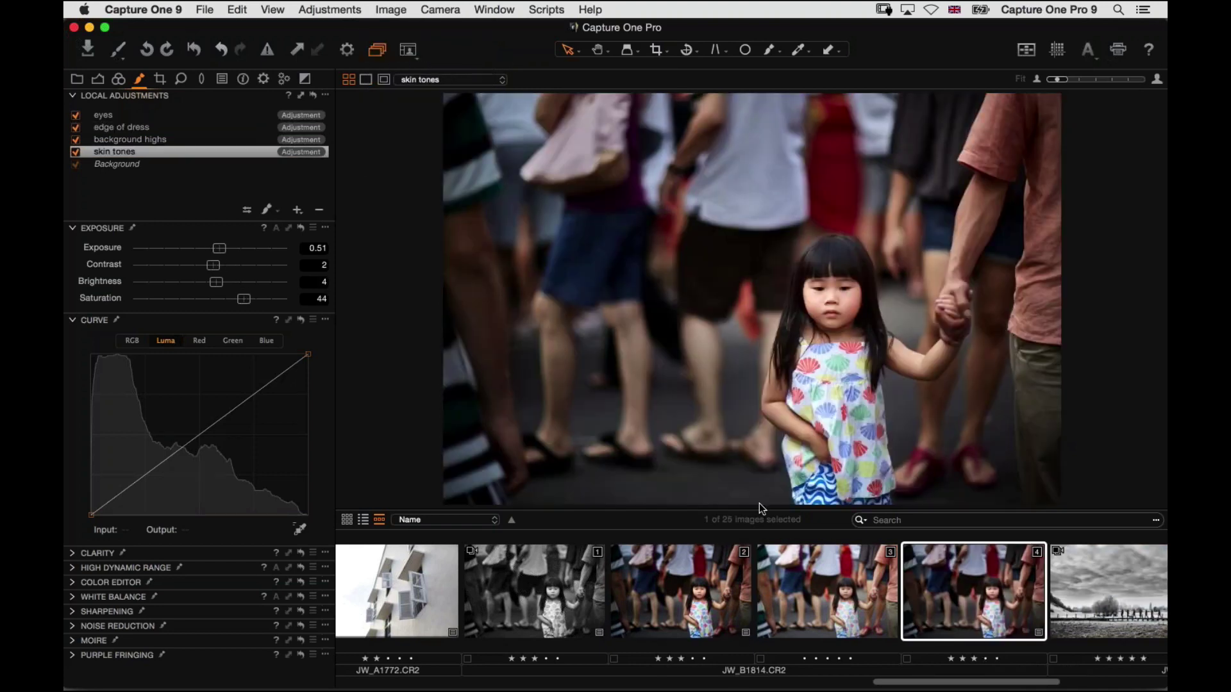
- Compare the cloned variant 4 with variant 2, also viewing the clone without the thumbnail browser
left_click(681, 587)
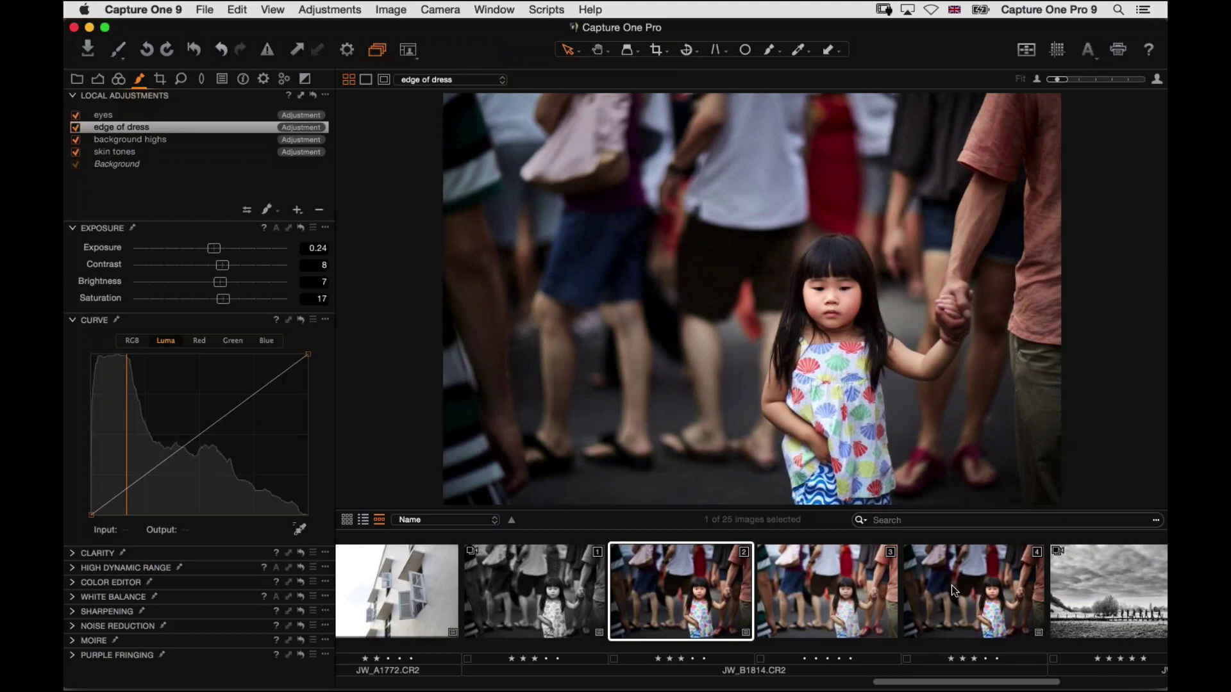
left_click(952, 586)
key("super+b")
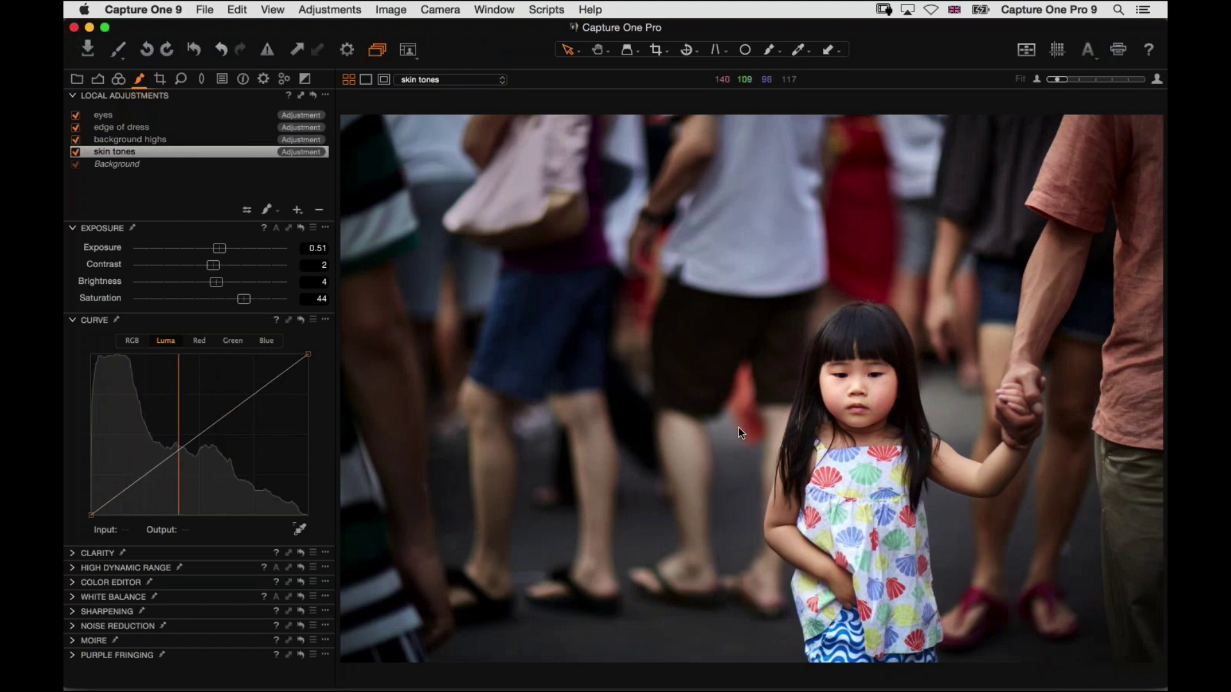
key("super+b")
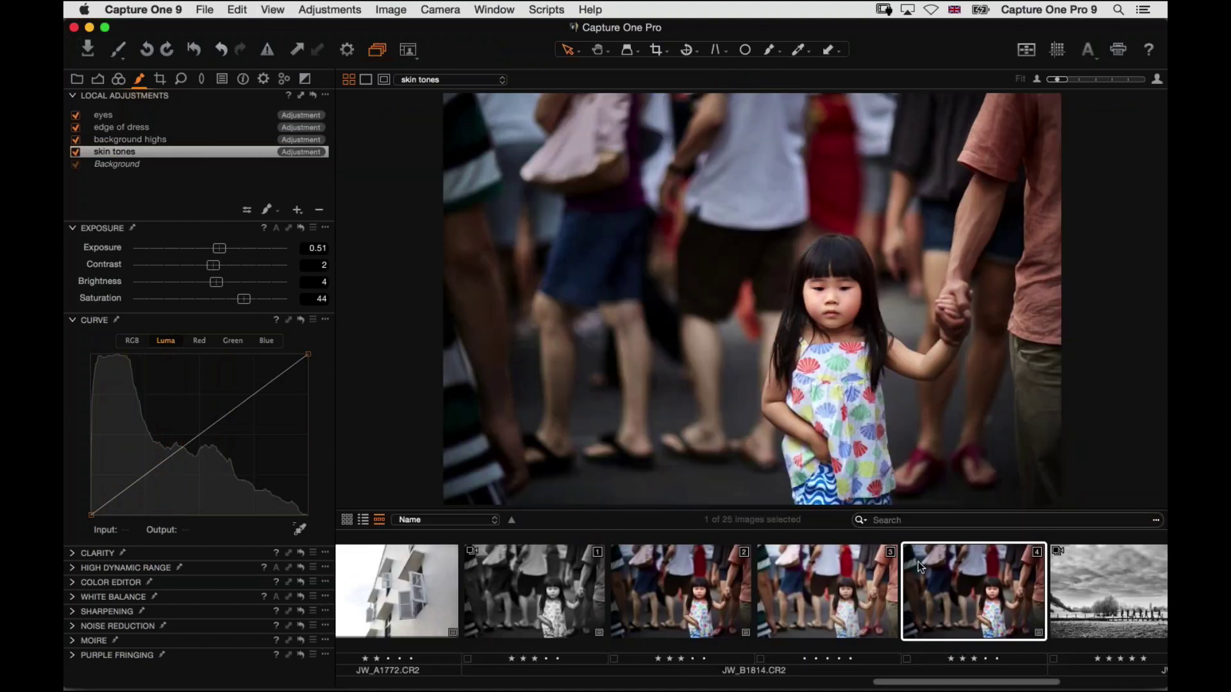
left_click(657, 590)
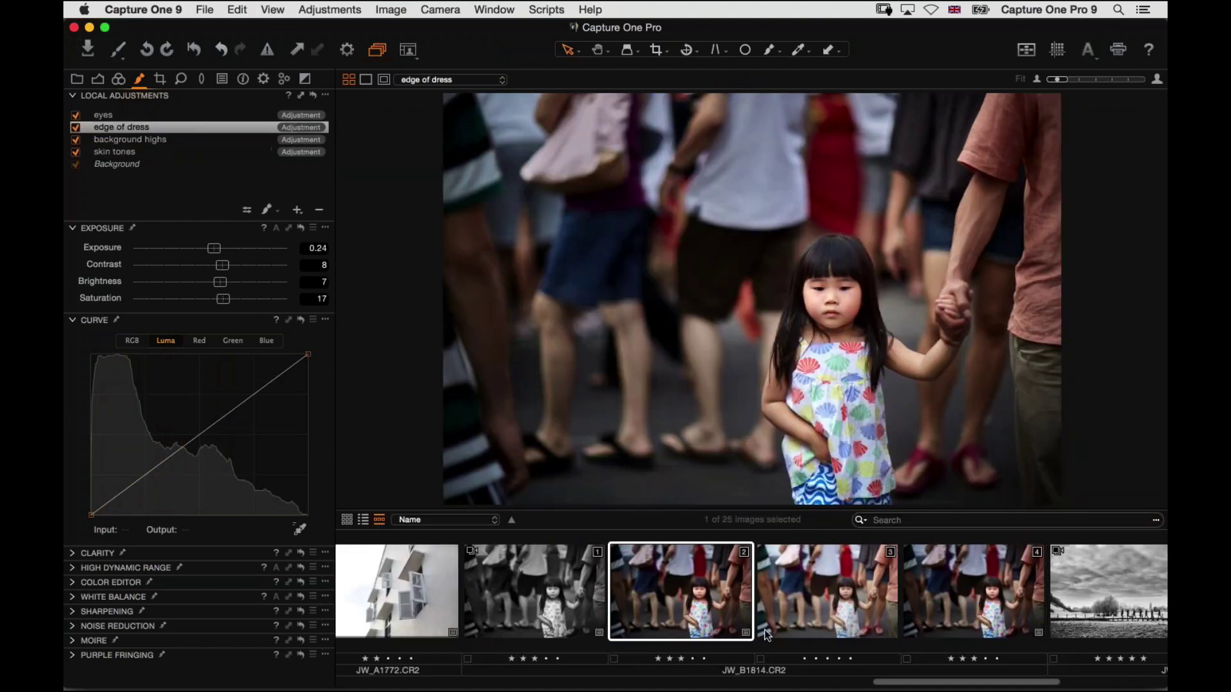
- Enable Black & White on variant 4 of JW_B1814.CR2, with the thumbnail browser hidden
left_click(967, 598)
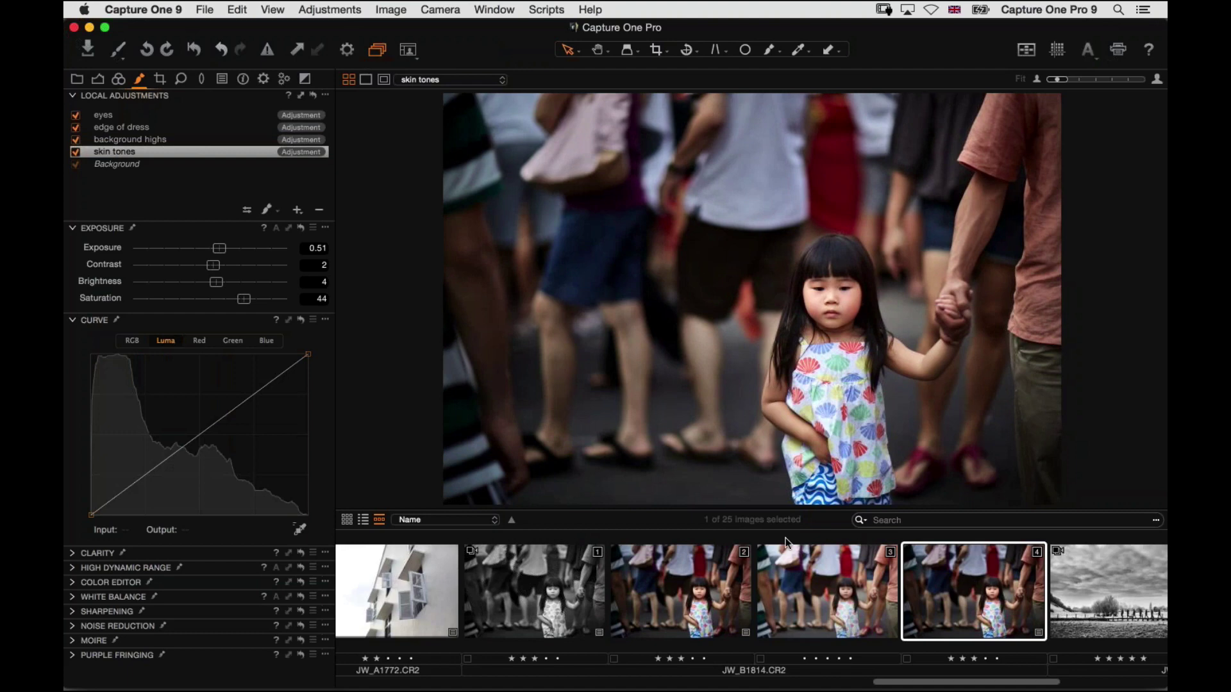
key("super+b")
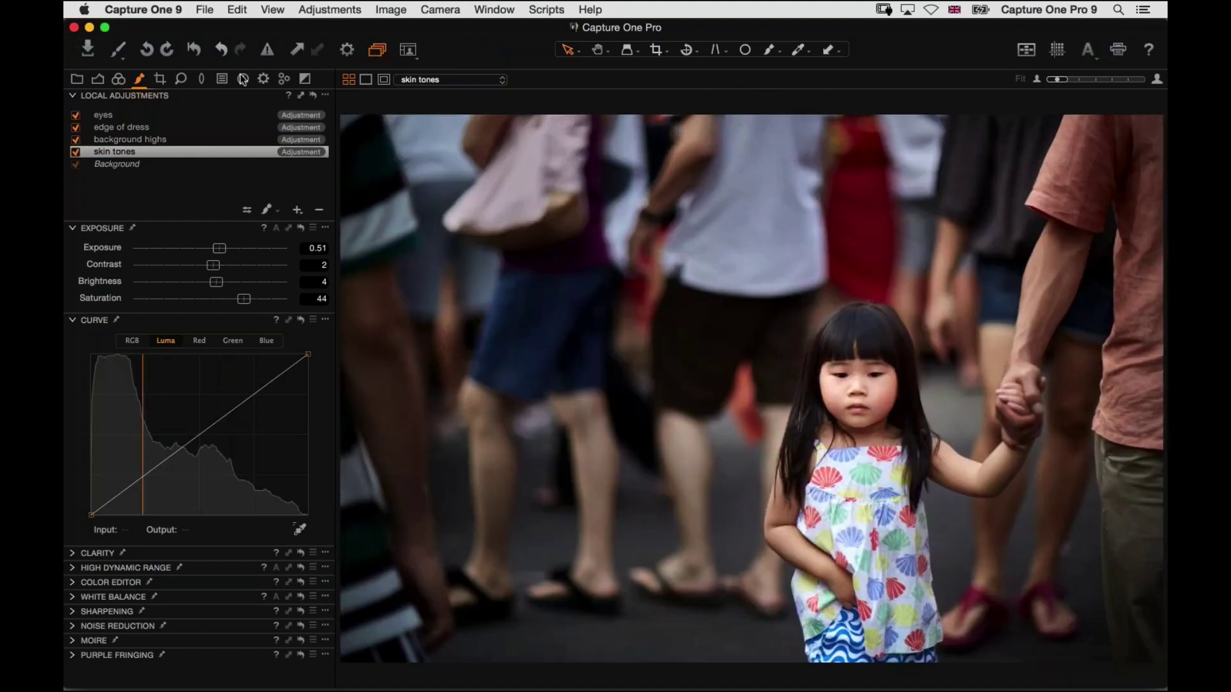
left_click(307, 77)
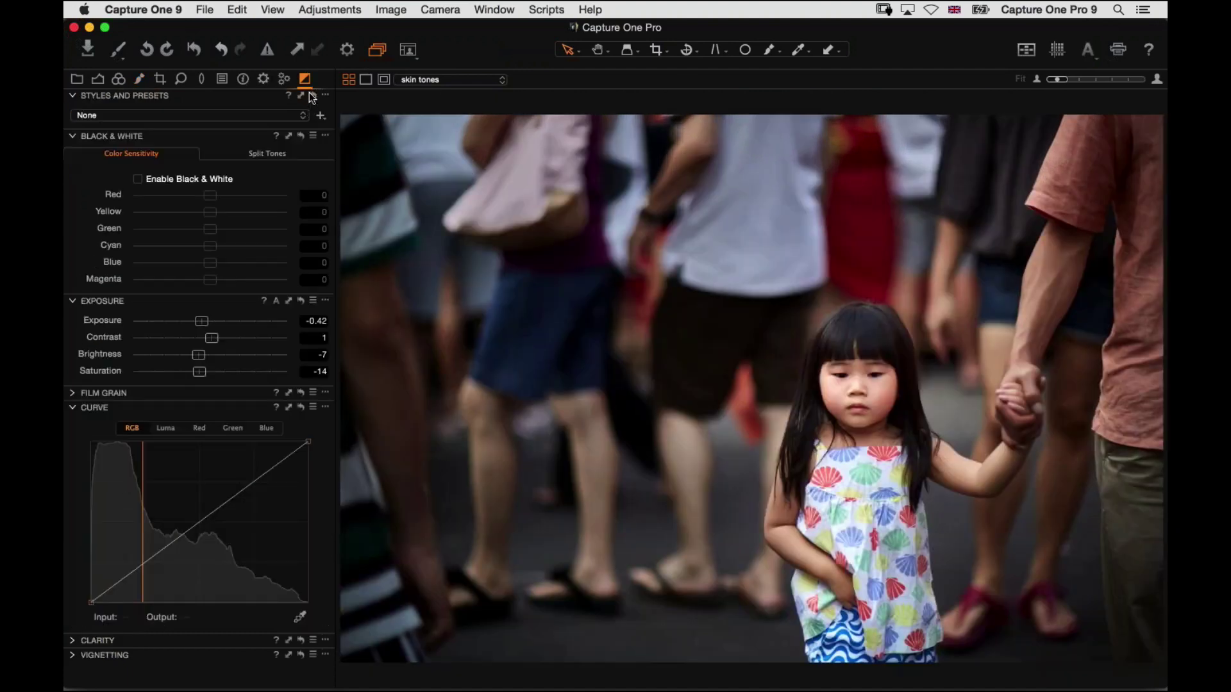
left_click(137, 179)
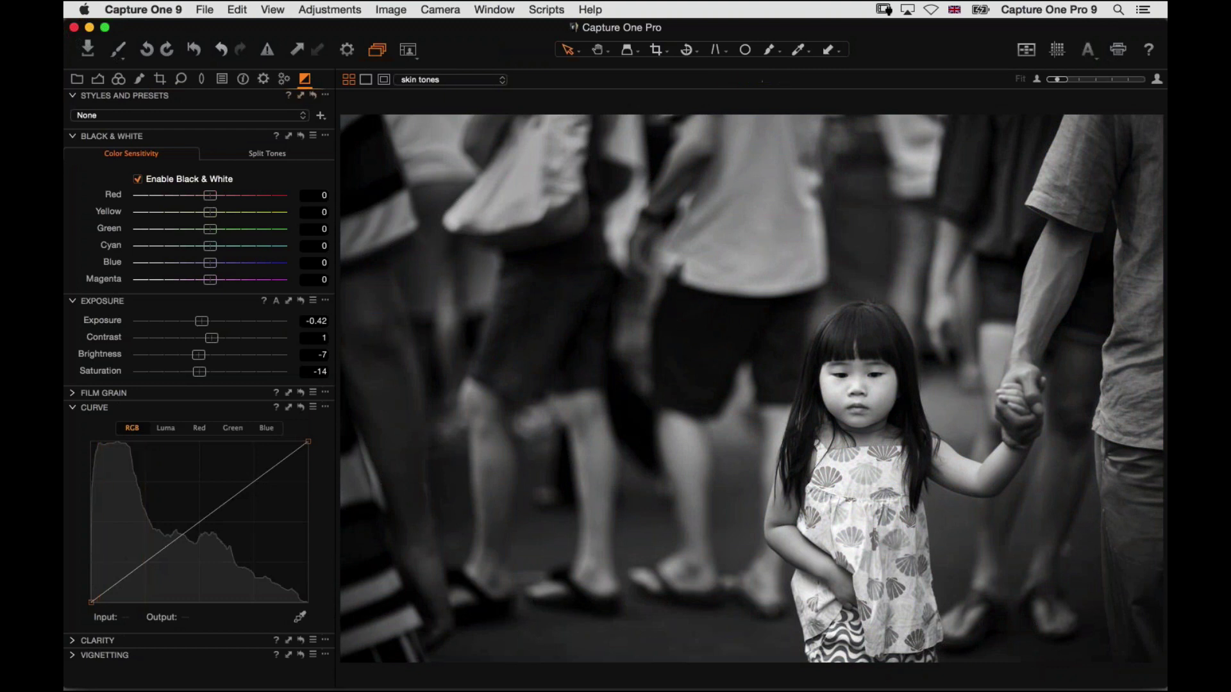
- Set the Black & White color sensitivity to red 11, yellow 10, green 20 and blue 12
left_click(220, 263)
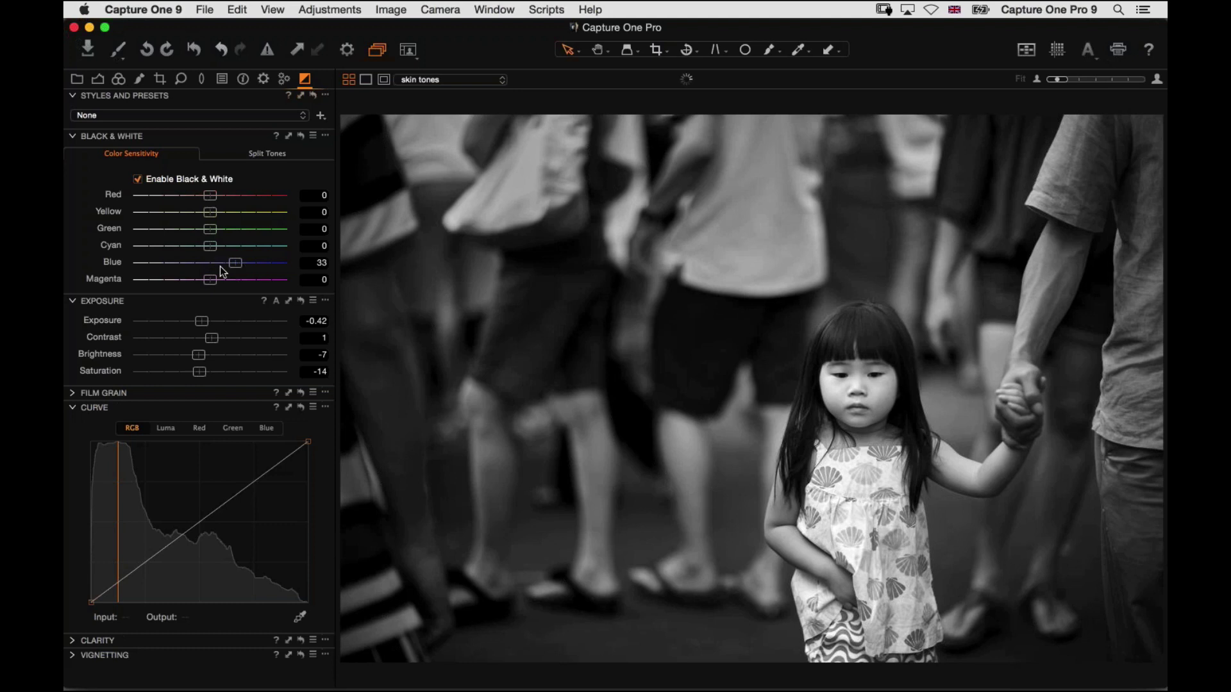
left_click_drag(211, 195, 227, 196)
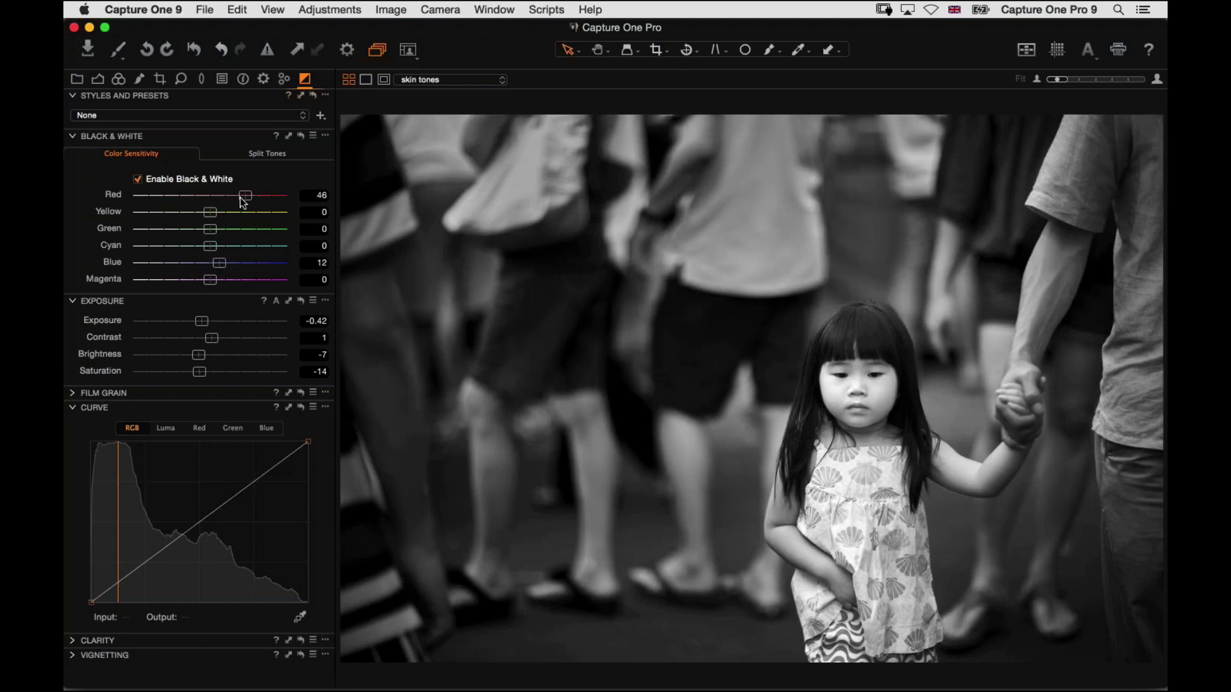
left_click(218, 195)
left_click(229, 229)
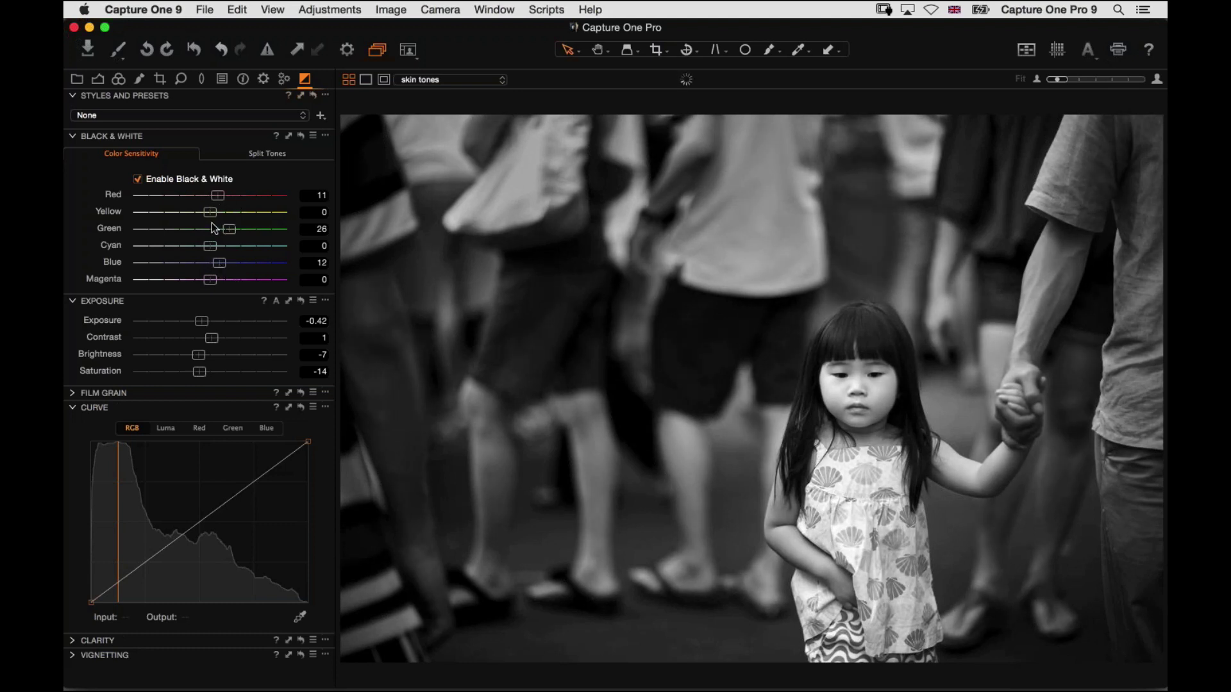
left_click(214, 229)
left_click(194, 212)
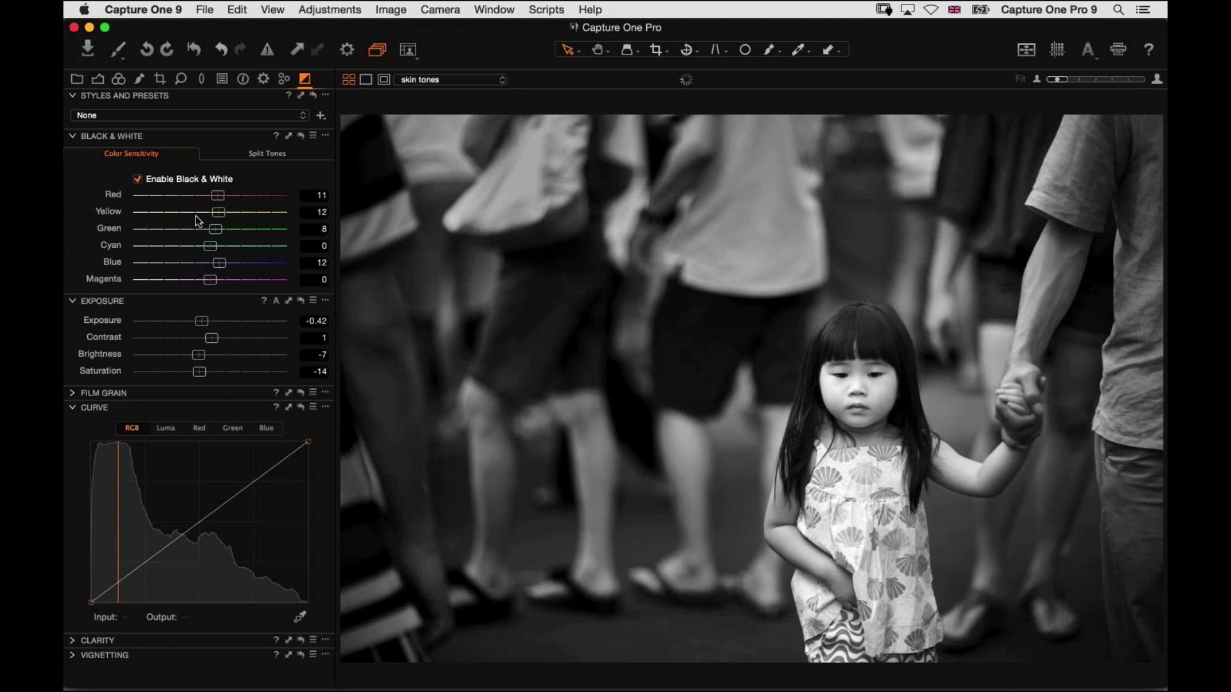
left_click(218, 213)
left_click(236, 229)
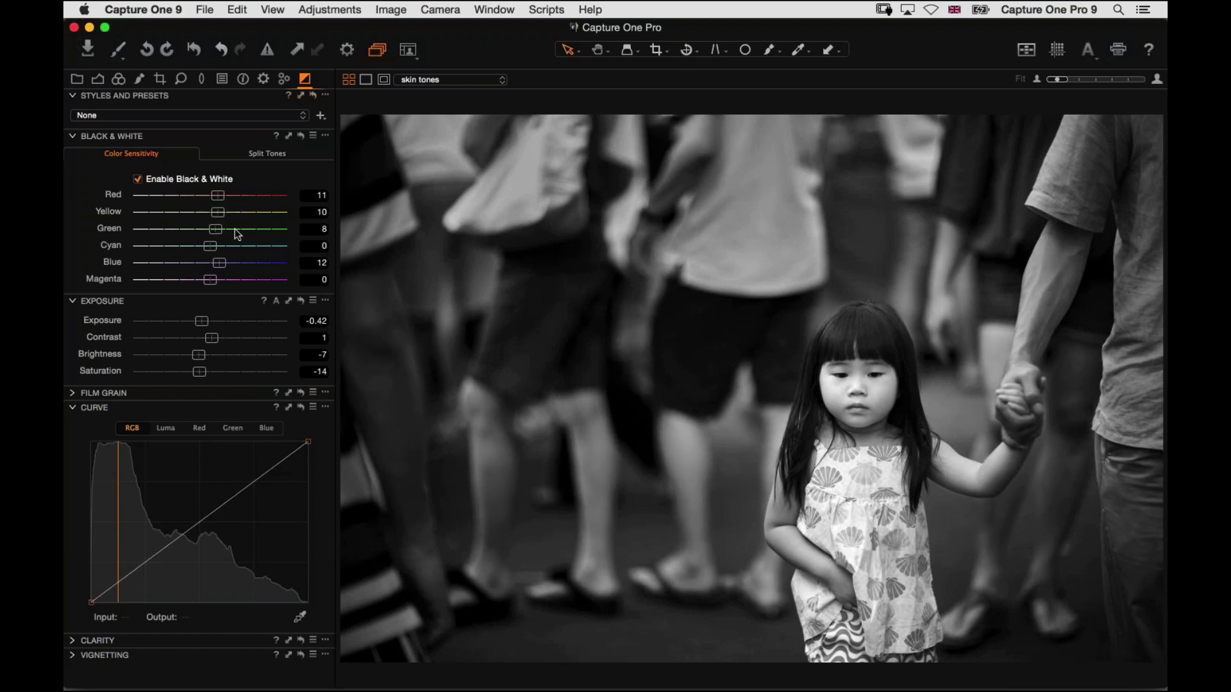
left_click_drag(237, 229, 225, 229)
- Check the "background highs" layer off and on, and set its exposure to -0.09
left_click(140, 77)
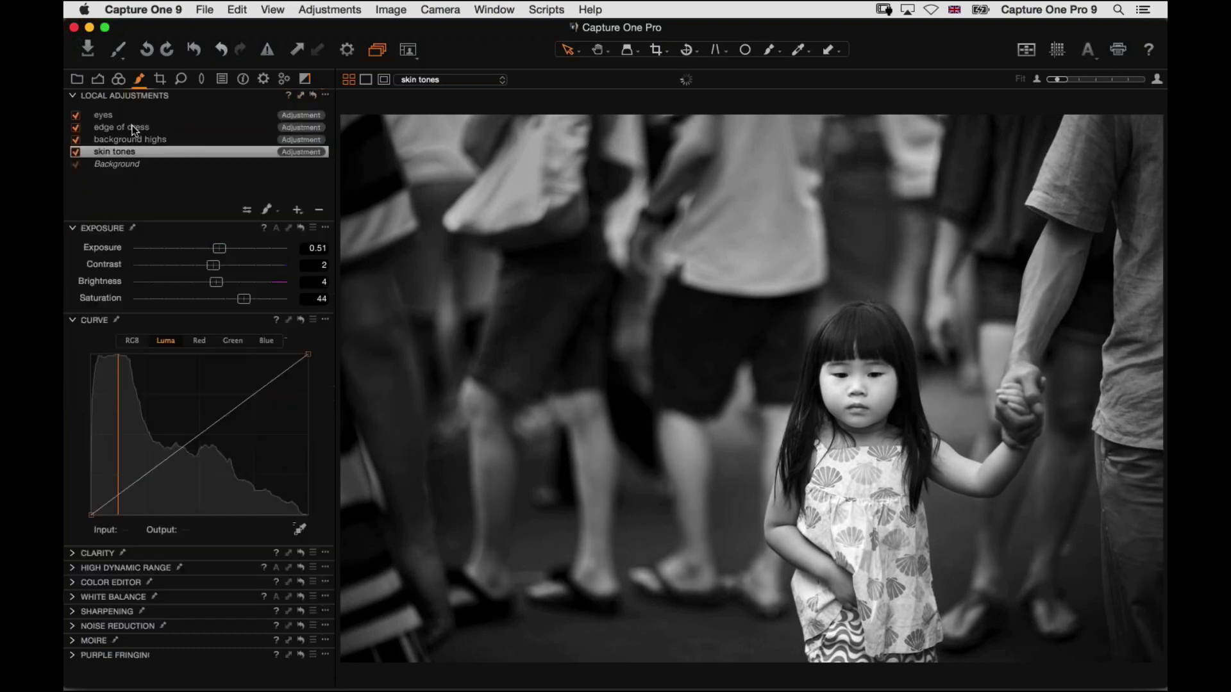
left_click(130, 128)
left_click(90, 139)
left_click(76, 139)
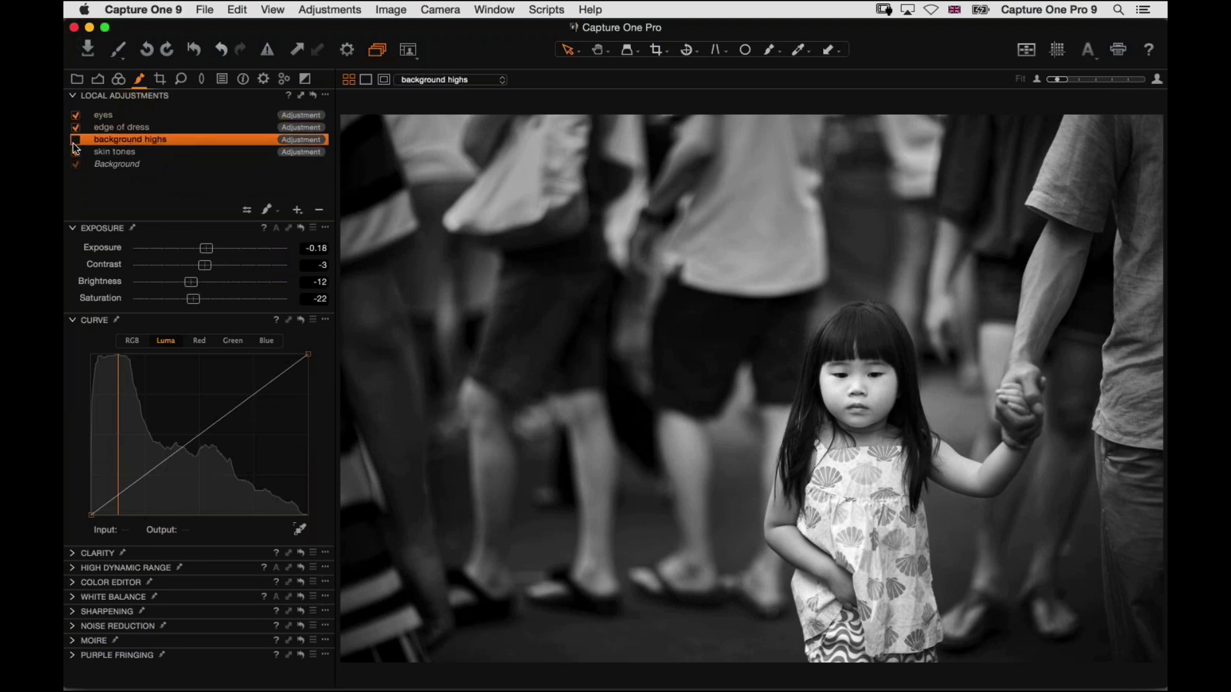
left_click(76, 140)
left_click_drag(211, 252, 213, 252)
- Try a blue color sensitivity of 74, and settle on blue -2 and magenta 17
left_click(118, 78)
left_click(305, 80)
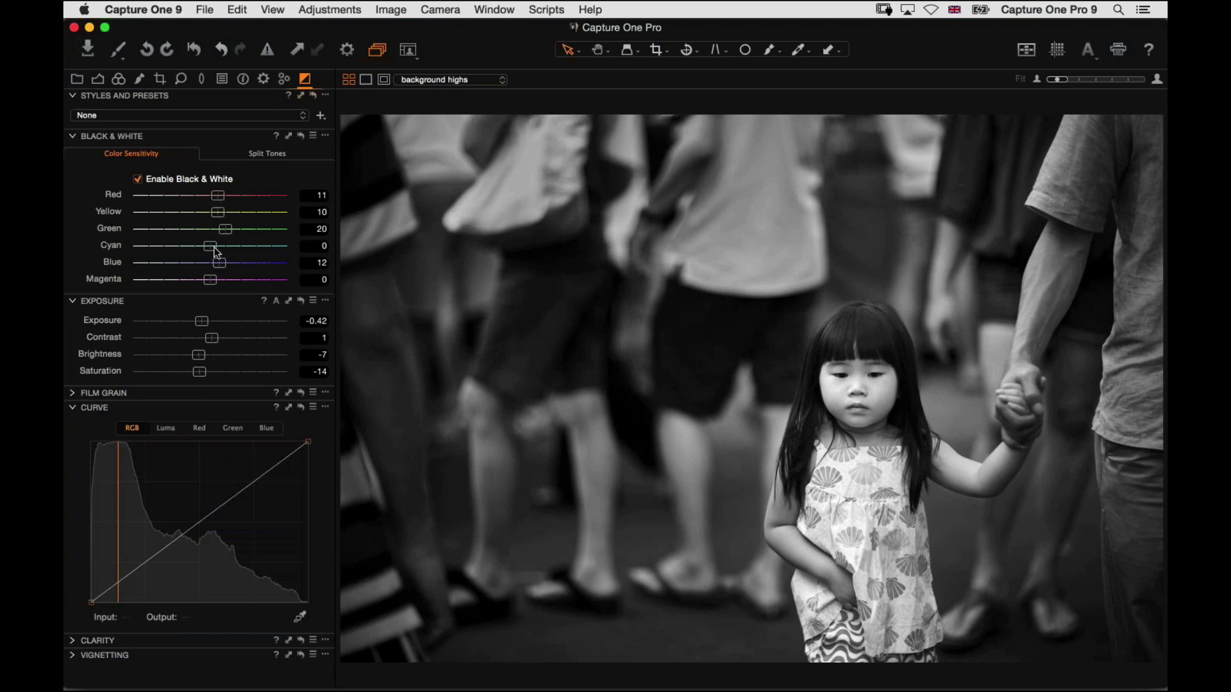
left_click_drag(220, 262, 268, 264)
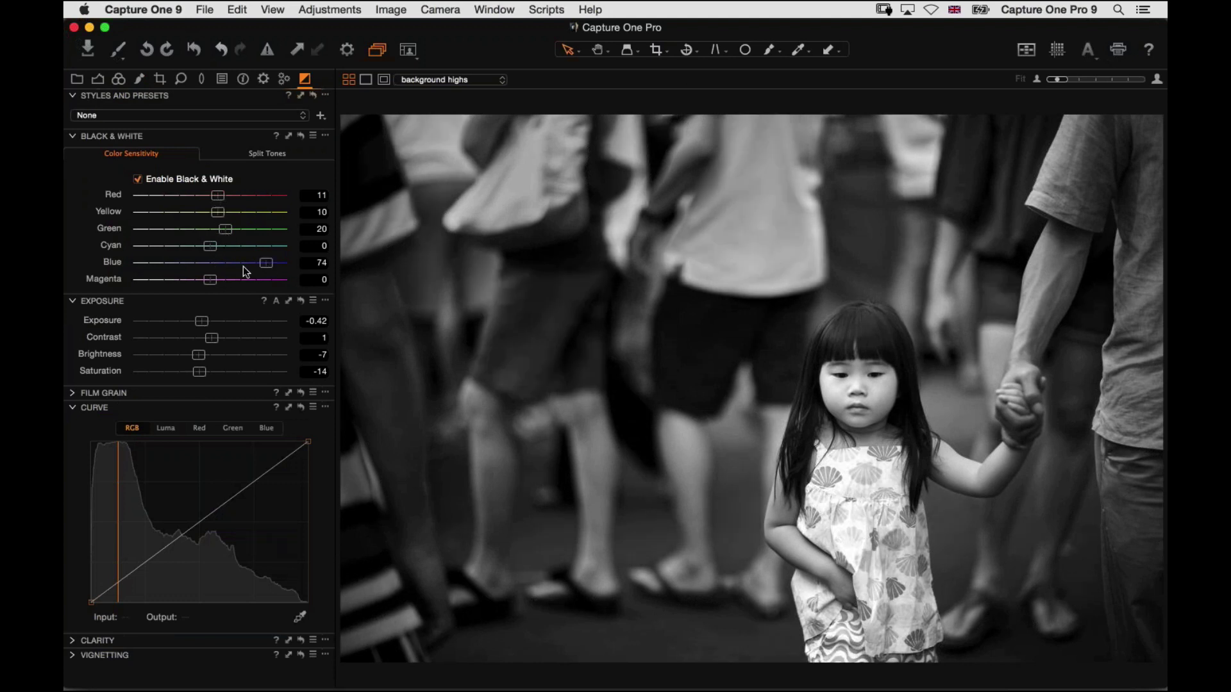
left_click_drag(237, 263, 225, 284)
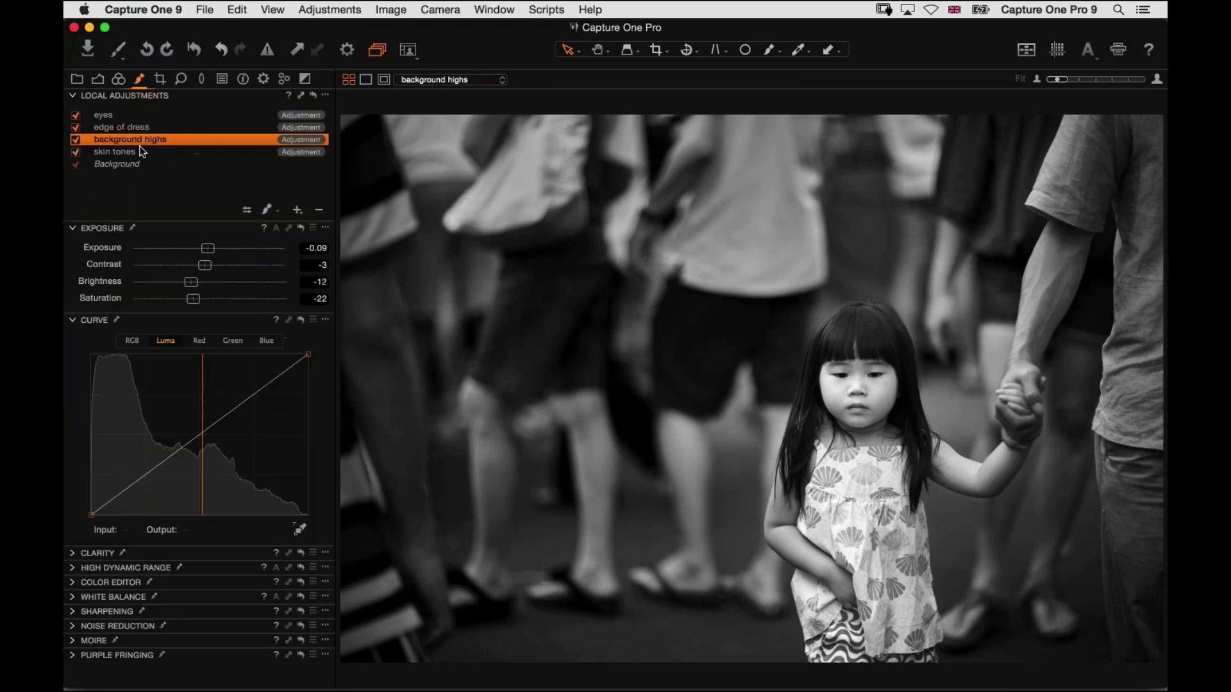
- Set the "skin tones" layer's exposure to 0.8 and the photo's overall contrast to -14
left_click(128, 151)
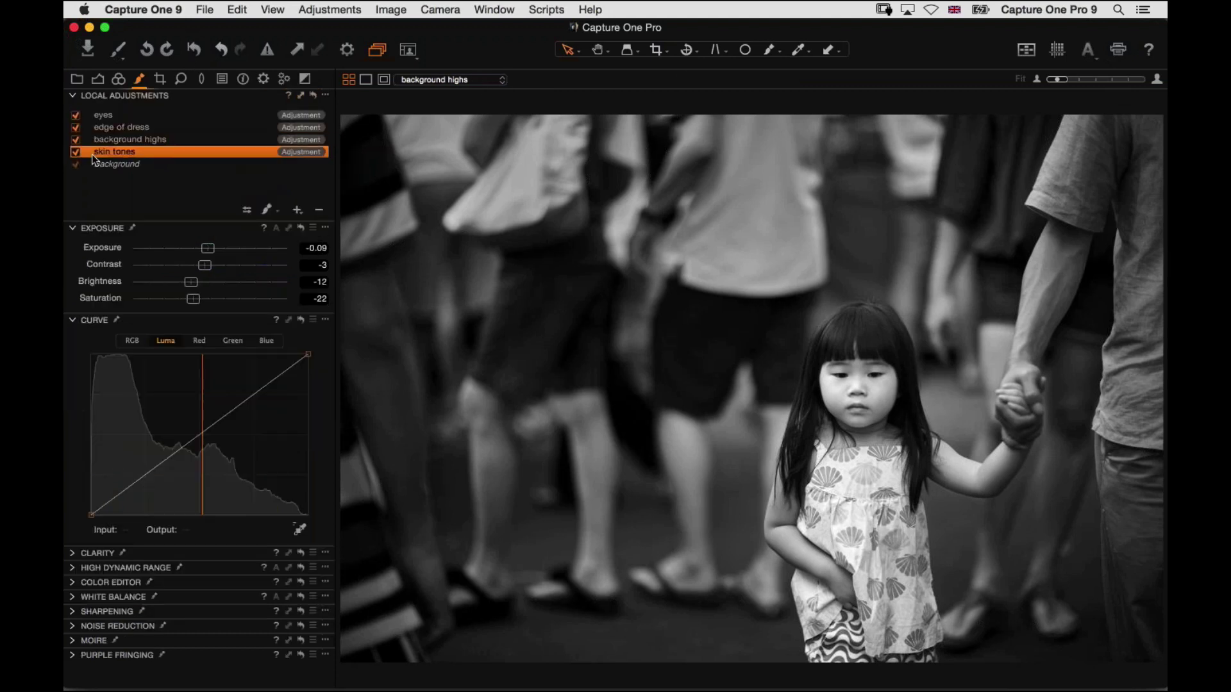
mouse_move(221, 250)
left_mouse_down()
mouse_move(206, 250)
mouse_move(228, 248)
left_mouse_up()
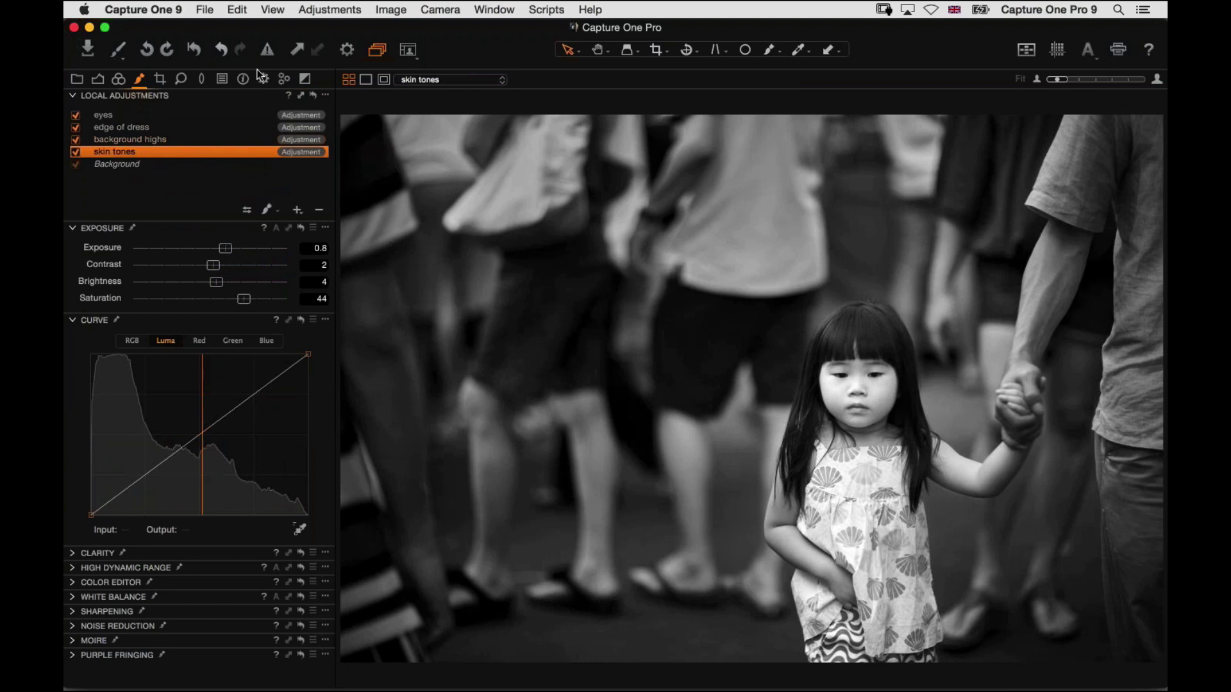
left_click(305, 78)
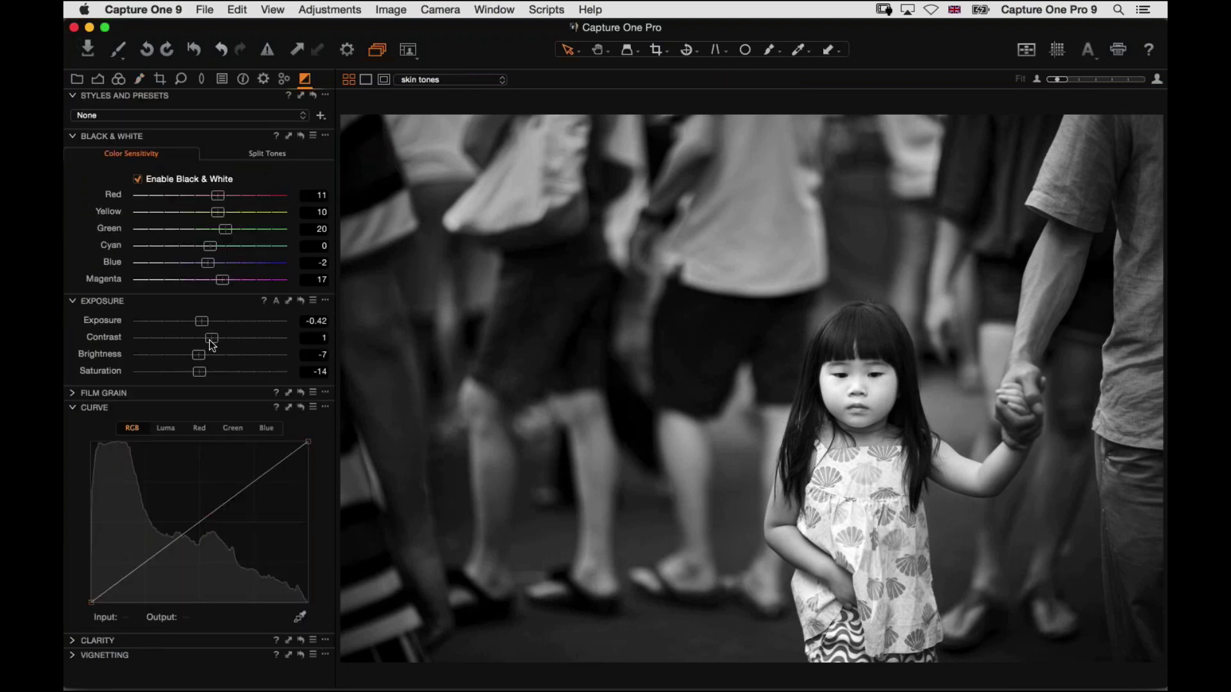
left_click_drag(212, 338, 183, 340)
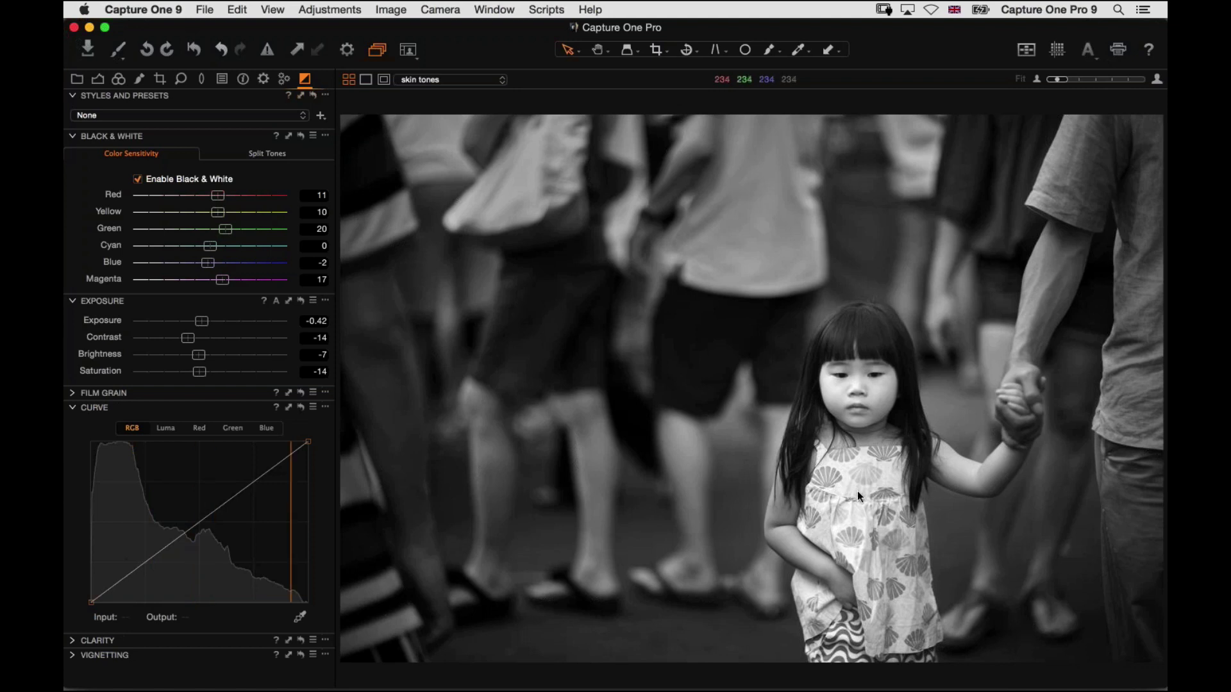
- Compare black-and-white variant 4 side by side with color variant 2, with the browser and tools hidden
key("super+b")
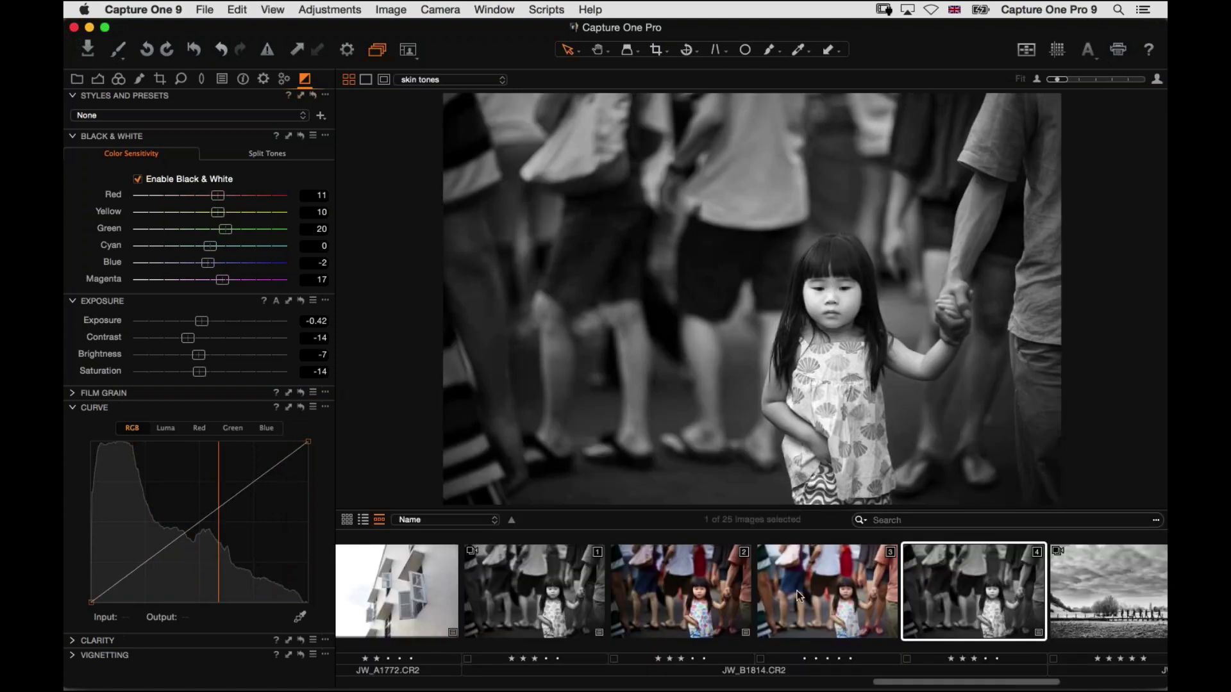
left_click(705, 587, "super")
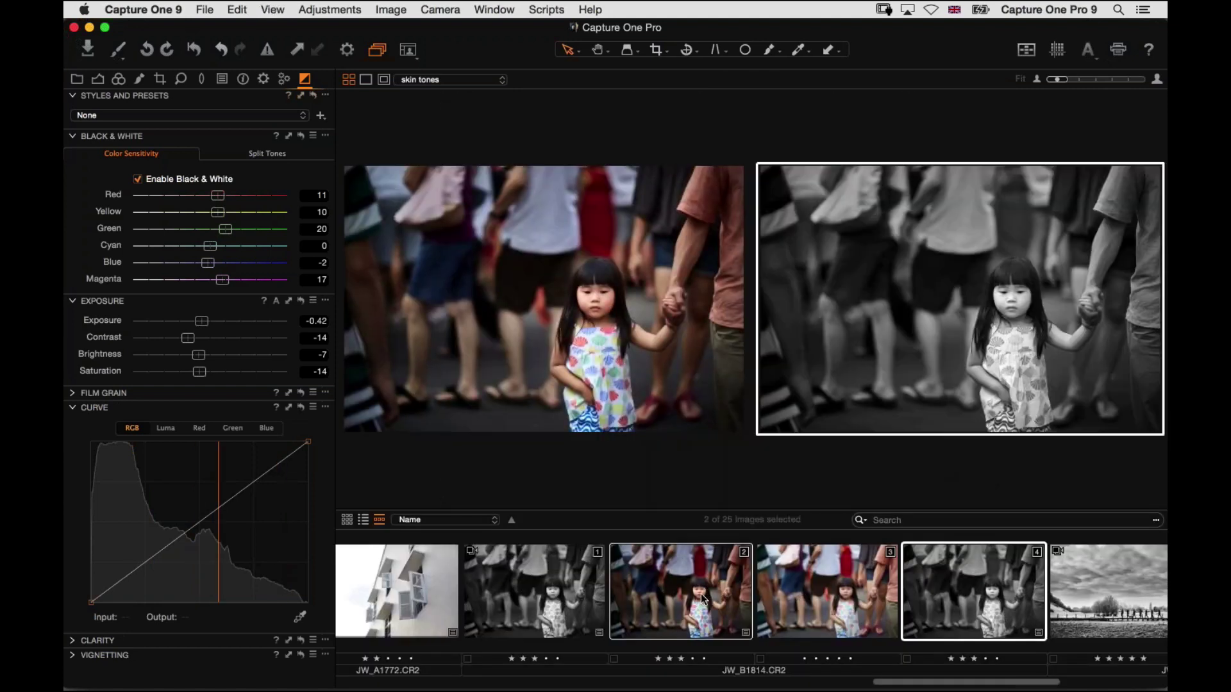
key("super+b")
key("super+t")
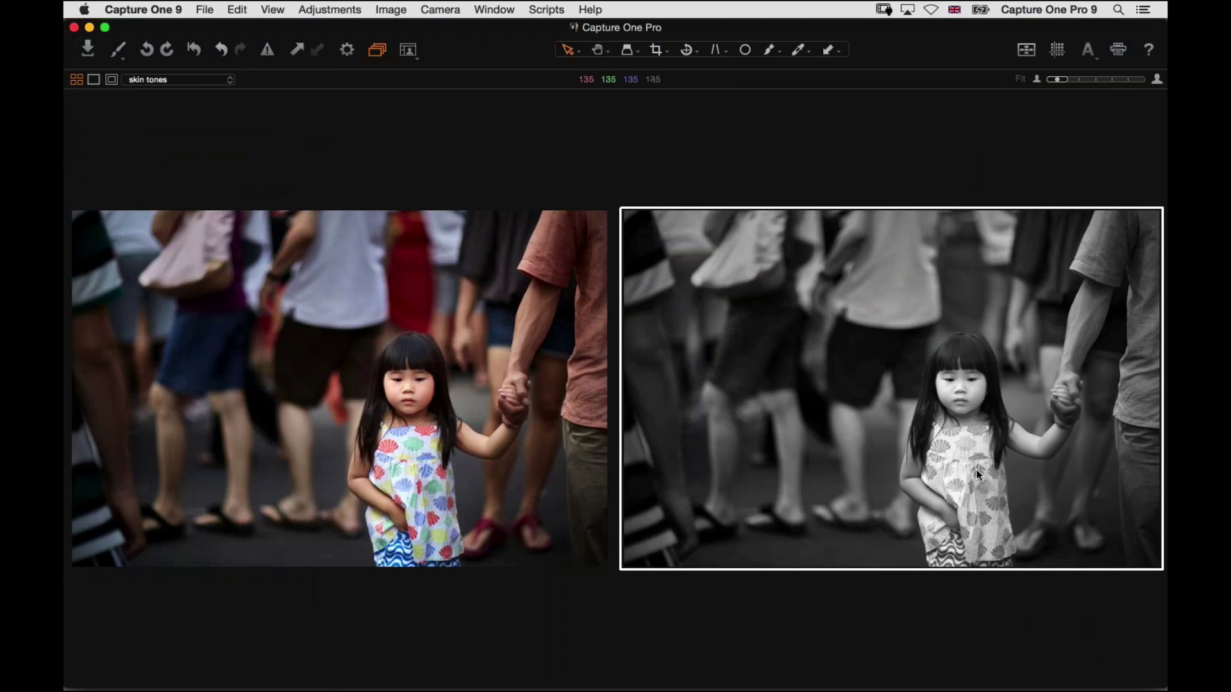
- Set the "skin tones" layer's exposure to 0.49 on variant 4 and view both variants without the tools
key("super+t")
left_click(139, 78)
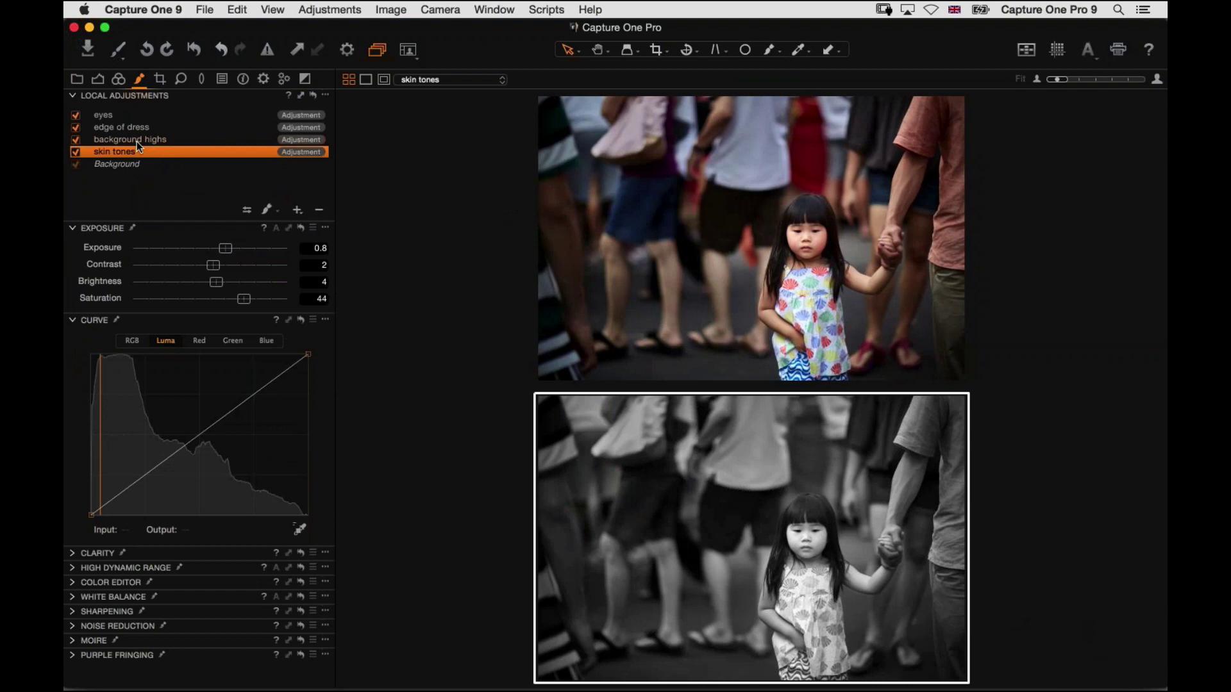
left_click_drag(225, 254, 218, 254)
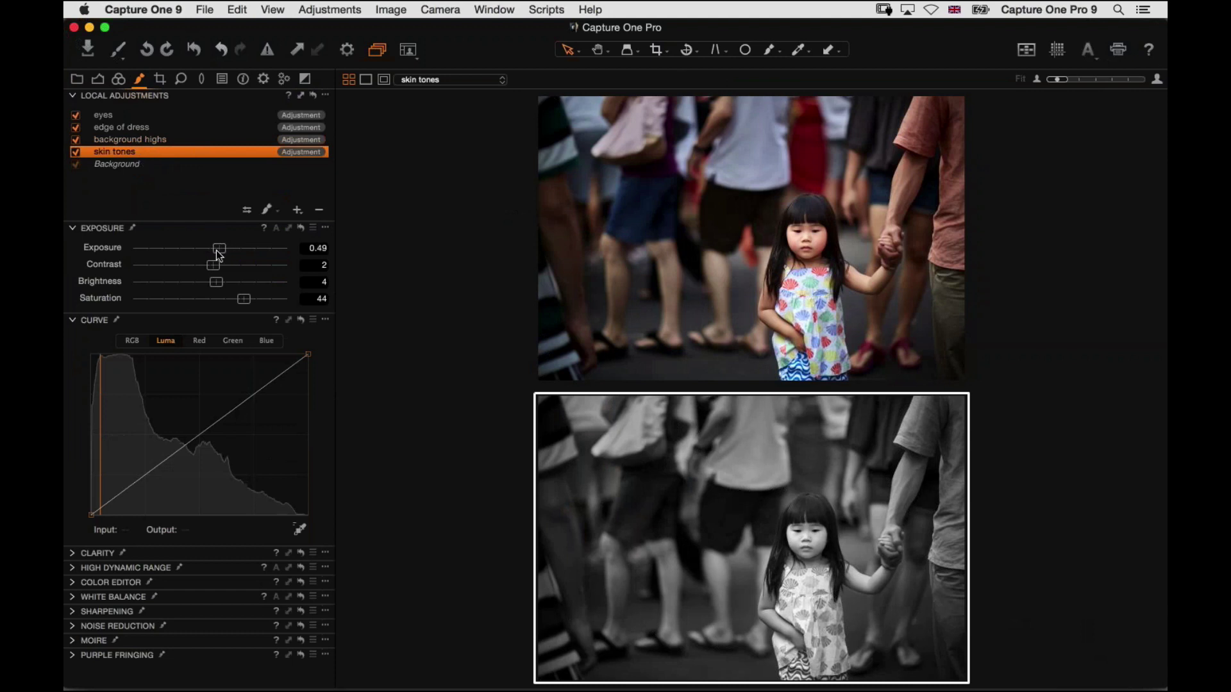
key("super+t")
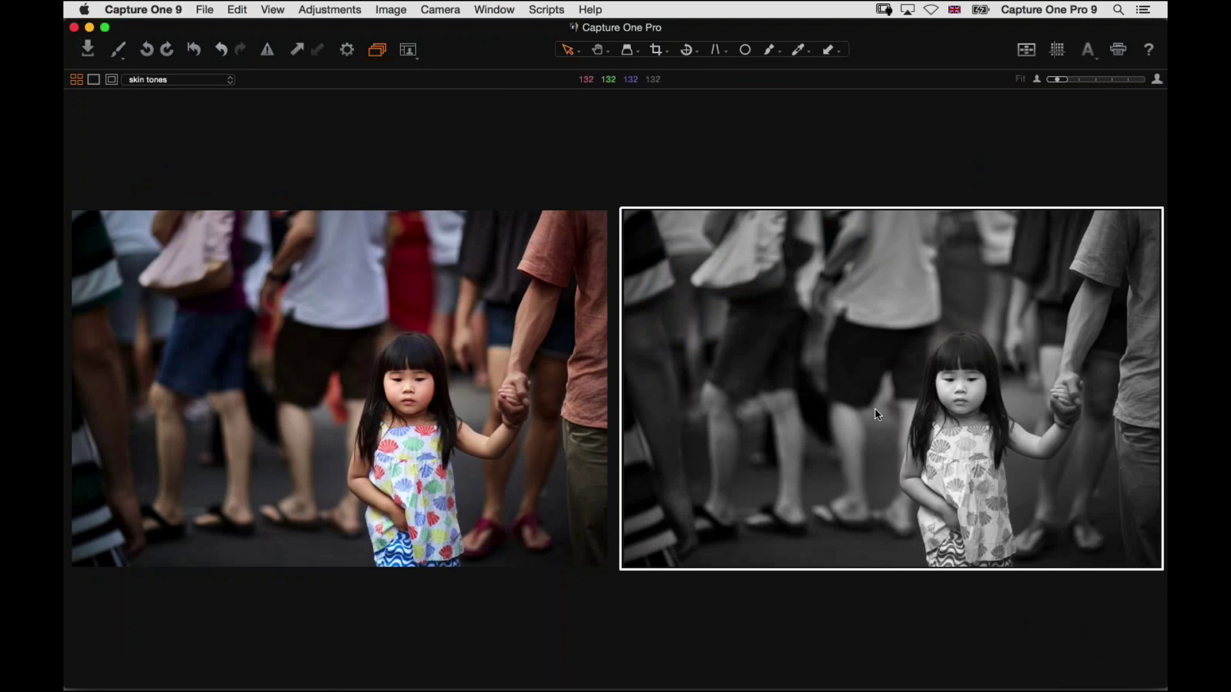
- Find IQ3 100MP_80mm_800_5.eip in the thumbnail browser and open its variant 2 with the blue background
key("super+b")
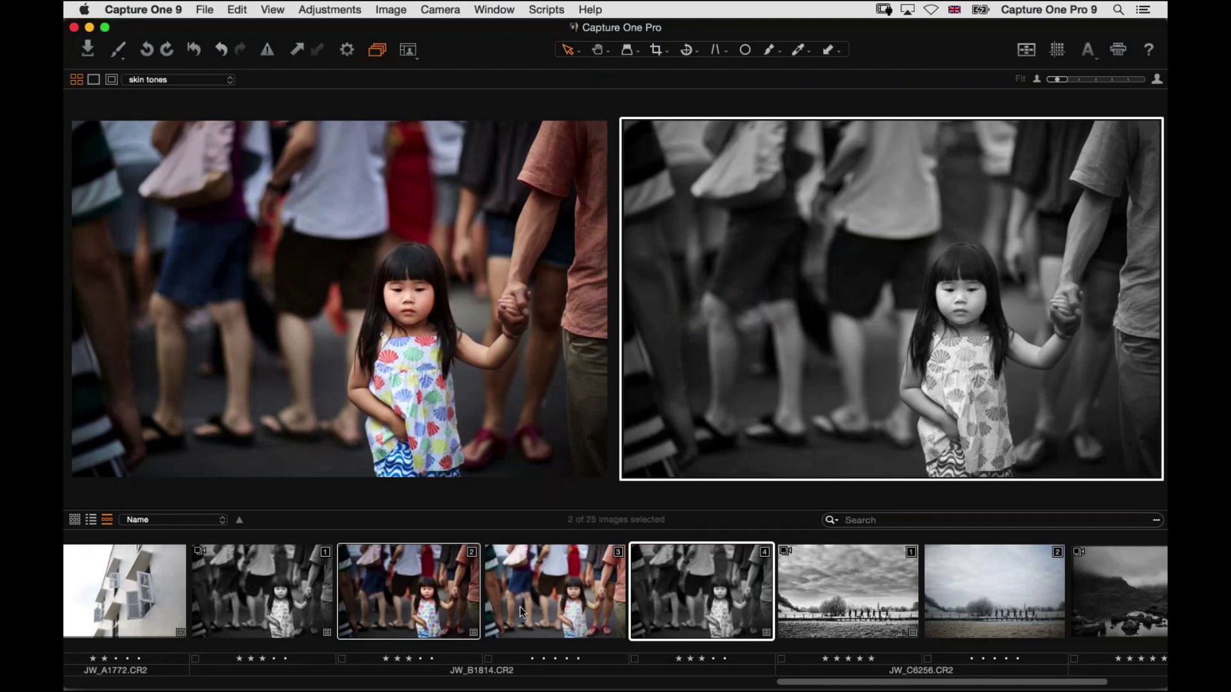
scroll(520, 607, "left", 5)
scroll(452, 605, "left", 10)
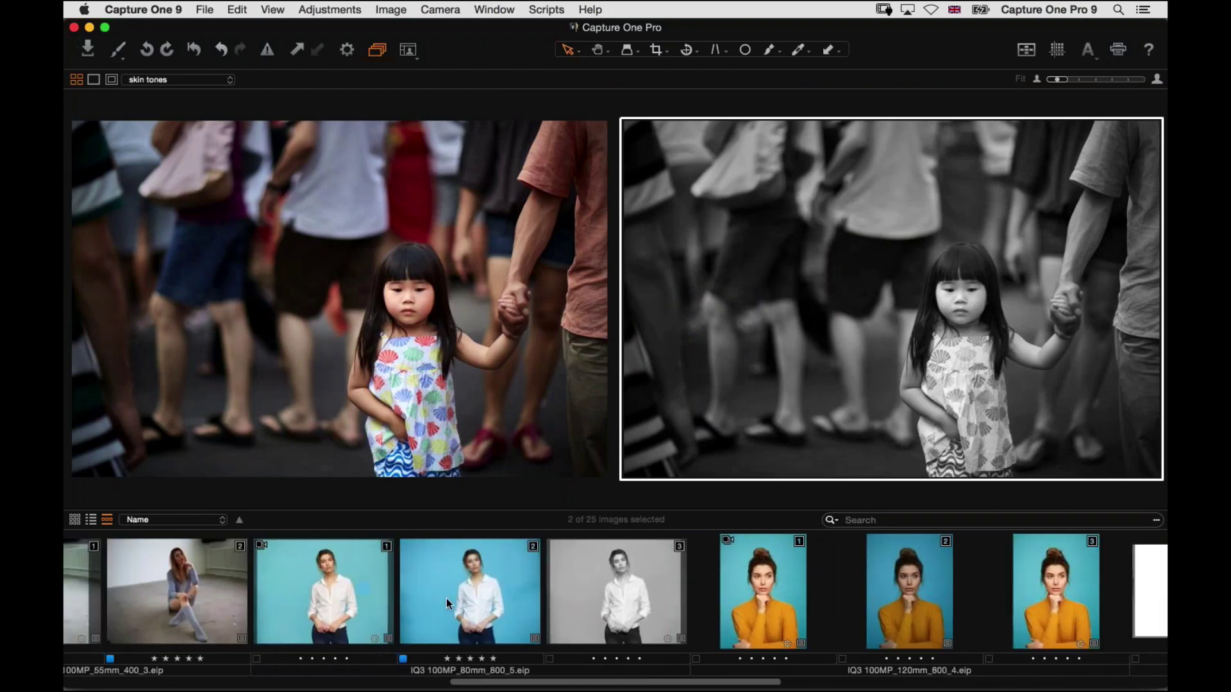
scroll(447, 603, "left", 5)
scroll(533, 603, "right", 2)
scroll(533, 603, "right", 5)
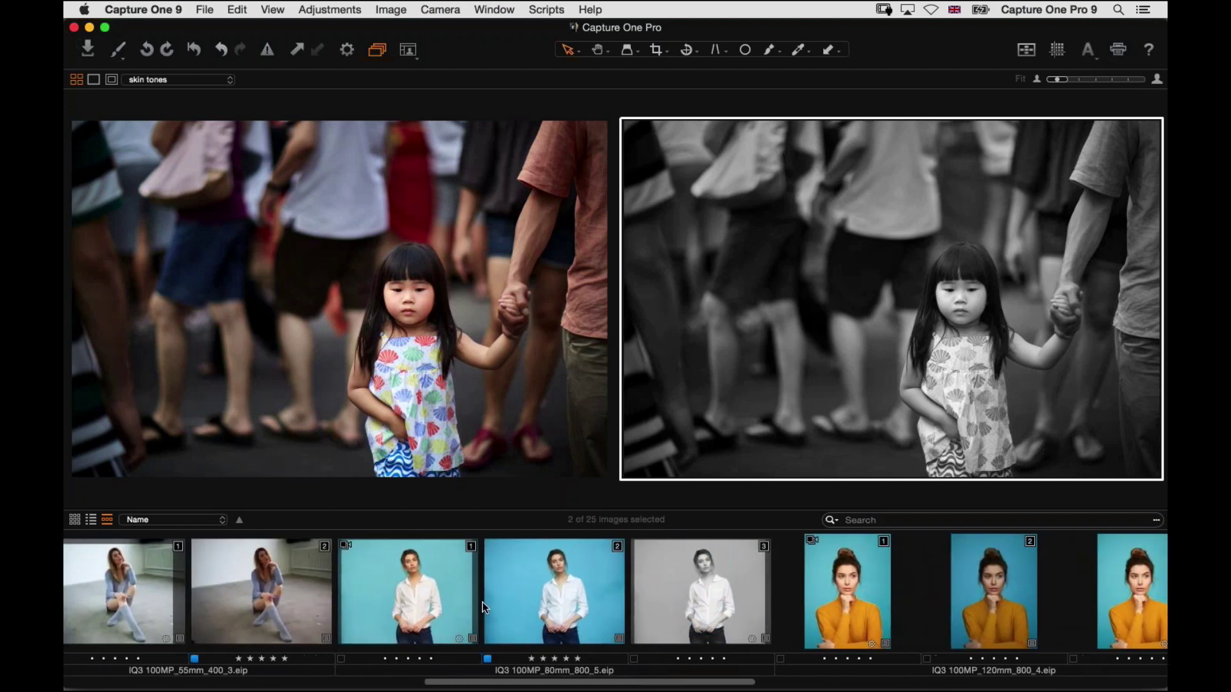
left_click(399, 622)
left_click(564, 581)
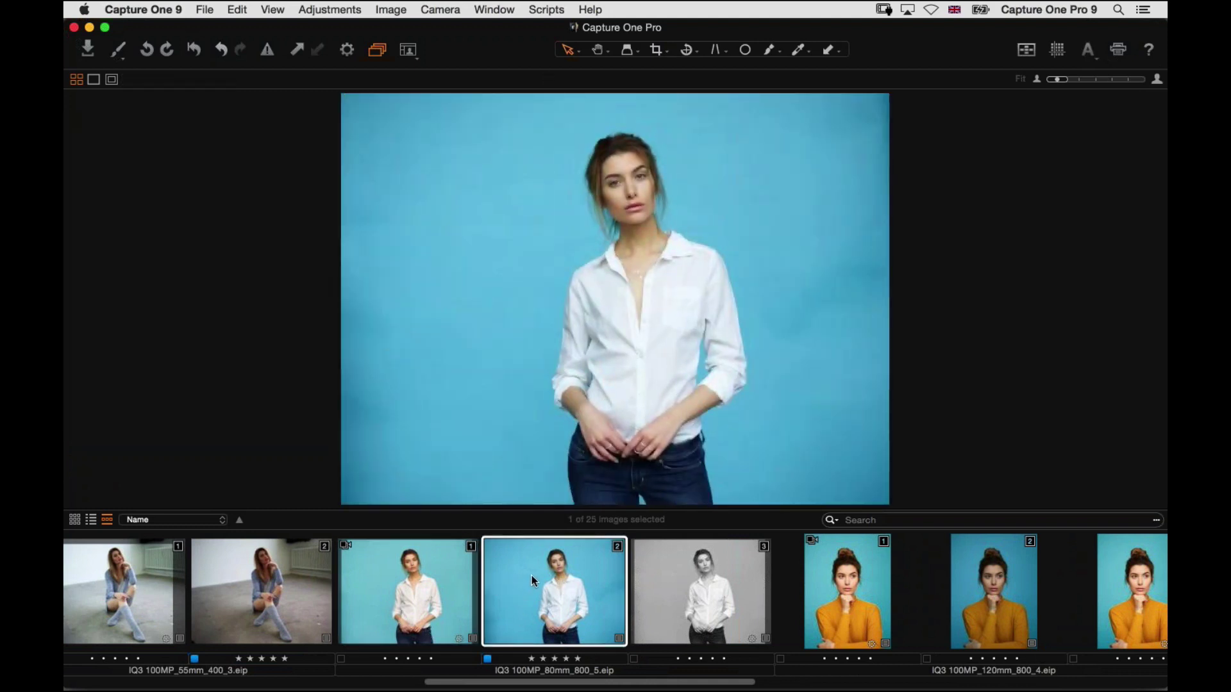
- Inspect the model's face at 100% on variant 2 and return to the fitted view
key("h")
left_click(612, 182)
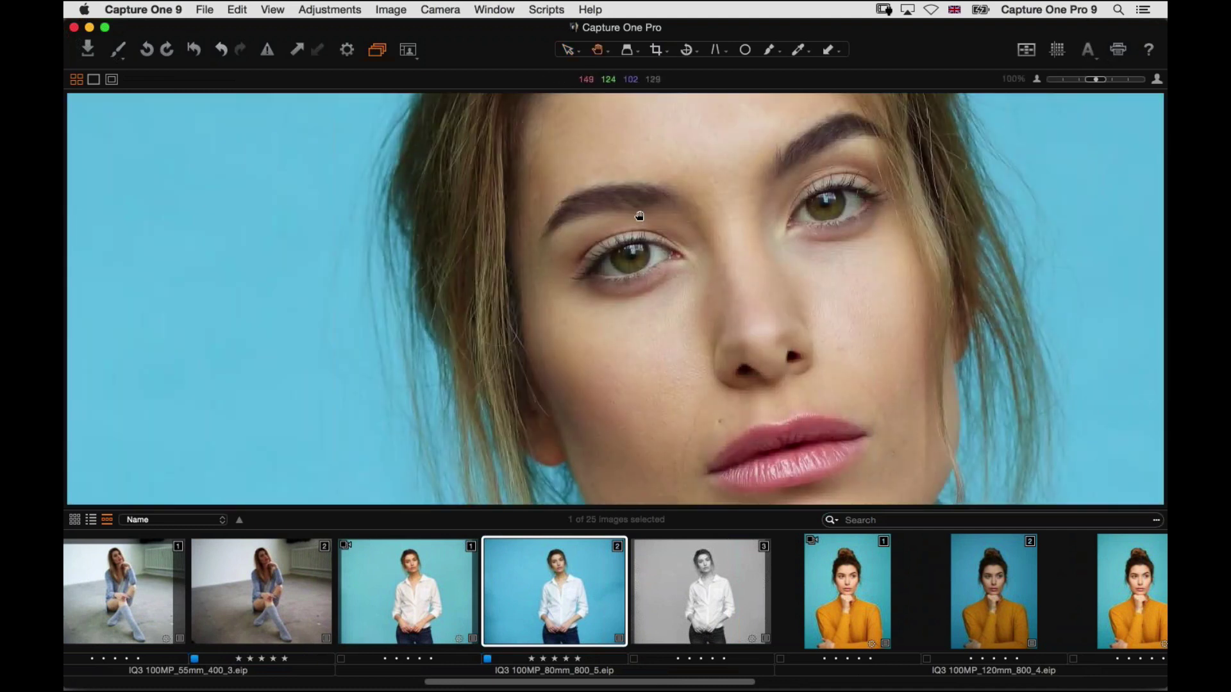
left_click(637, 249)
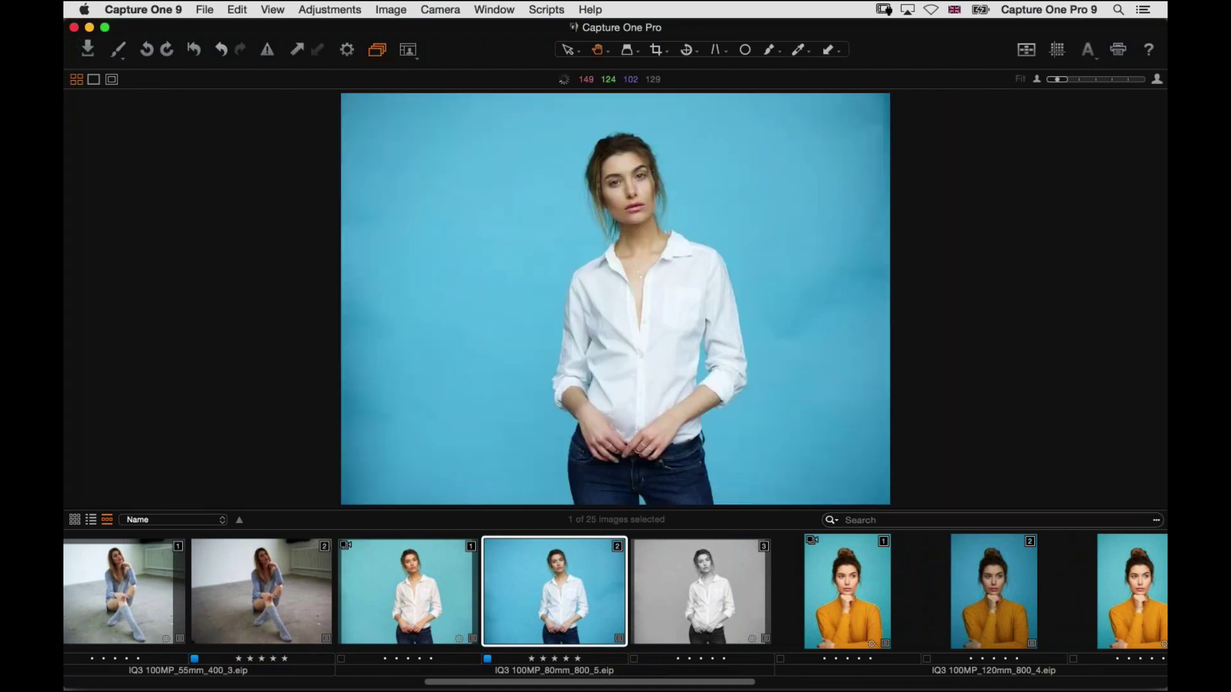
- Clone color variant 1 of IQ3 100MP_80mm_800_5.eip and view the clone with the tools shown and the browser hidden
left_click(409, 592)
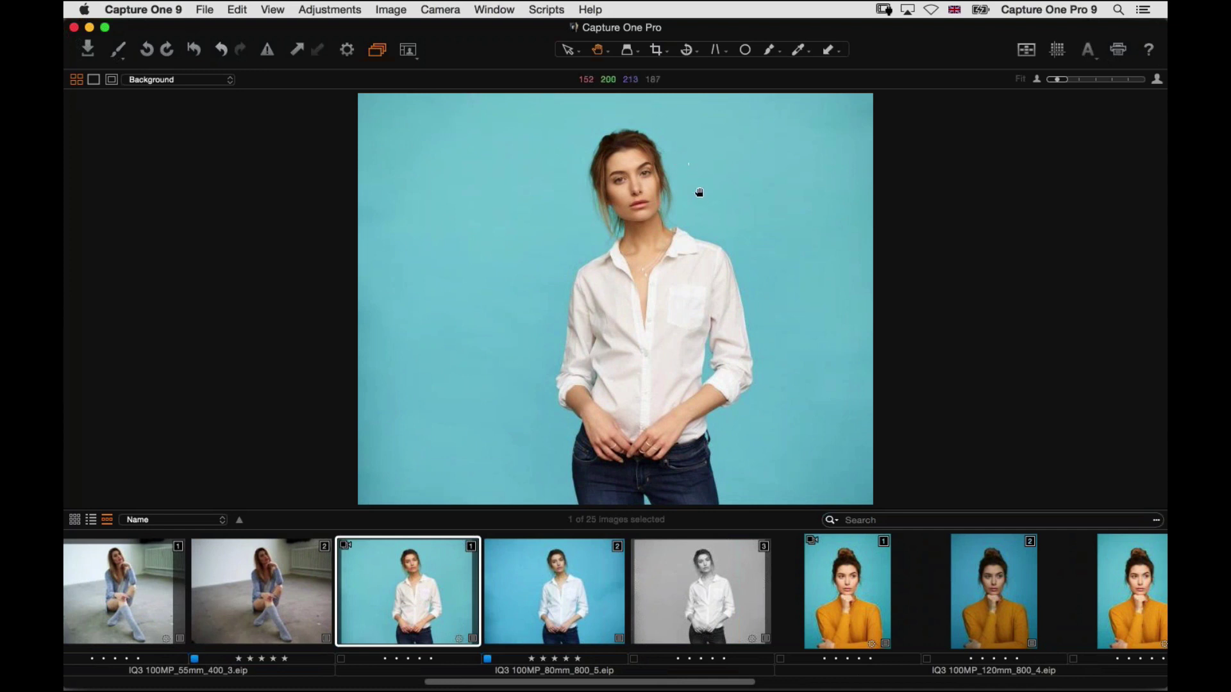
left_click(391, 10)
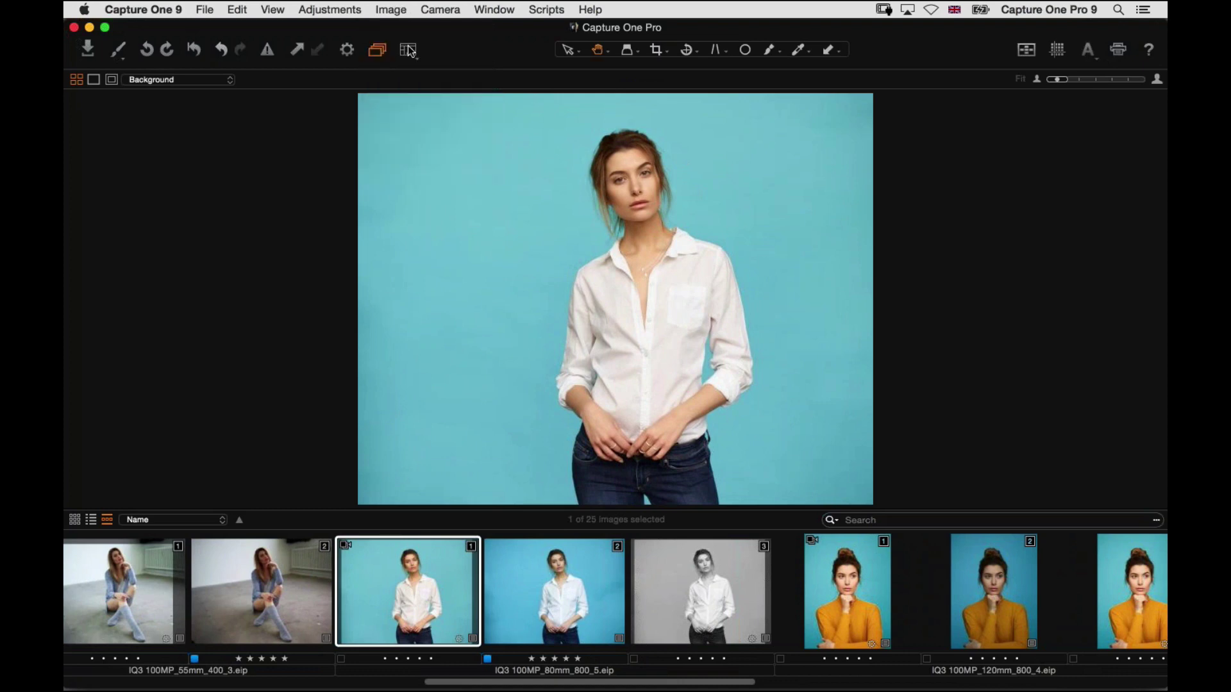
left_click(409, 50)
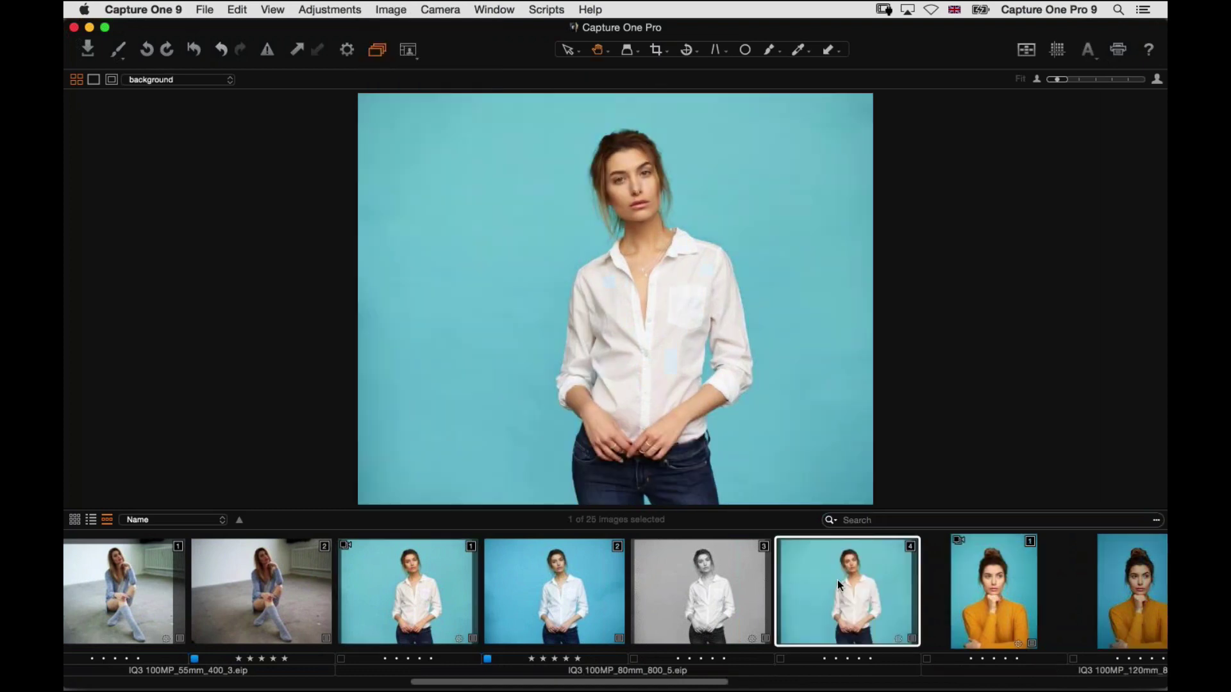
key("super+t")
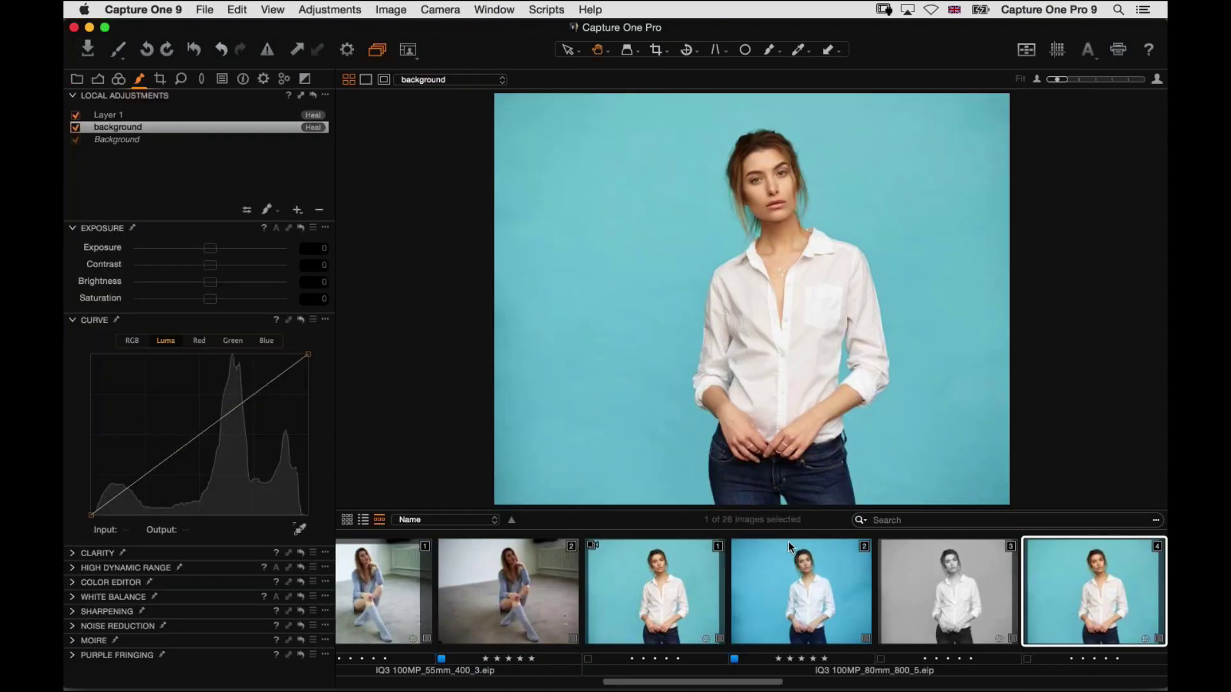
key("super+b")
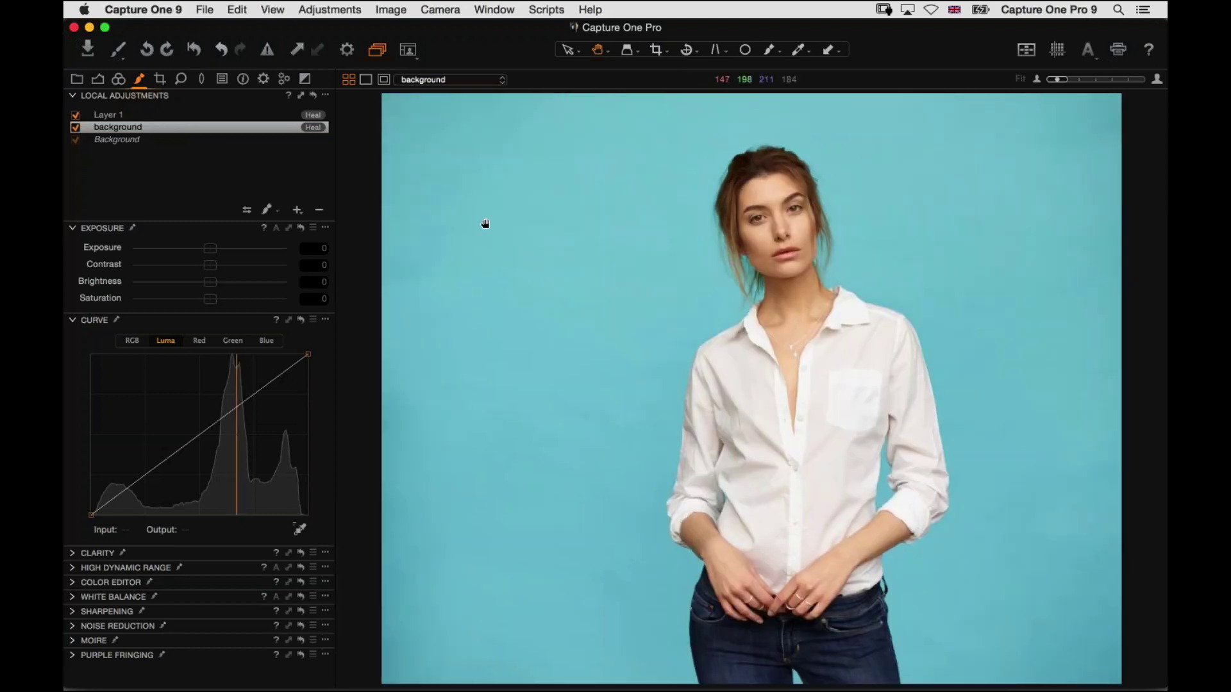
- Select the Background layer and enable Black & White with all color sensitivities reset to 0
left_click(305, 79)
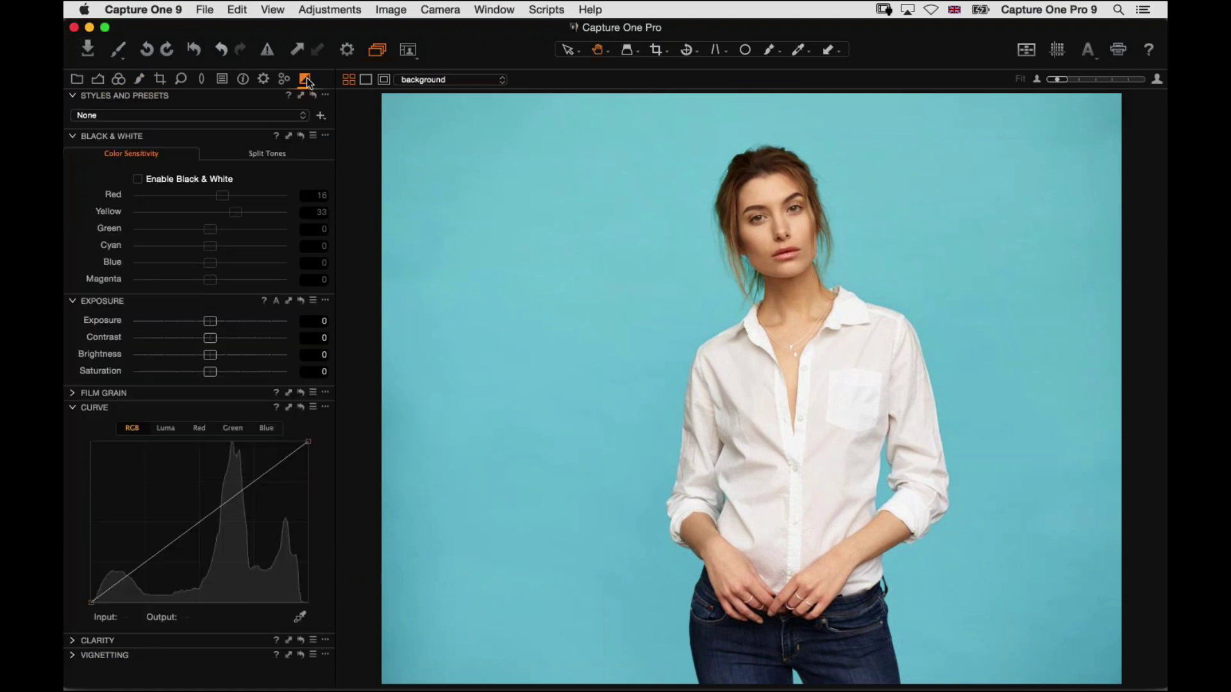
left_click(140, 80)
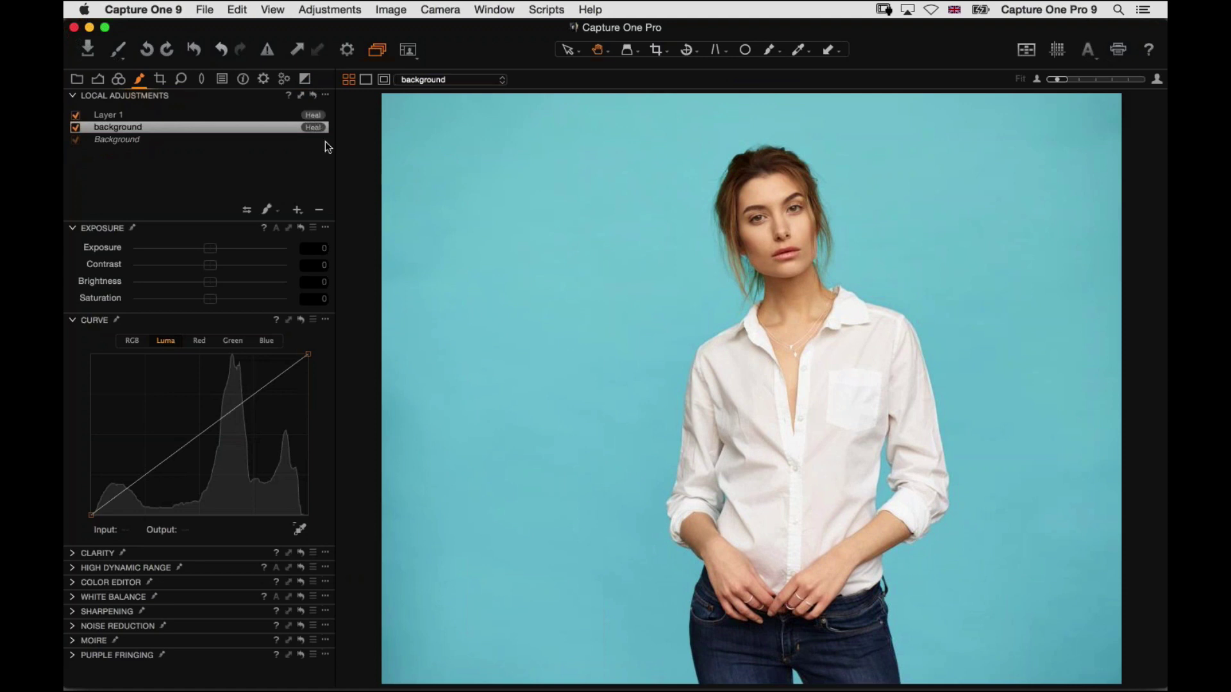
left_click(160, 139)
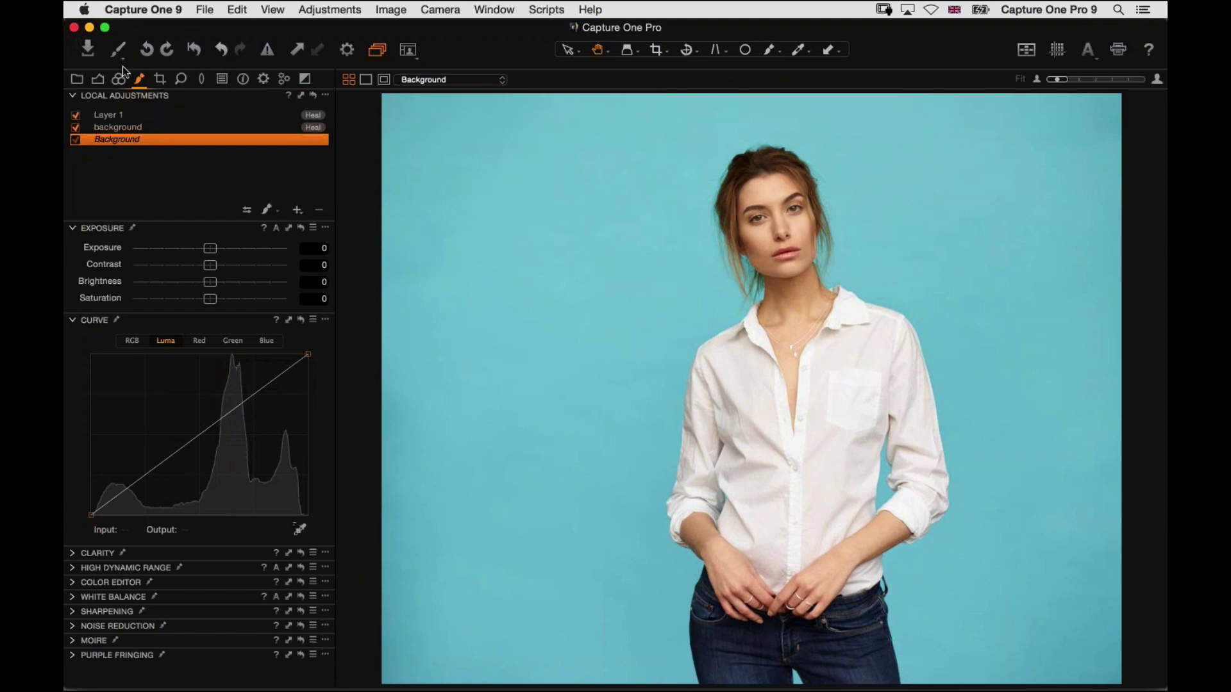
left_click(304, 78)
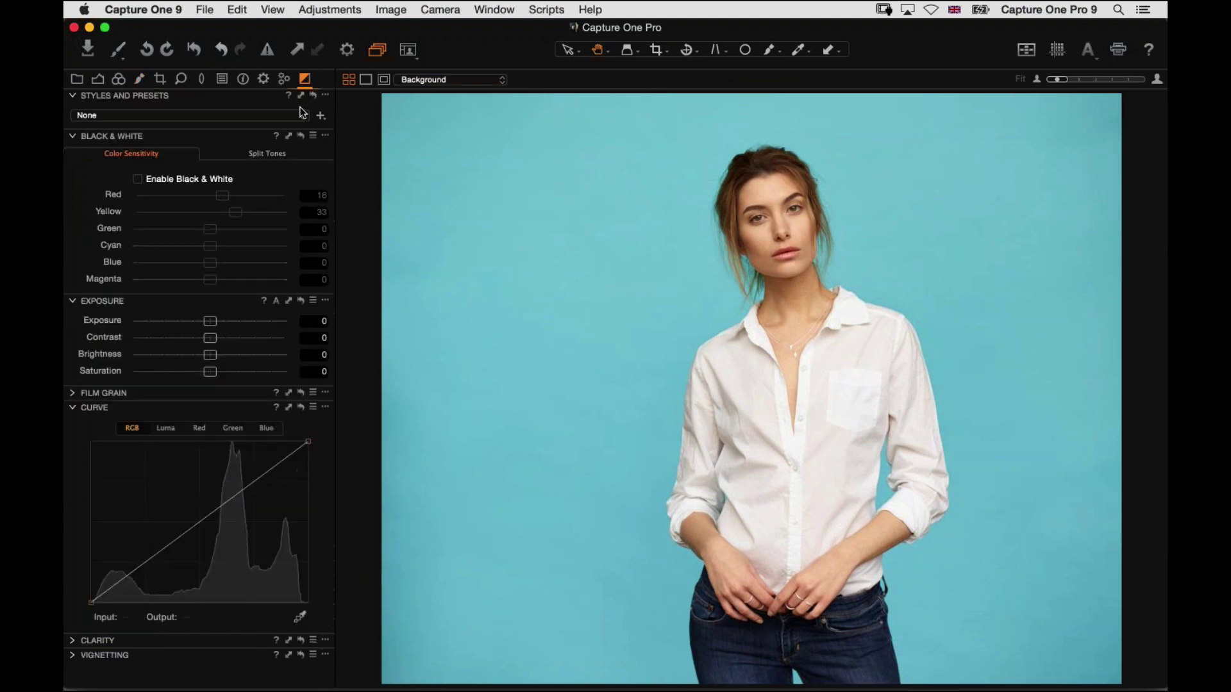
left_click(138, 179)
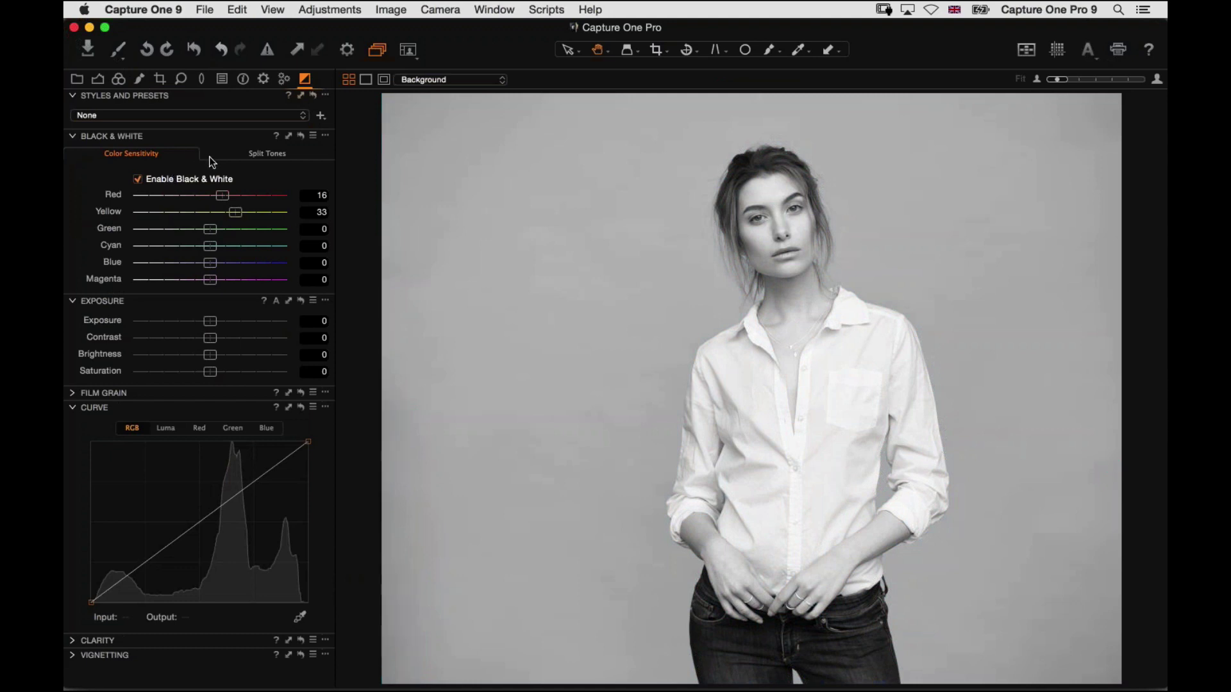
left_click(301, 135)
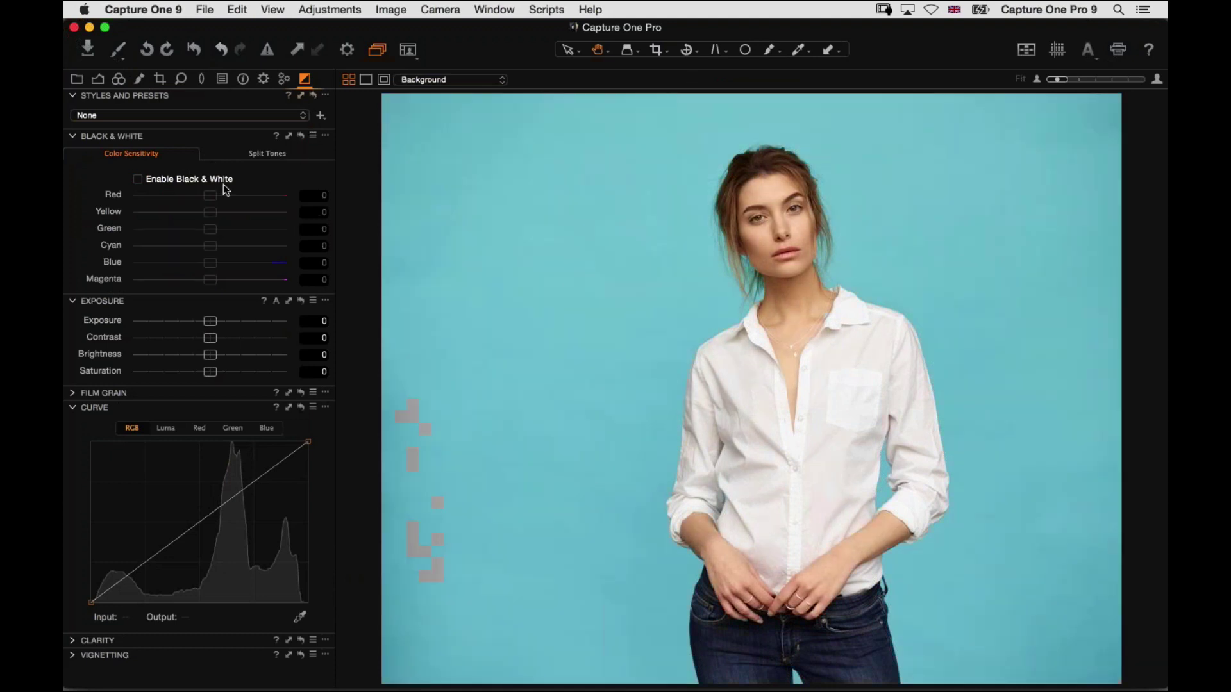
left_click(138, 179)
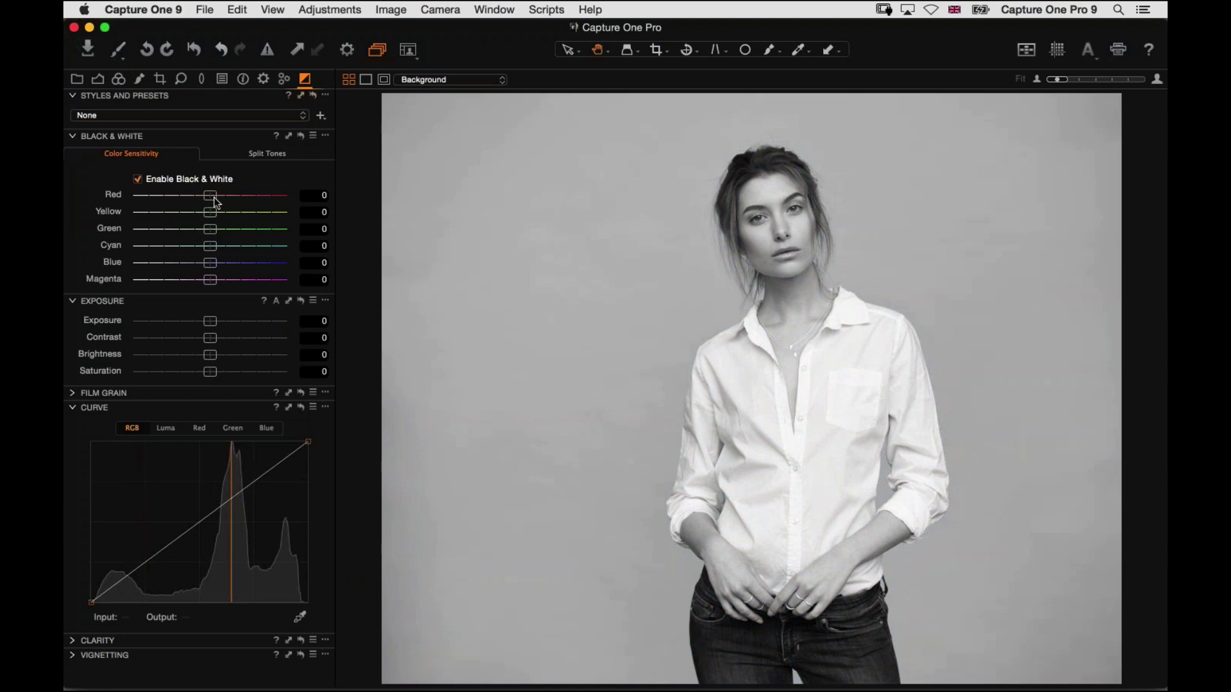
- Set the black-and-white color sensitivity to Red 31, Yellow 26 and Blue -32, checking the face at 100%
mouse_move(212, 196)
left_mouse_down()
mouse_move(270, 196)
mouse_move(149, 216)
mouse_move(274, 213)
mouse_move(215, 216)
mouse_move(239, 212)
mouse_move(236, 195)
left_mouse_up()
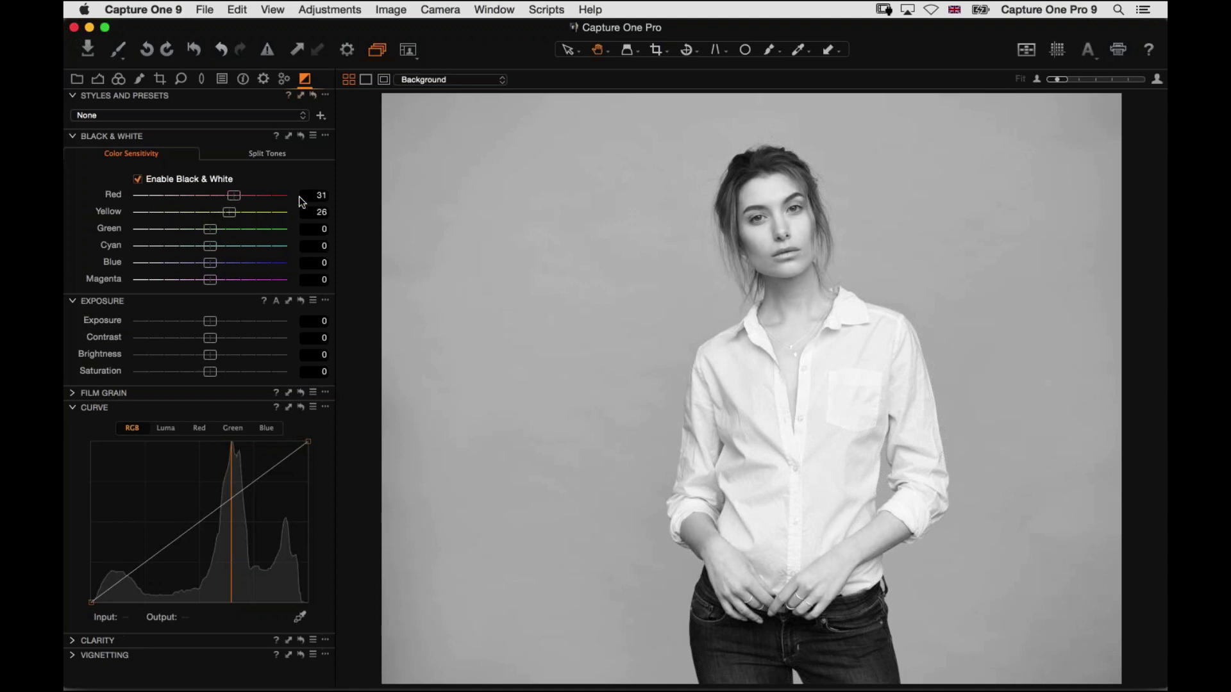
double_click(762, 220)
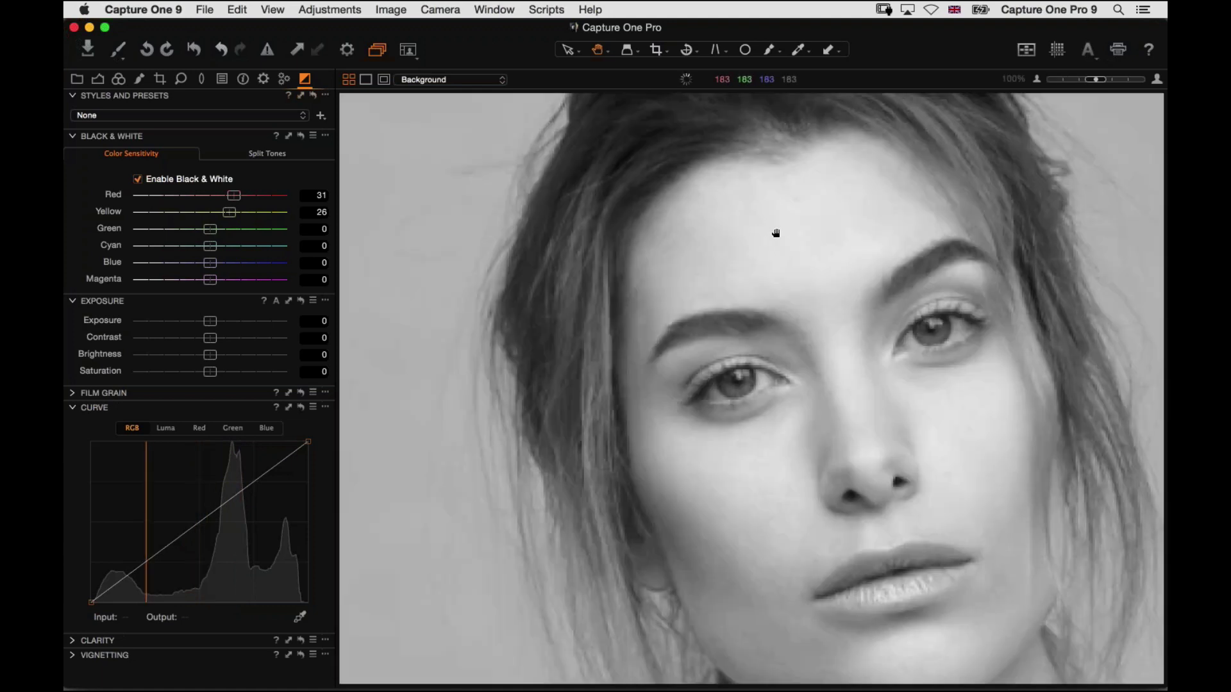
left_click_drag(797, 256, 711, 211)
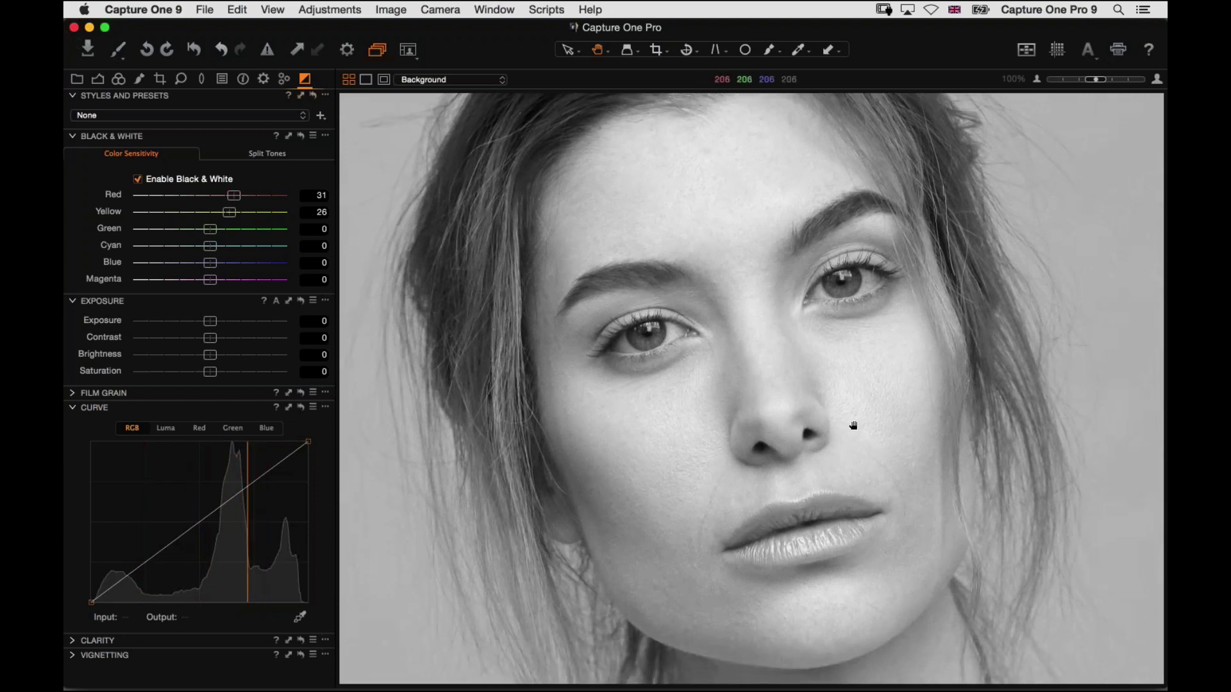
key("super+0")
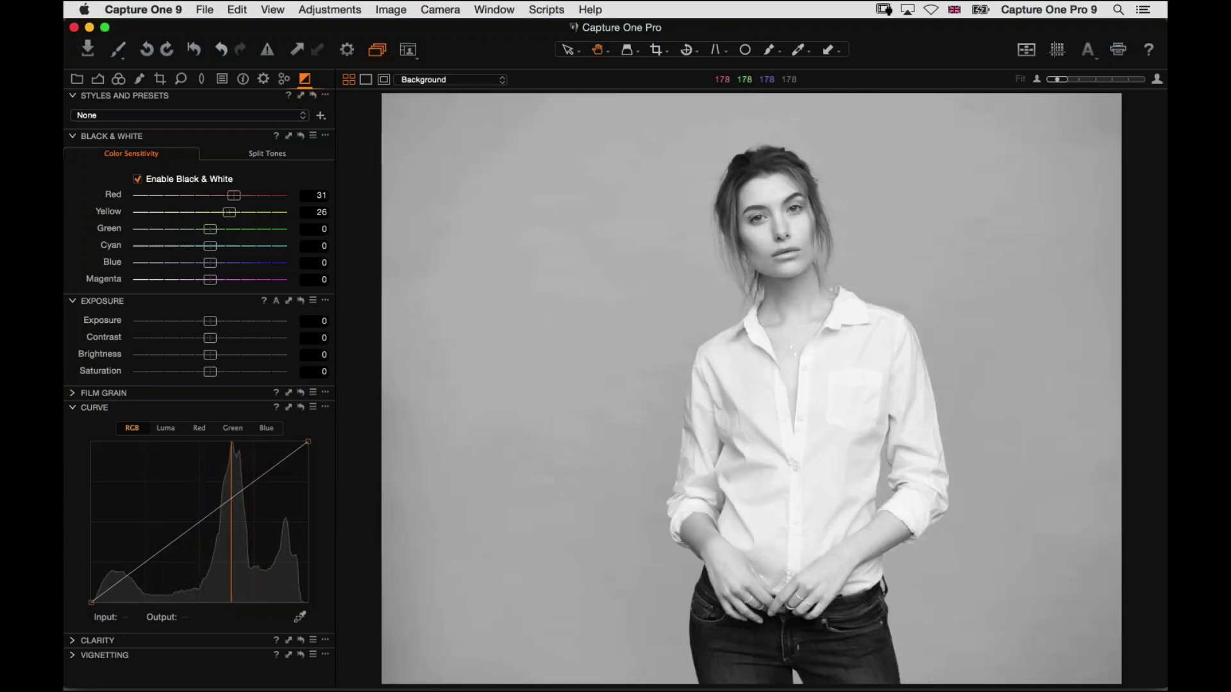
mouse_move(211, 263)
left_mouse_down()
mouse_move(155, 272)
mouse_move(196, 270)
left_mouse_up()
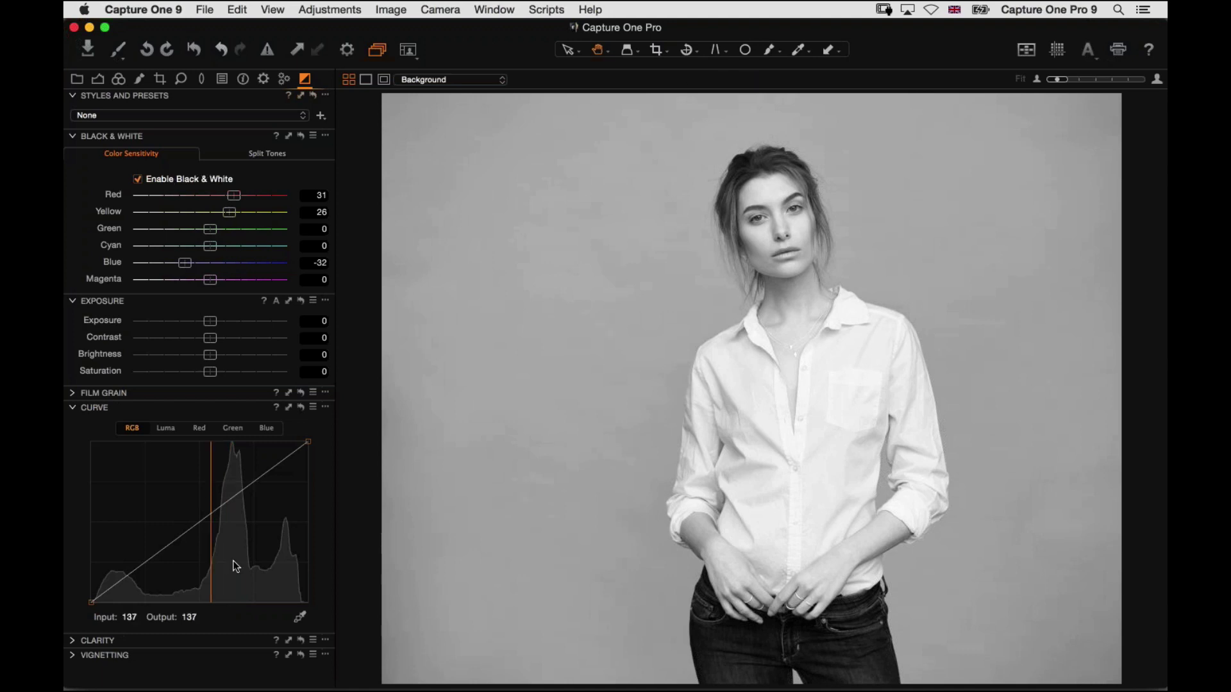
- Show the browser again and open color variant 2 of the skyscraper photo _DSC4528.ARW
left_click(165, 428)
key("super+b")
scroll(853, 583, "left", 10)
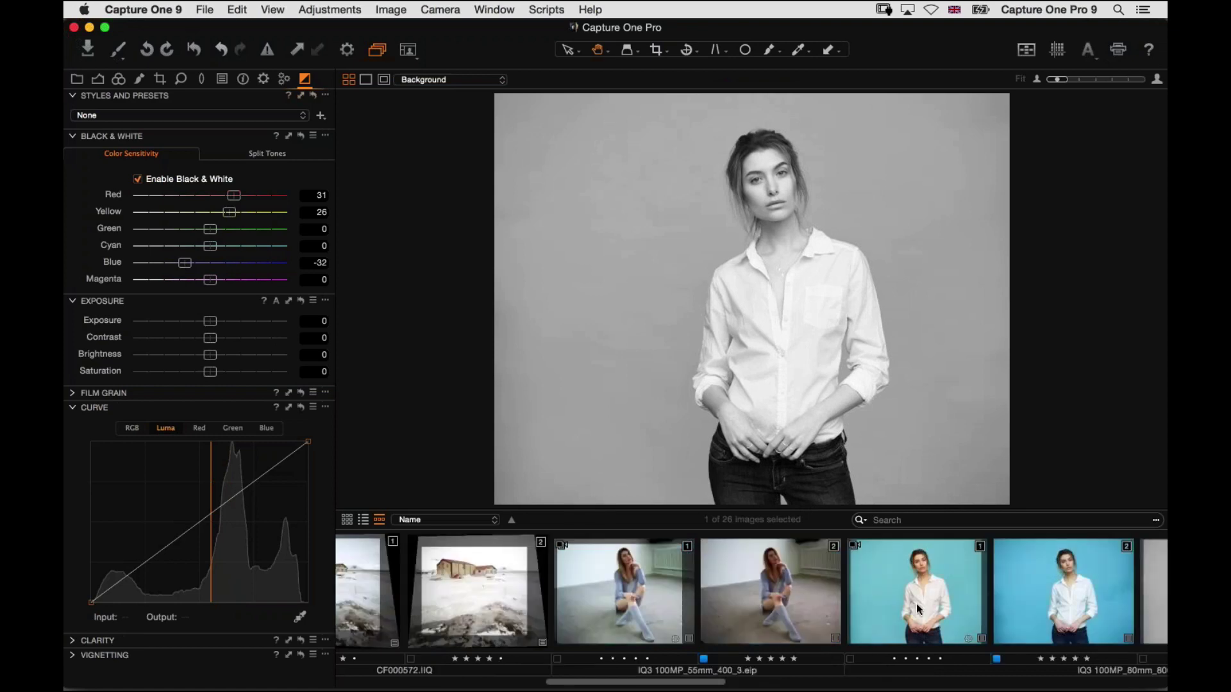
scroll(853, 583, "left", 3)
left_click(559, 614)
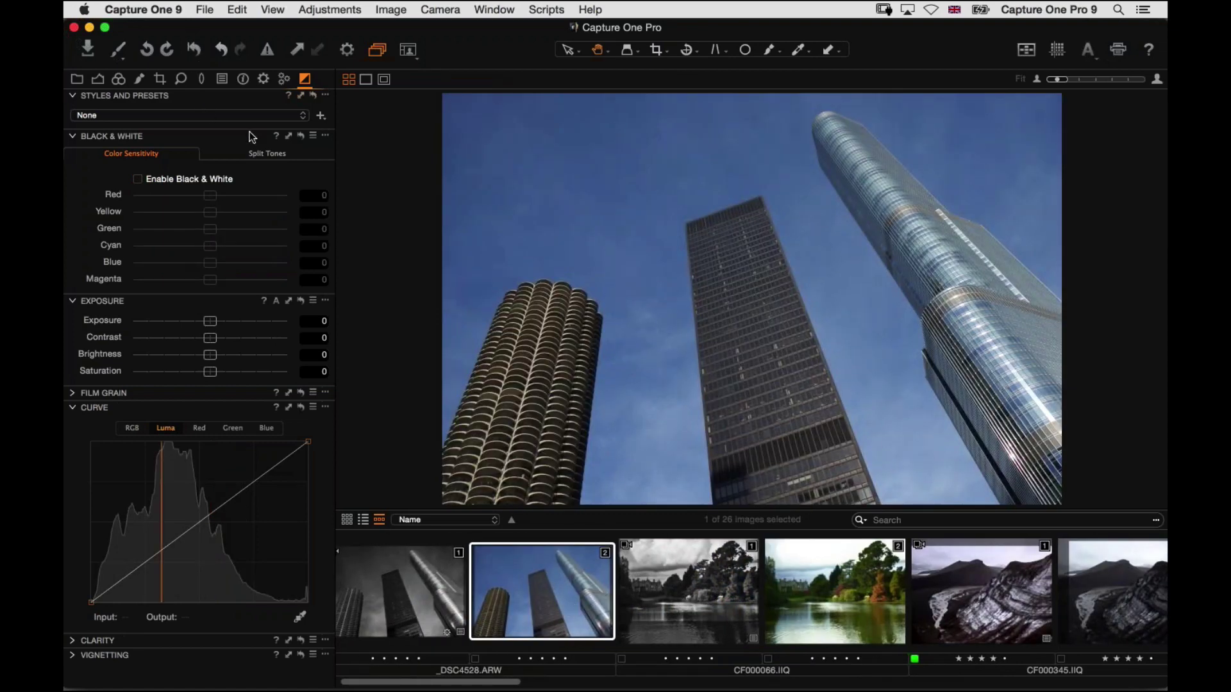
- Shape an S-curve on the skyscraper photo's RGB curve, lowering the shadows and raising the highlights
left_click(135, 429)
left_click(133, 589)
left_click_drag(135, 589, 135, 596)
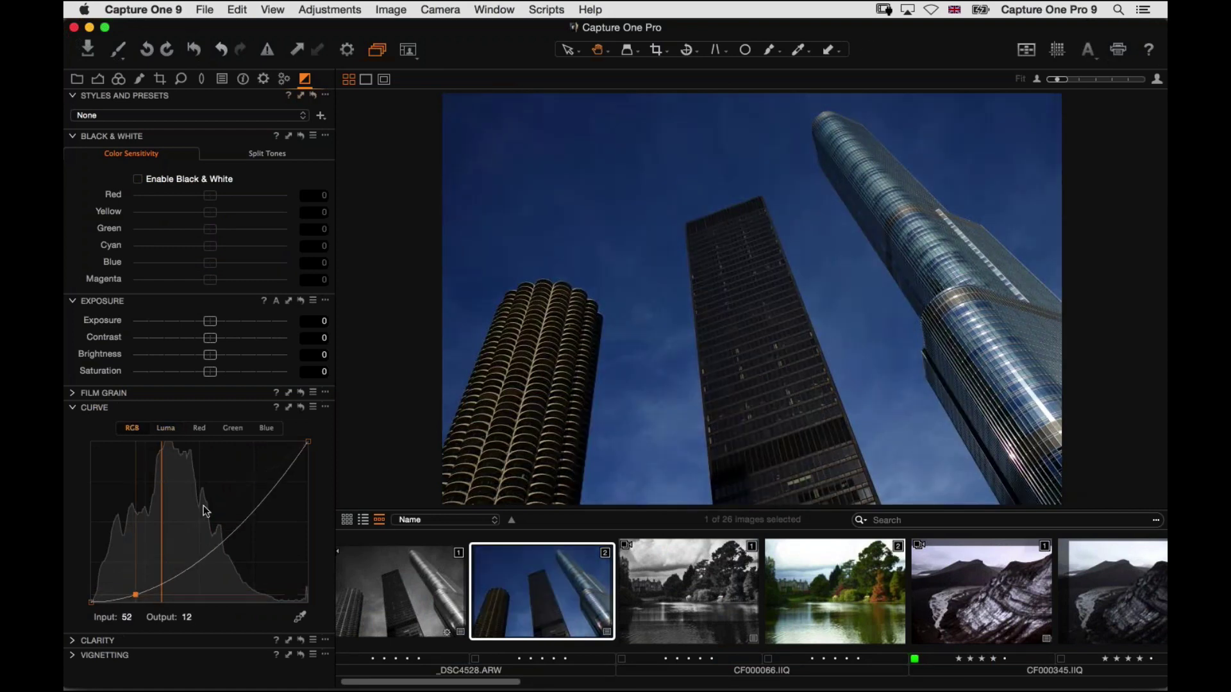
left_click_drag(273, 509, 269, 464)
left_click_drag(136, 596, 138, 589)
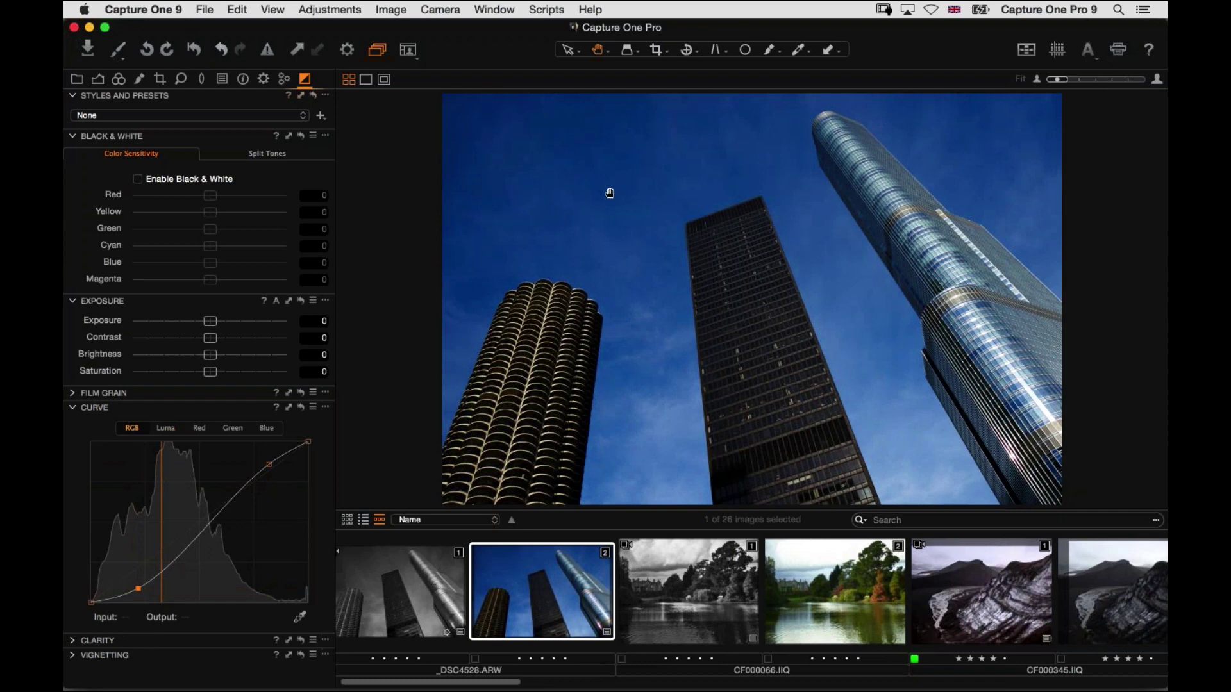
- Compare the skyscraper photo with and without the RGB curve, leaving the curve reset
left_click(300, 408)
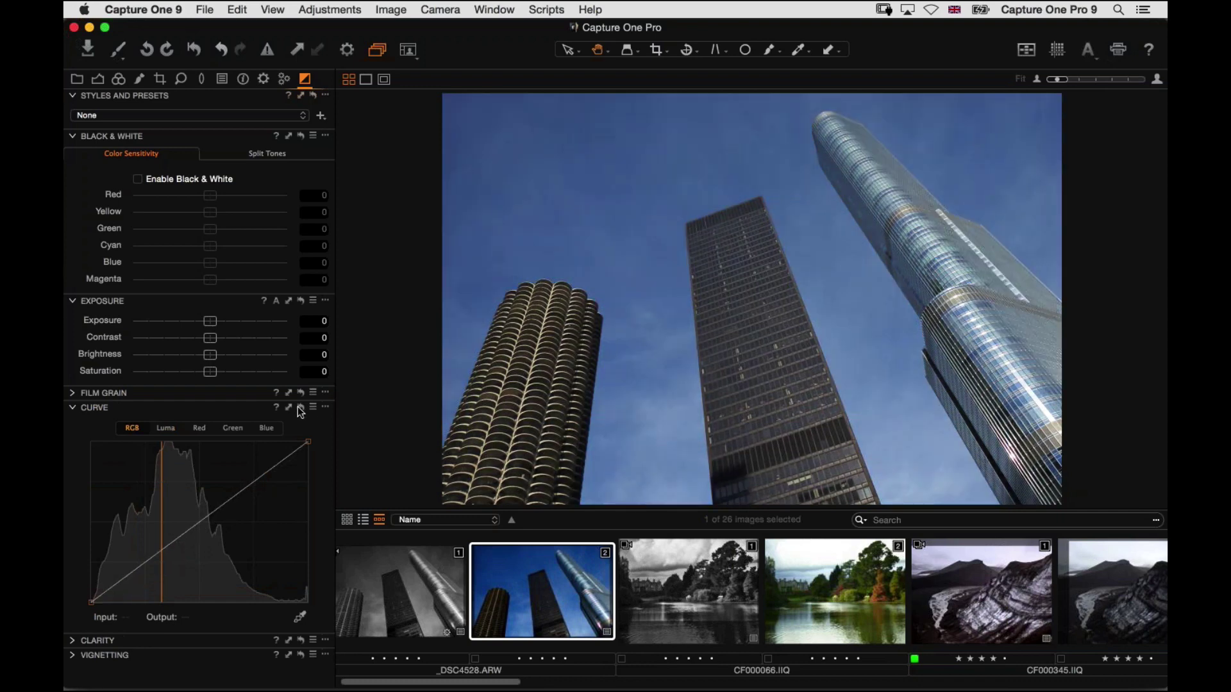
key("super+z")
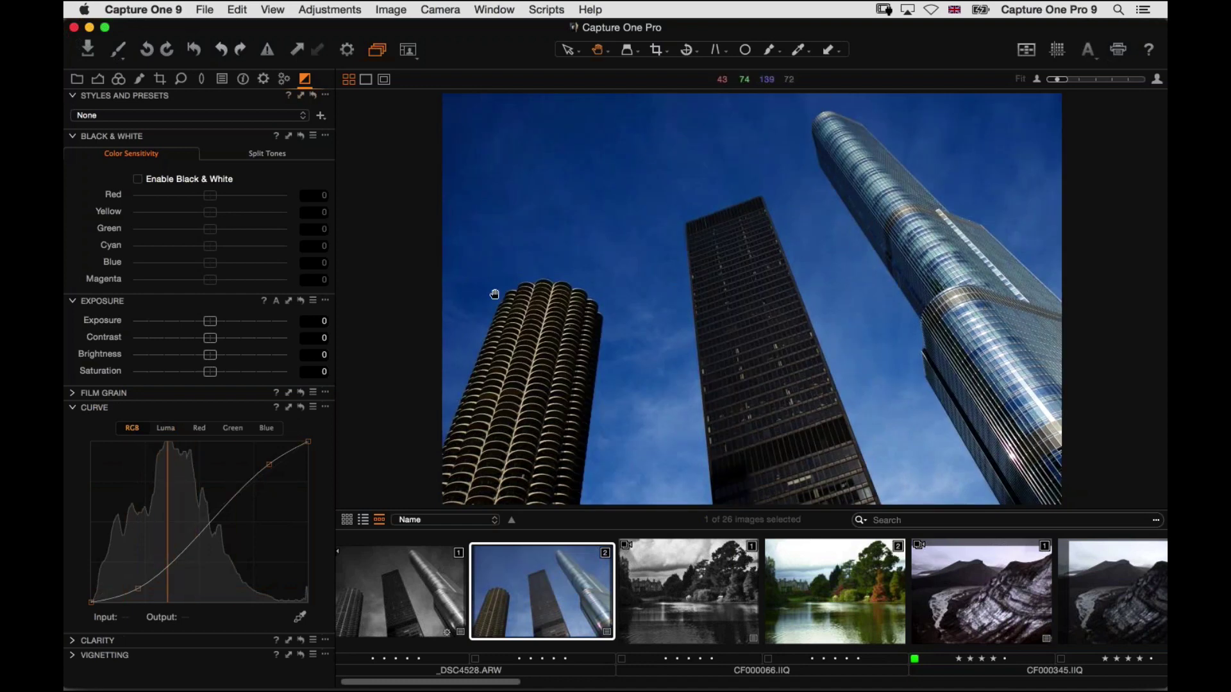
left_click(301, 407)
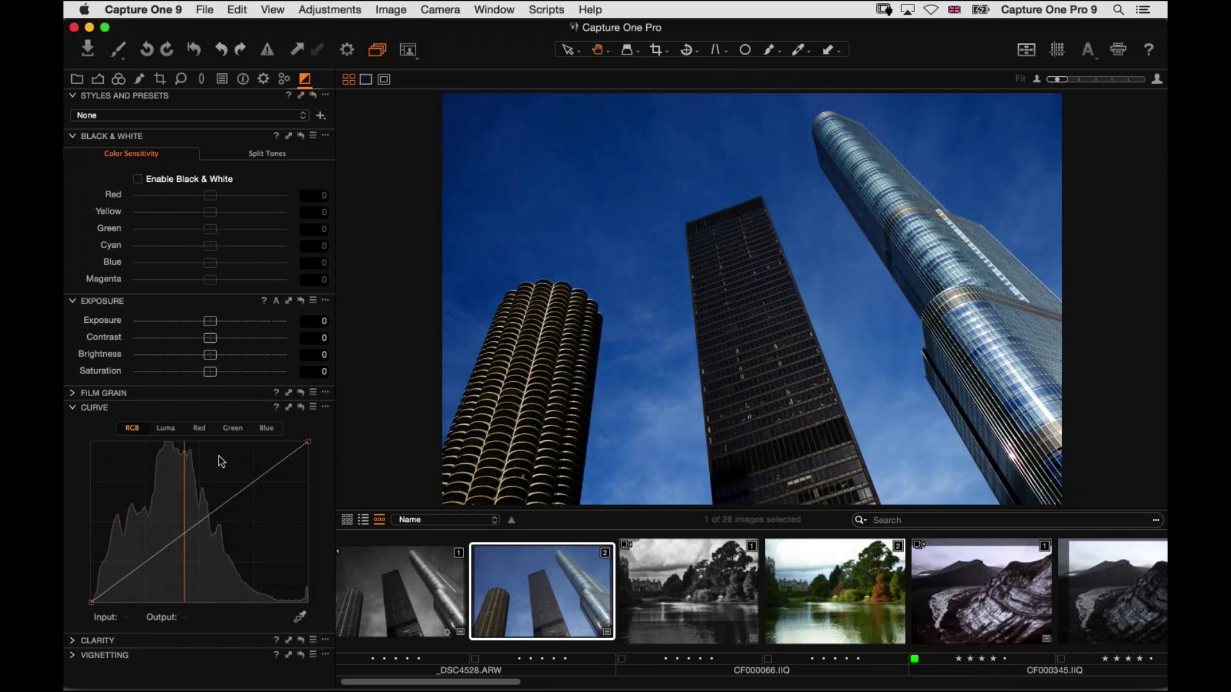
- Shape a similar S-curve on the skyscraper photo's Luma curve, with darker shadows and brighter highlights
left_click(165, 428)
left_click_drag(136, 571, 135, 588)
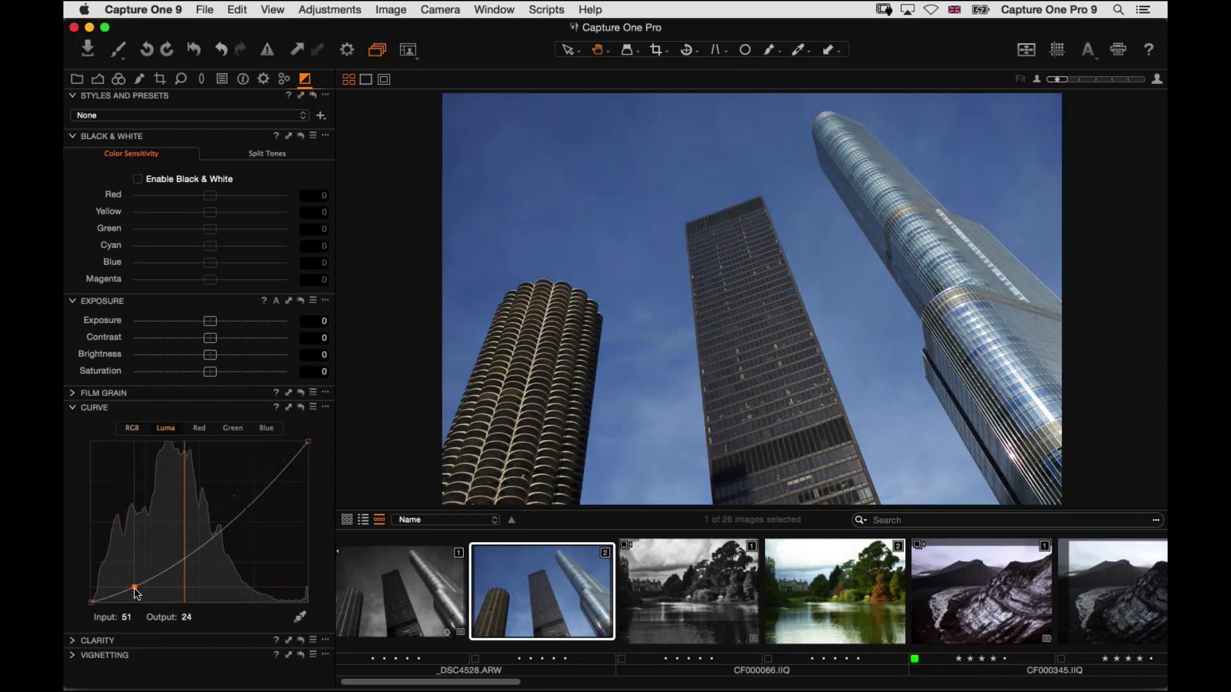
left_click_drag(232, 531, 274, 458)
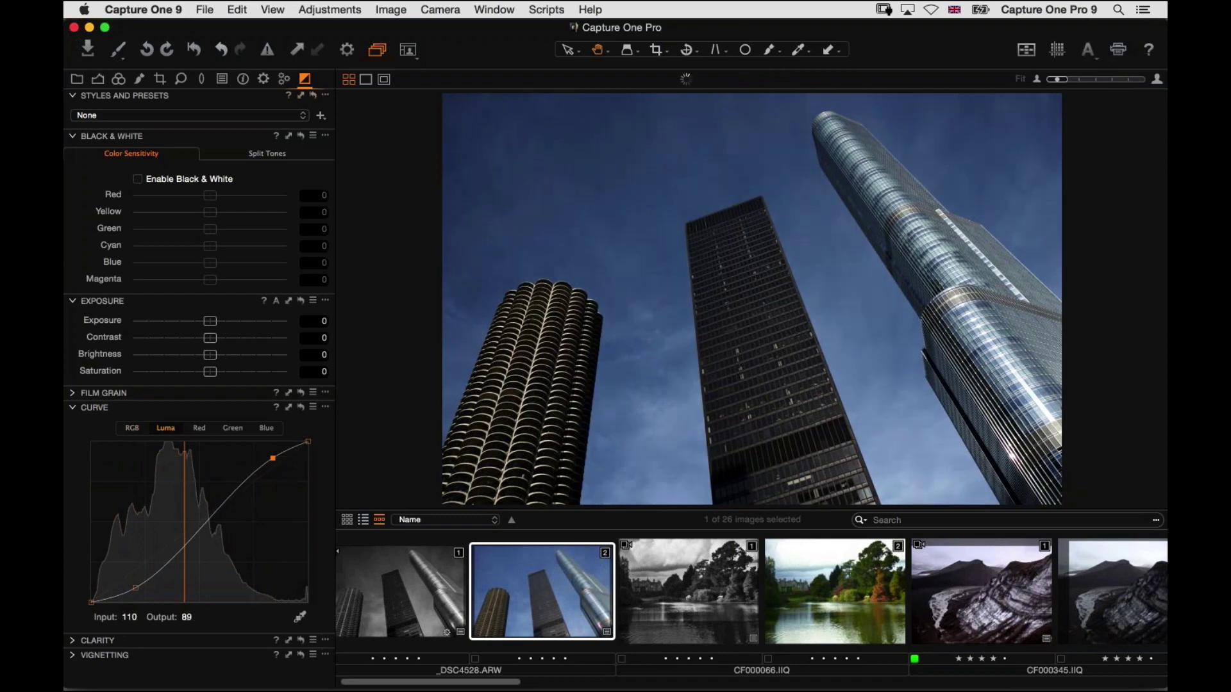
left_click_drag(142, 595, 145, 600)
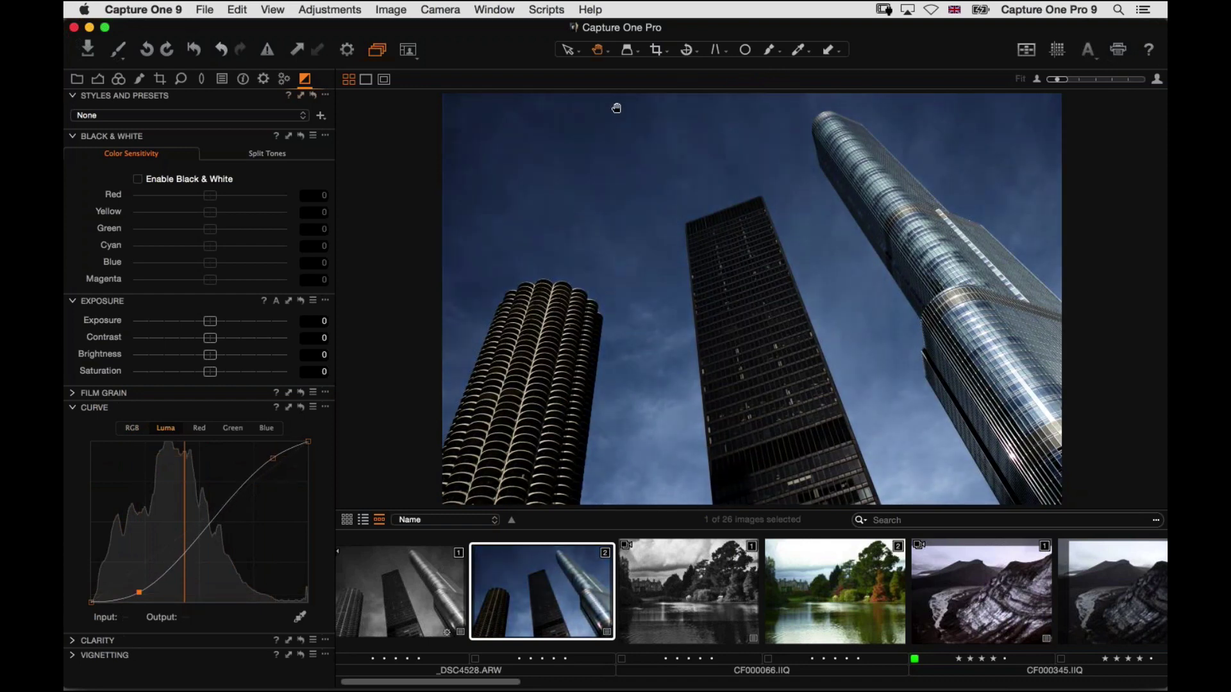
- Compare the skyscraper photo with and without the Luma curve, leaving the curve reset
left_click(298, 411)
key("super+z")
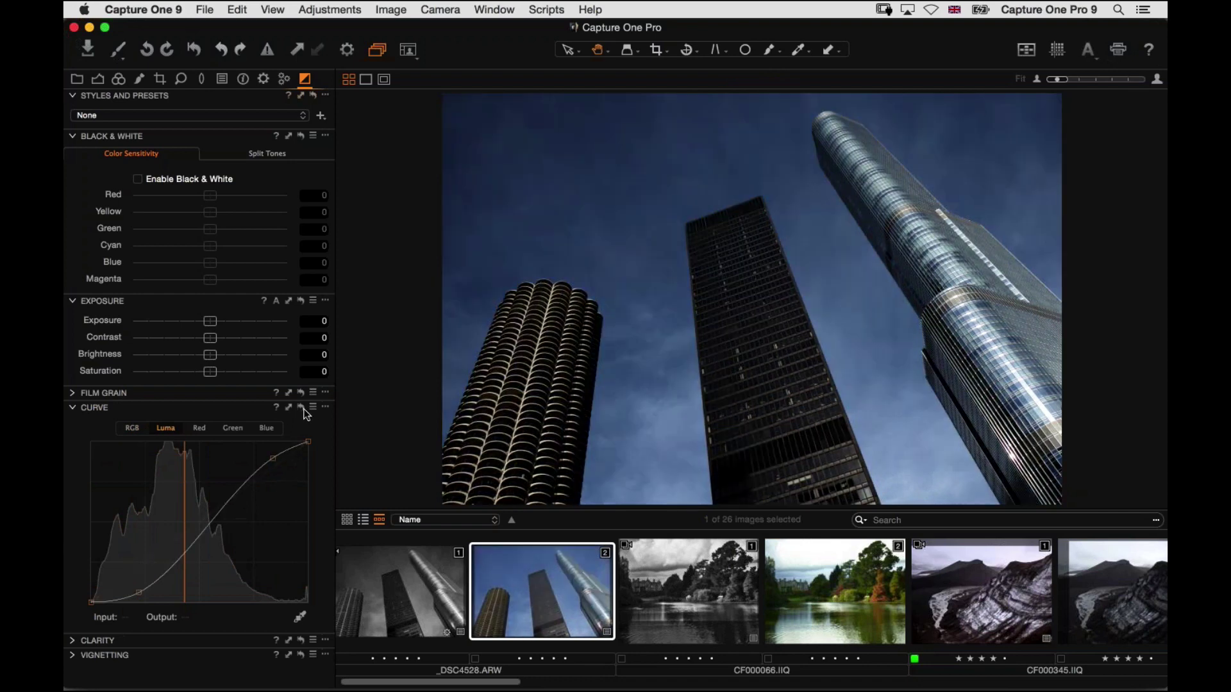
left_click(301, 410)
key("super+z")
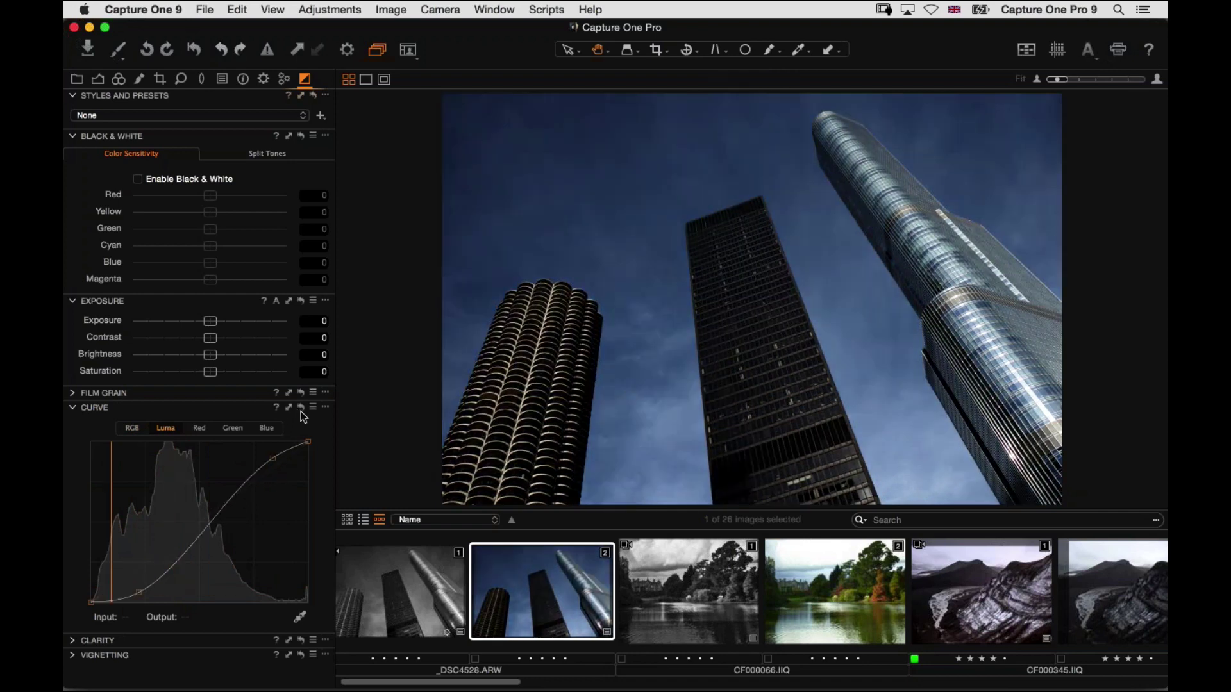
left_click(301, 409)
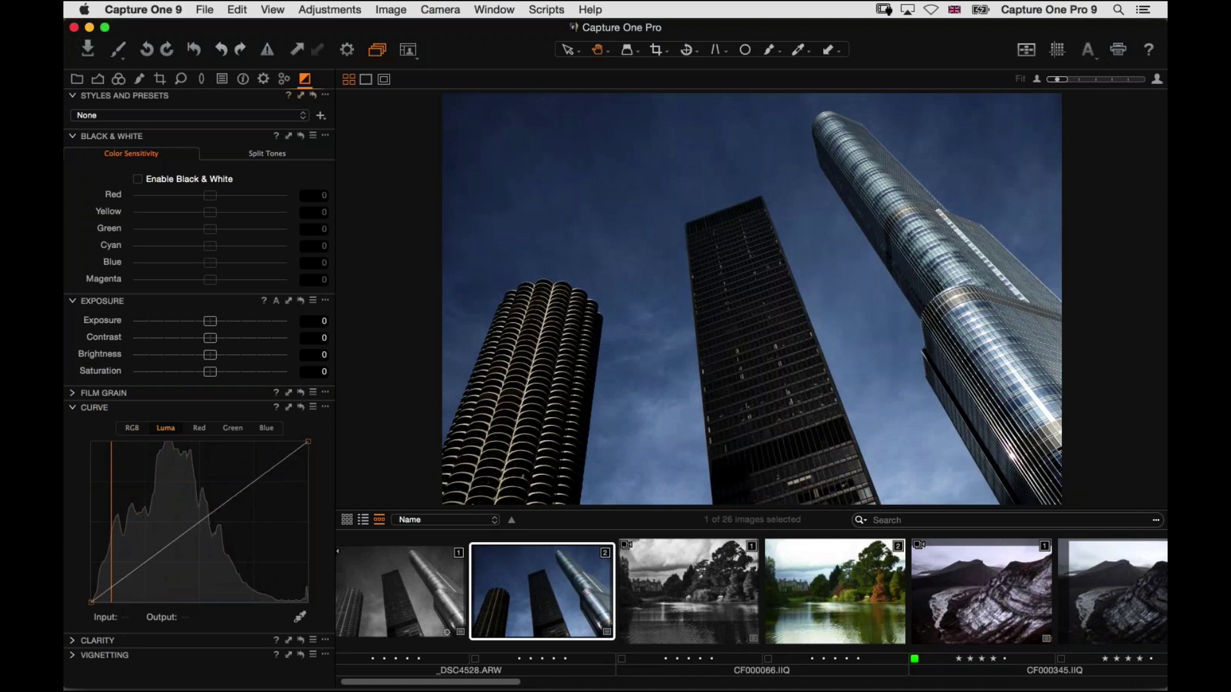
- Reopen black-and-white variant 4 of IQ3 100MP_80mm_800_5.eip with the browser hidden and set its contrast to -14
scroll(782, 575, "right", 10)
scroll(801, 577, "right", 5)
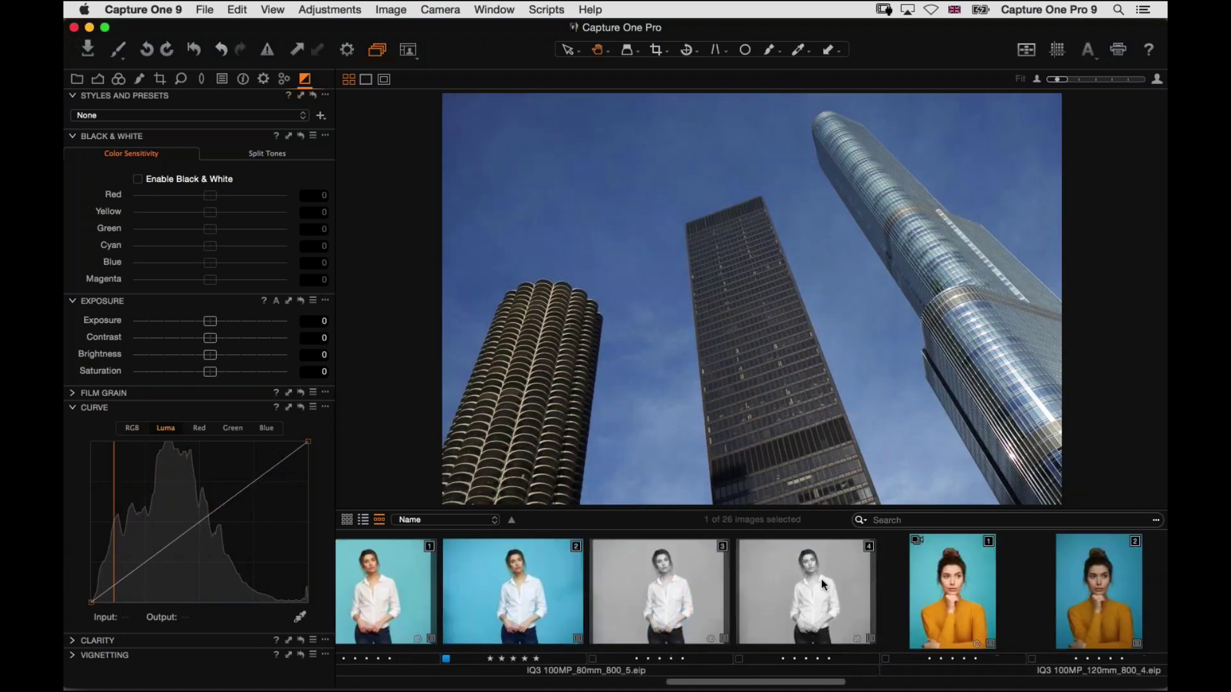
left_click(776, 606)
key("super+b")
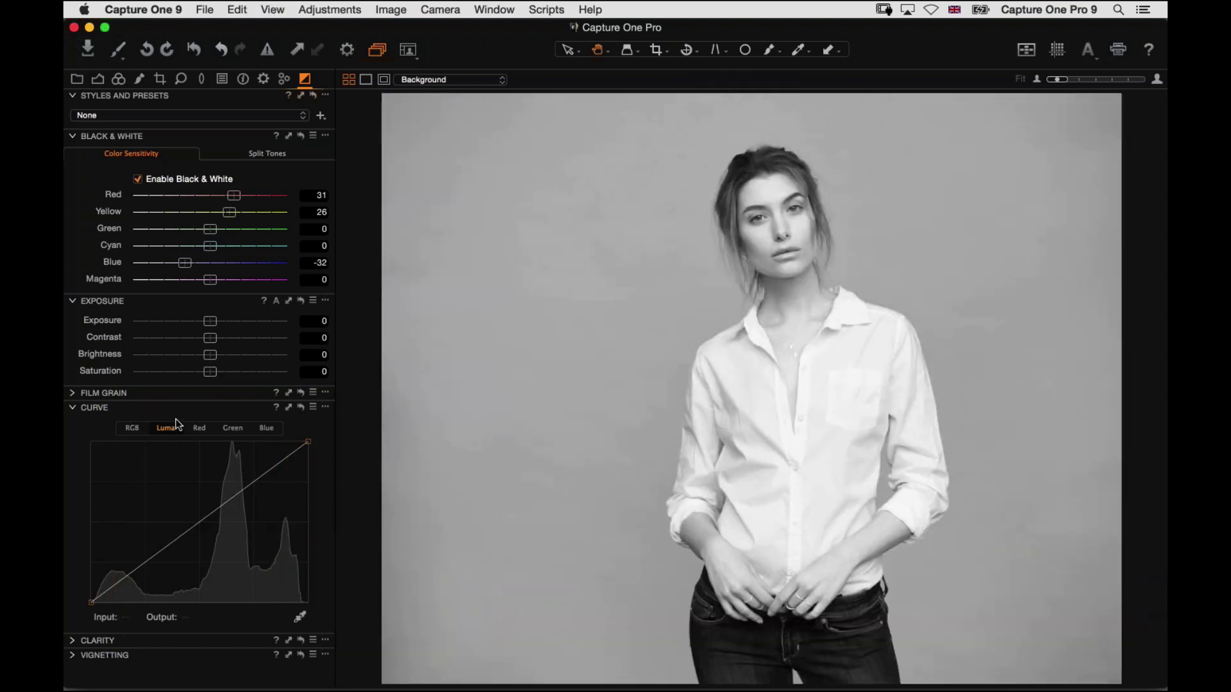
left_click_drag(210, 340, 188, 350)
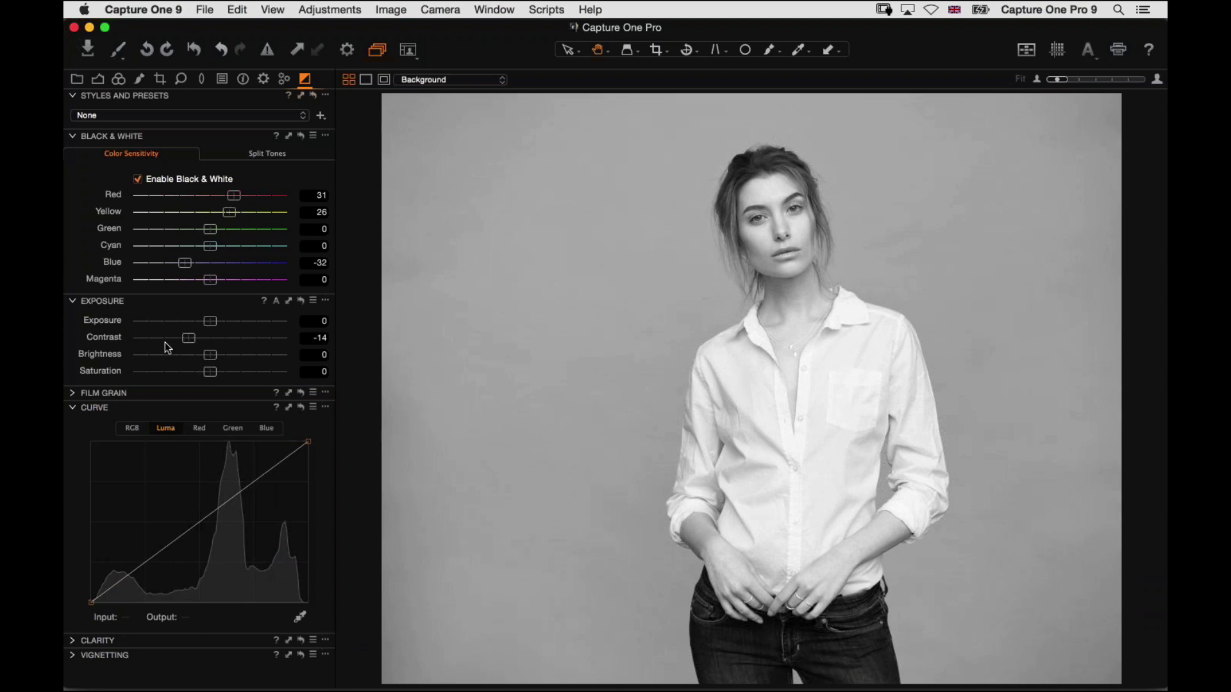
- Reset the portrait's contrast to 0 and add shadow, midtone and highlight points to its Luma curve, slightly lifting the shadows
double_click(224, 345)
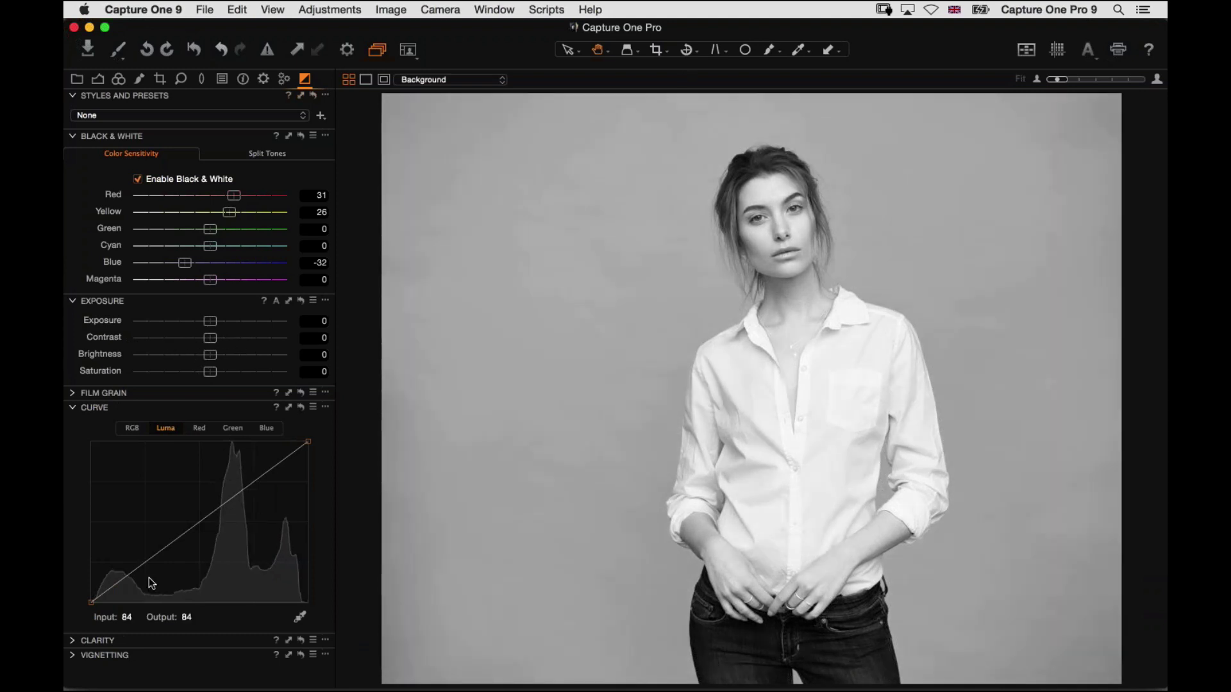
left_click_drag(130, 576, 127, 562)
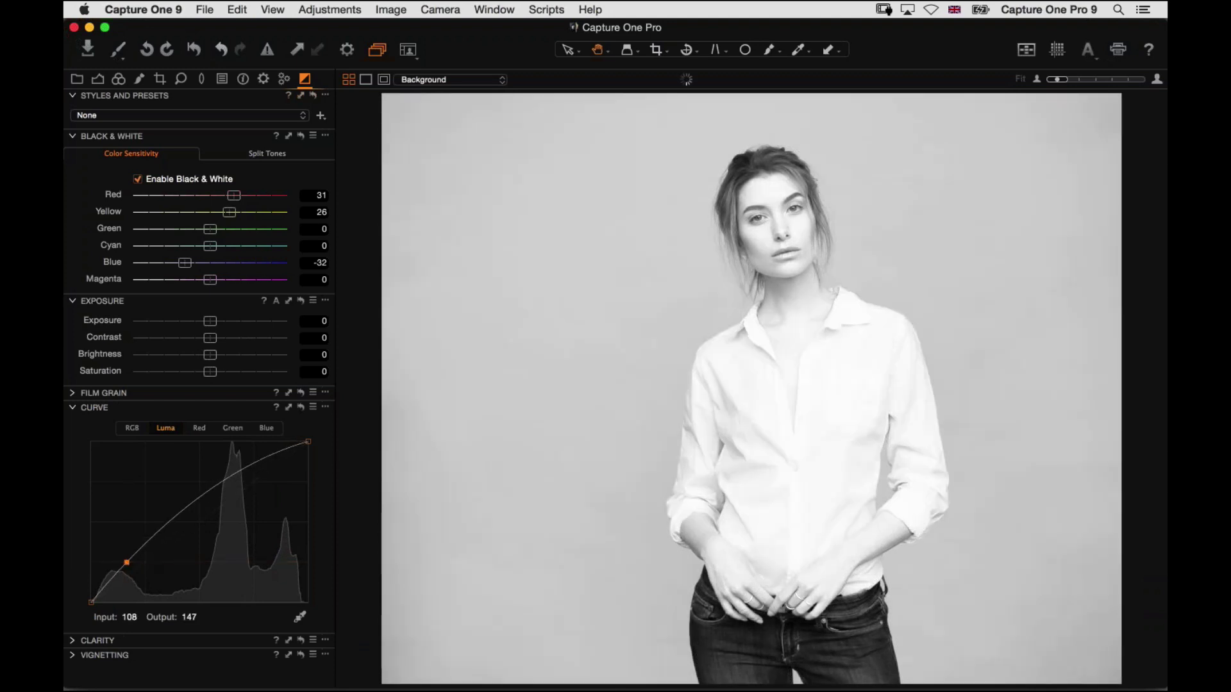
left_click_drag(267, 457, 258, 479)
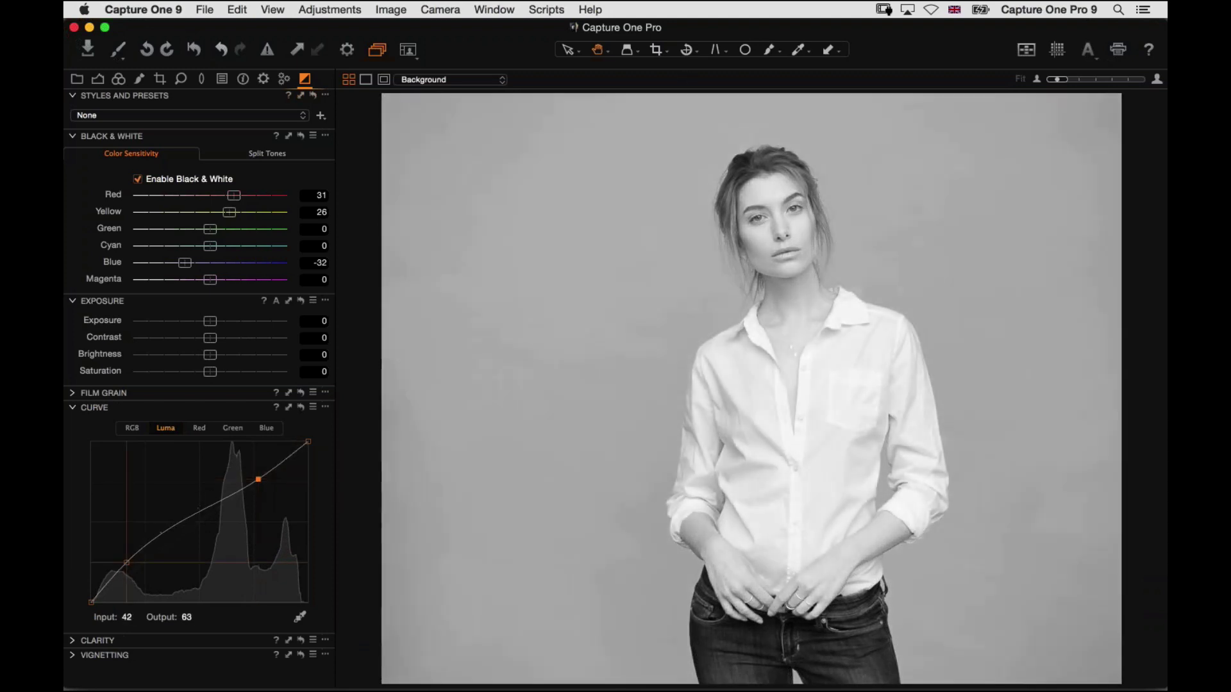
left_click_drag(125, 569, 128, 571)
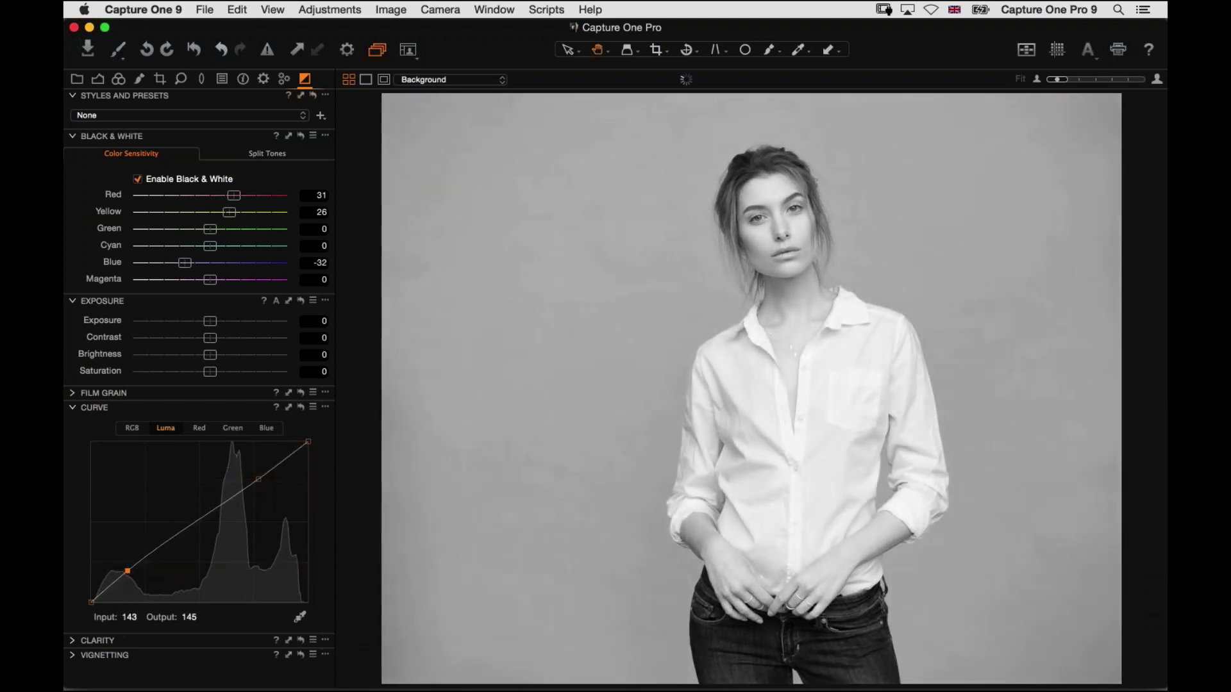
left_click_drag(201, 520, 196, 523)
left_click_drag(257, 480, 260, 475)
- Set the portrait's highlight recovery to 20 and check the face at 100% before returning to the full view
left_click(97, 79)
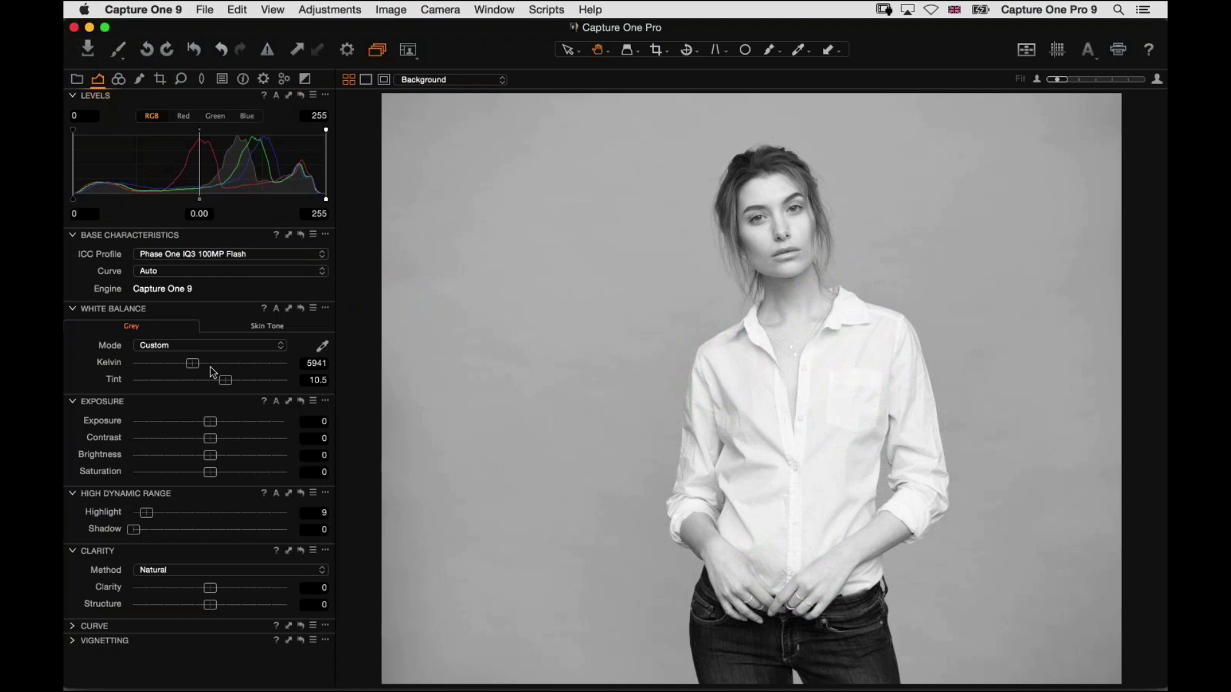
mouse_move(147, 514)
left_mouse_down()
mouse_move(179, 513)
mouse_move(164, 514)
left_mouse_up()
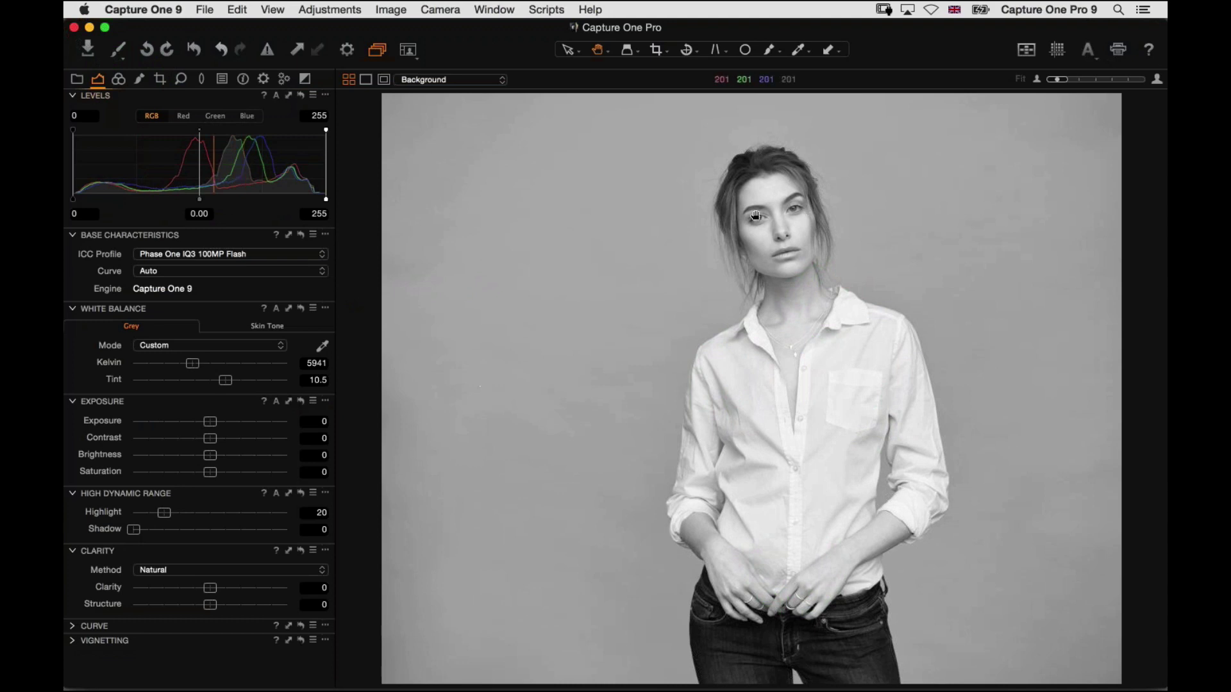
left_click(763, 234)
left_click_drag(868, 368, 741, 253)
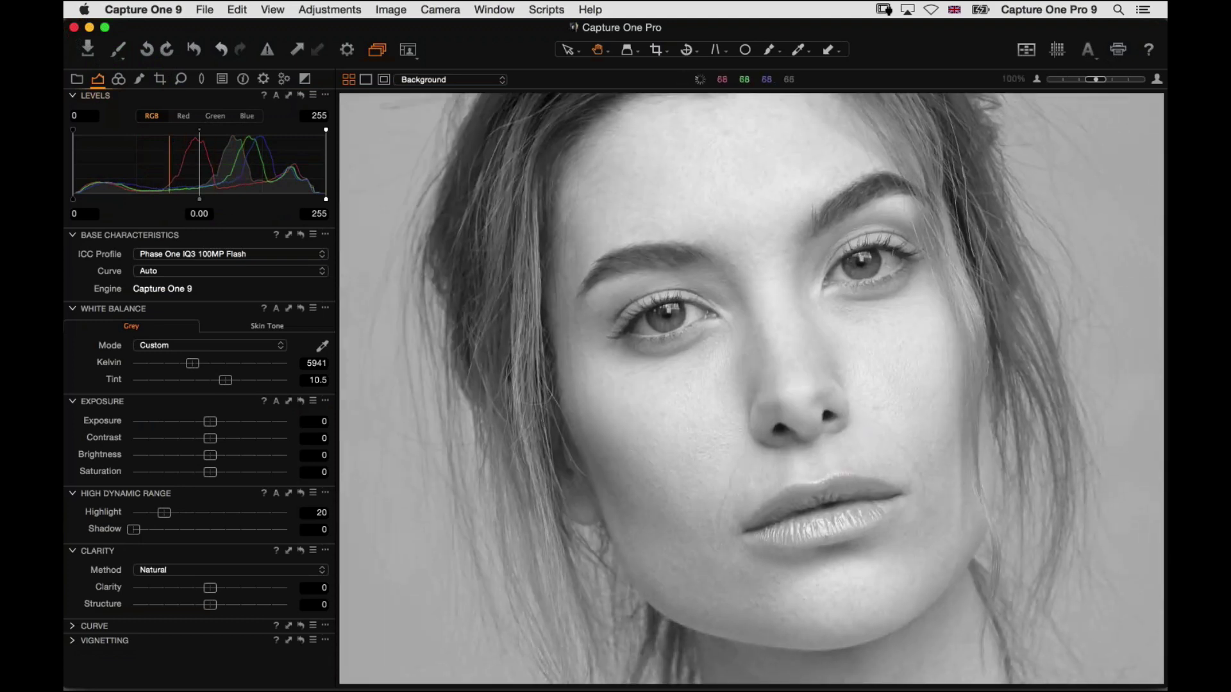
left_click_drag(907, 365, 883, 393)
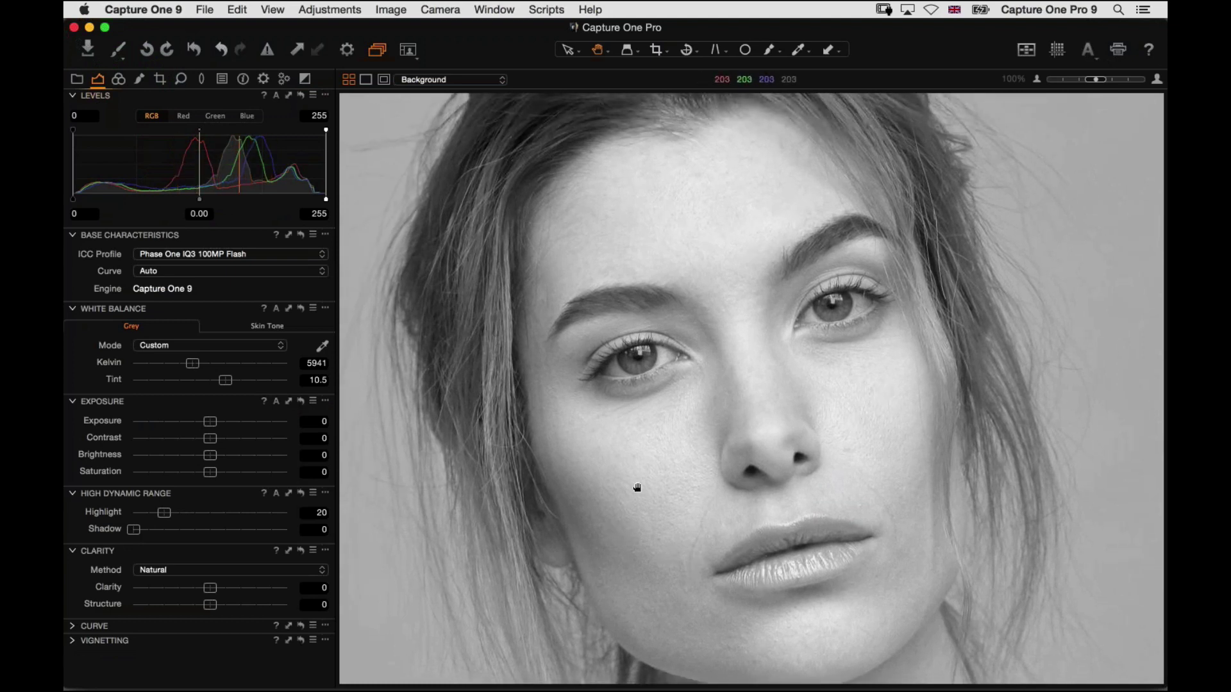
key("super+0")
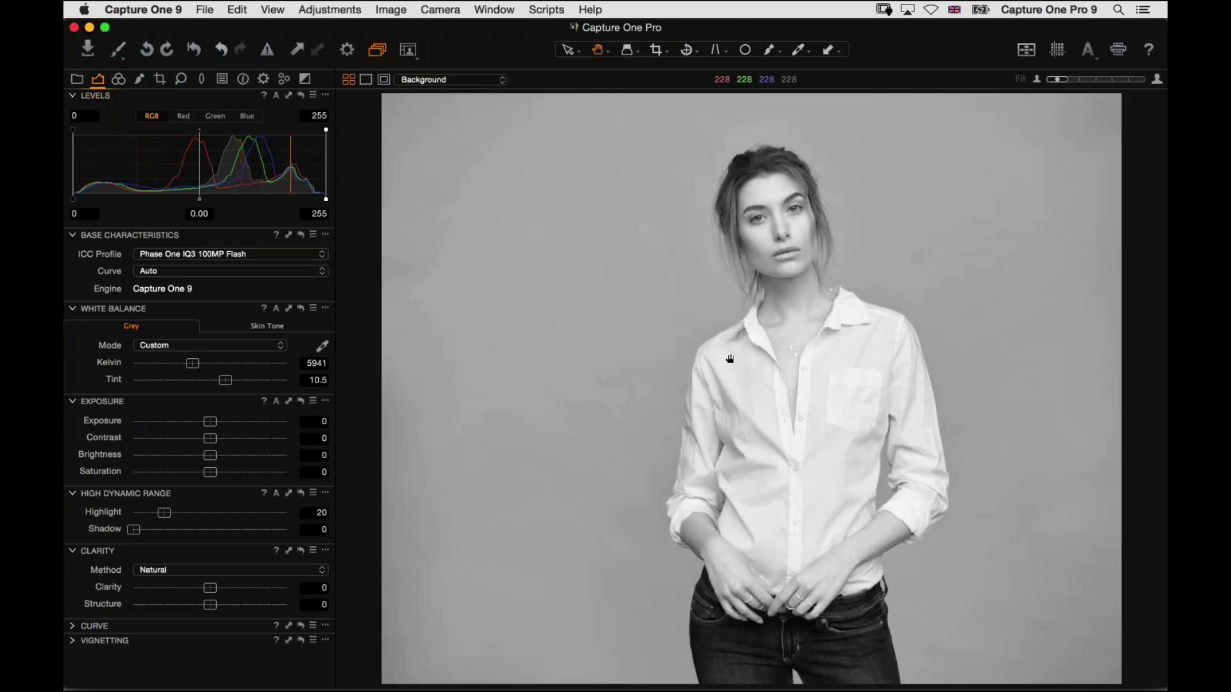
- Show the browser, select color variant 1 of IQ3 100MP_80mm_800_5.eip and enable its black-and-white conversion
key("super+b")
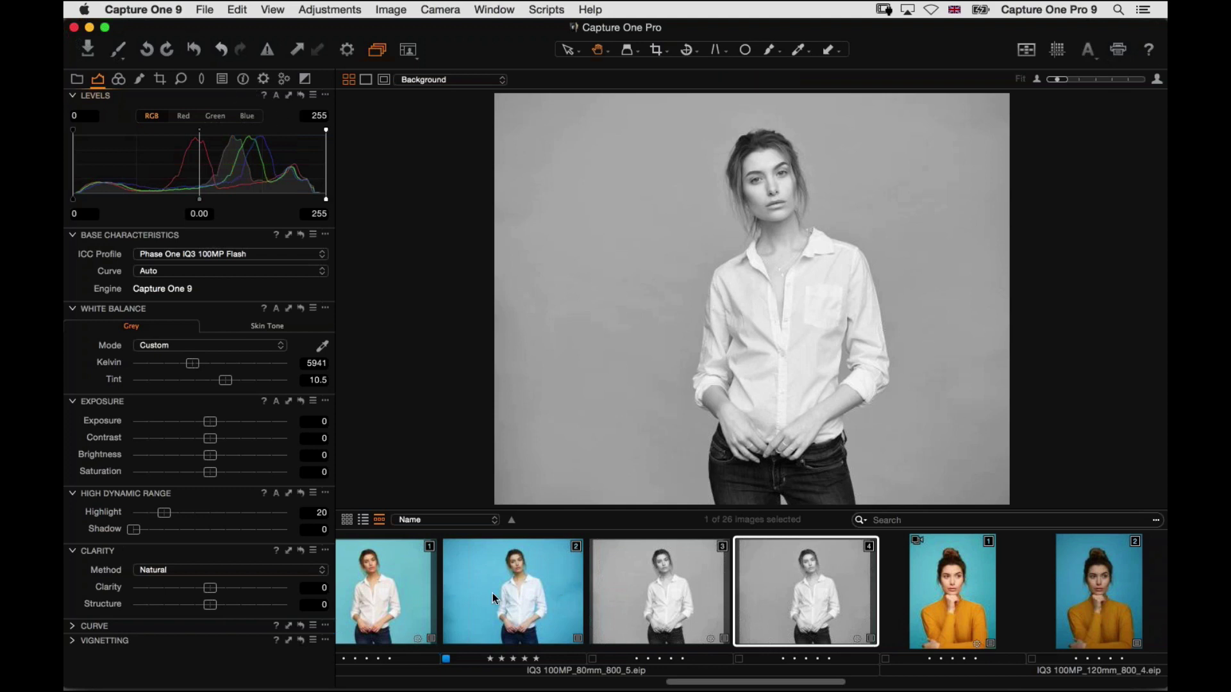
scroll(493, 593, "left", 3)
left_click(581, 583)
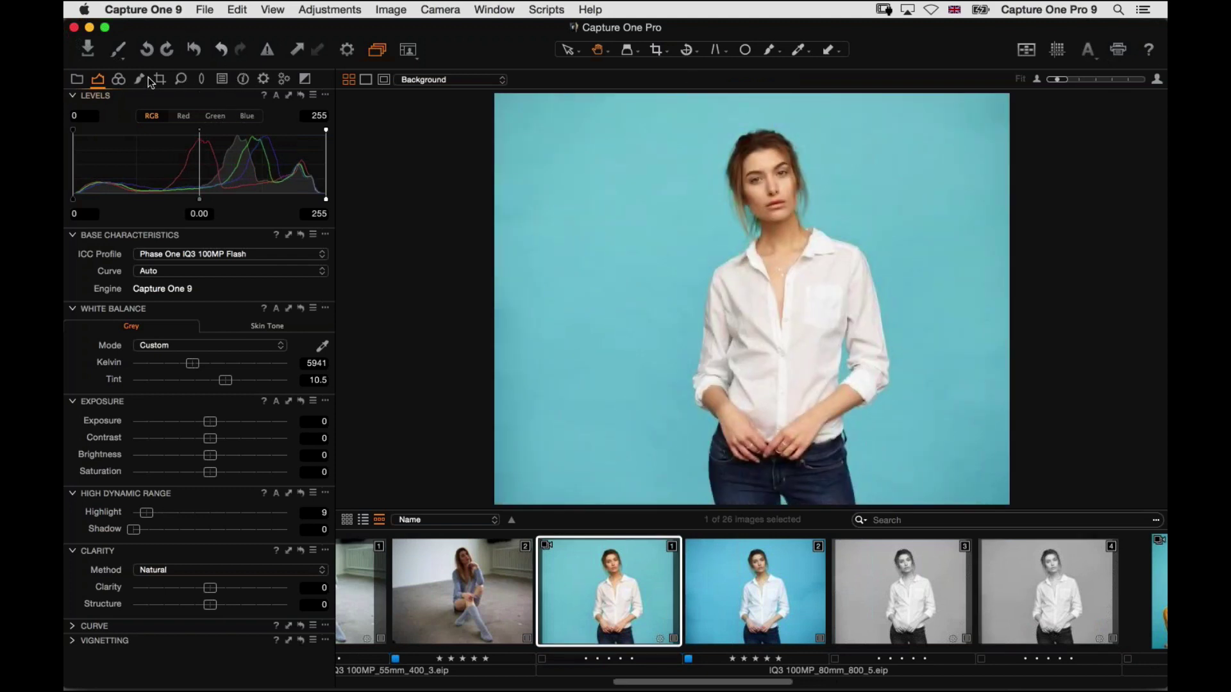
left_click(304, 78)
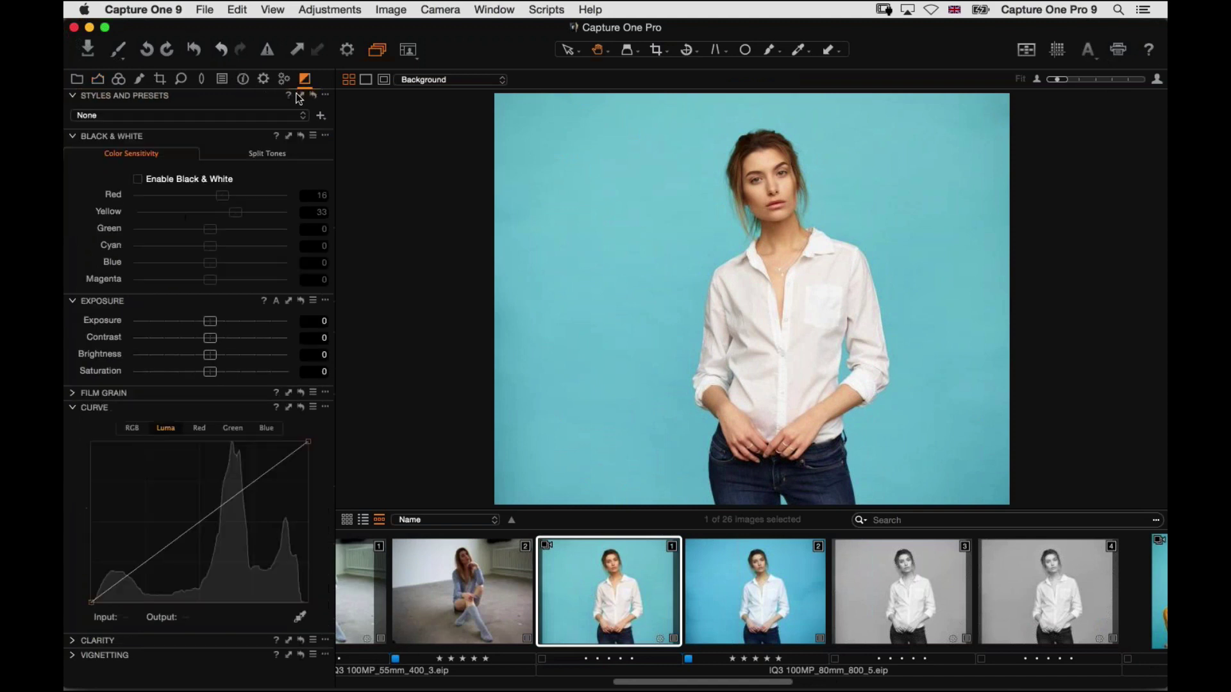
left_click(151, 183)
- Preview the Red Yellow 1 black-and-white preset on variant 1 without applying it
left_click(313, 136)
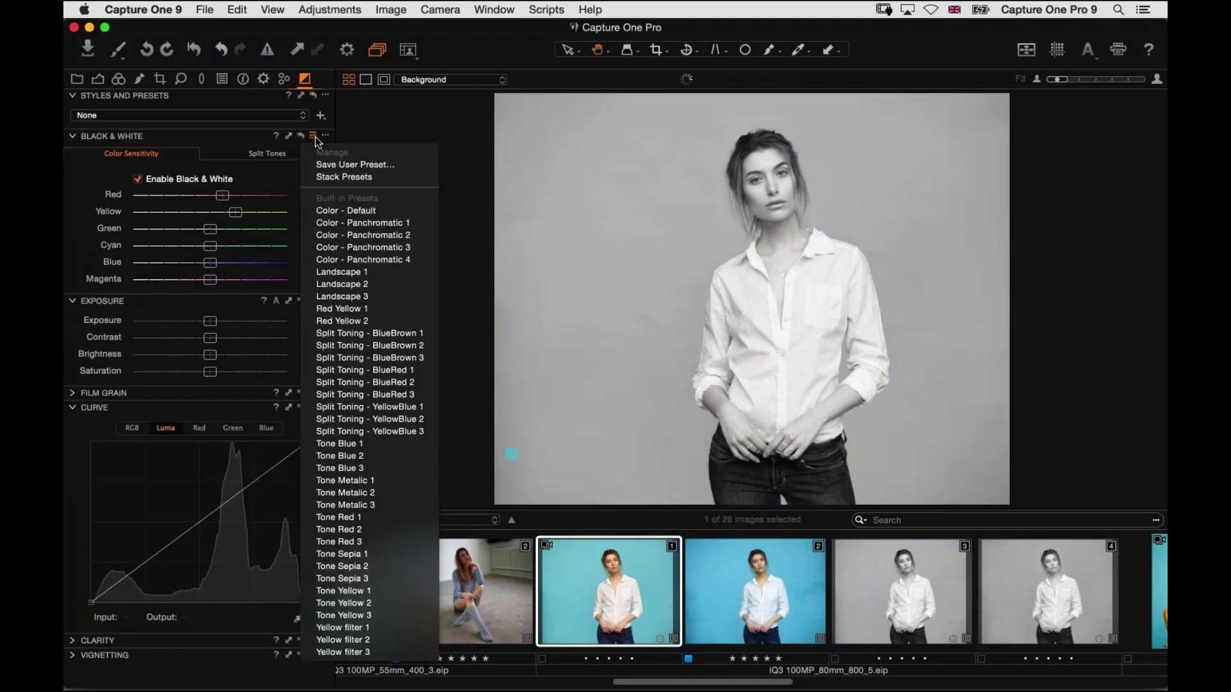
left_click(361, 309)
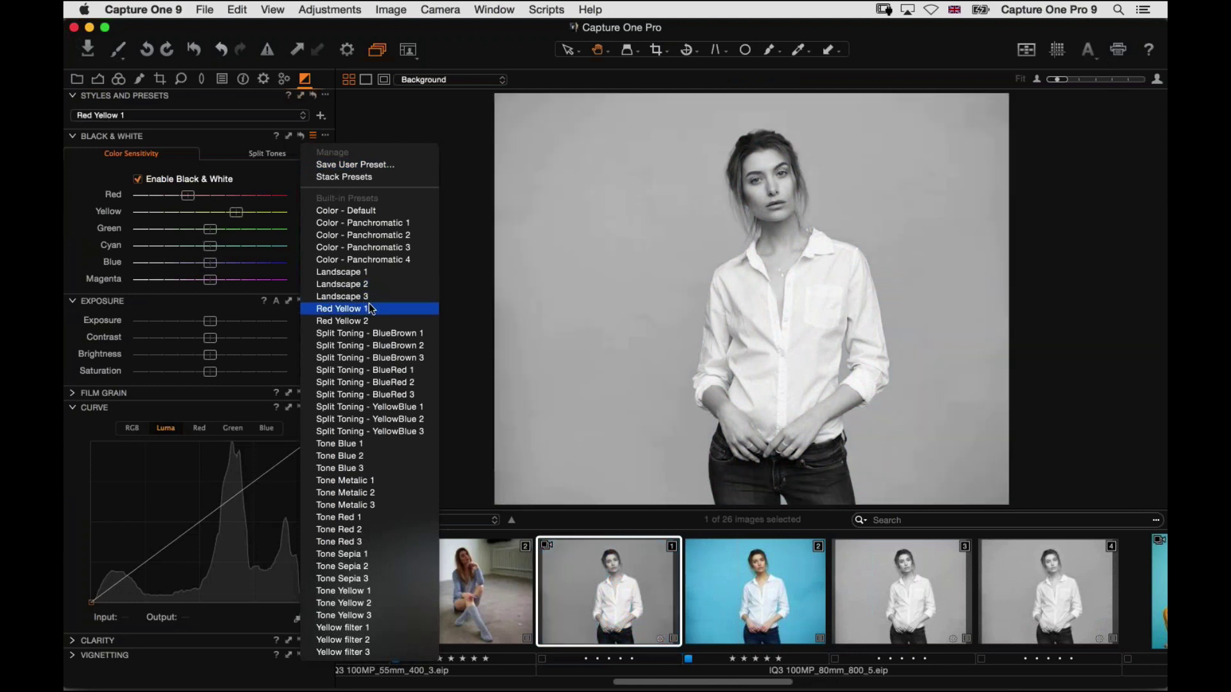
left_click(345, 177)
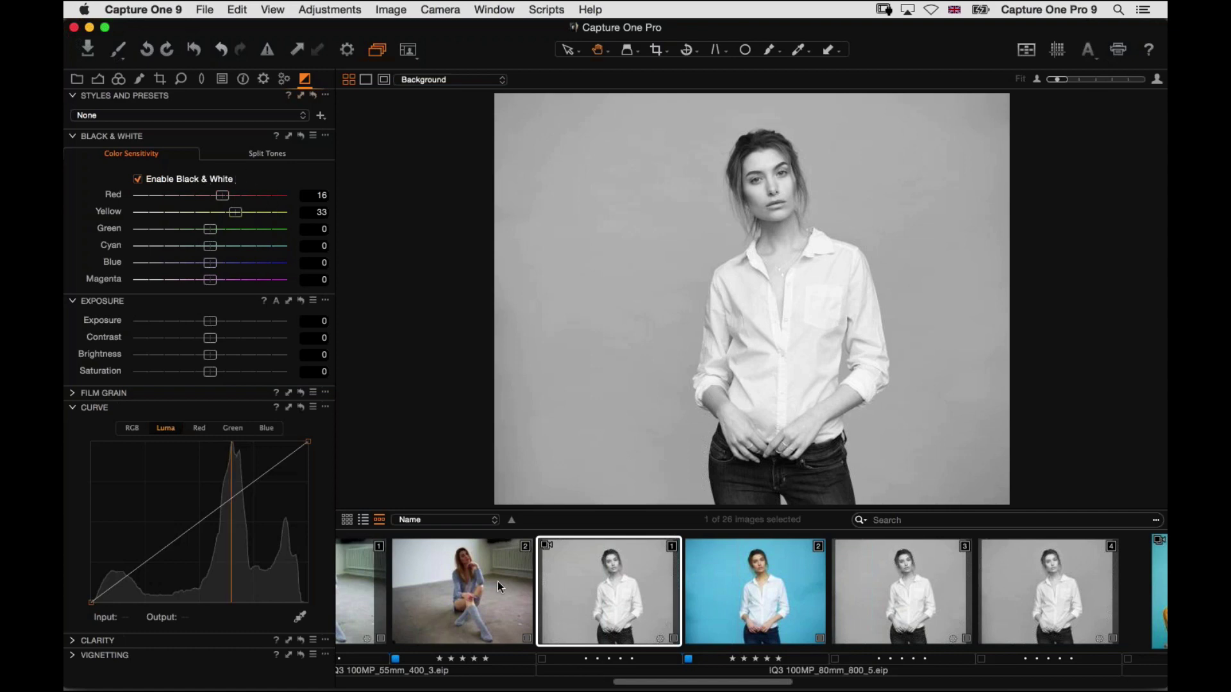
- Convert color variant 2 of skyscraper photo _DSC4528.ARW to black and white and darken its sky with Blue sensitivity at -54
scroll(498, 582, "left", 10)
left_click(541, 603)
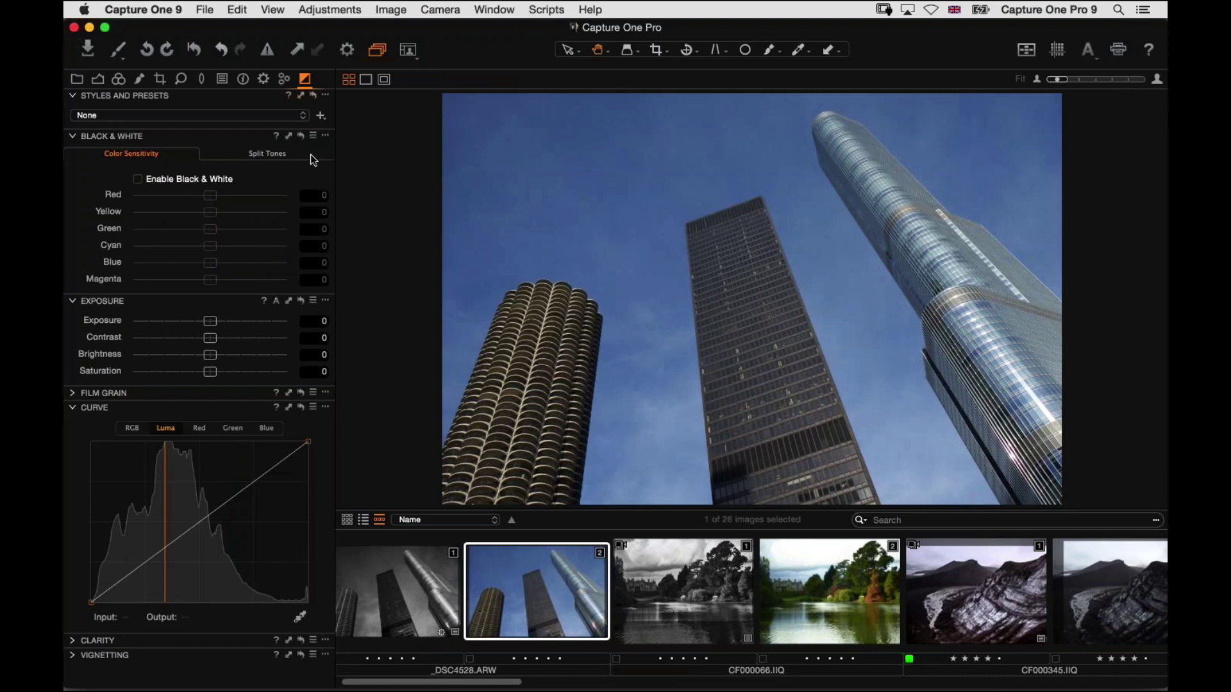
left_click(149, 181)
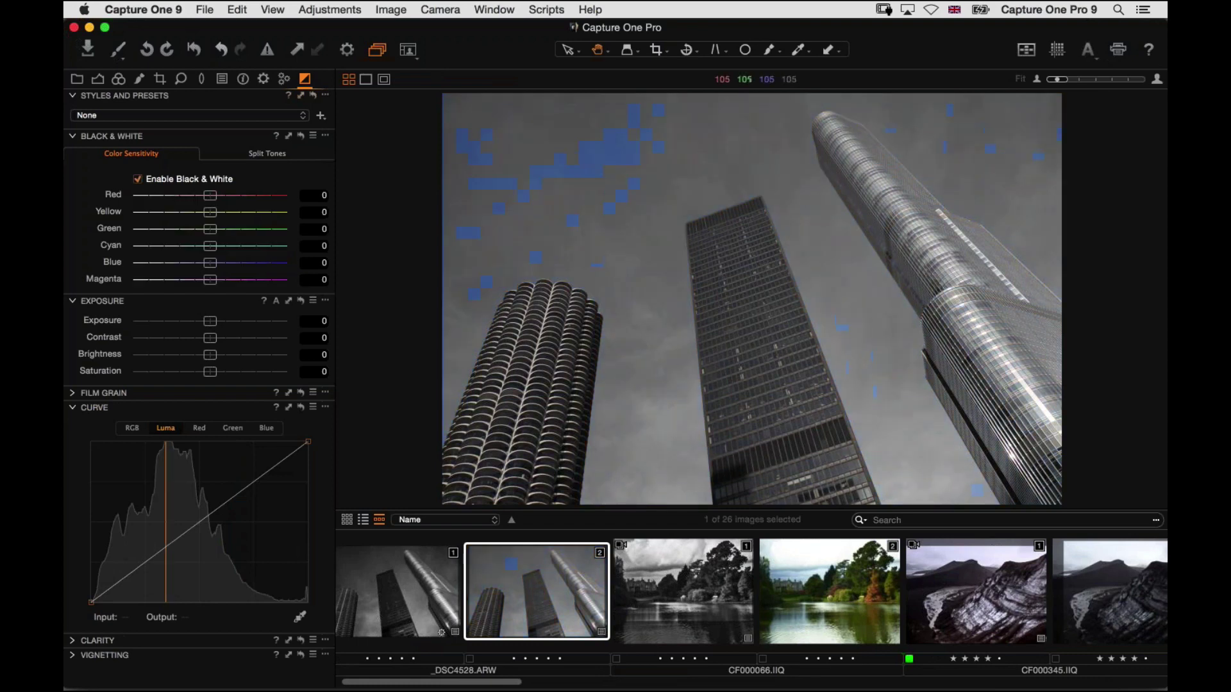
left_click_drag(211, 263, 168, 267)
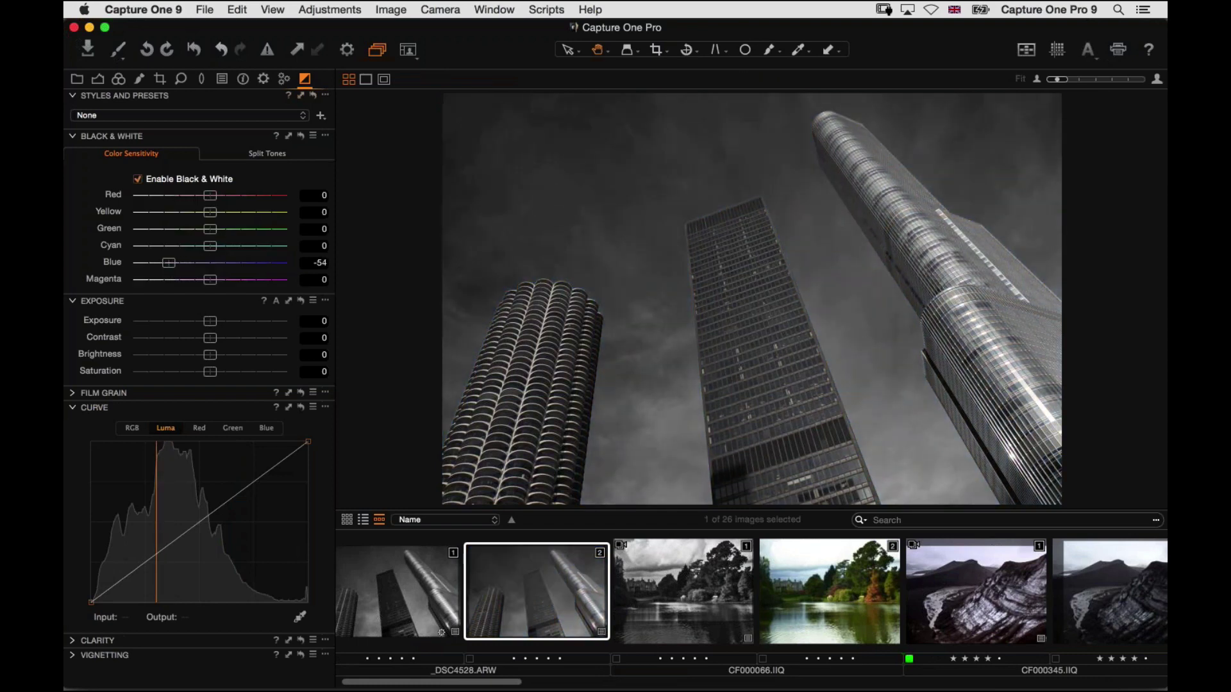
- Select black-and-white variant 4 of IQ3 100MP_80mm_800_5.eip and set its Elliptic on Crop vignetting to 0.58 EV
scroll(545, 603, "right", 10)
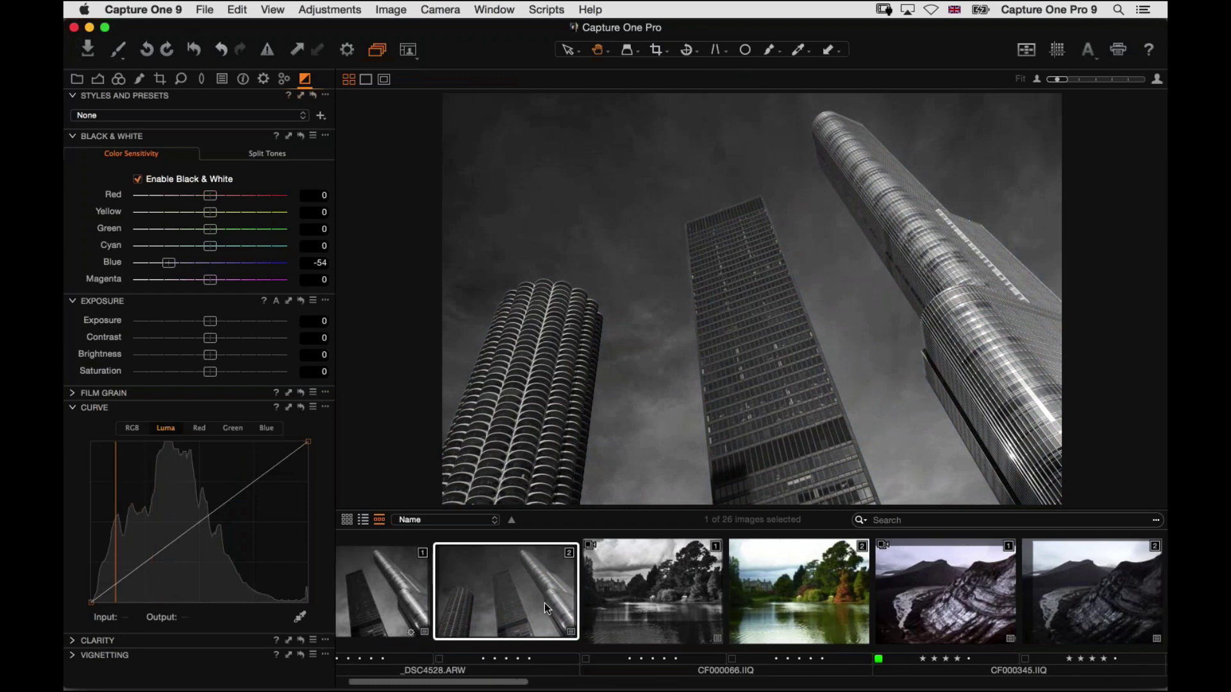
scroll(805, 591, "right", 5)
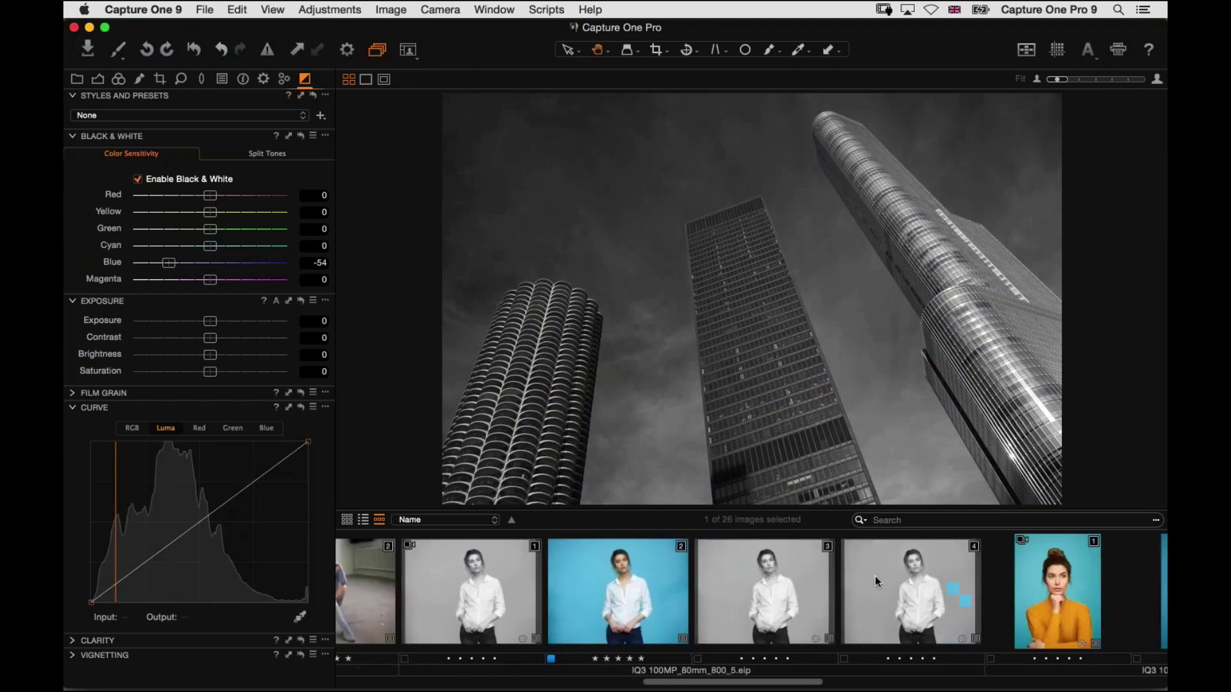
left_click(915, 601)
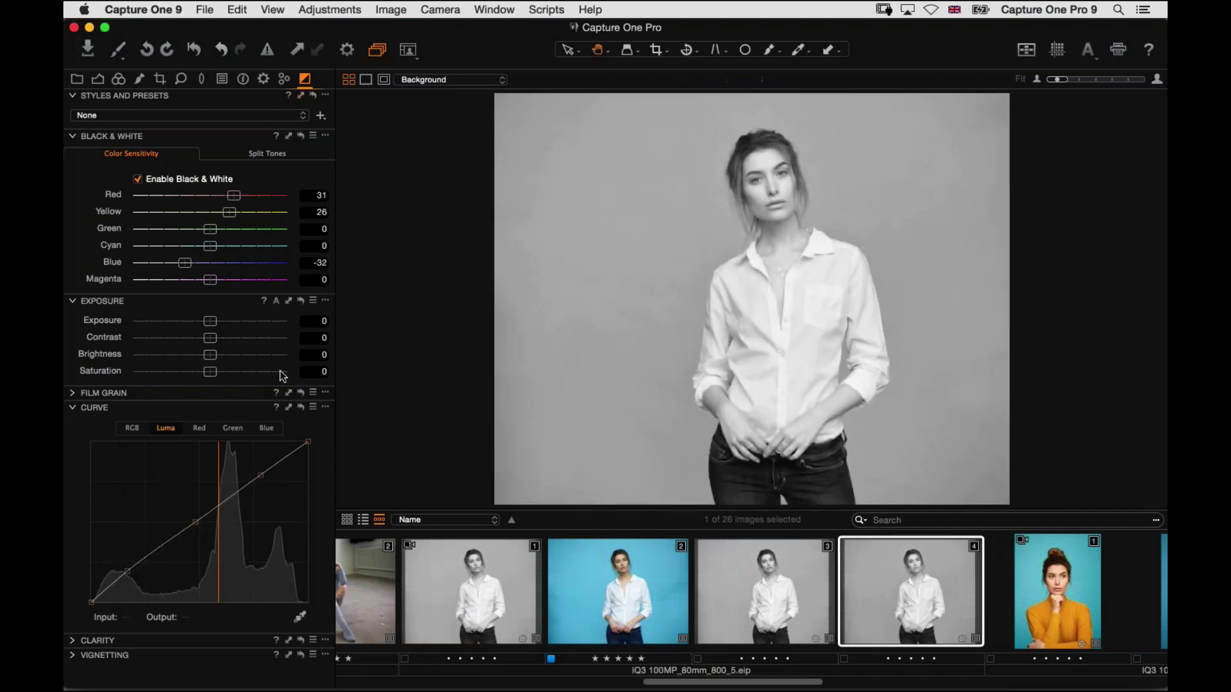
left_click(72, 657)
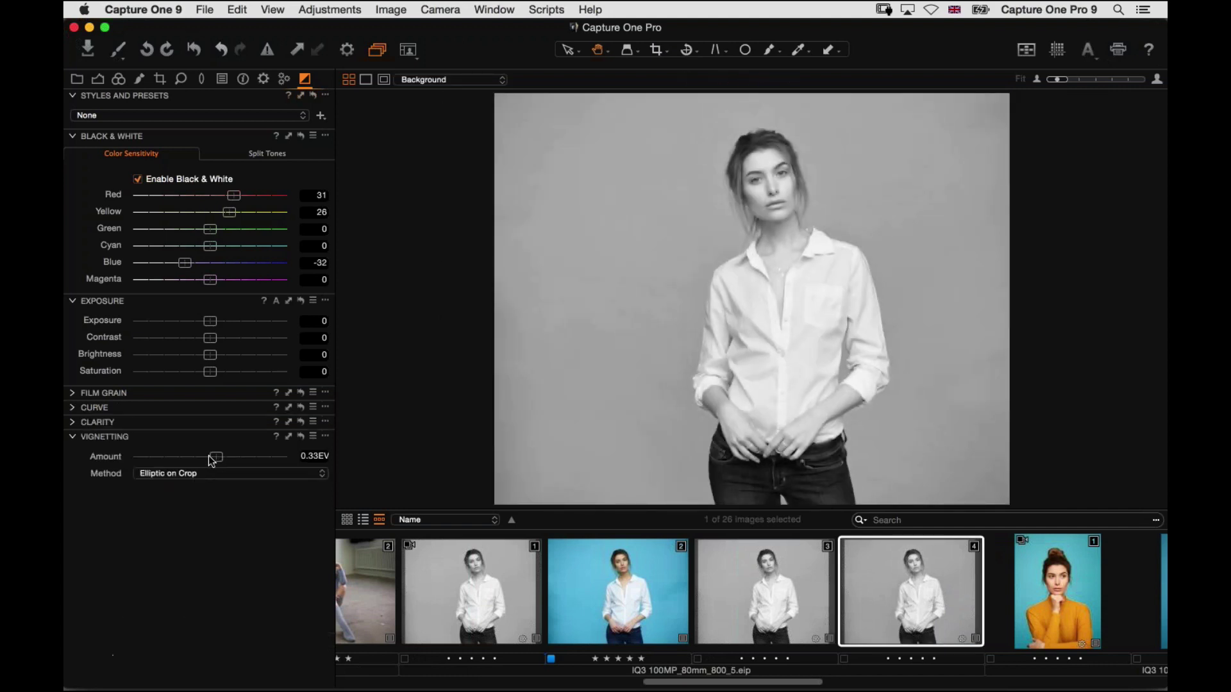
left_click_drag(212, 457, 184, 460)
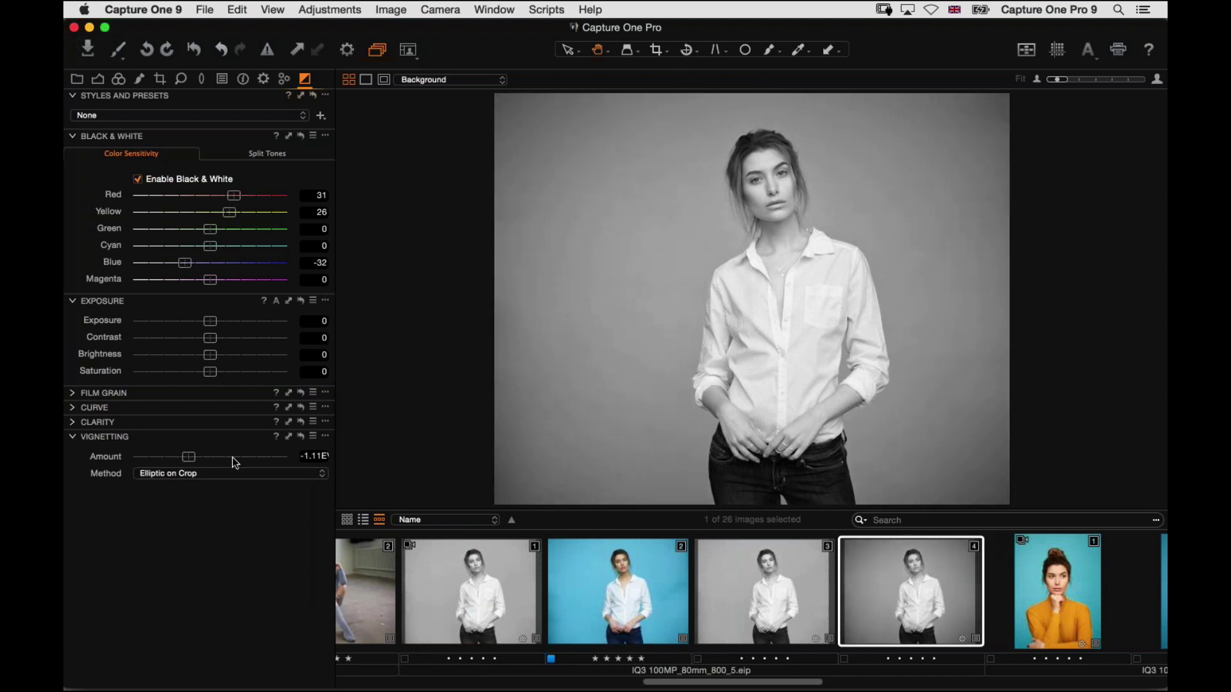
left_click_drag(188, 457, 230, 459)
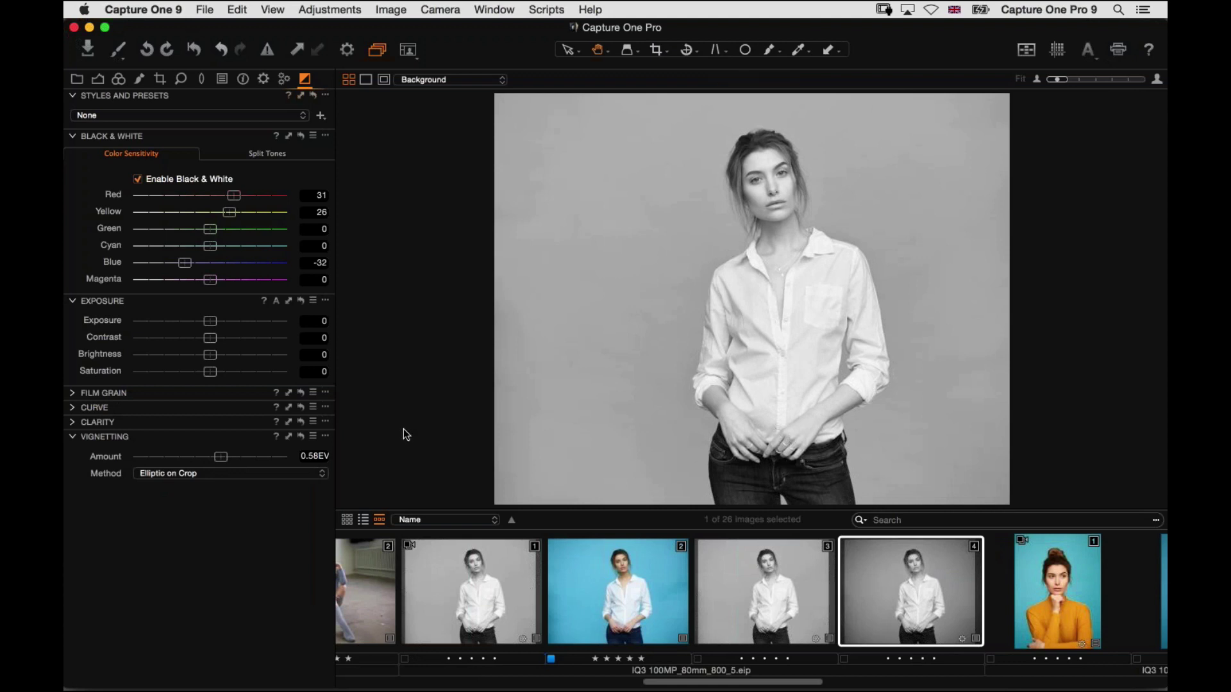
- Hide the browser and review the style library options and the Black & White and Exposure preset lists without applying any
key("super+b")
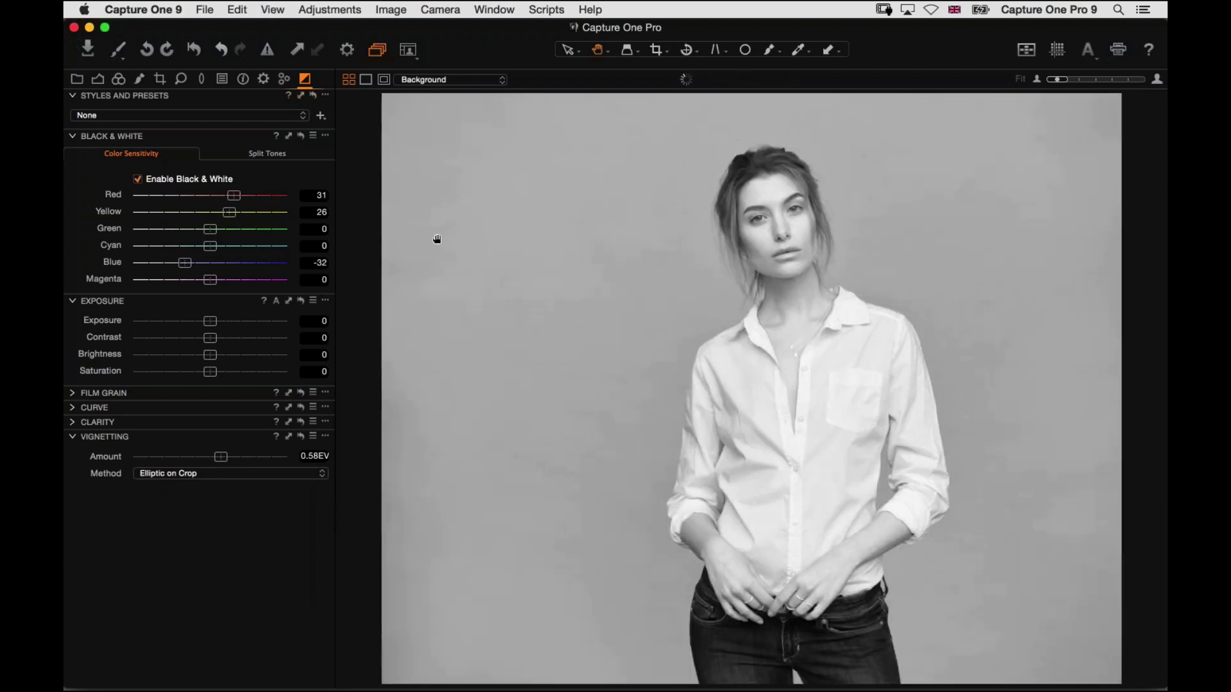
left_click(305, 81)
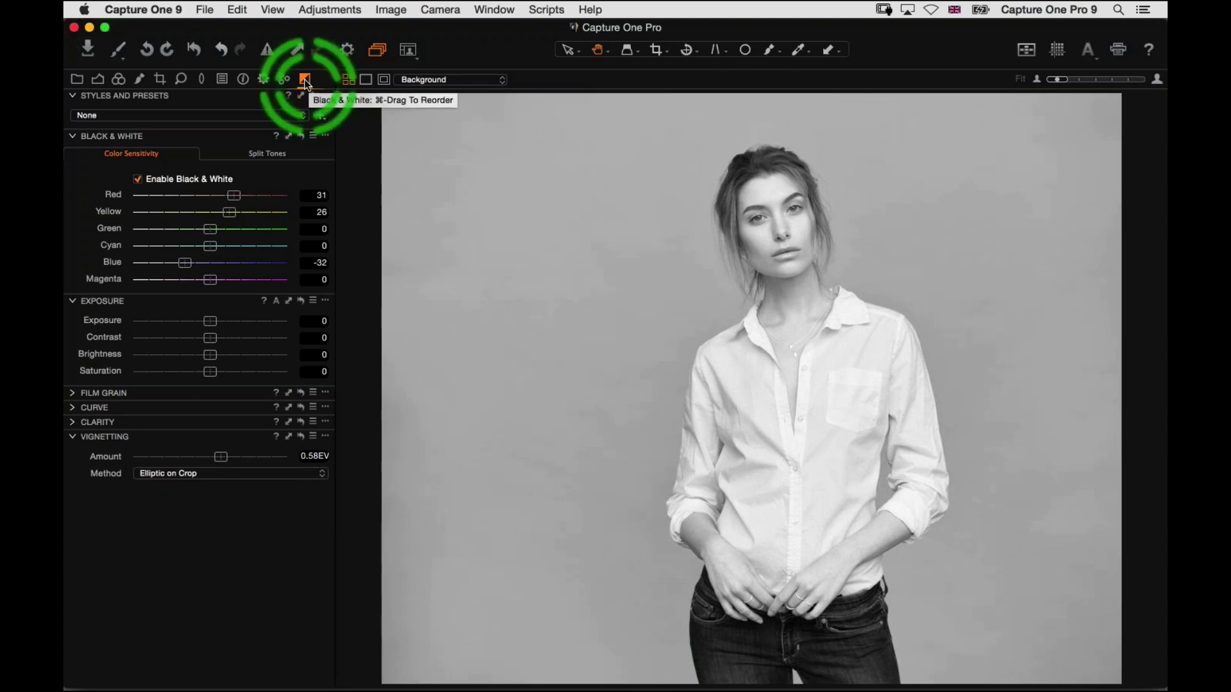
left_click(202, 114)
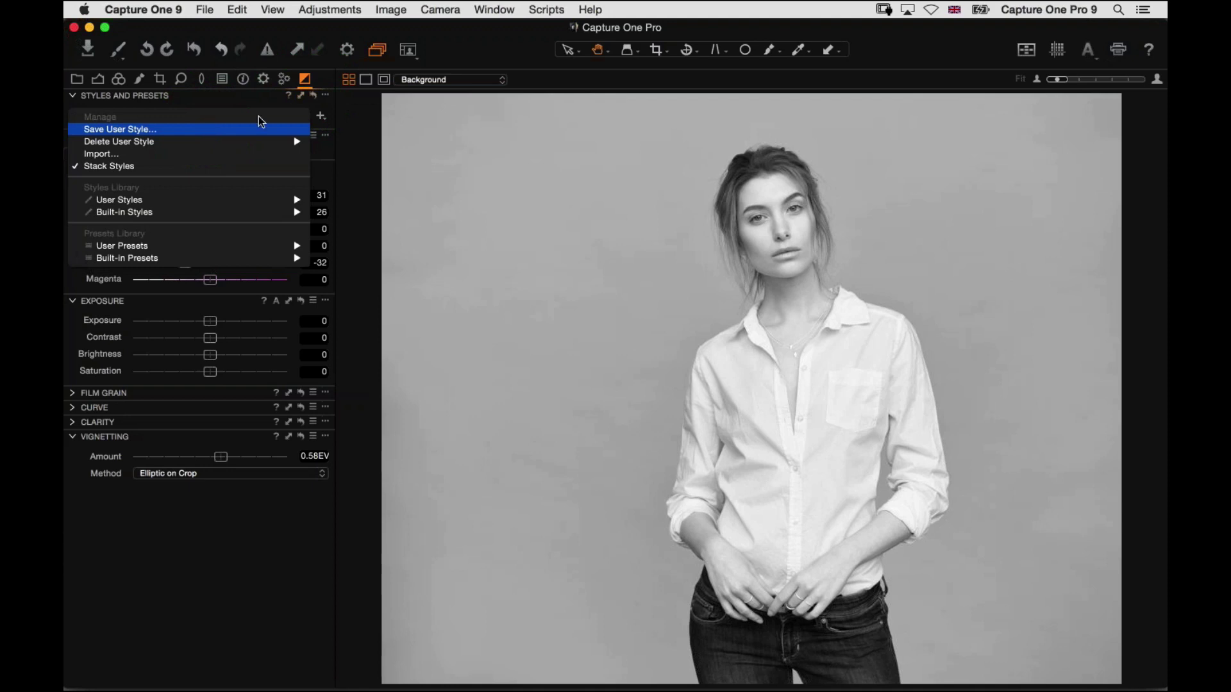
left_click(357, 182)
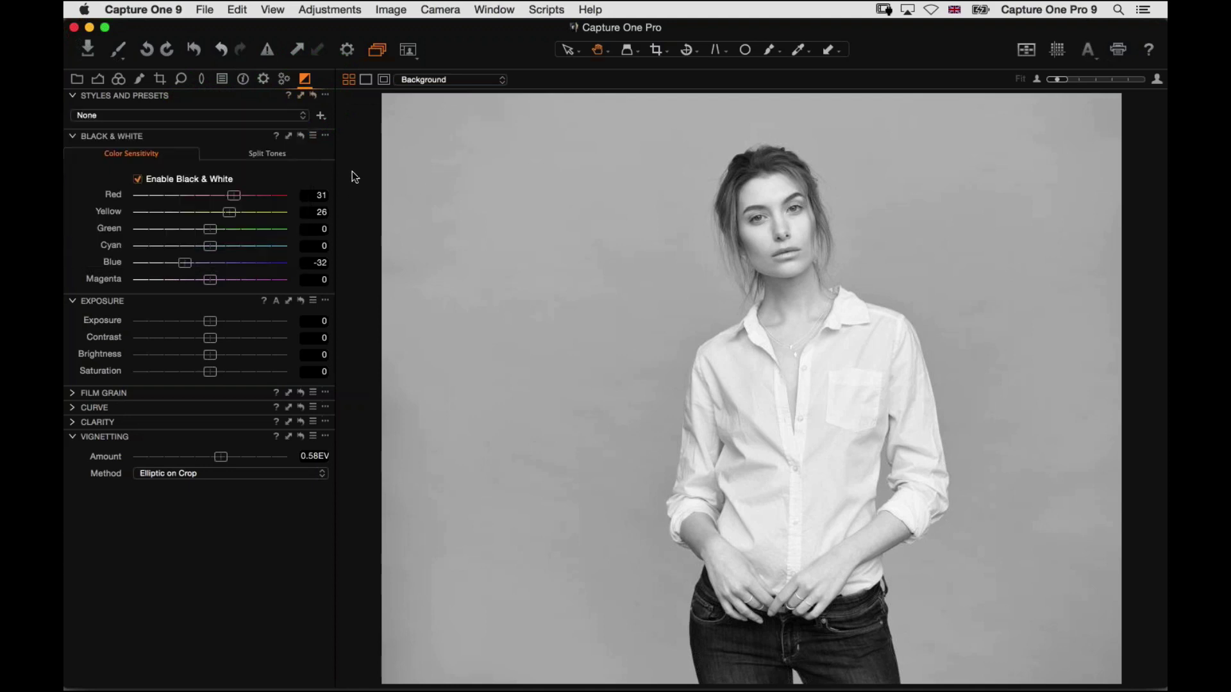
left_click(313, 136)
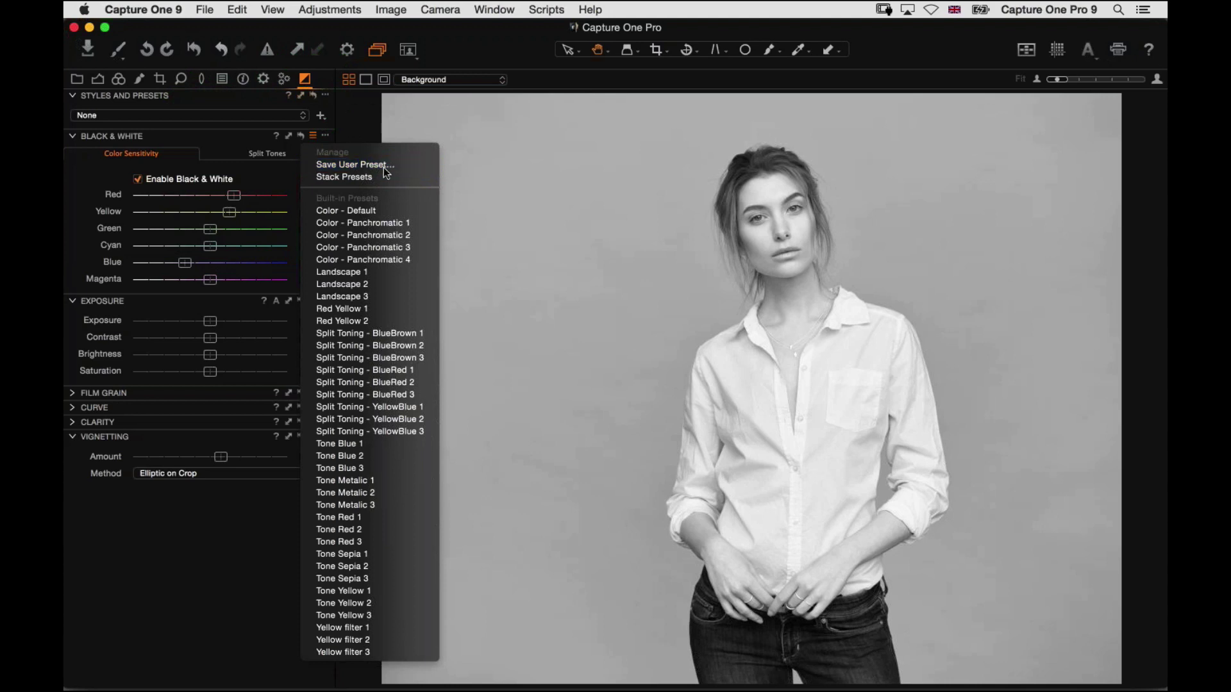
key("Escape")
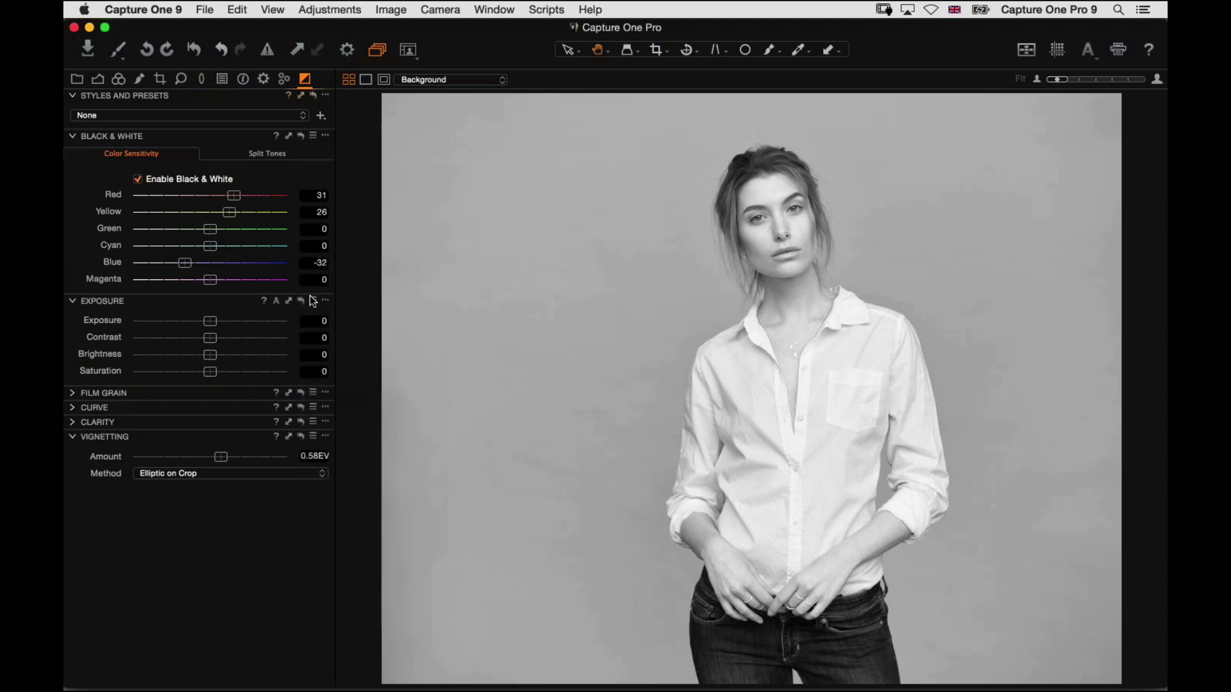
left_click(314, 301)
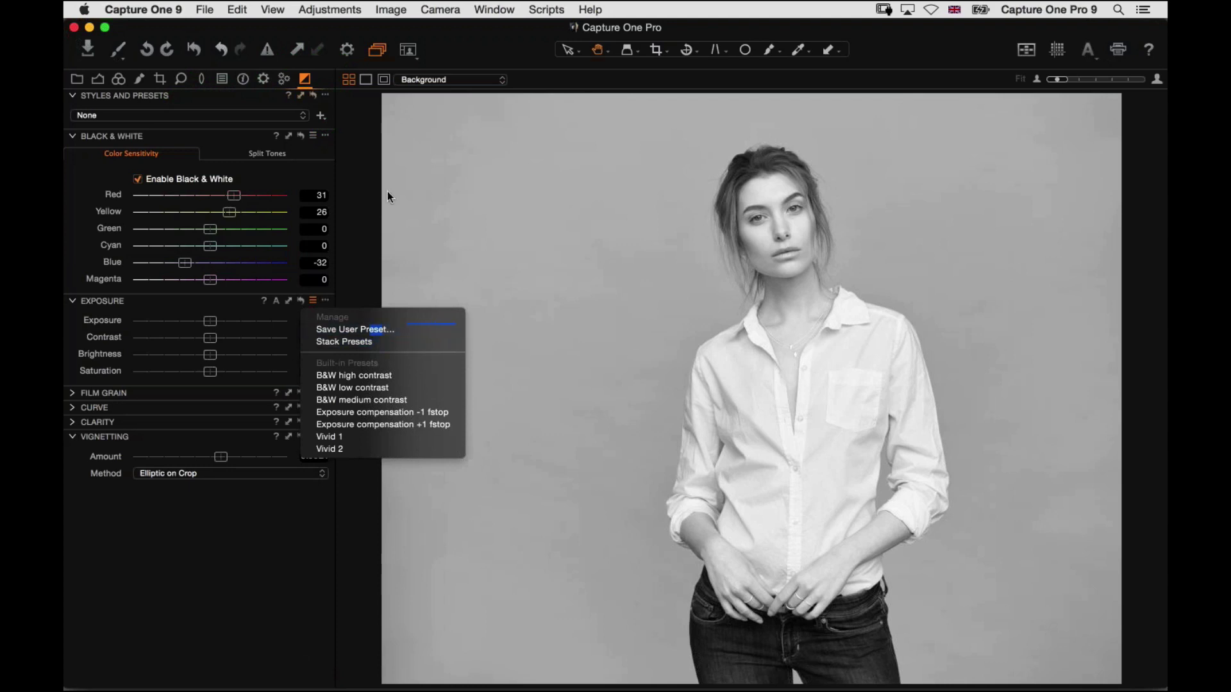
left_click(351, 177)
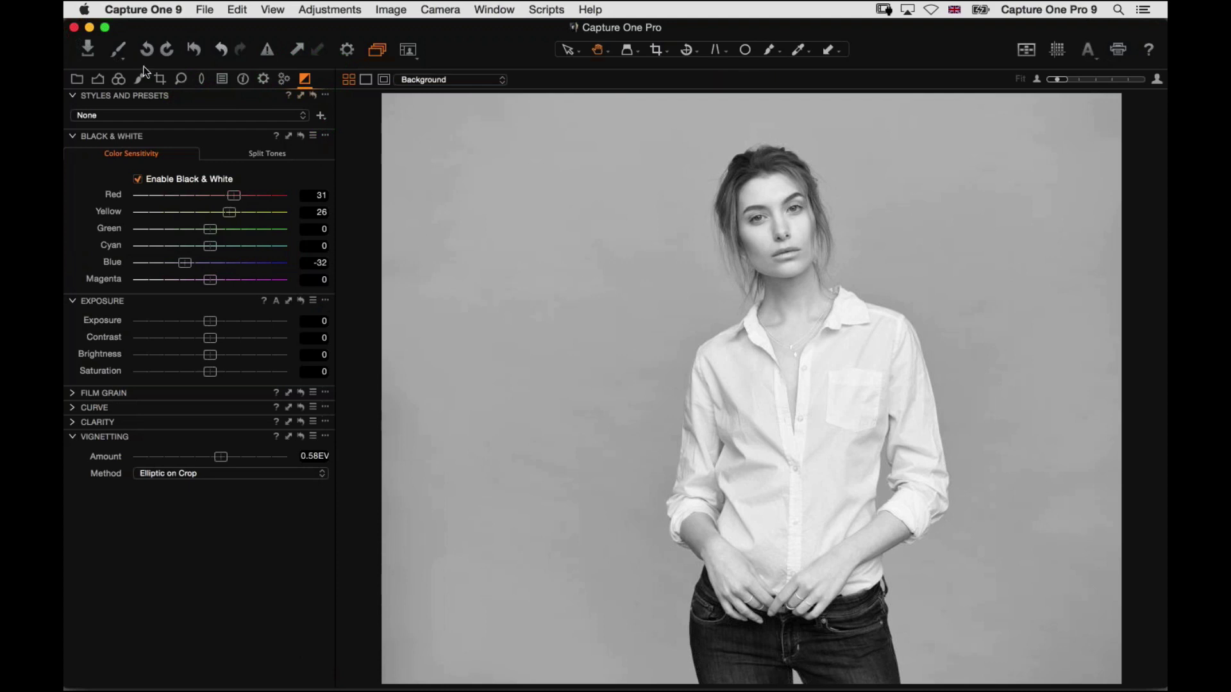
- Start saving a user style from the current adjustments, enlarge the adjustment list and exclude Exposure from it
left_click(216, 115)
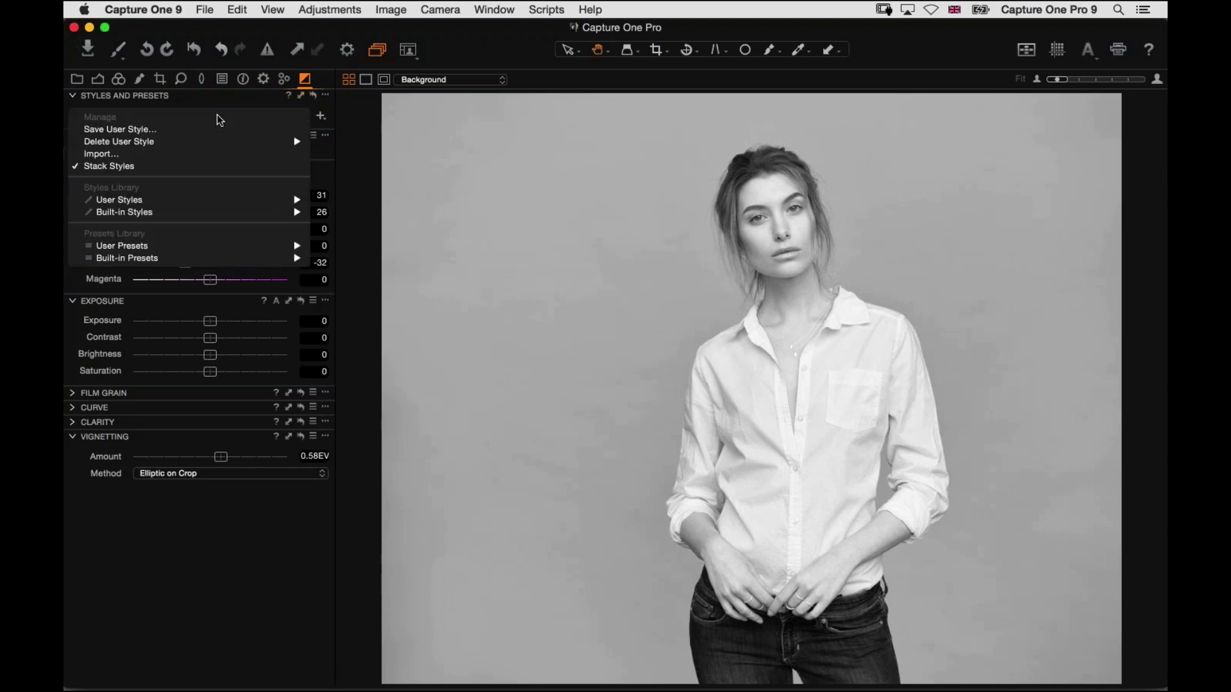
left_click(119, 127)
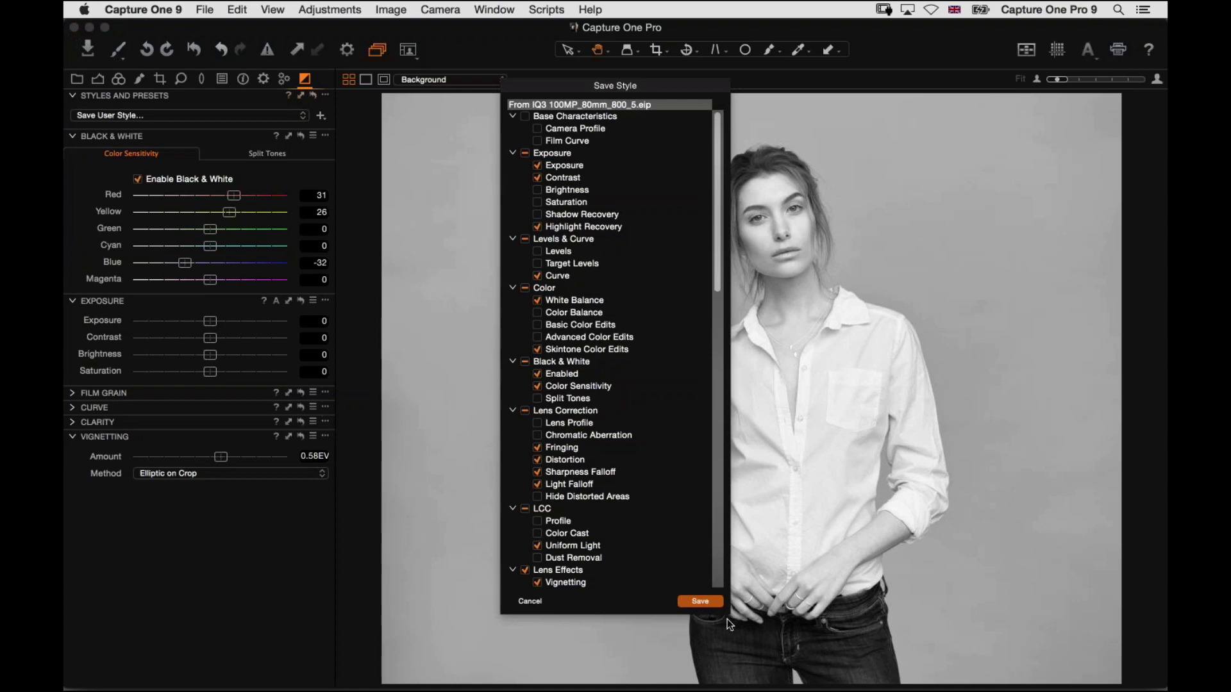
left_click_drag(727, 616, 754, 671)
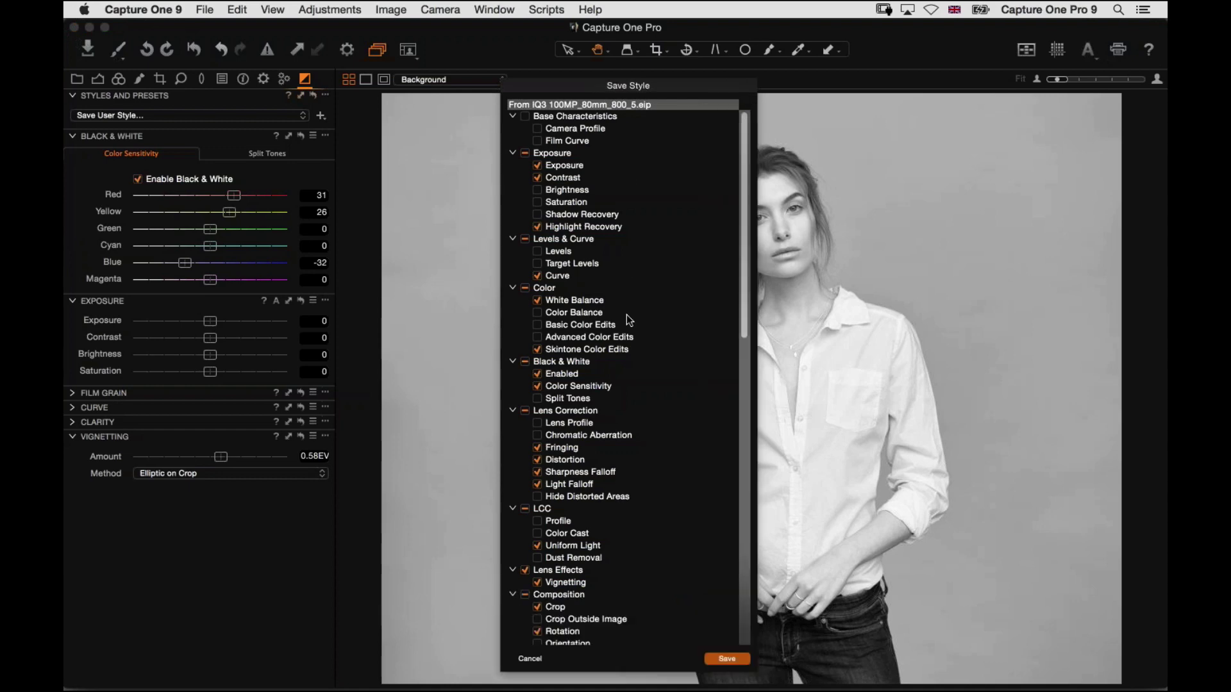
scroll(622, 314, "down", 10)
scroll(620, 346, "down", 3)
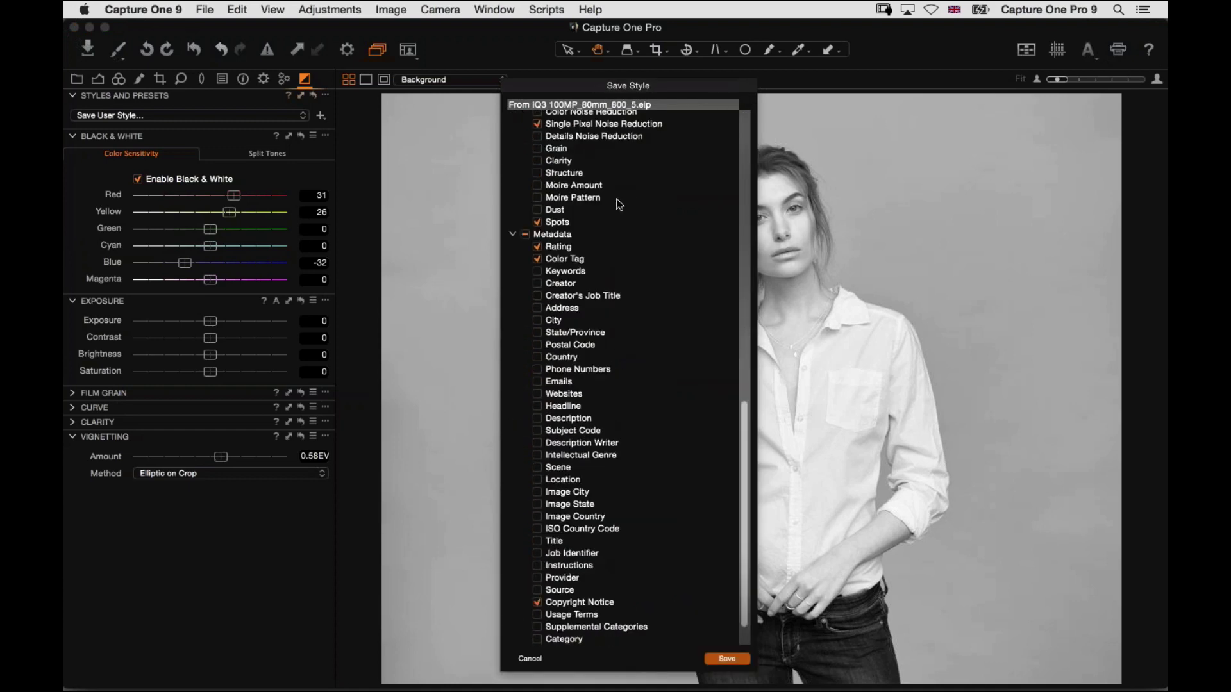
scroll(630, 227, "up", 15)
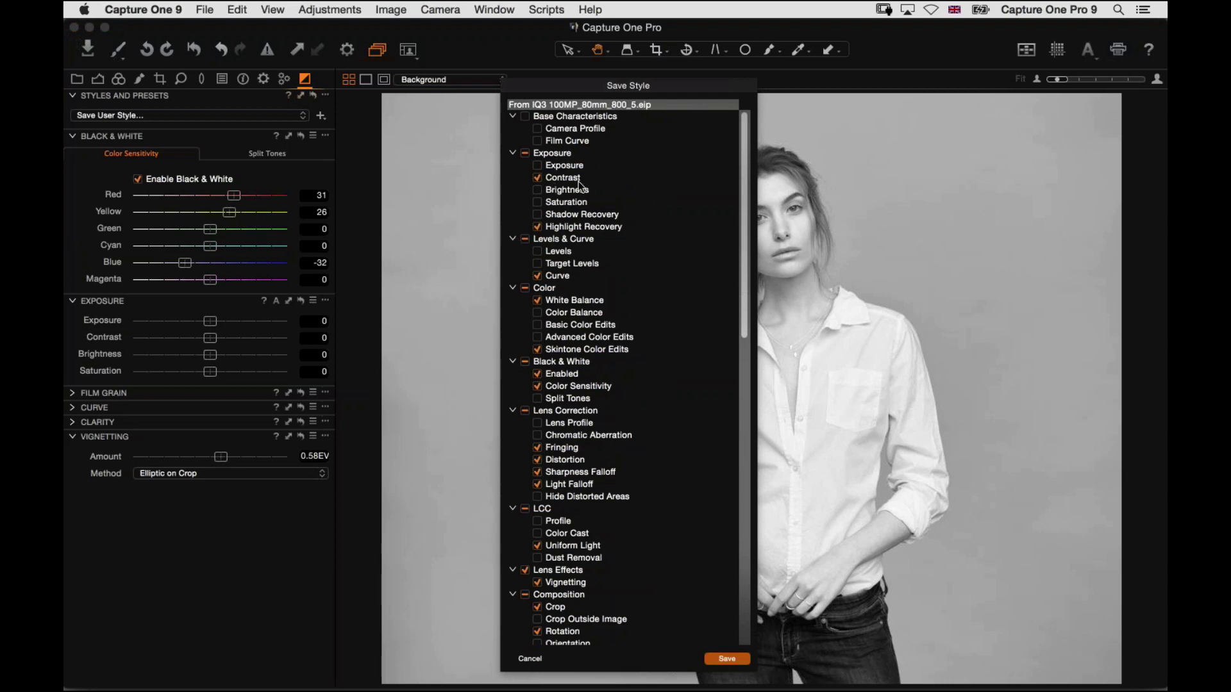
- Exclude White Balance and Skintone Color Edits from the Color adjustments of the style
scroll(646, 205, "down", 2)
scroll(645, 248, "up", 2)
scroll(610, 239, "down", 2)
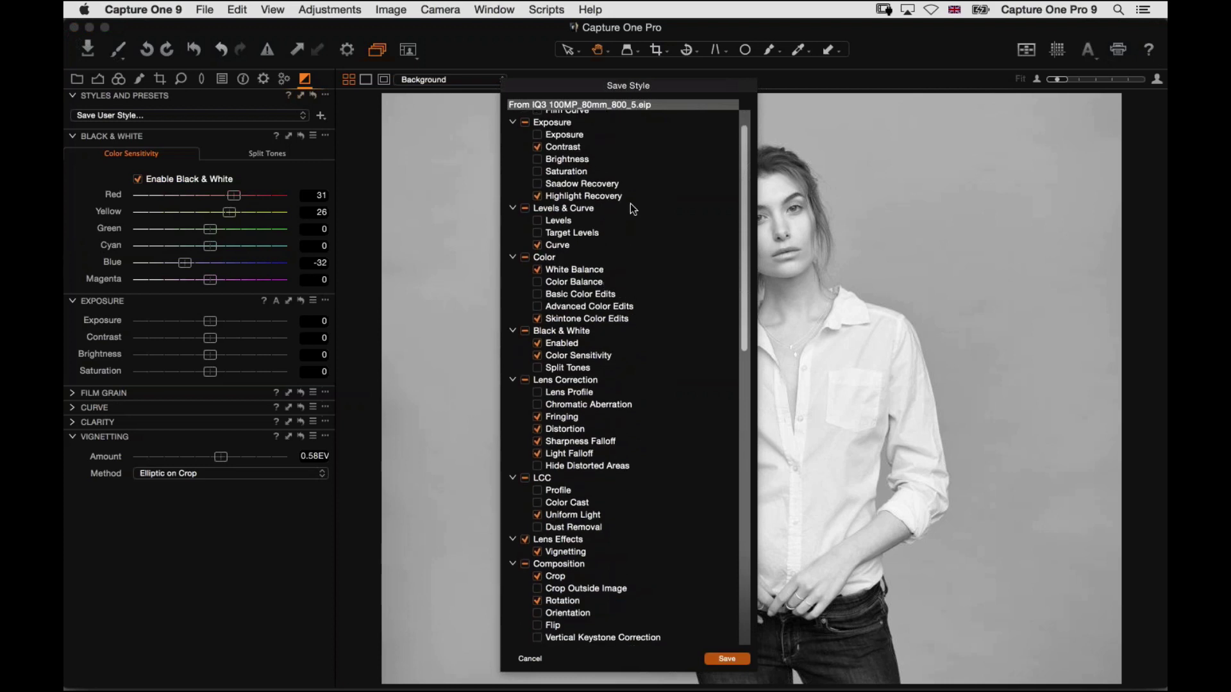
scroll(625, 256, "down", 3)
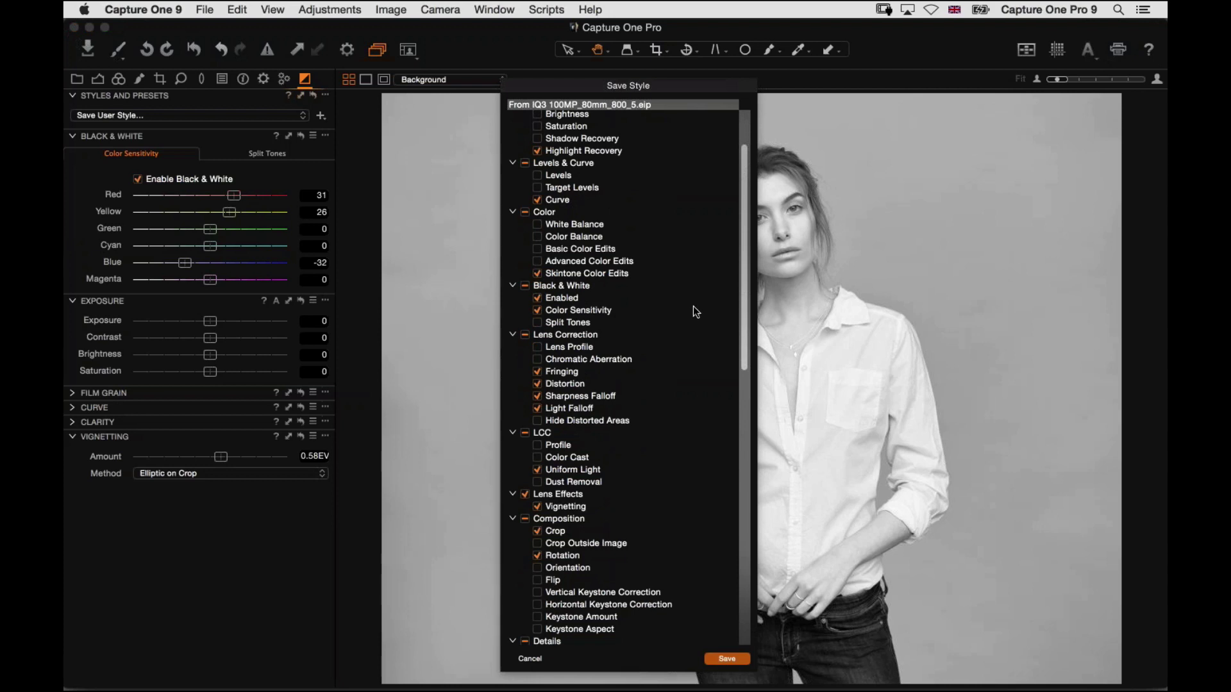
left_click(537, 273)
scroll(638, 270, "down", 4)
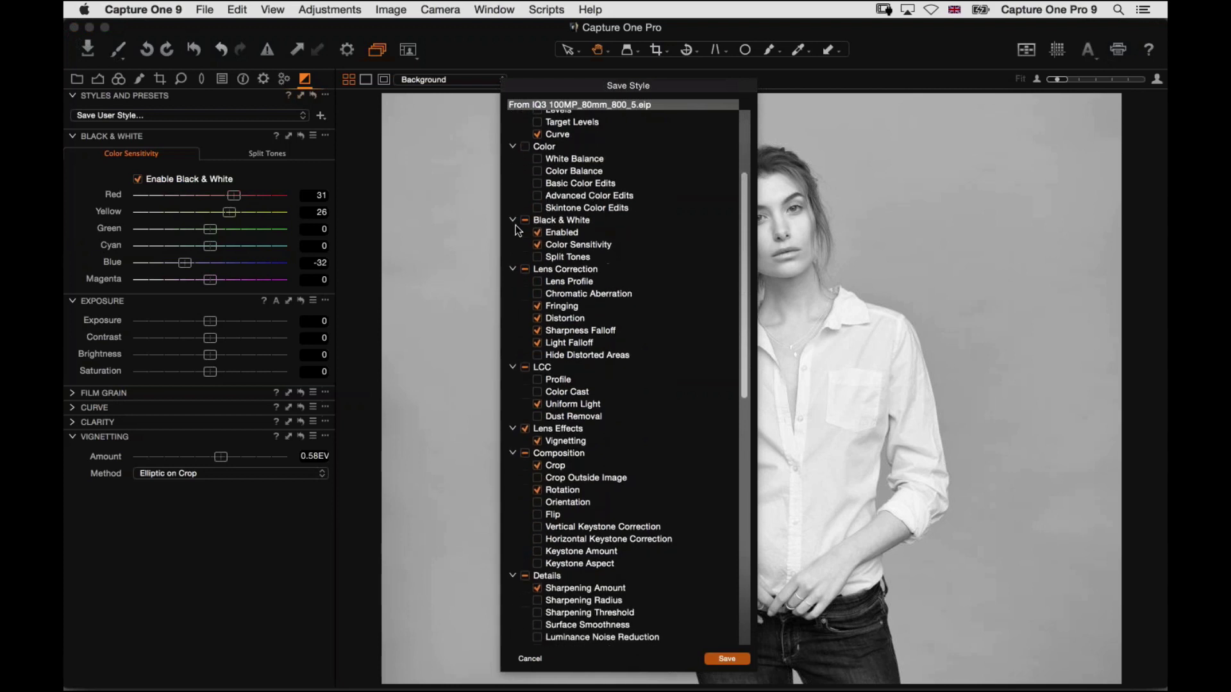
- Exclude the Light Falloff, Sharpness Falloff, Distortion and Fringing lens corrections from the style
scroll(650, 245, "down", 3)
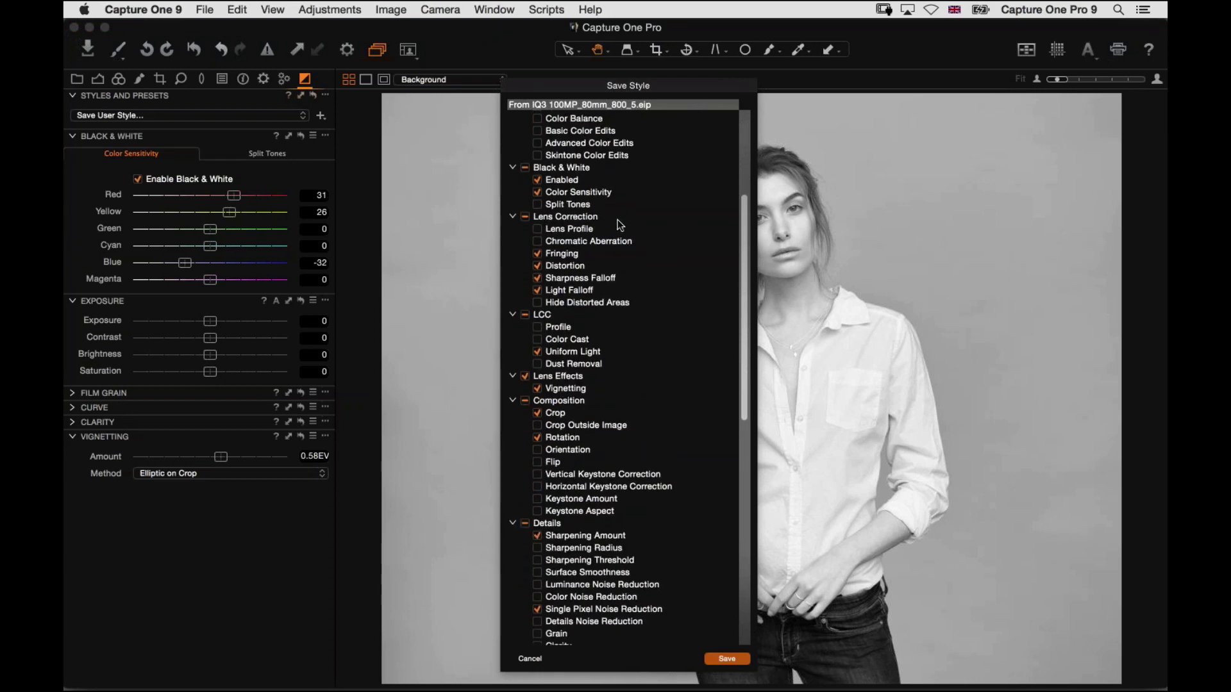
left_click(537, 290)
left_click(537, 278)
left_click(537, 266)
left_click(537, 254)
scroll(641, 282, "down", 4)
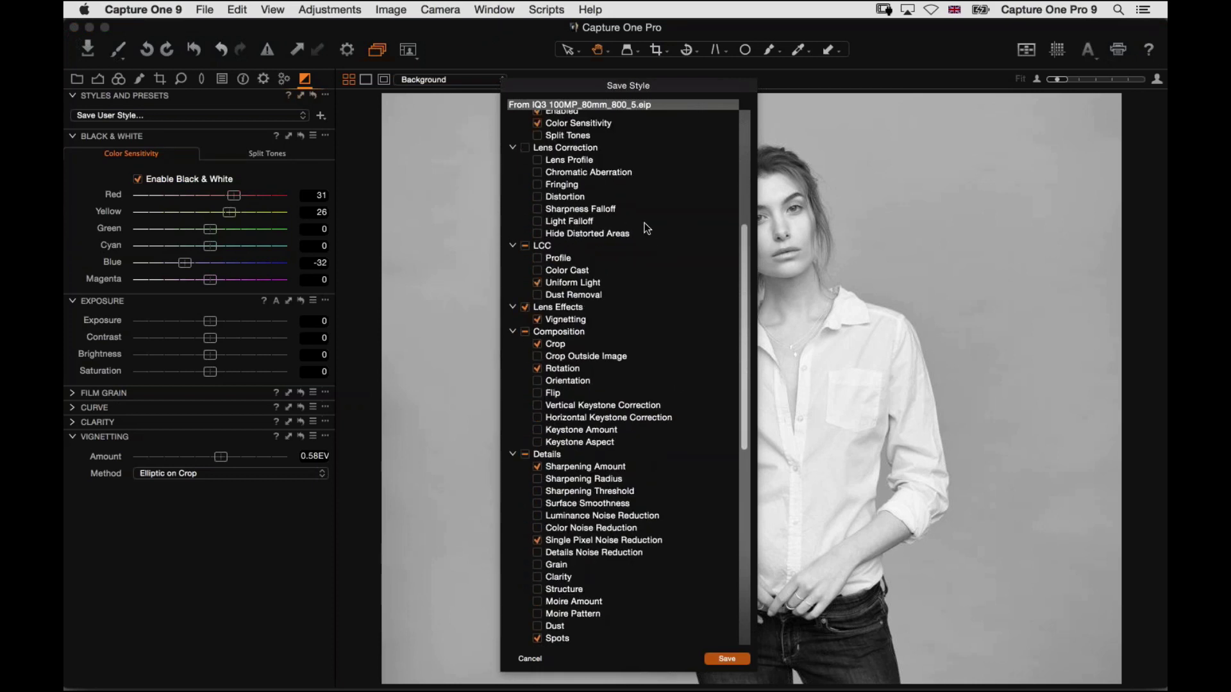
- Exclude the LCC Uniform Light adjustment and the Crop and Rotation composition settings from the style
left_click(538, 281)
scroll(646, 234, "down", 3)
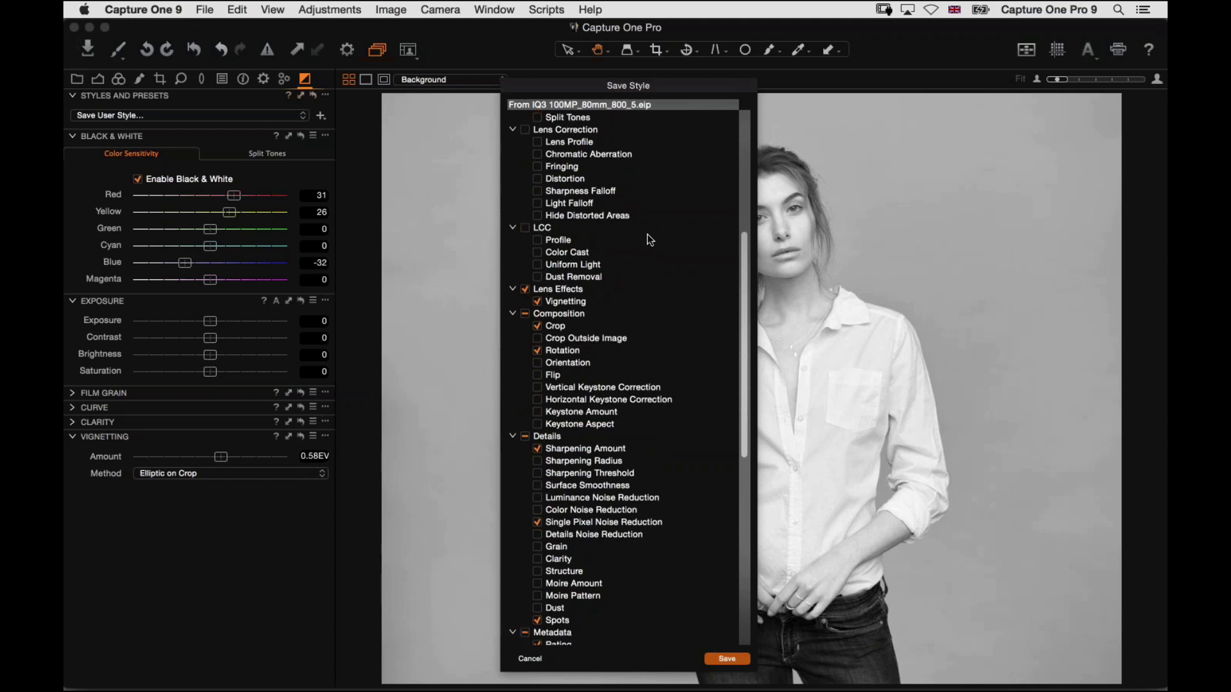
scroll(577, 250, "down", 3)
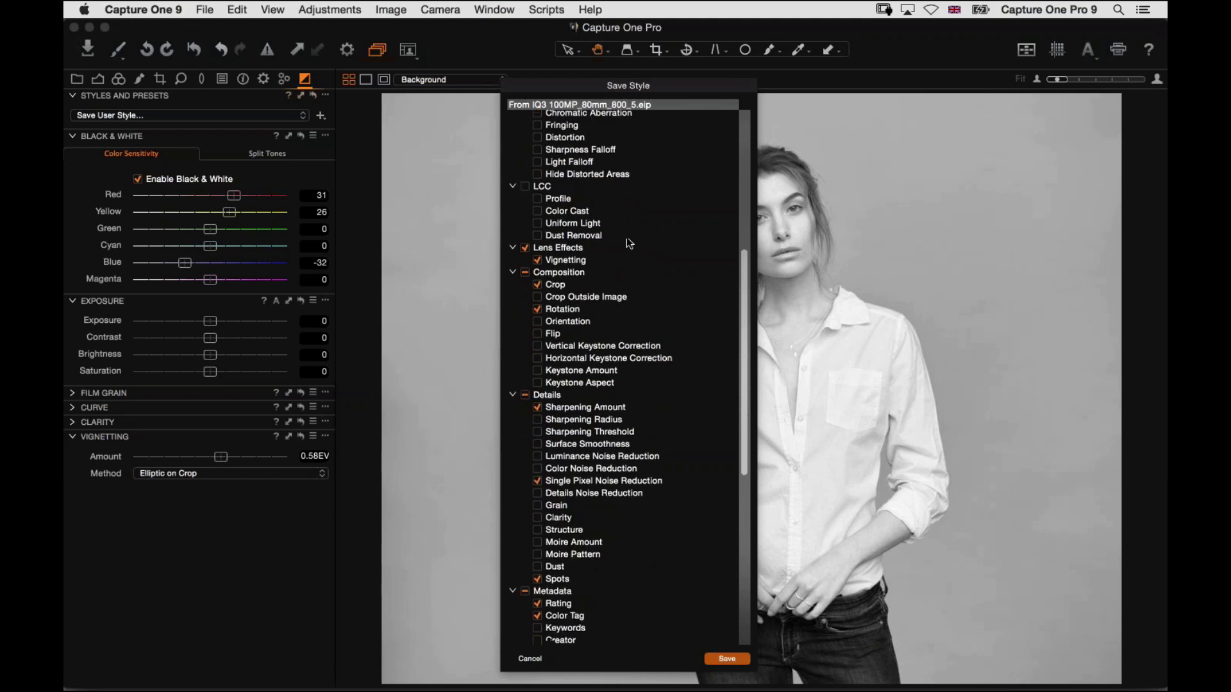
left_click(538, 240)
left_click(537, 264)
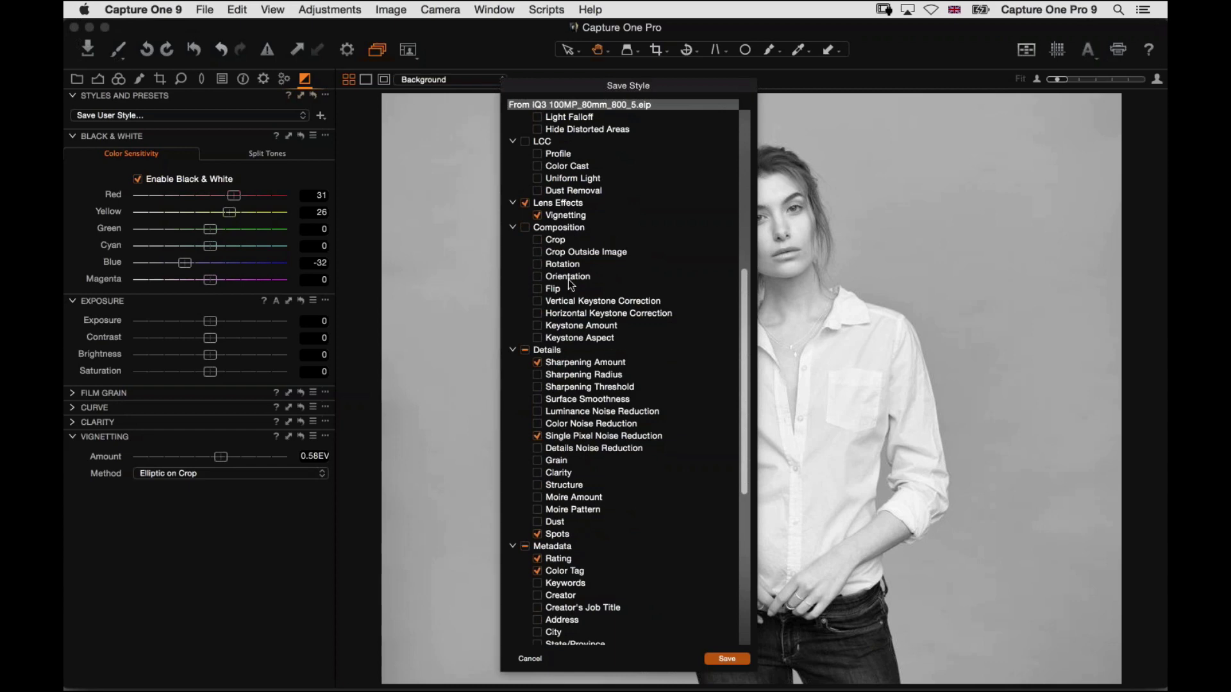
- Exclude the Rating, Color Tag and Copyright Notice metadata from the style
scroll(612, 215, "down", 3)
scroll(596, 224, "down", 5)
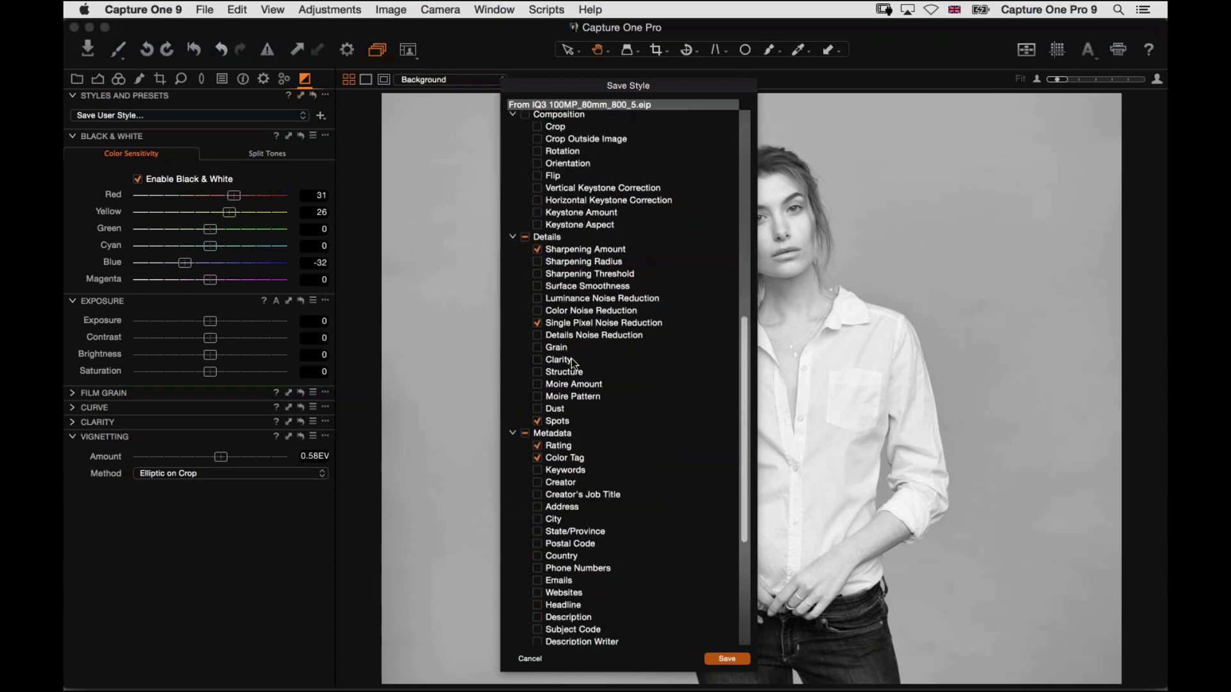
scroll(630, 335, "down", 8)
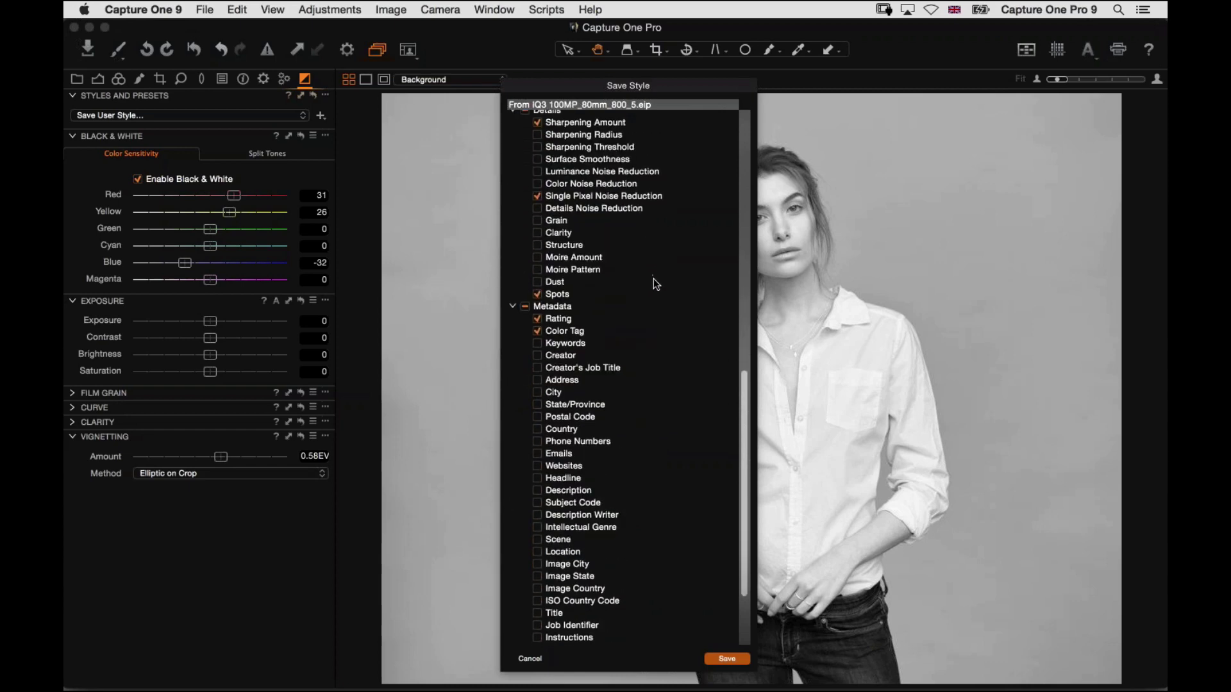
scroll(647, 308, "up", 6)
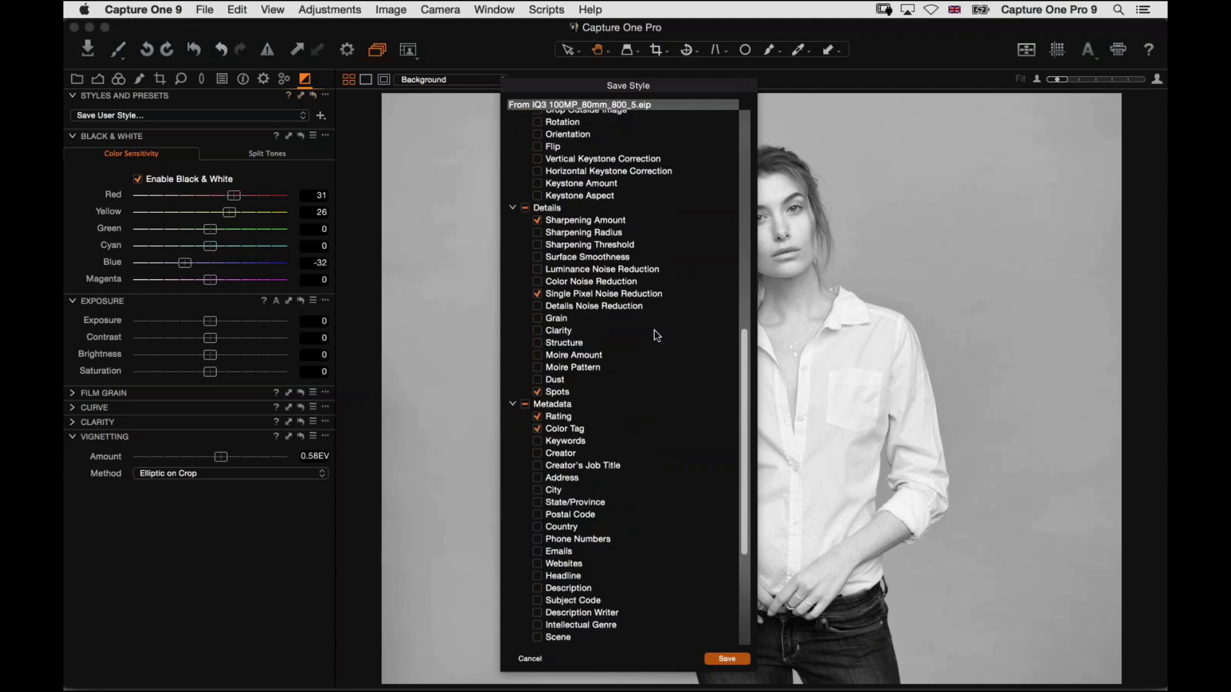
scroll(631, 316, "down", 6)
left_click(539, 322)
left_click(538, 334)
scroll(658, 191, "down", 7)
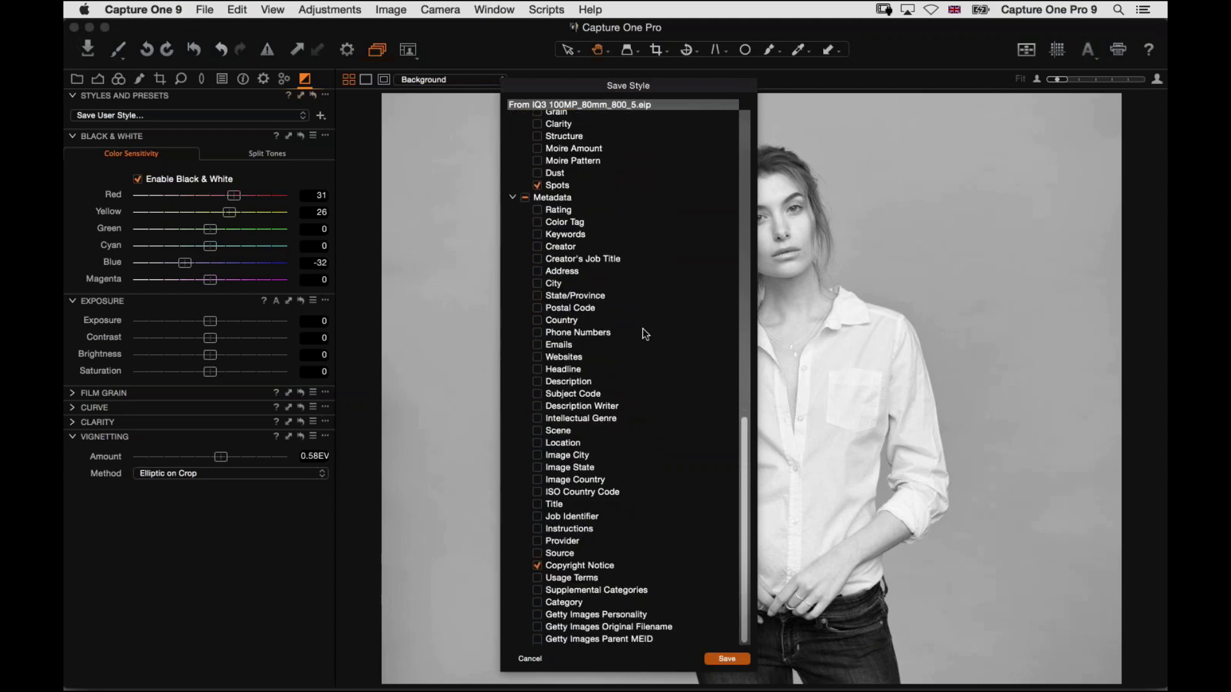
left_click(537, 565)
scroll(653, 273, "up", 14)
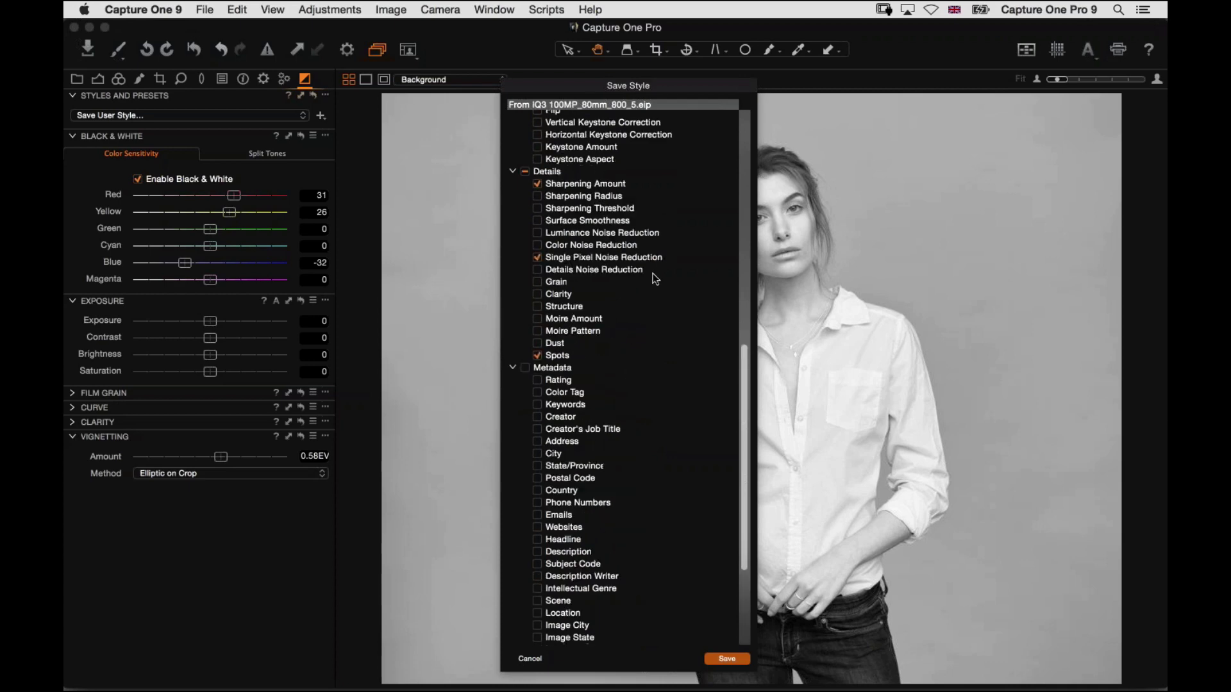
- Include Color Balance in the style and proceed to naming it, then cancel the save
scroll(661, 395, "up", 20)
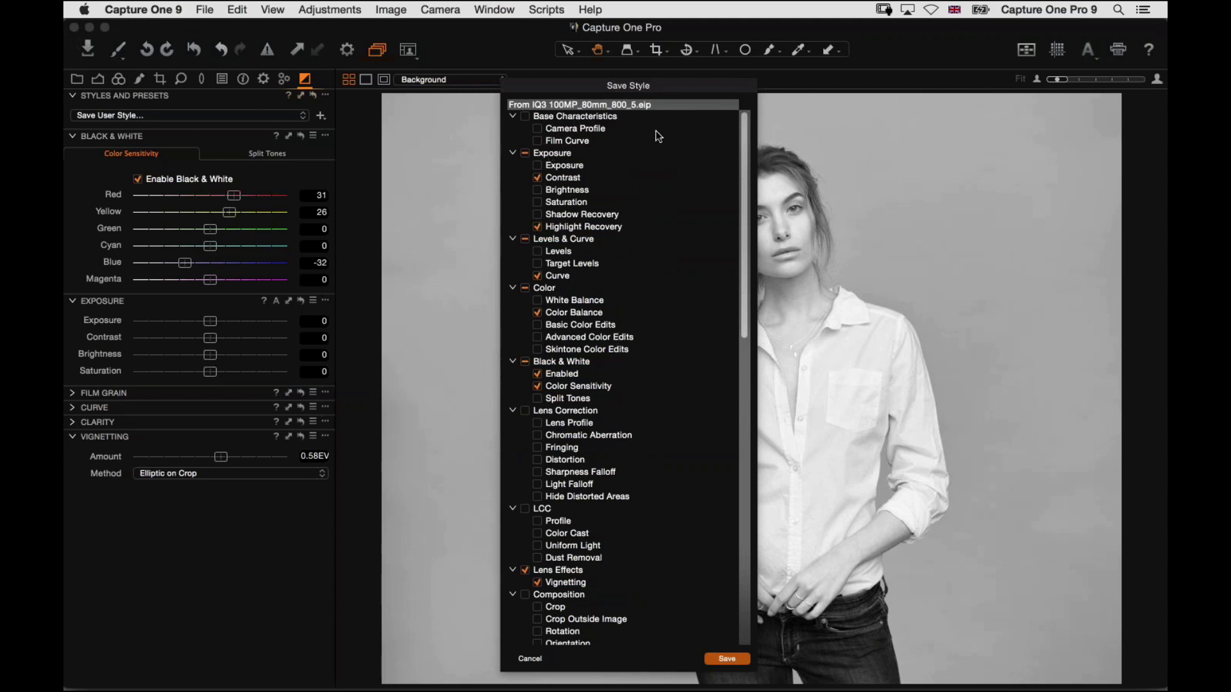
left_click(725, 659)
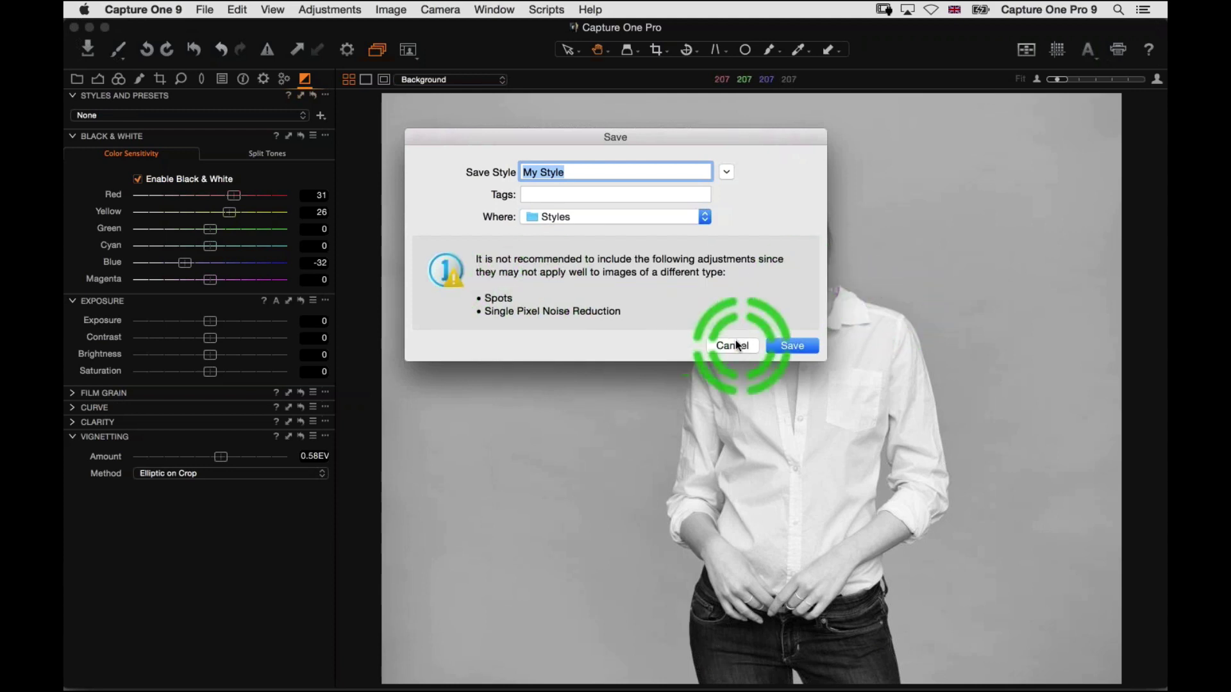
left_click(792, 346)
- Start saving a user style from the current adjustments again and exclude LCC Uniform Light
left_click(195, 120)
left_click(184, 127)
scroll(633, 387, "down", 6)
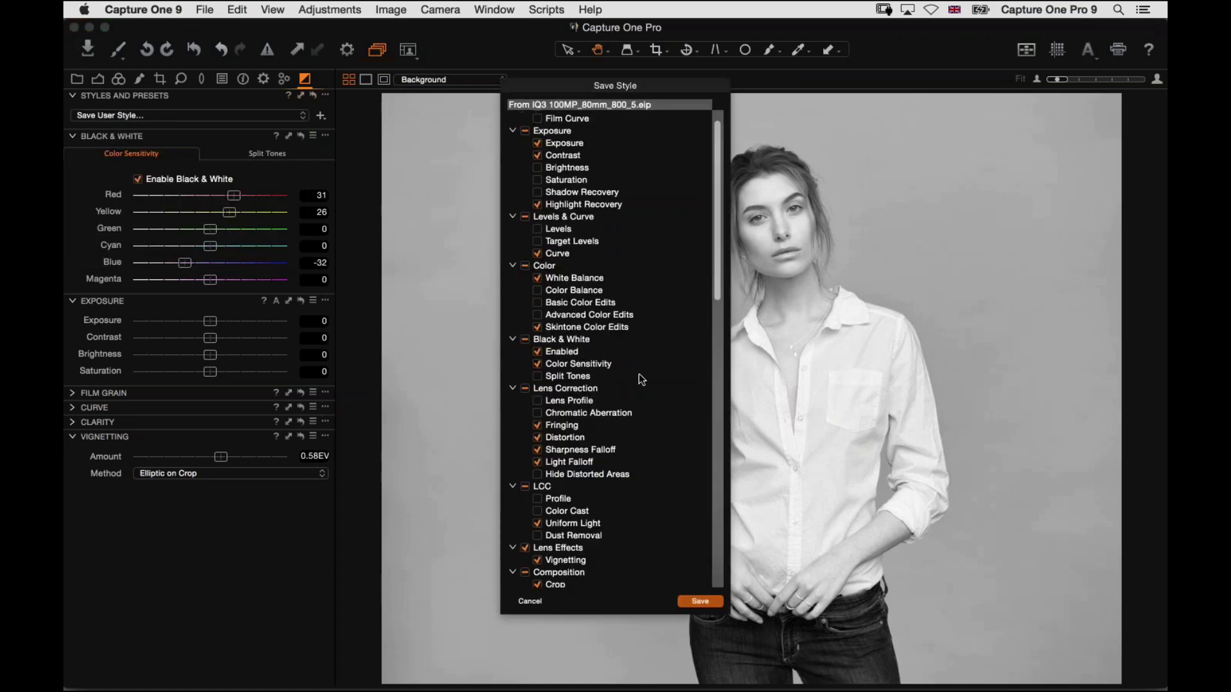
scroll(642, 377, "down", 2)
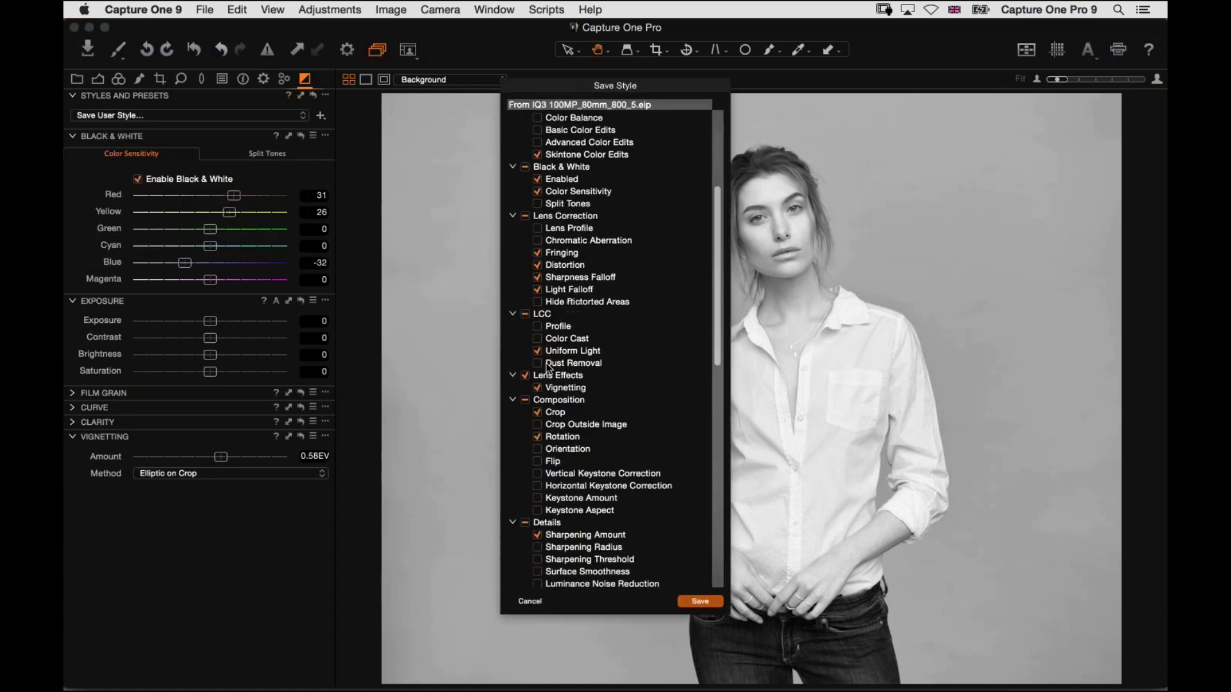
left_click(538, 343)
scroll(612, 349, "down", 2)
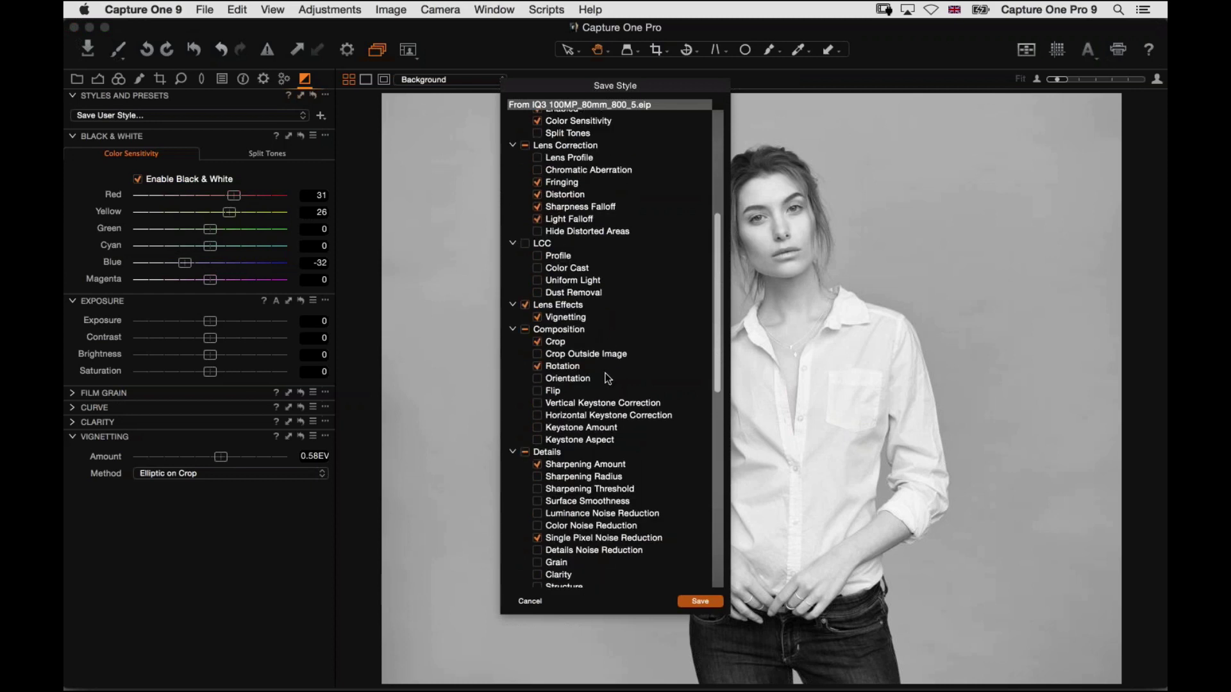
- Exclude Spots and Single Pixel Noise Reduction from the Details adjustments of the style
left_click(538, 545)
scroll(563, 474, "down", 3)
scroll(565, 449, "down", 1)
left_click(538, 506)
left_click(538, 409)
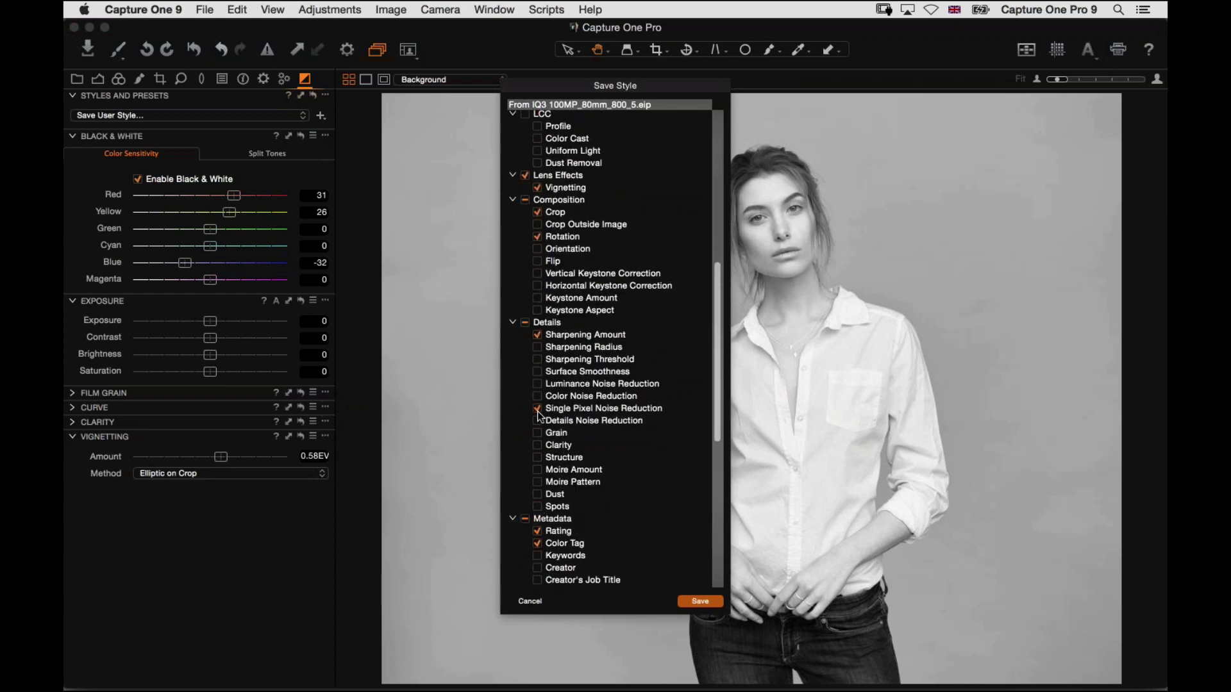
scroll(577, 333, "down", 4)
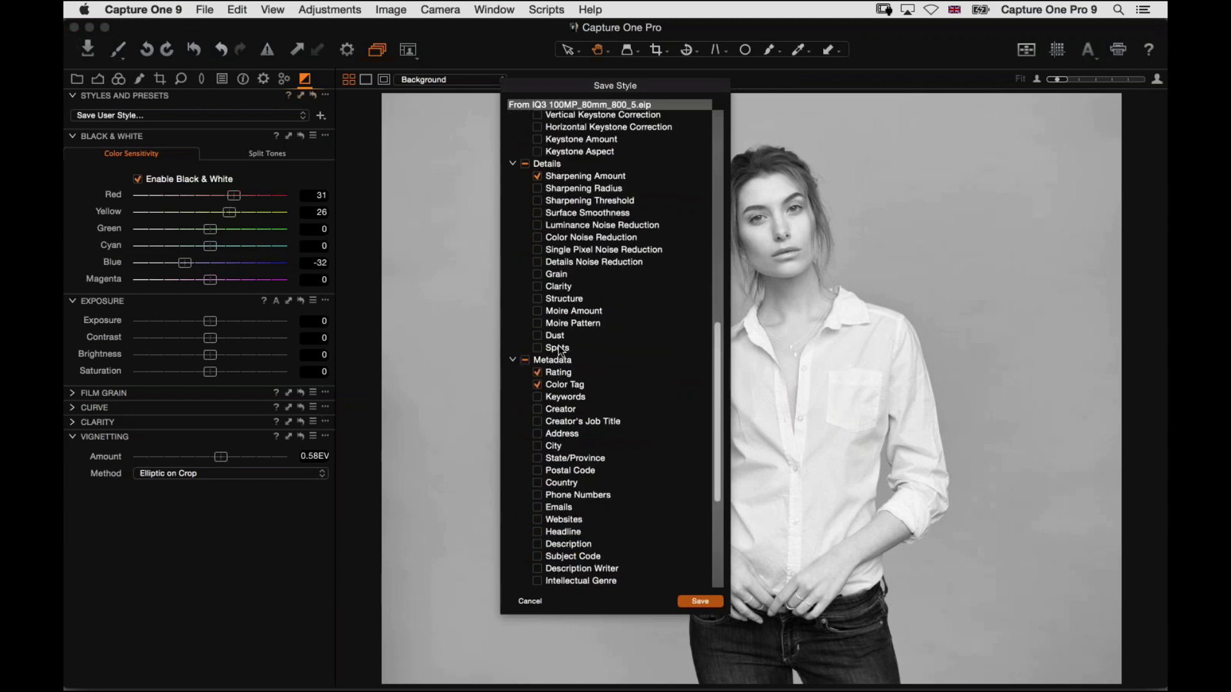
- Leave the Rating, Color Tag and Copyright Notice metadata out of the restarted style
left_click(537, 373)
left_click(537, 385)
scroll(627, 280, "down", 5)
left_click(537, 508)
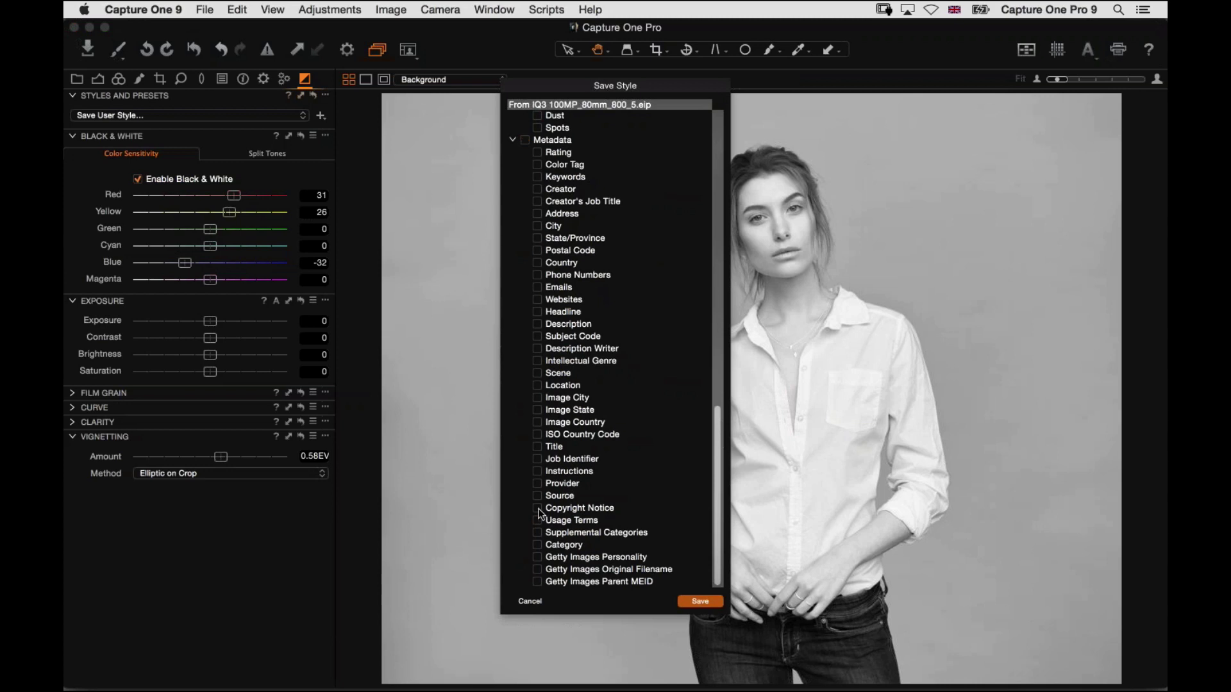
scroll(631, 286, "up", 15)
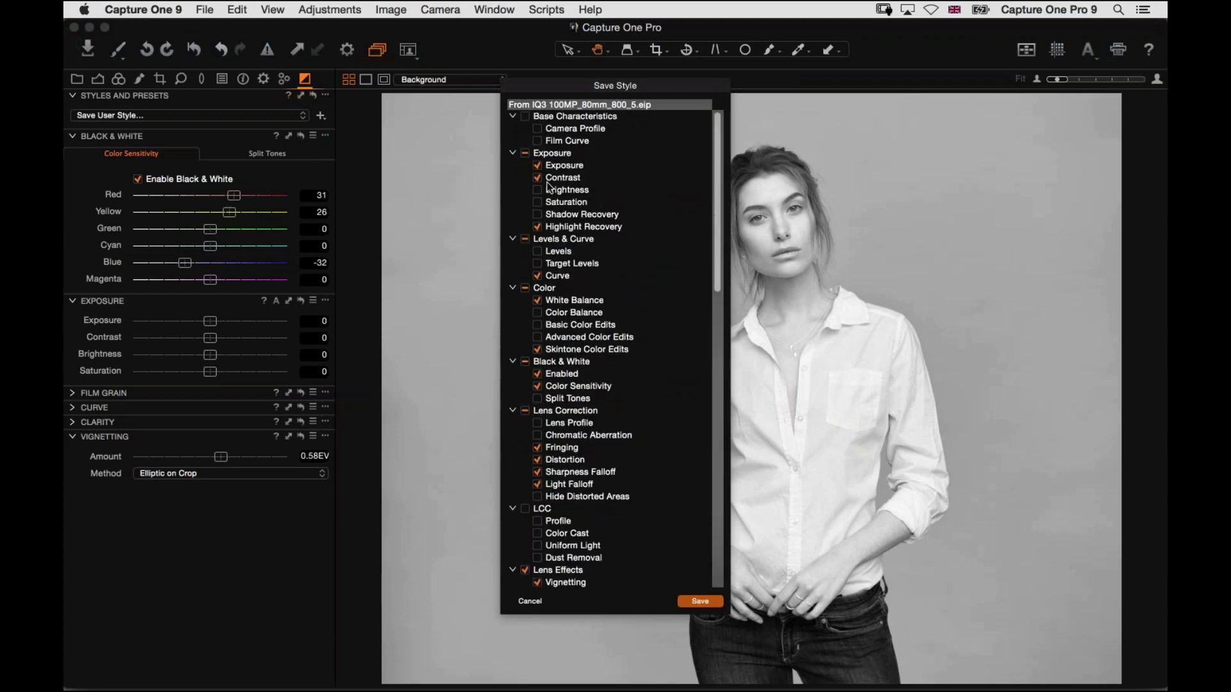
- Exclude Exposure, White Balance and Skintone Color Edits from the restarted style
left_click(537, 166)
scroll(552, 232, "down", 3)
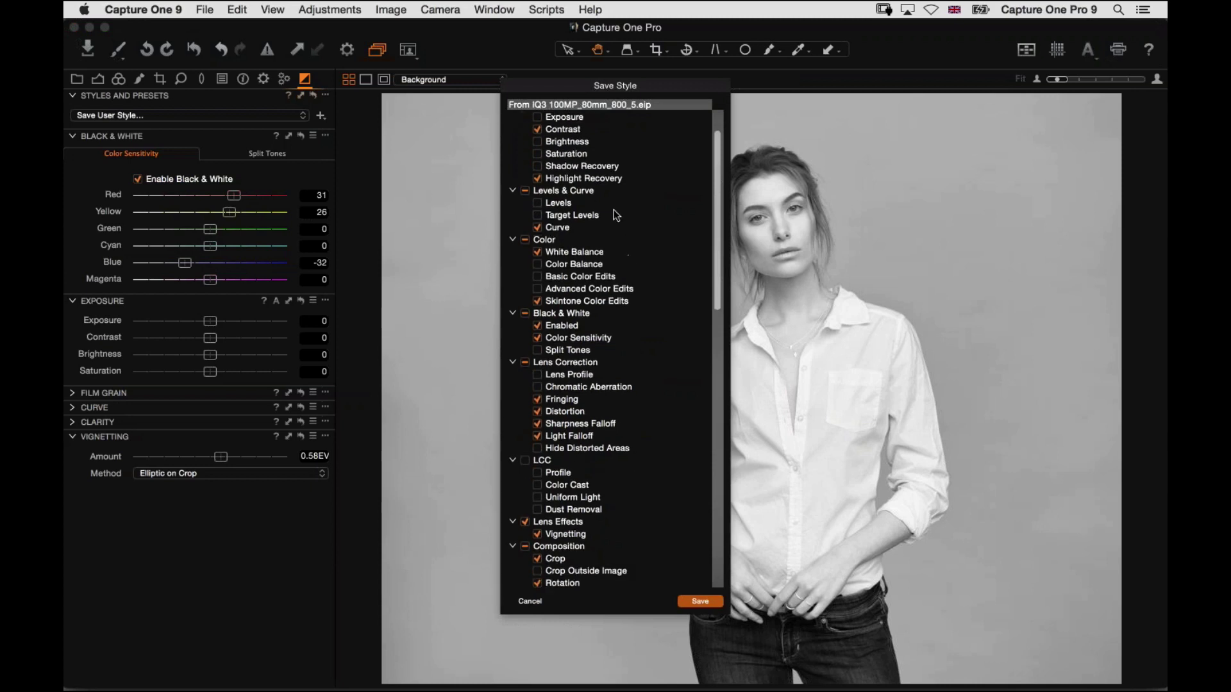
scroll(617, 215, "down", 3)
left_click(538, 212)
scroll(662, 226, "down", 3)
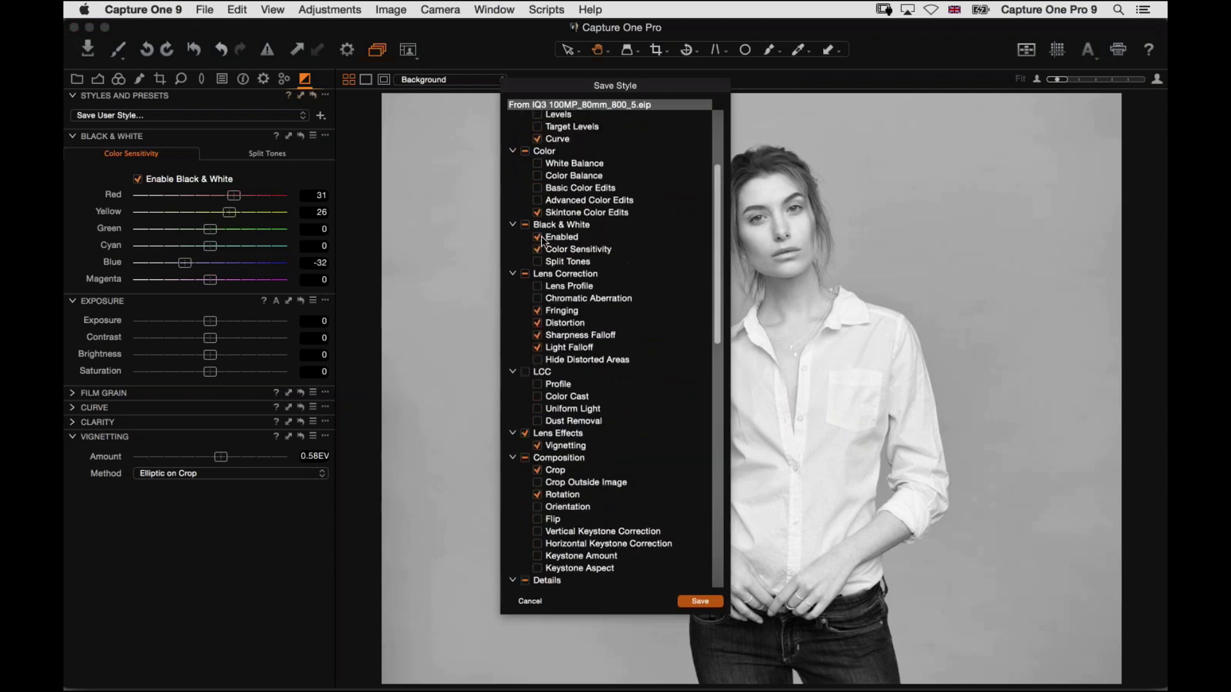
left_click(537, 212)
- Save the selected adjustments as a style named "My Black & white Portrait style" in the Styles folder
left_click(690, 604)
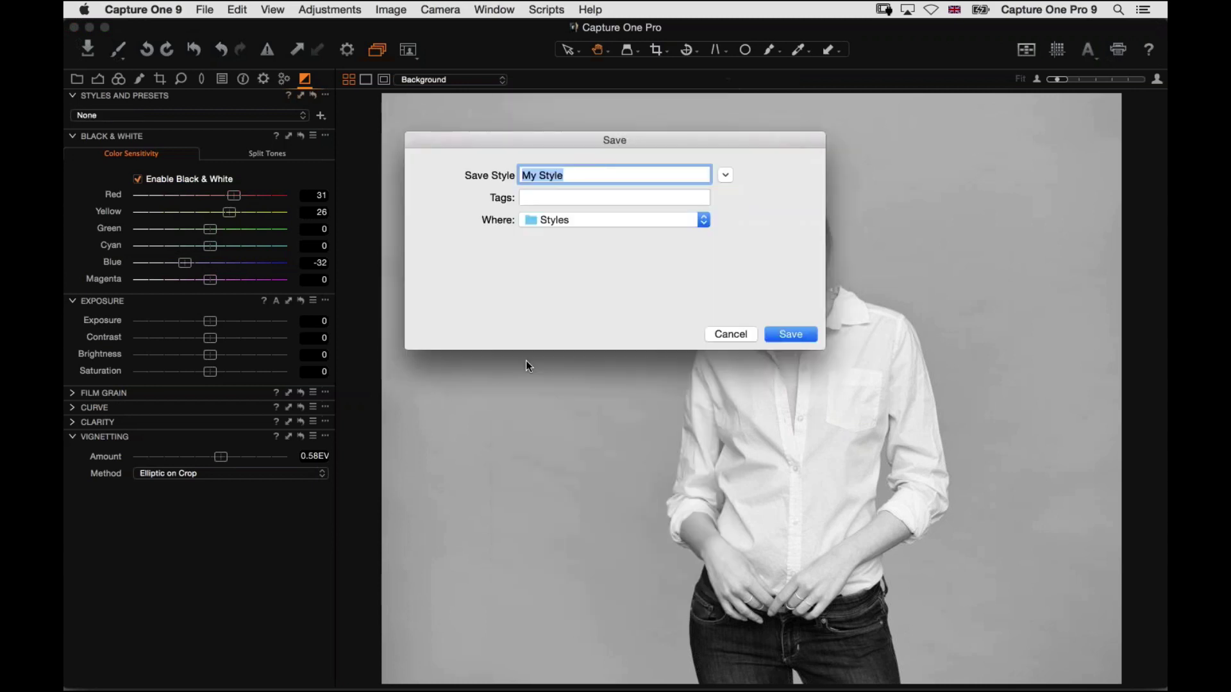
type("My Black a")
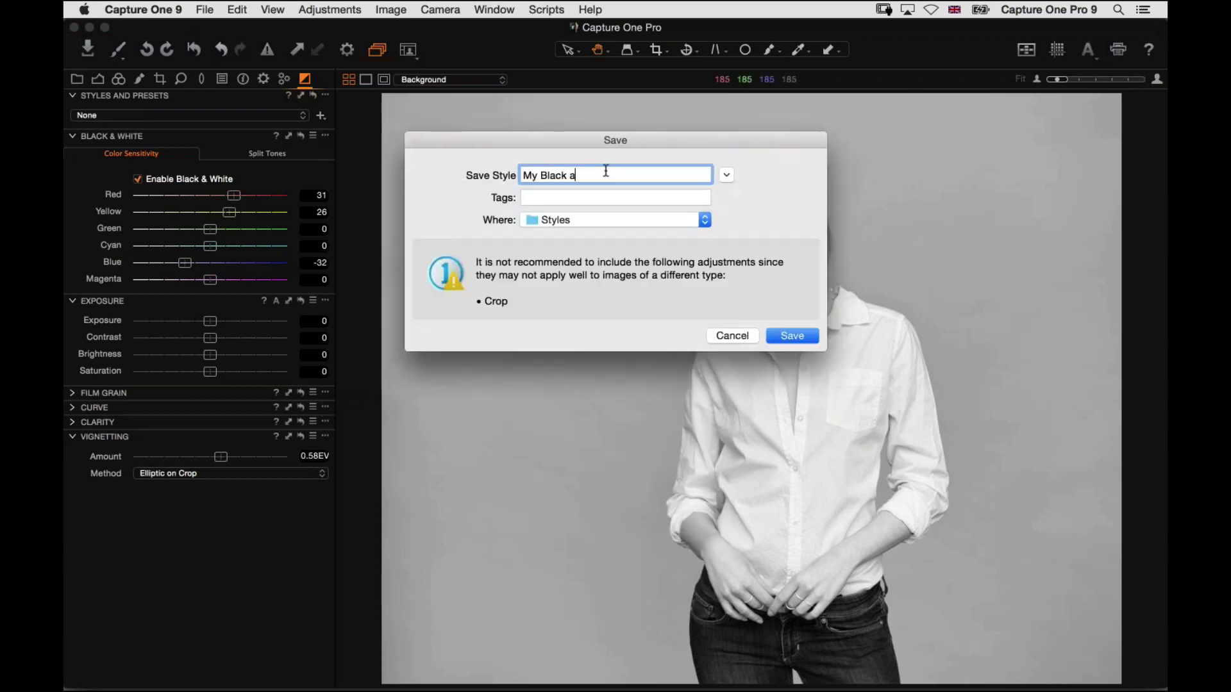
key("BackSpace")
type("& white Pot")
key("BackSpace")
type("rtrait style")
left_click(791, 334)
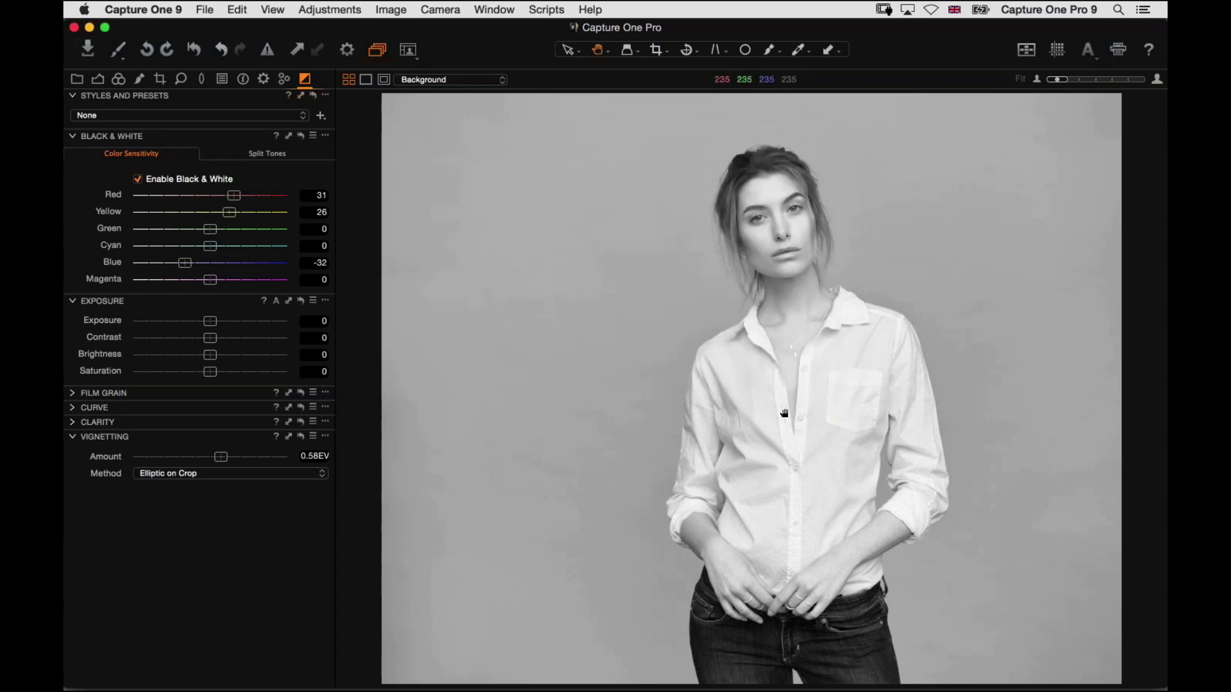
- Show the browser, select color variant 3 of IQ3 100MP_120mm_800_4.eip, and hide the browser again
key("super+b")
scroll(642, 580, "right", 3)
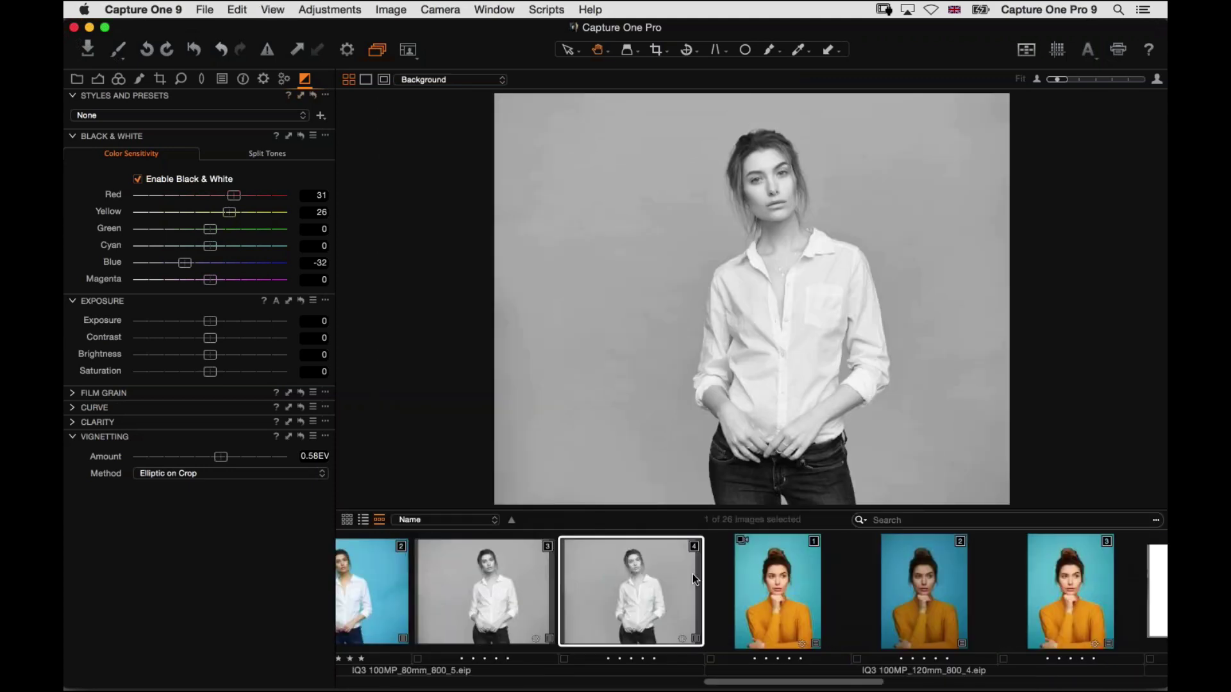
scroll(693, 575, "right", 3)
left_click(857, 611)
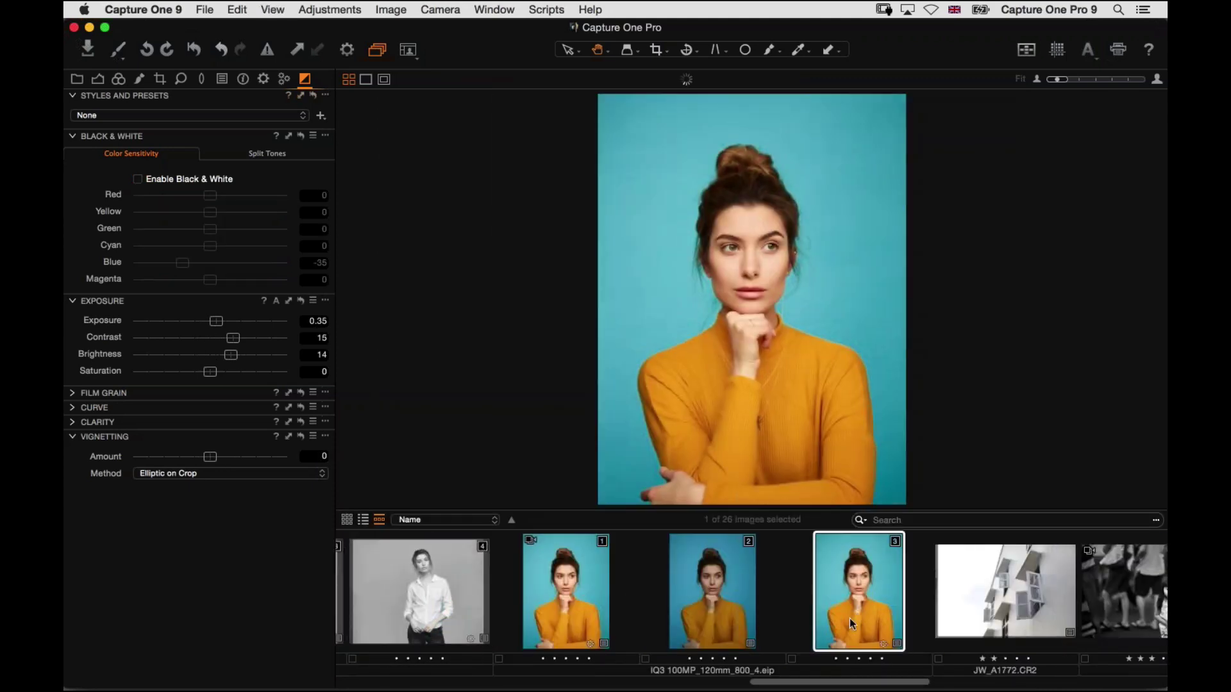
key("super+b")
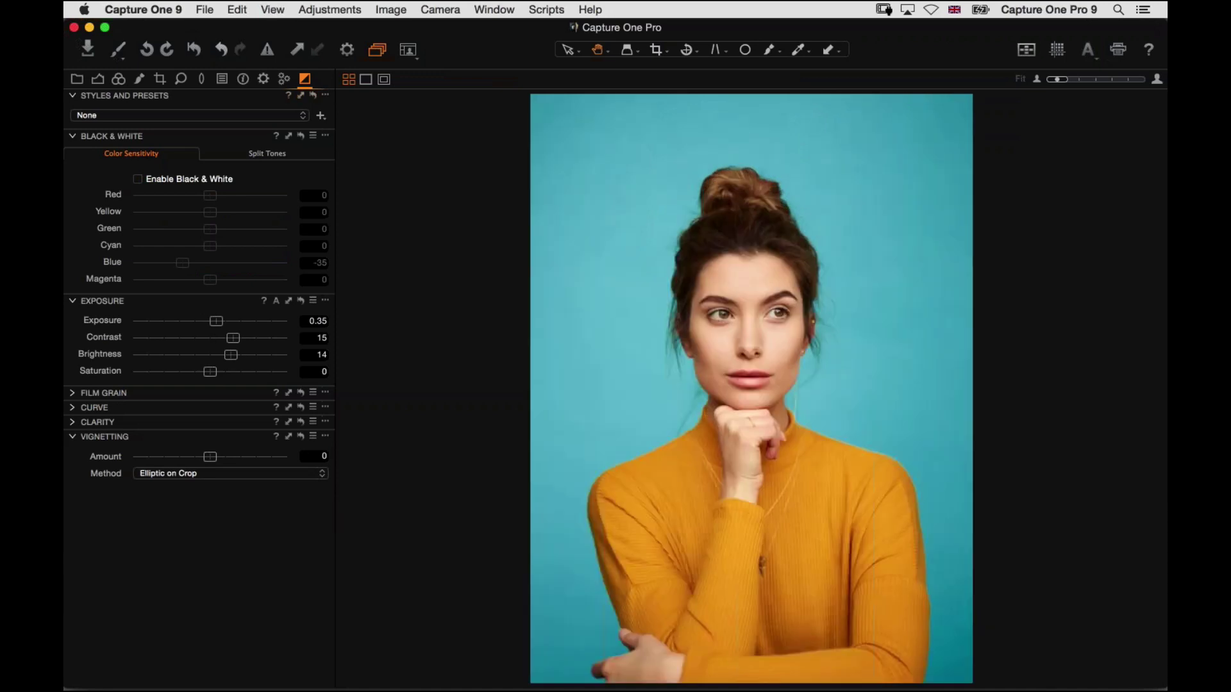
- Apply the user style "My Black & white Portrait style" to the portrait
left_click(181, 116)
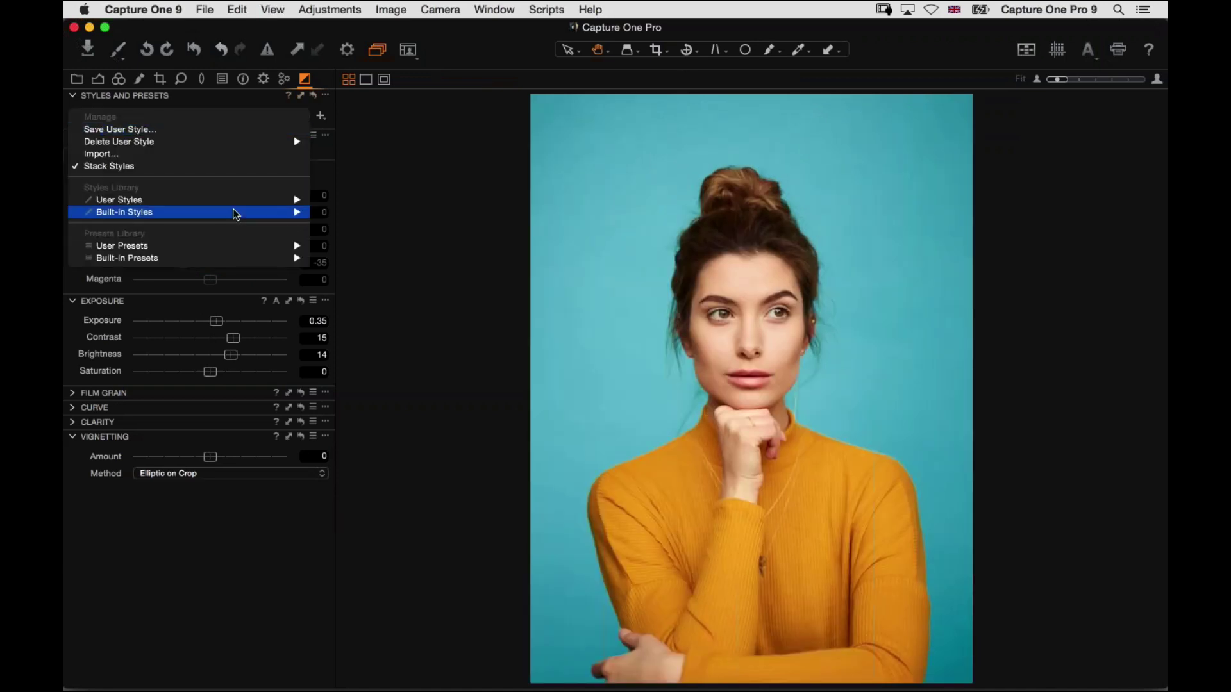
mouse_move(234, 210)
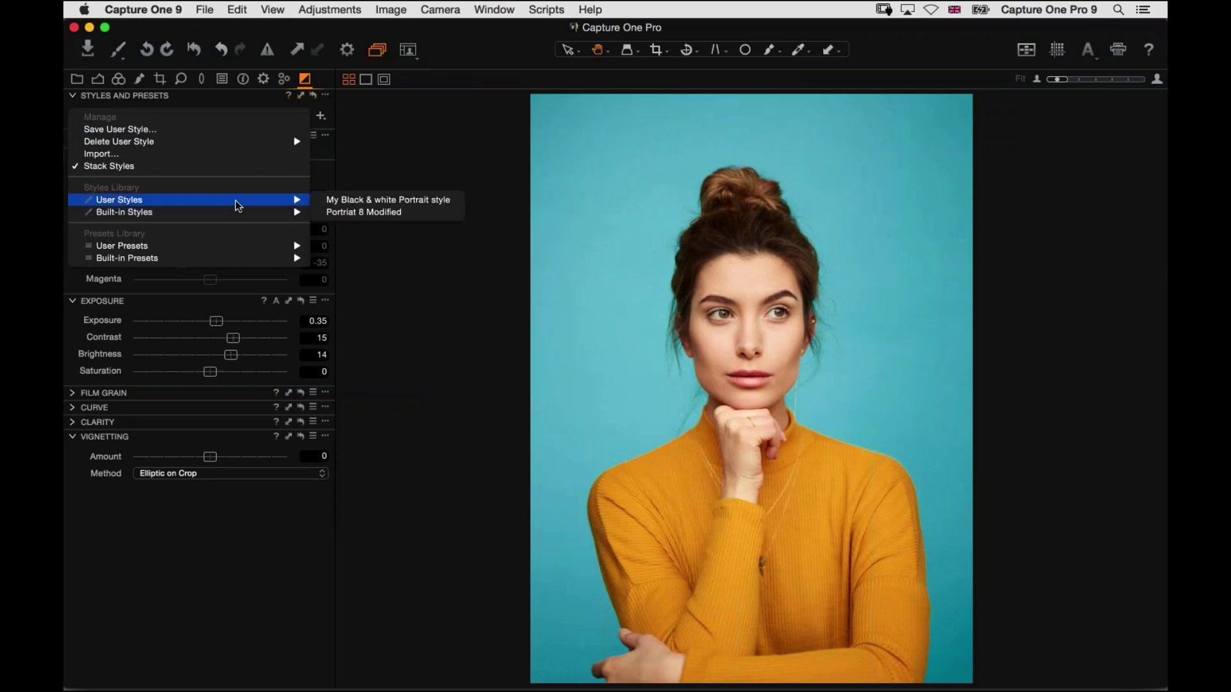
left_click(367, 201)
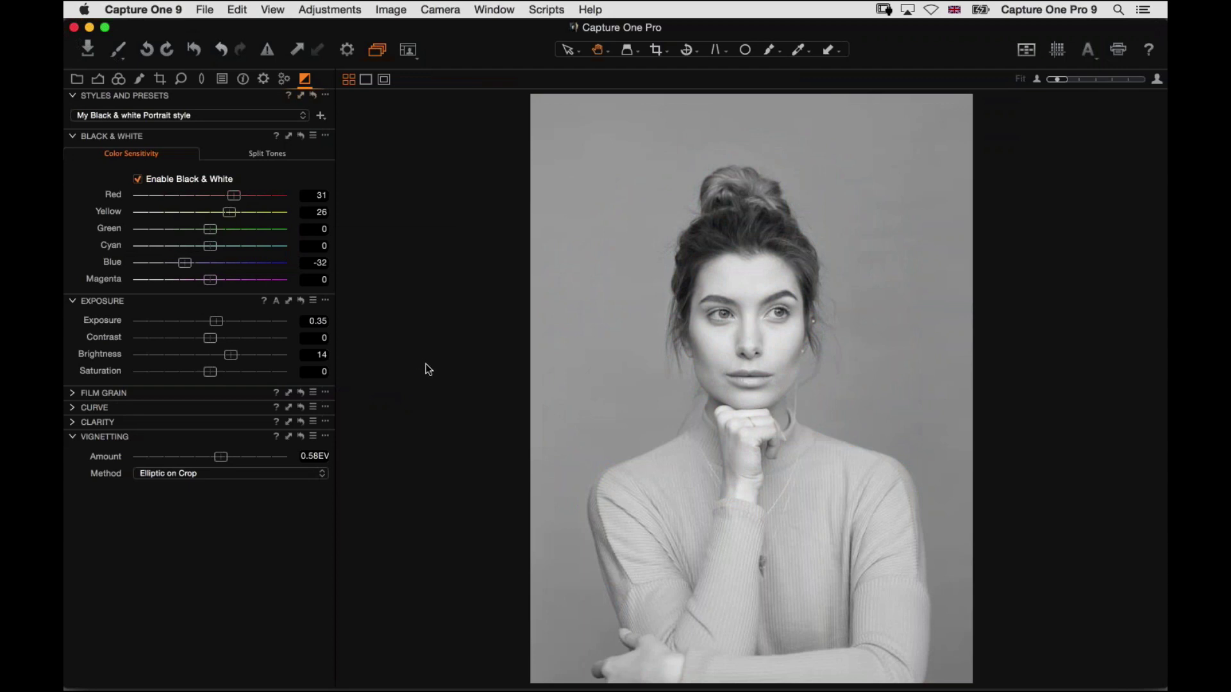
- Remove the applied "My Black & white Portrait style" from the portrait without deleting the saved style
left_click(204, 120)
mouse_move(215, 142)
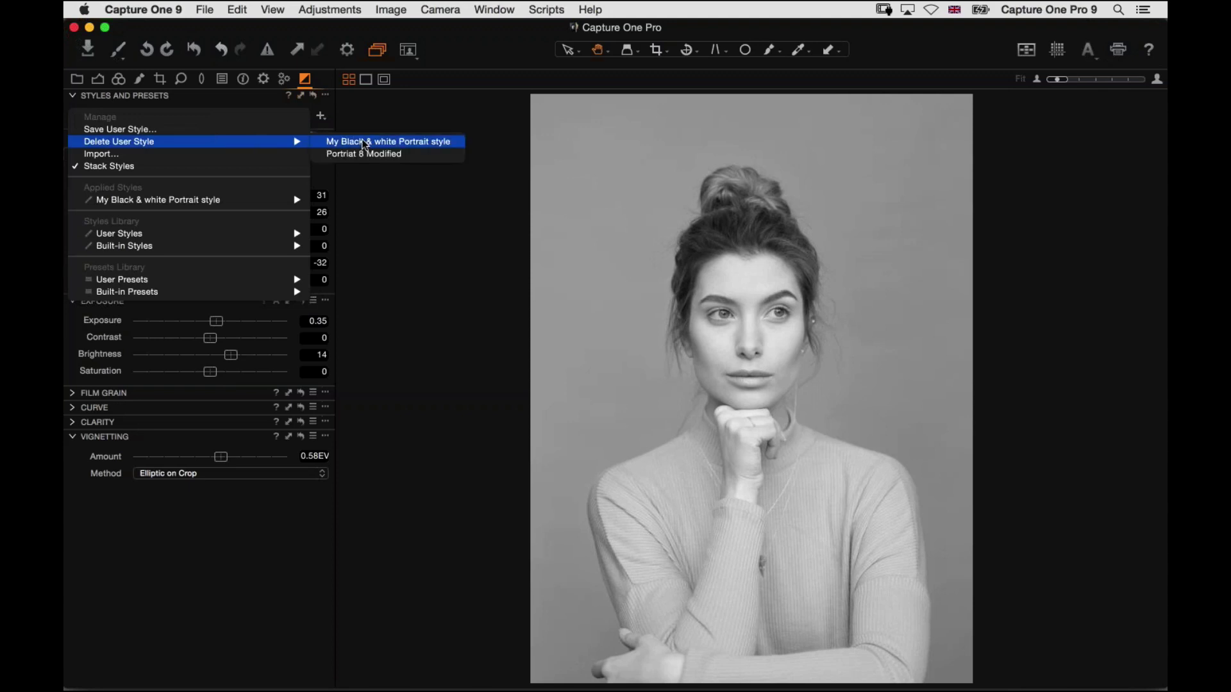
mouse_move(248, 199)
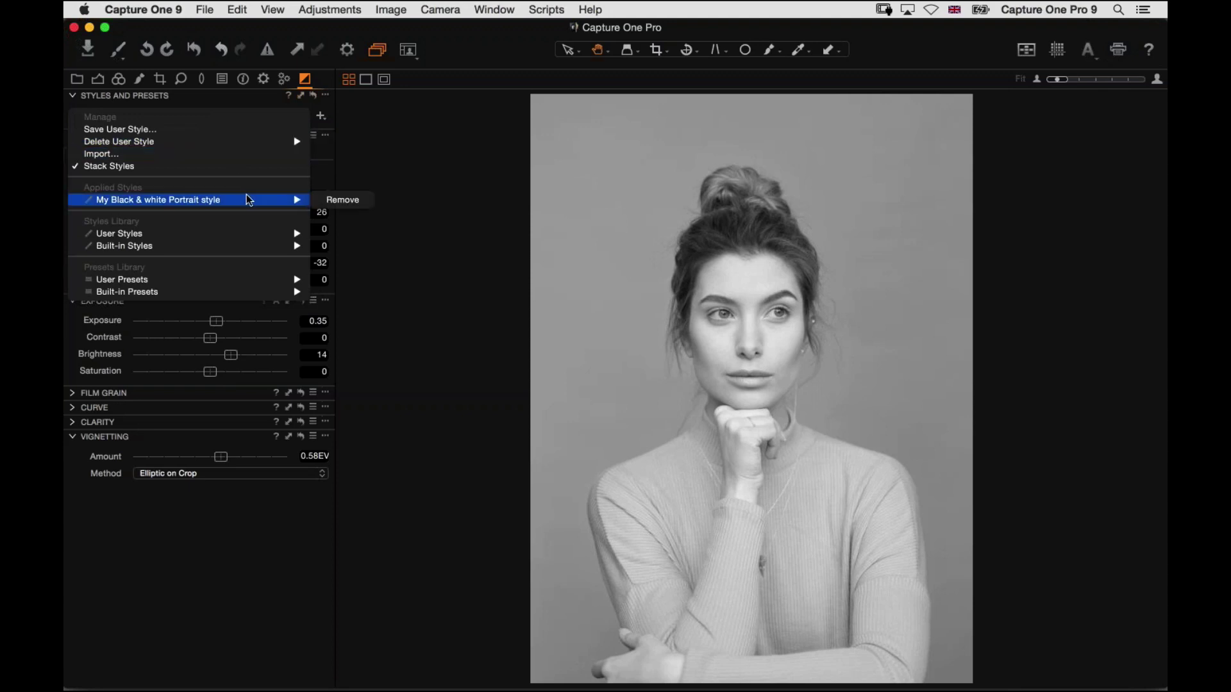
left_click(352, 201)
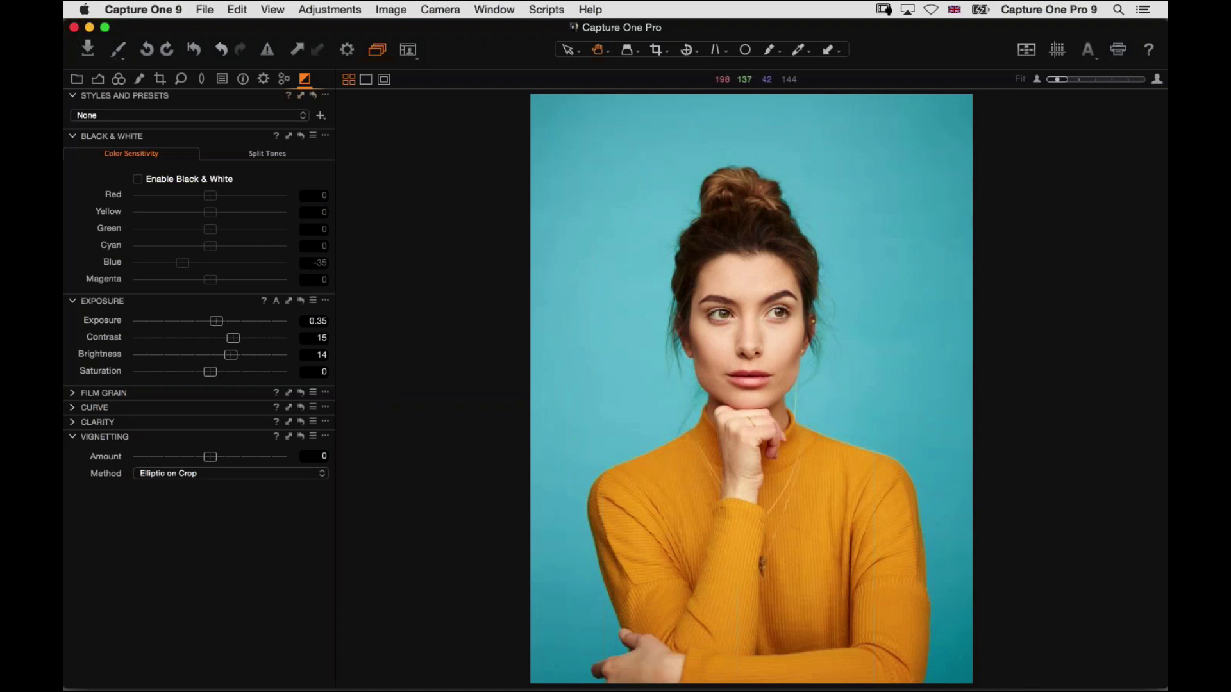
- Reset Black & White, try Red 26, Yellow -13, Green 25, Cyan -8, Blue 12 and Magenta 23, and reset the tool again
left_click(140, 179)
left_click(300, 135)
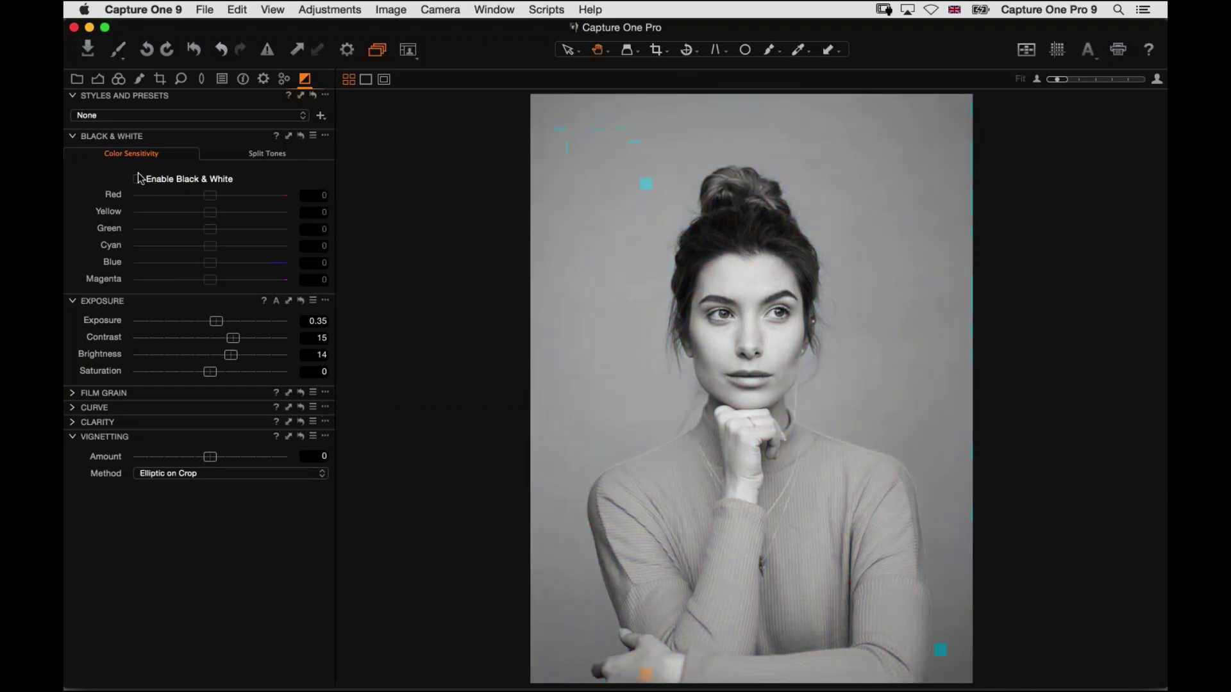
left_click(138, 180)
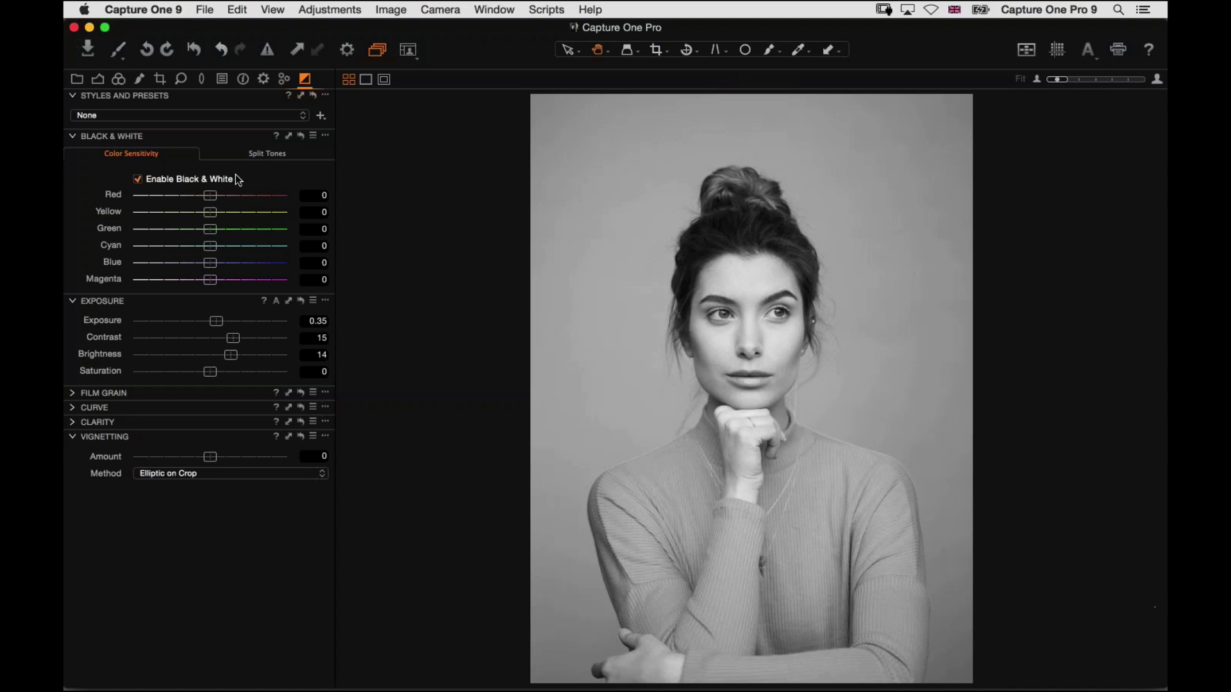
left_click_drag(217, 195, 219, 263)
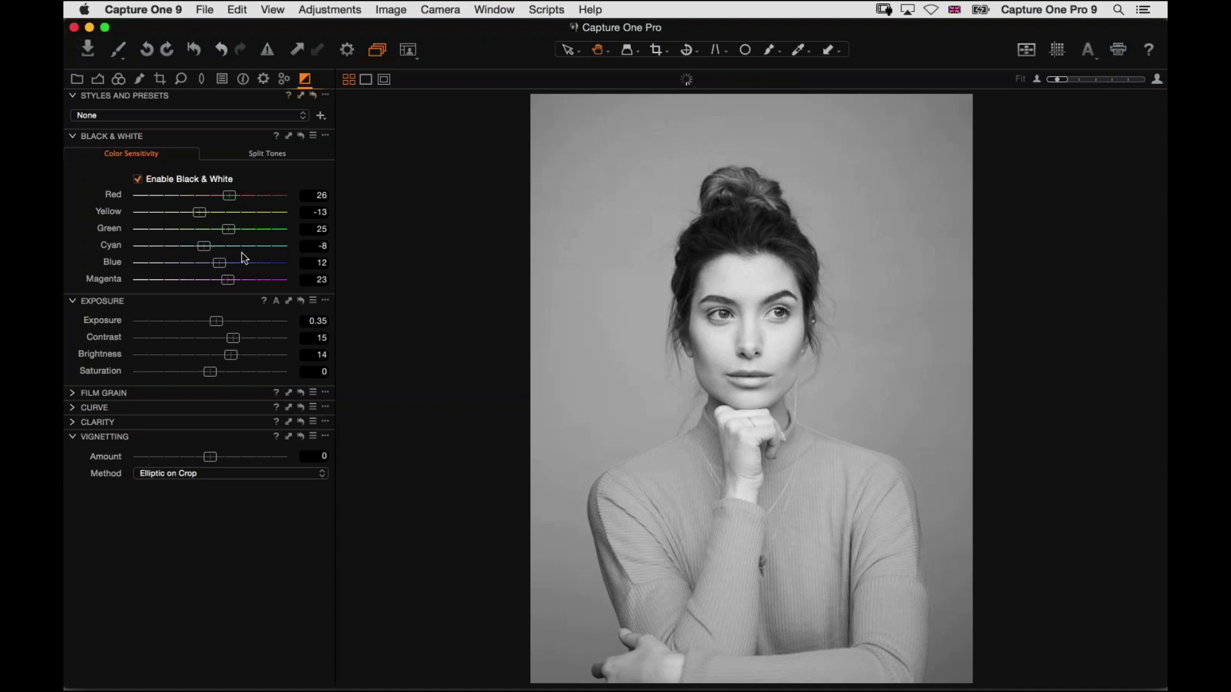
left_click(301, 140)
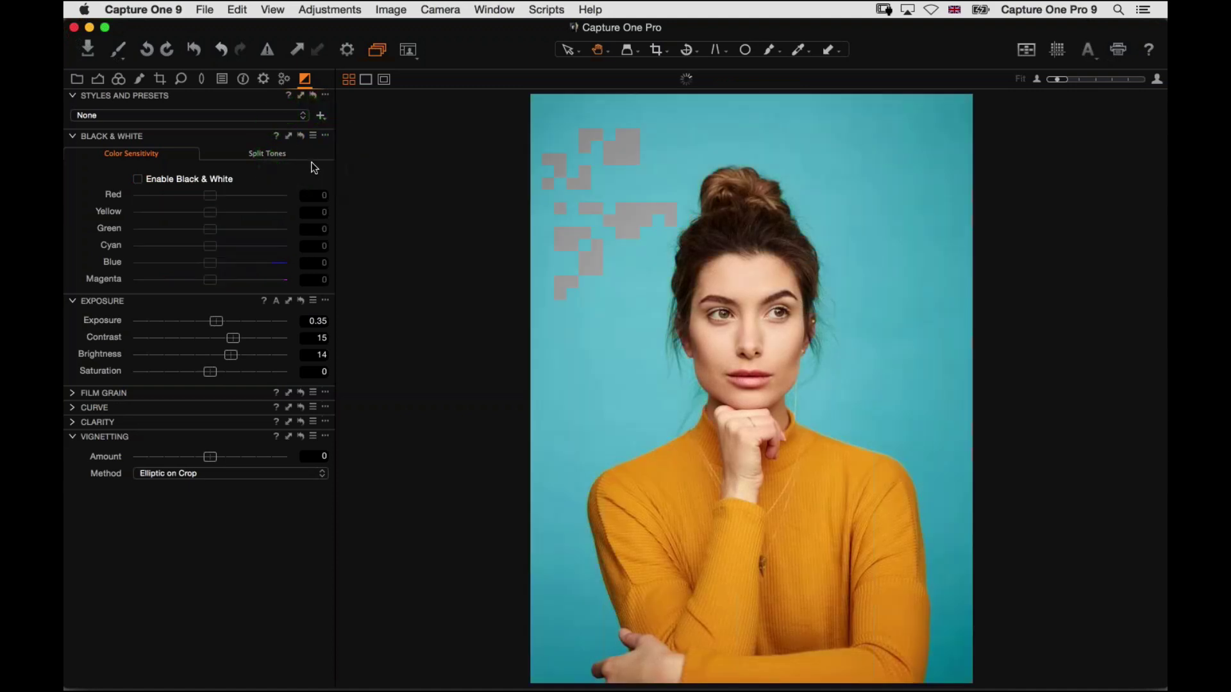
- Enable Black & White and set Red 31, Yellow -23, Green 38, Cyan -24, Blue -32 and Magenta -28
left_click(170, 180)
left_click_drag(212, 195, 240, 229)
left_click_drag(210, 246, 186, 263)
left_click_drag(210, 280, 188, 280)
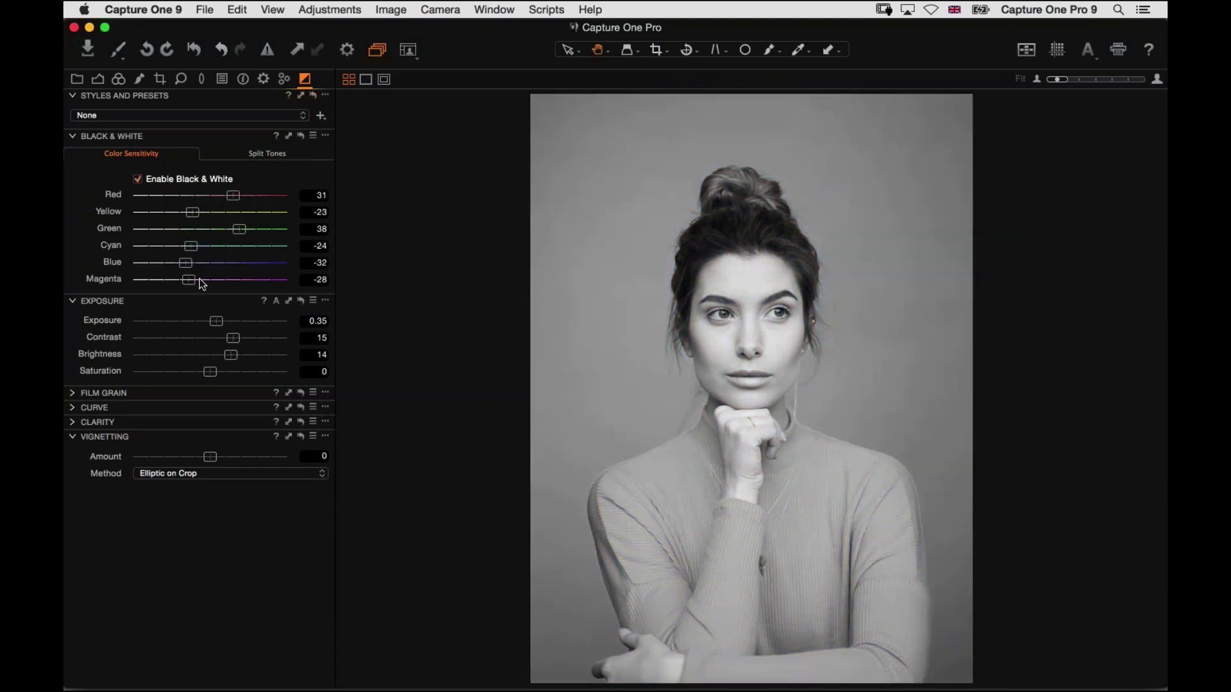
- Compare the color sensitivity mix with the defaults by repeatedly resetting and restoring it, and leave the Black & White tool reset
left_click(299, 136)
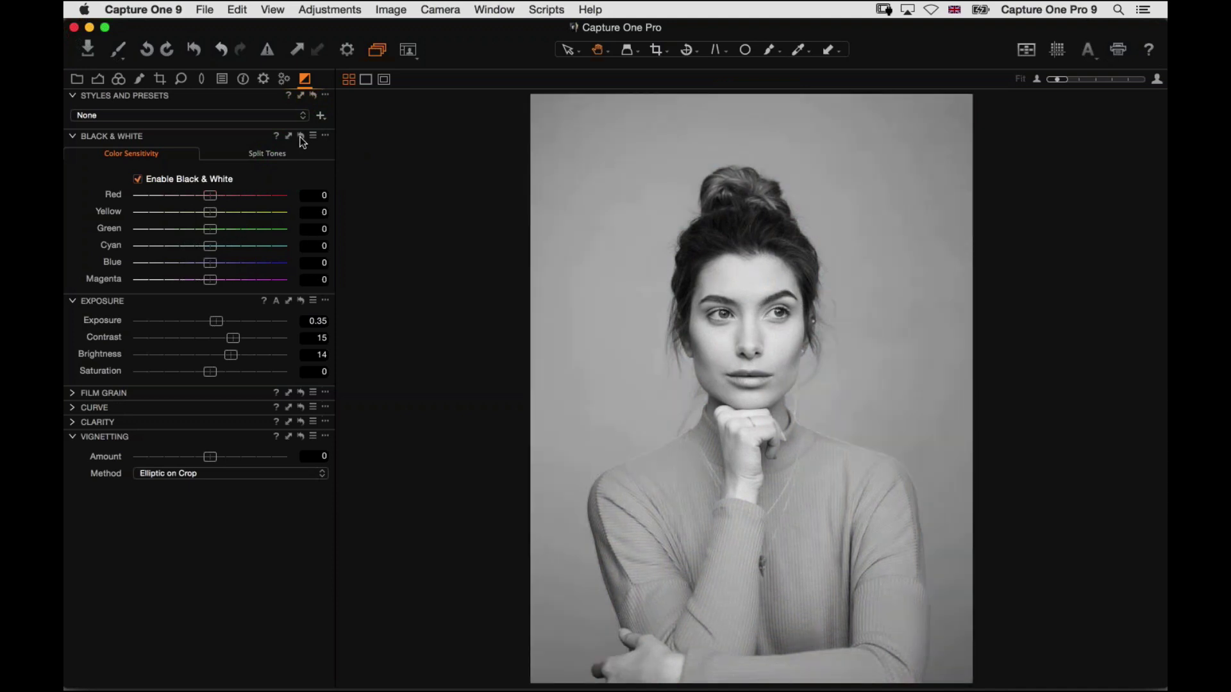
key("super+z")
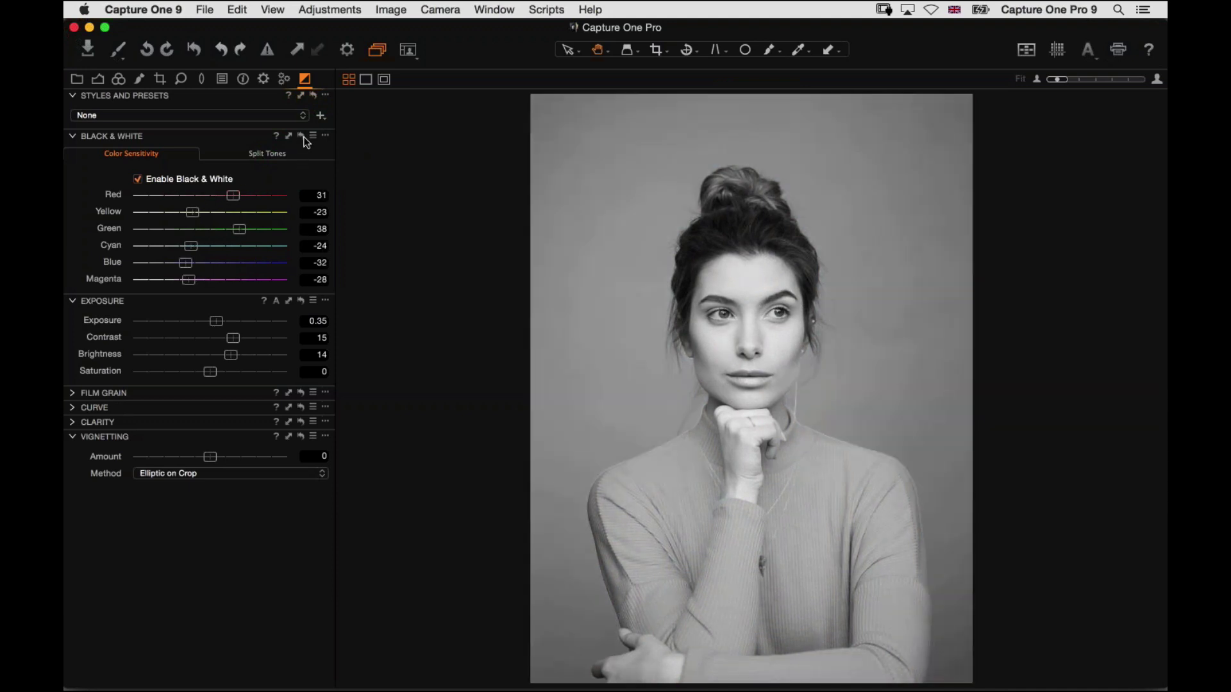
left_click(303, 137)
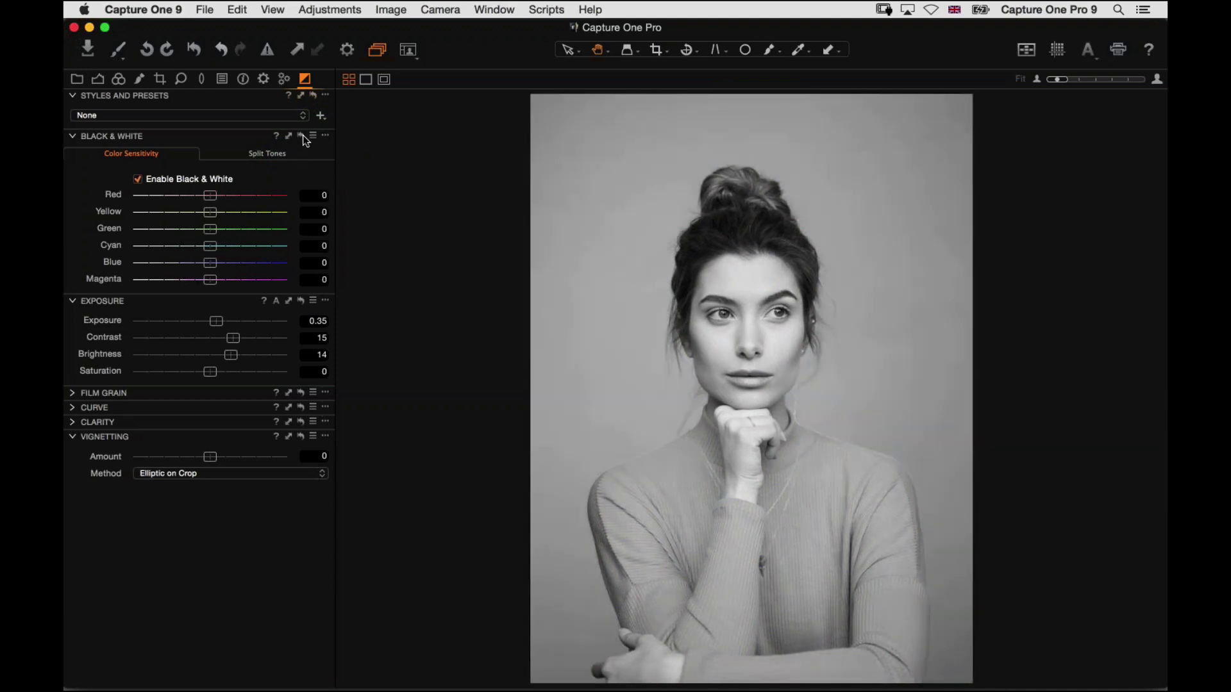
key("super+z")
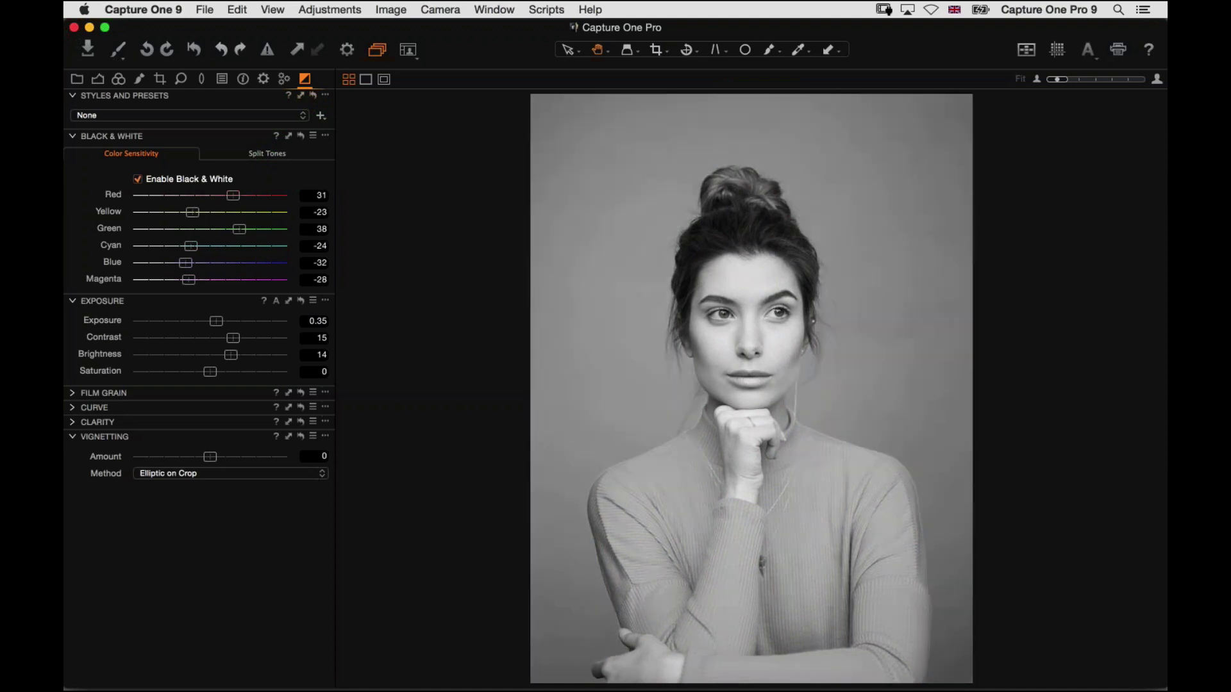
left_click(302, 137)
key("super+z")
left_click(302, 136)
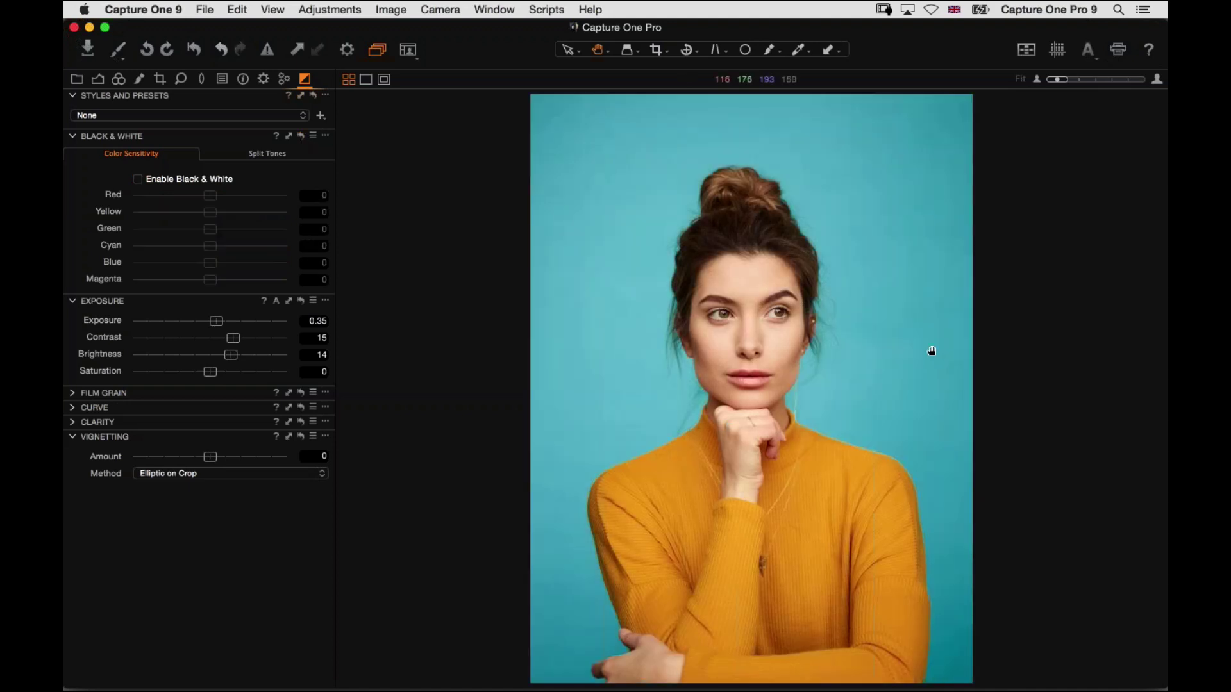
- Show the browser, view color variant 1 of the portrait, return to variant 3, and hide the browser
key("super+b")
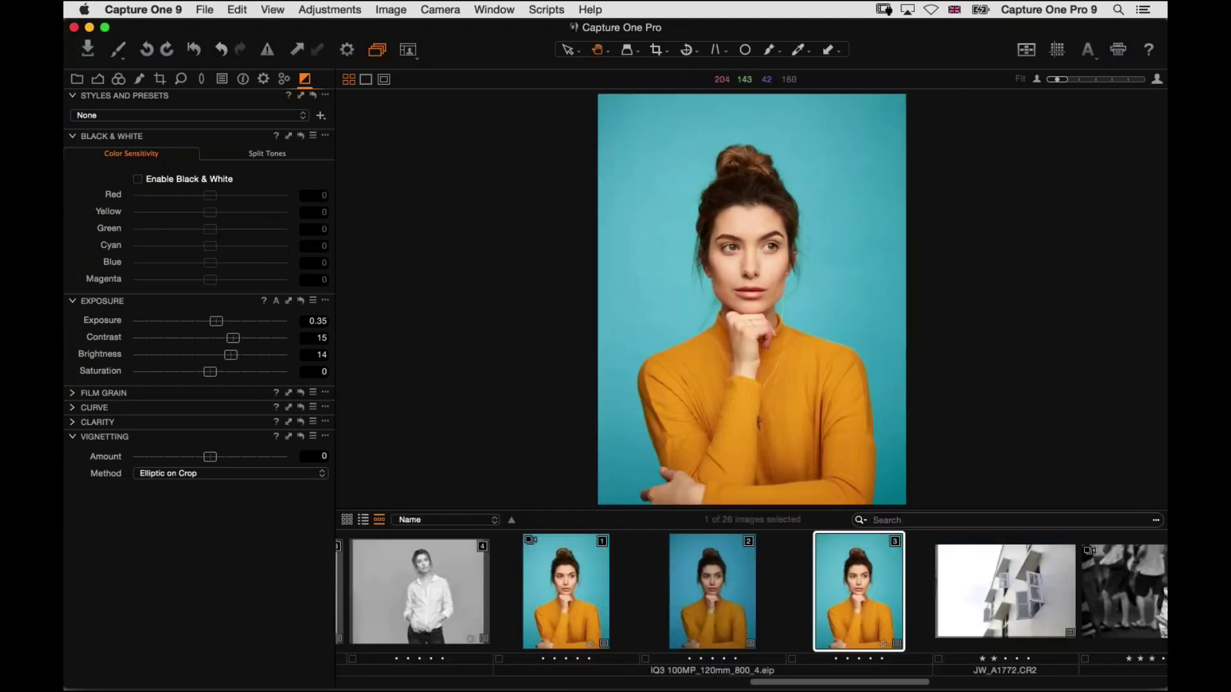
left_click(584, 604)
left_click(887, 575)
key("super+b")
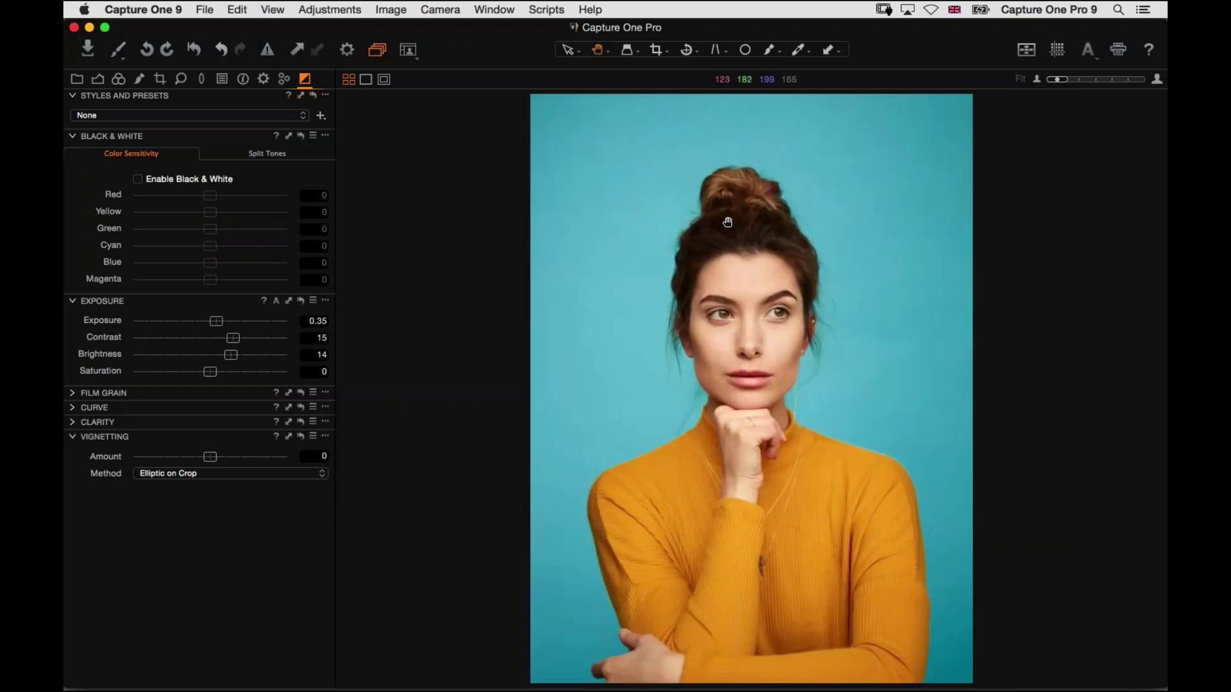
- Open the Color Editor's Advanced mode and compare the portrait with the light blue color correction off and on
left_click(142, 82)
left_click(120, 80)
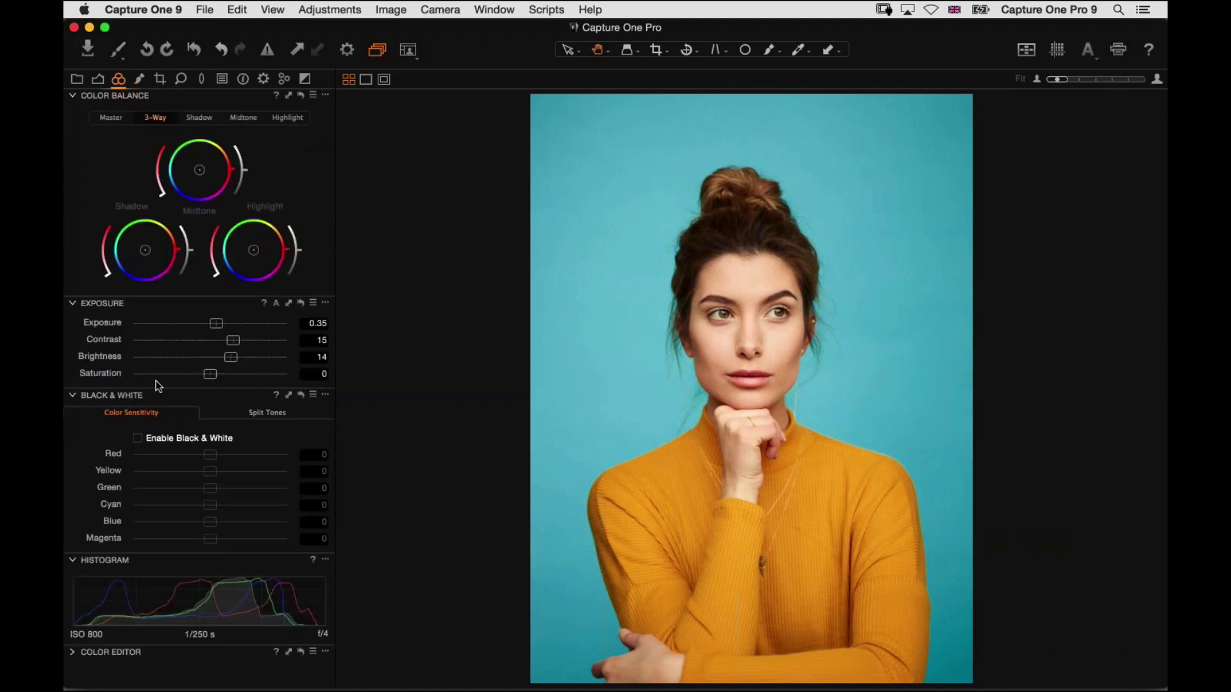
left_click(74, 654)
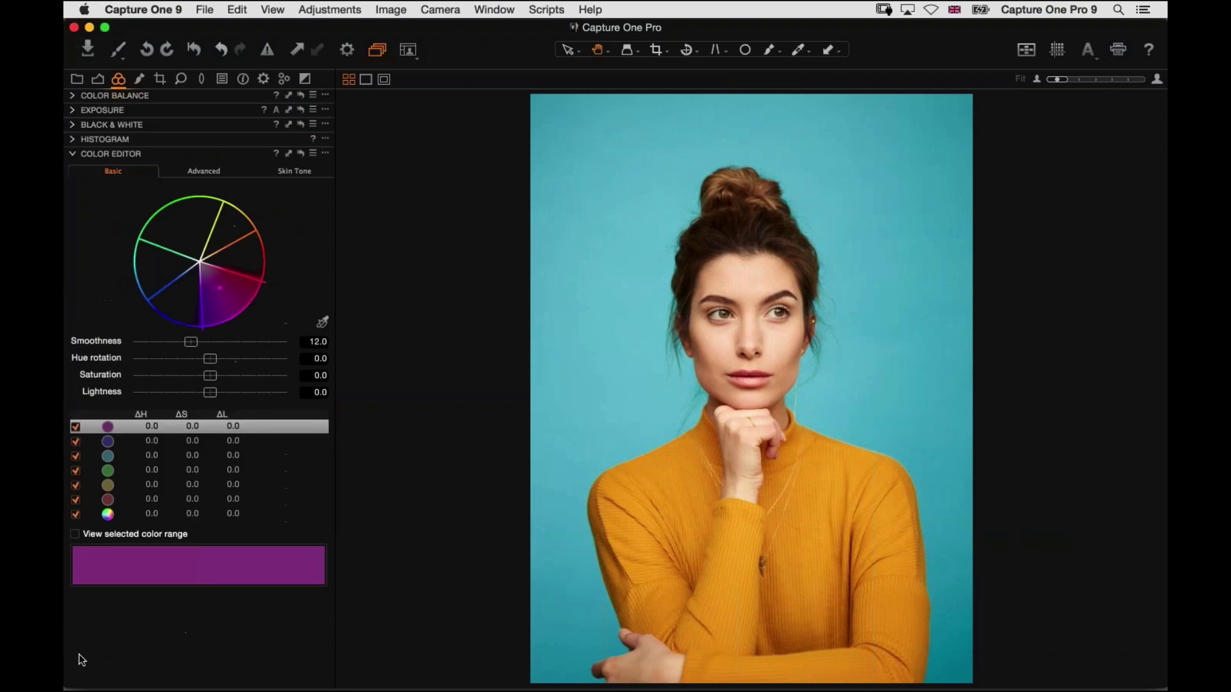
left_click(206, 172)
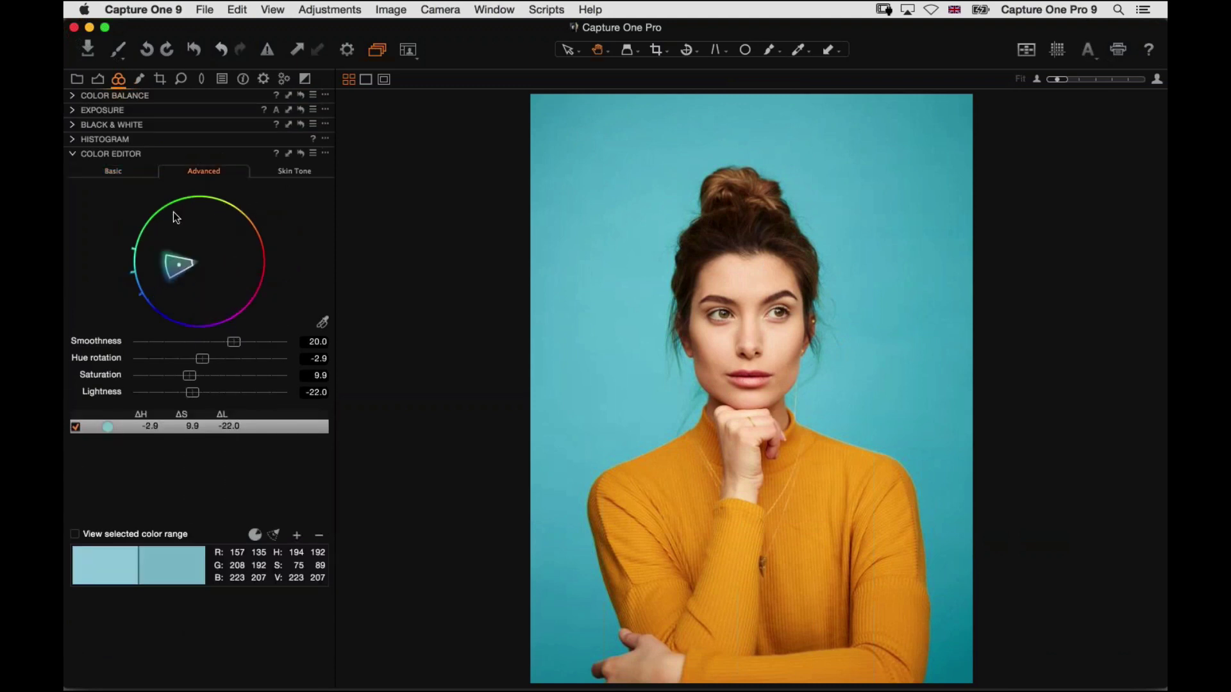
left_click(75, 427)
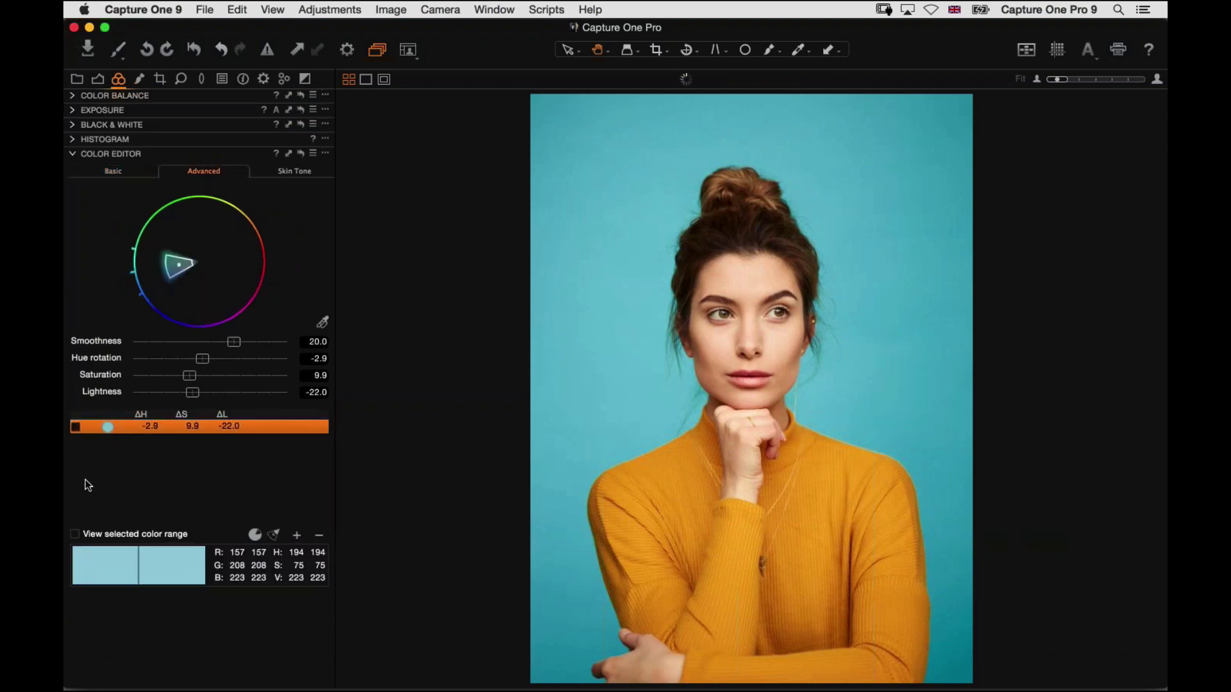
left_click(76, 428)
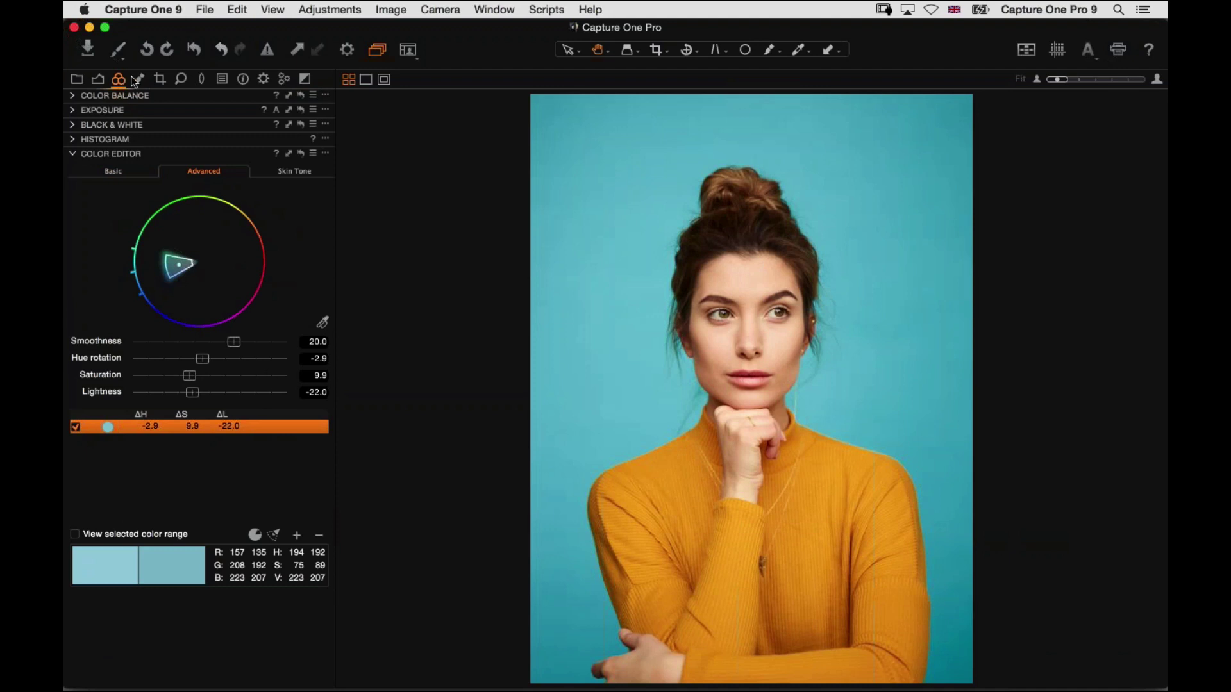
- Enable Black & White and lower the Blue color sensitivity to -36
left_click(305, 78)
left_click(138, 179)
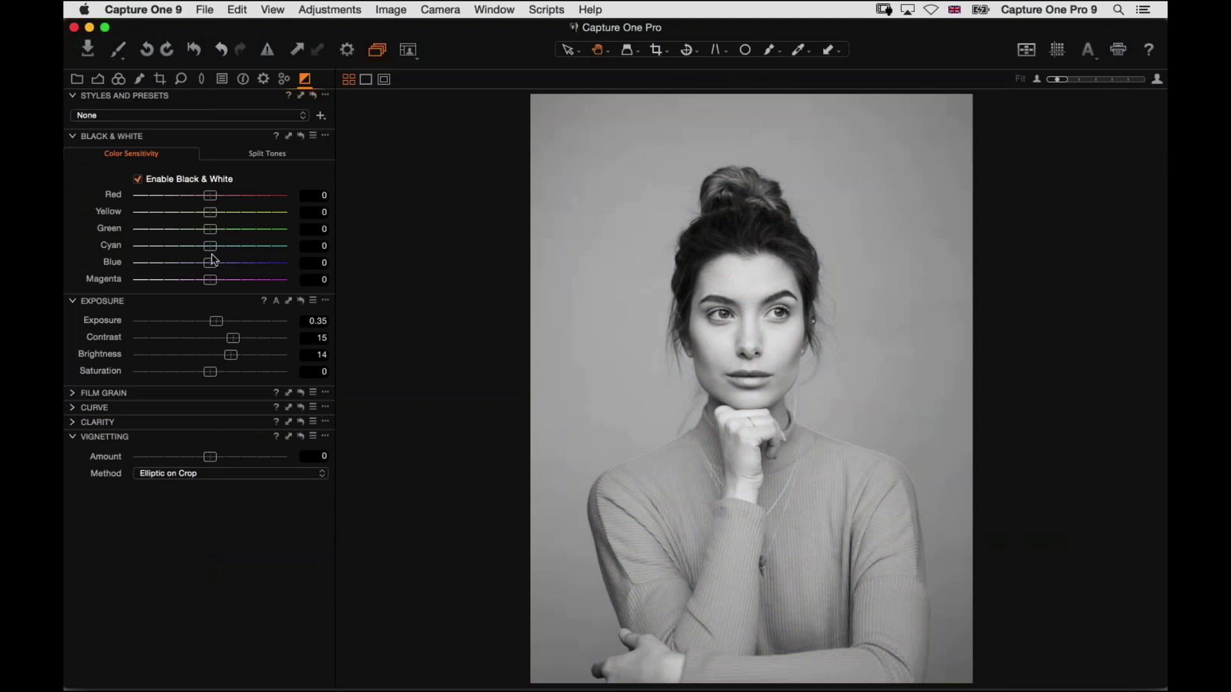
left_click_drag(211, 265, 182, 264)
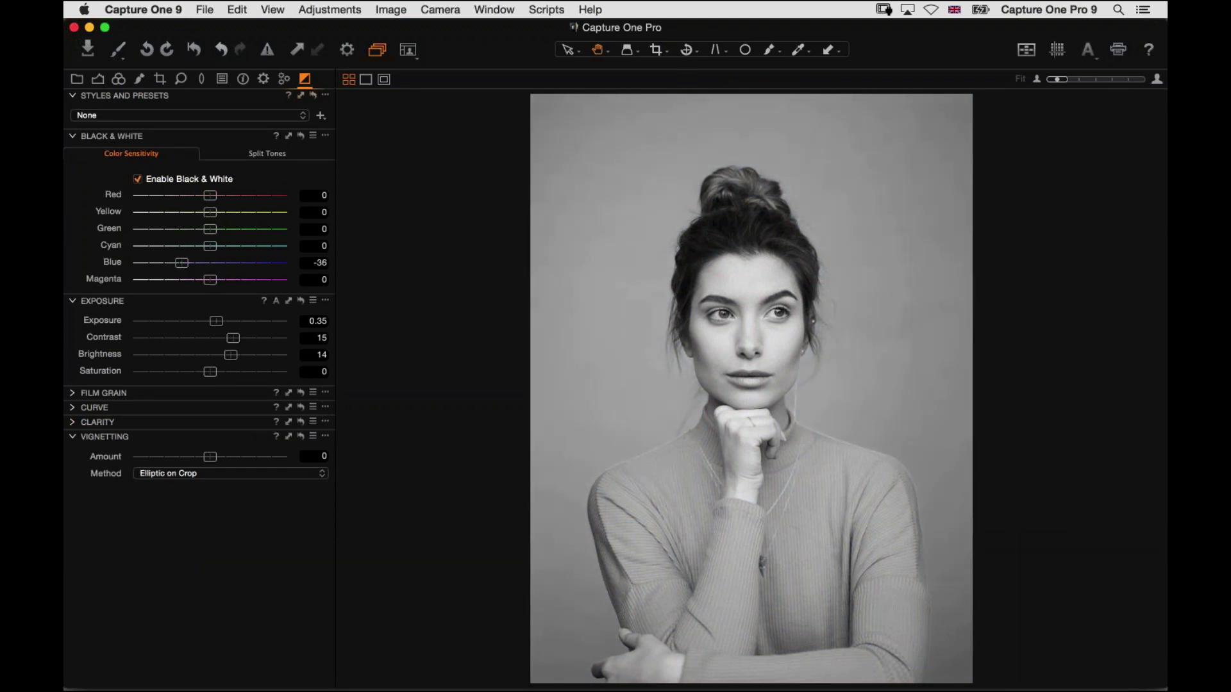
- Inspect the edge between sweater and background at 100% and switch off the light blue correction in the Color Editor
left_click(657, 453)
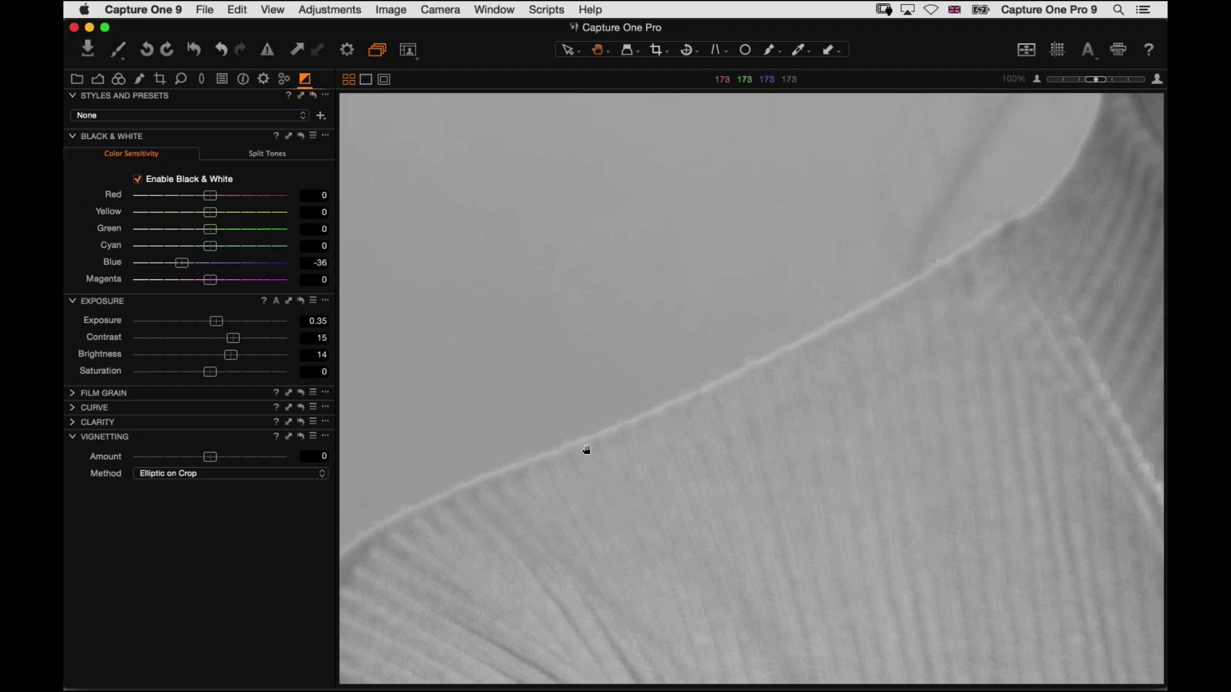
left_click(119, 78)
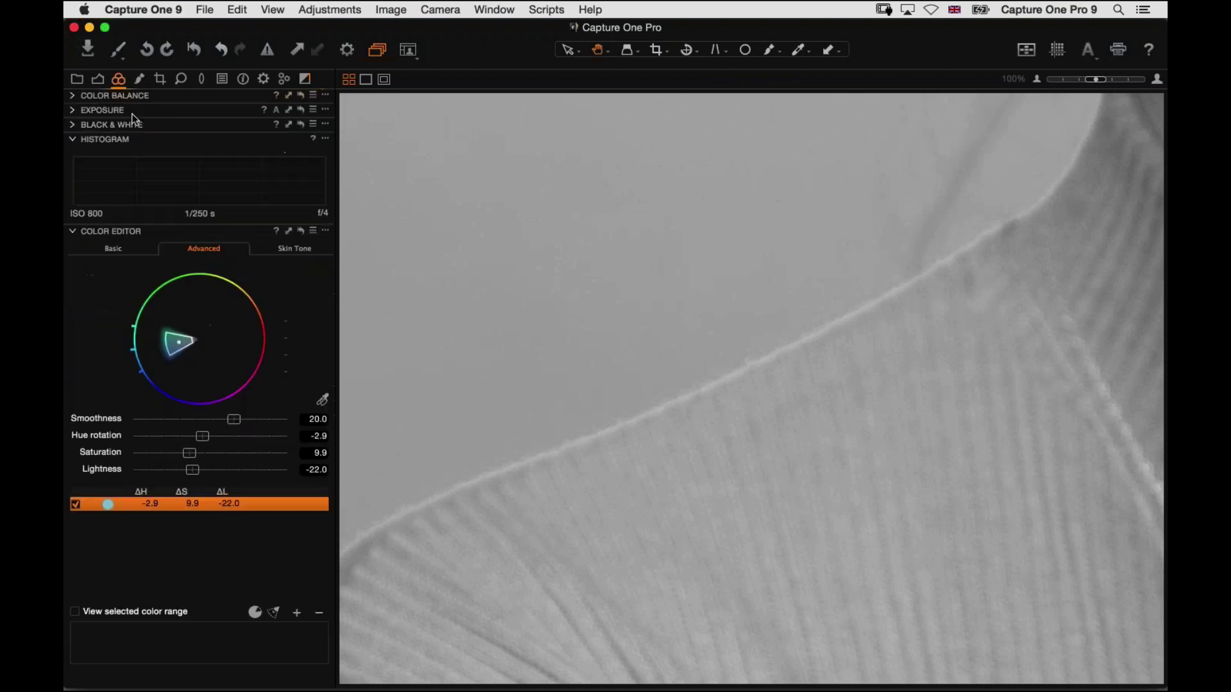
left_click(75, 506)
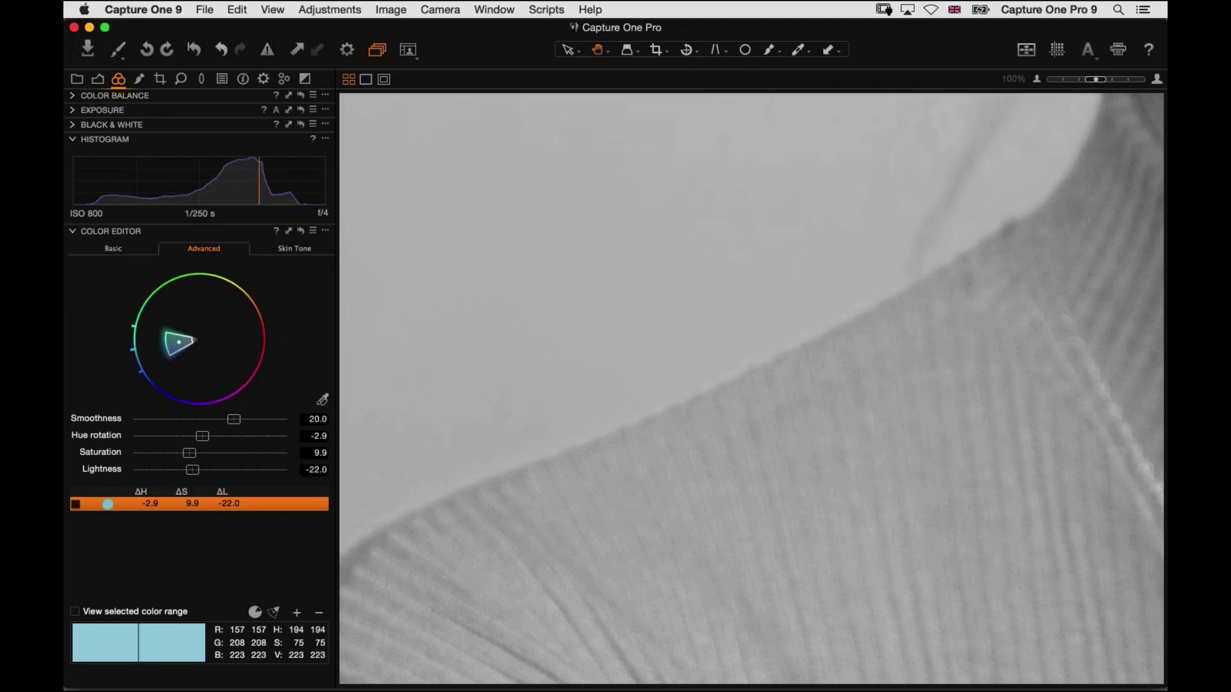
- Lower the Black & White Blue sensitivity to -57, view the whole portrait, and lower it further to -71
left_click(306, 78)
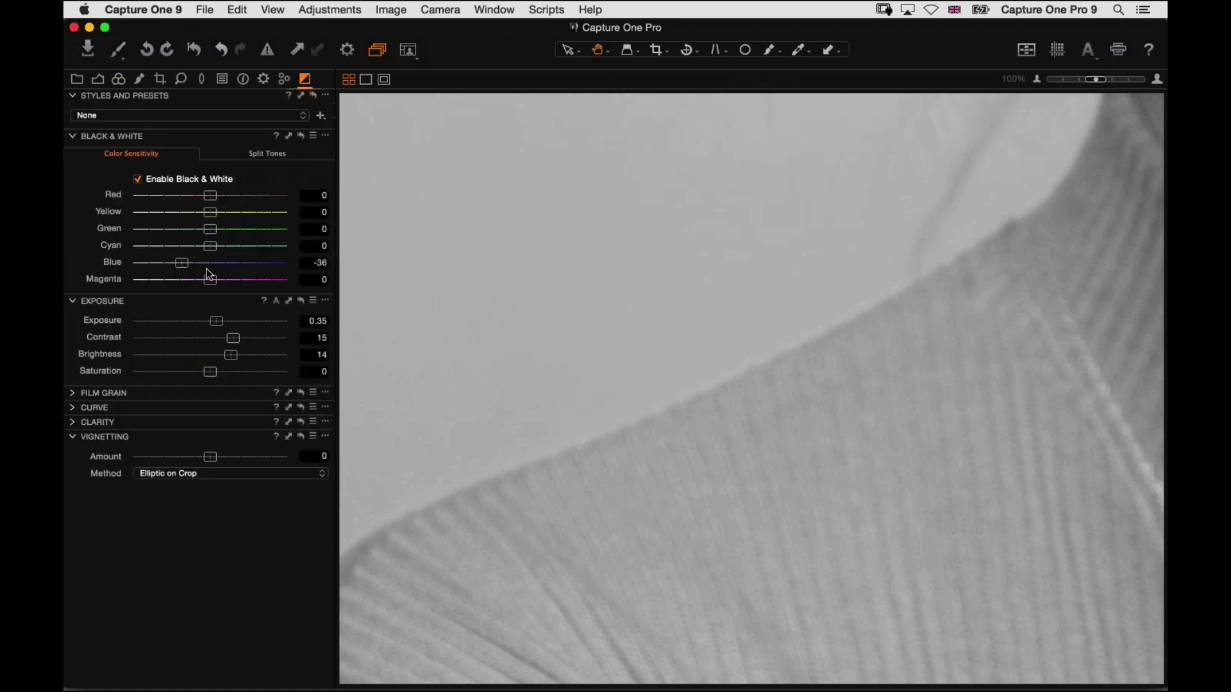
mouse_move(186, 270)
left_mouse_down()
mouse_move(206, 271)
mouse_move(167, 271)
left_mouse_up()
left_click(599, 314)
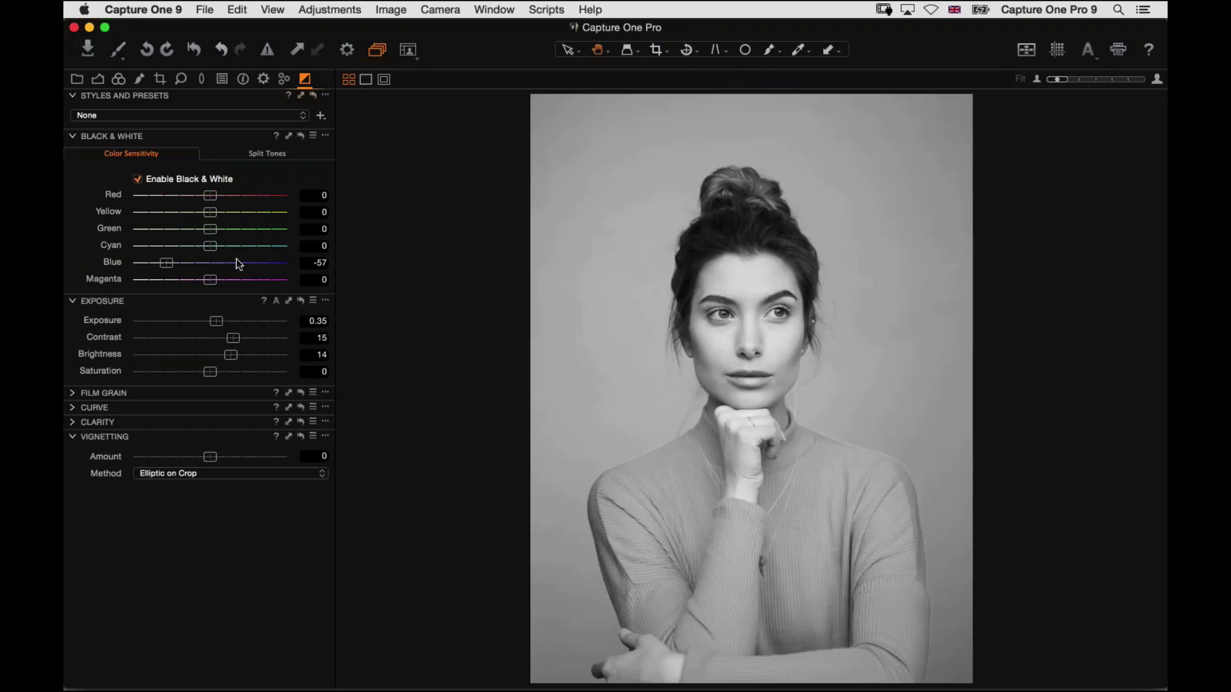
left_click_drag(166, 263, 156, 263)
- Try a Red color sensitivity of -90 and reset it to 0
left_click_drag(210, 195, 149, 209)
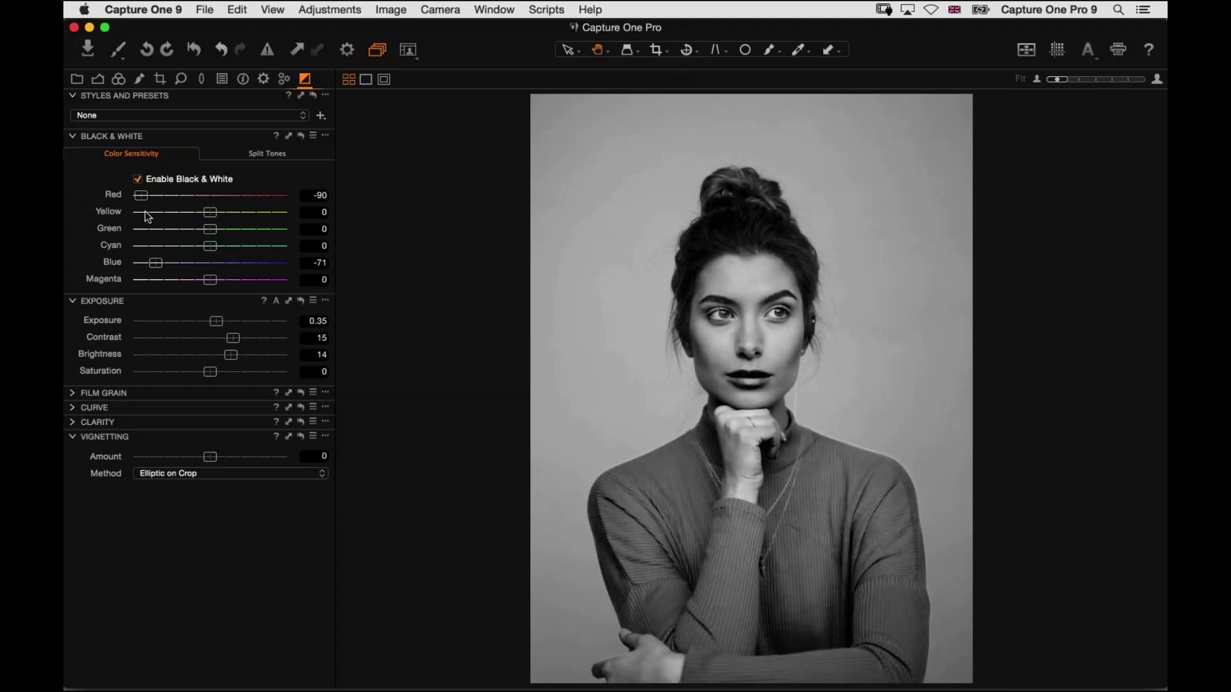
double_click(242, 197)
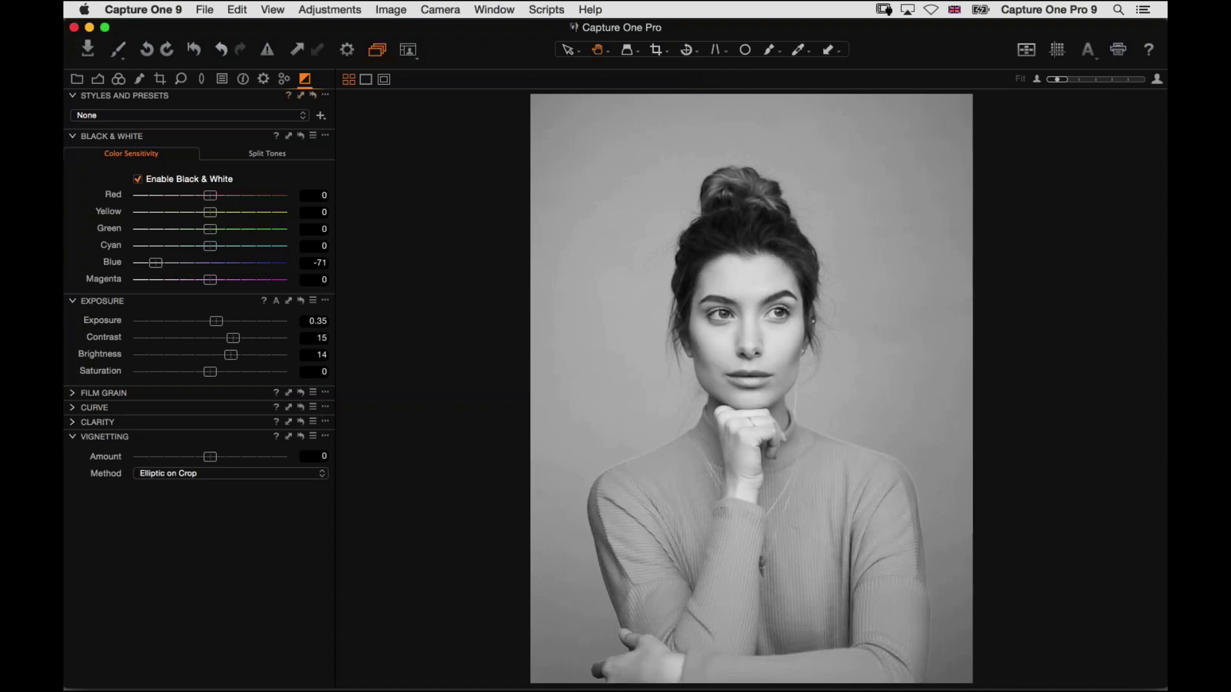
- Pick the orange sweater as a second color range in the Advanced Color Editor and set its Lightness to 5.9
left_click(118, 79)
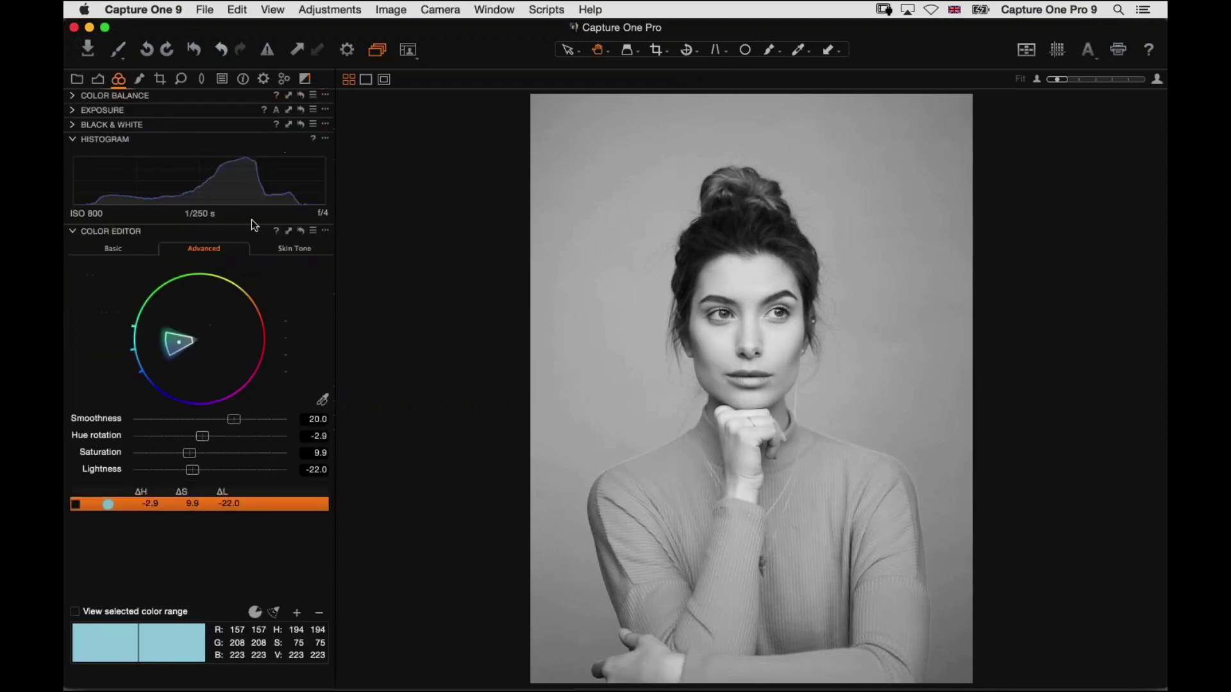
left_click(323, 400)
left_click(575, 426)
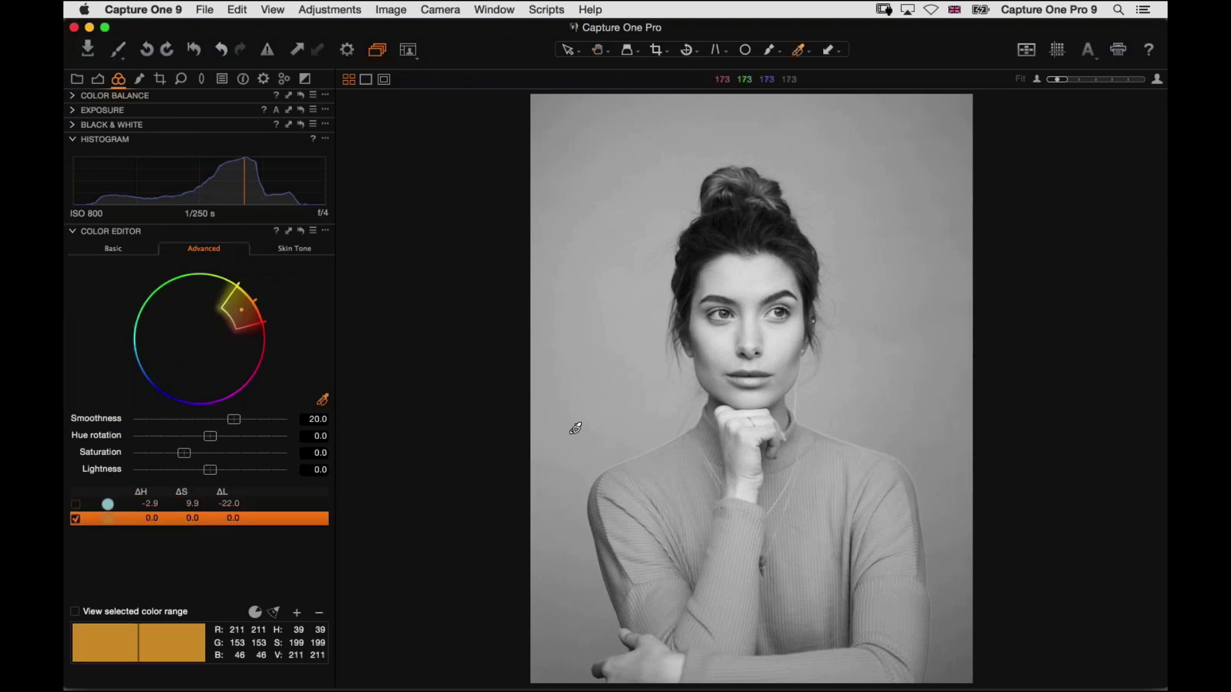
mouse_move(211, 473)
left_mouse_down()
mouse_move(232, 473)
mouse_move(214, 481)
left_mouse_up()
double_click(213, 478)
left_click_drag(211, 478, 214, 488)
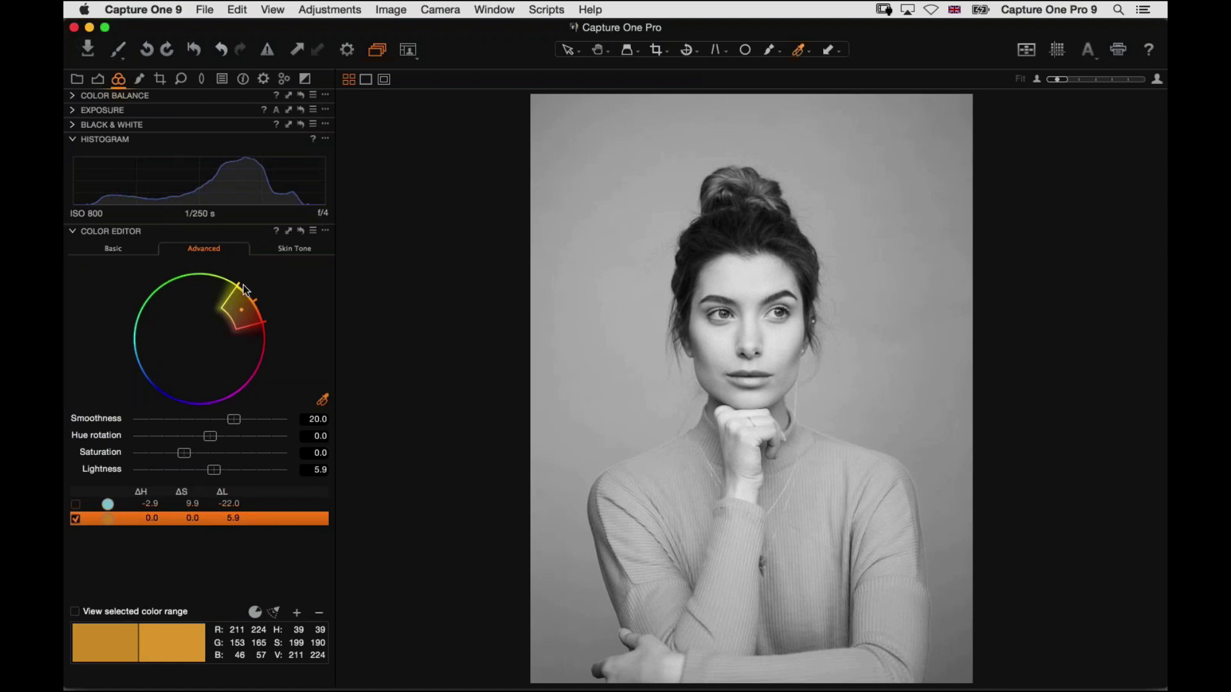
- Narrow the orange sweater's color range in the Advanced Color Editor and set its Smoothness to 16.4
left_click_drag(228, 295, 246, 290)
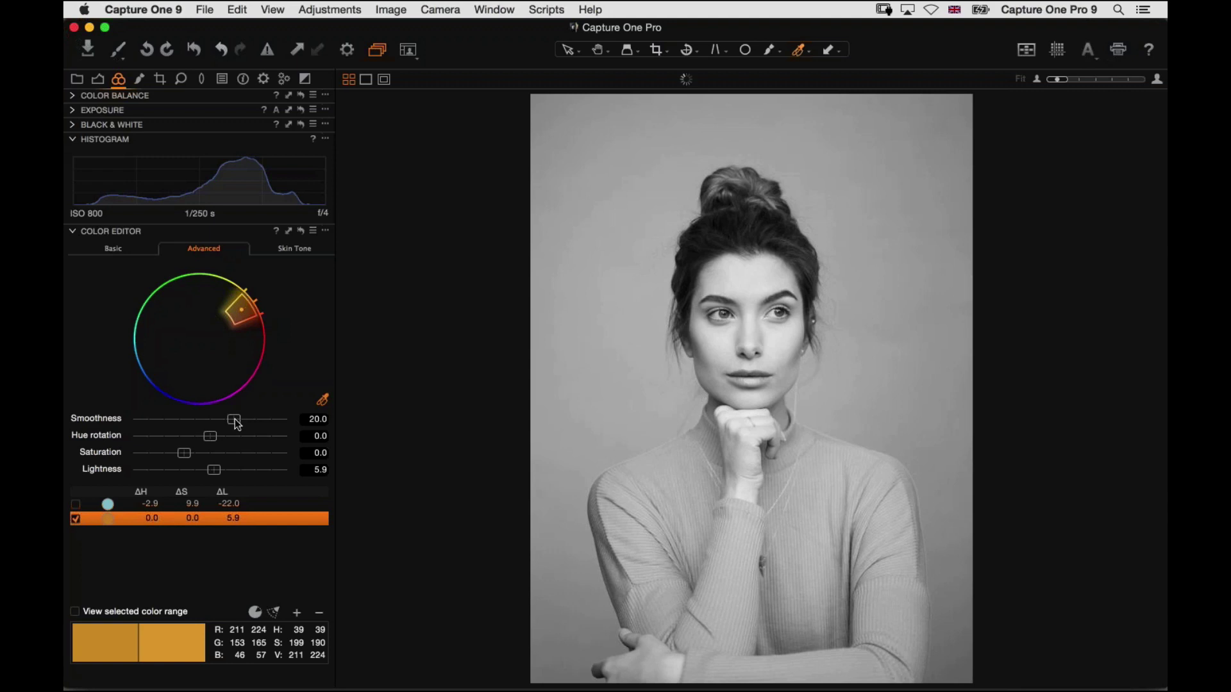
left_click_drag(234, 418, 215, 419)
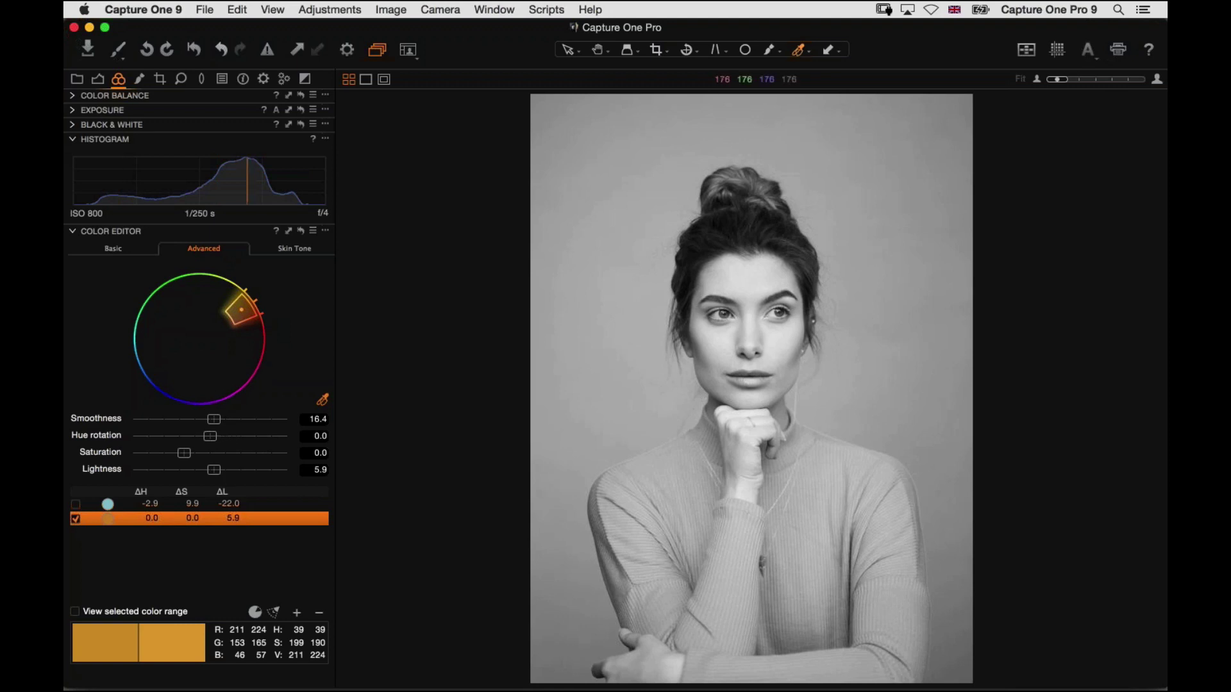
- Check the Luma curve and lower the portrait's Contrast to 6 in the Exposure settings
left_click(307, 78)
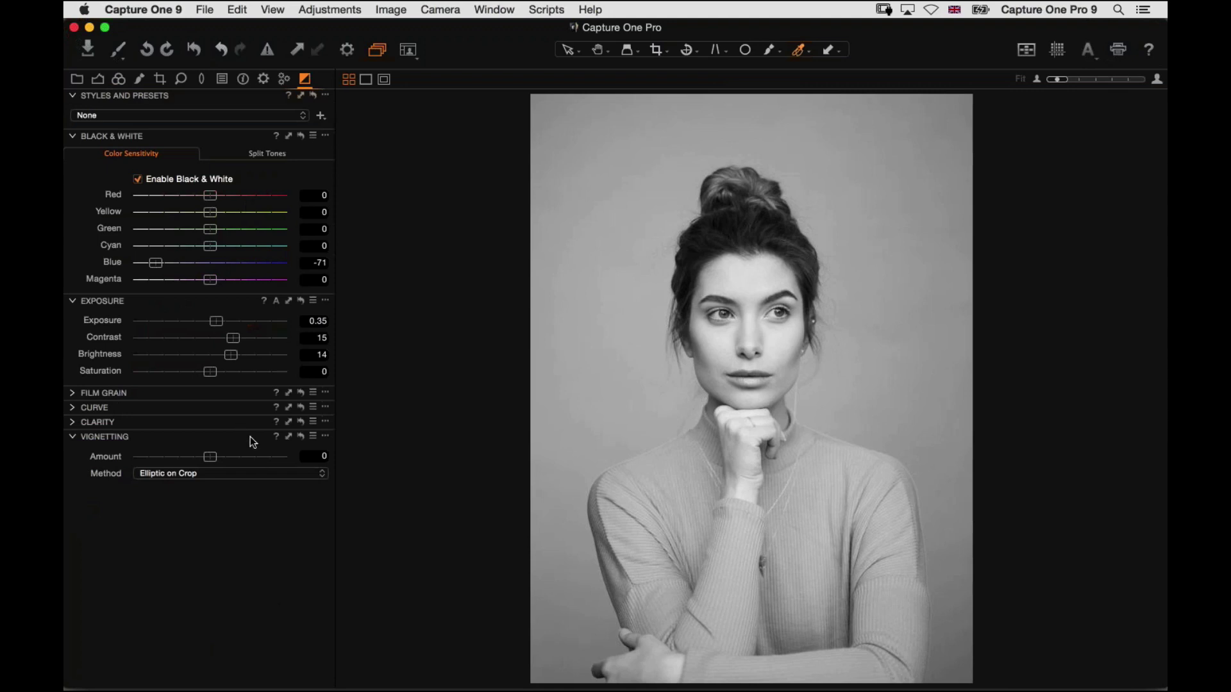
left_click(74, 409)
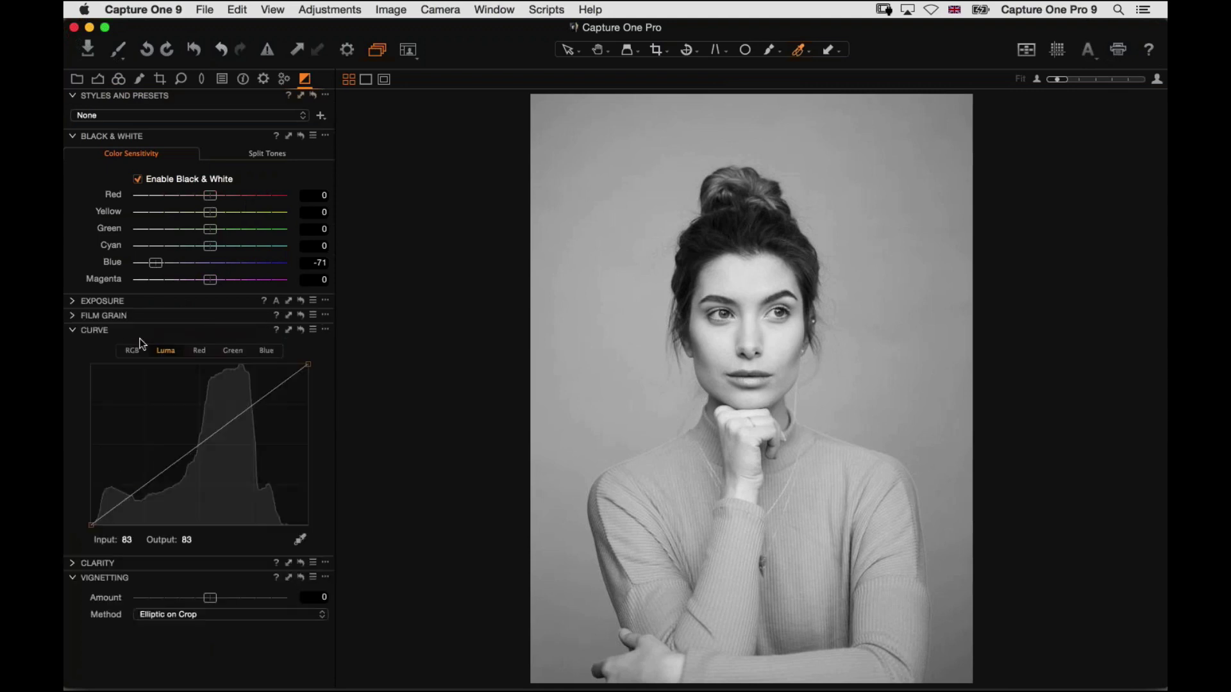
left_click(90, 301)
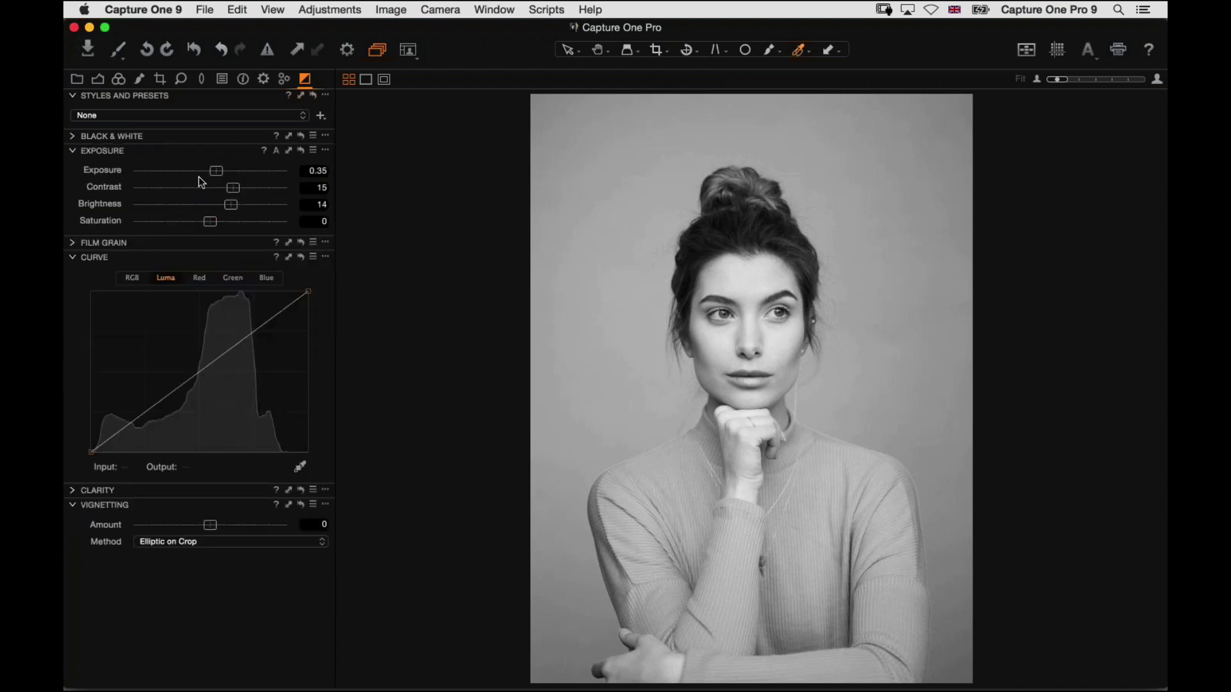
left_click_drag(238, 191, 221, 190)
mouse_move(219, 193)
left_mouse_down()
mouse_move(248, 192)
mouse_move(221, 199)
left_mouse_up()
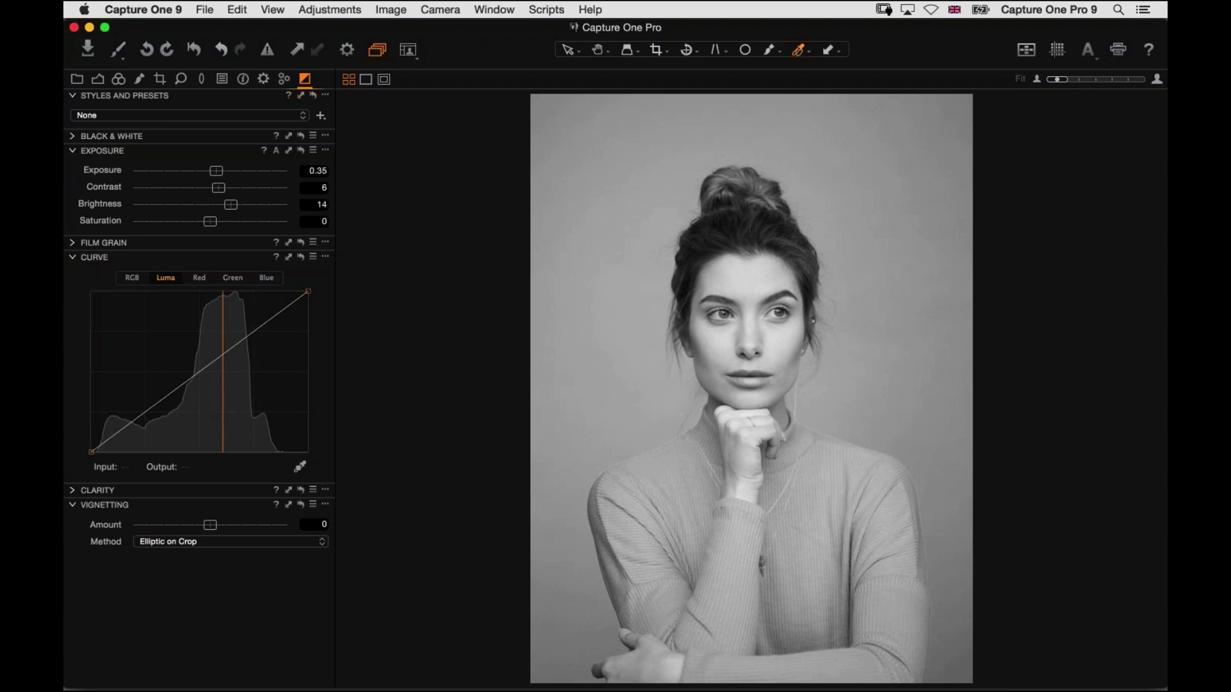
- Review the output settings of the TIFF 8 Bit Full Size (Adobe RGB) process recipe and return to the black-and-white tools
left_click(263, 78)
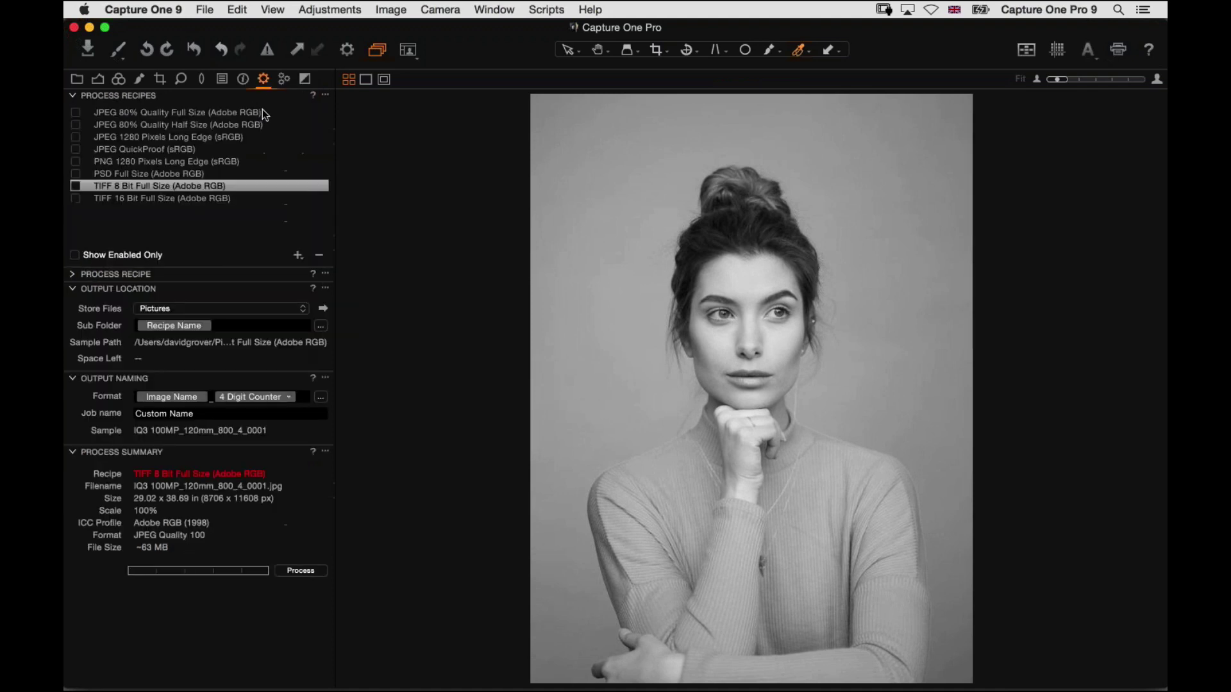
left_click(73, 274)
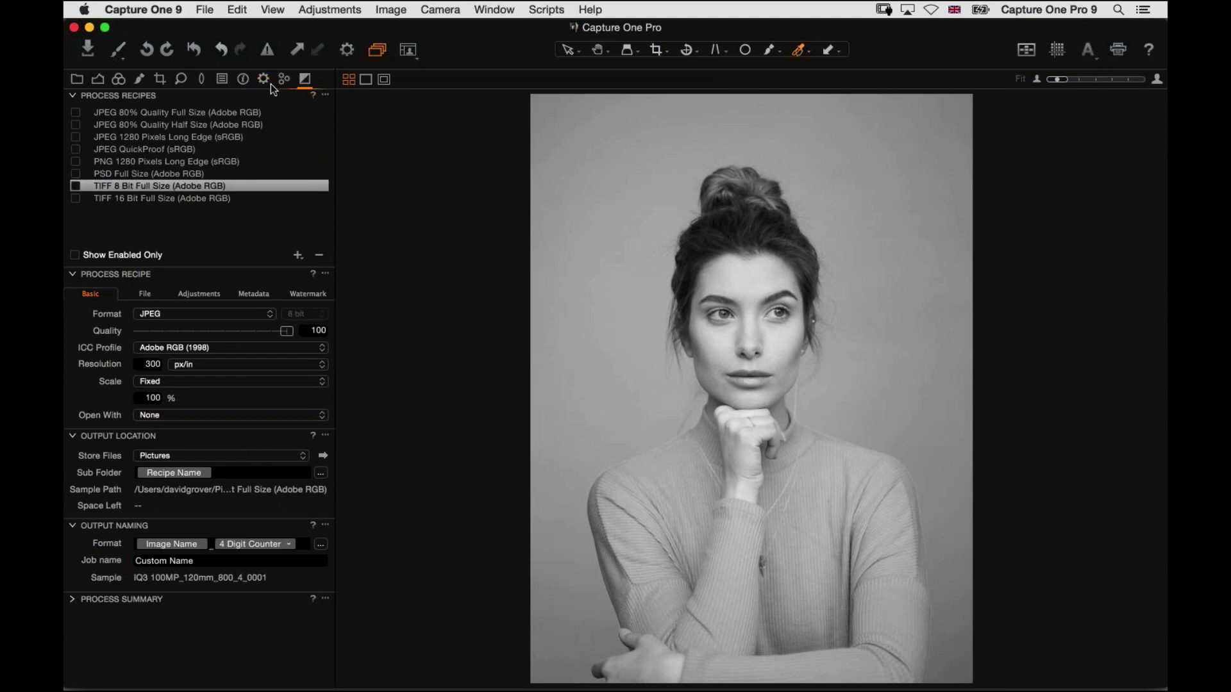
left_click(305, 78)
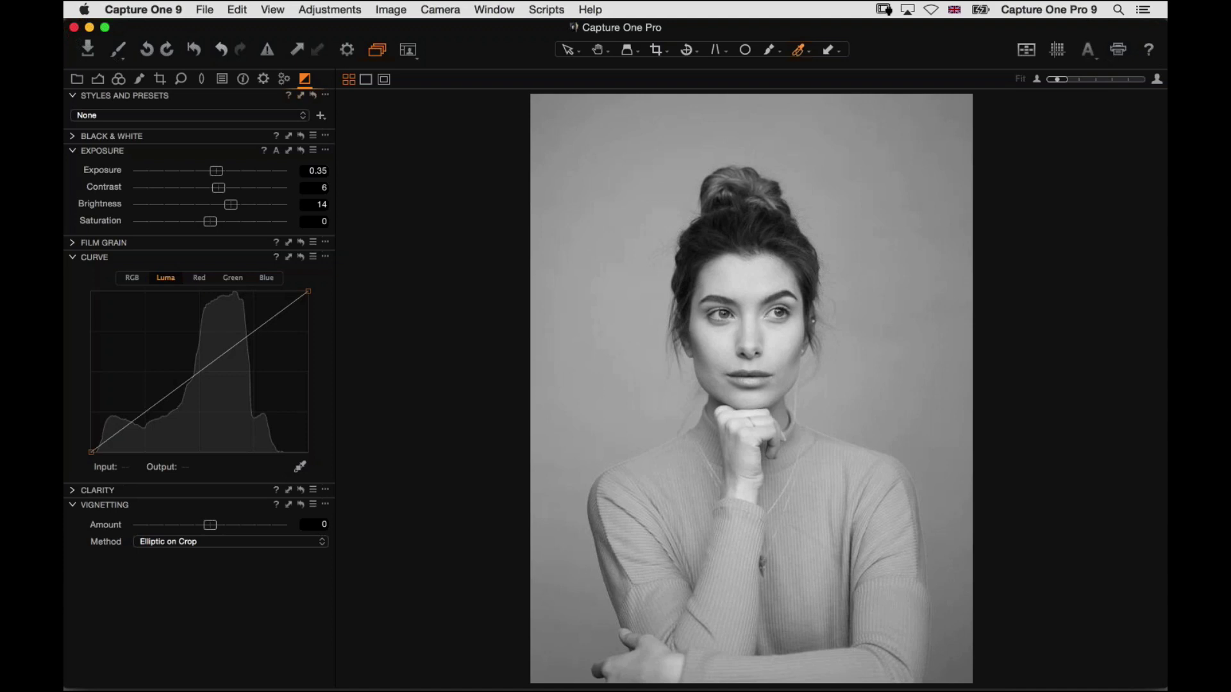
- Inspect the eyes, nose, skin and lips of the portrait at 100%
key("h")
left_click(722, 310)
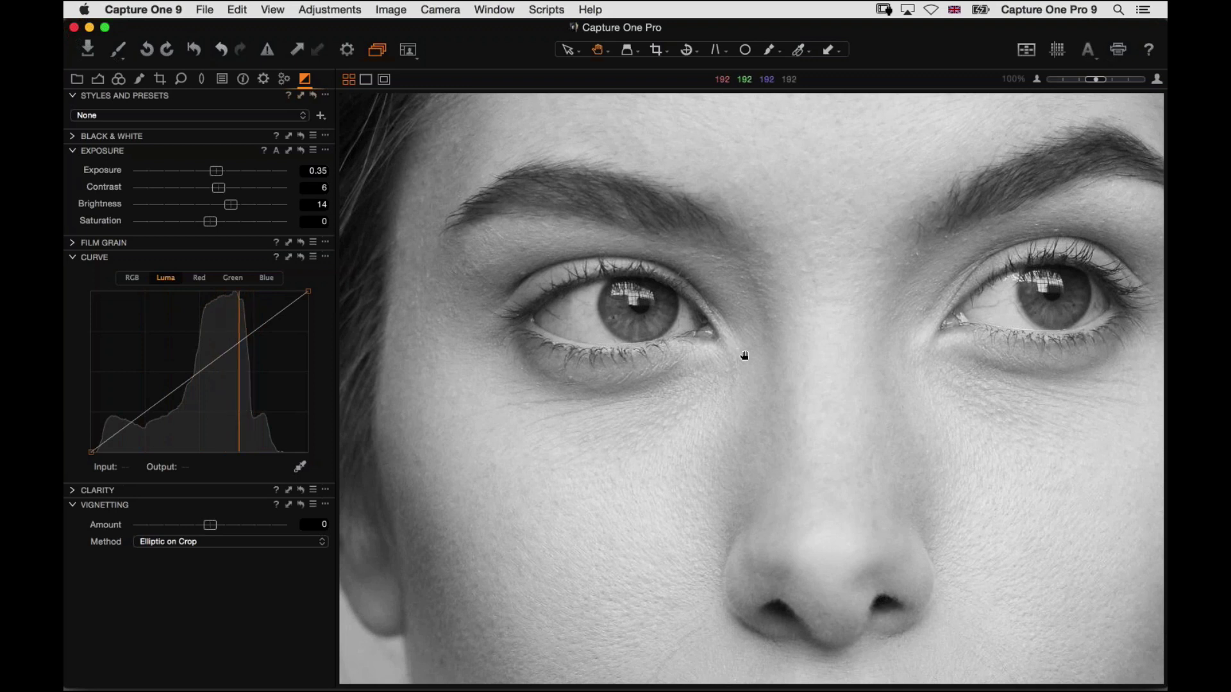
left_click_drag(796, 331, 717, 321)
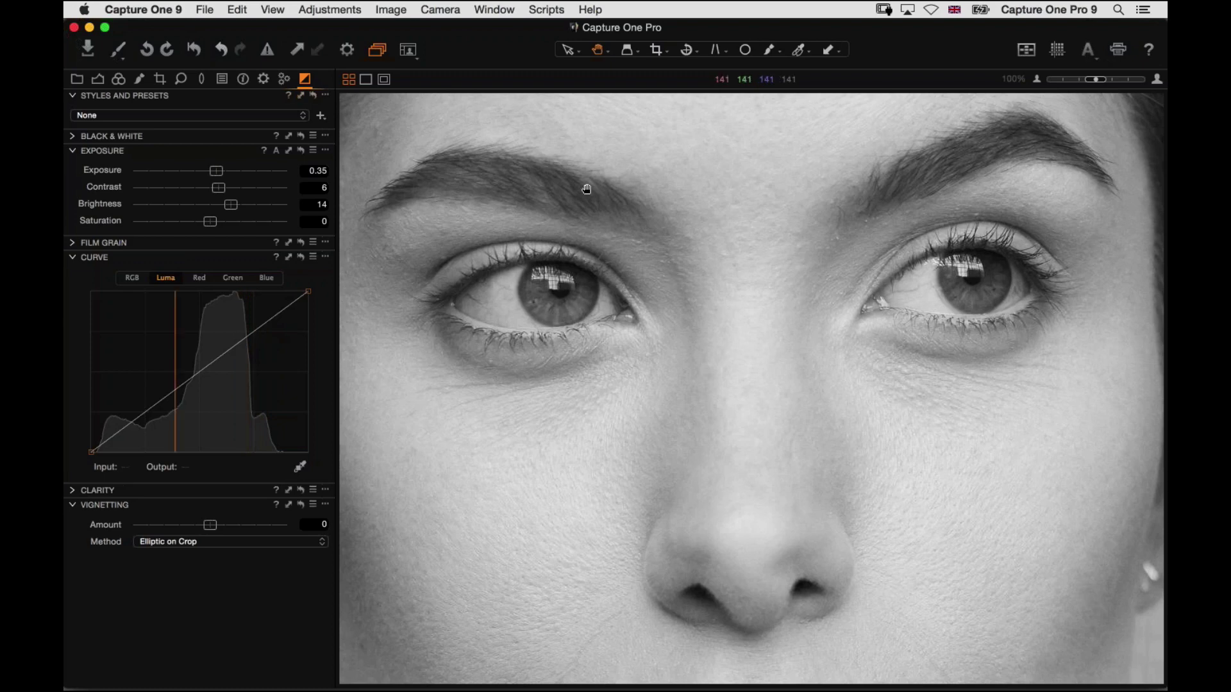
scroll(770, 201, "down", 8)
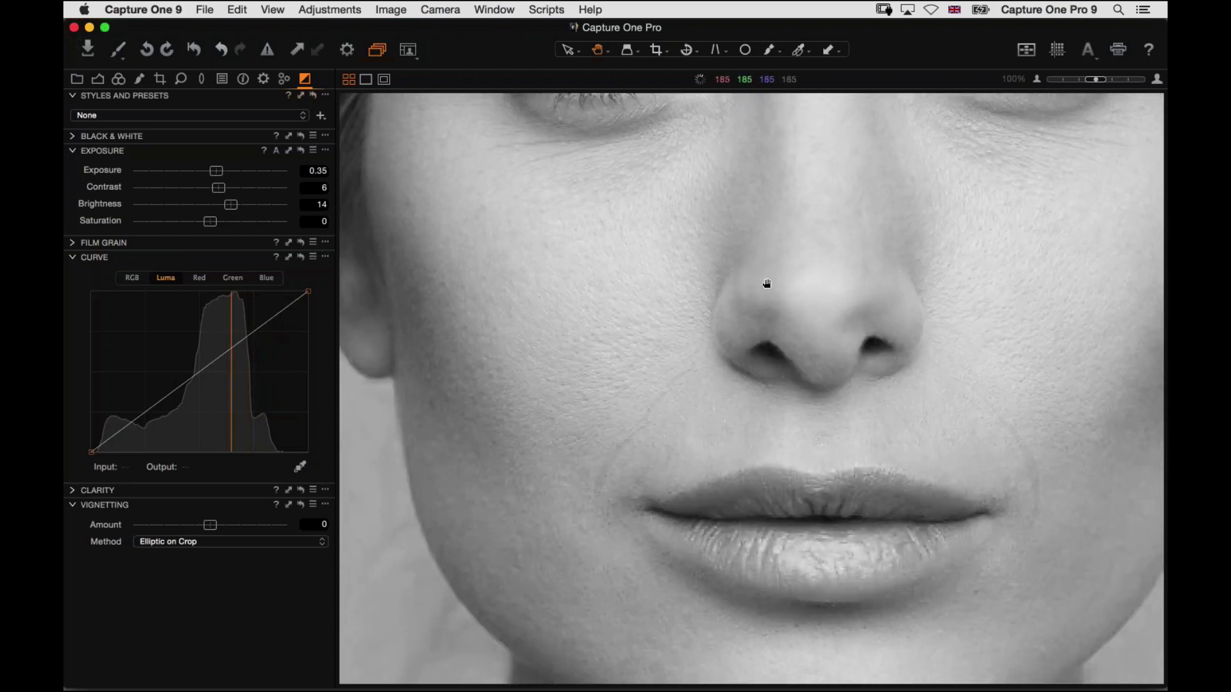
scroll(706, 308, "up", 5)
scroll(680, 316, "right", 2)
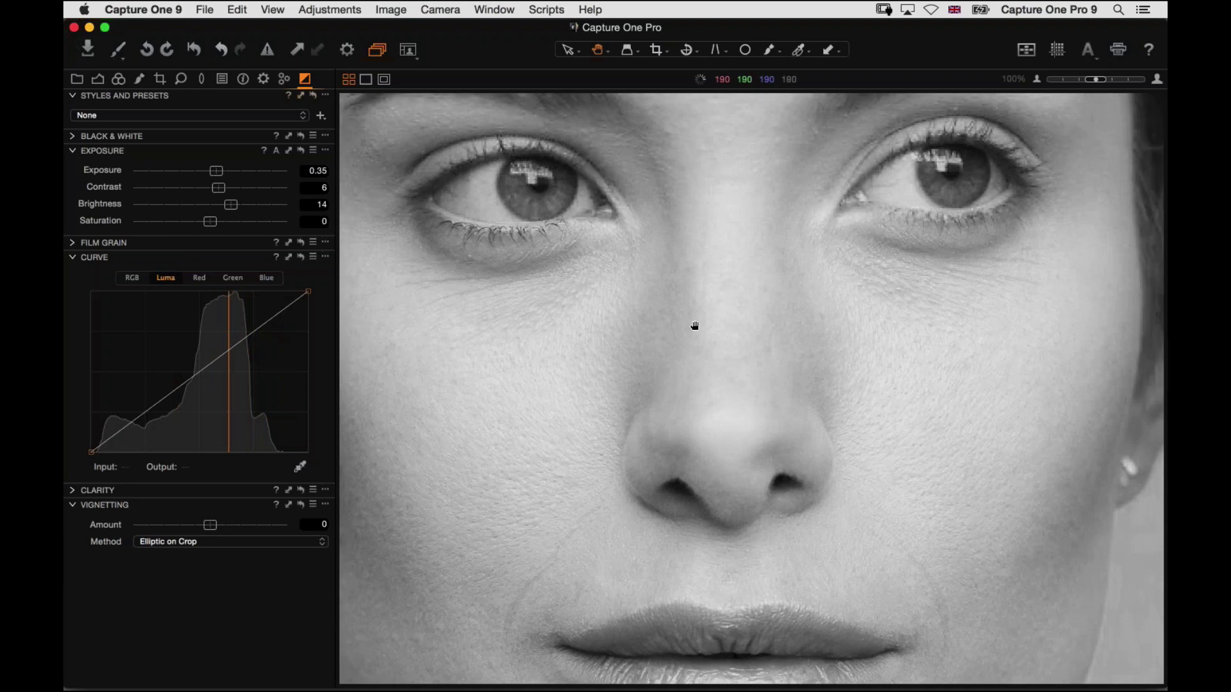
- Read through the image's metadata down to the EXIF camera and exposure details, and fit the whole portrait in view
left_click(243, 79)
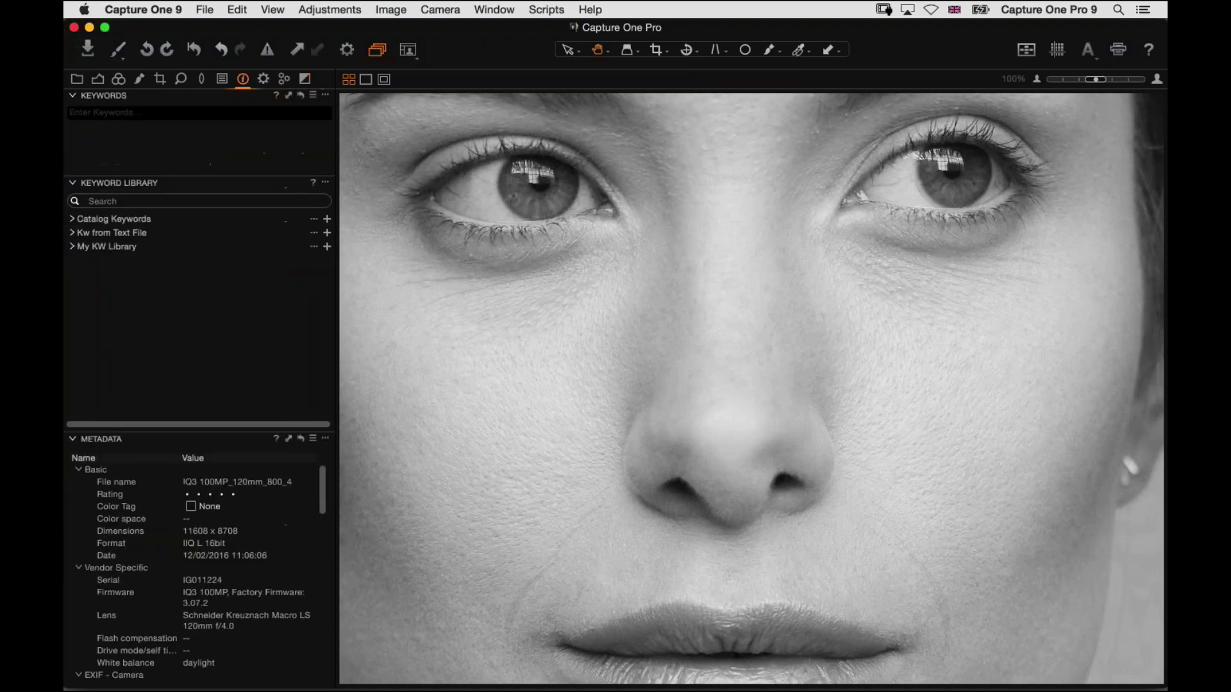
scroll(233, 564, "down", 5)
scroll(238, 583, "up", 4)
scroll(243, 564, "up", 1)
scroll(249, 552, "down", 2)
scroll(250, 564, "up", 2)
scroll(251, 571, "down", 5)
scroll(251, 564, "down", 5)
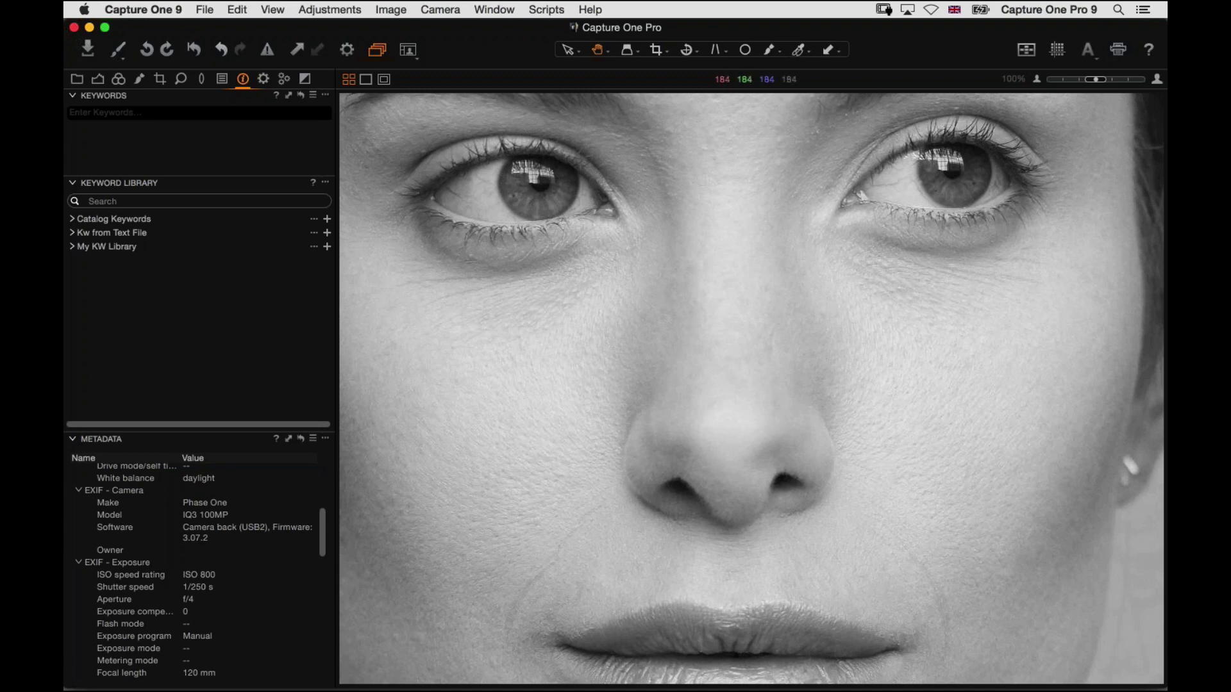
key("super+0")
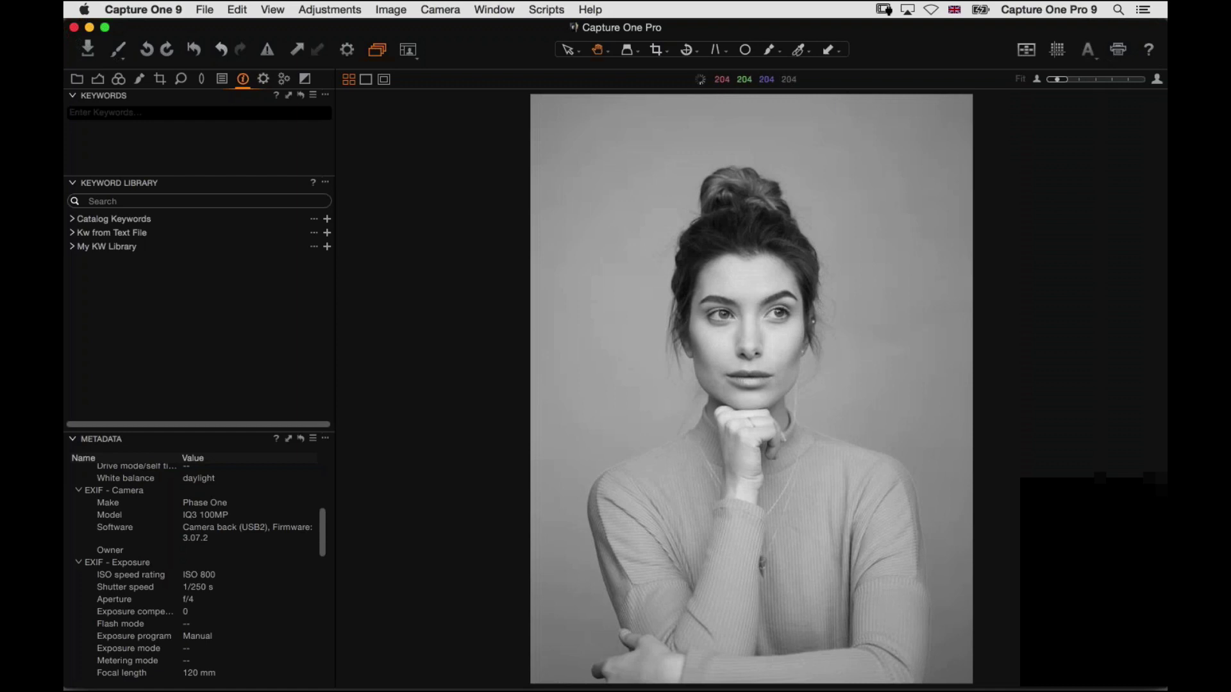
- Add a local adjustment layer named "sweater"
left_click(139, 78)
left_click(297, 210)
type("sweater")
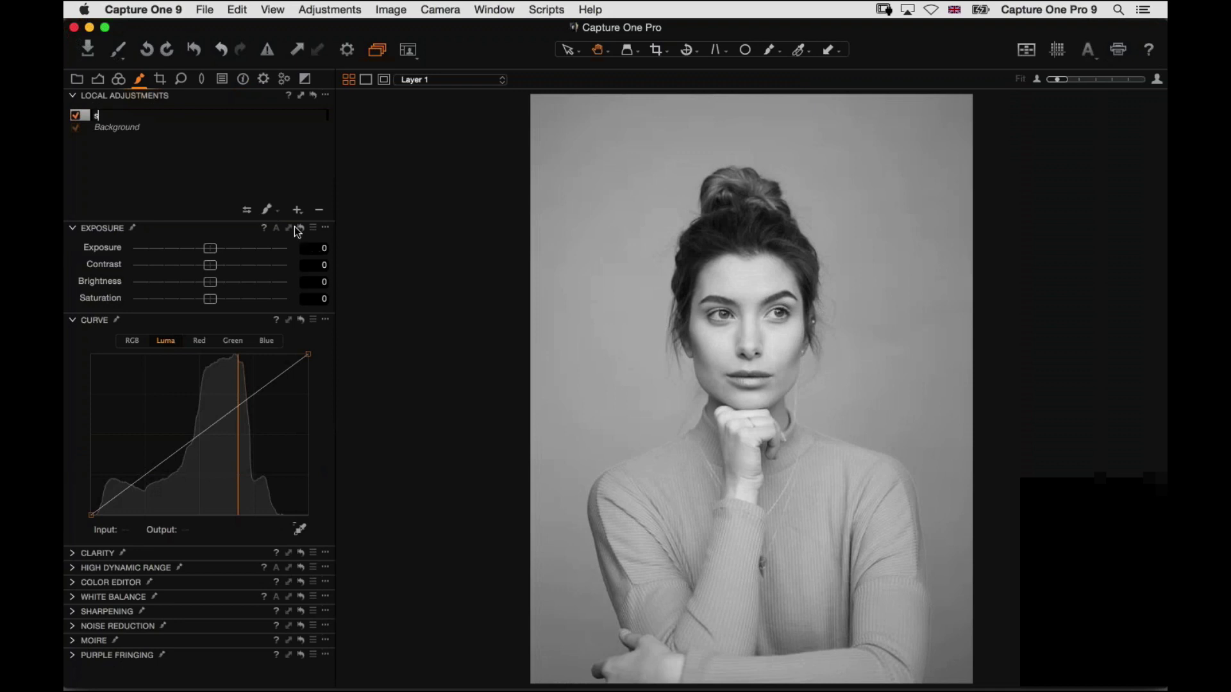
key("Return")
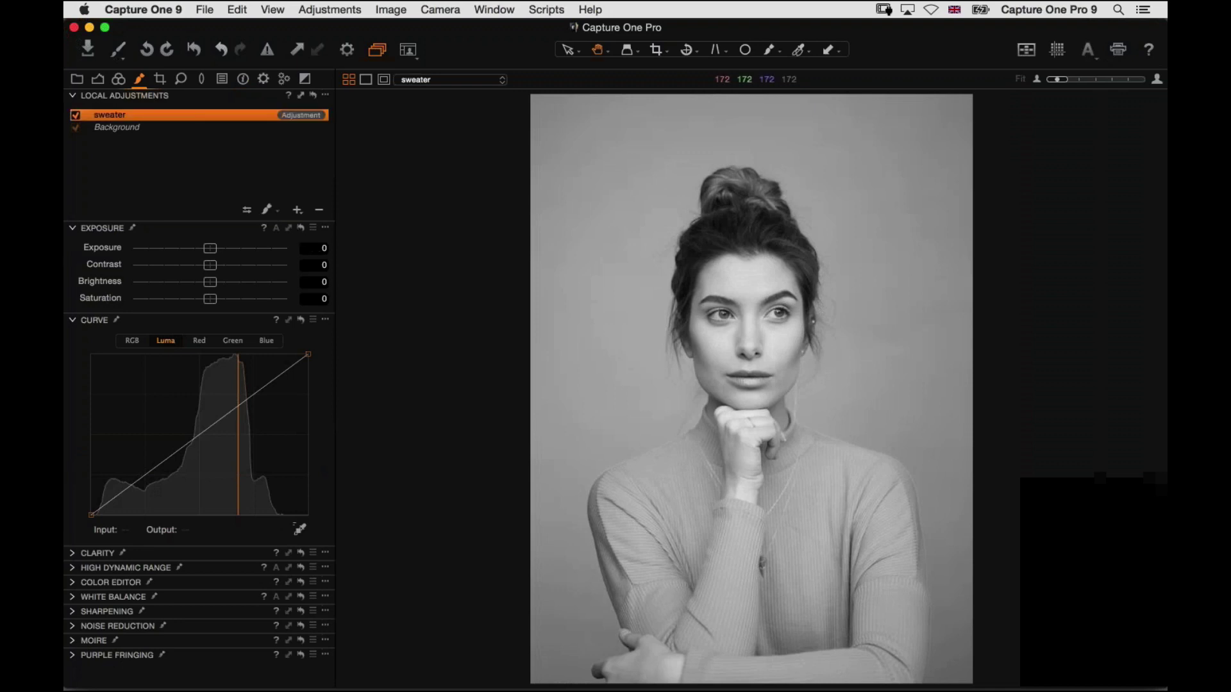
- Enlarge the mask brush and paint a mask over the whole sweater on the sweater layer
left_click(267, 210)
left_click(332, 212)
right_click(634, 426)
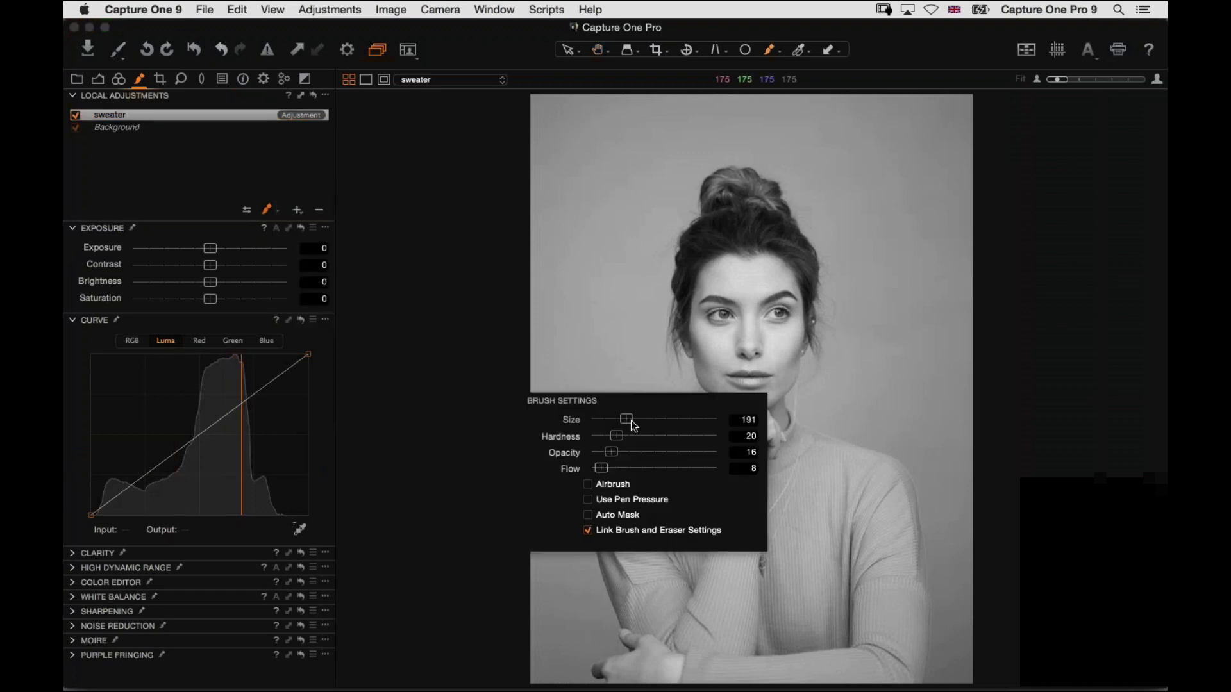
left_click_drag(631, 422, 652, 419)
scroll(761, 449, "up", 10)
scroll(756, 468, "up", 10)
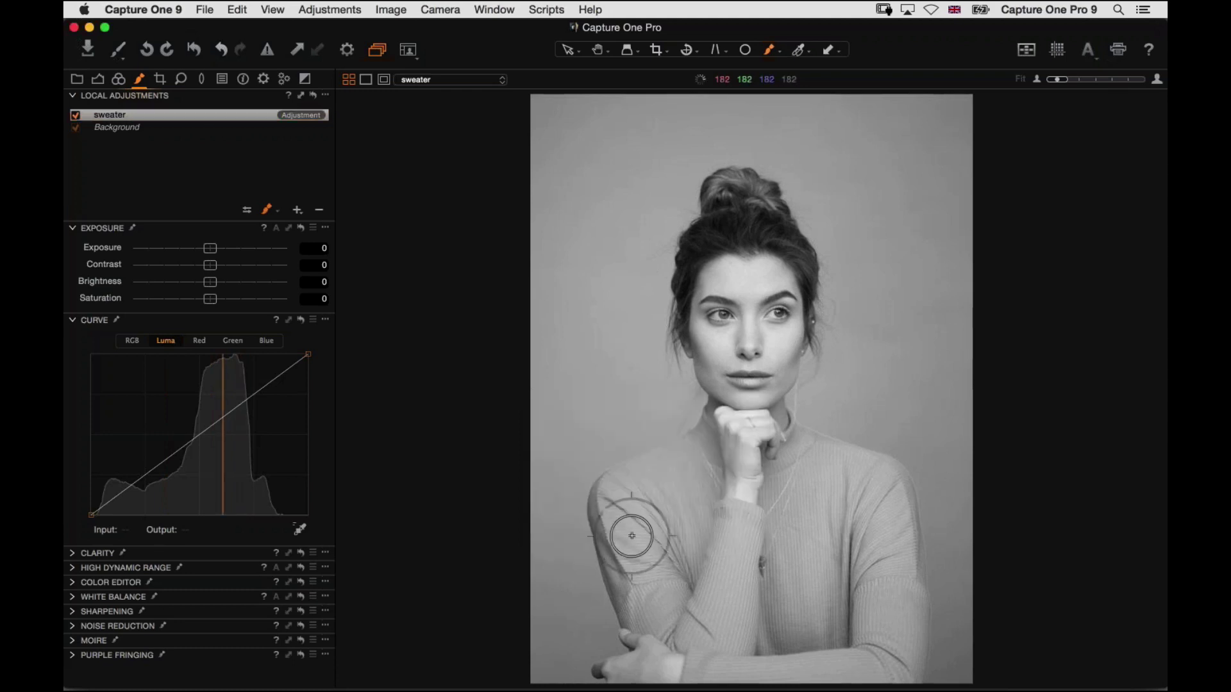
left_click_drag(617, 494, 635, 554)
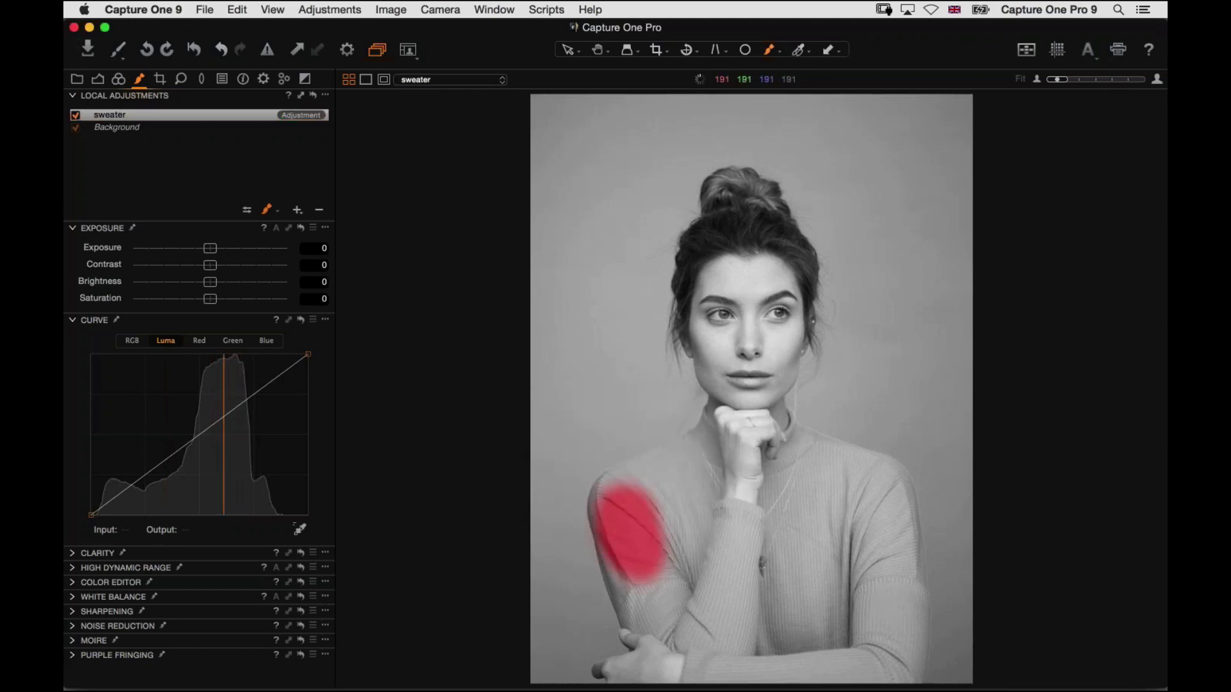
mouse_move(702, 461)
left_mouse_down()
mouse_move(669, 531)
mouse_move(762, 533)
mouse_move(689, 555)
mouse_move(682, 519)
mouse_move(696, 506)
mouse_move(681, 438)
mouse_move(603, 547)
mouse_move(643, 561)
mouse_move(705, 640)
mouse_move(944, 650)
mouse_move(918, 560)
mouse_move(807, 432)
mouse_move(765, 525)
mouse_move(831, 483)
mouse_move(925, 640)
mouse_move(793, 658)
mouse_move(711, 582)
mouse_move(832, 567)
mouse_move(837, 472)
left_mouse_up()
left_click_drag(805, 667, 665, 620)
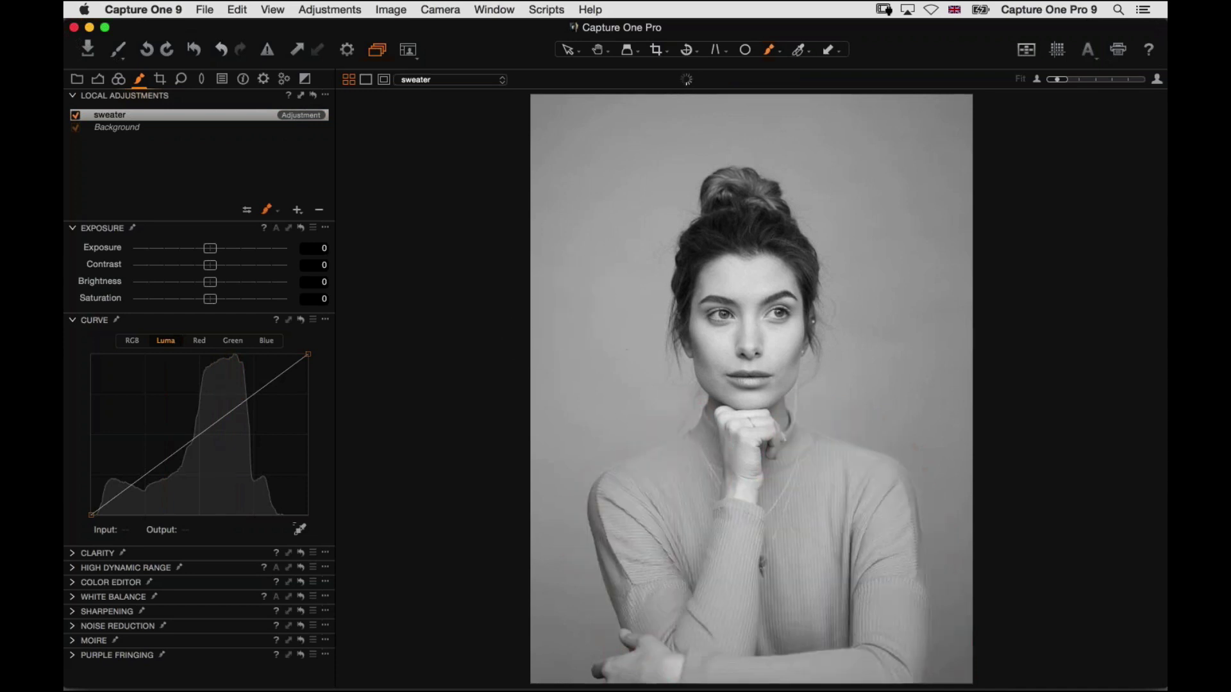
- Pick the orange sweater as a color range in the sweater layer's Advanced Color Editor
left_click(72, 583)
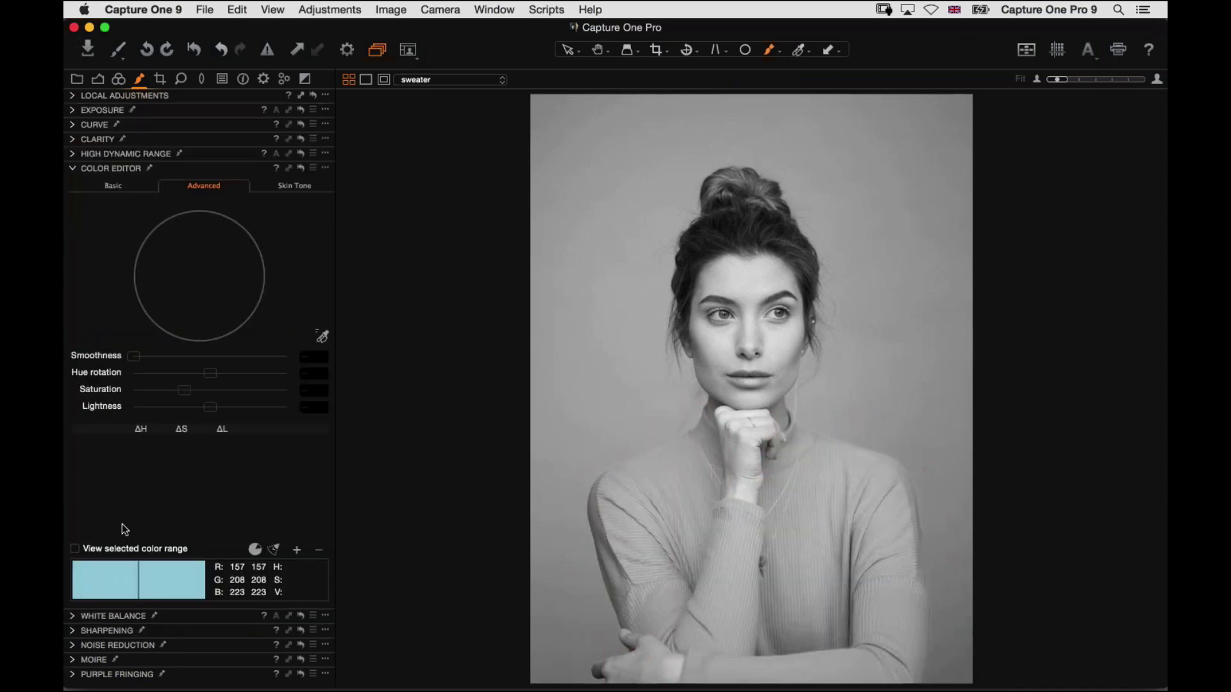
left_click(322, 336)
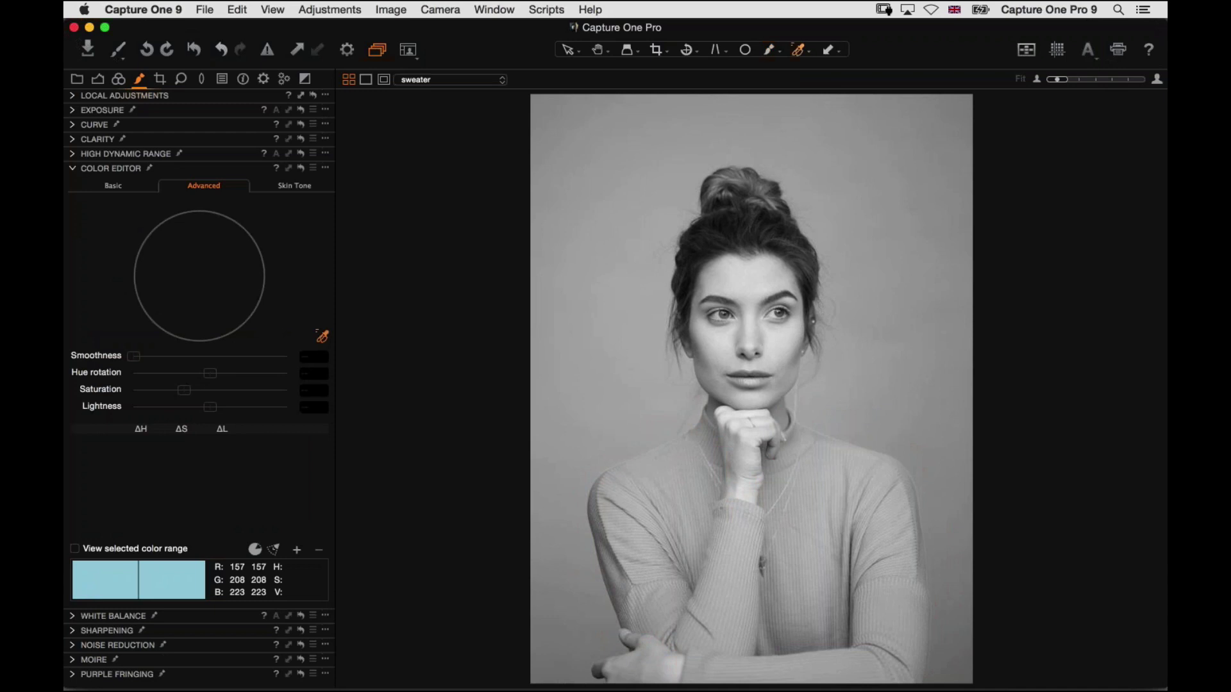
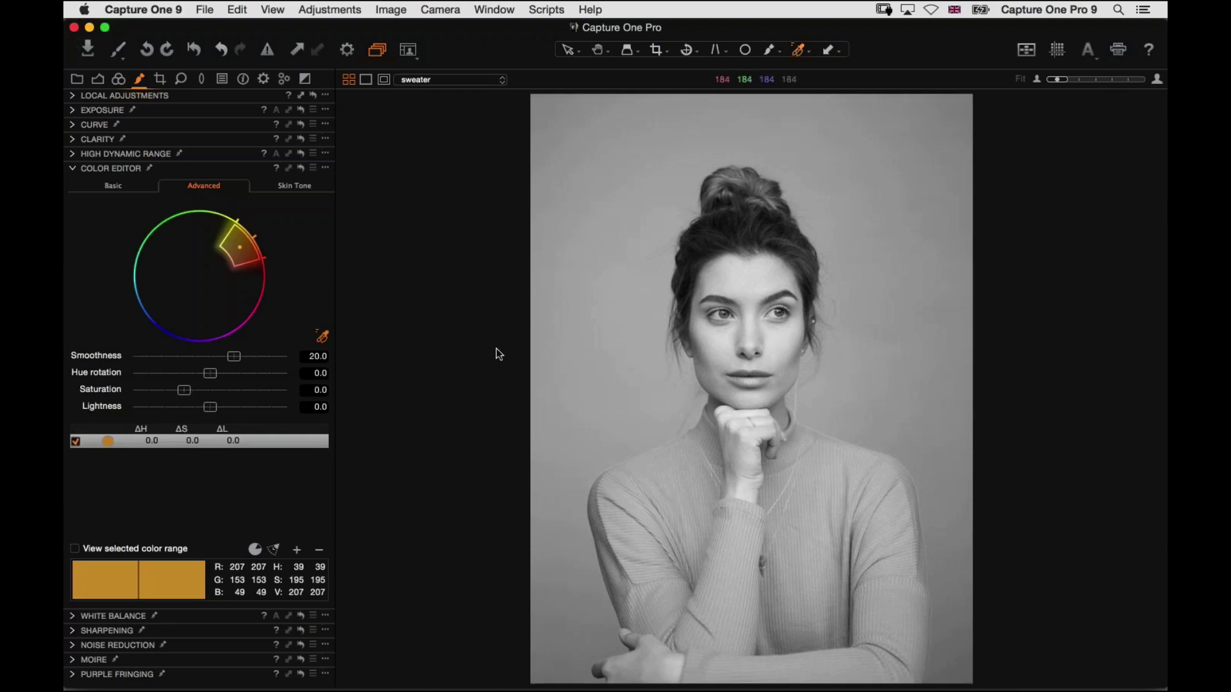
- Move the Color Editor above Exposure in the local adjustment tools, look through the other tools, and reopen the Color Editor
left_click(77, 96)
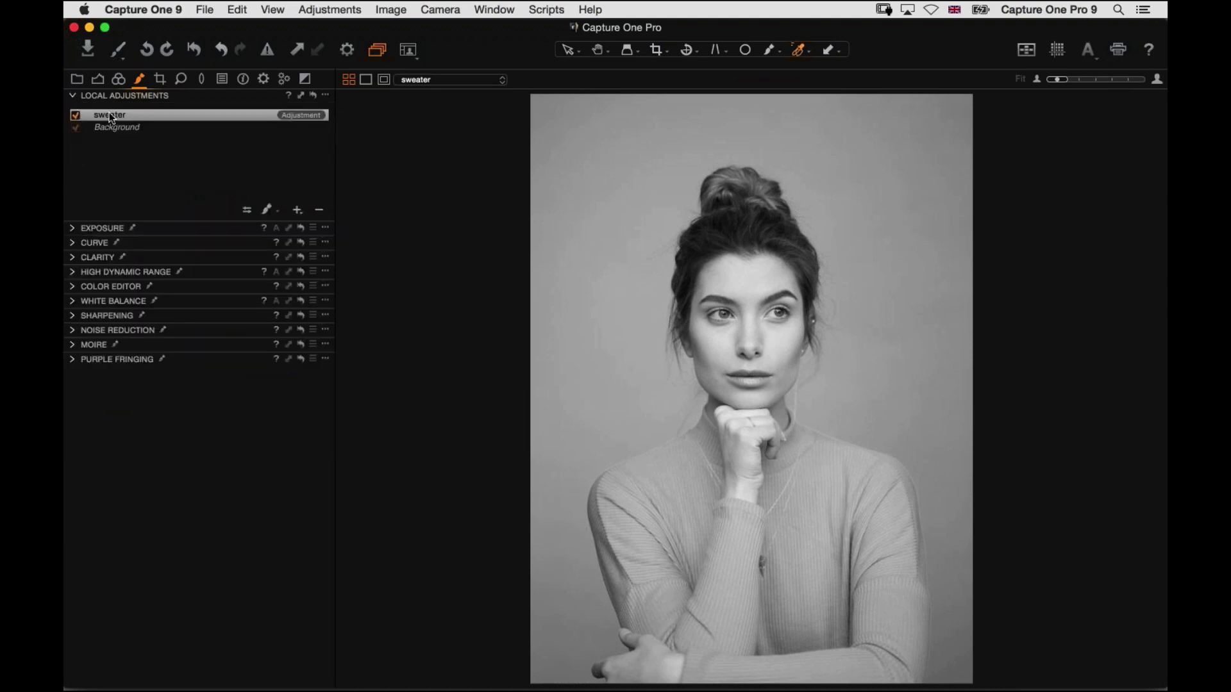
left_click_drag(106, 292, 99, 230)
left_click(73, 272)
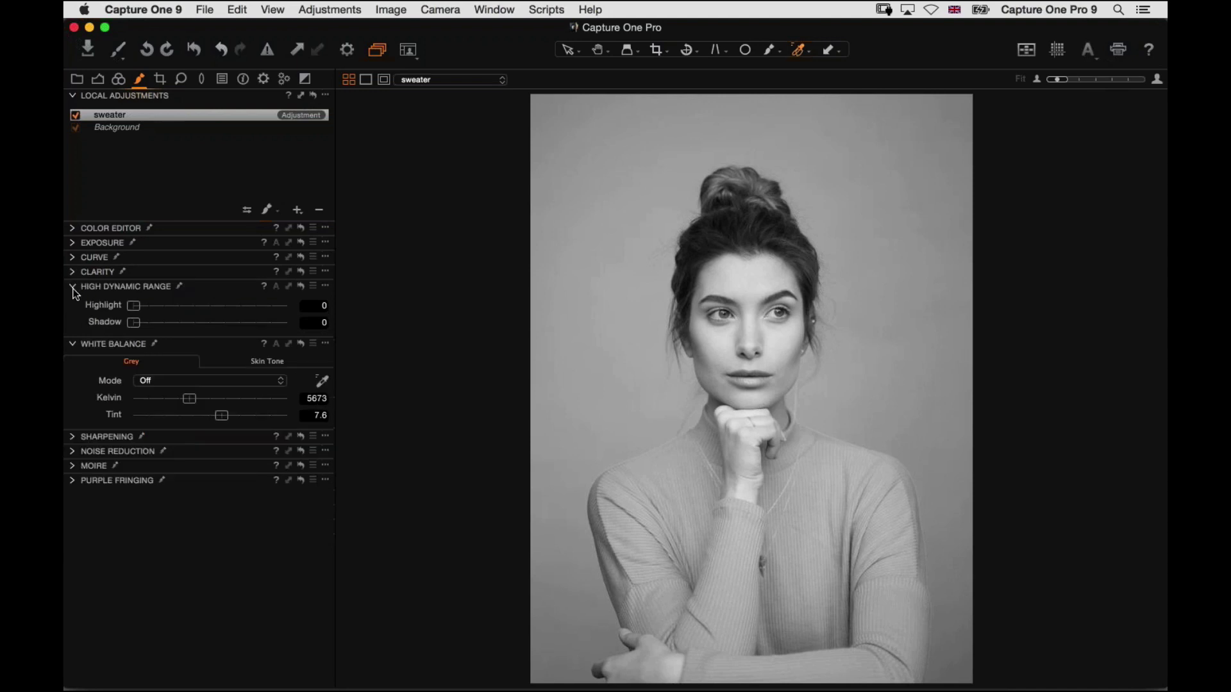
left_click(73, 257)
left_click(74, 244)
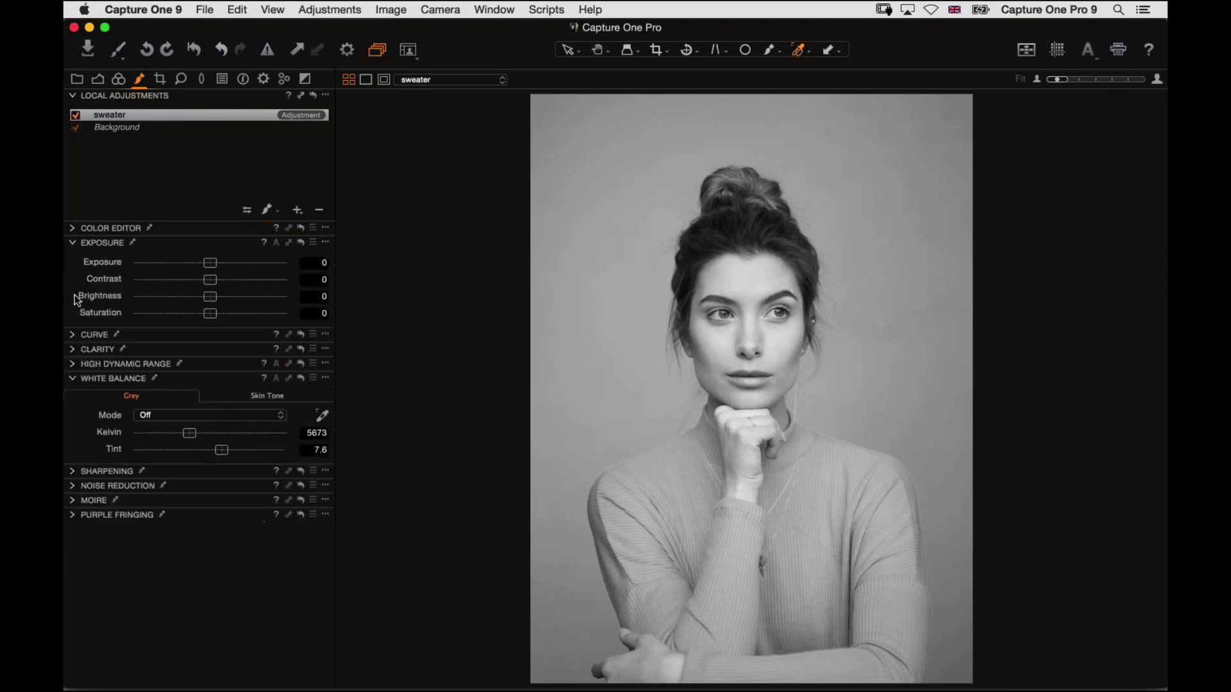
left_click(74, 244)
left_click(75, 299)
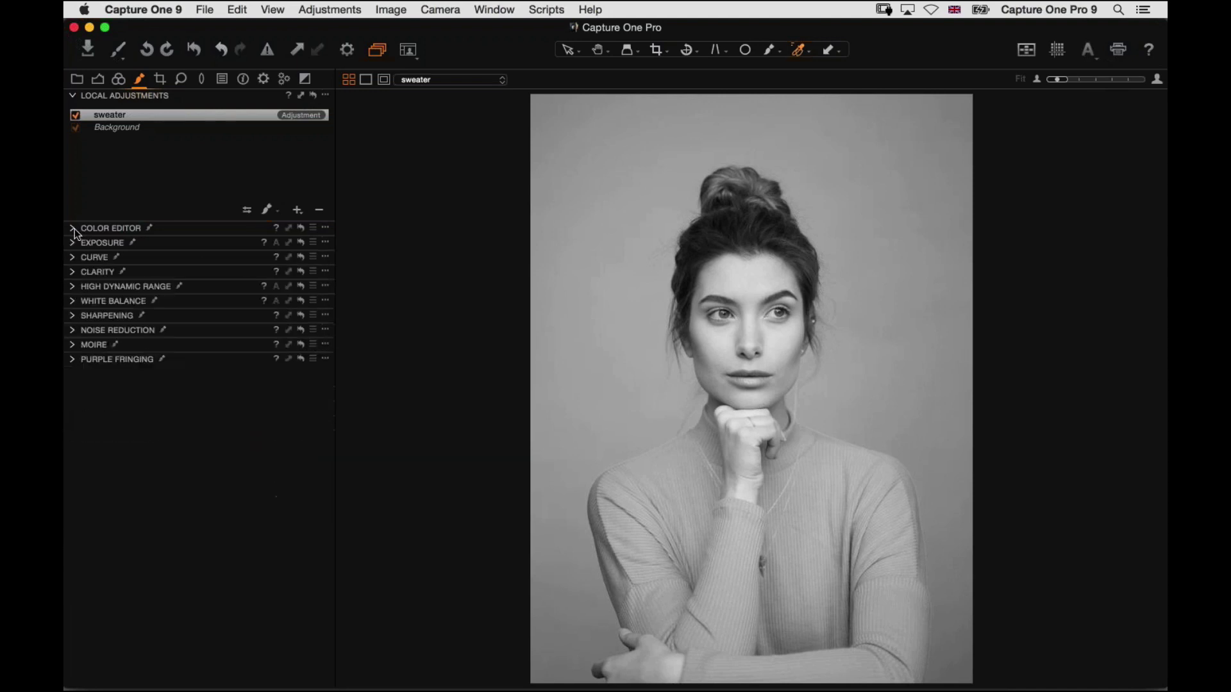
left_click(73, 229)
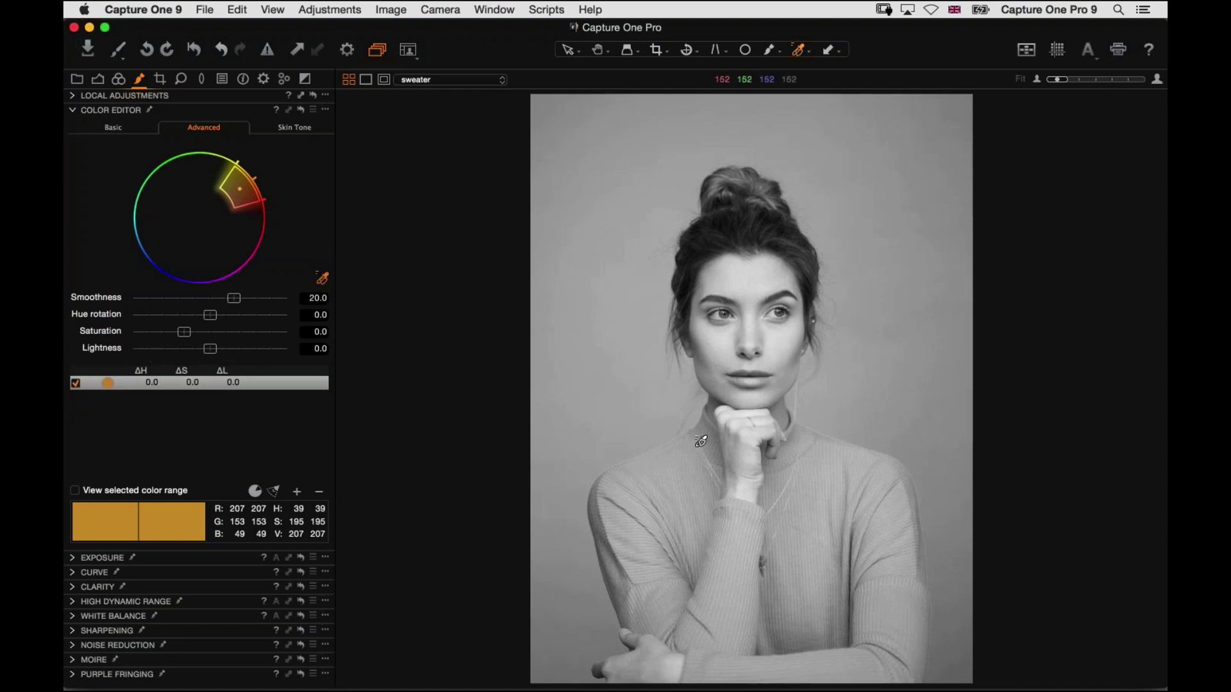
- Check the sweater layer's mask overlay, hide it again, and raise the orange range's Lightness to 50.8
key("m")
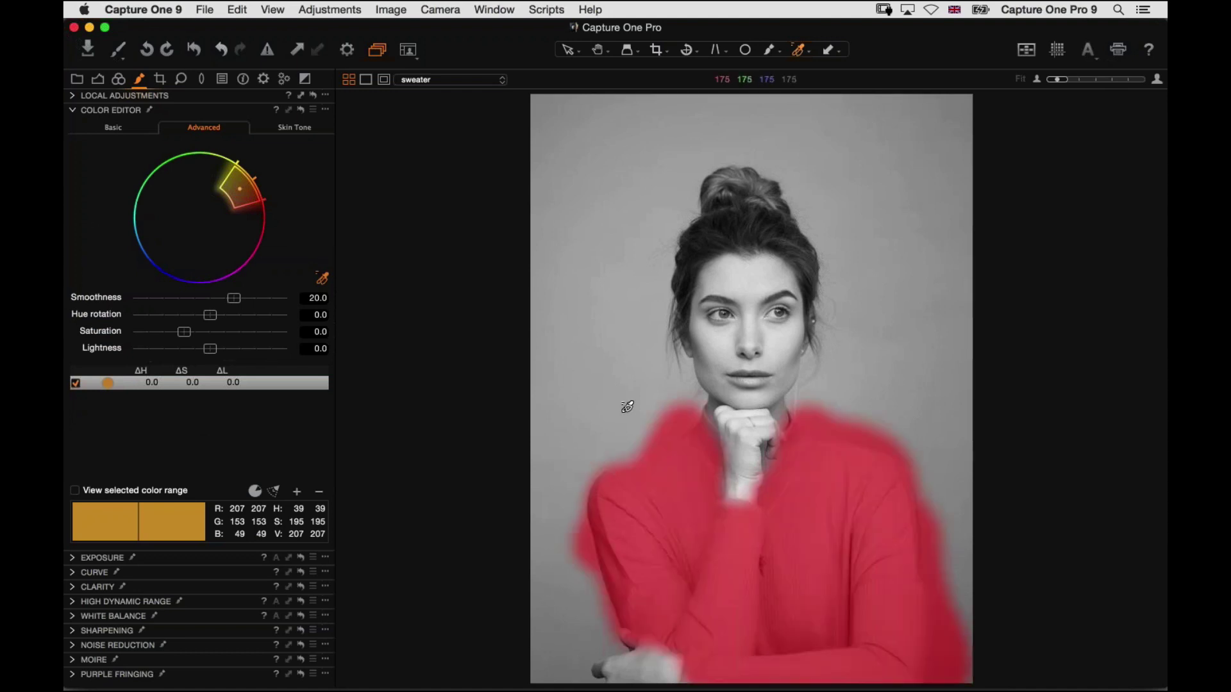
key("m")
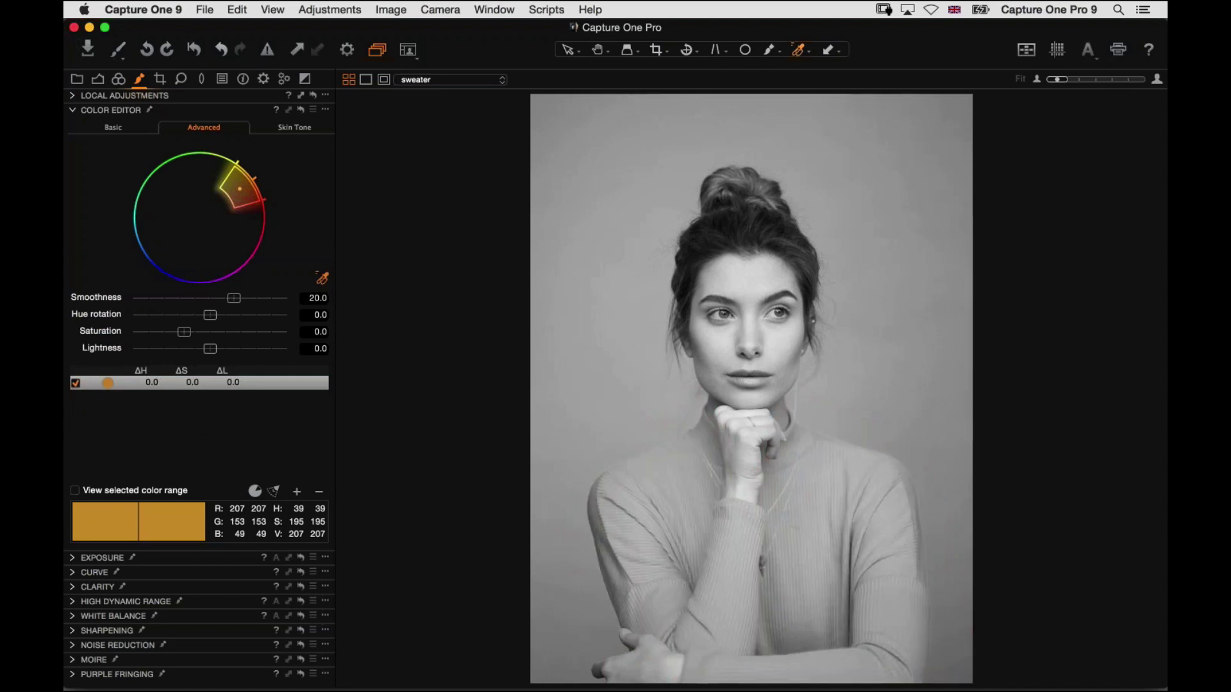
left_click_drag(211, 351, 254, 349)
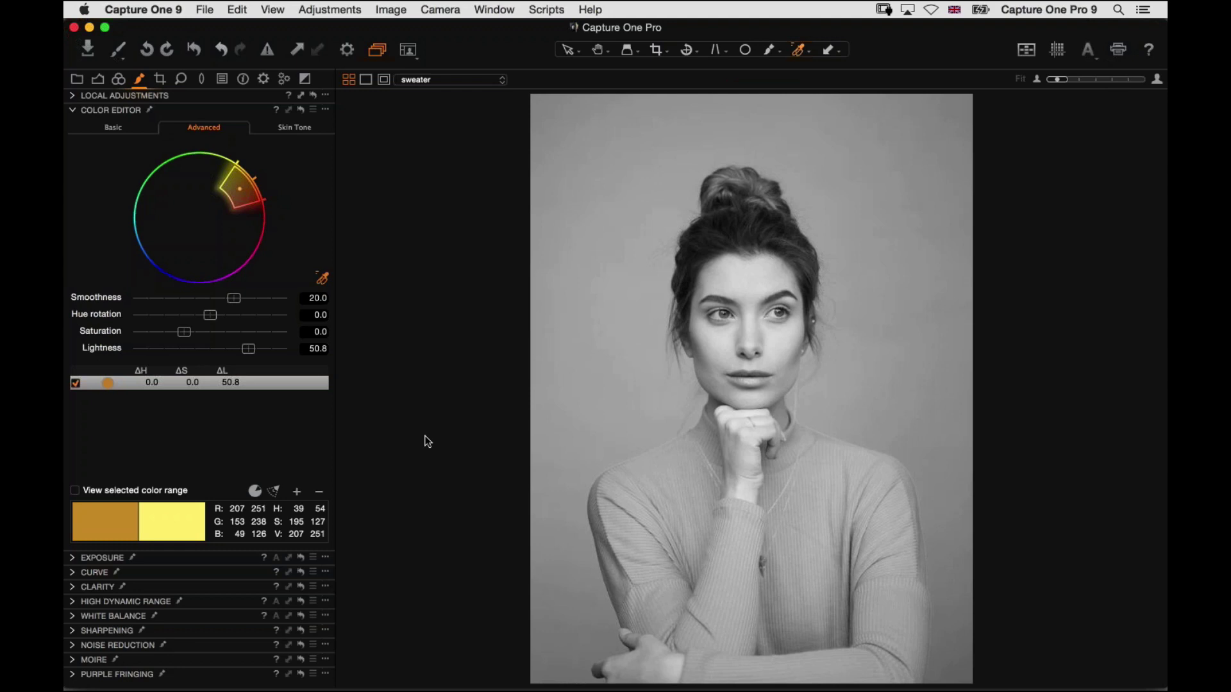
- Show the image browser, open the second variant of the skyscraper photo, and return it to color
key("super+b")
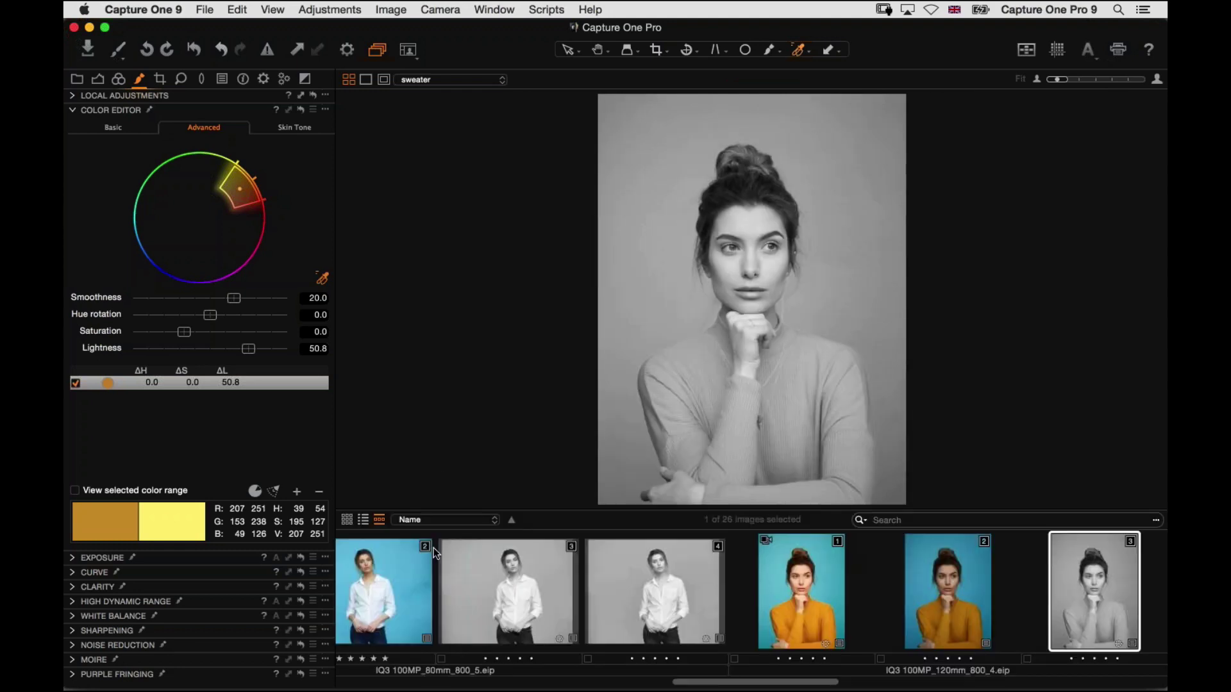
scroll(556, 580, "left", 10)
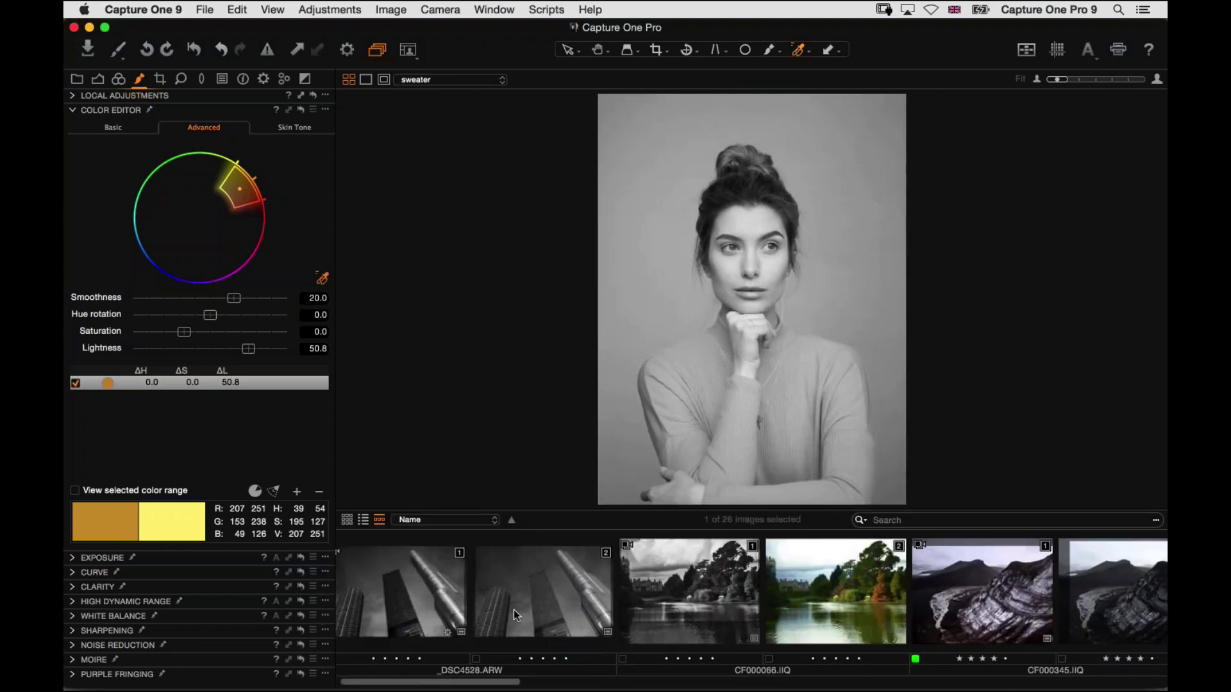
left_click(553, 600)
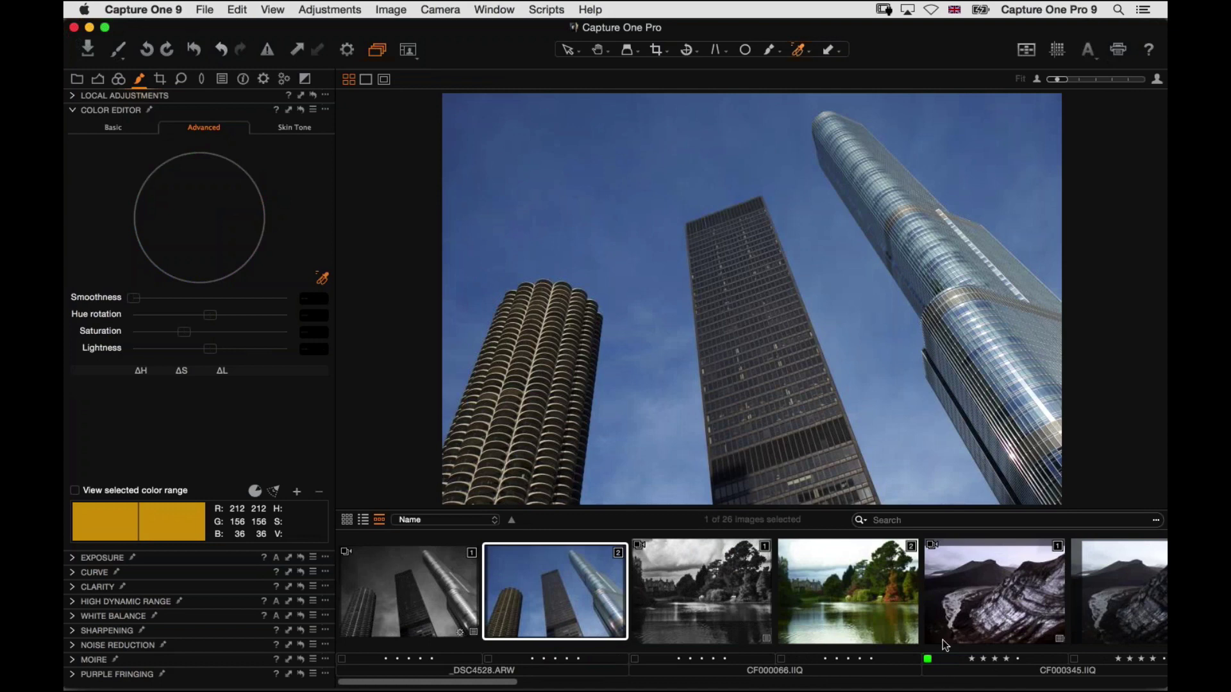
- Return to the third variant of the sweater portrait and delete its sweater adjustment layer
scroll(943, 640, "right", 10)
left_click(928, 600)
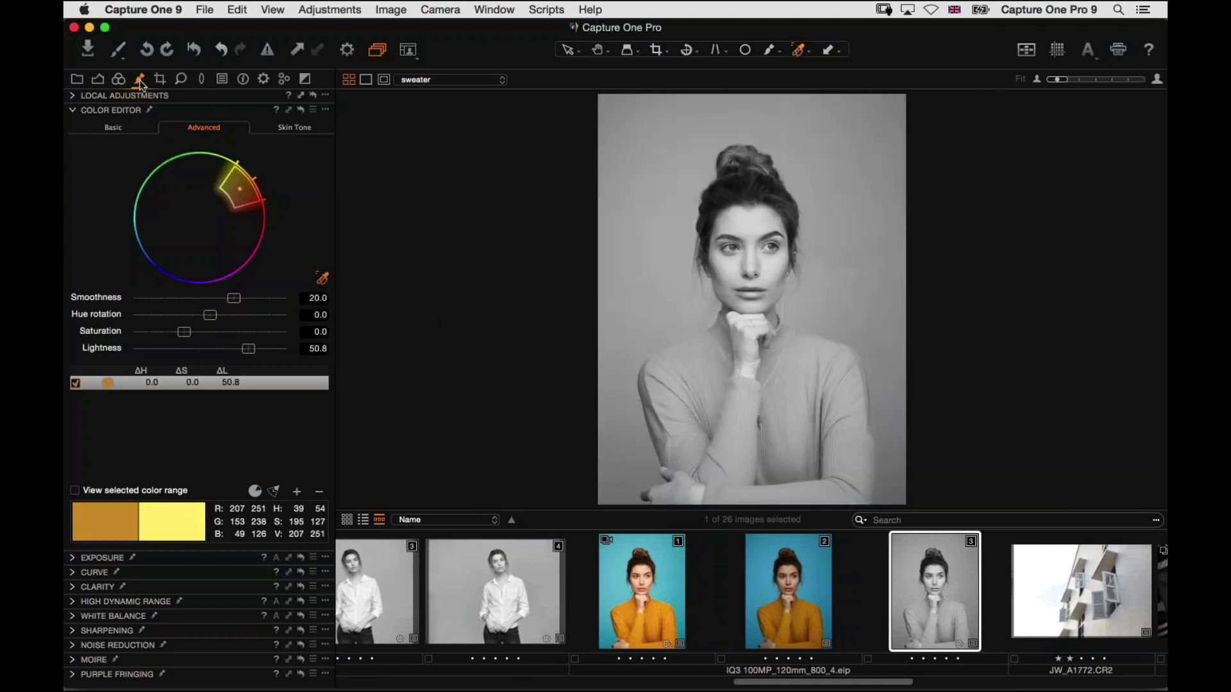
left_click(106, 91)
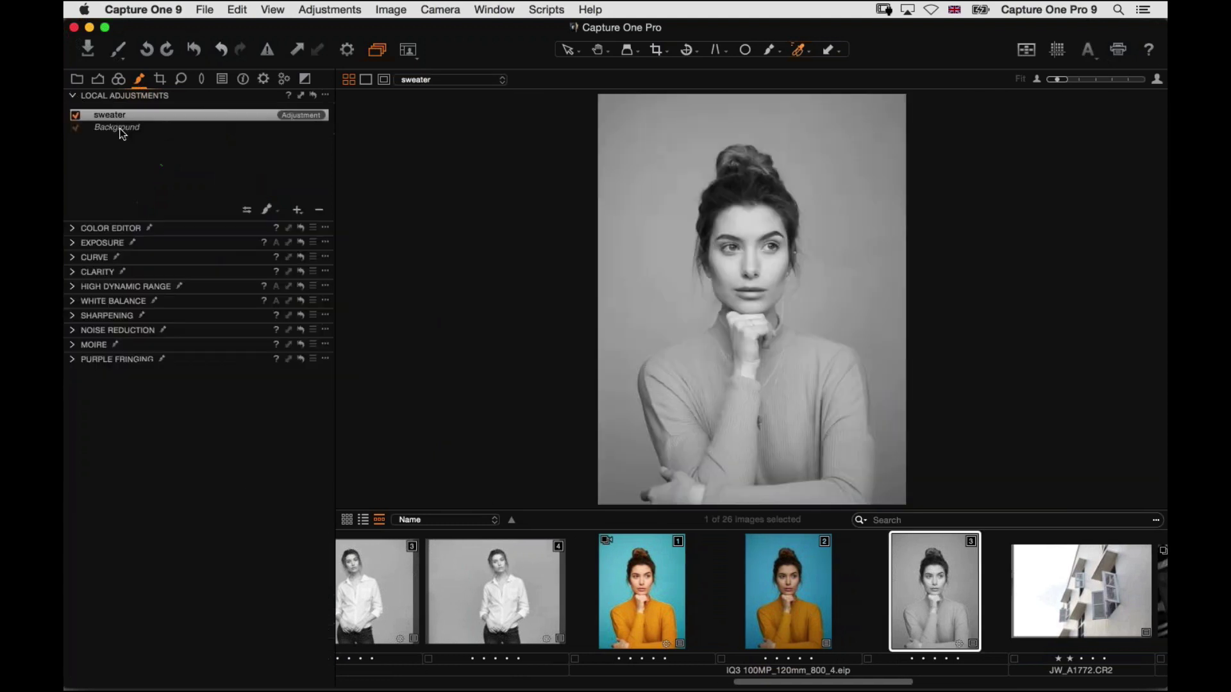
left_click(319, 210)
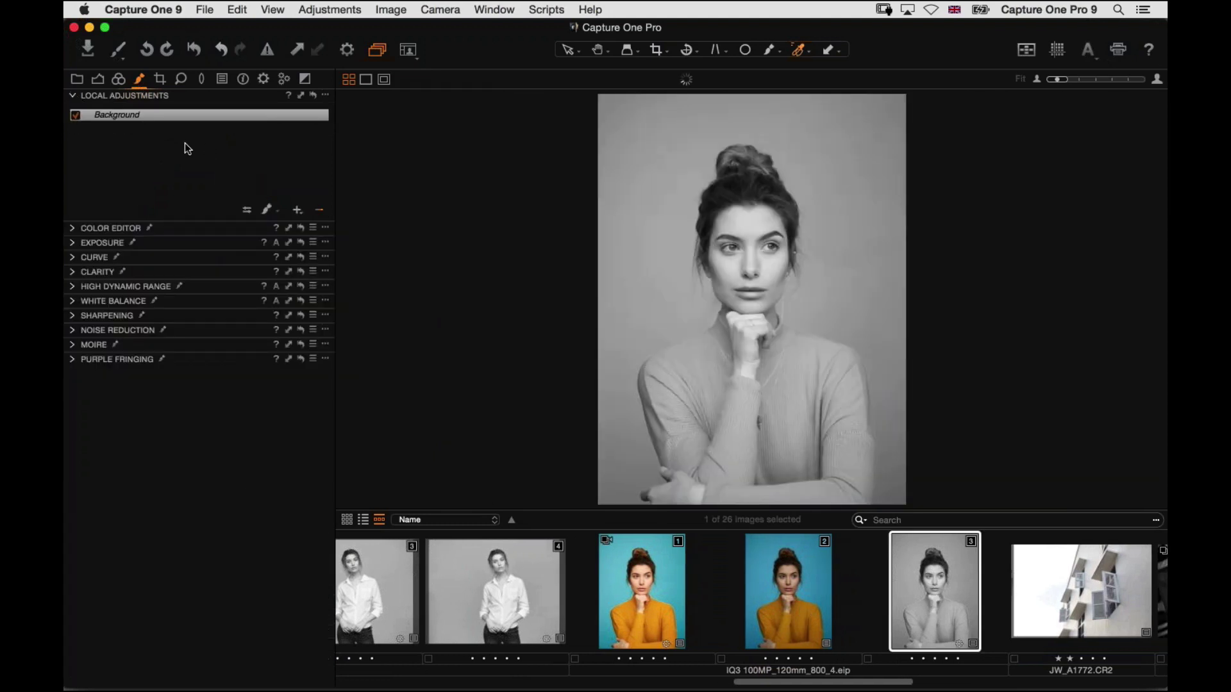
- Turn off the portrait's Black & White conversion and collapse the other color tools, leaving only the Color Editor expanded
left_click(118, 78)
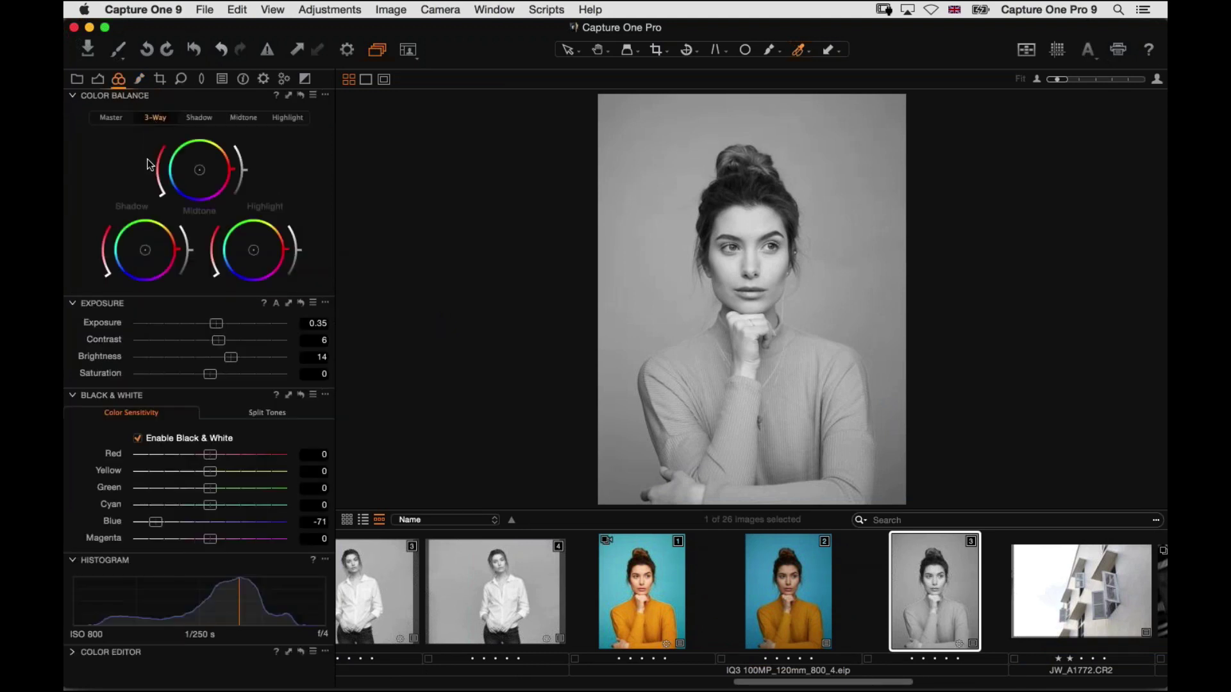
left_click(139, 438)
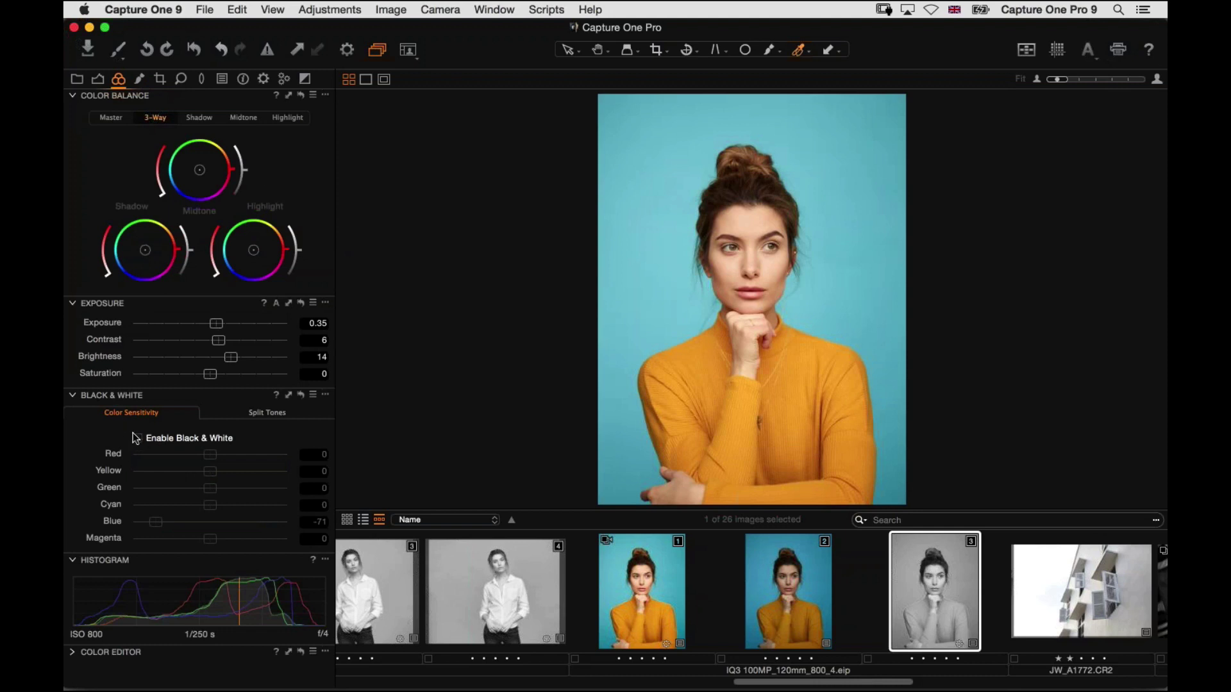
left_click(72, 304)
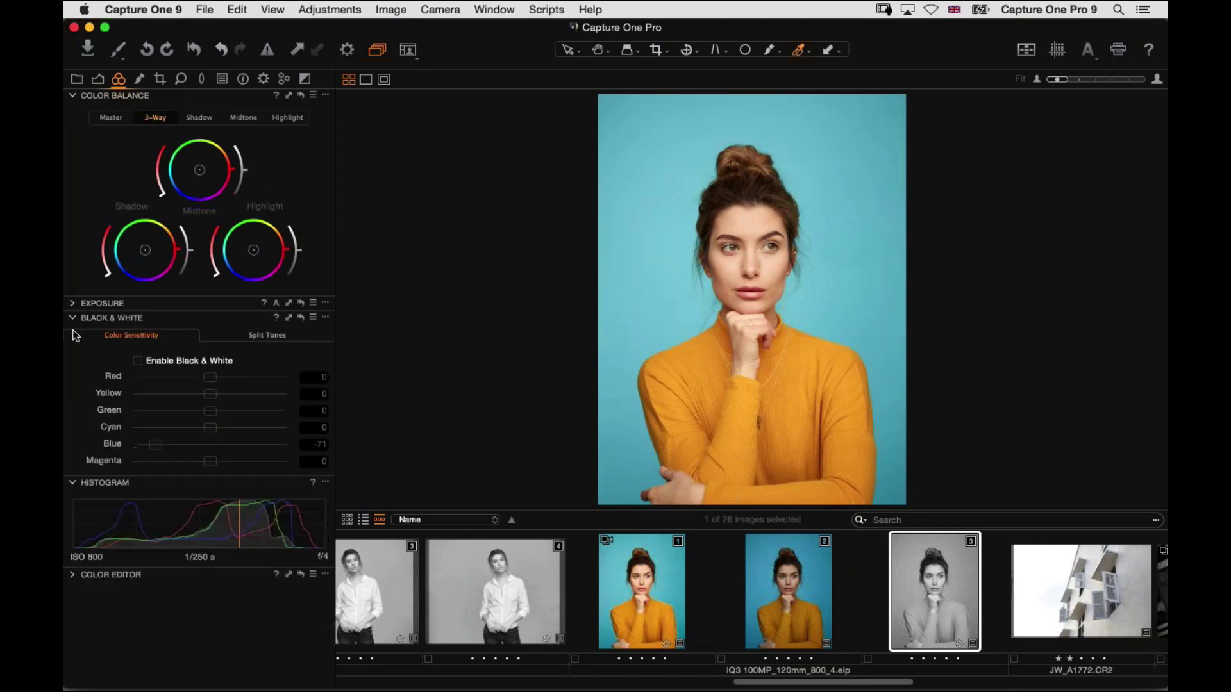
left_click(73, 319)
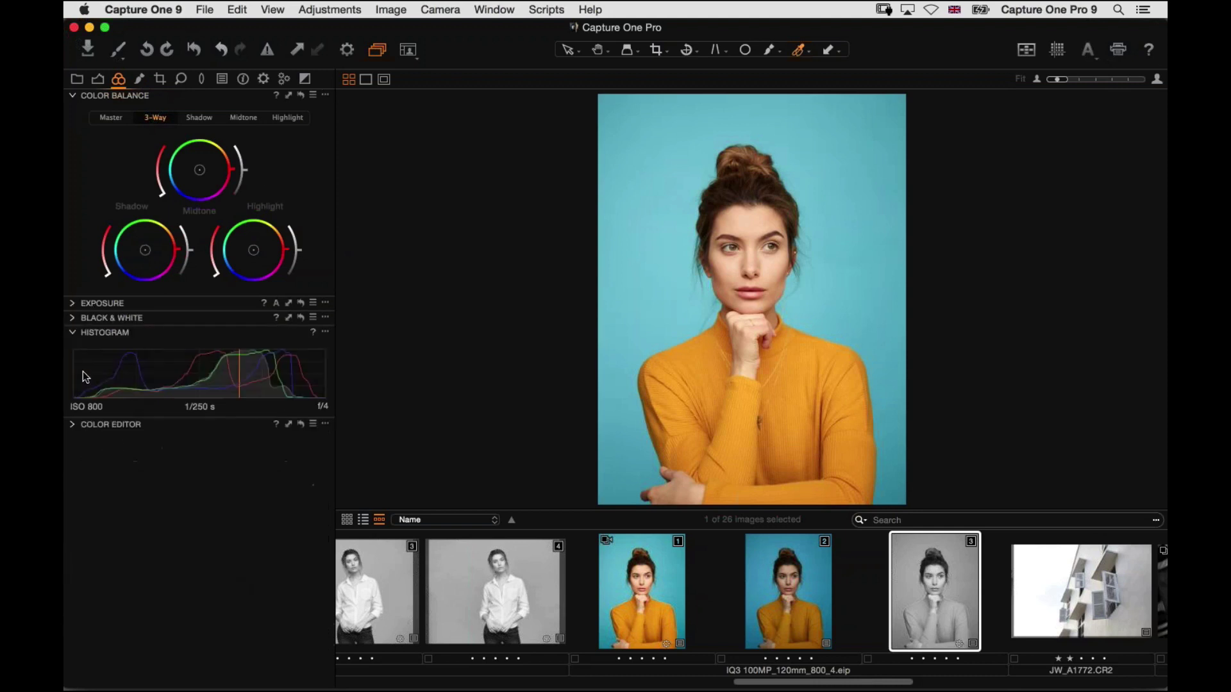
left_click(73, 424)
left_click(204, 174)
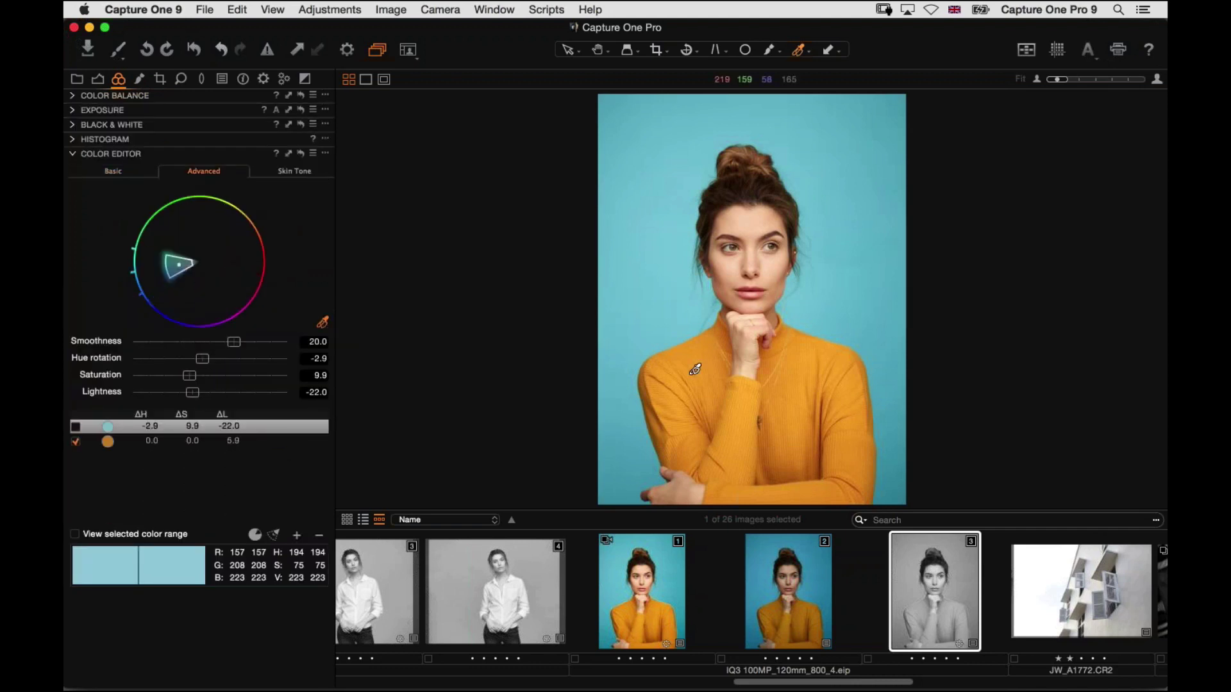
- Pick the orange sweater as a new Advanced color range and turn on View selected color range for the third portrait variant
left_click(696, 368)
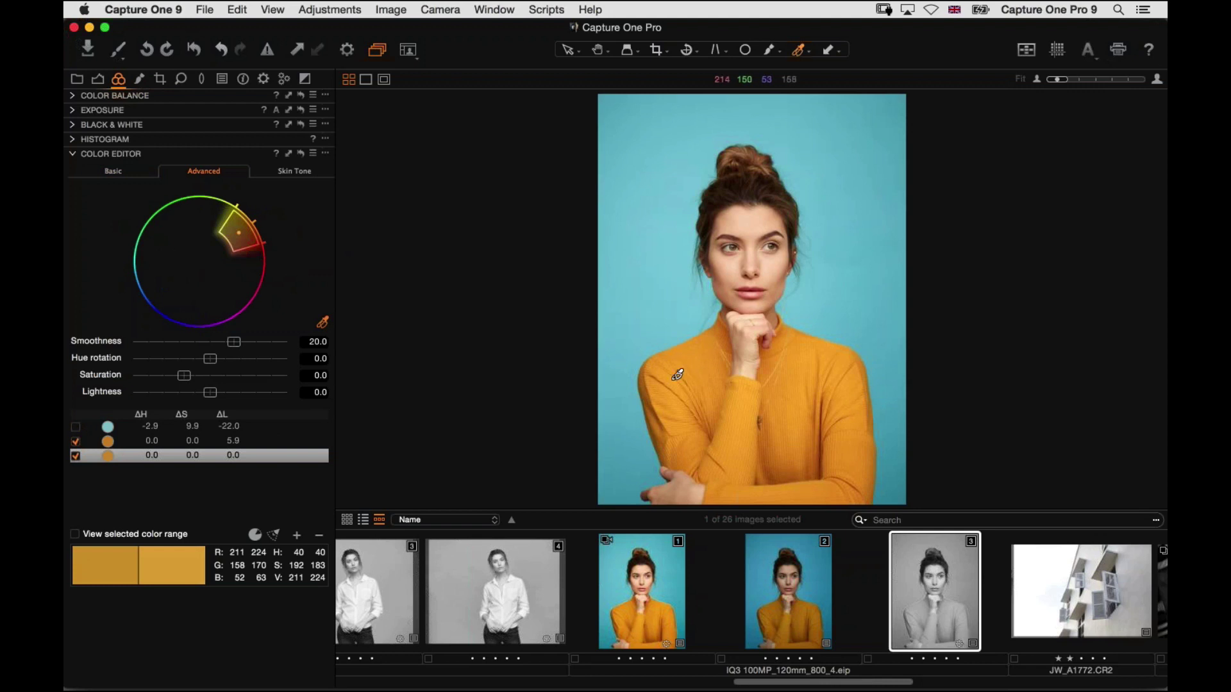
left_click(81, 534)
left_click(806, 579)
left_click(935, 589)
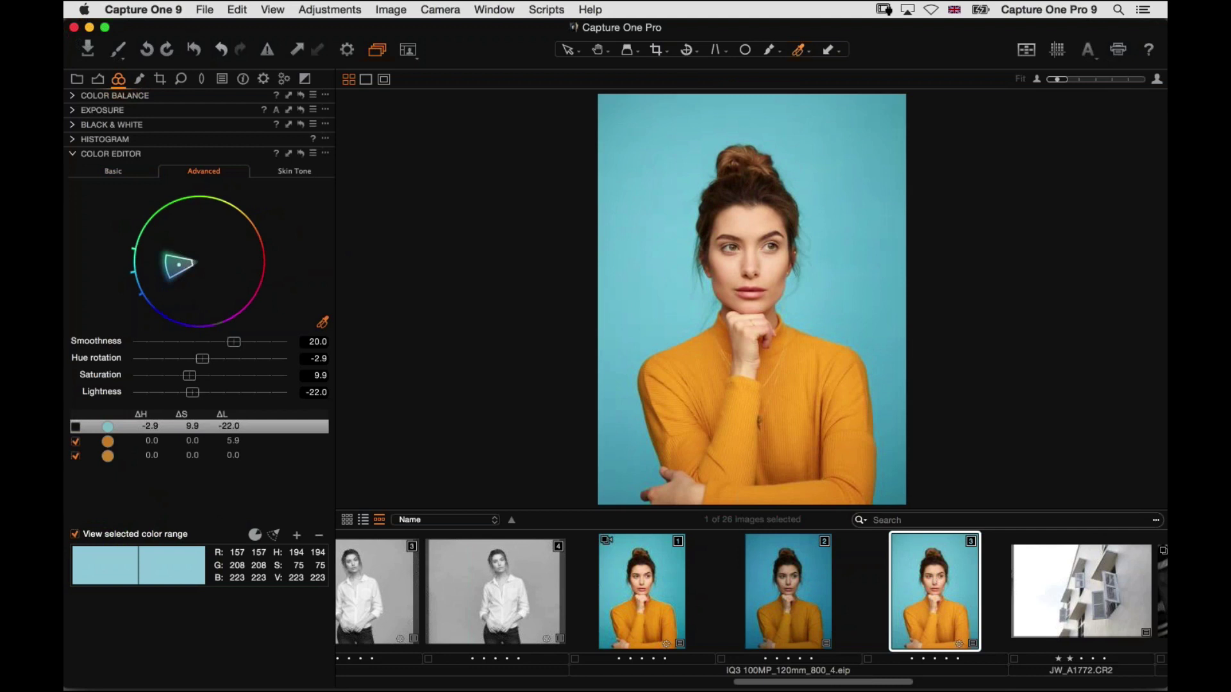
- Narrow the first orange range, reduce its Smoothness to 7.4, and compare the image with the selected color range view off and on
left_click(142, 441)
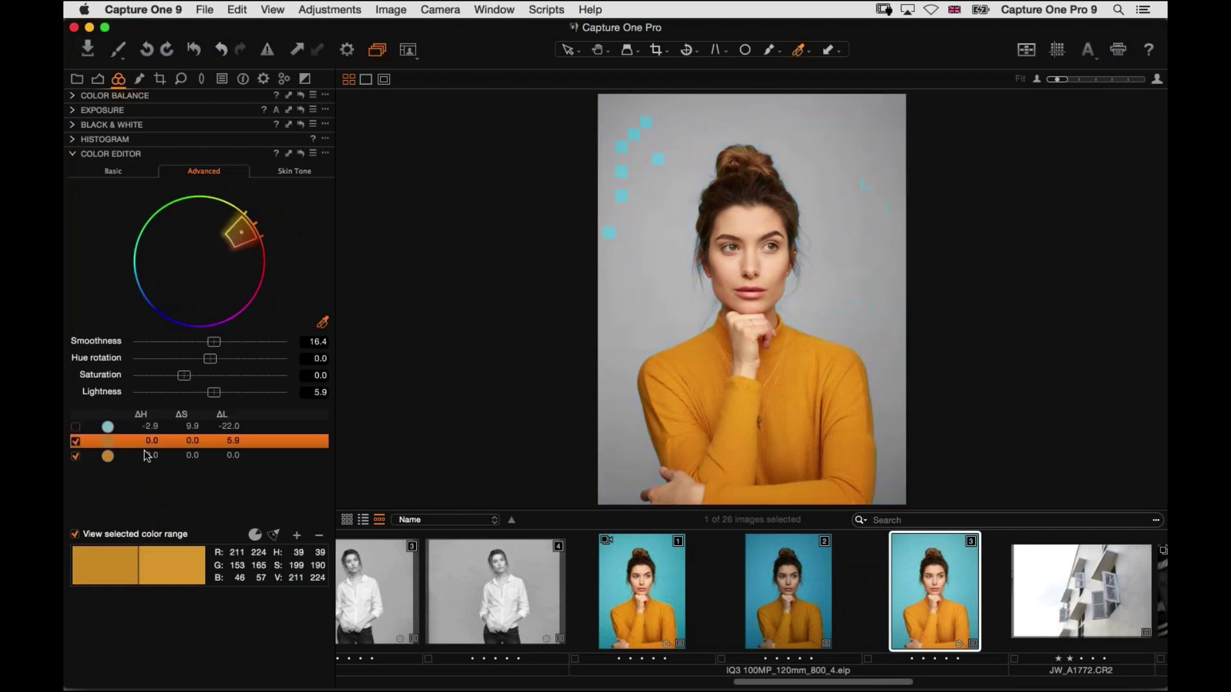
left_click(75, 534)
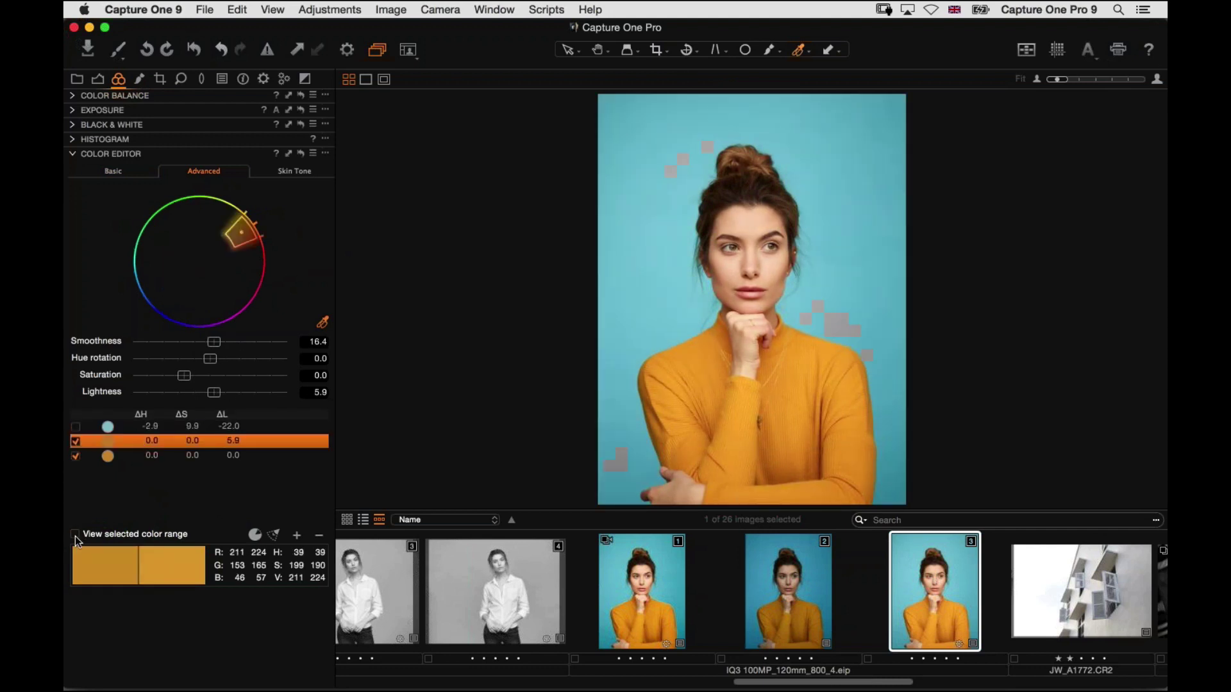
left_click(75, 535)
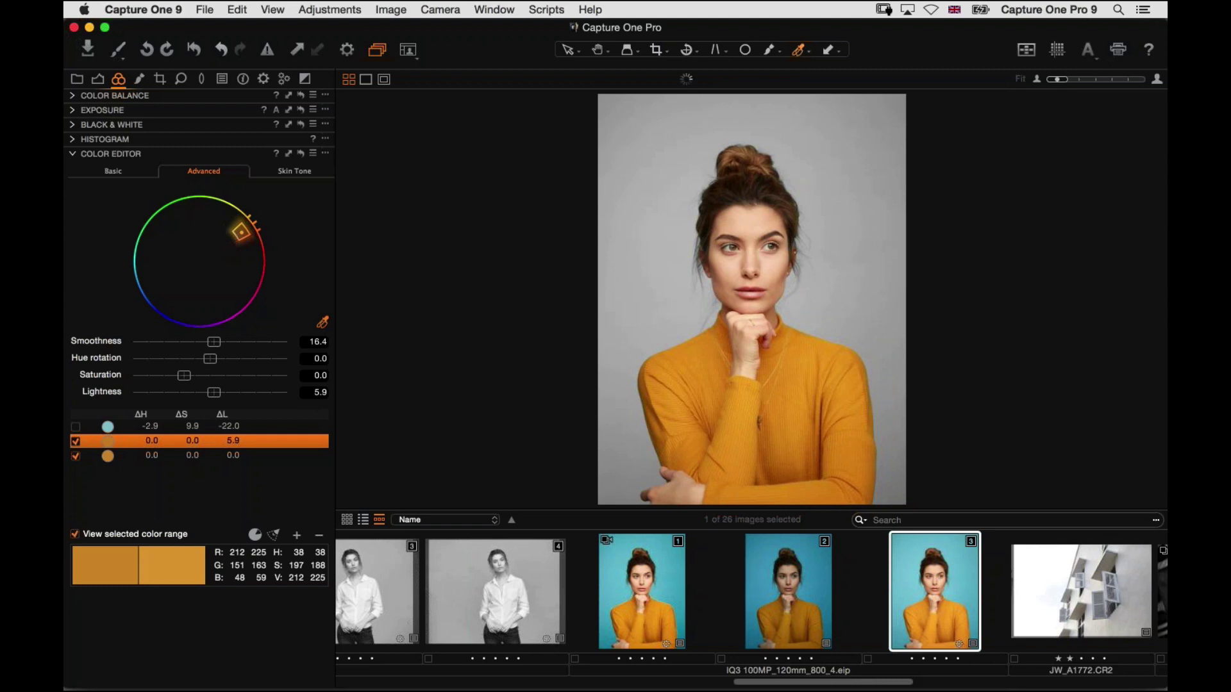
left_click_drag(214, 342, 168, 341)
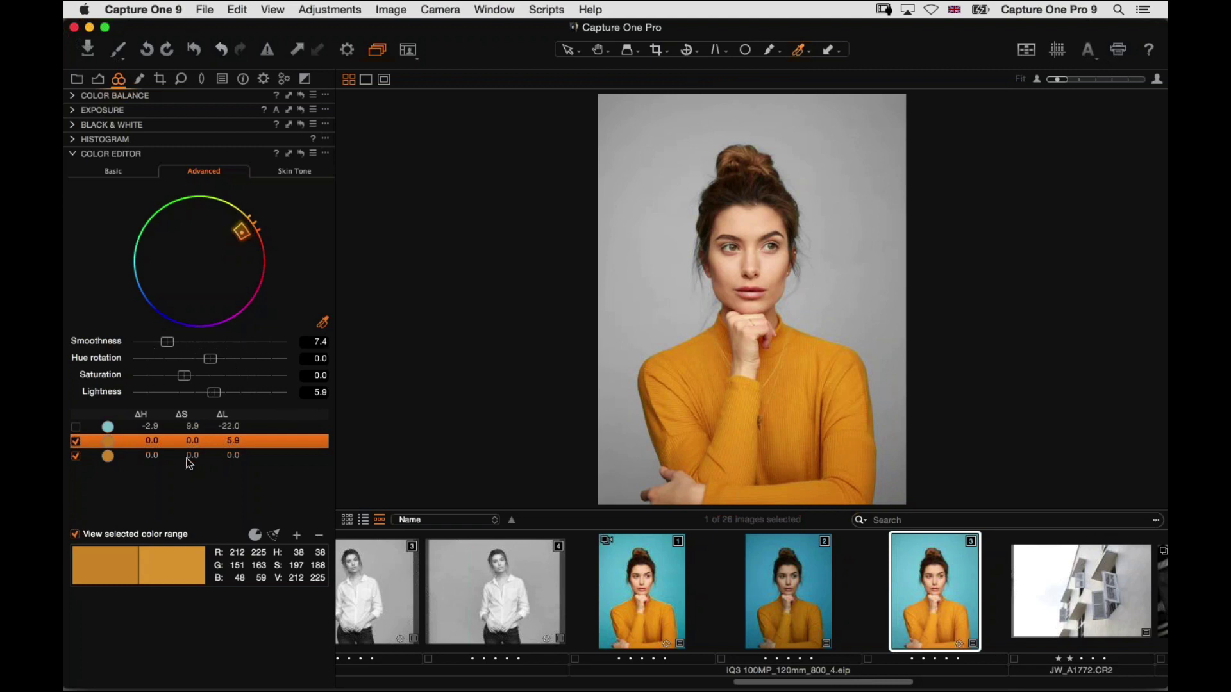
left_click(75, 535)
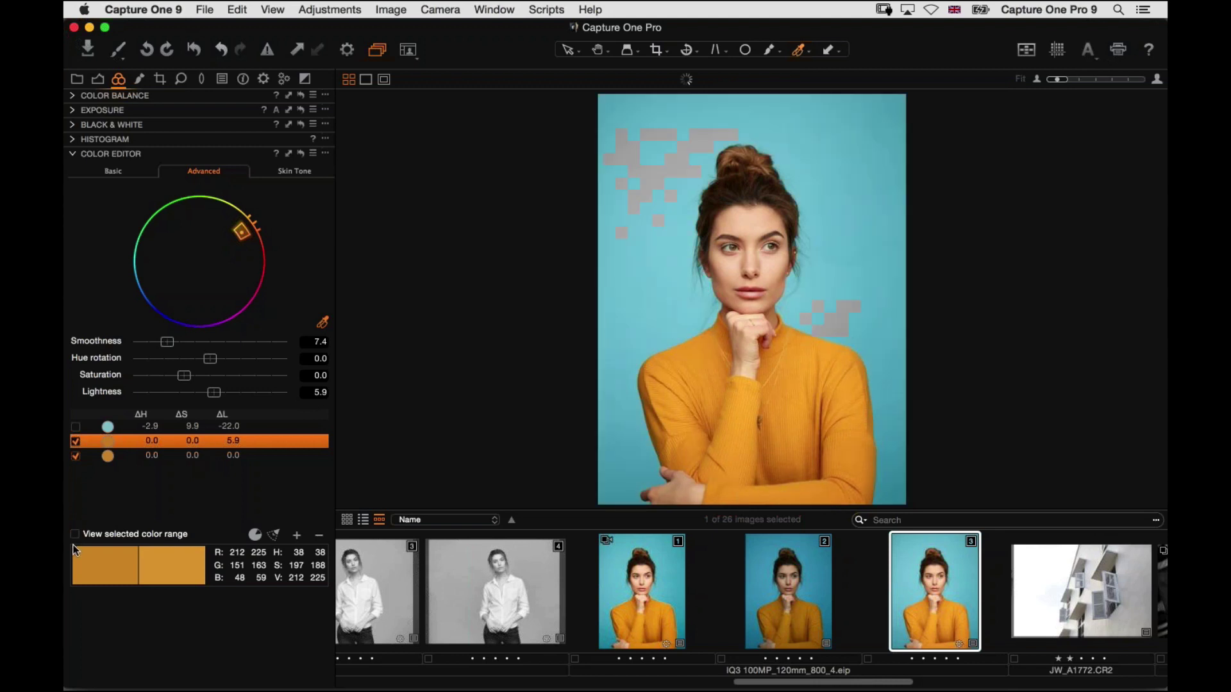
left_click(76, 535)
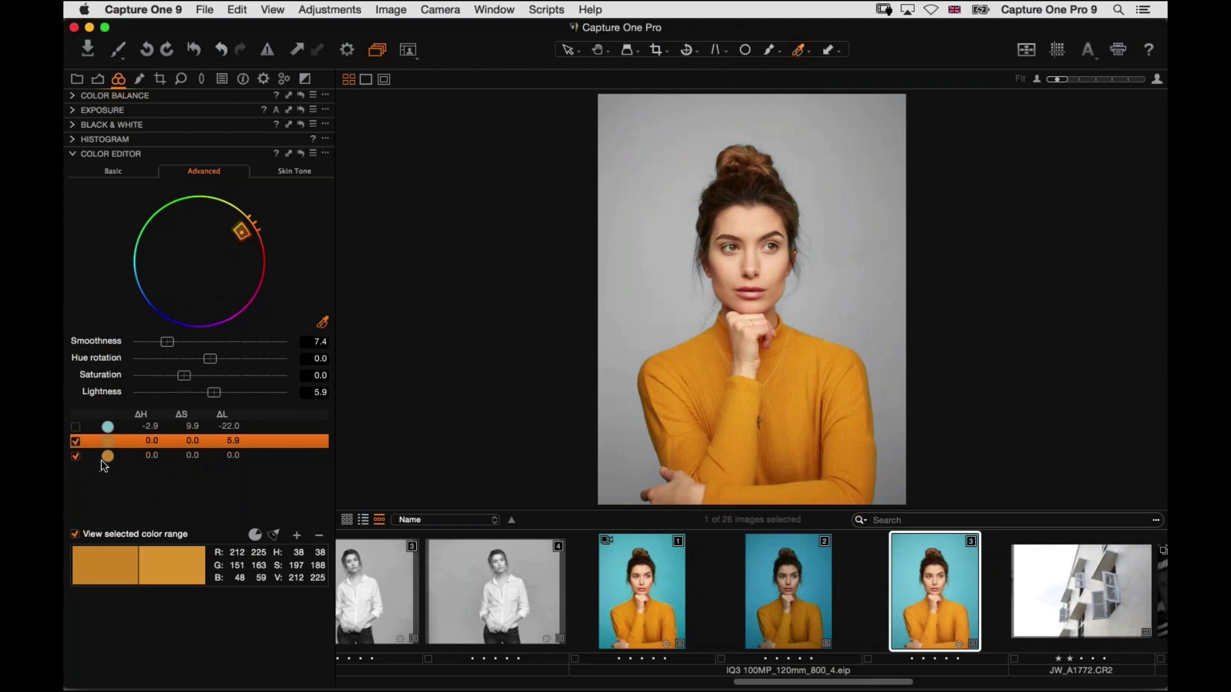
- Open the second, color variant of the skyscraper photo and hide the image browser
scroll(556, 579, "left", 15)
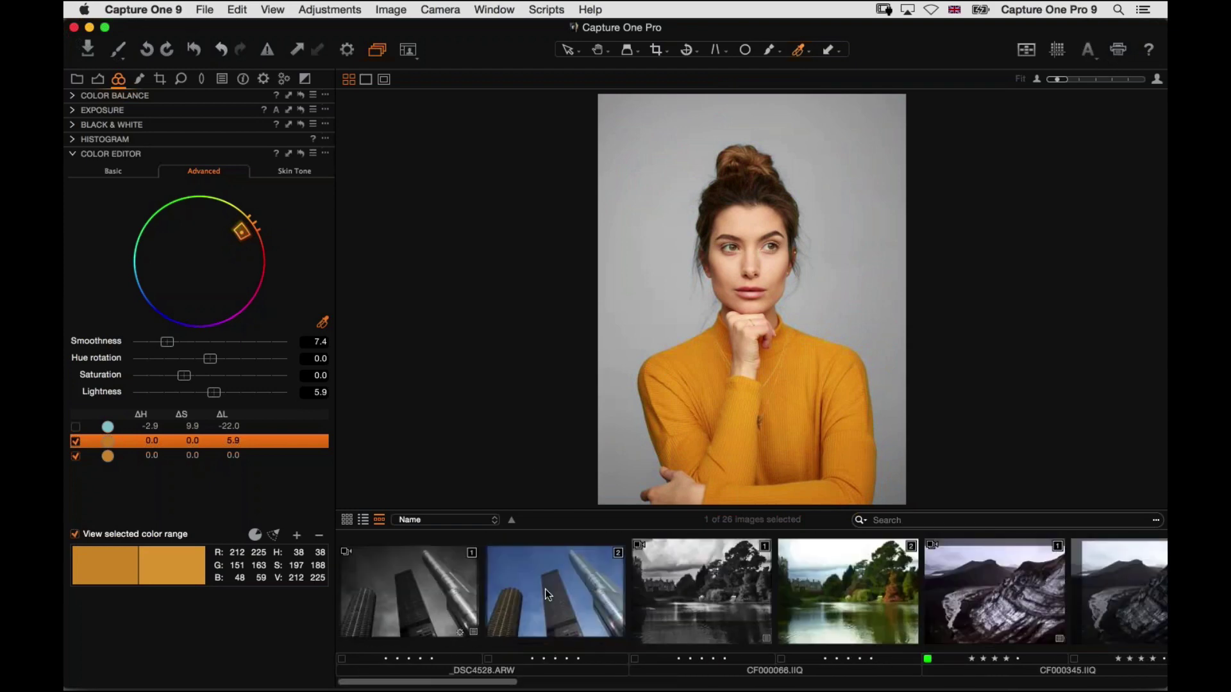
left_click(545, 603)
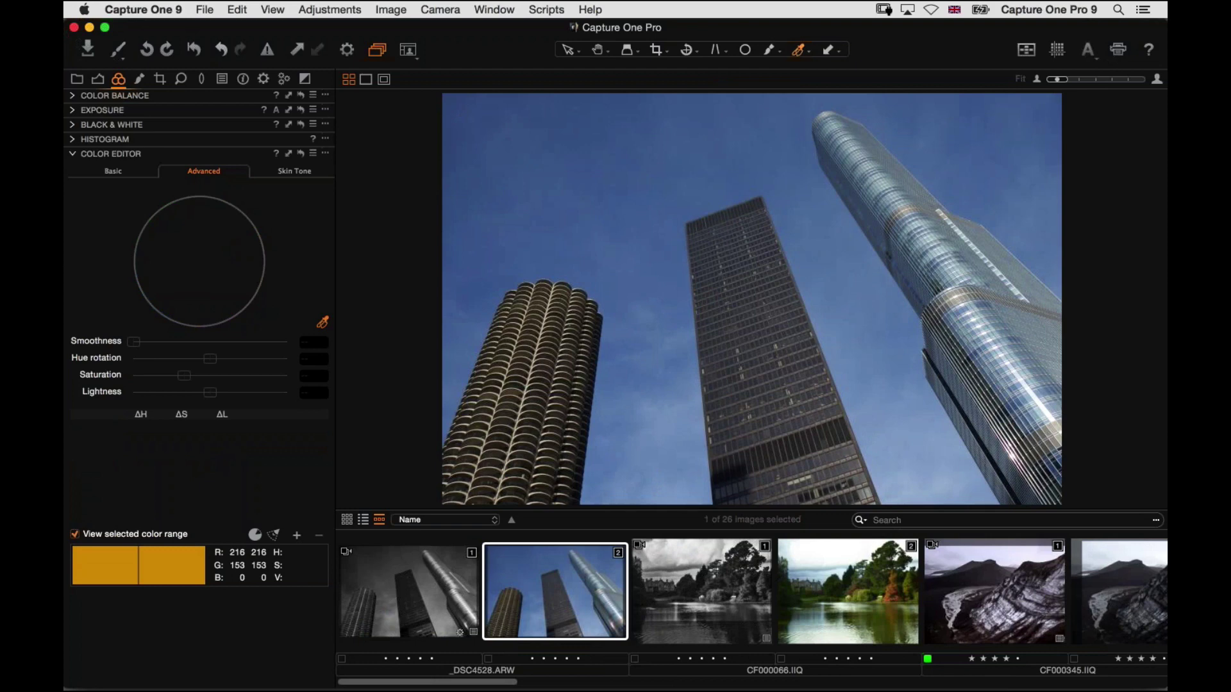
key("super+b")
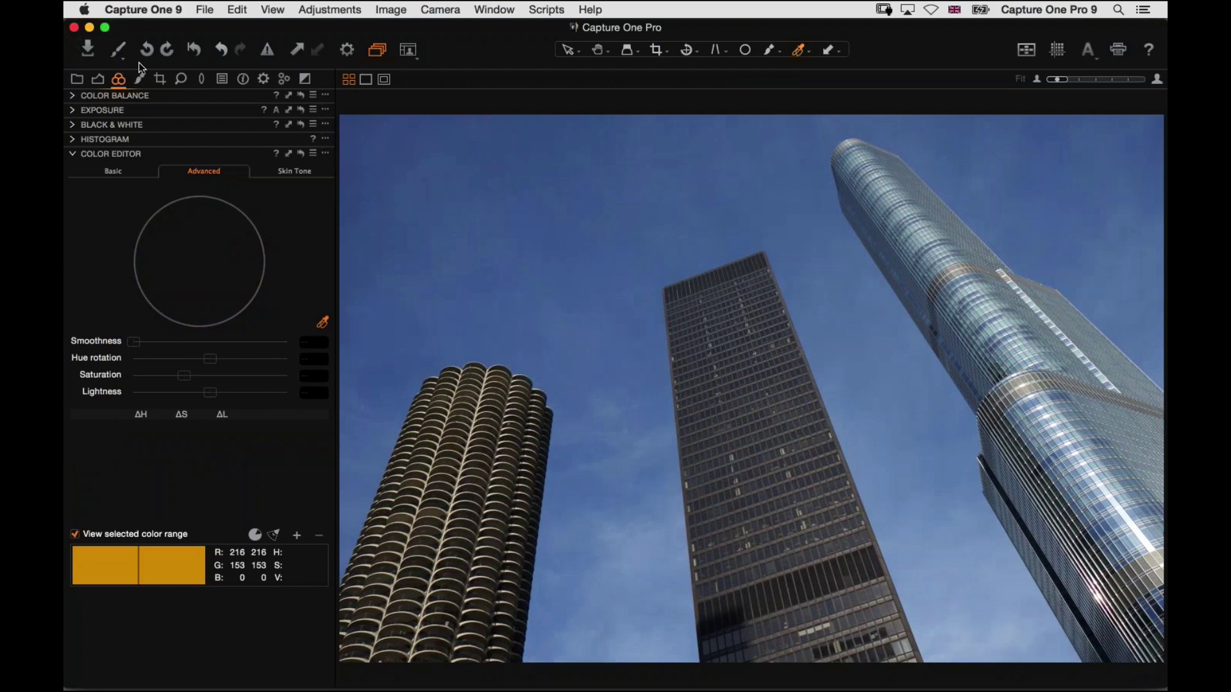
- Reset the photo's adjustments and set Exposure to 0.18, Highlight recovery to 32 and the Levels midtone to -0.15
left_click(196, 50)
left_click(100, 81)
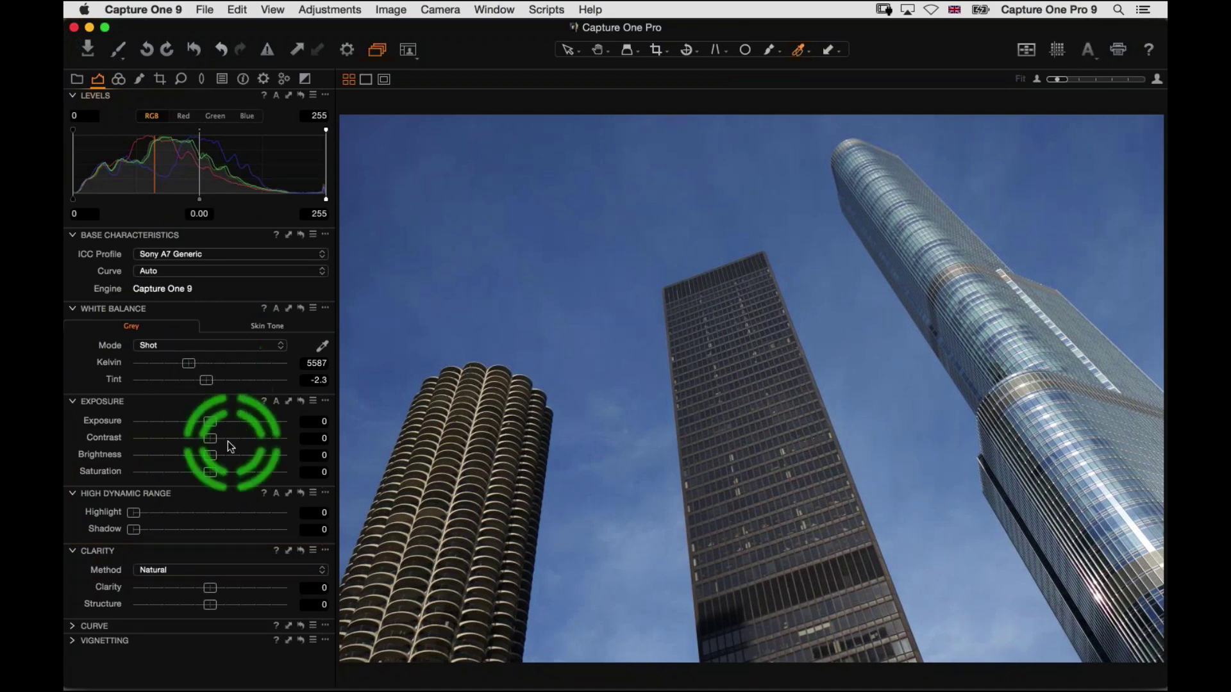
left_click_drag(212, 421, 216, 422)
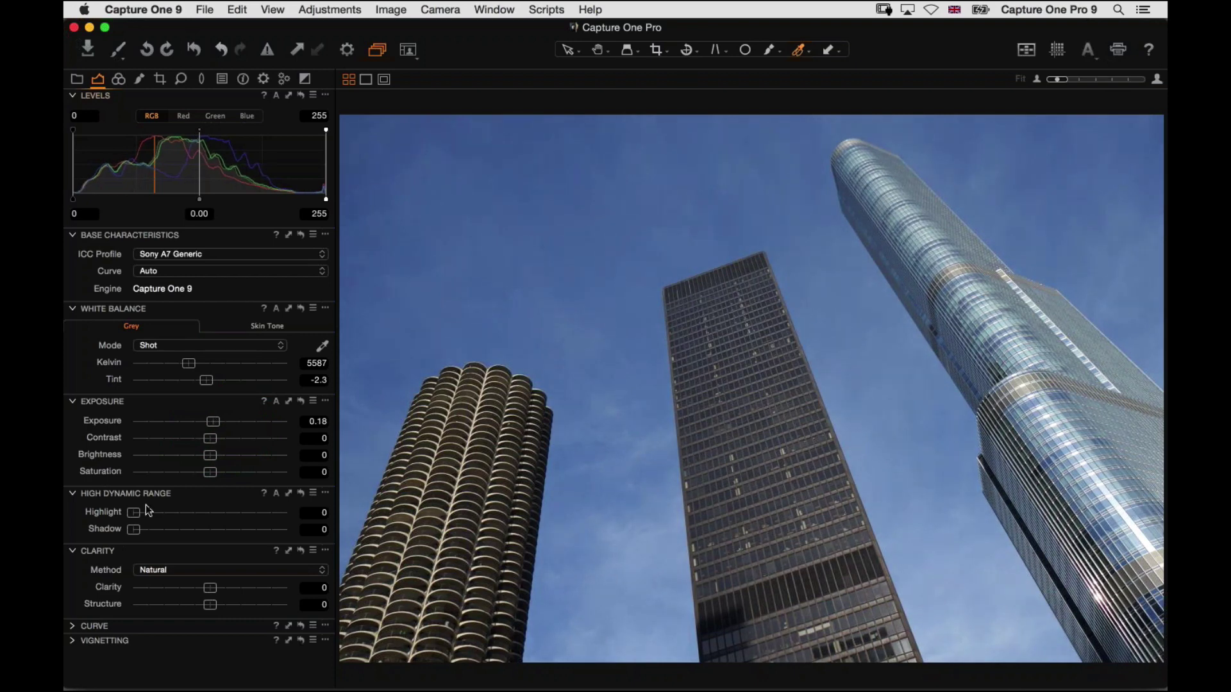
left_click_drag(134, 513, 183, 518)
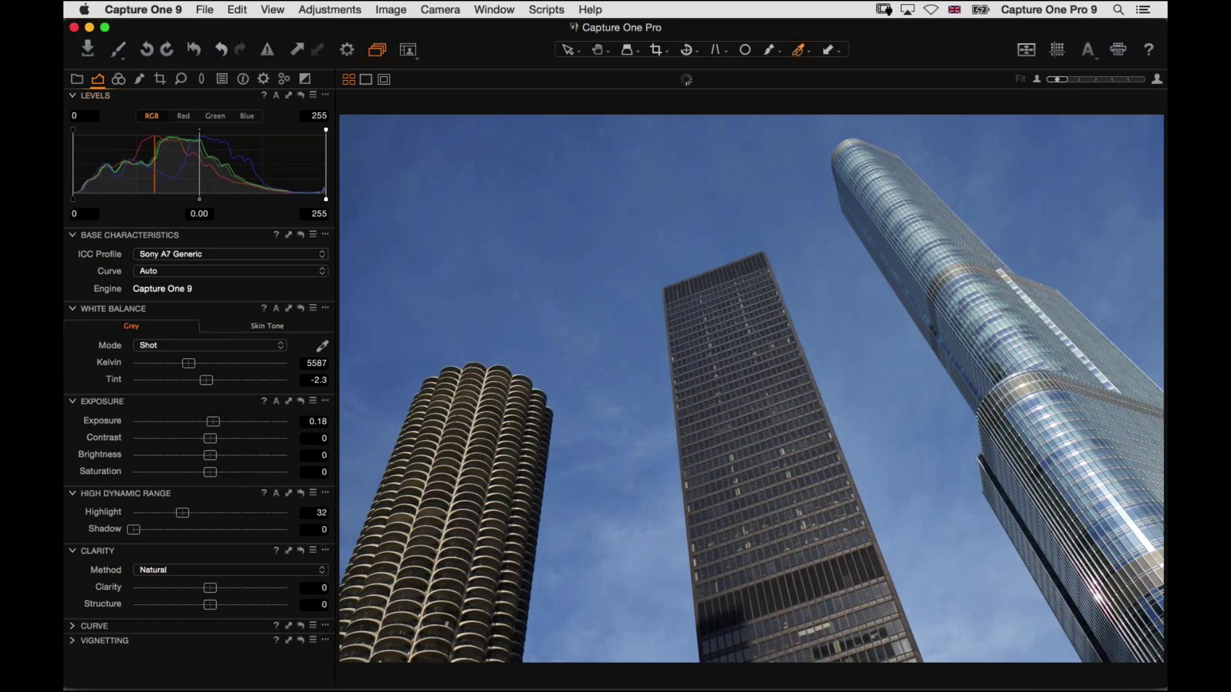
left_click_drag(200, 200, 218, 202)
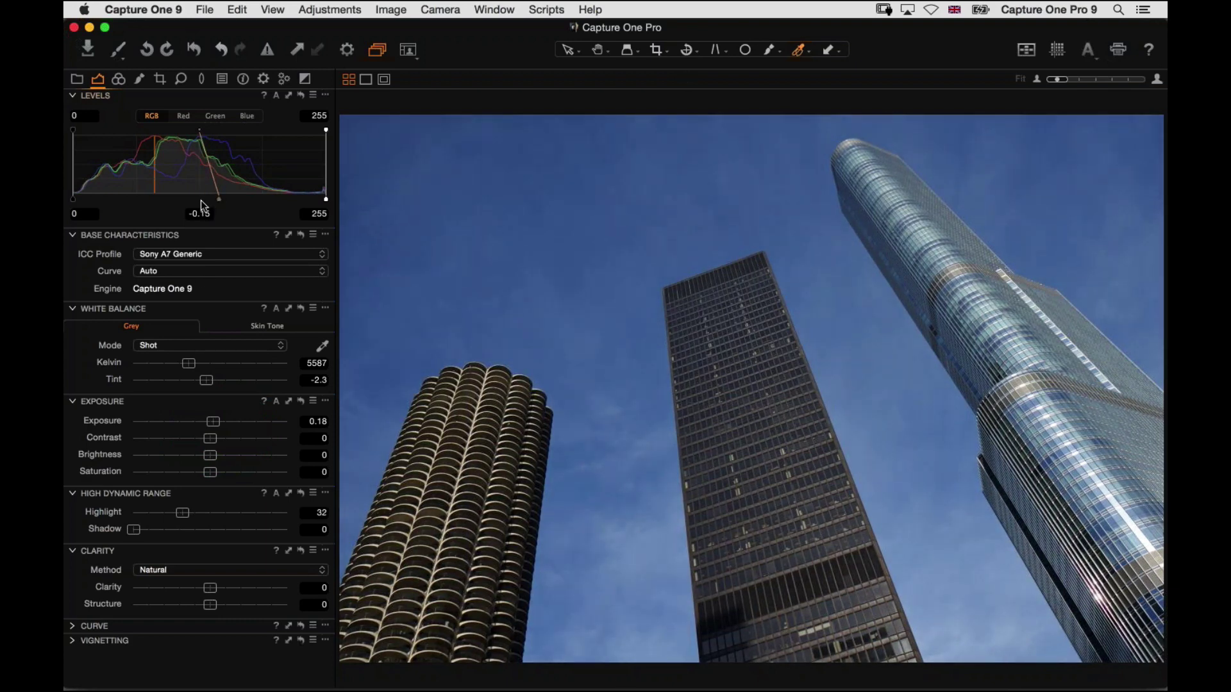
- Try a Clarity of 27 on the whole photo and reset it
left_click_drag(210, 588, 232, 589)
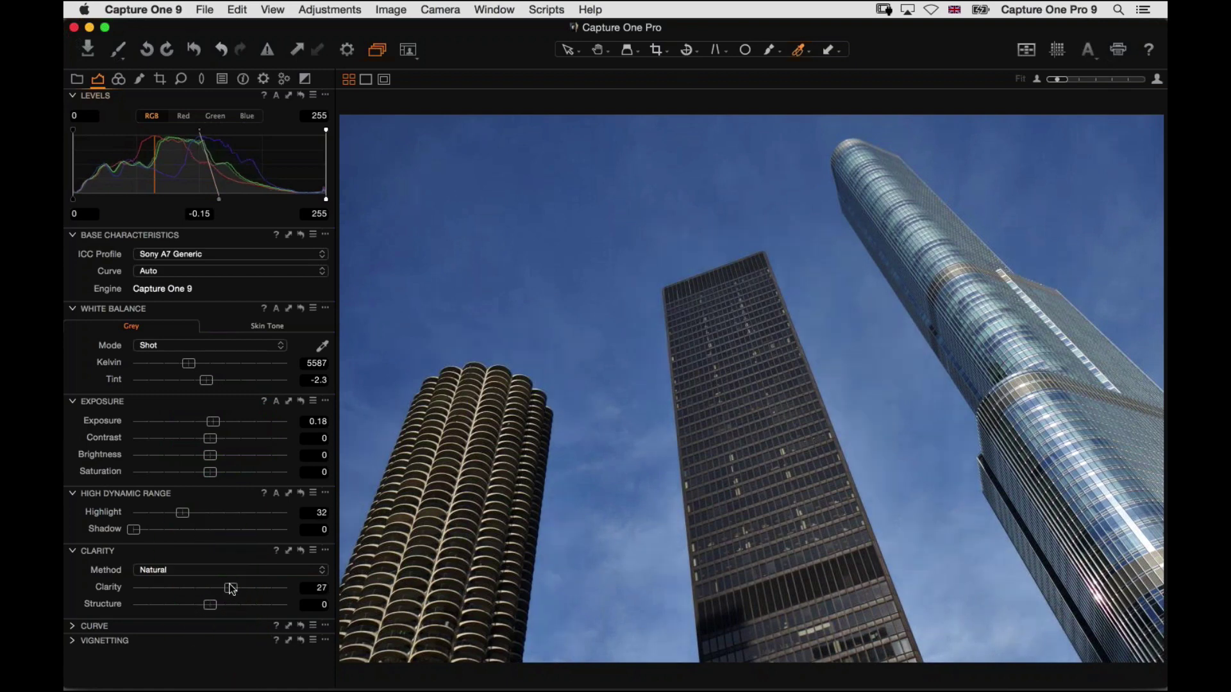
double_click(232, 589)
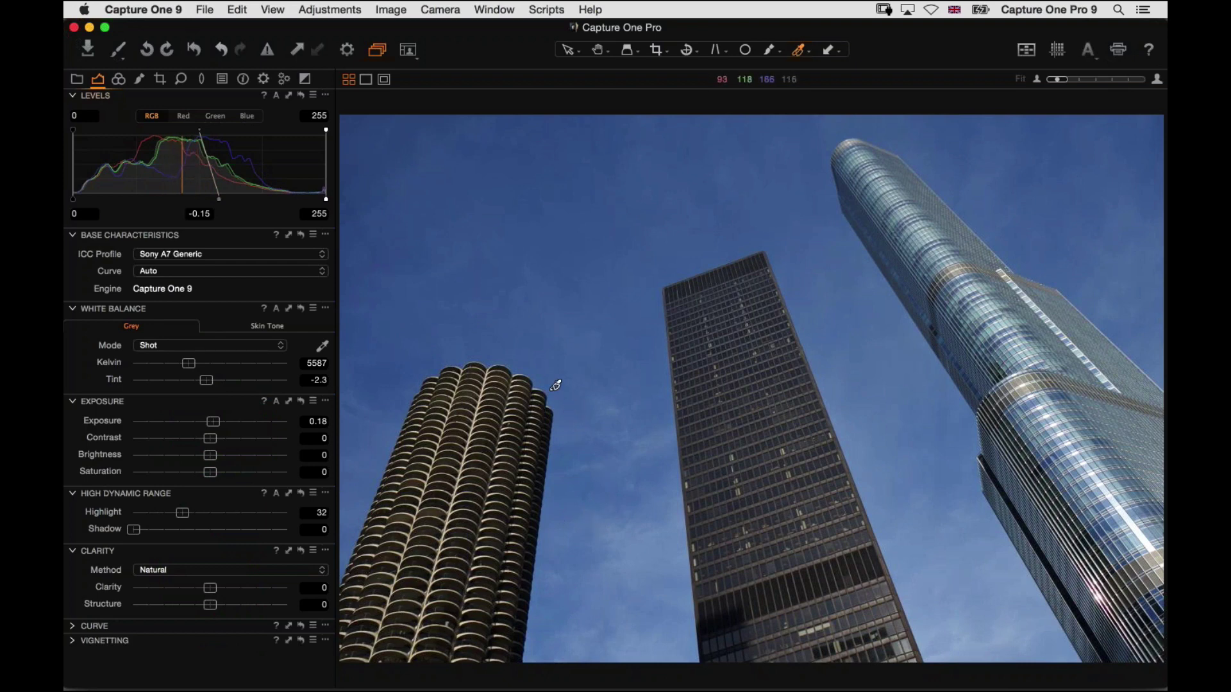
- Try a strong S-shaped Luma curve on the whole photo and reset the curve
left_click(118, 79)
left_click(98, 79)
left_click(73, 629)
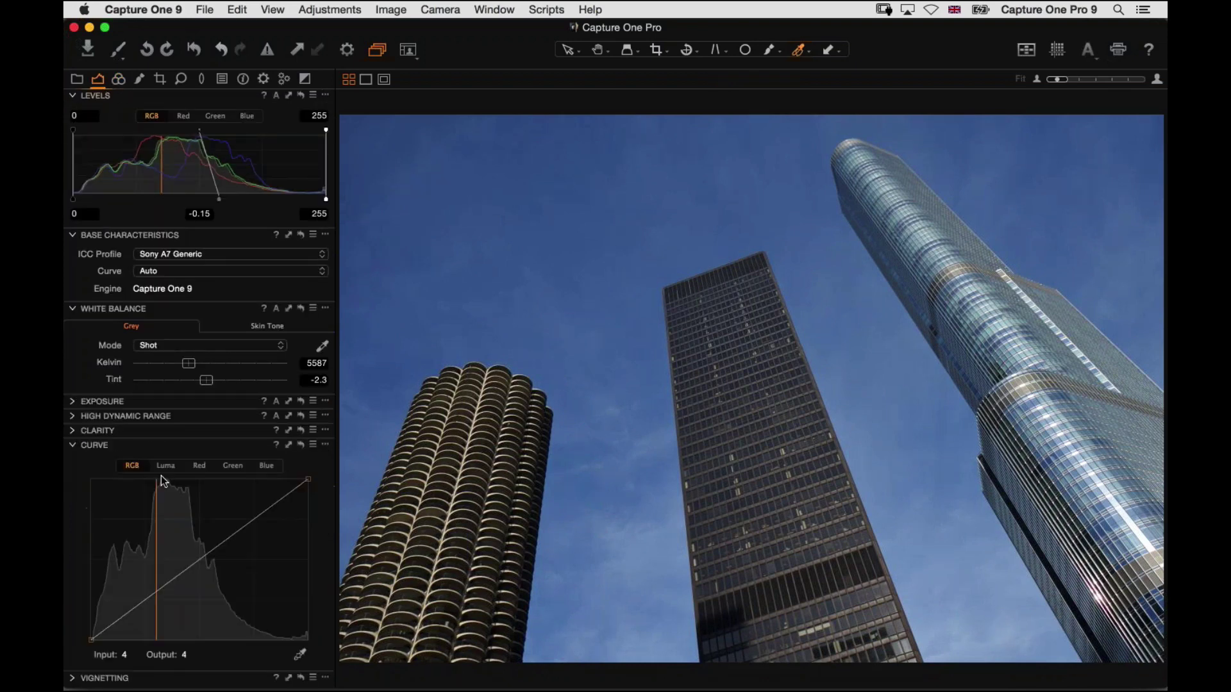
left_click_drag(146, 607, 150, 623)
left_click(237, 533)
left_click_drag(237, 533, 254, 521)
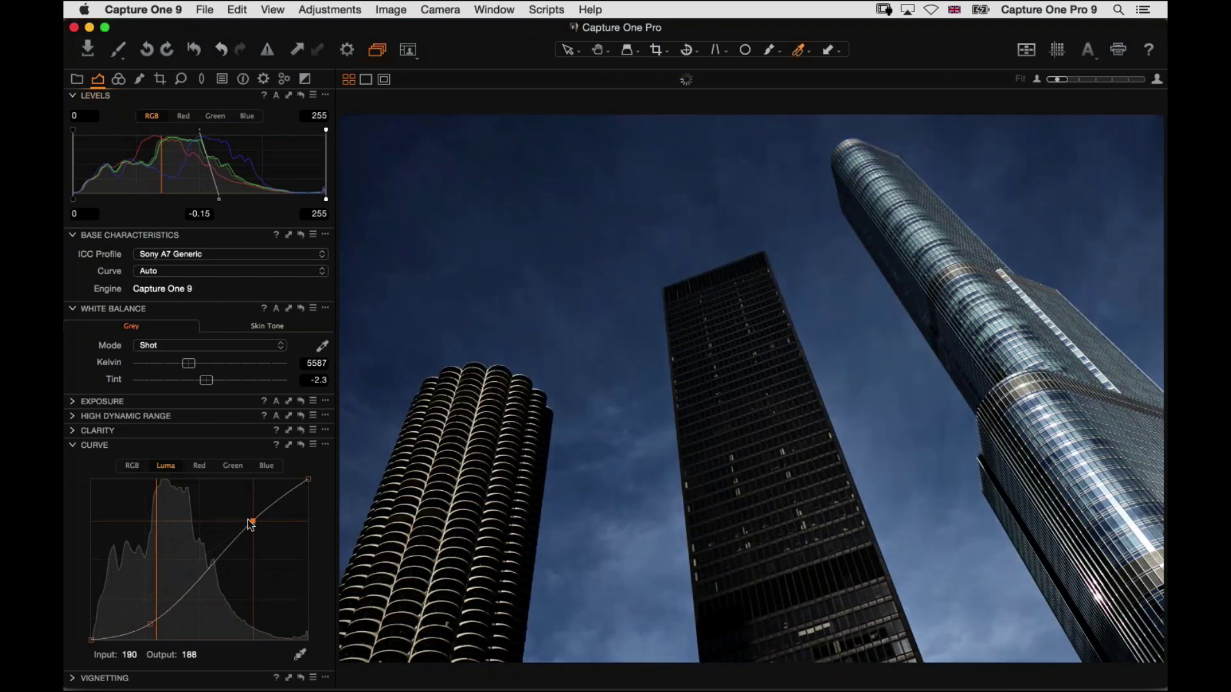
left_click_drag(150, 624, 146, 634)
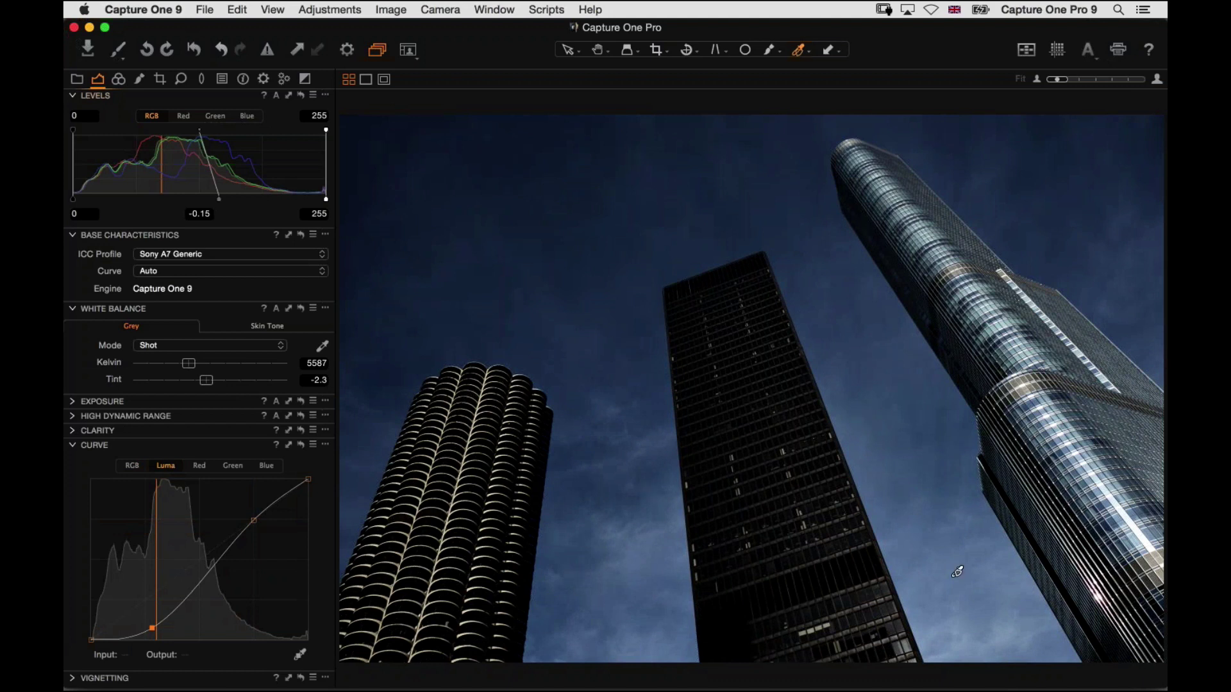
left_click(300, 444)
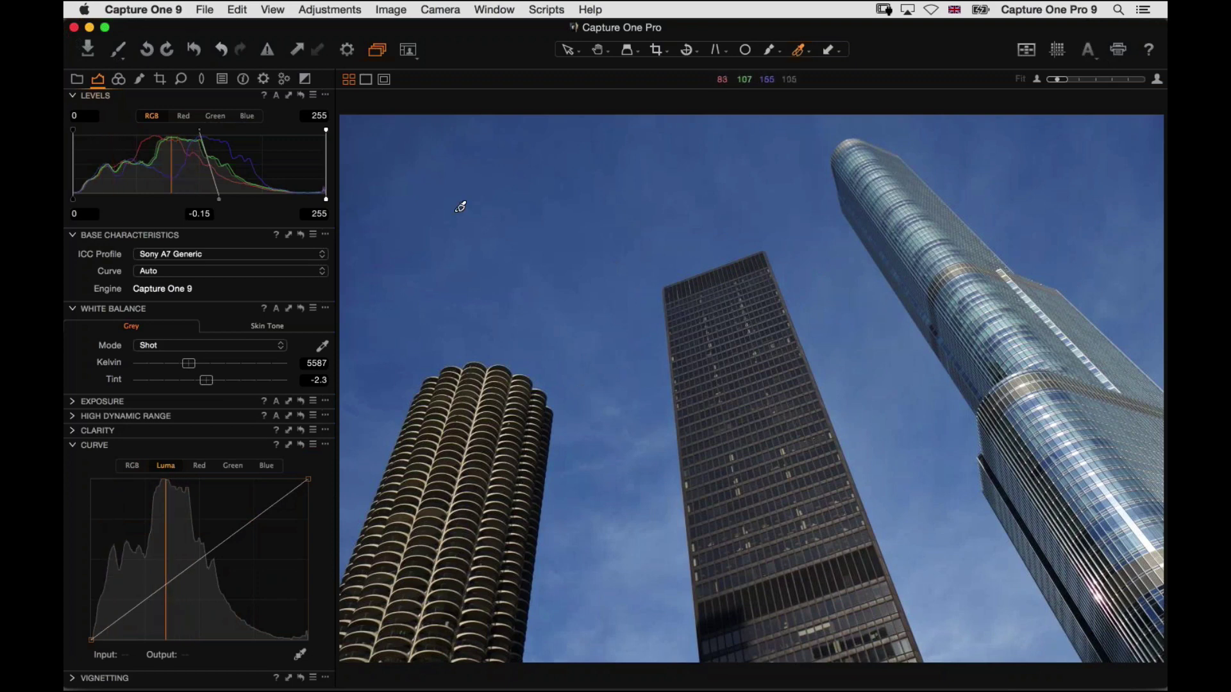
- Sample the blue sky as a color range in the Advanced Color Editor and turn off the selected color range view
left_click(118, 78)
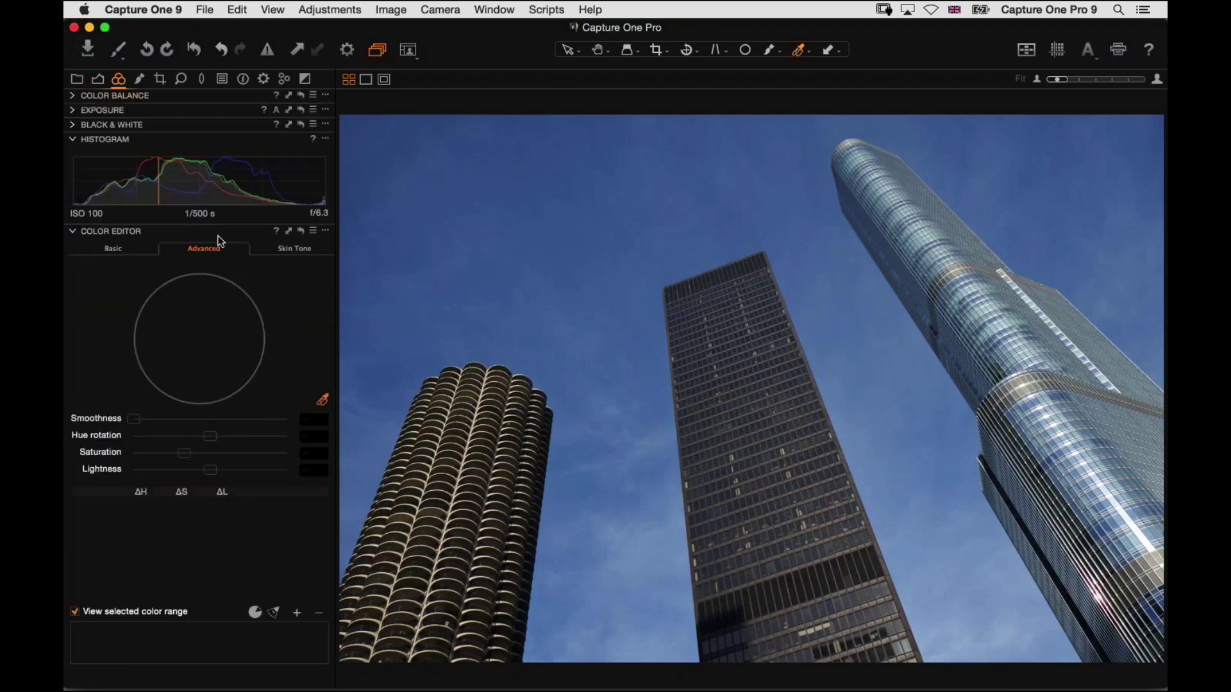
left_click(322, 399)
left_click(425, 230)
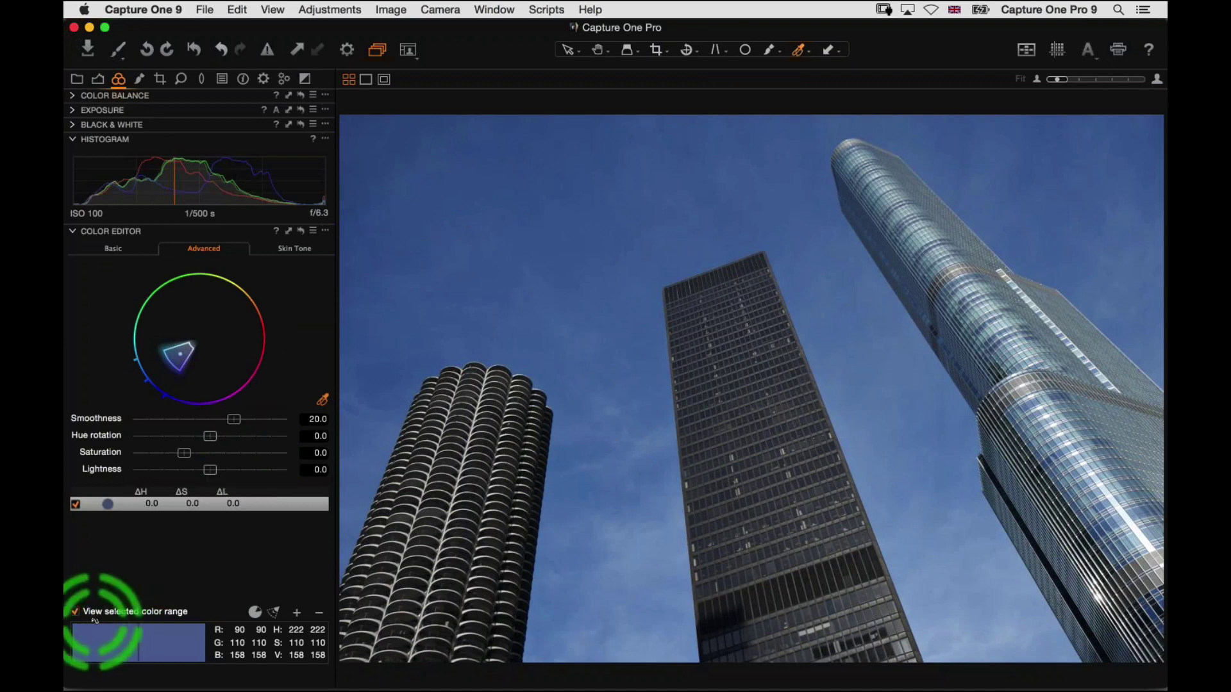
left_click(88, 615)
left_click(76, 613)
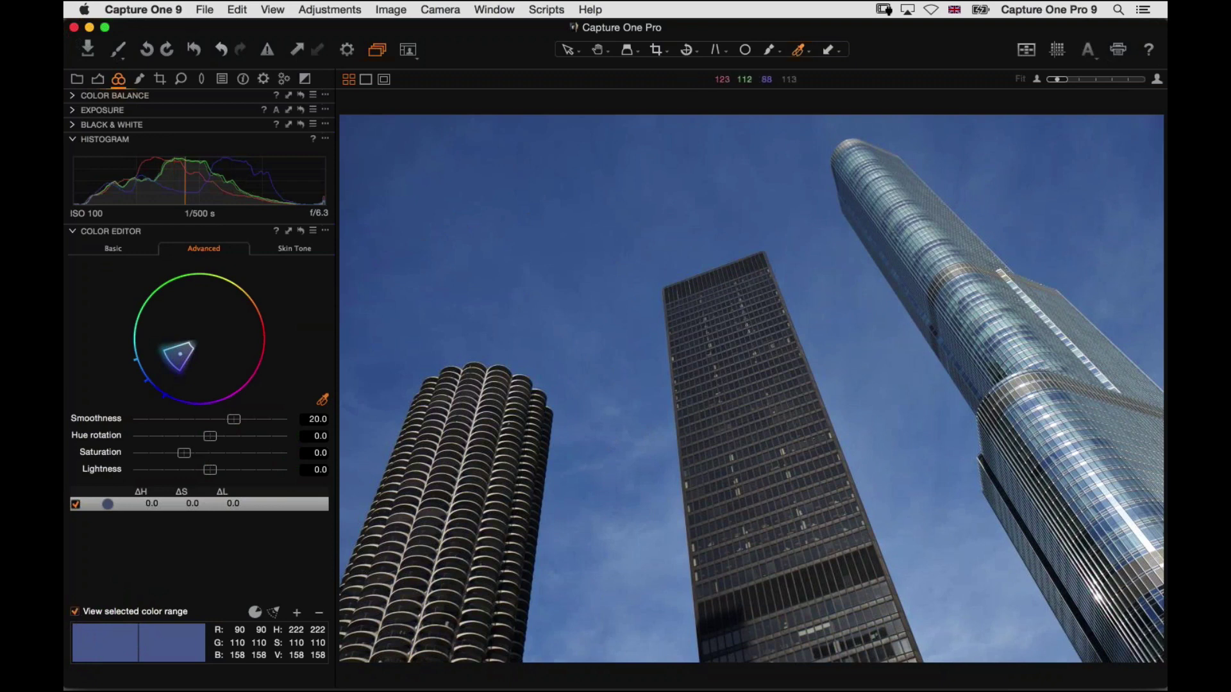
left_click(75, 612)
- Create a masked layer from the sampled sky color selection
left_click(313, 231)
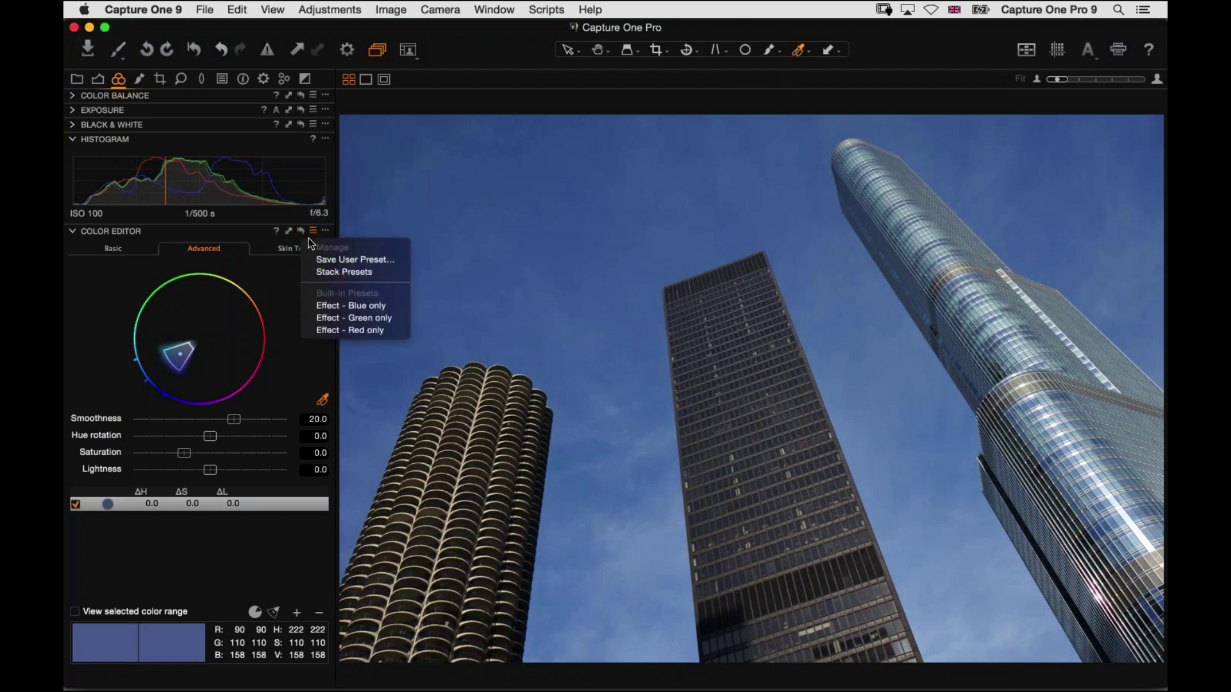
left_click(326, 236)
left_click(325, 232)
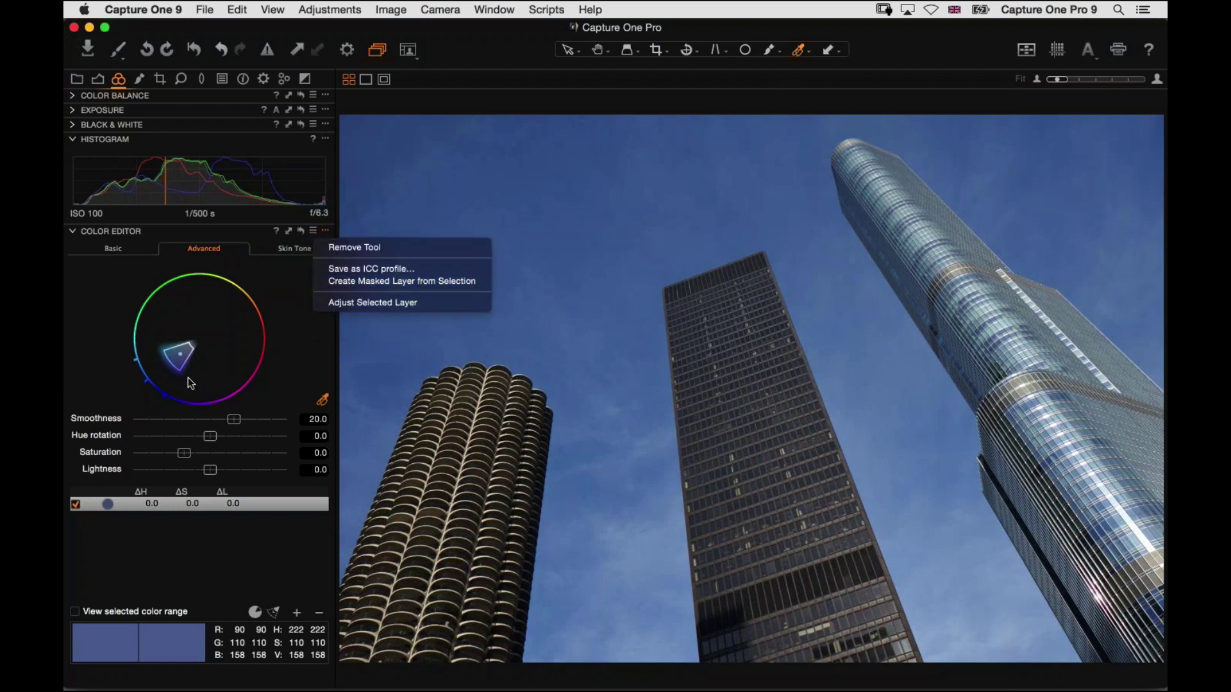
left_click(376, 282)
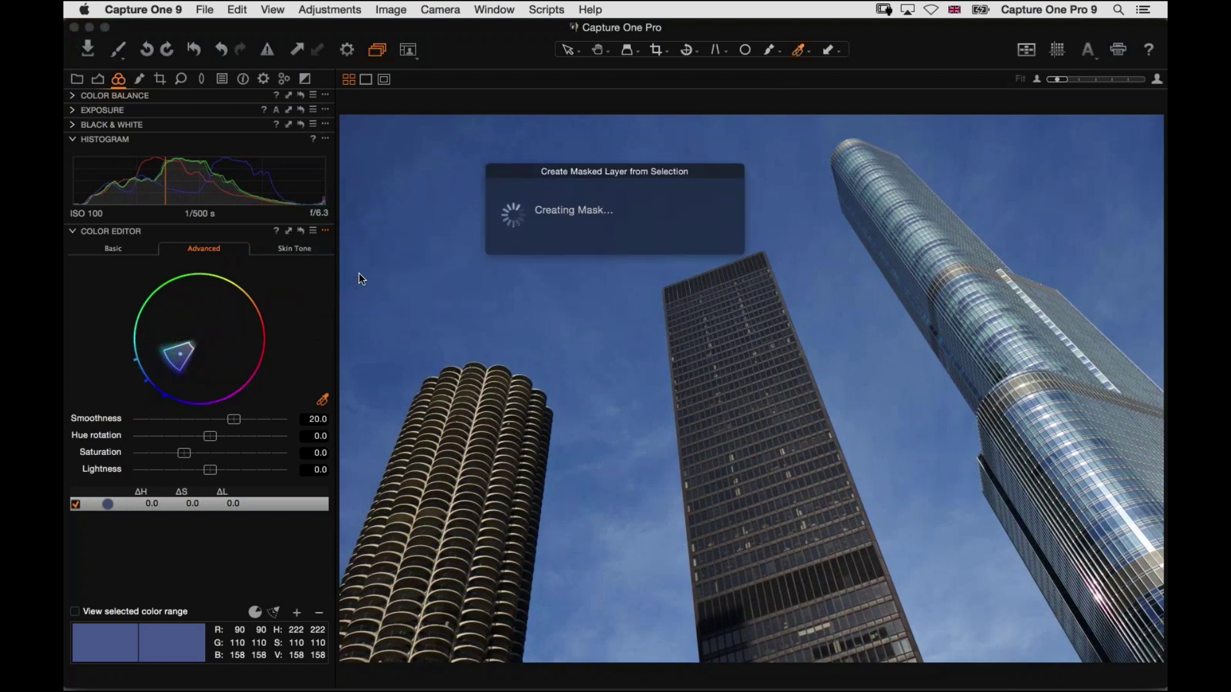
- Toggle the new layer's mask overlay to examine how it covers the sky and buildings
left_click(140, 79)
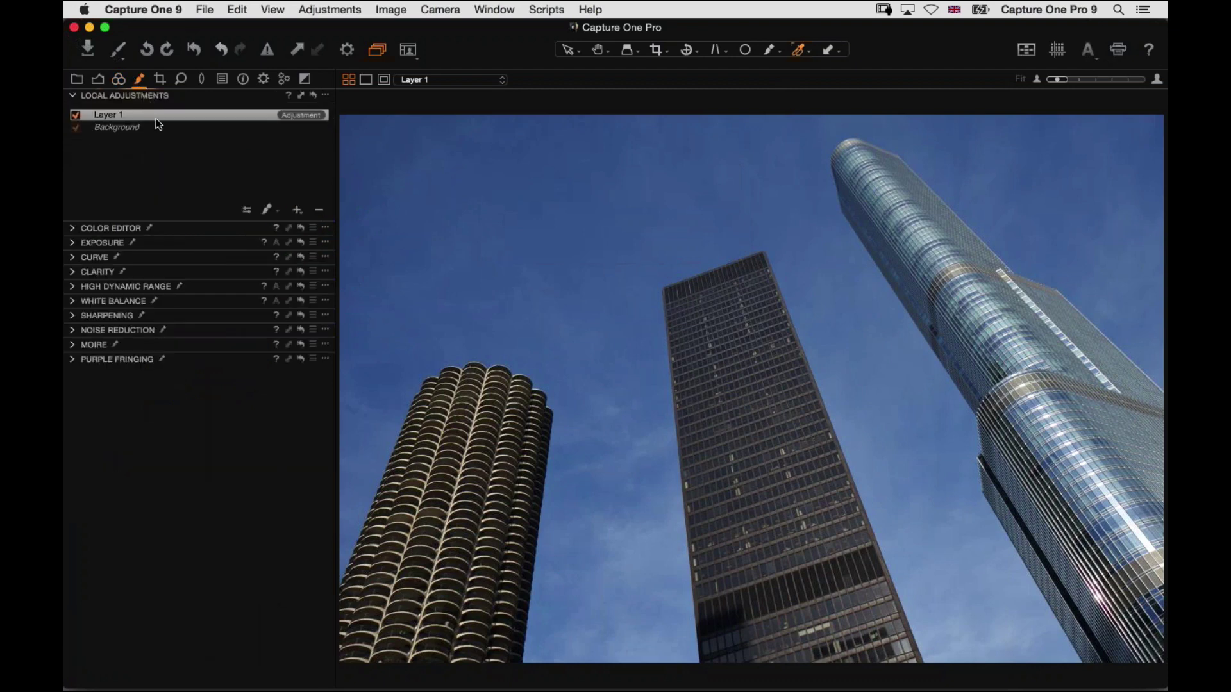
key("m")
key("m")
key("m")
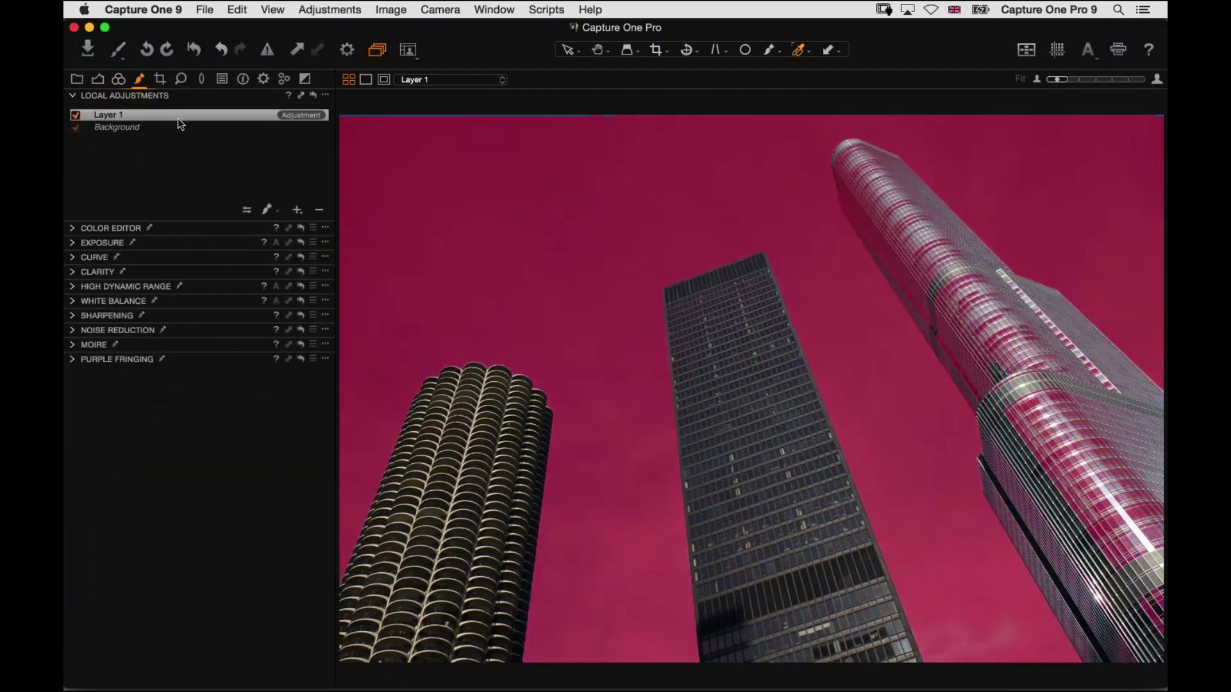
key("m")
key("m")
key("m")
key("m")
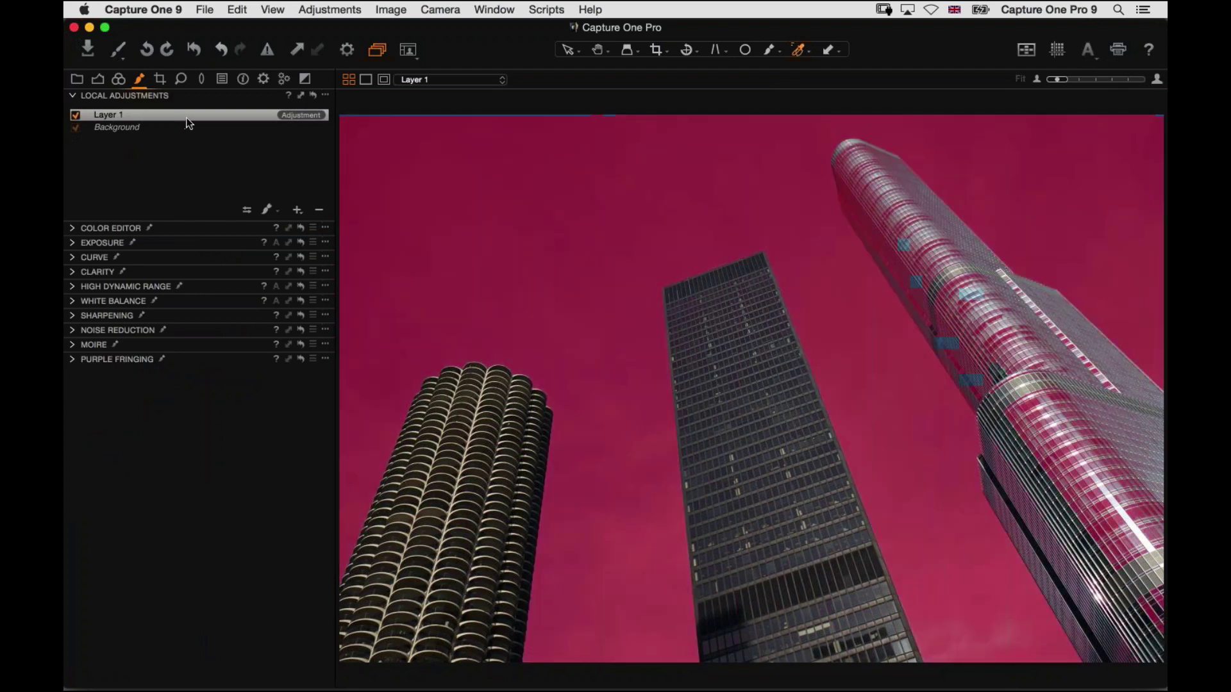
key("m")
key("m")
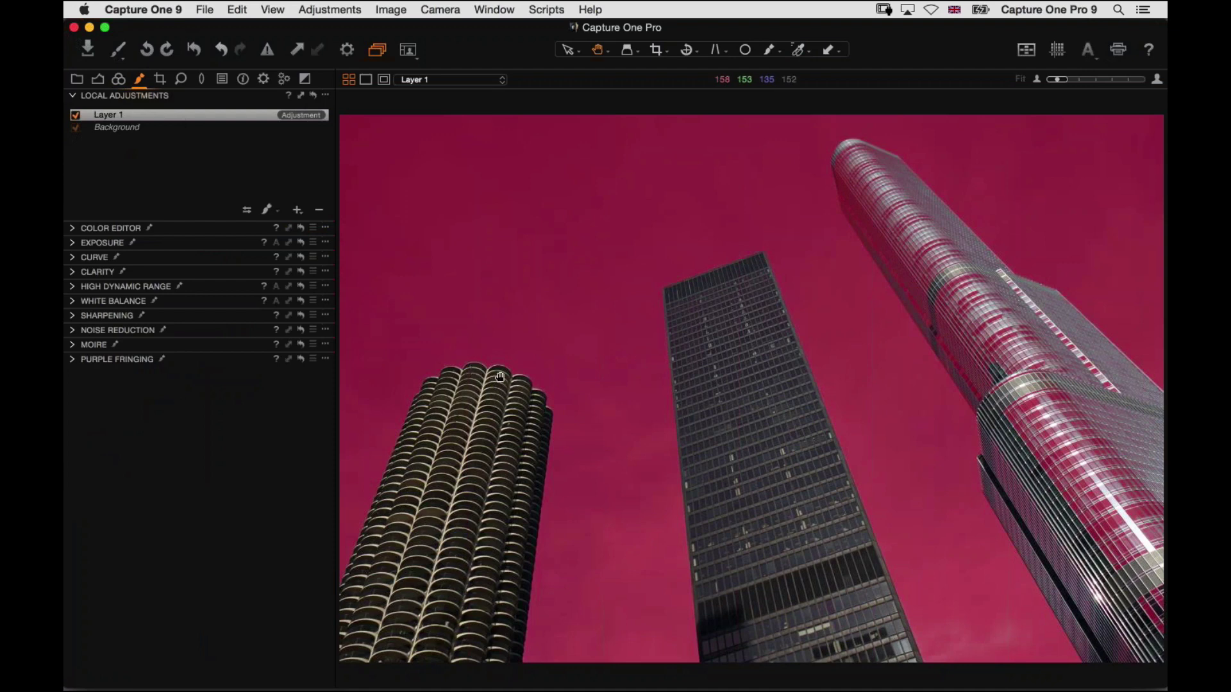
- Inspect the mask edges at 100% along the round tower and the middle building, with the overlay on and off
left_click(500, 377)
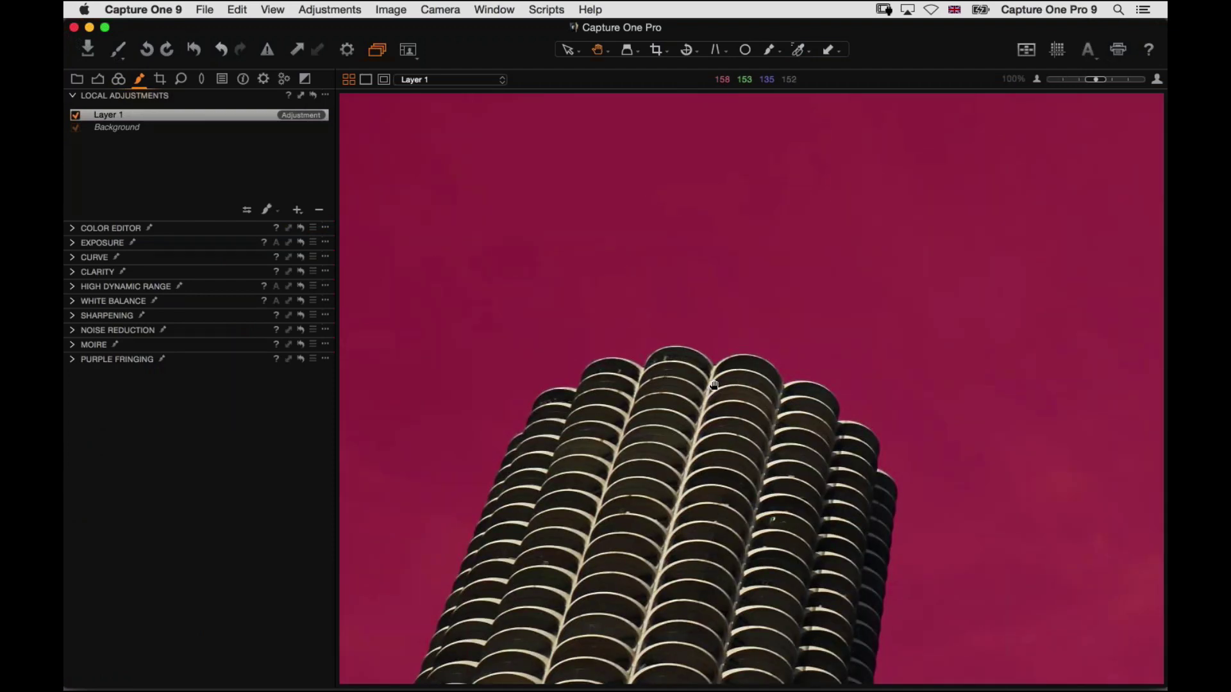
key("m")
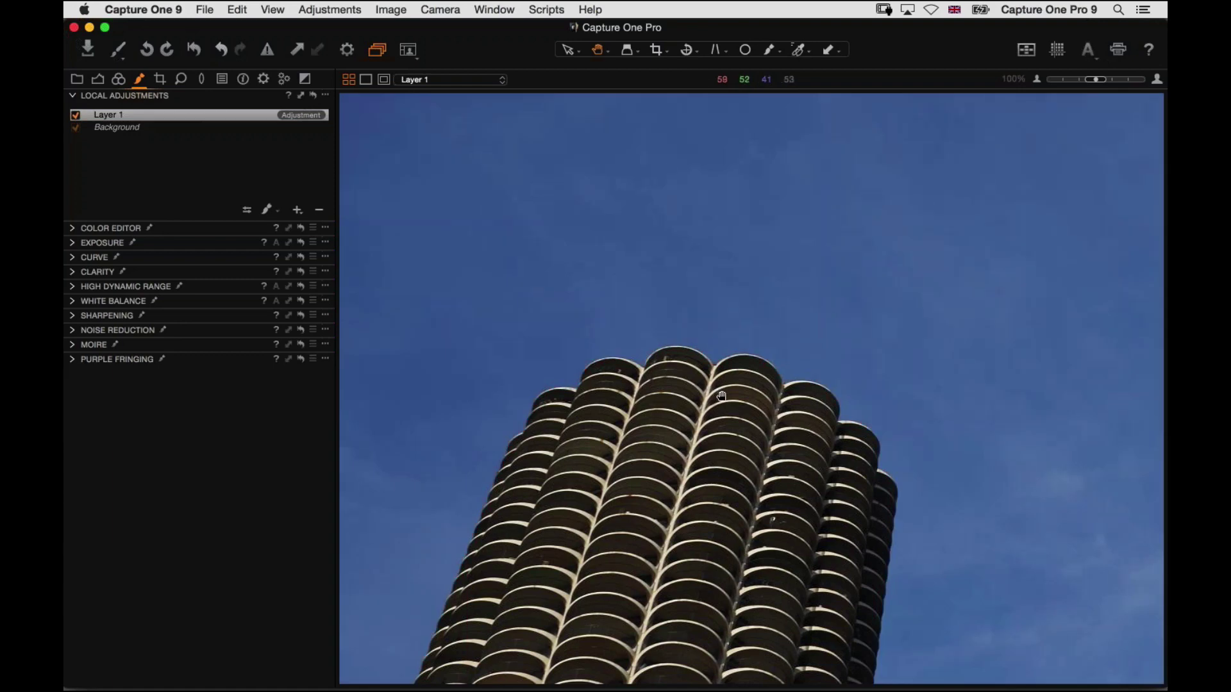
key("m")
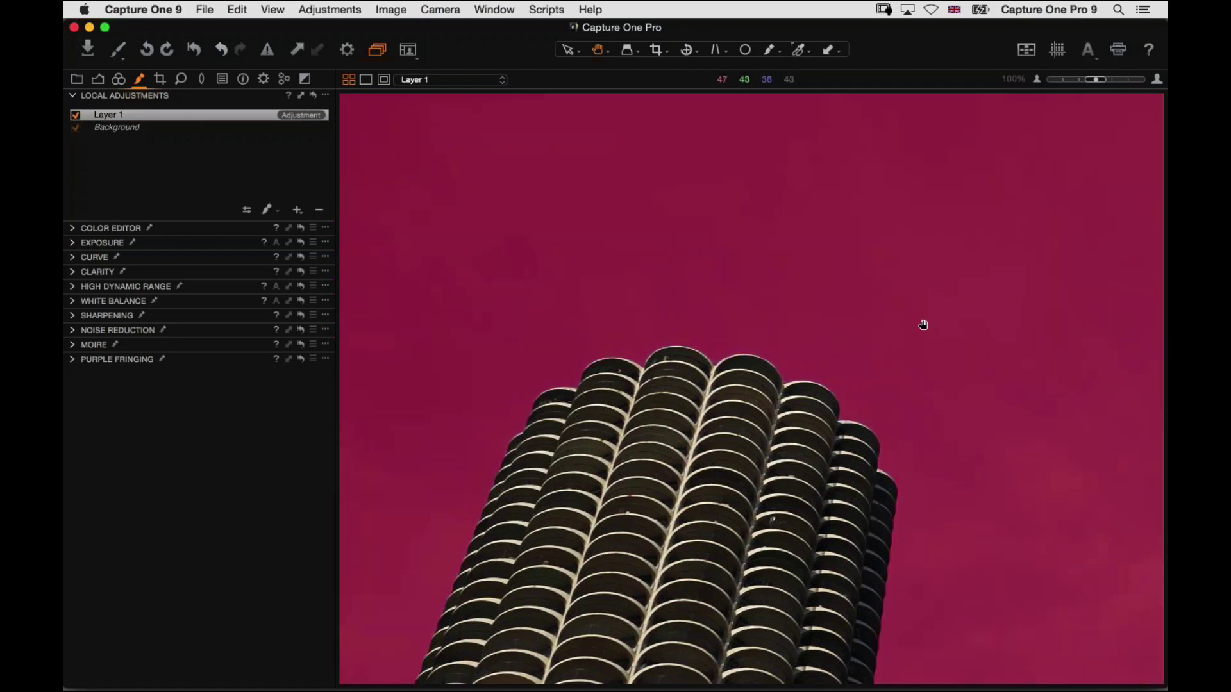
left_click_drag(953, 291, 591, 352)
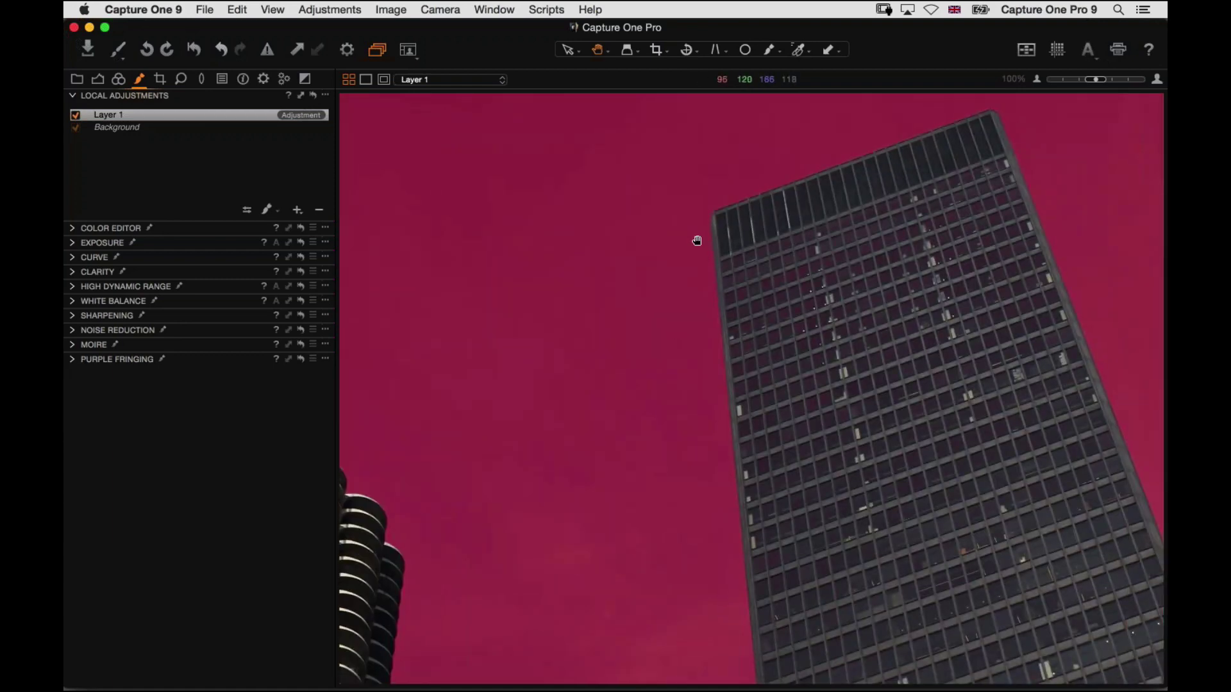
key("m")
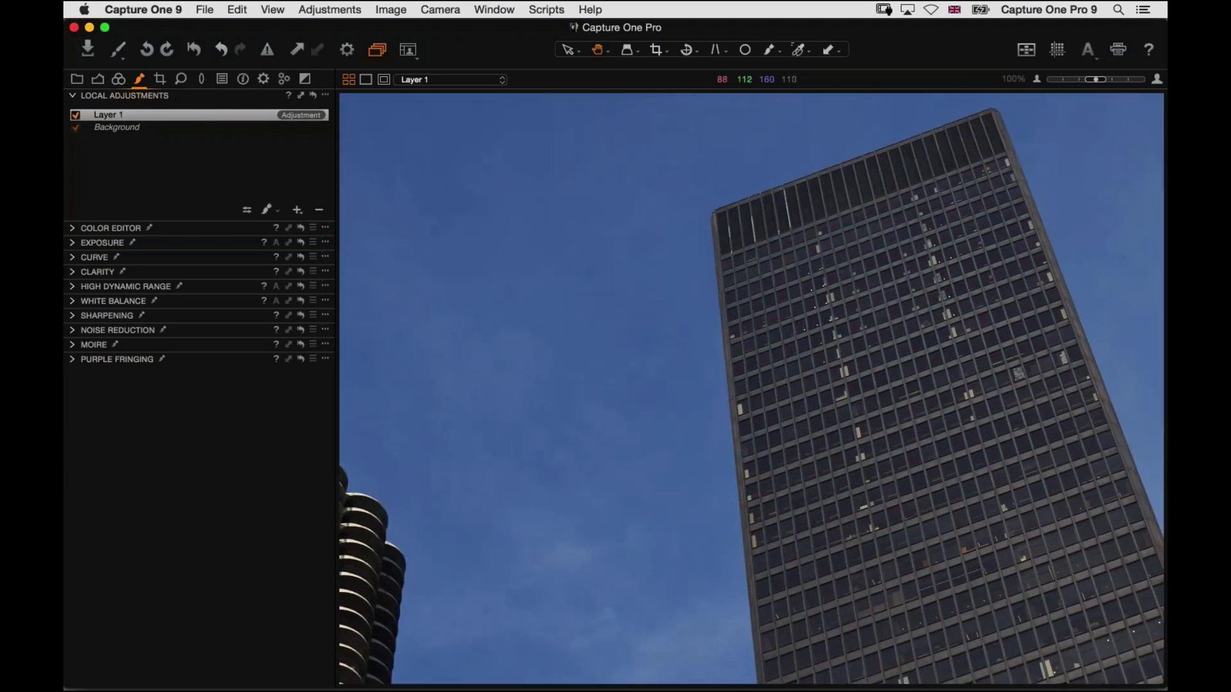
key("super+0")
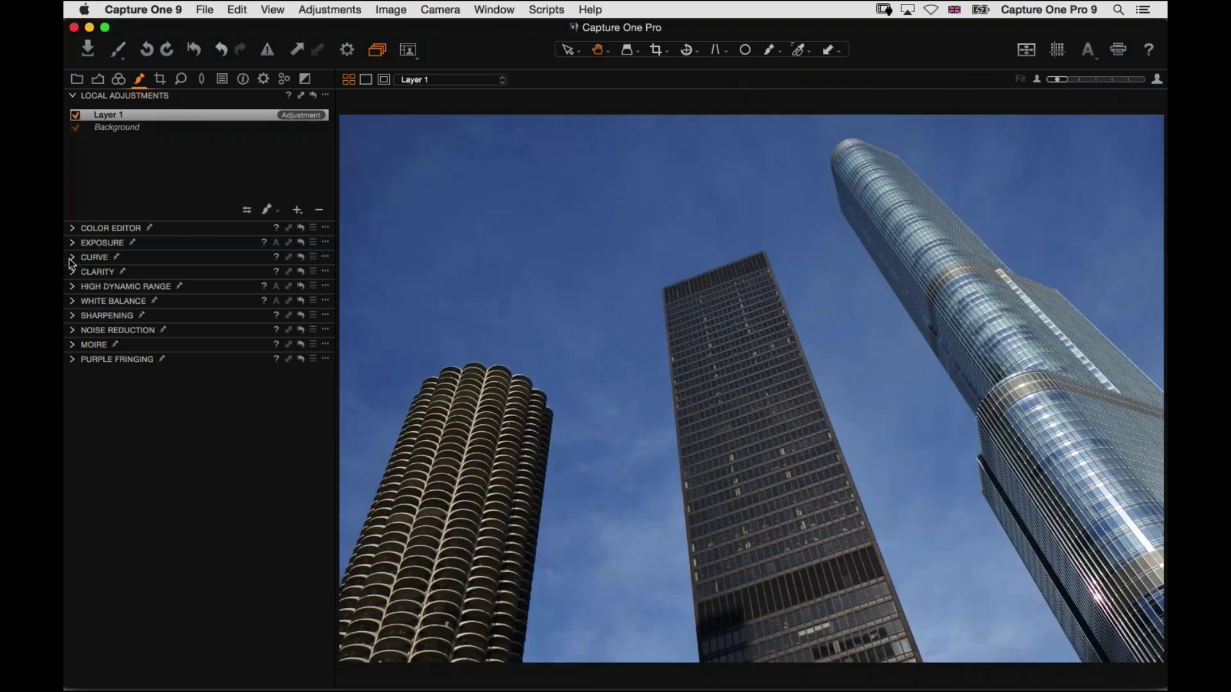
- Shape an S-shaped Luma curve on Layer 1 to darken the sky and add contrast
left_click(71, 258)
left_click(130, 438)
left_click(214, 371)
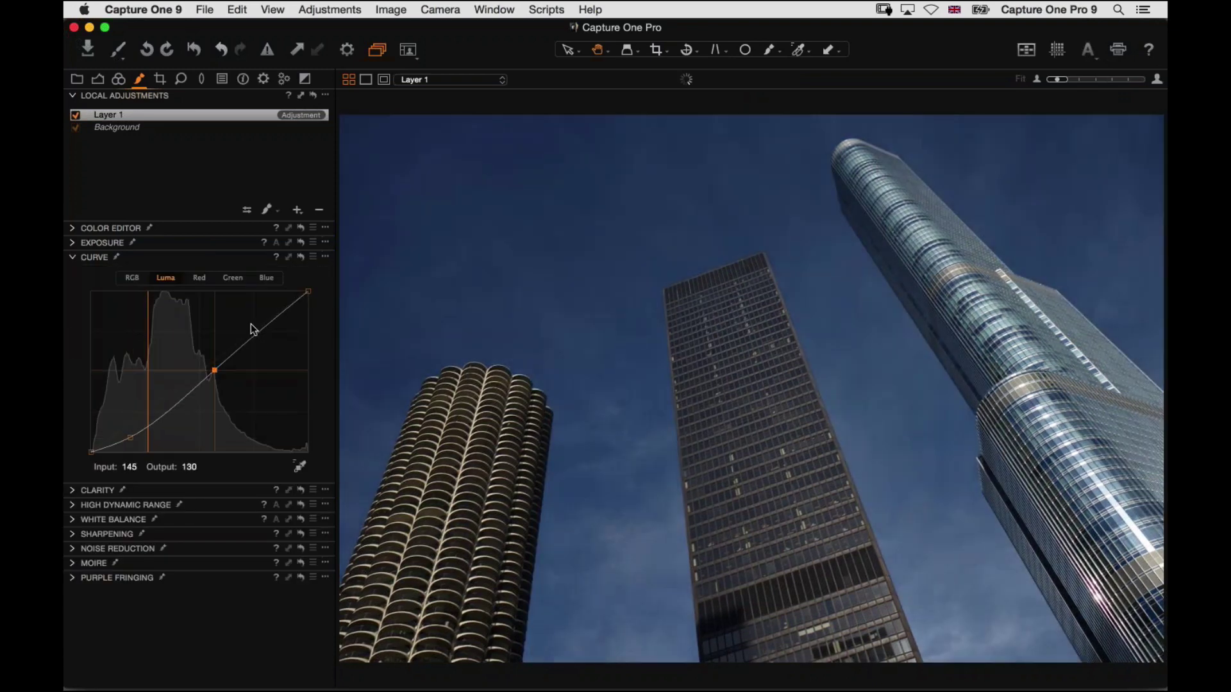
left_click(260, 321)
left_click(132, 441)
left_click_drag(136, 447, 139, 450)
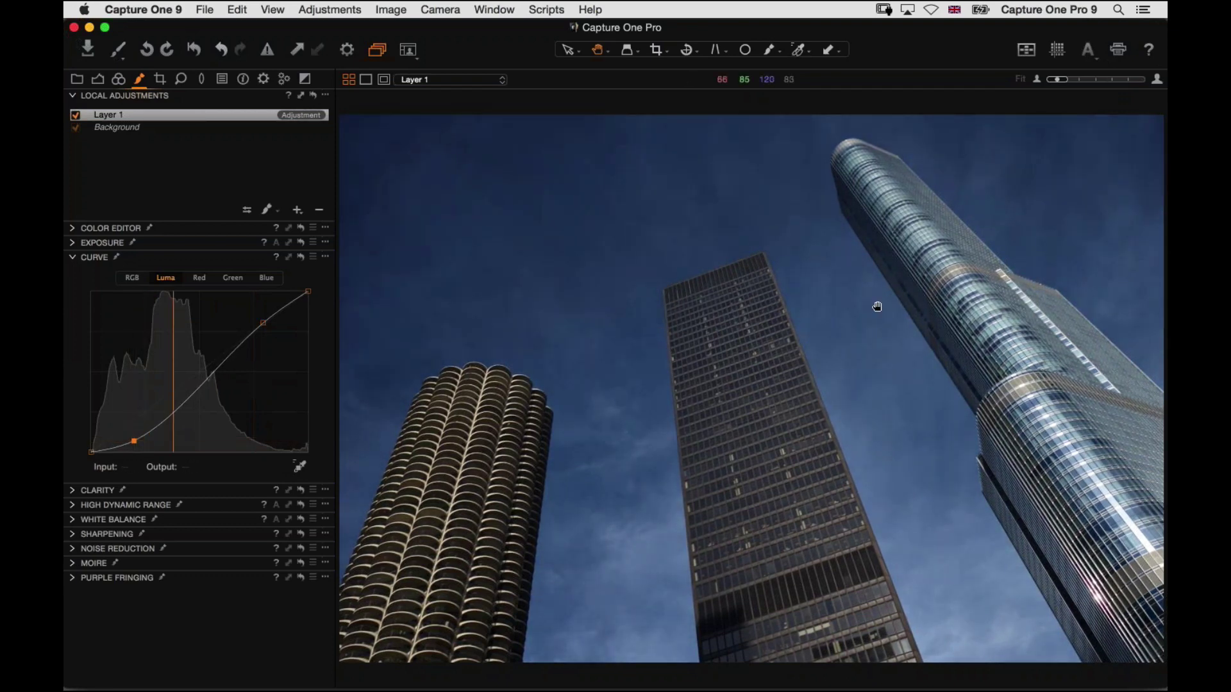
- Compare the photo with Layer 1 off and on, and view the available mask tools
left_click(75, 116)
left_click(75, 118)
left_click(75, 119)
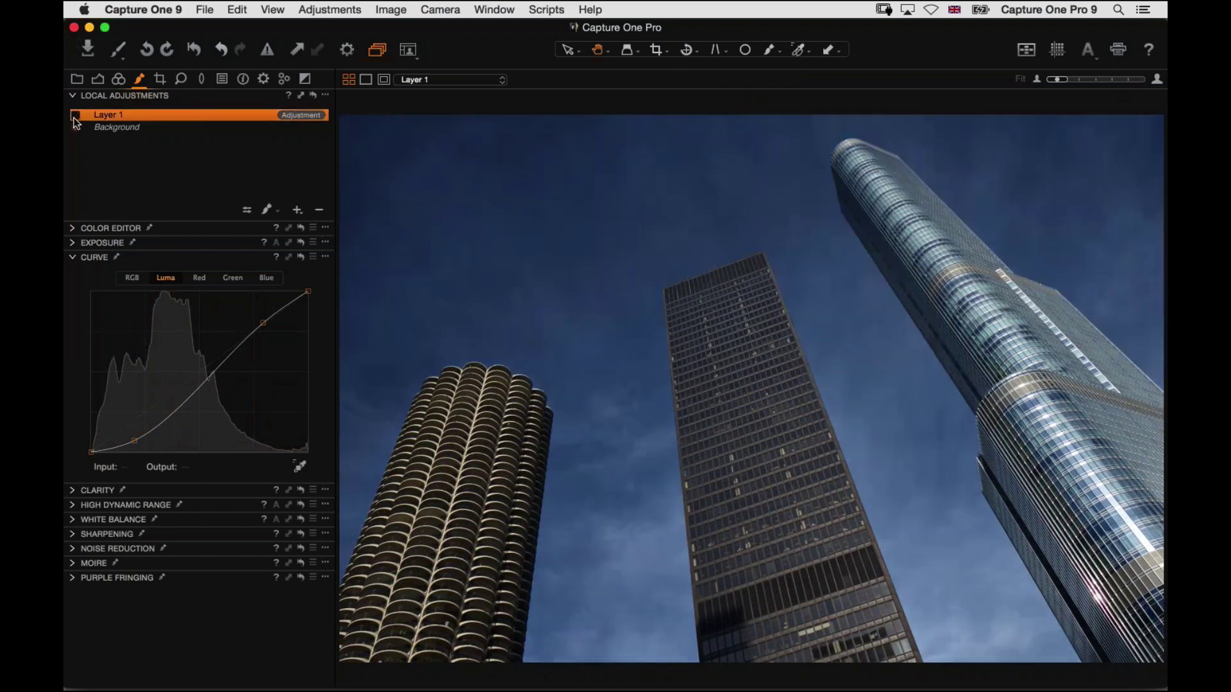
left_click(76, 120)
left_click(268, 210)
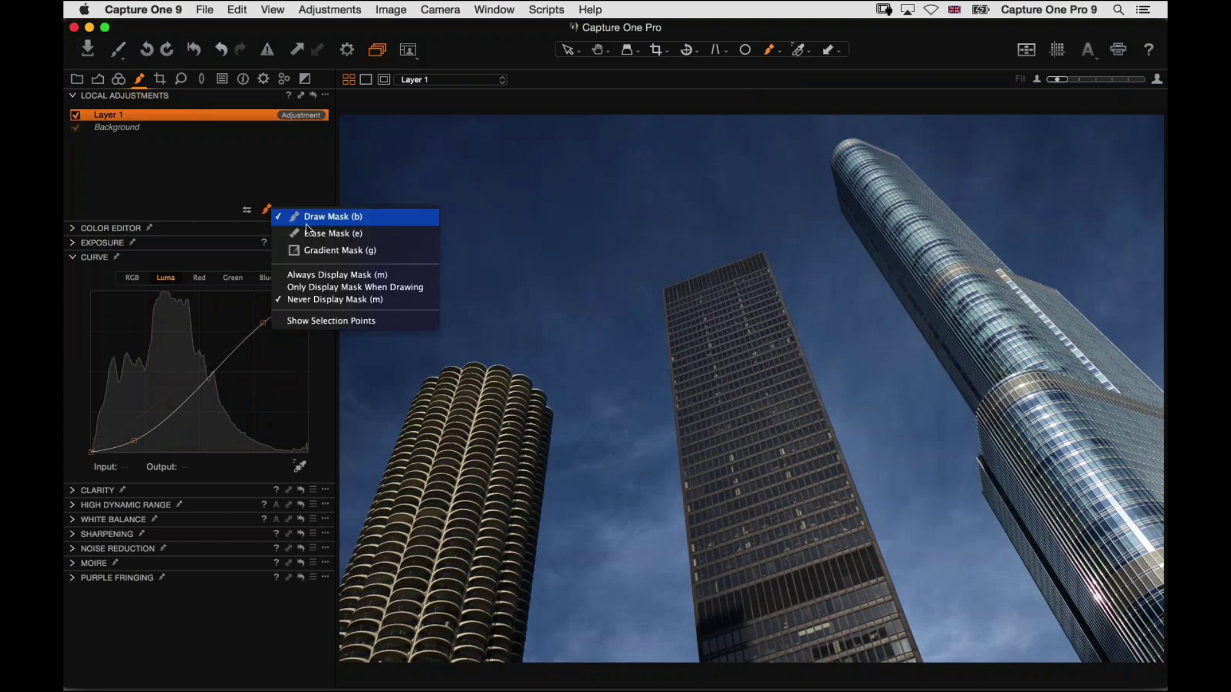
left_click(390, 233)
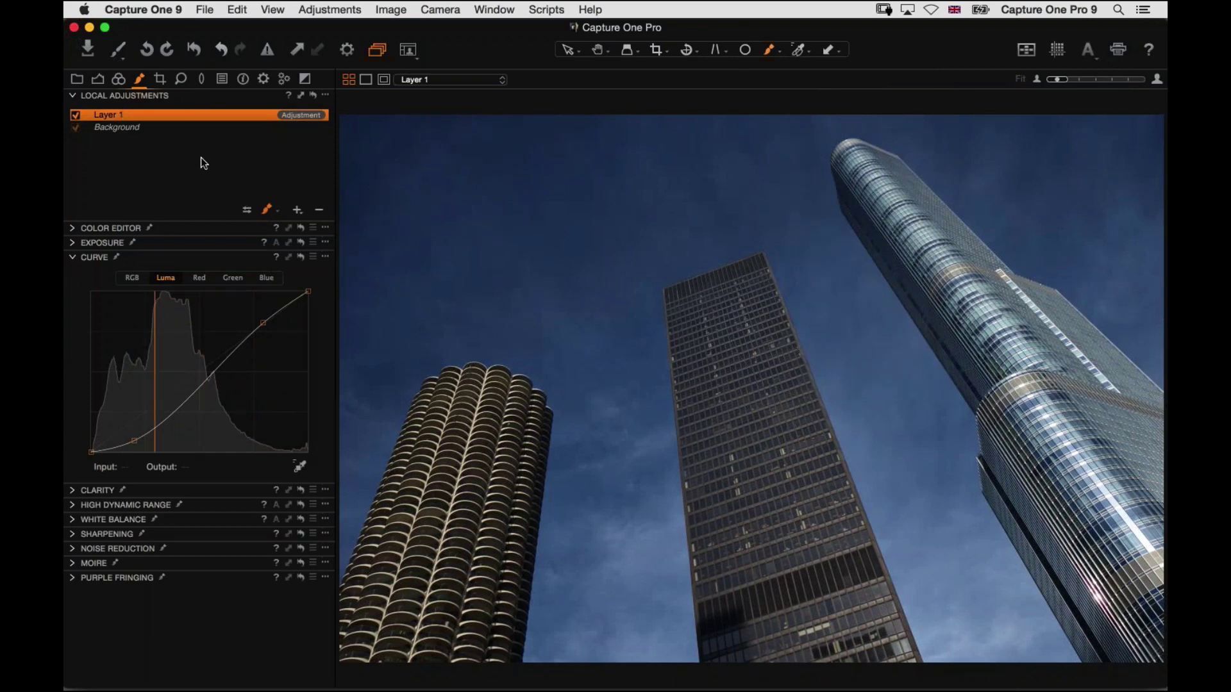
- Steepen Layer 1's Luma curve, moving the shadow point to input 55, output 14 and slightly shifting the highlight point
left_click_drag(131, 439, 138, 442)
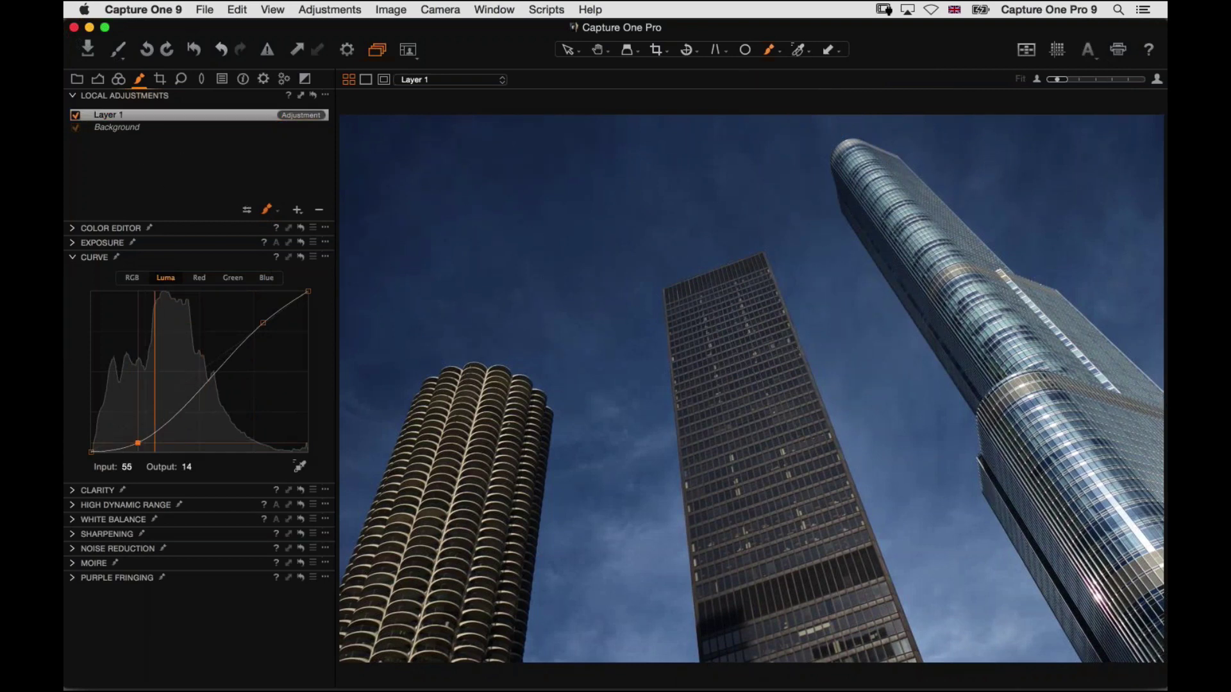
left_click(260, 323)
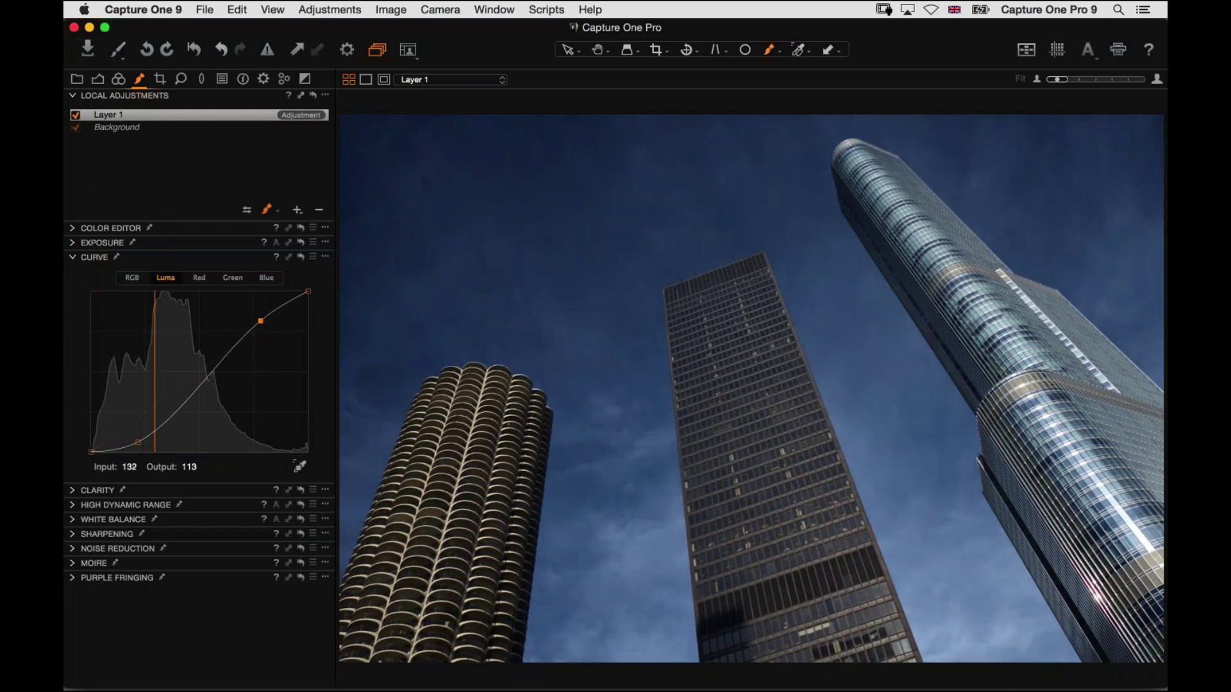
- Set Layer 1's Exposure to -0.11 and its Clarity to 28
left_click(73, 243)
mouse_move(211, 264)
left_mouse_down()
mouse_move(196, 264)
mouse_move(207, 264)
left_mouse_up()
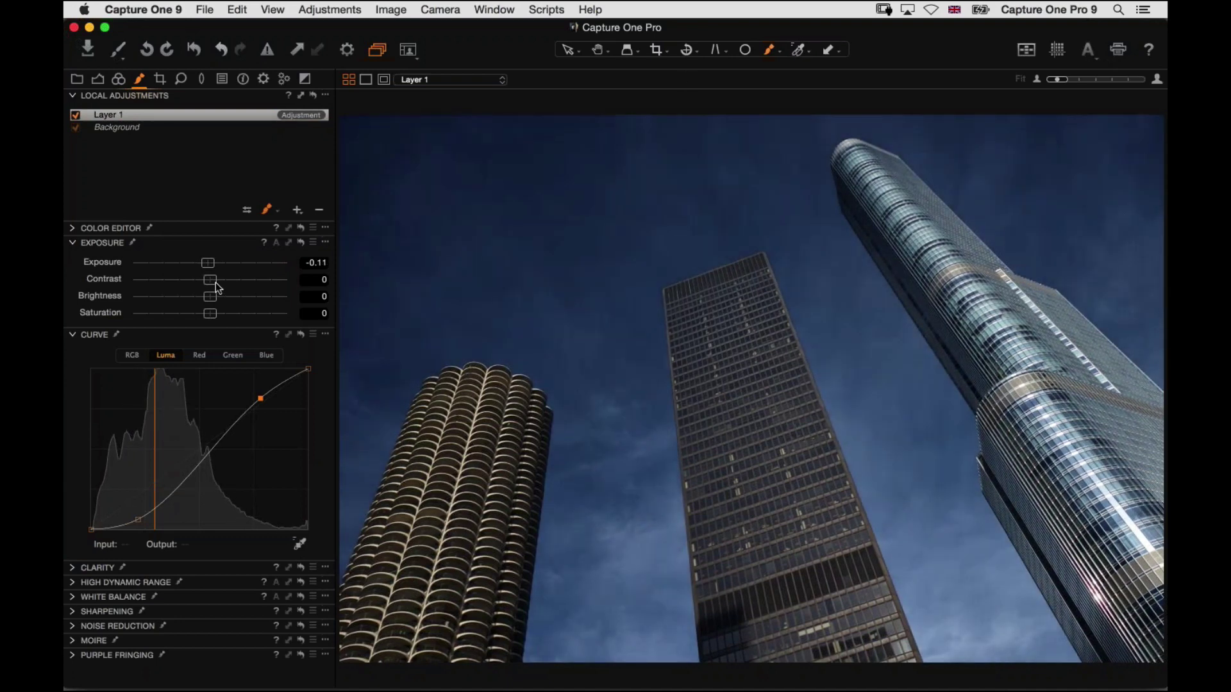
left_click(71, 569)
left_click(236, 486)
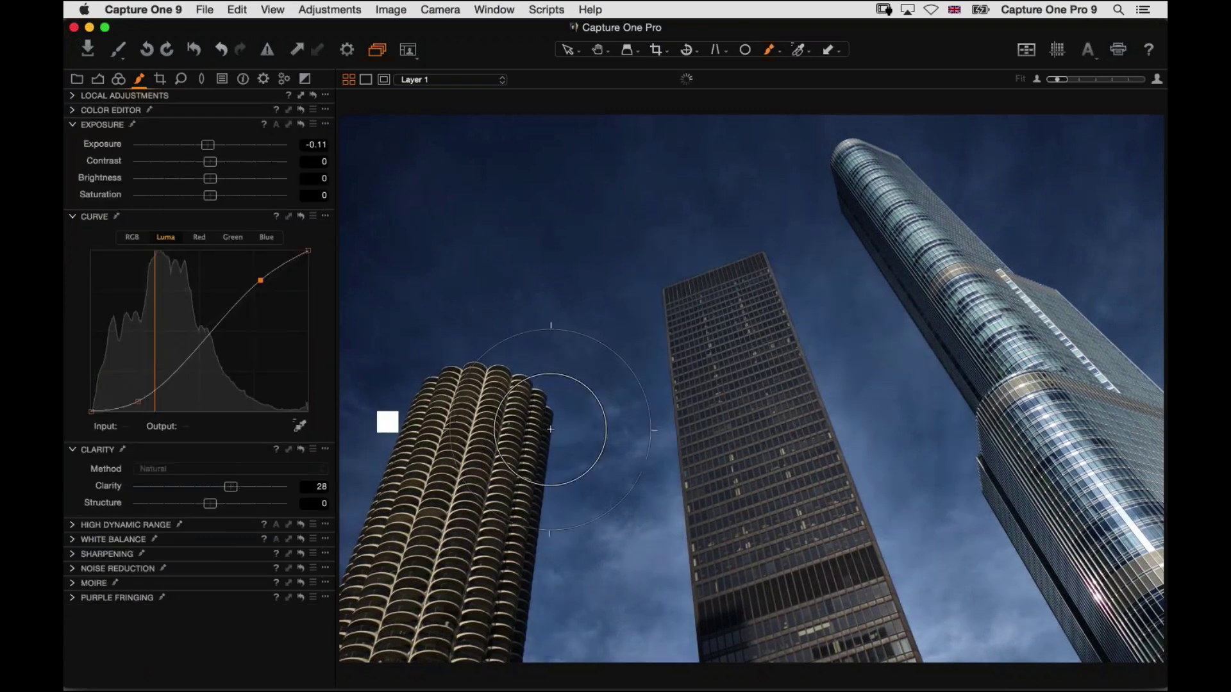
- Reset Layer 1's Clarity to 0 and enable the Black & White conversion for the photo
double_click(258, 488)
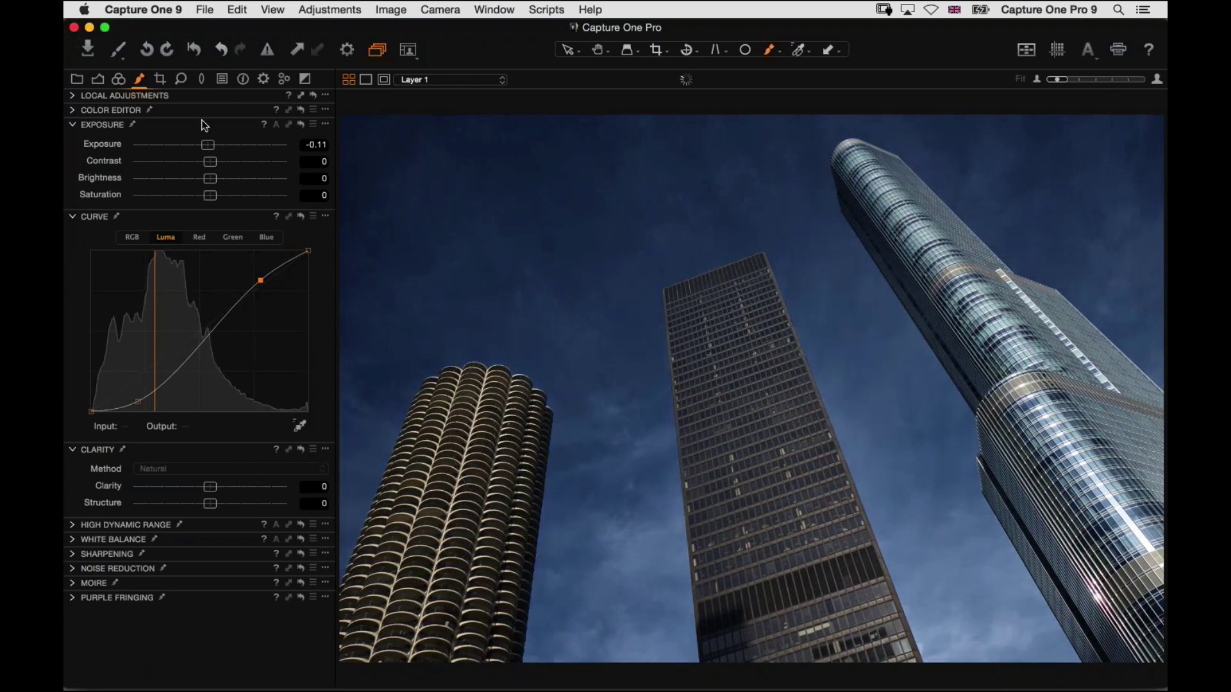
left_click(72, 96)
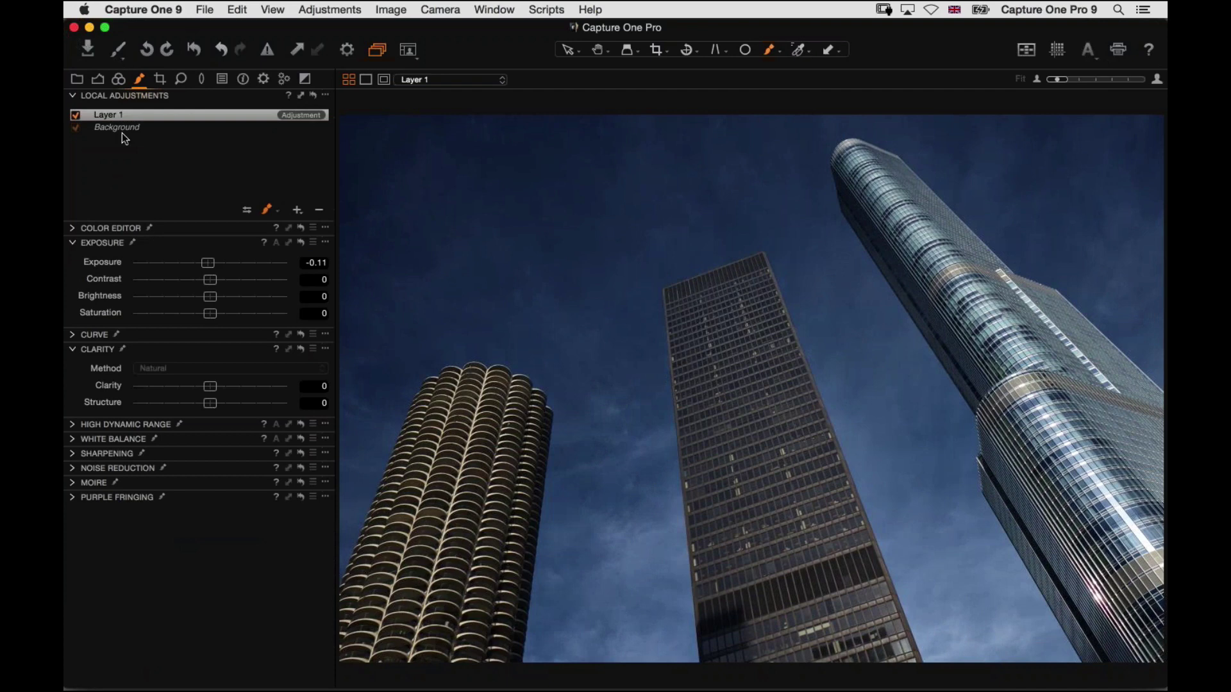
left_click(305, 79)
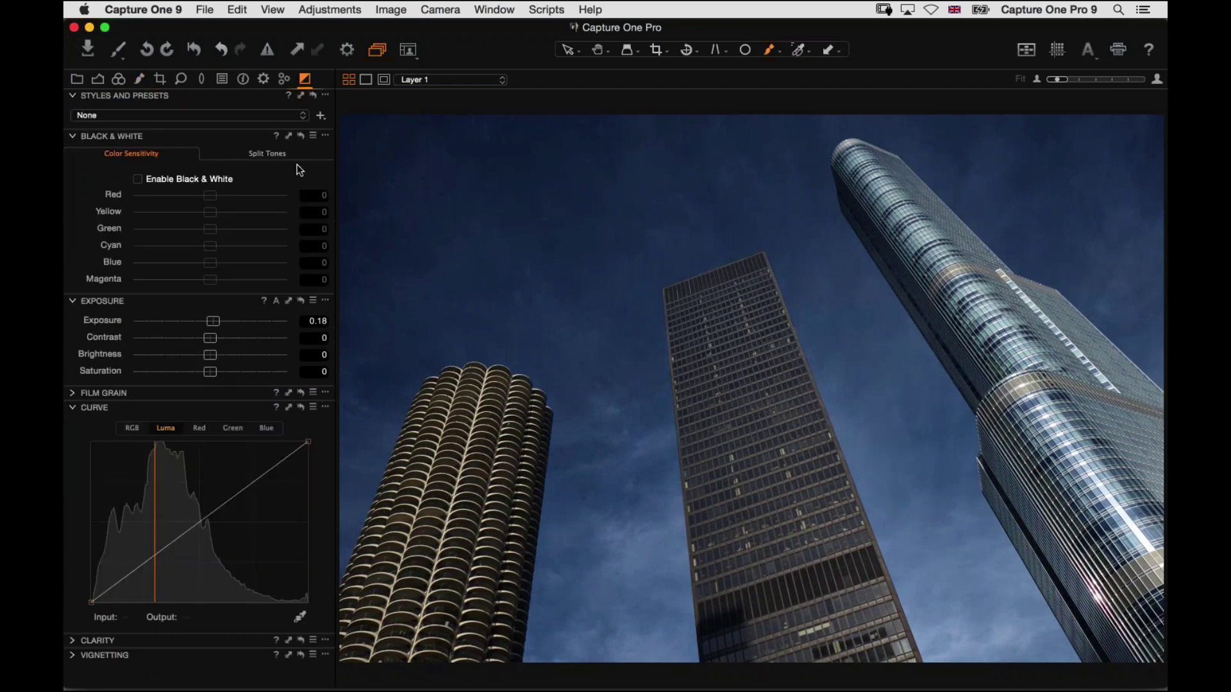
left_click(139, 181)
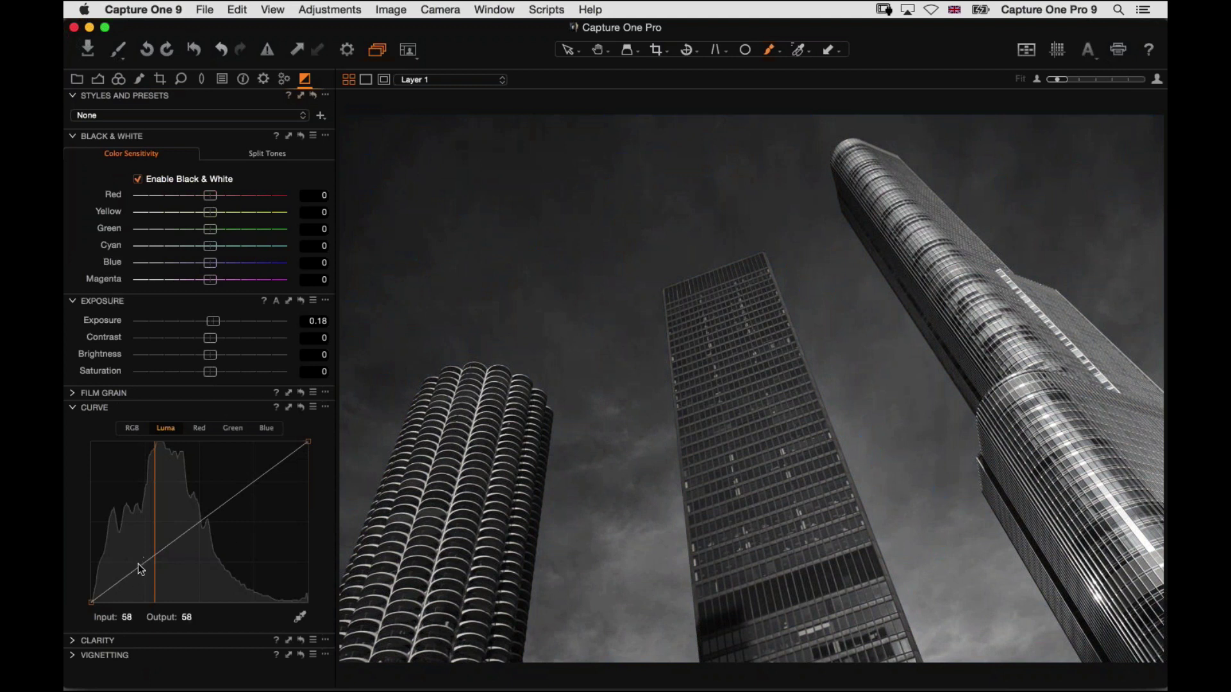
- On the Background layer, shape a mild contrast Luma curve by anchoring a highlight point and lowering the shadow point
left_click(448, 79)
left_click(423, 93)
left_click_drag(134, 569, 137, 567)
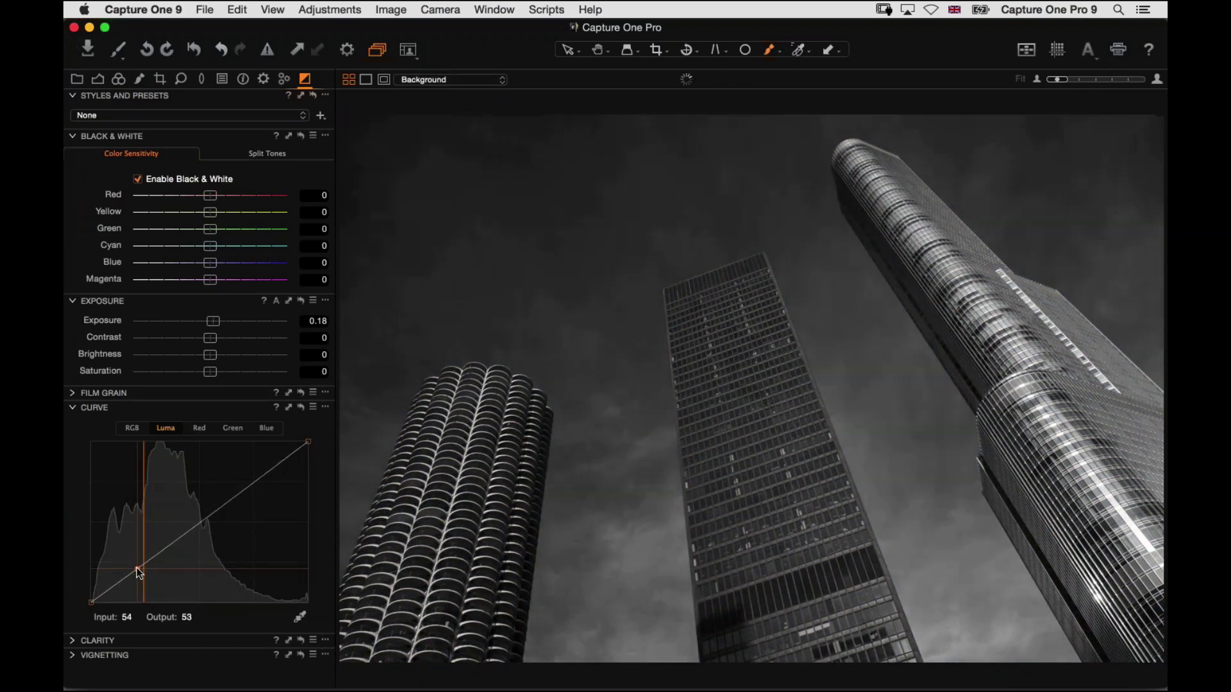
left_click(259, 475)
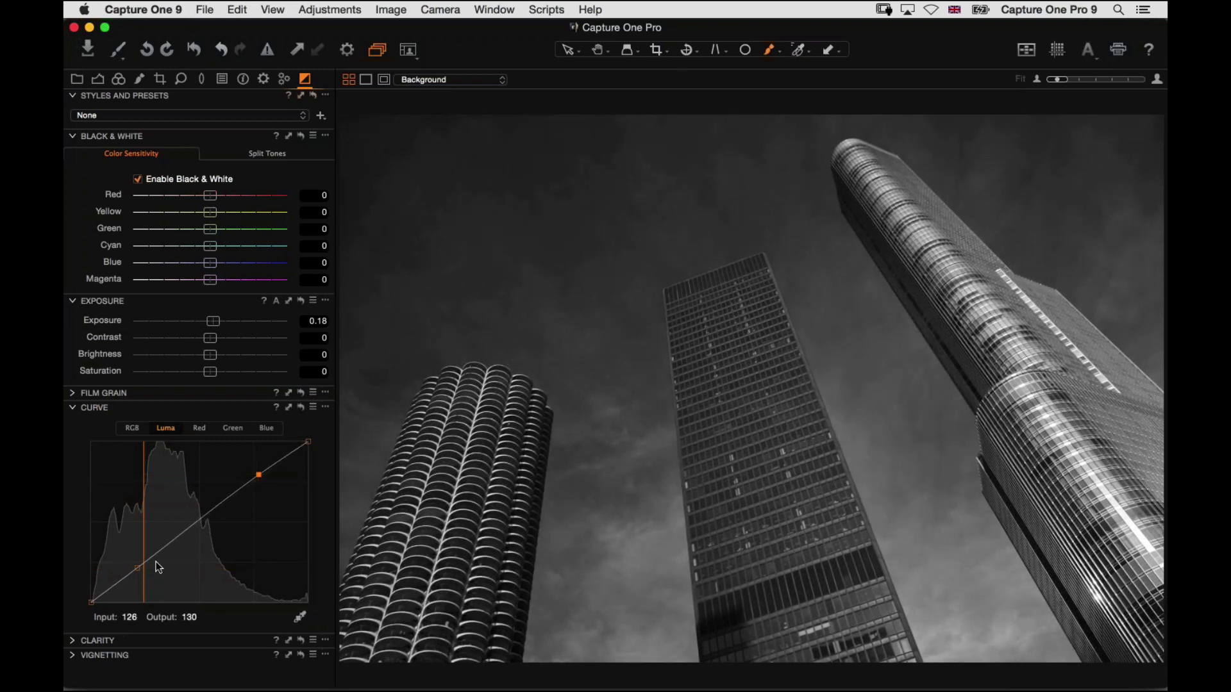
left_click_drag(138, 568, 128, 583)
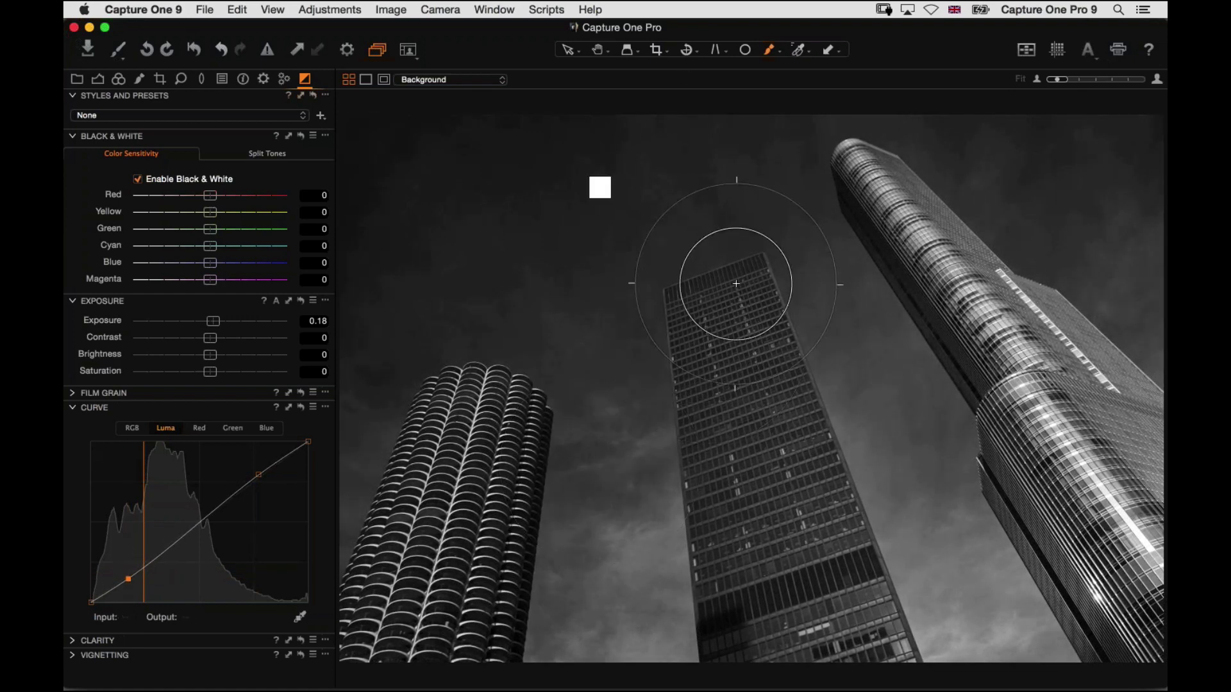
key("v")
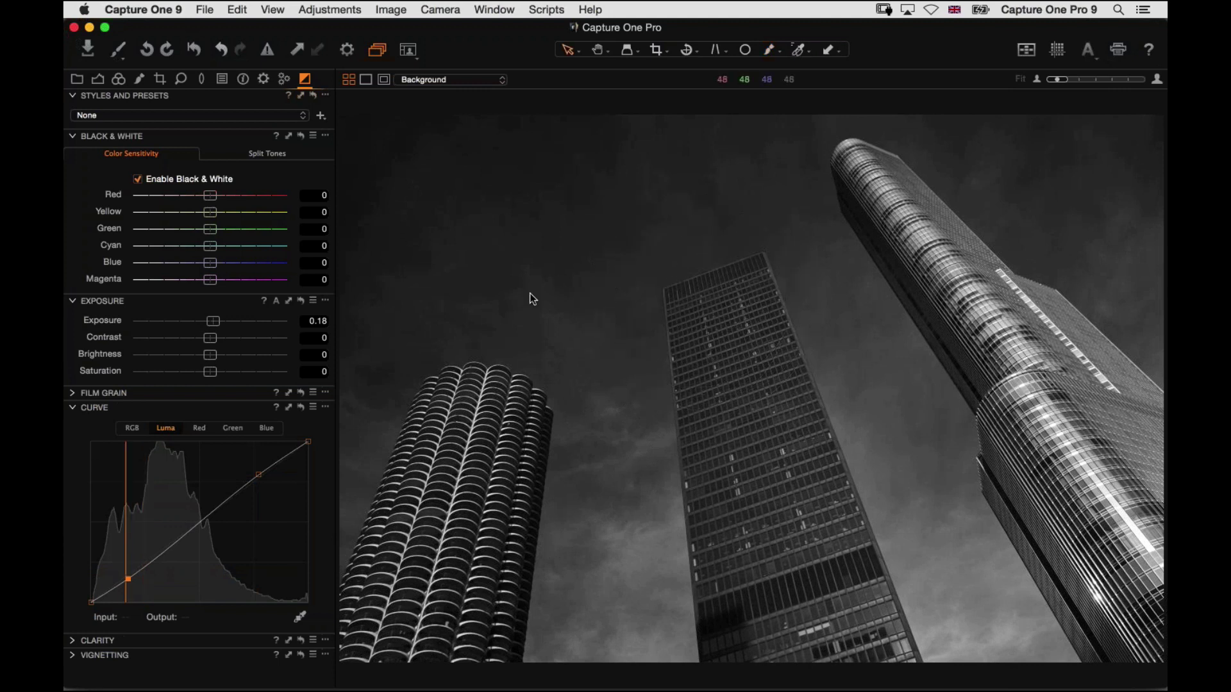
- Reset the Background layer's Exposure and set it to 0.13
left_click(98, 78)
left_click(72, 402)
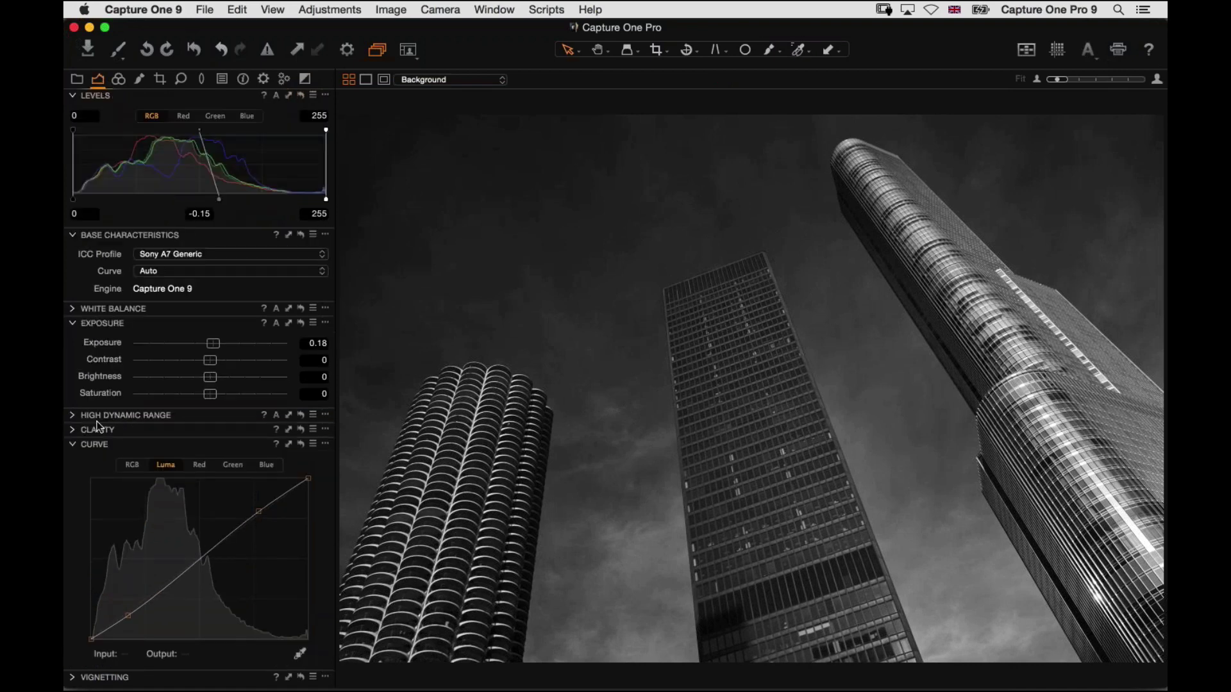
double_click(211, 347)
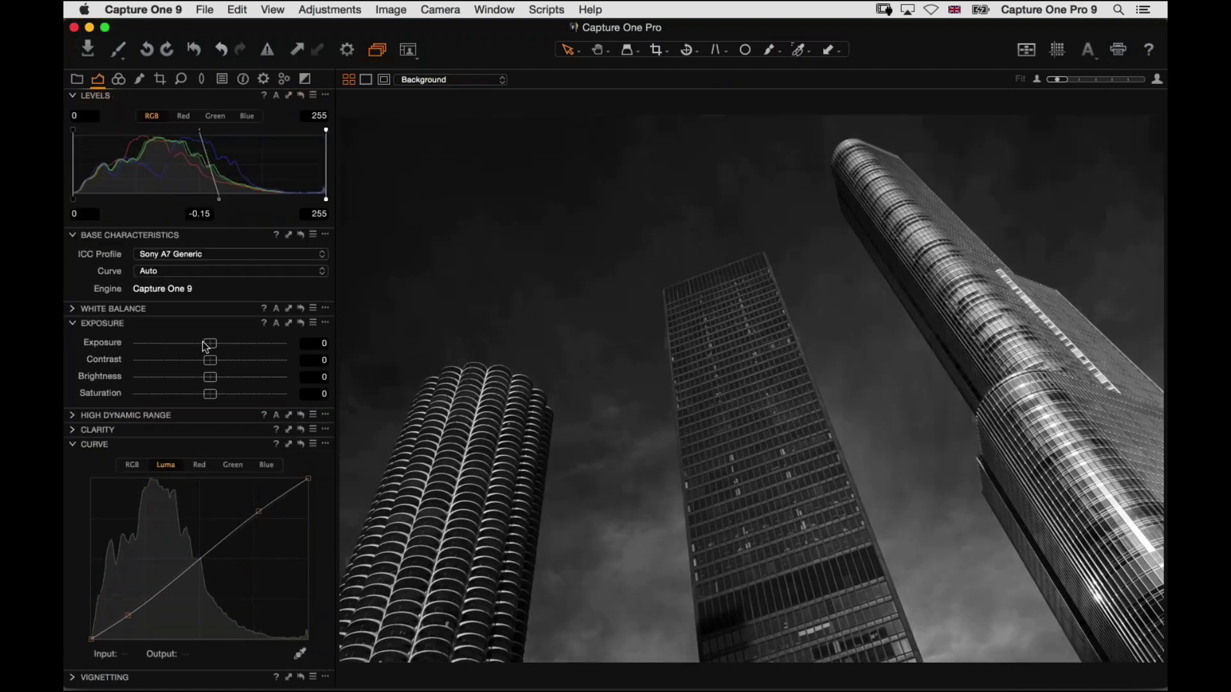
left_click_drag(211, 346, 212, 347)
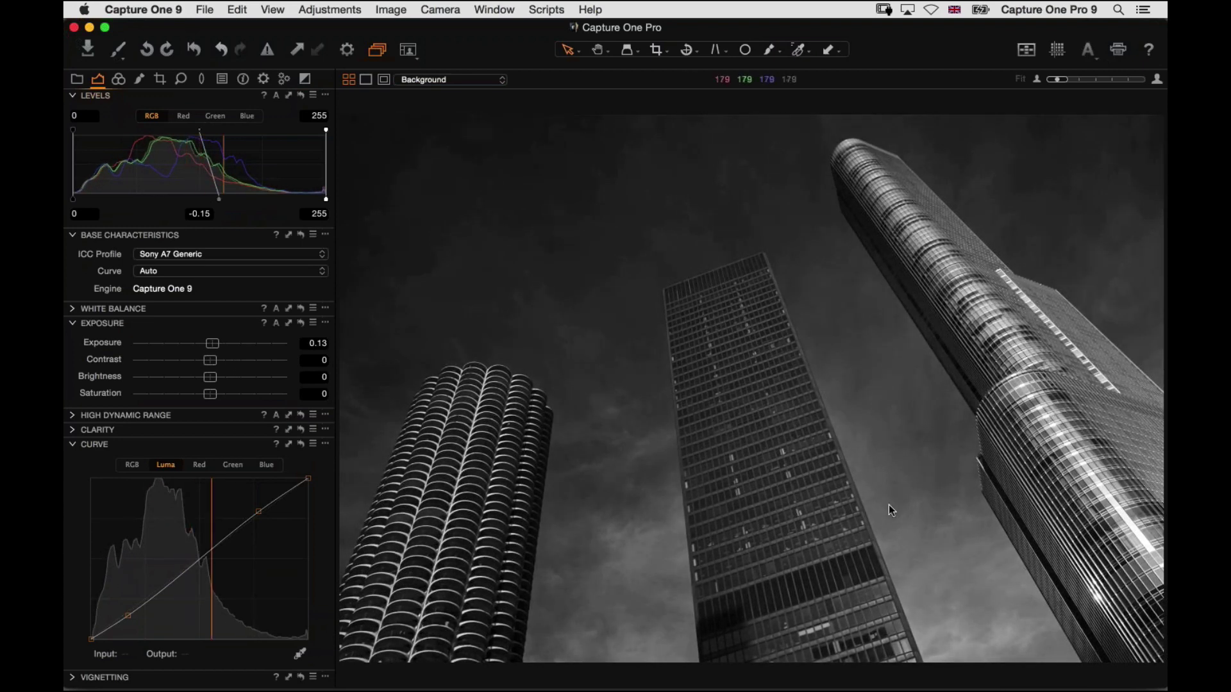
- Select the mask brush for local adjustments and reduce its size to suit the middle tower's edges
left_click(141, 78)
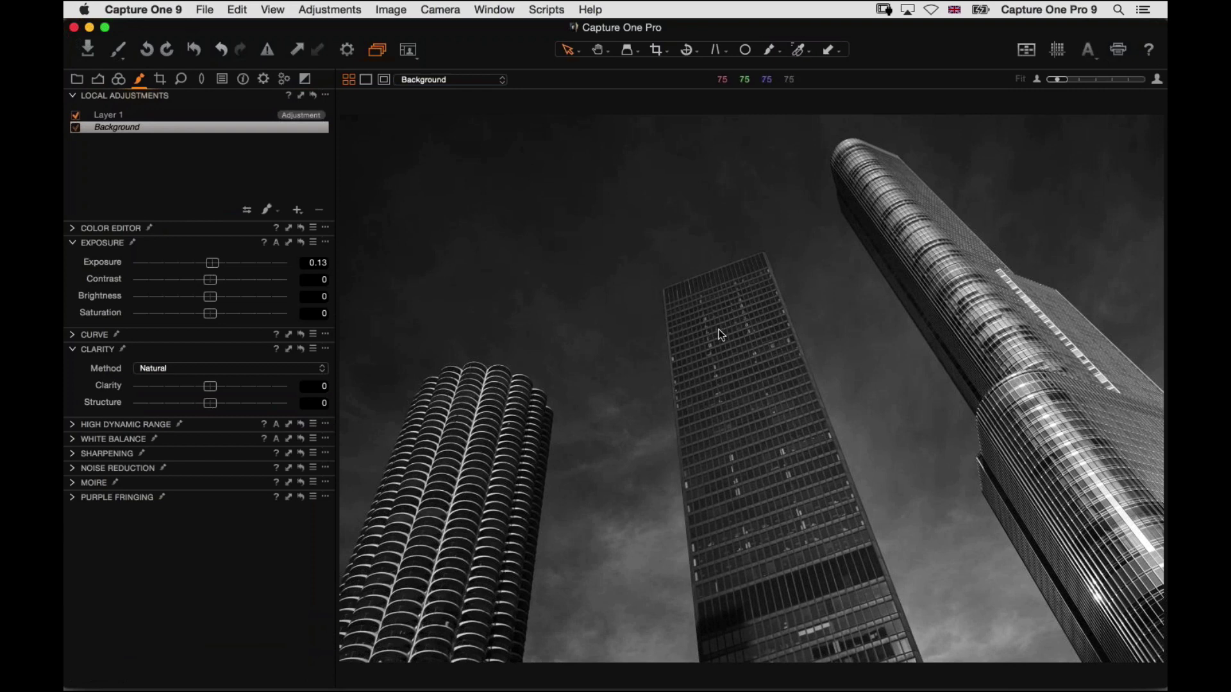
key("super+e")
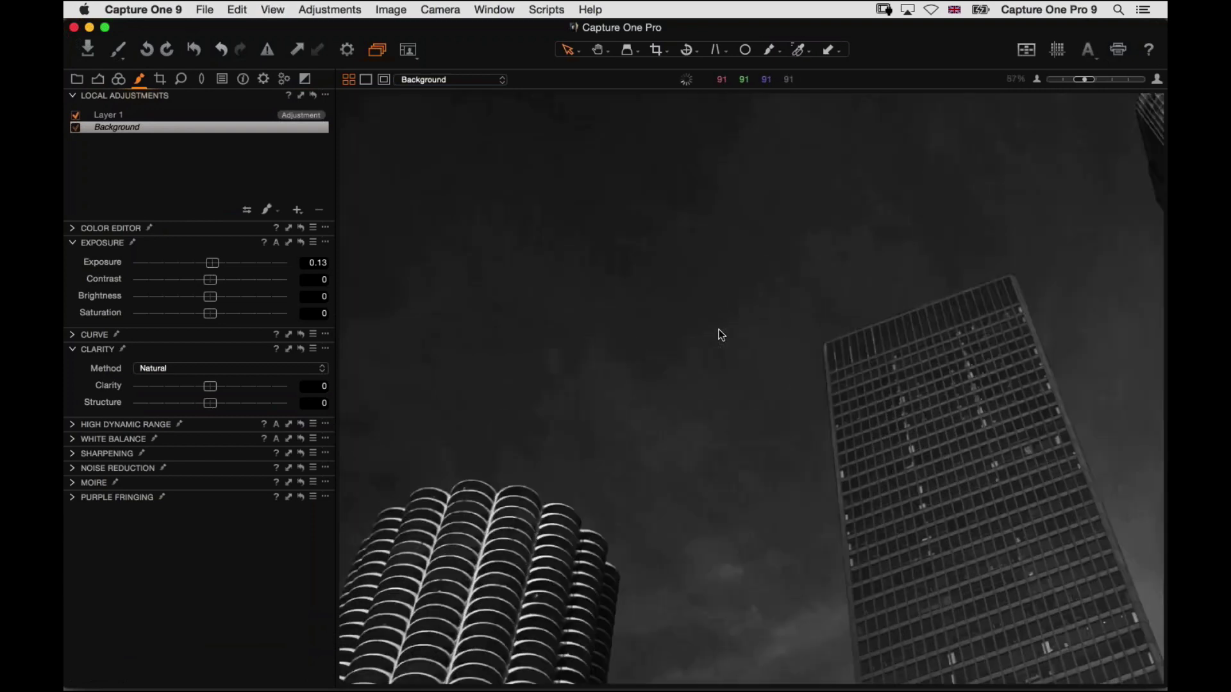
left_click_drag(829, 351, 557, 258)
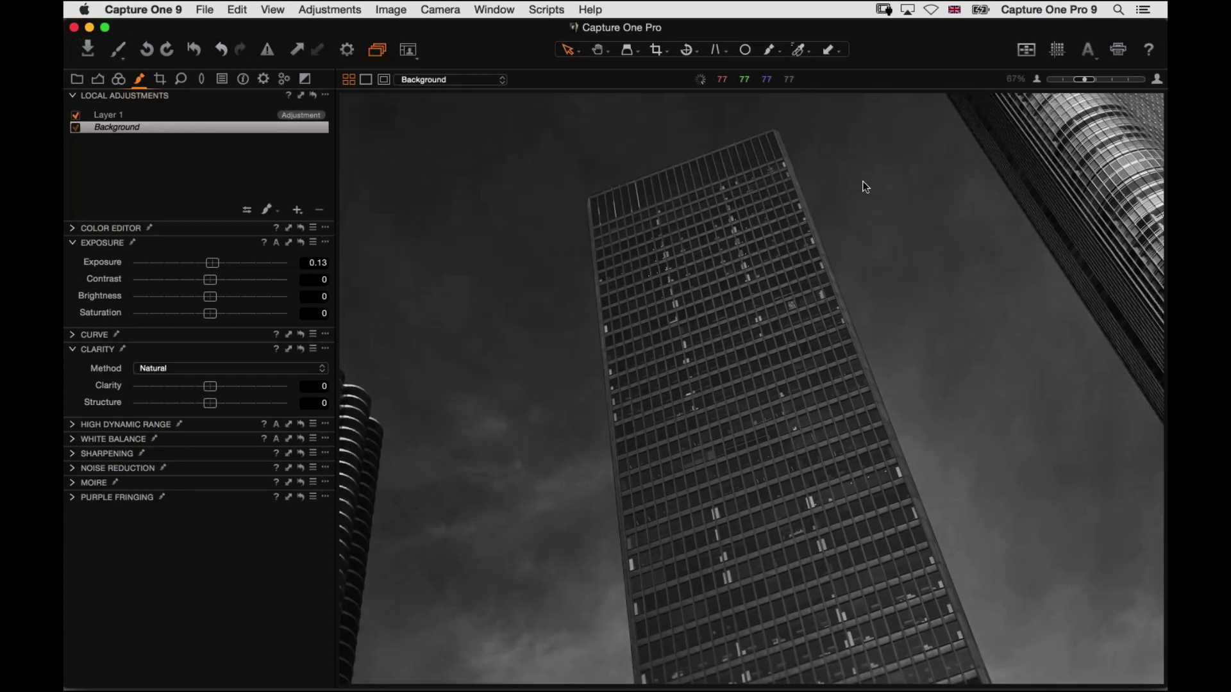
key("b")
right_click(654, 226)
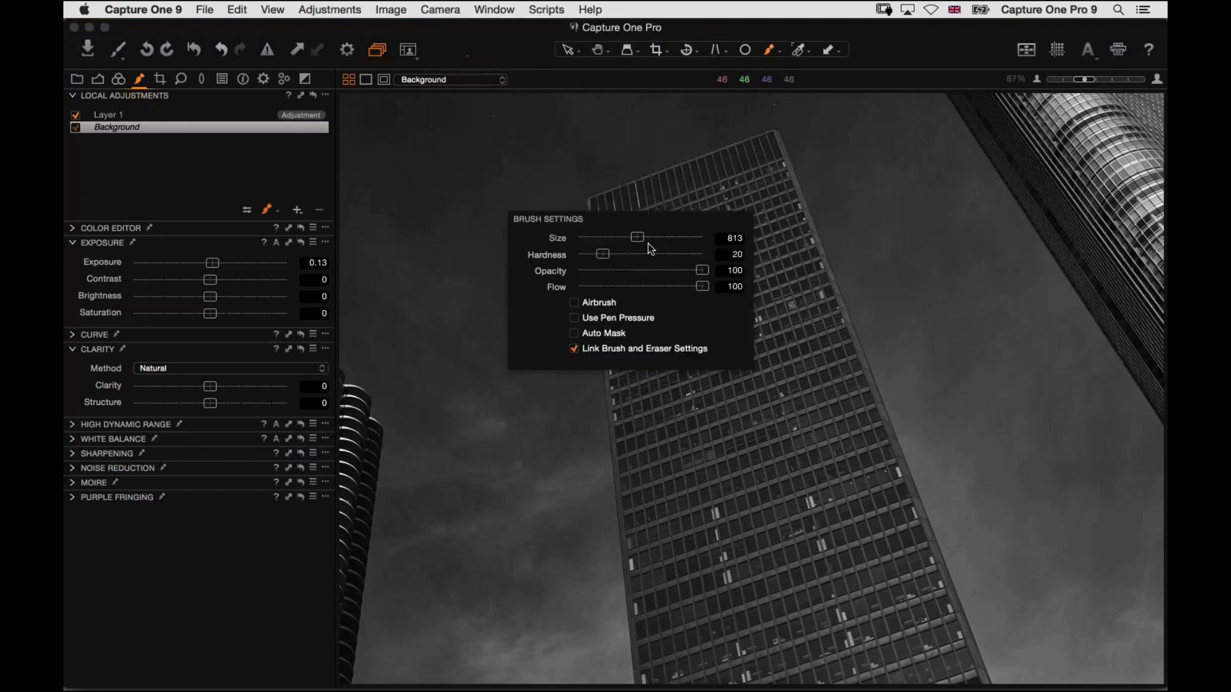
mouse_move(638, 238)
left_mouse_down()
mouse_move(608, 237)
mouse_move(640, 254)
left_mouse_up()
left_click(608, 208)
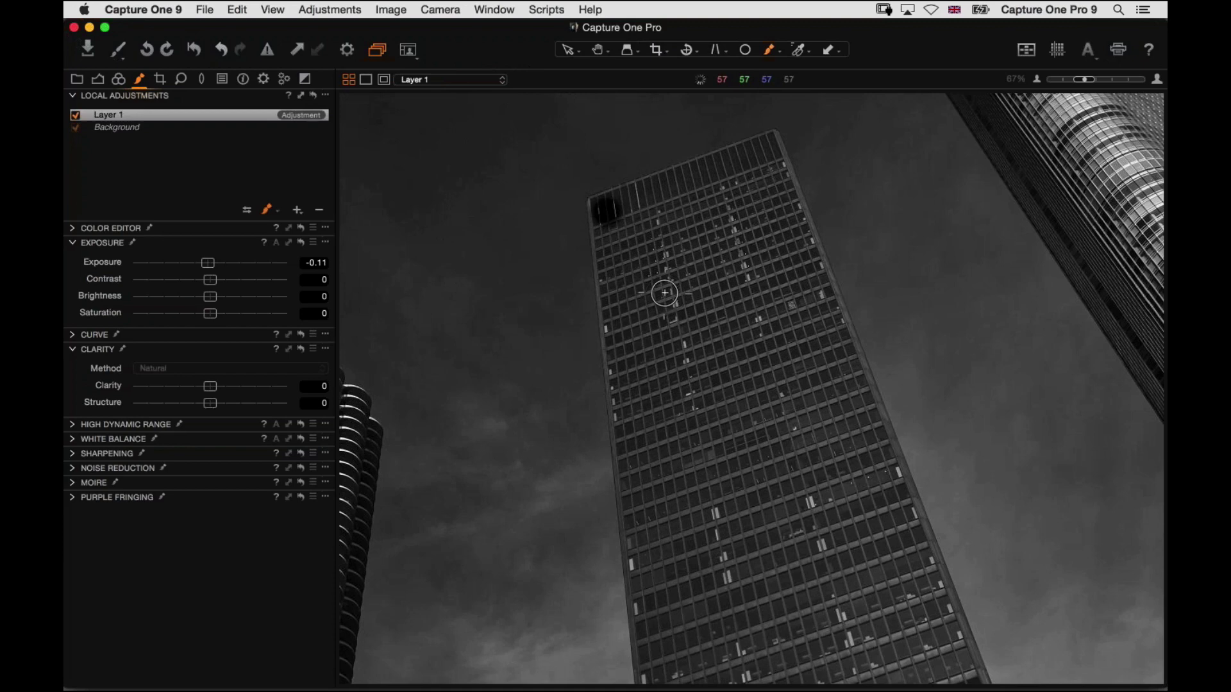
key("m")
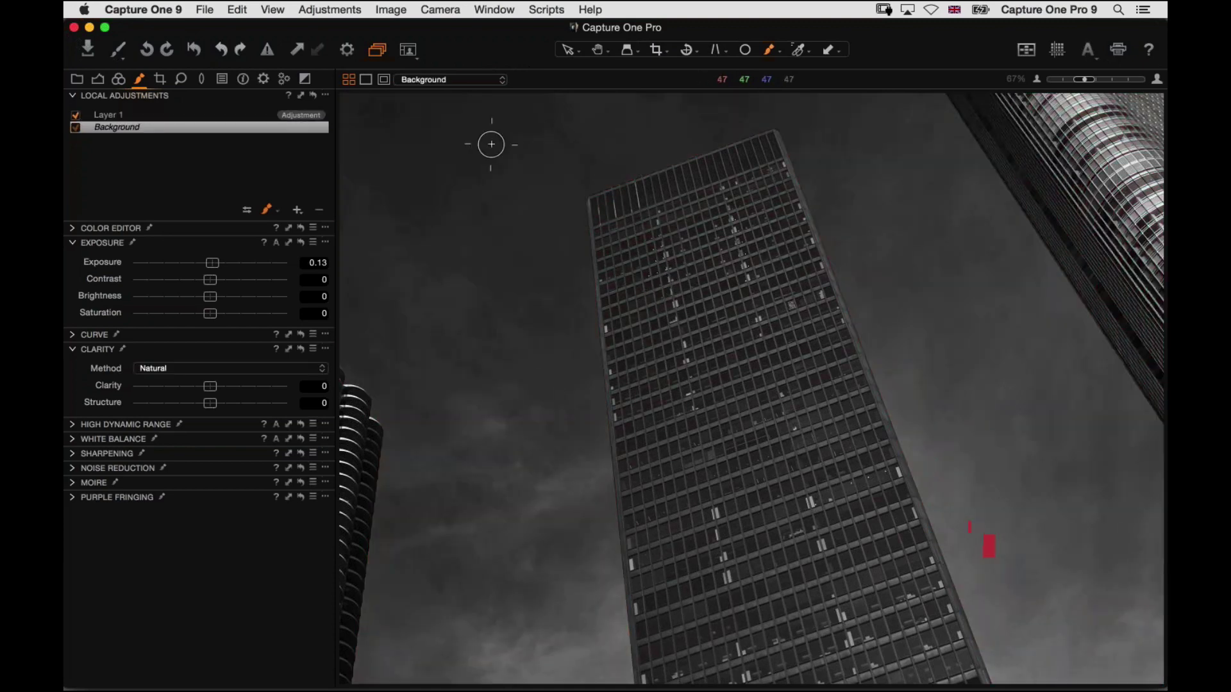
- Add a new adjustment layer named "Middle tower IBM!"
left_click(296, 211)
type("Middle towe")
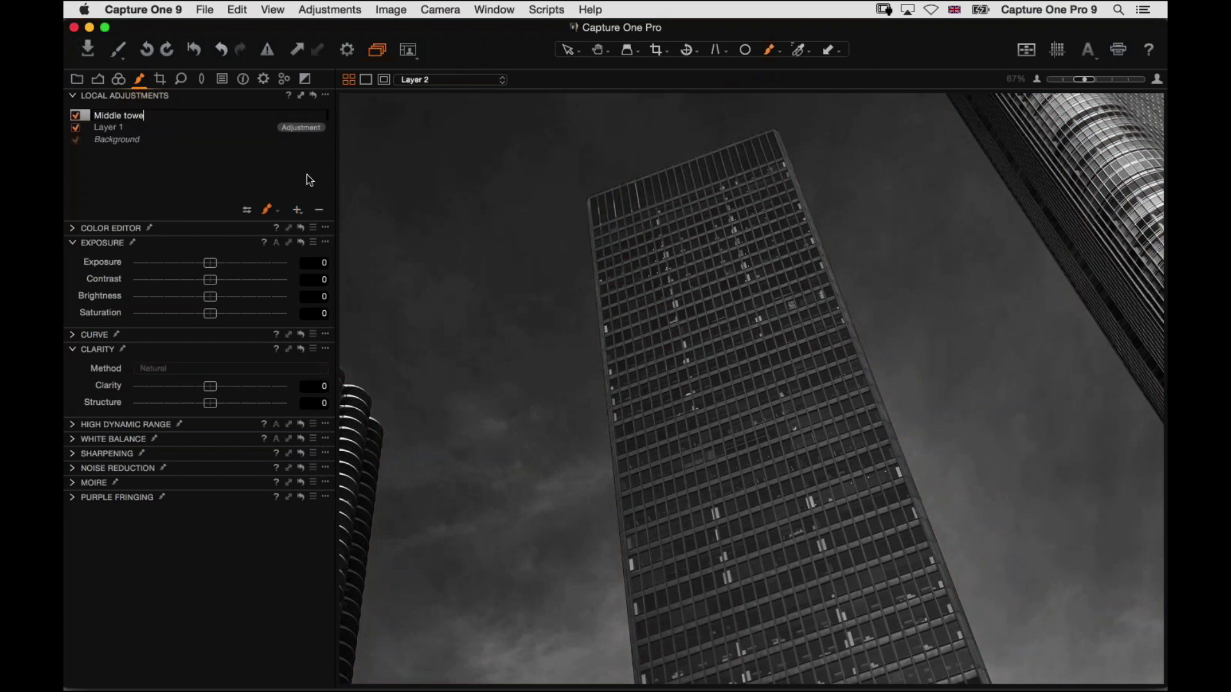
type("r IBM!")
key("Return")
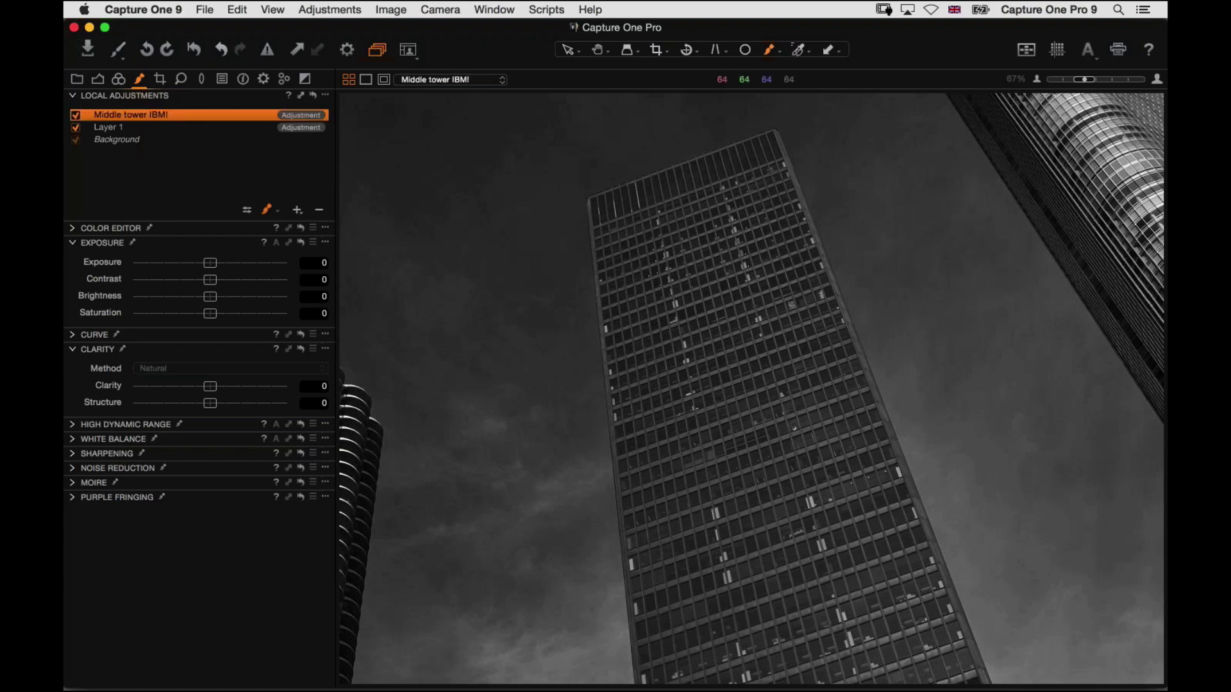
- Paint a closed mask outline just inside the middle tower's edges on the Middle tower IBM! layer, using straight strokes between its corners
left_click(606, 208)
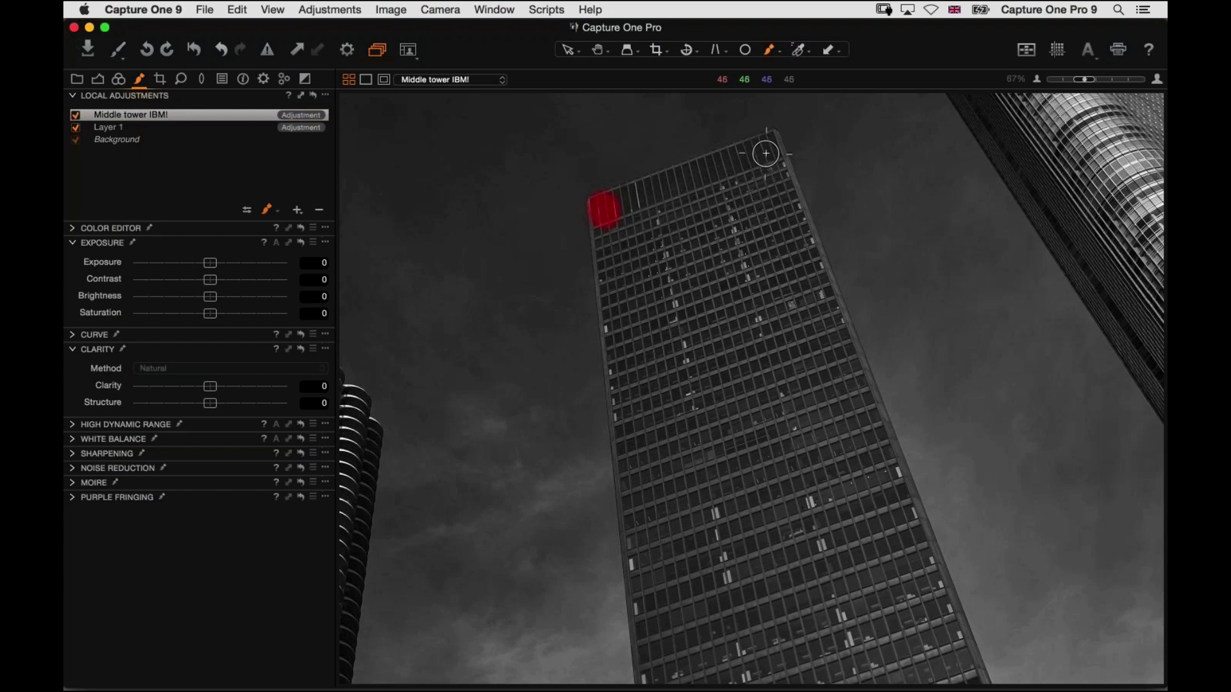
mouse_move(637, 220)
left_mouse_down()
mouse_move(734, 160)
mouse_move(706, 182)
mouse_move(798, 181)
mouse_move(761, 154)
mouse_move(637, 200)
mouse_move(770, 144)
left_mouse_up()
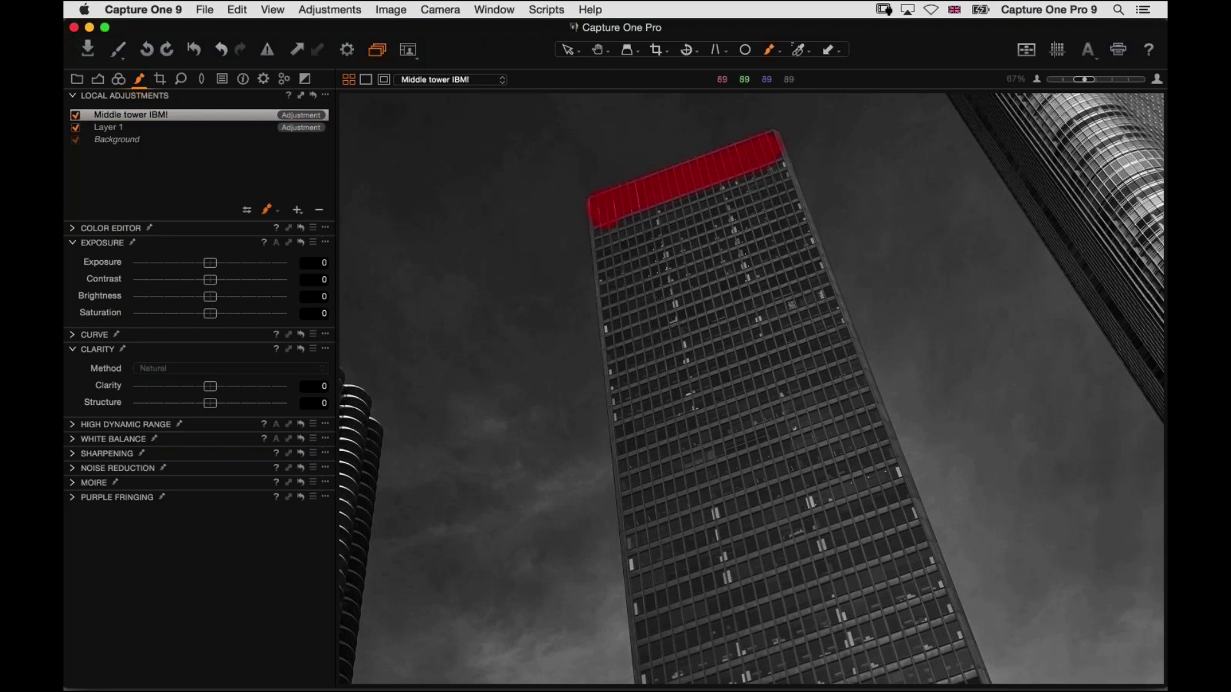
key("h")
mouse_move(706, 440)
left_mouse_down()
mouse_move(674, 286)
mouse_move(622, 287)
left_mouse_up()
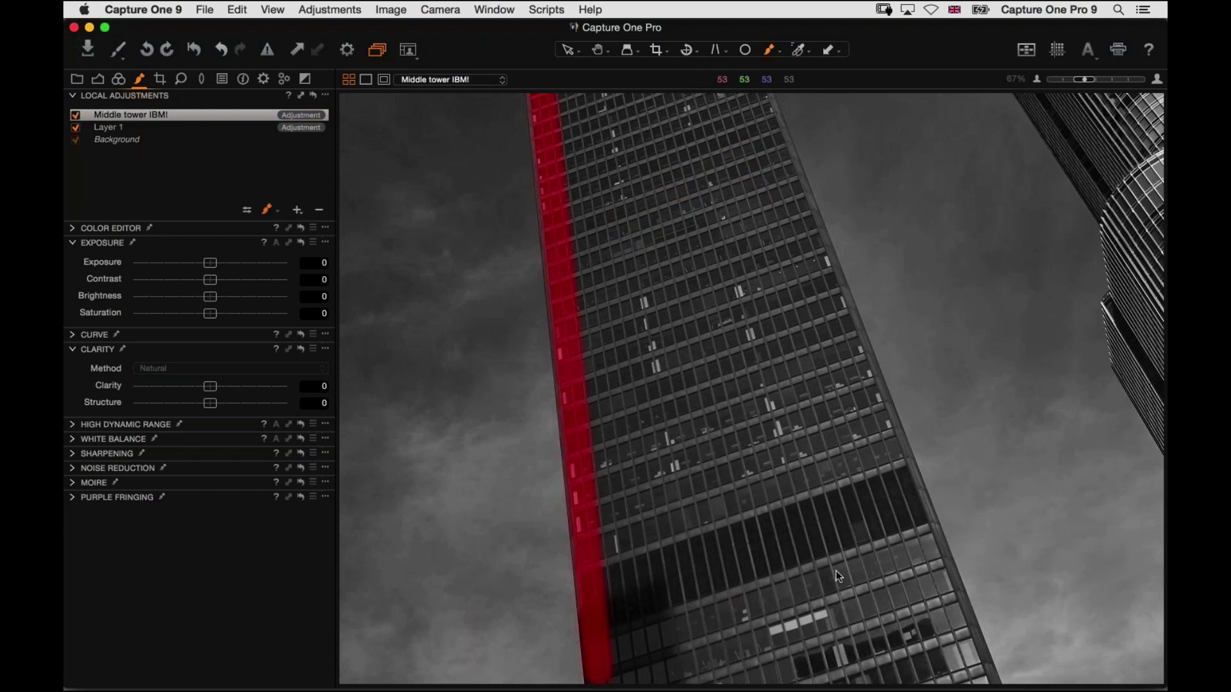
left_click(979, 673, "shift")
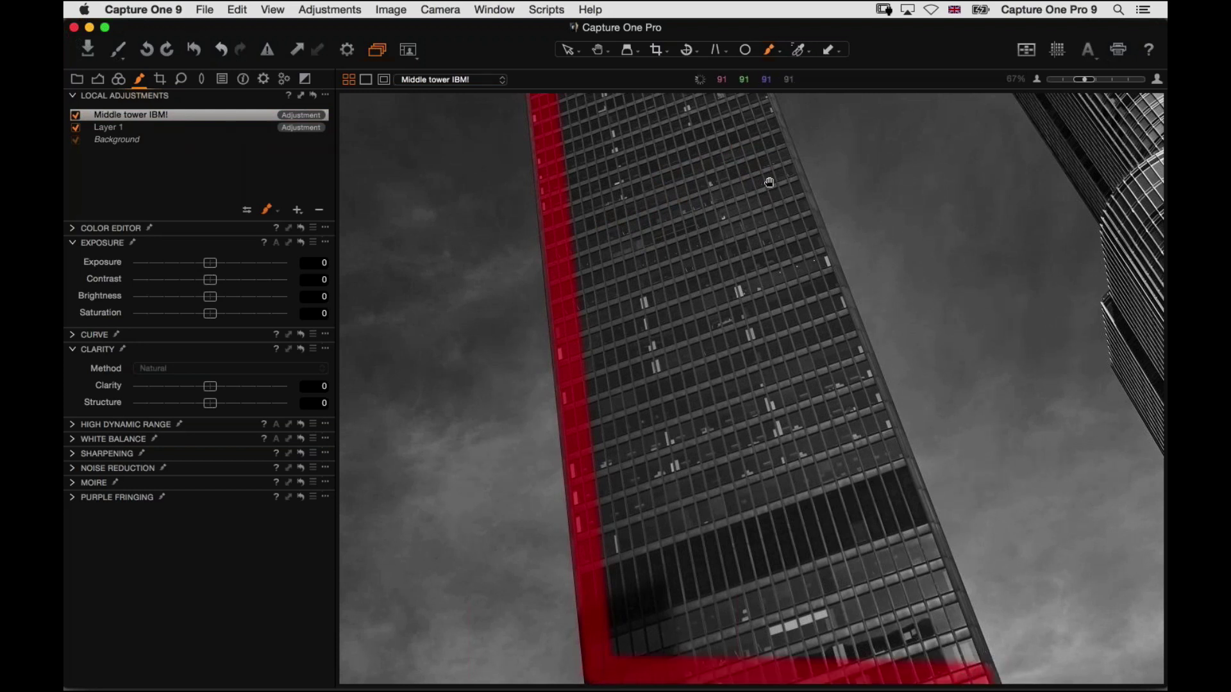
key("super+0")
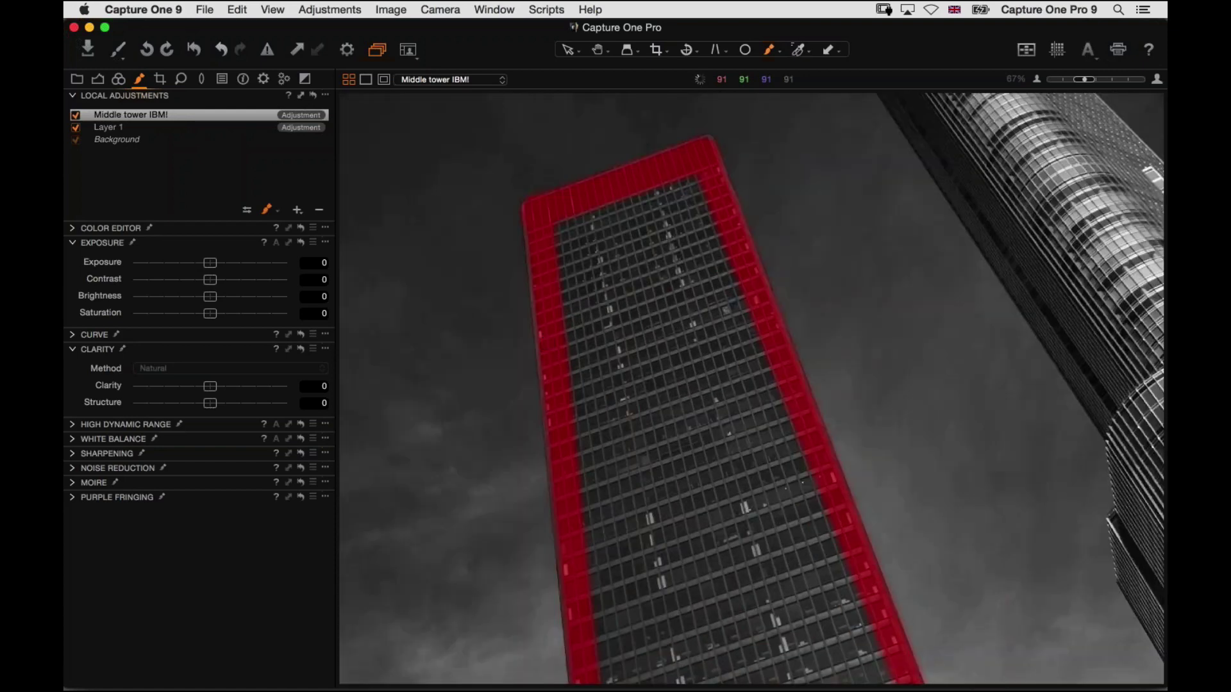
key("super+0")
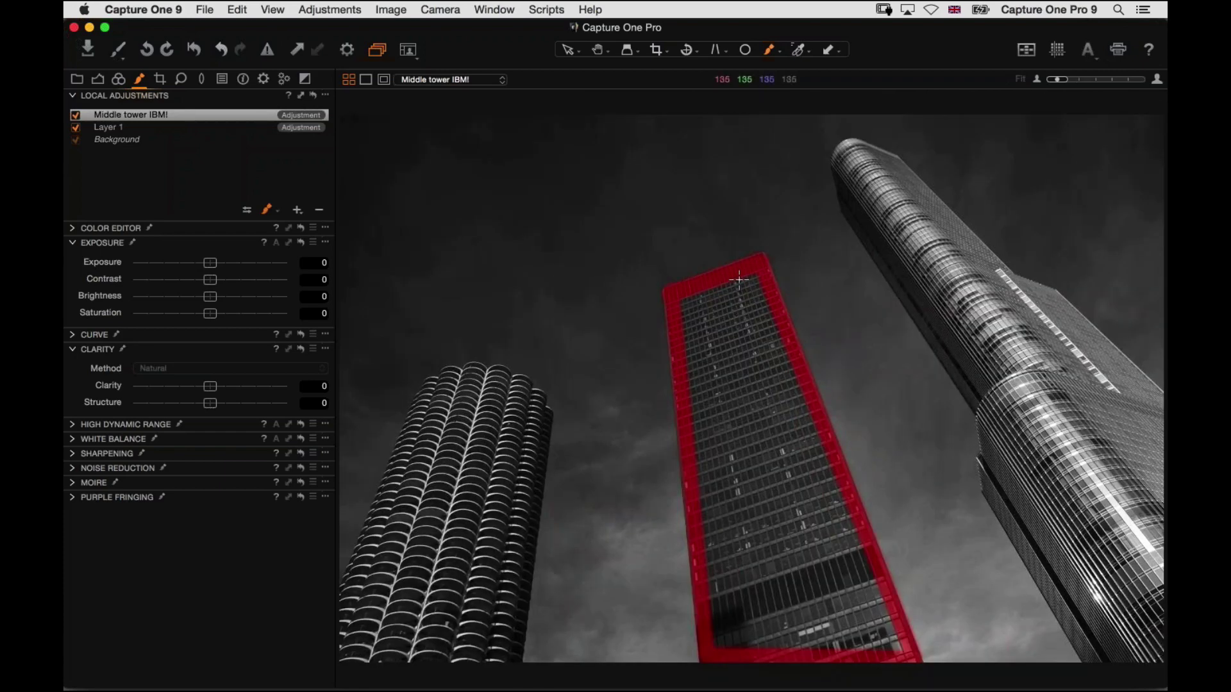
- Fill the painted outline so the mask covers the whole middle tower
left_click(325, 94)
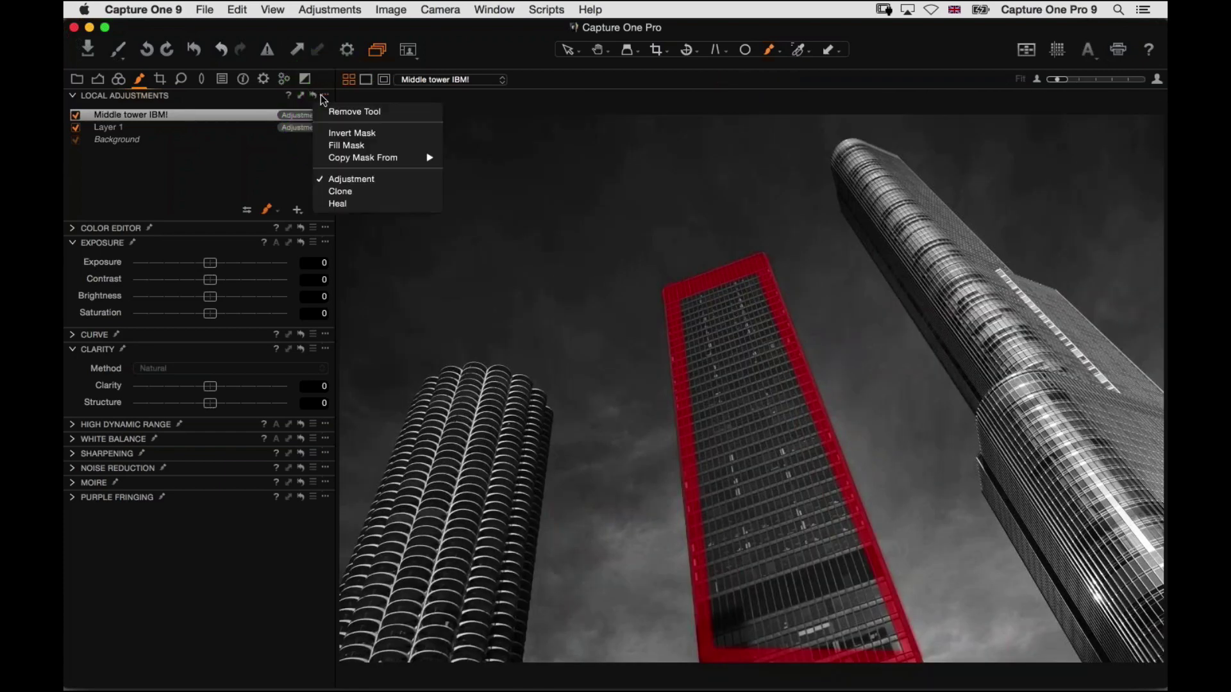
left_click(376, 145)
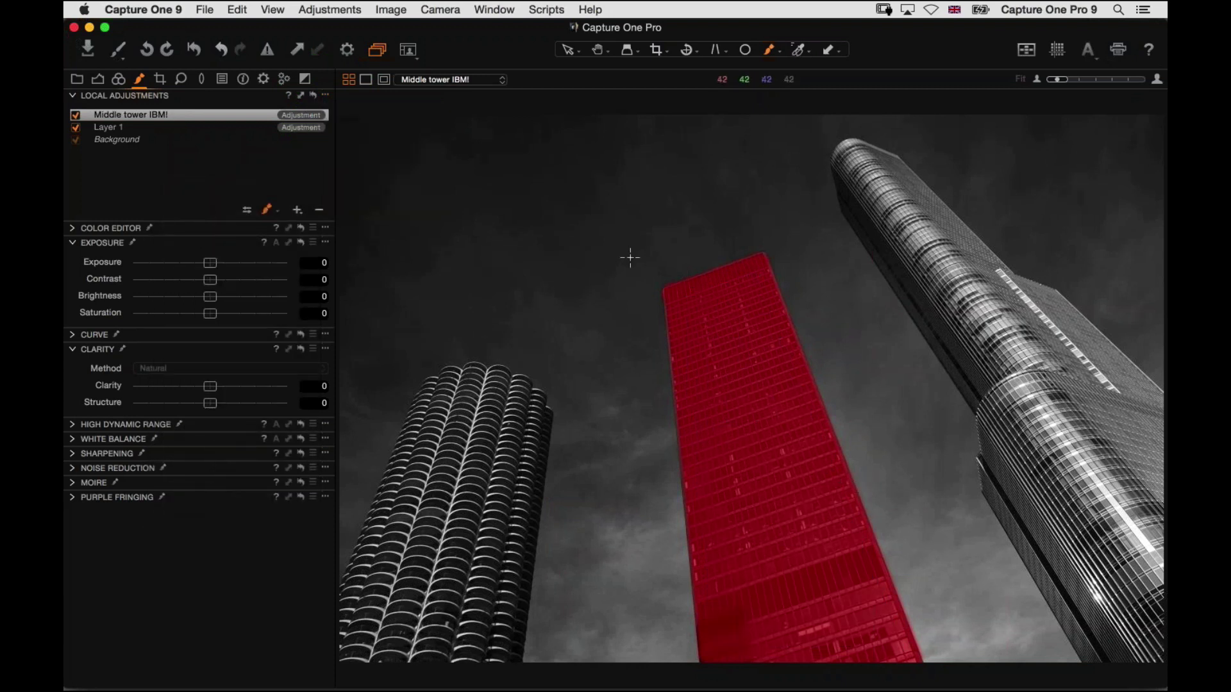
left_click(325, 95)
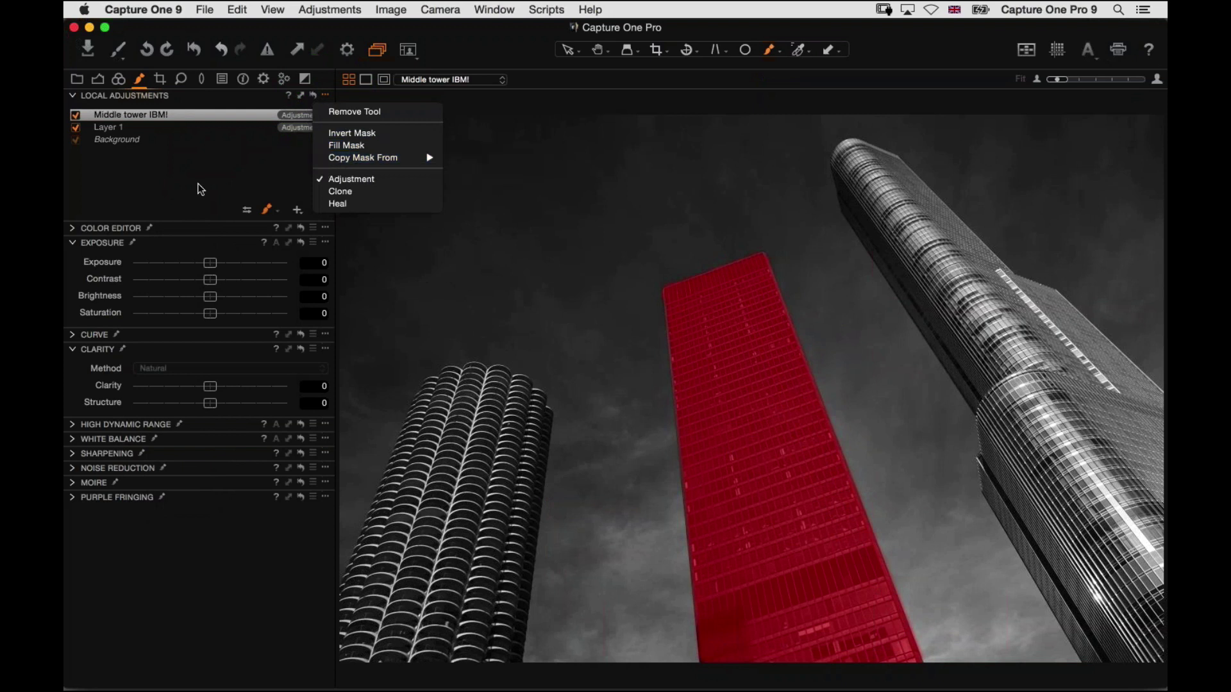
left_click(175, 188)
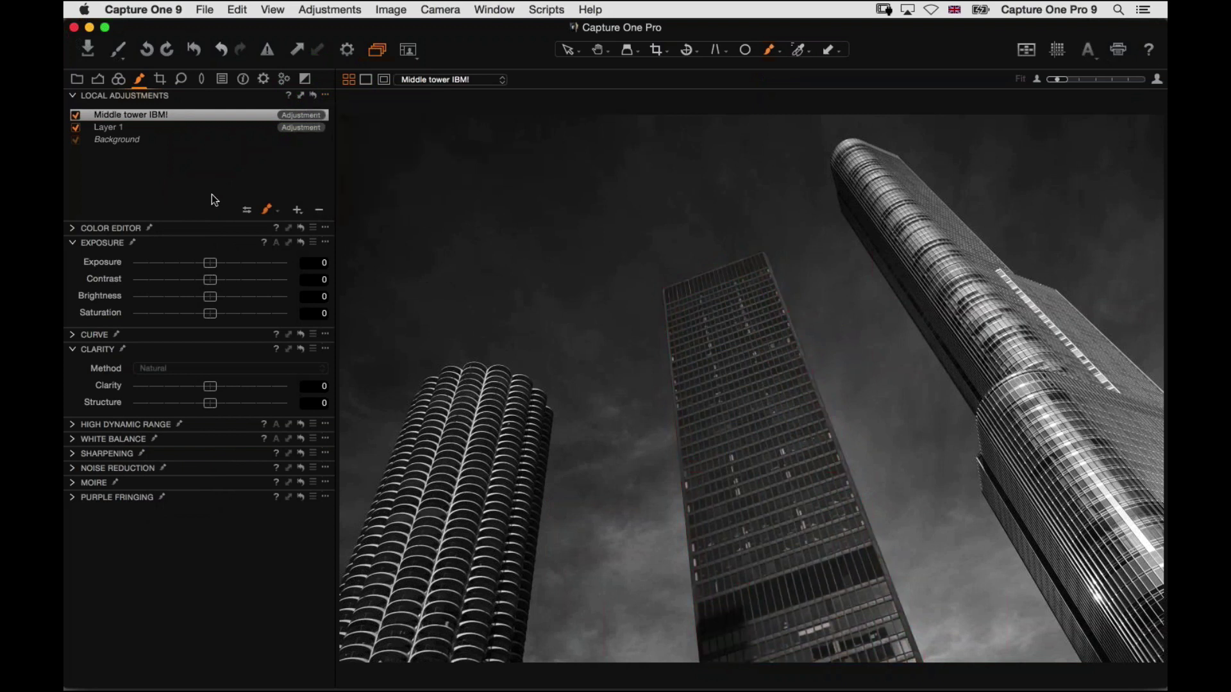
- Set the Middle tower IBM! layer's Exposure to -0.33 and check the tower's upper mask edge at 100% with the mask eraser selected
left_click_drag(211, 261, 202, 260)
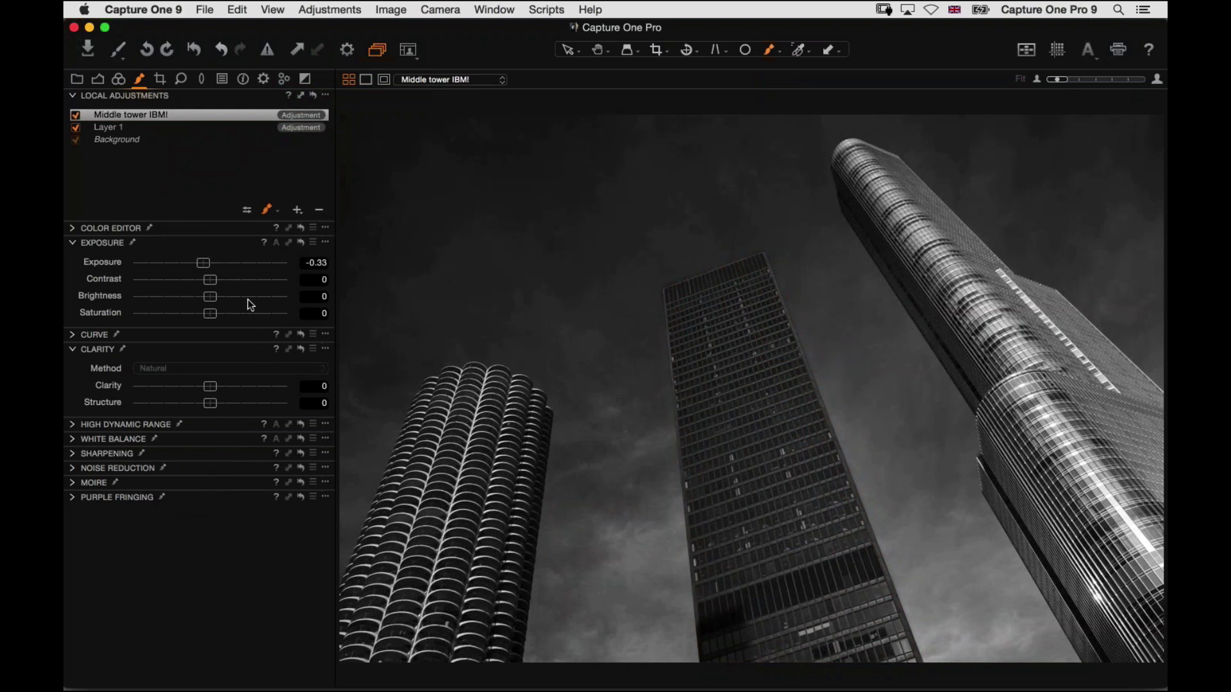
key("super+e")
key("z")
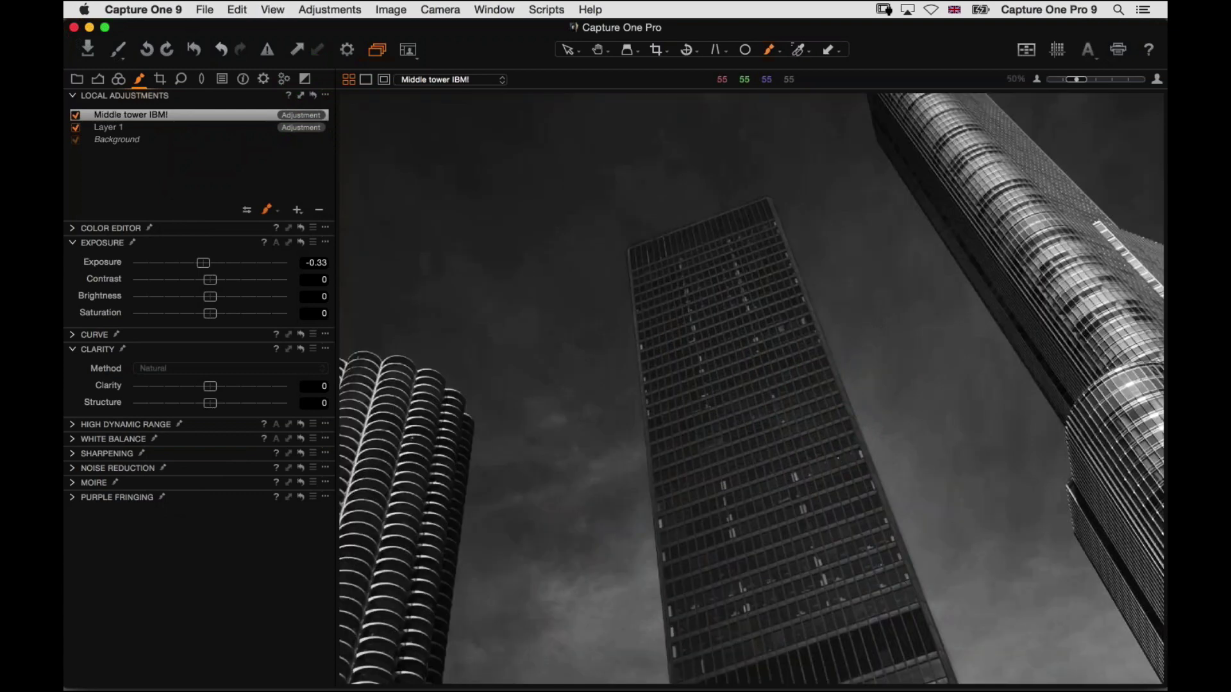
left_click_drag(609, 238, 648, 342)
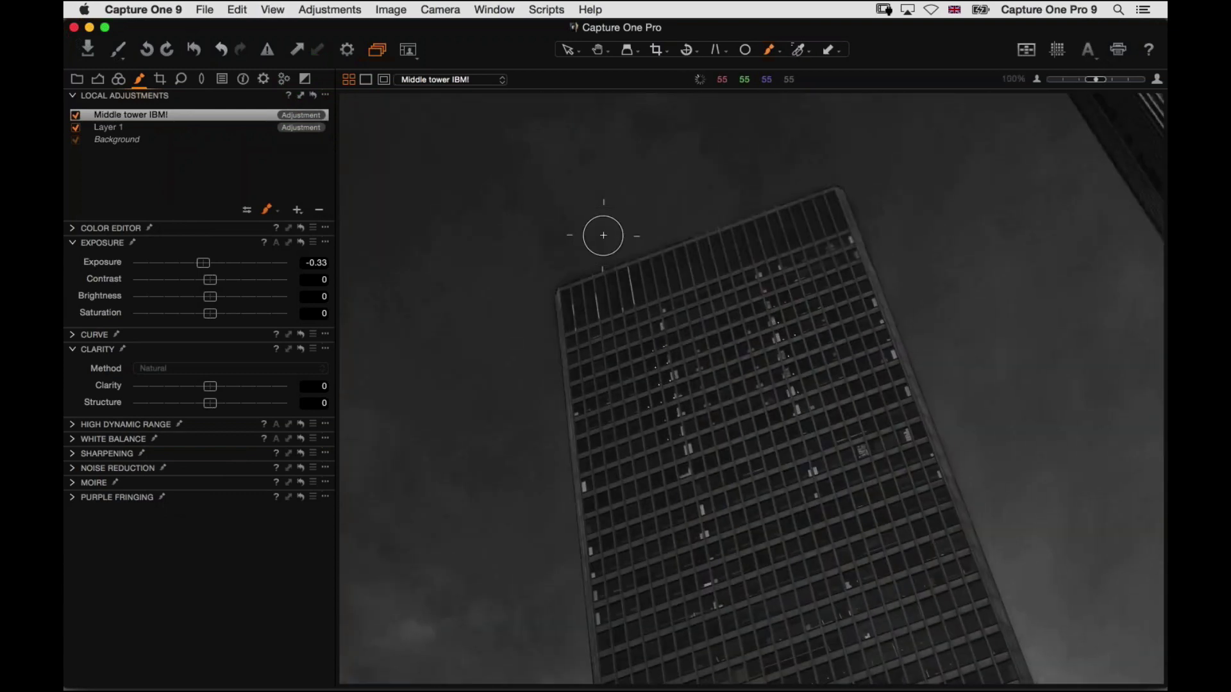
key("e")
key("super+0")
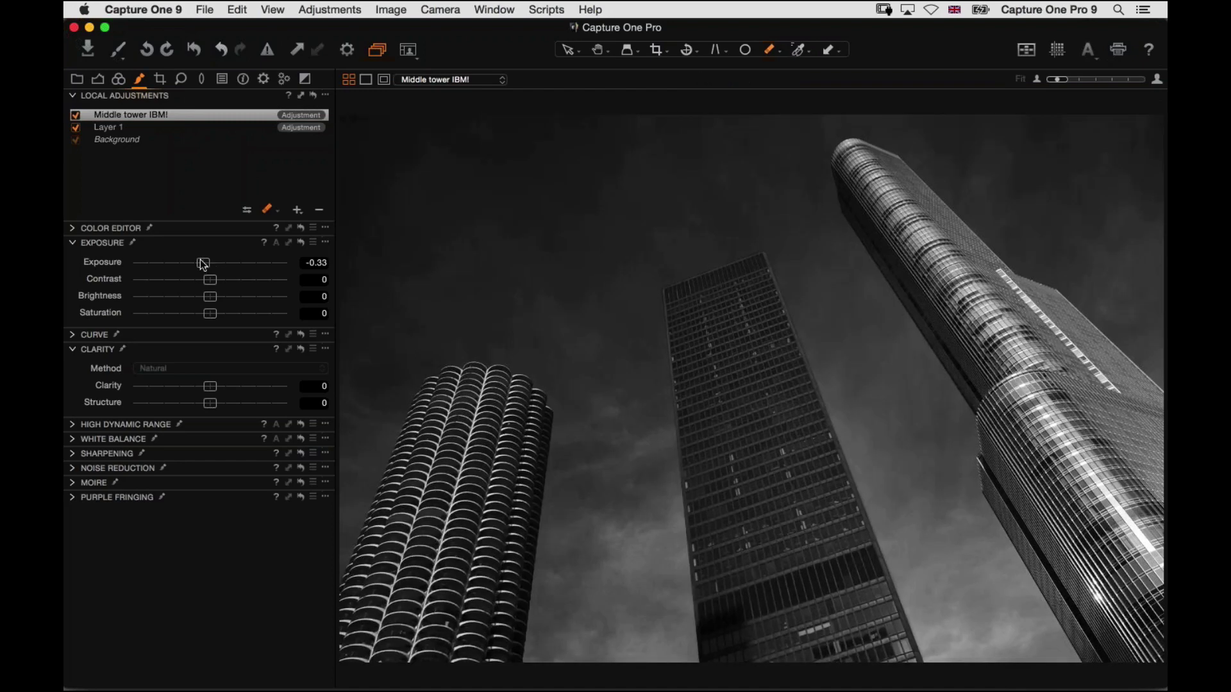
- Set the Middle tower IBM! layer's Exposure to -0.38 and Contrast to 5, and compare the photo with the layer off and on
left_click_drag(200, 260, 199, 261)
left_click(225, 283)
left_click(76, 115)
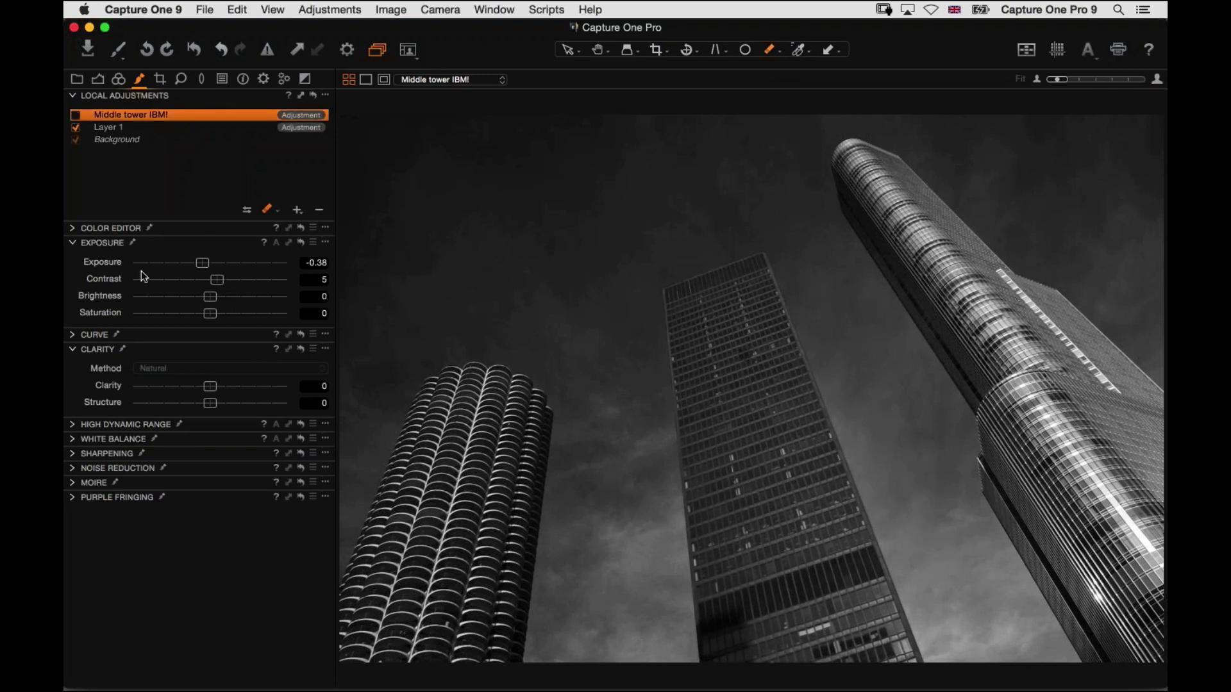
left_click(75, 115)
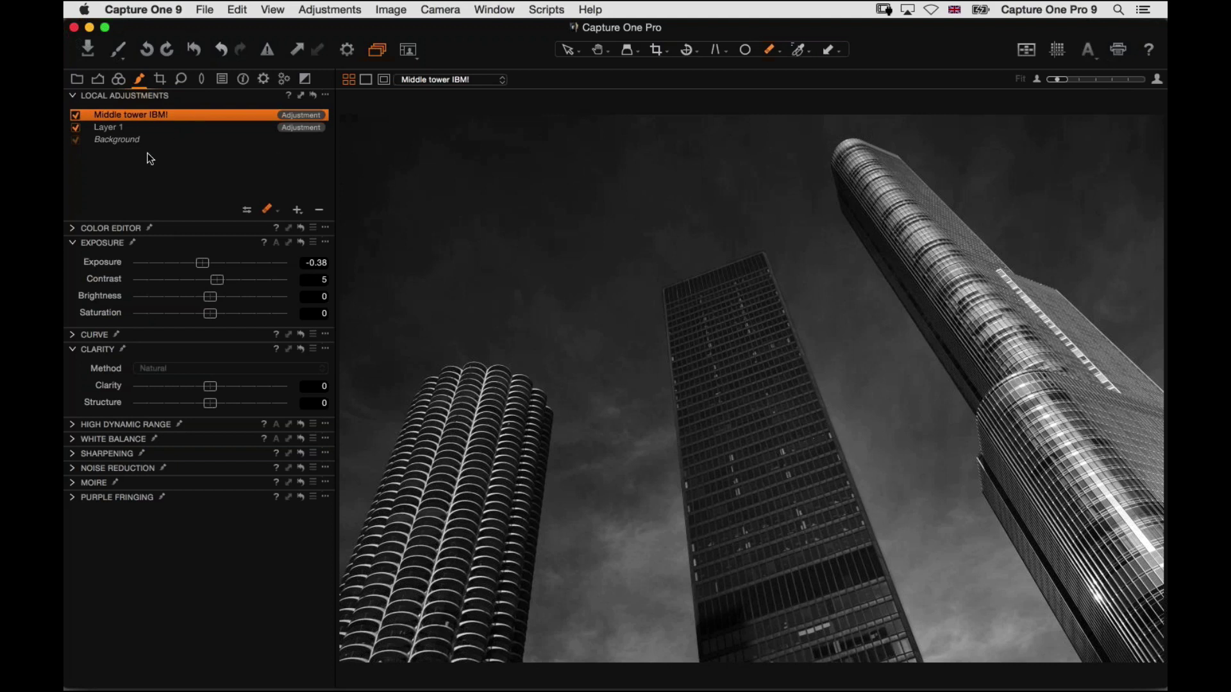
- Add a new adjustment layer above Middle tower IBM! and name it Sel Darken
left_click(254, 191)
left_click(106, 245)
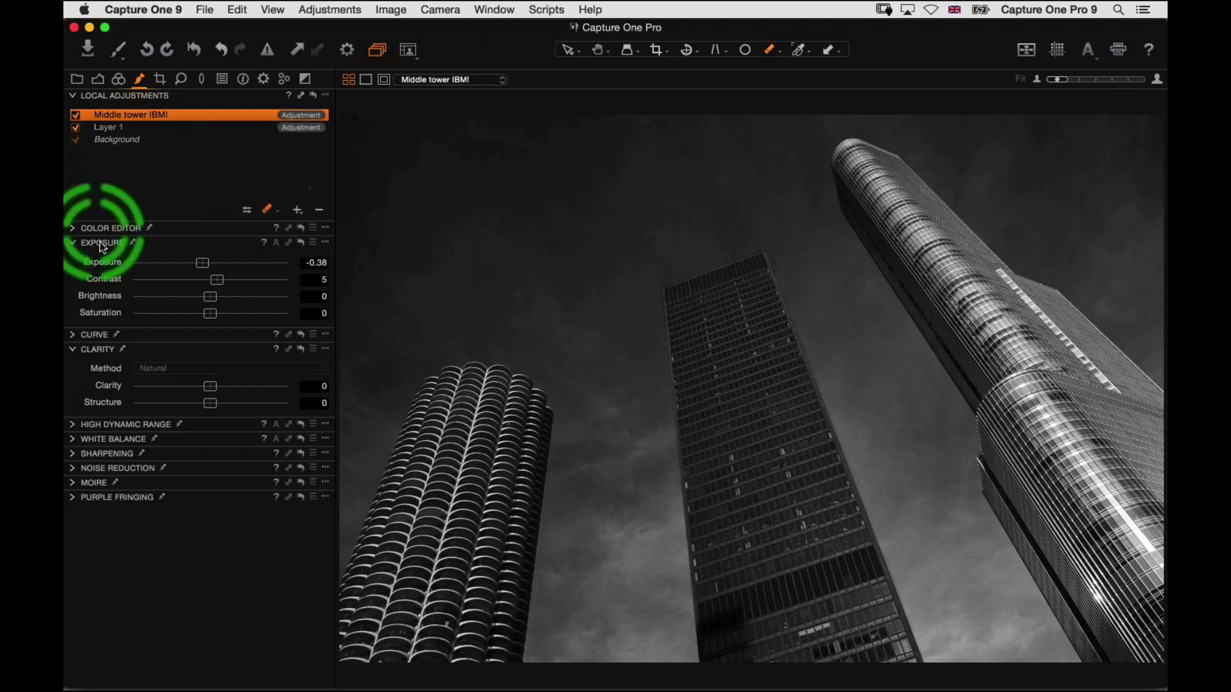
left_click(289, 207)
left_click(298, 210)
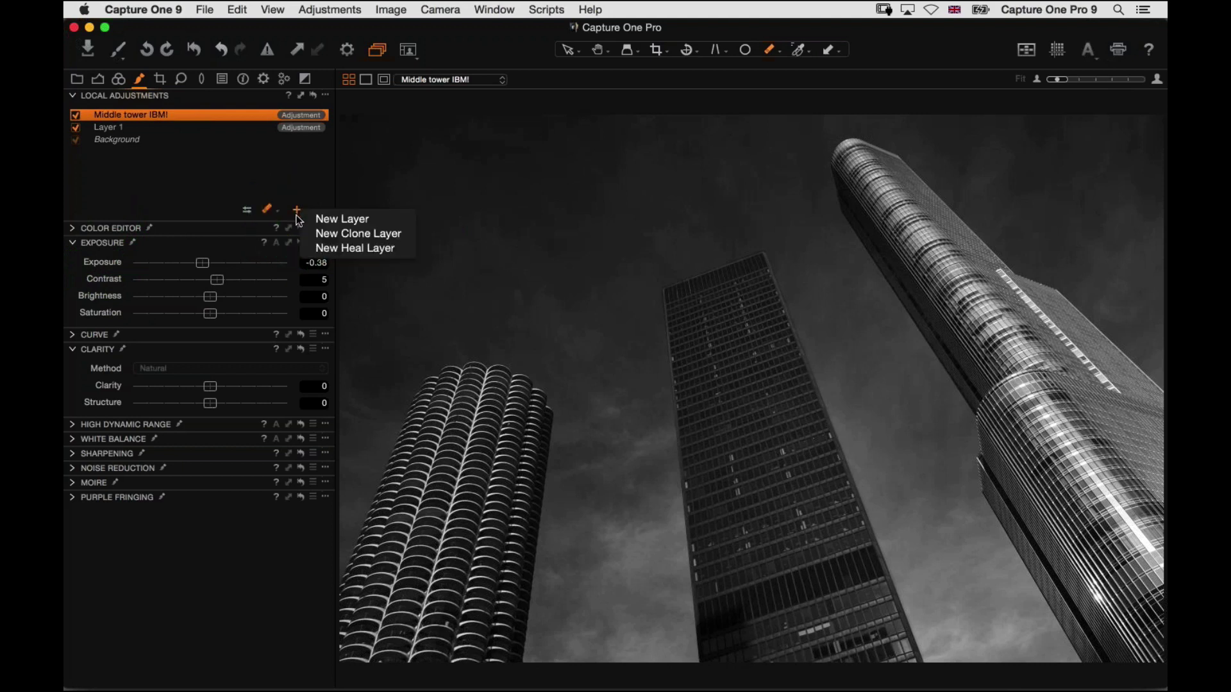
left_click(330, 219)
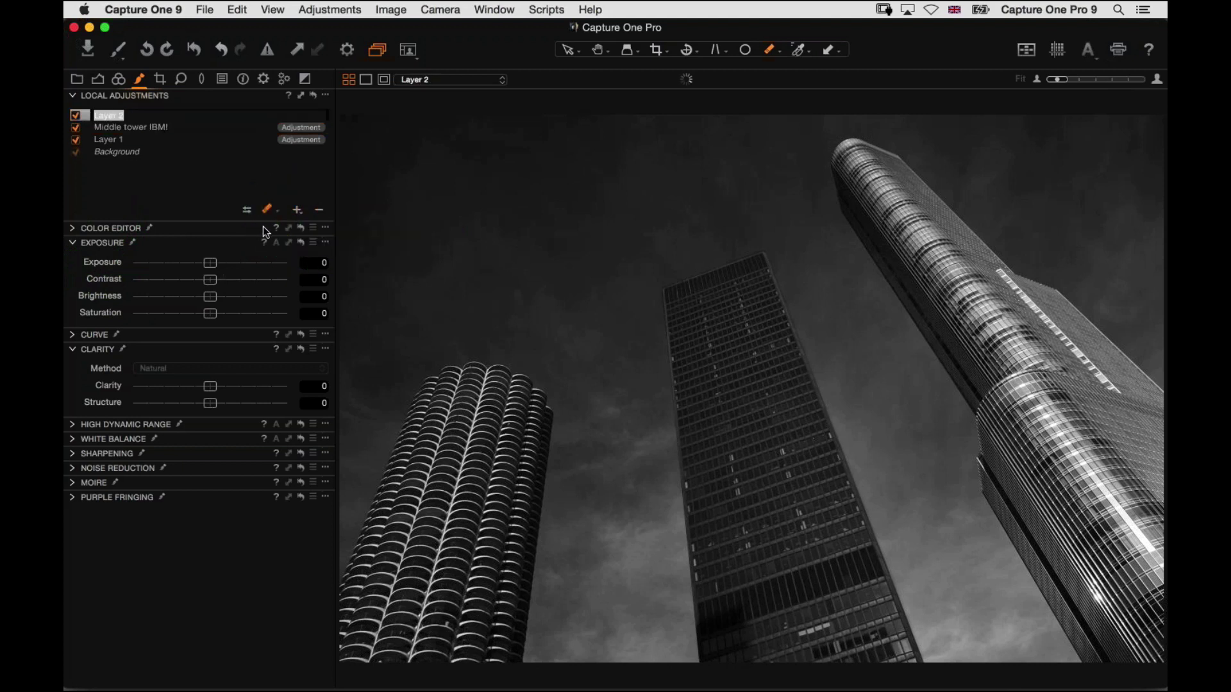
type("Sel Darken")
key("Return")
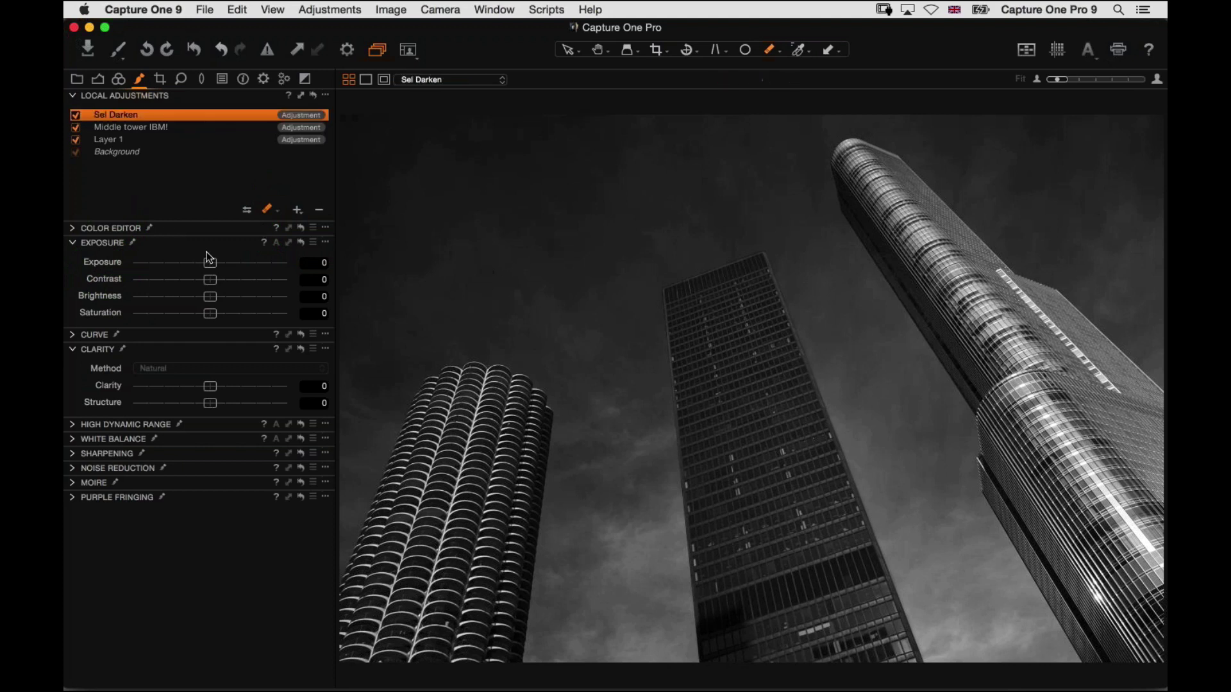
- Set the Sel Darken layer's Exposure to -1.6 and configure the mask brush with Size 506 and Hardness 25
left_click_drag(211, 263, 181, 269)
left_click(272, 215)
left_click(285, 216)
right_click(563, 205)
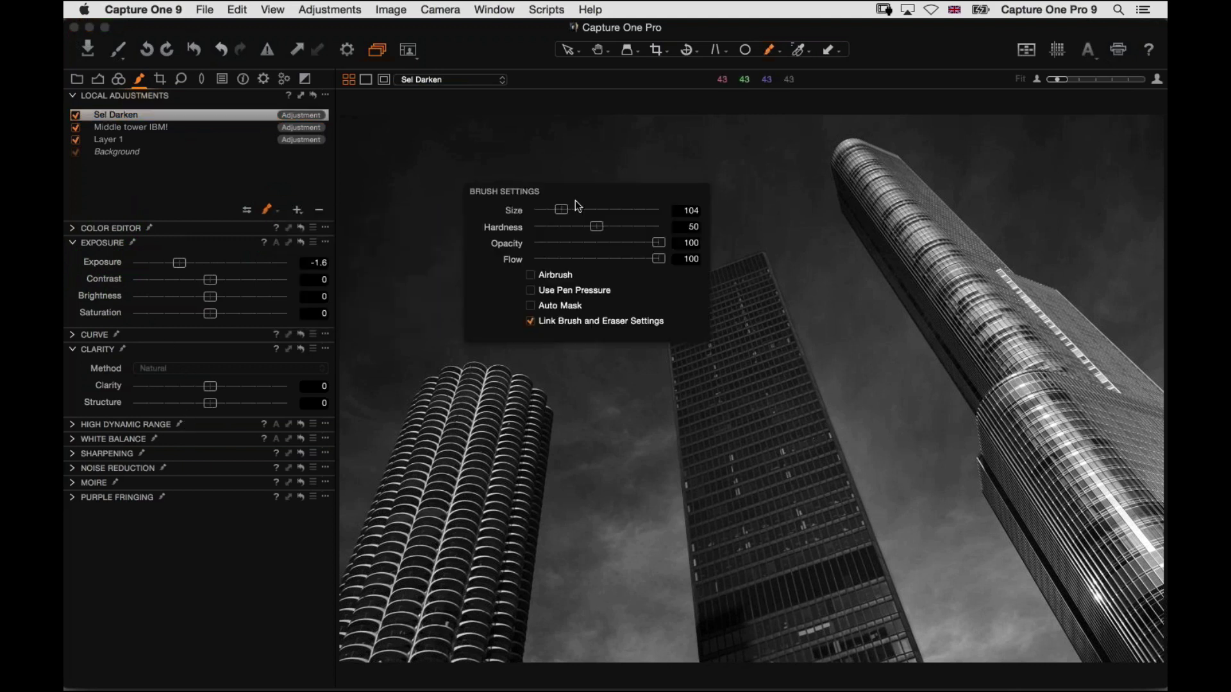
mouse_move(570, 212)
left_mouse_down()
mouse_move(584, 210)
mouse_move(587, 227)
mouse_move(564, 227)
left_mouse_up()
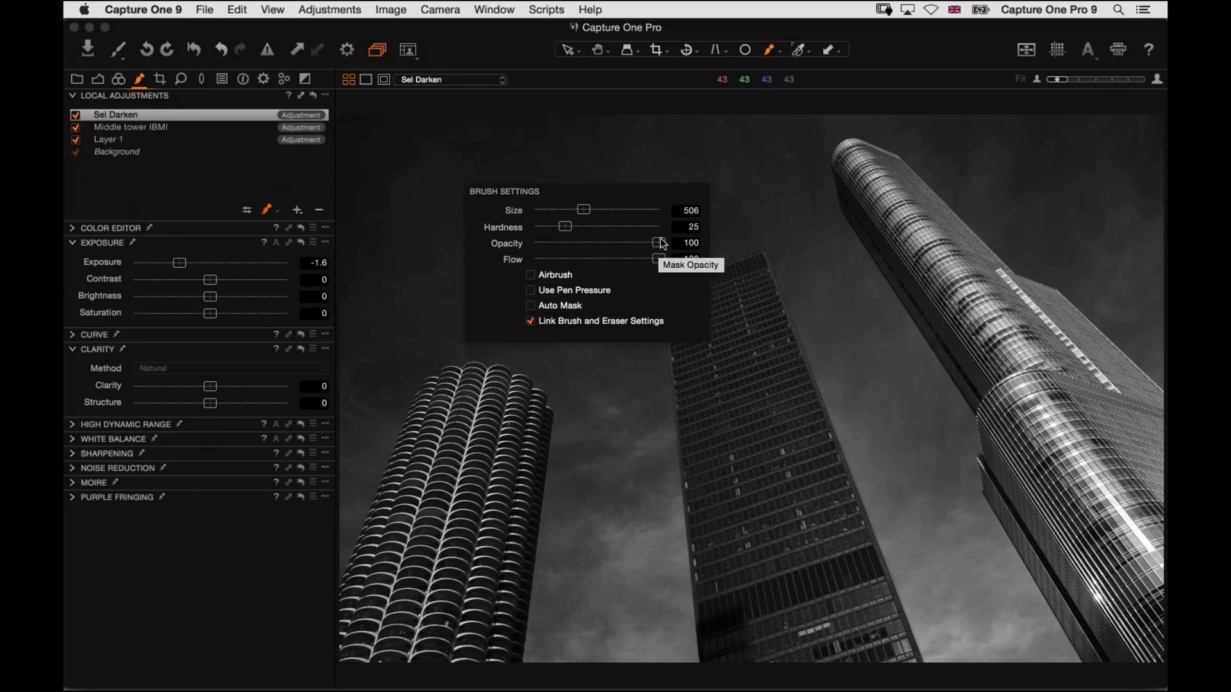
key("Escape")
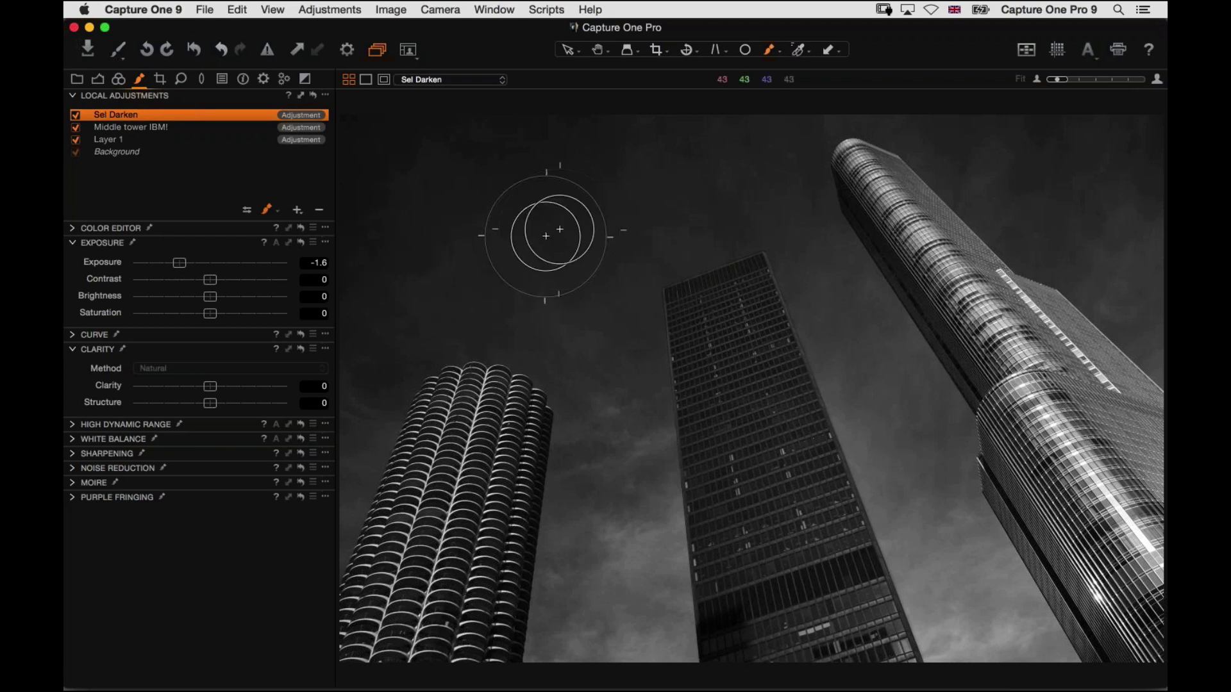
- Set the mask brush's Opacity to 34 and reduce its Flow to a low value
right_click(550, 222)
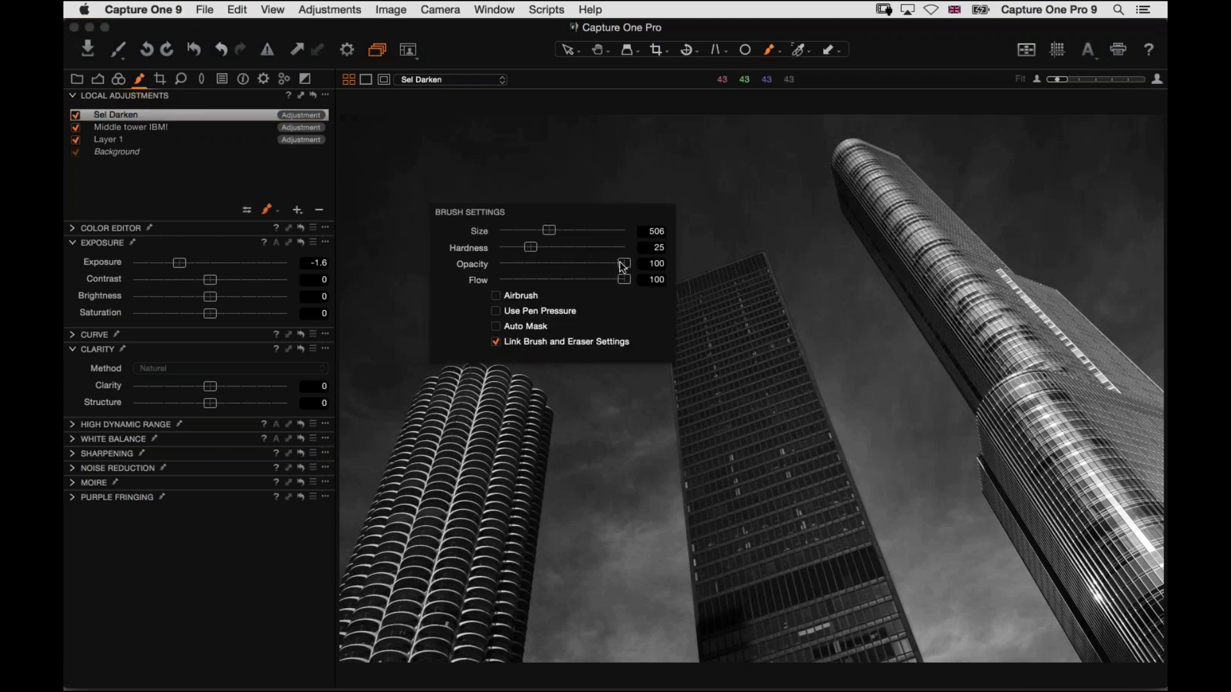
left_click_drag(623, 266, 532, 270)
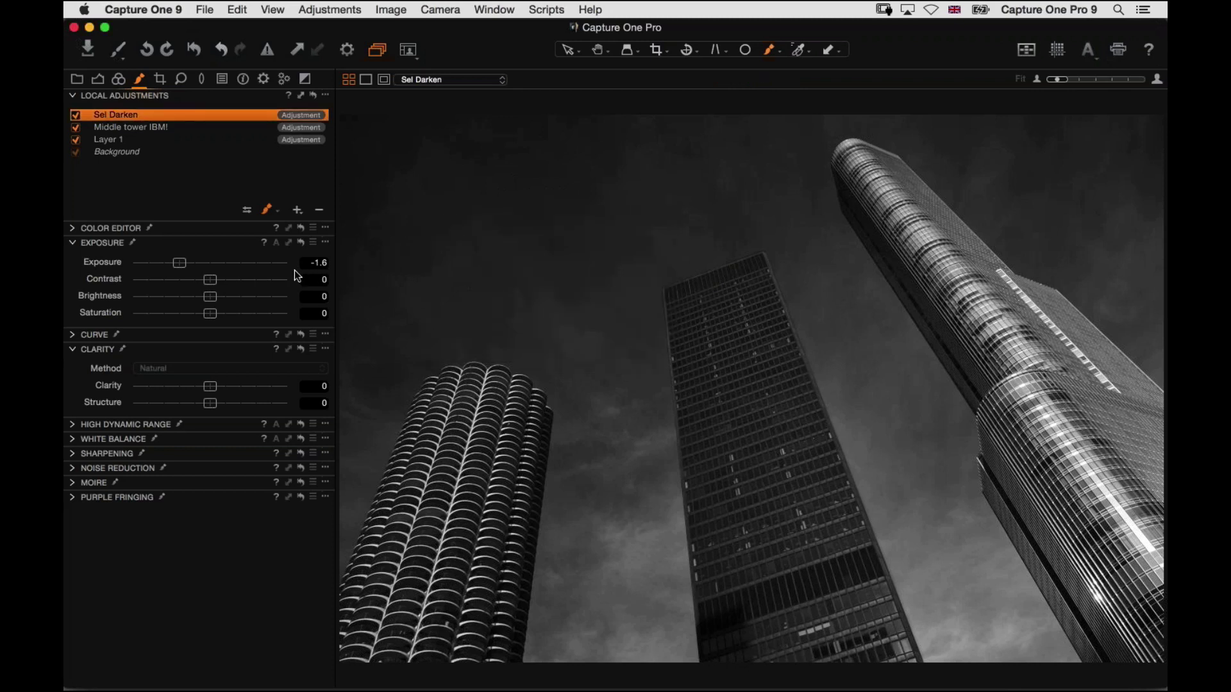
right_click(588, 223)
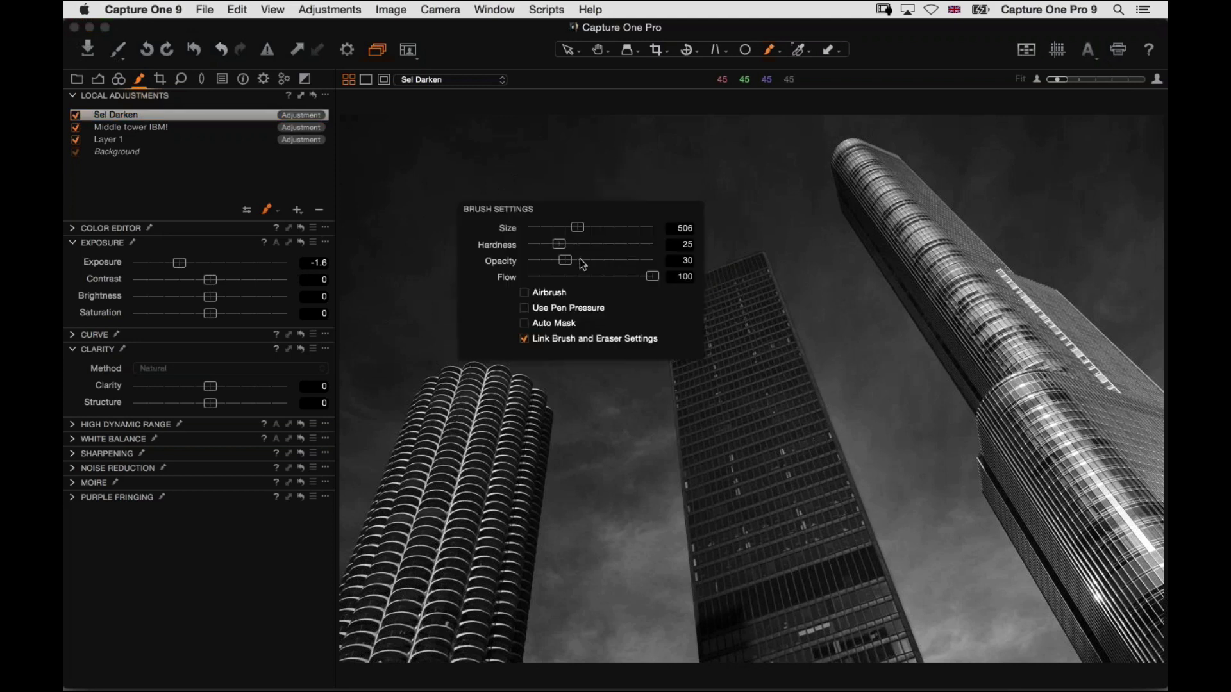
left_click_drag(567, 265, 577, 267)
left_click_drag(652, 277, 540, 285)
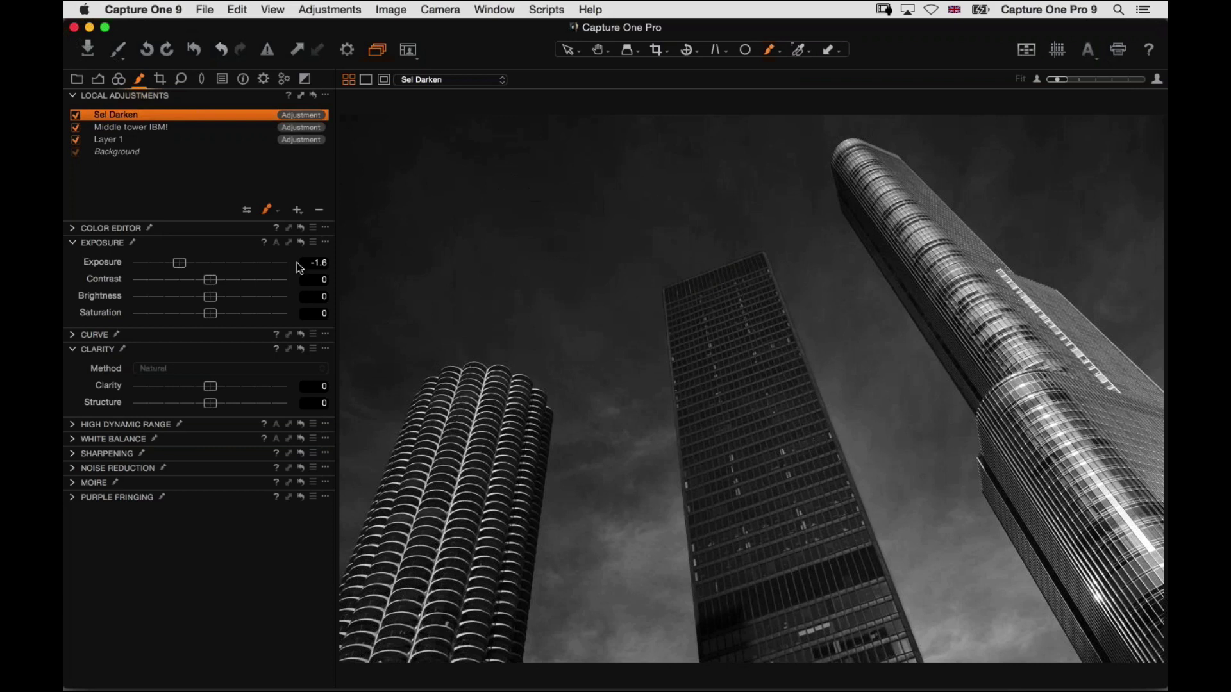
- Switch the mask brush's Flow between 100 and a low value, finishing with Flow at 10
right_click(492, 226)
left_click_drag(470, 312, 576, 334)
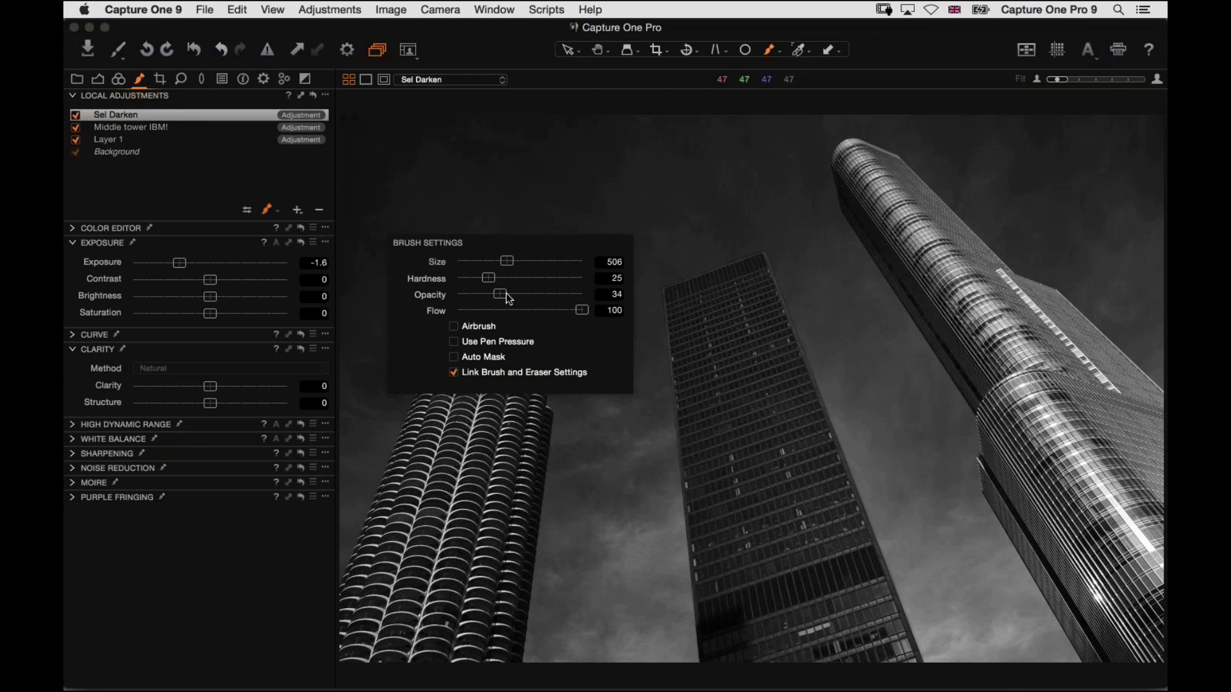
left_click_drag(575, 313, 462, 321)
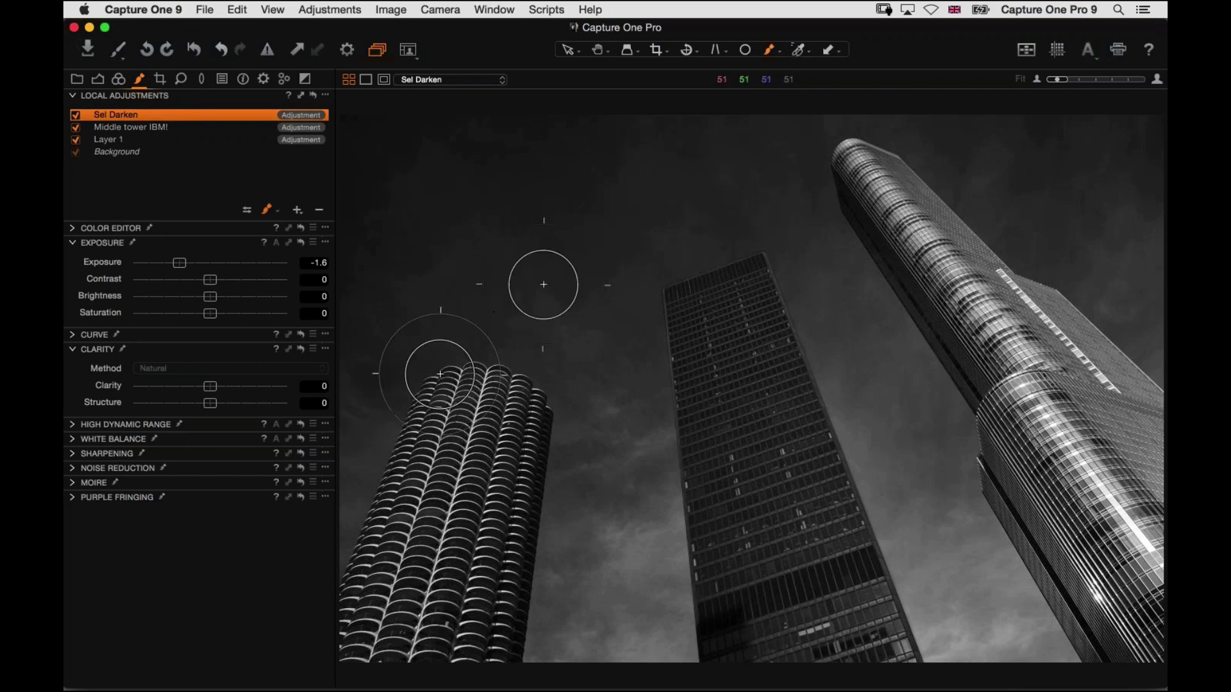
right_click(480, 321)
left_click_drag(462, 375, 591, 375)
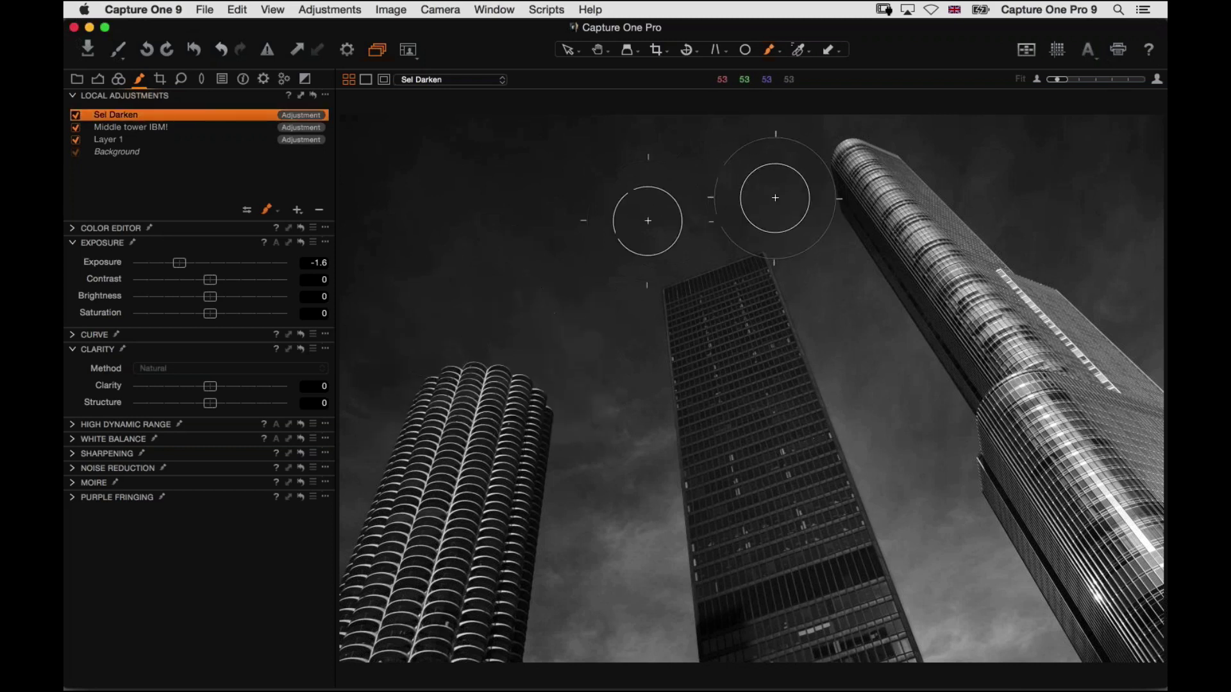
right_click(542, 286)
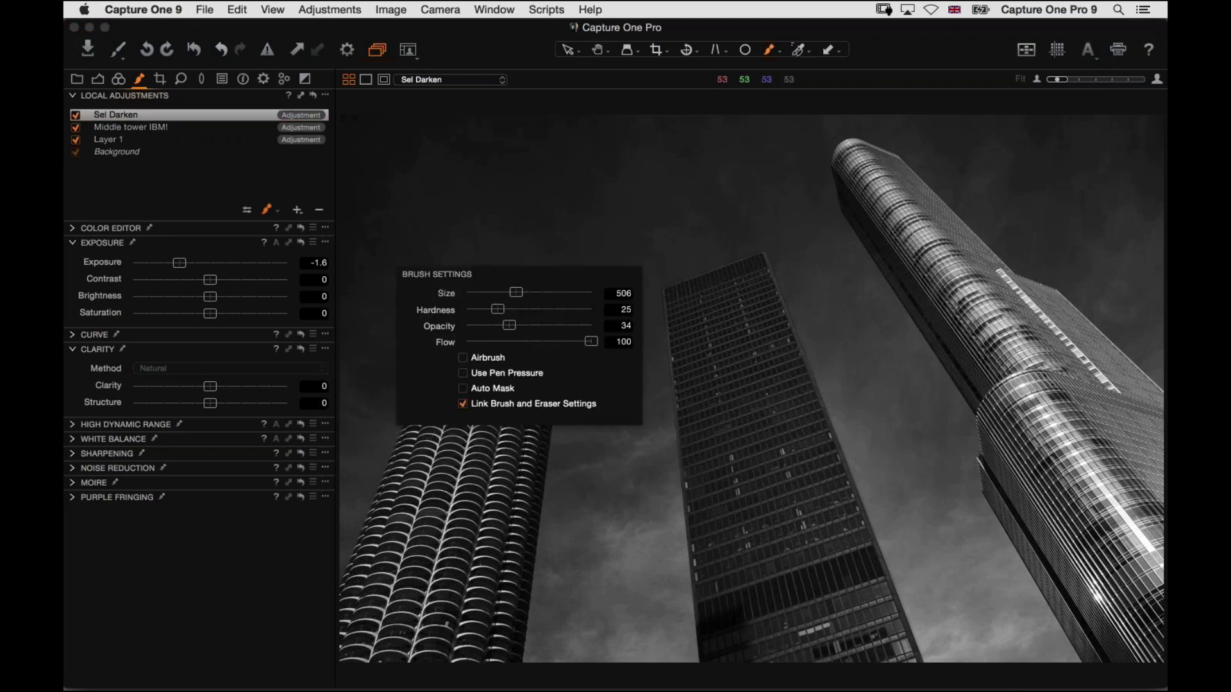
left_click(538, 344)
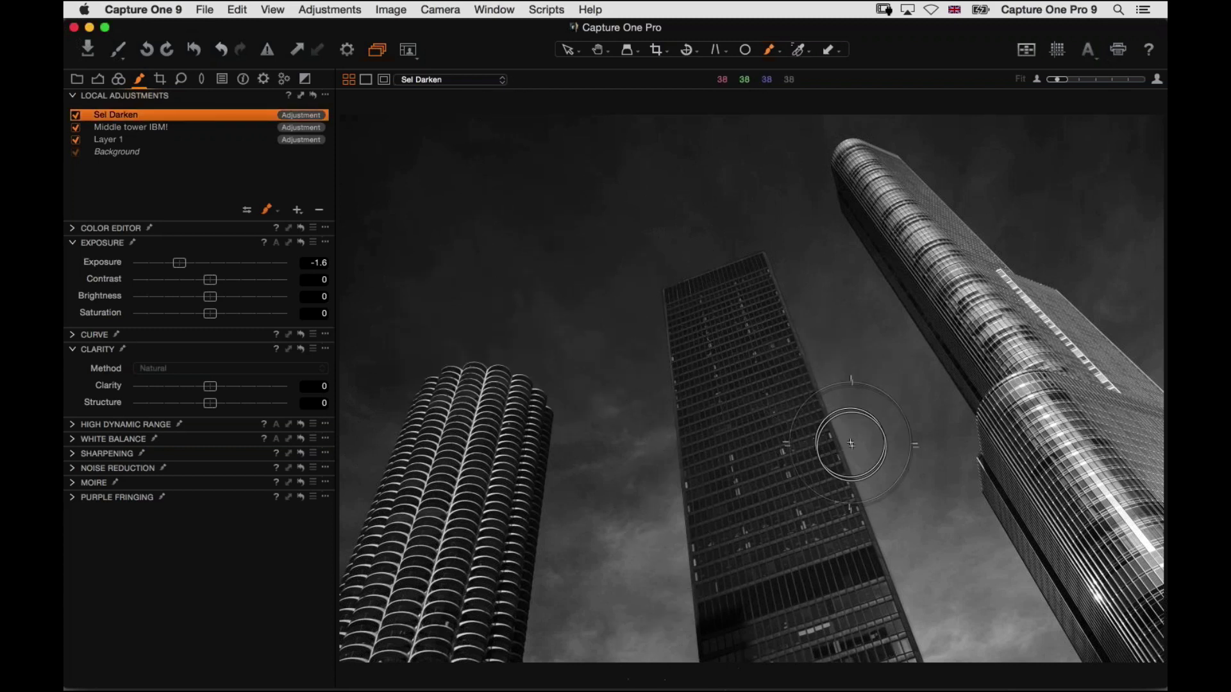
- Try darkening the sky between the middle and right towers with a mask stroke, and undo it
left_click(855, 421)
mouse_move(854, 421)
left_mouse_down()
mouse_move(907, 553)
mouse_move(949, 554)
mouse_move(1048, 627)
left_mouse_up()
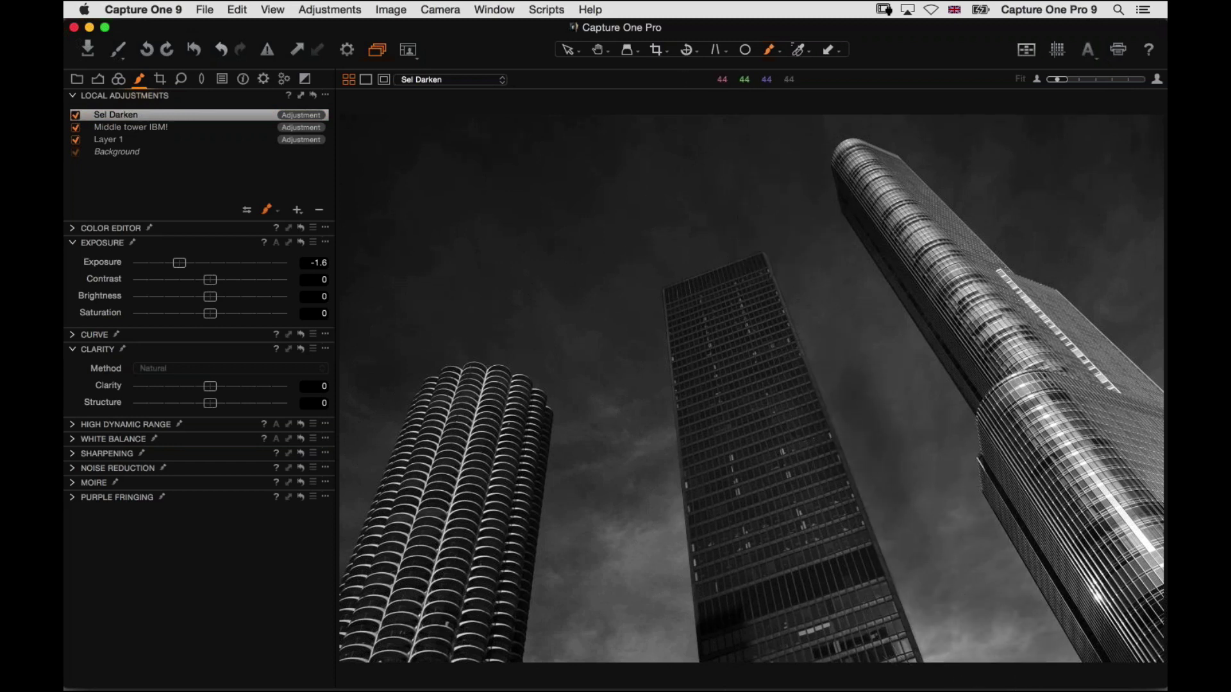
key("super+z")
- Brush the darkening mask onto the sky between the middle and right towers, using Opacity 24, Flow 8 and layer Exposure -1.34
right_click(618, 233)
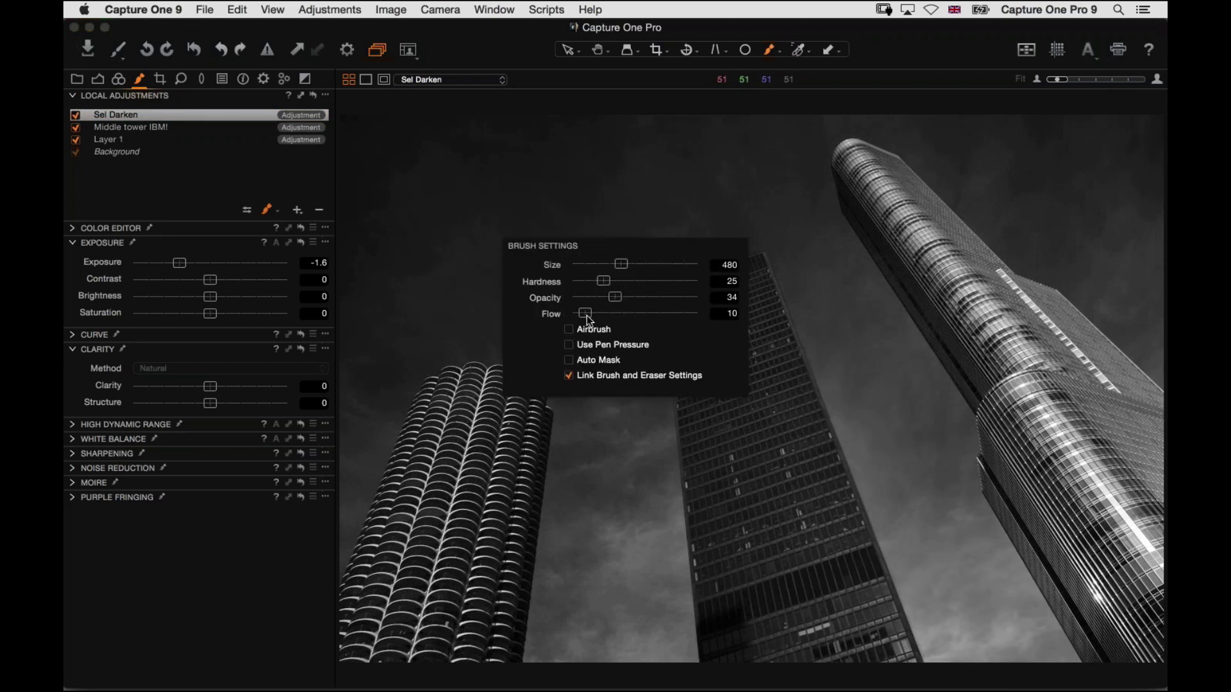
left_click_drag(587, 314, 653, 303)
left_click_drag(183, 268, 188, 268)
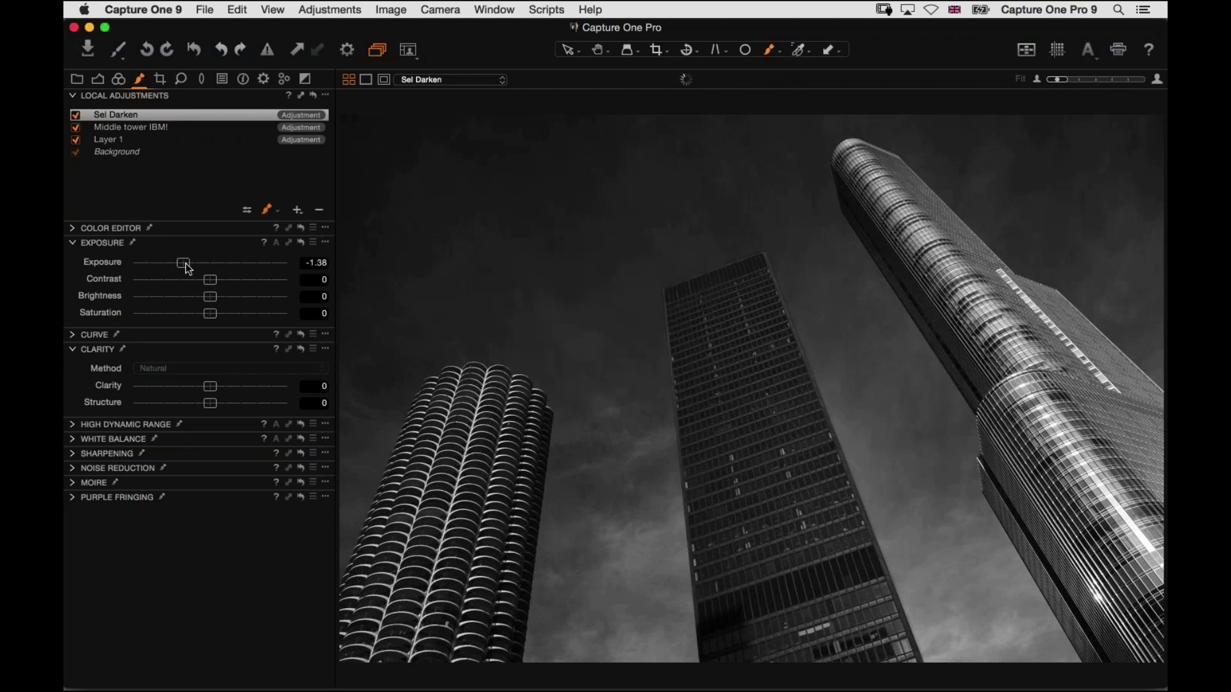
mouse_move(839, 385)
left_mouse_down()
mouse_move(975, 641)
mouse_move(1002, 635)
left_mouse_up()
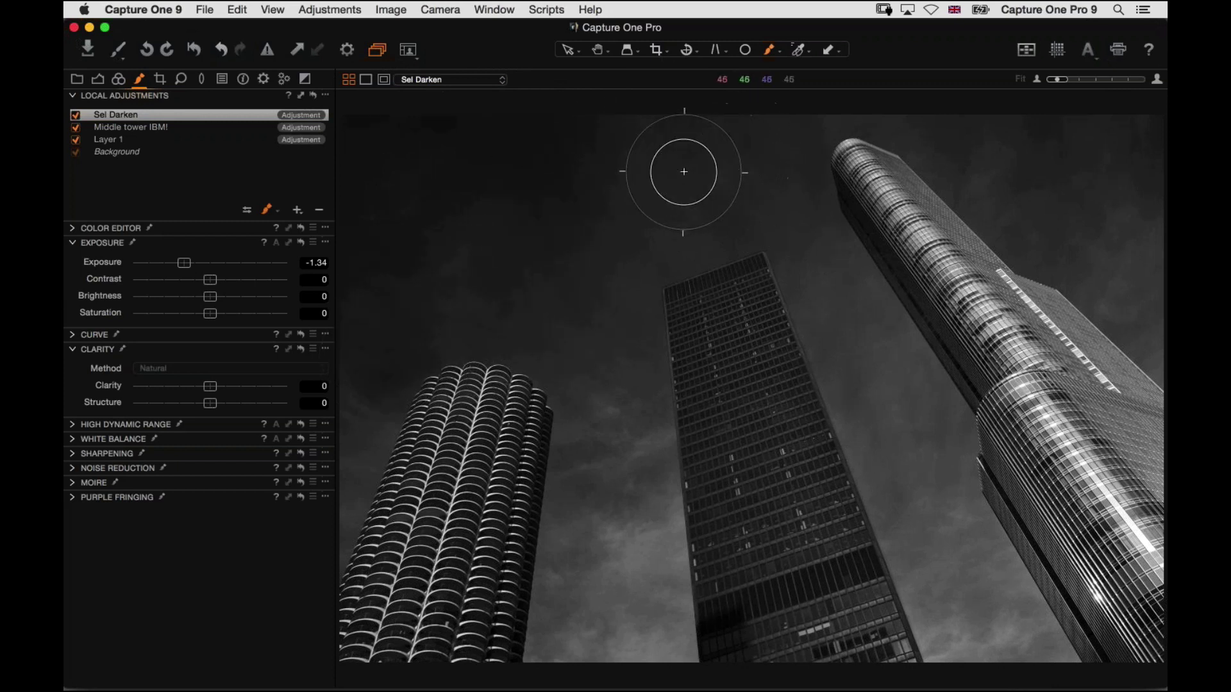
- Lower the brush Opacity, set the layer's Exposure to -1.05, and paint over the right tower's facade and the middle tower's lit lower windows
right_click(541, 215)
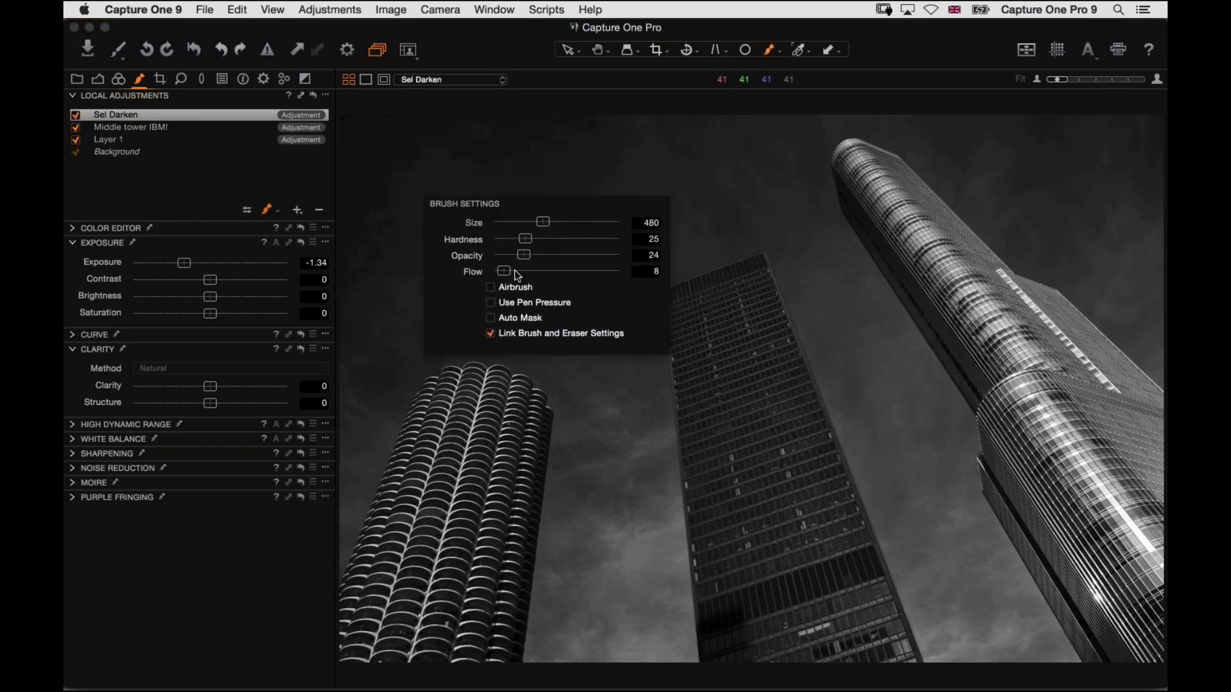
left_click_drag(525, 256, 517, 270)
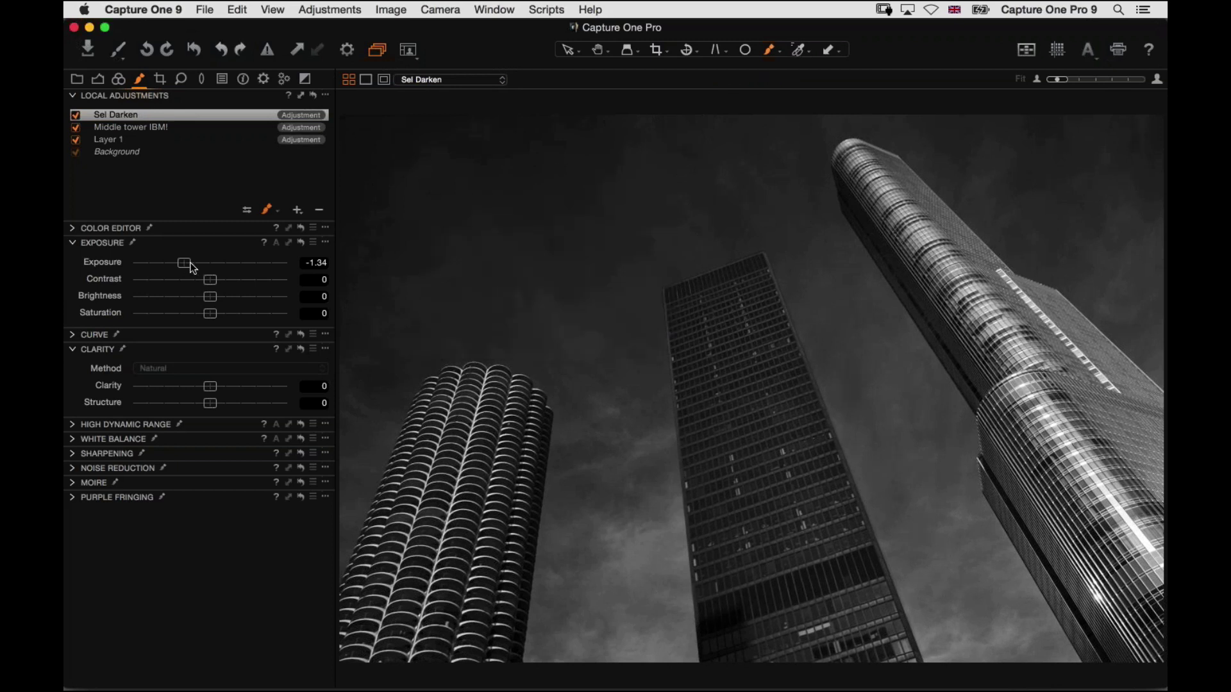
left_click_drag(193, 263, 197, 262)
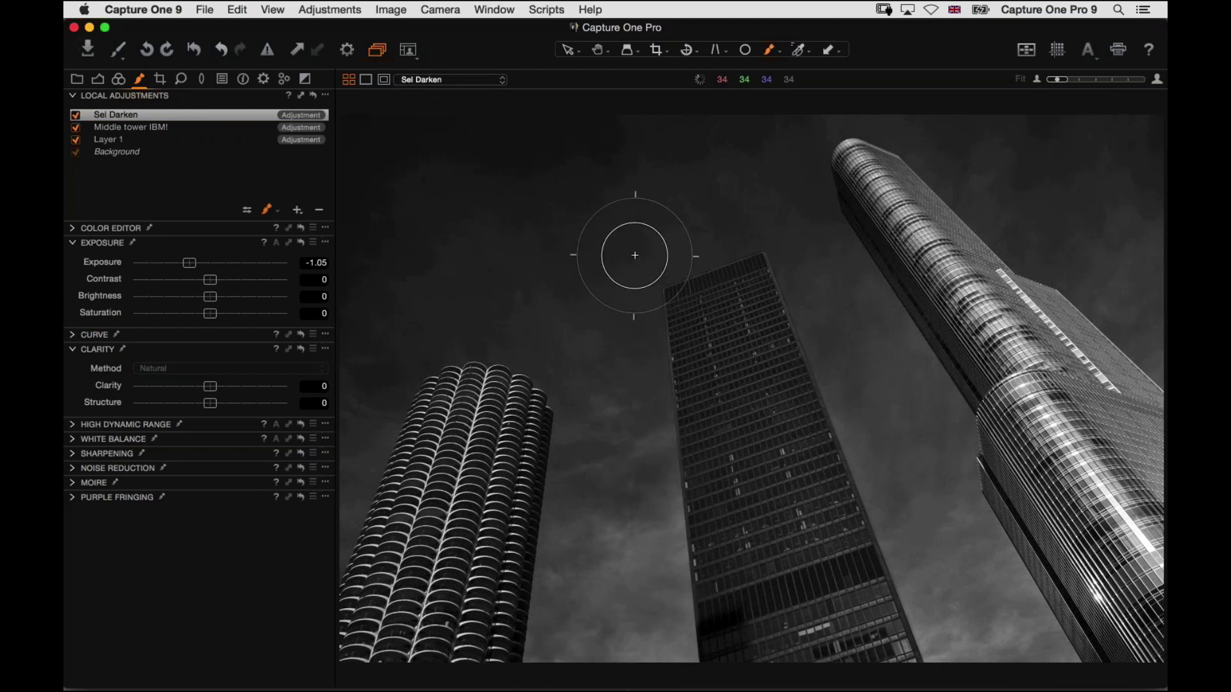
mouse_move(1029, 314)
left_mouse_down()
mouse_move(1084, 359)
mouse_move(1026, 308)
mouse_move(1106, 436)
mouse_move(1029, 272)
mouse_move(1017, 285)
mouse_move(1026, 279)
mouse_move(1094, 409)
mouse_move(1039, 359)
mouse_move(1000, 276)
mouse_move(910, 154)
mouse_move(858, 165)
mouse_move(1103, 545)
mouse_move(1122, 385)
mouse_move(1090, 449)
mouse_move(976, 452)
left_mouse_up()
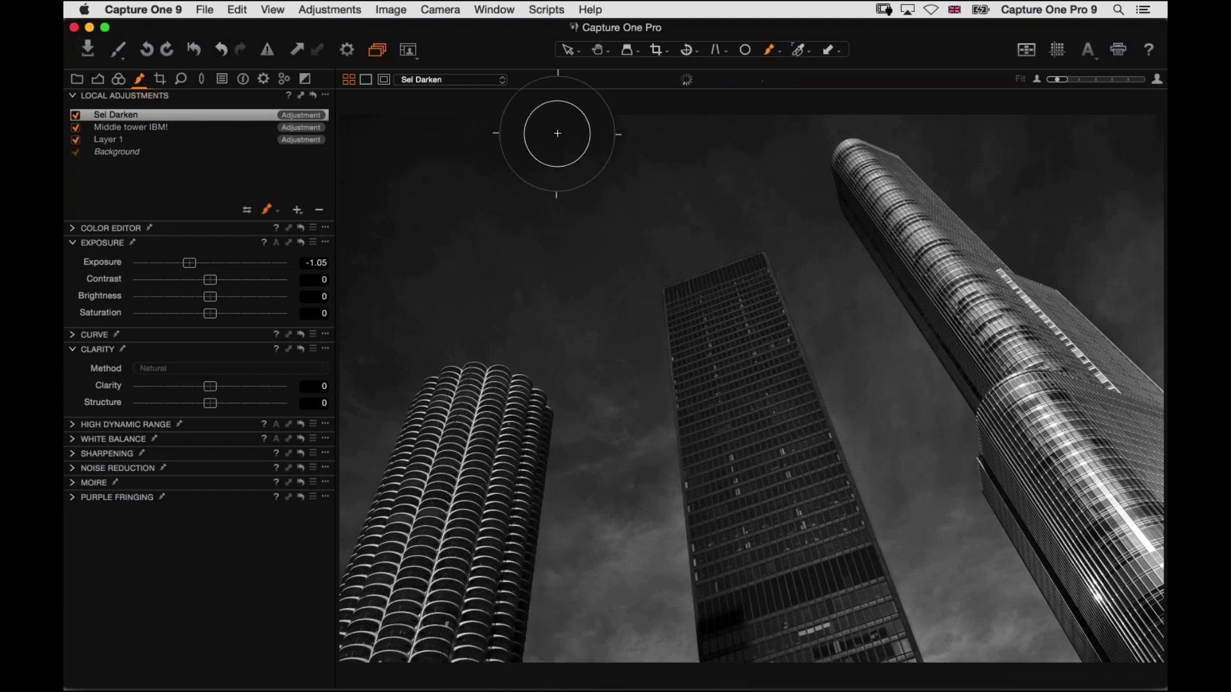
mouse_move(867, 630)
left_mouse_down()
mouse_move(827, 645)
mouse_move(863, 654)
mouse_move(909, 604)
left_mouse_up()
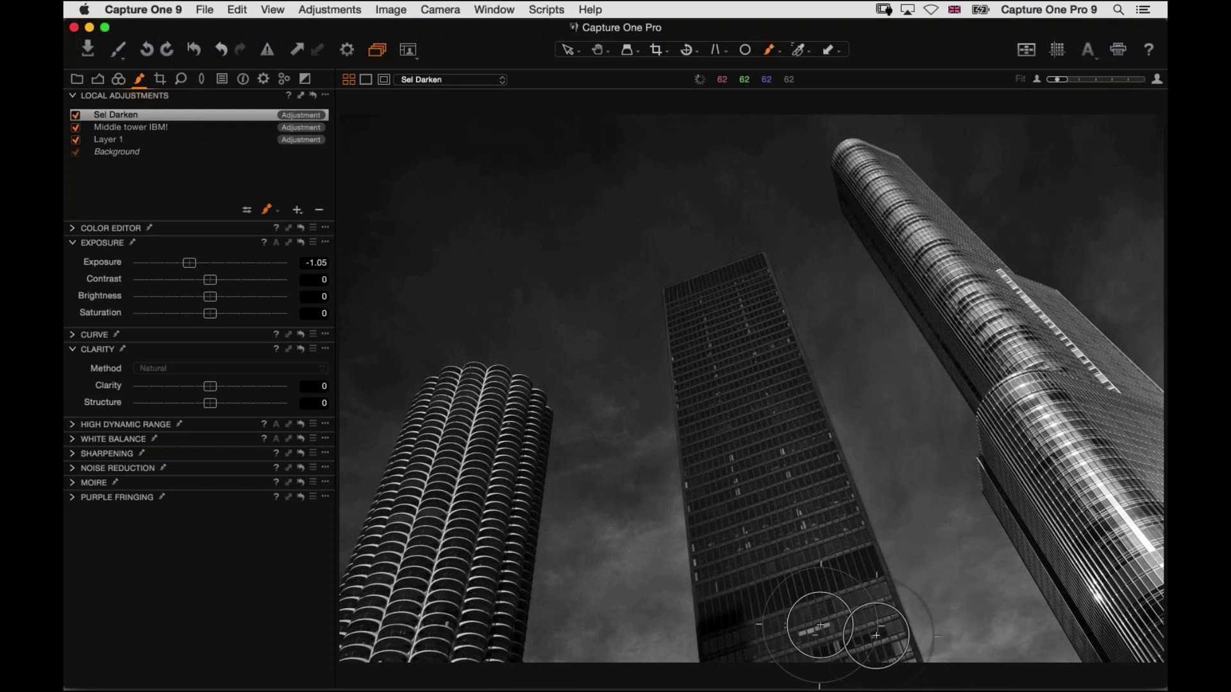
- Compare the photo with the Sel Darken layer off and on, and set the layer's Exposure to -1.2
left_click(75, 114)
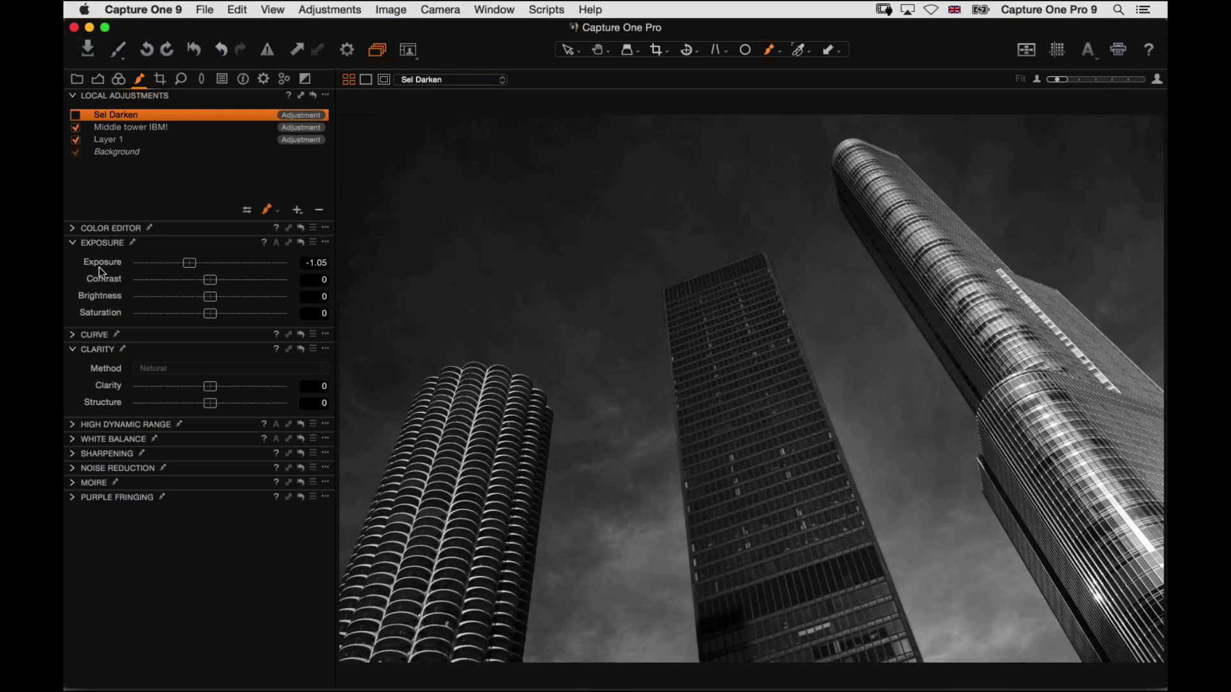
left_click(77, 115)
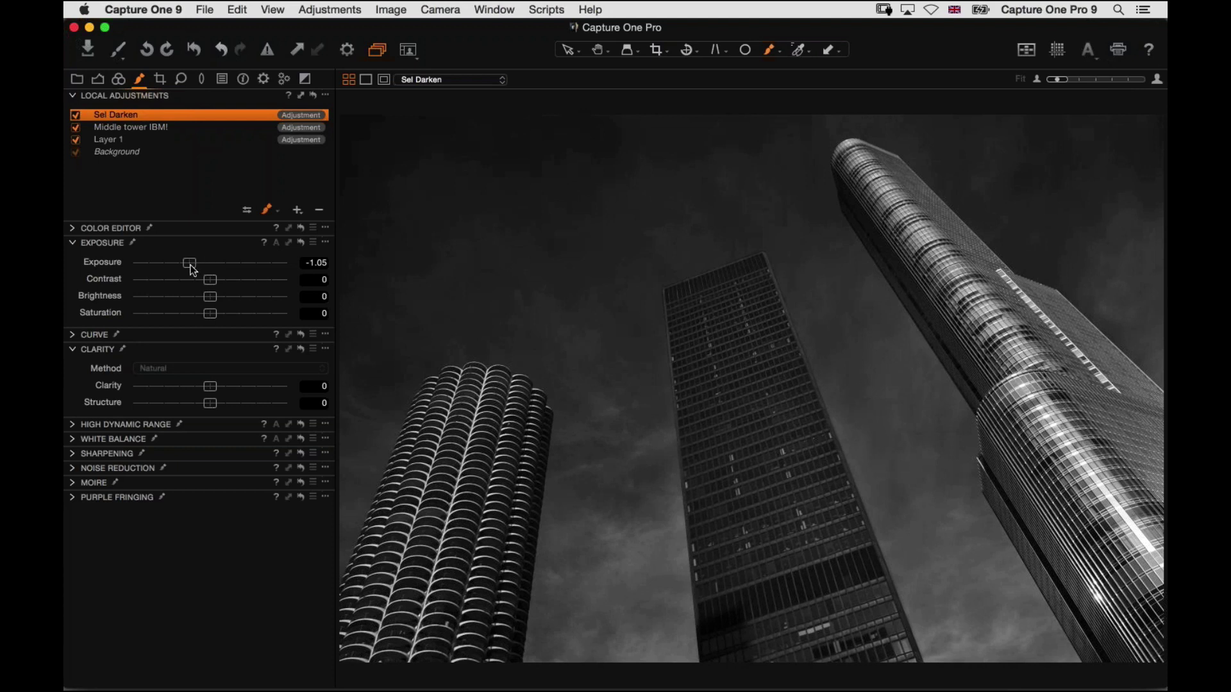
mouse_move(194, 263)
left_mouse_down()
mouse_move(210, 264)
mouse_move(187, 264)
left_mouse_up()
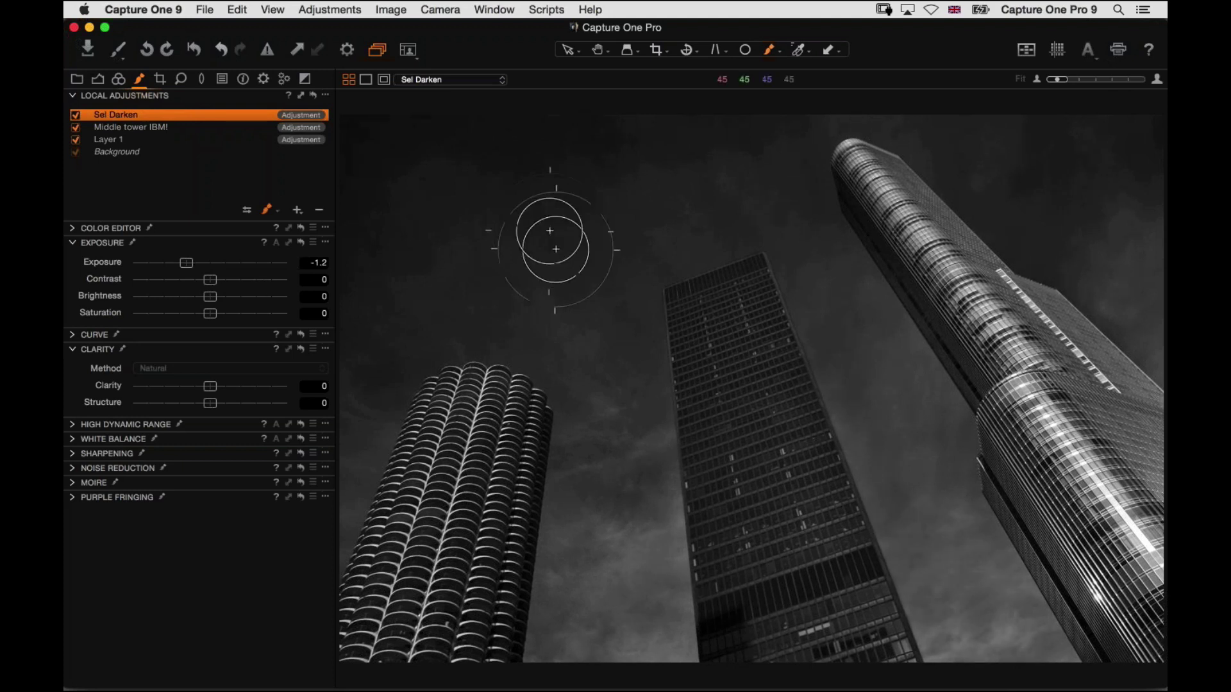
right_click(541, 220)
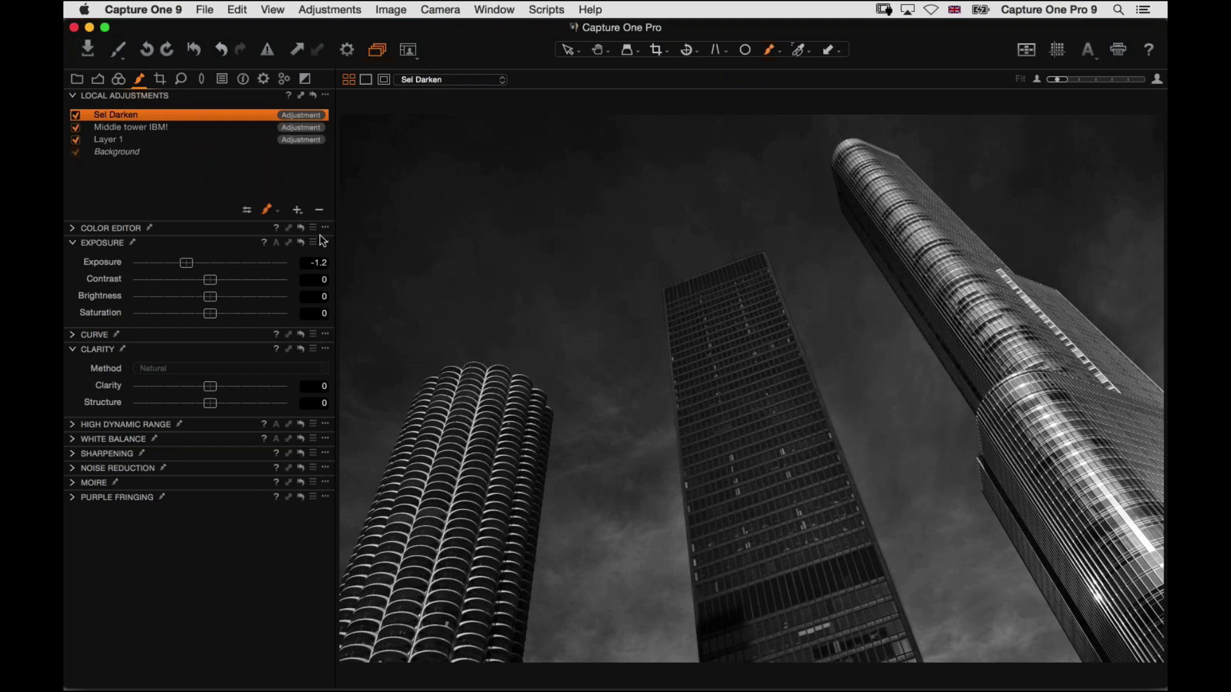
- Add a new adjustment layer named Sel Lighten and set its Exposure to 1.24
left_click(297, 210)
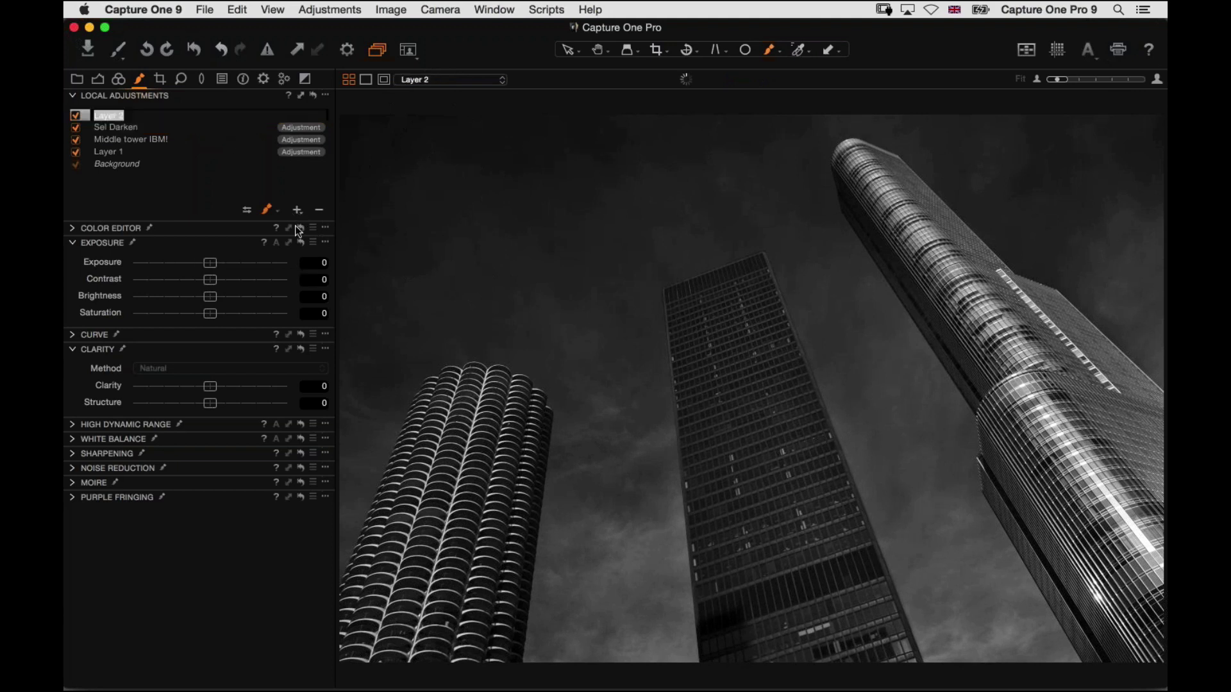
type("Sel Lighten")
key("Return")
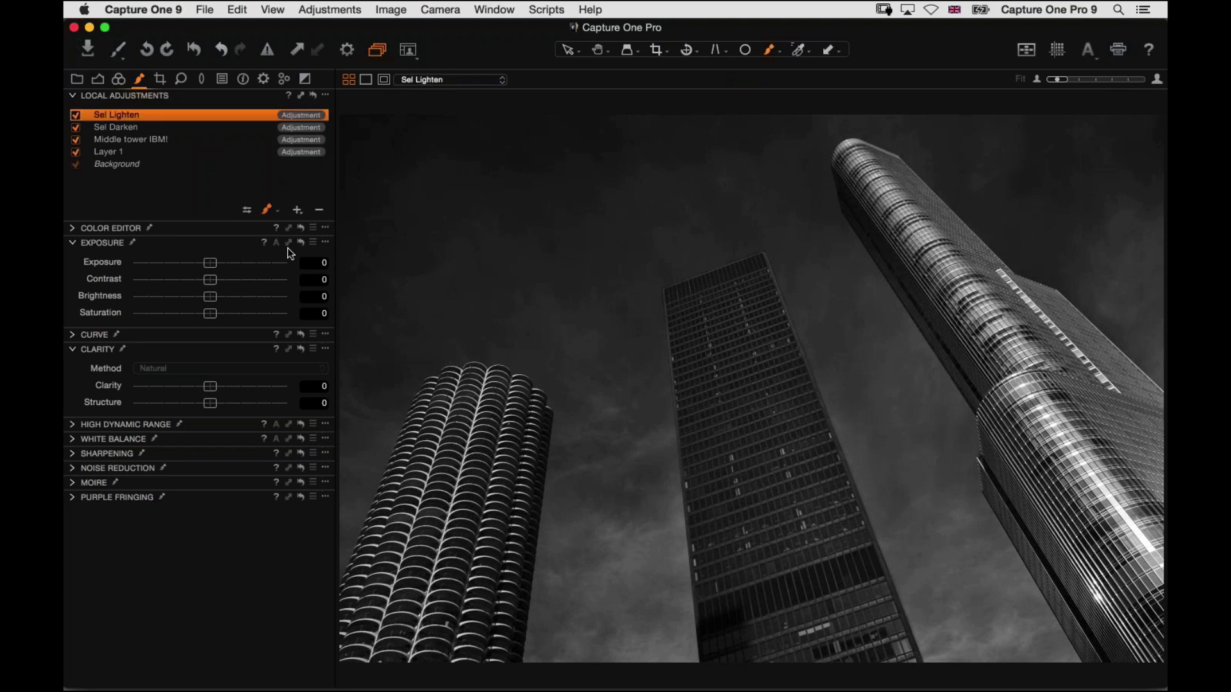
left_click_drag(211, 265, 233, 264)
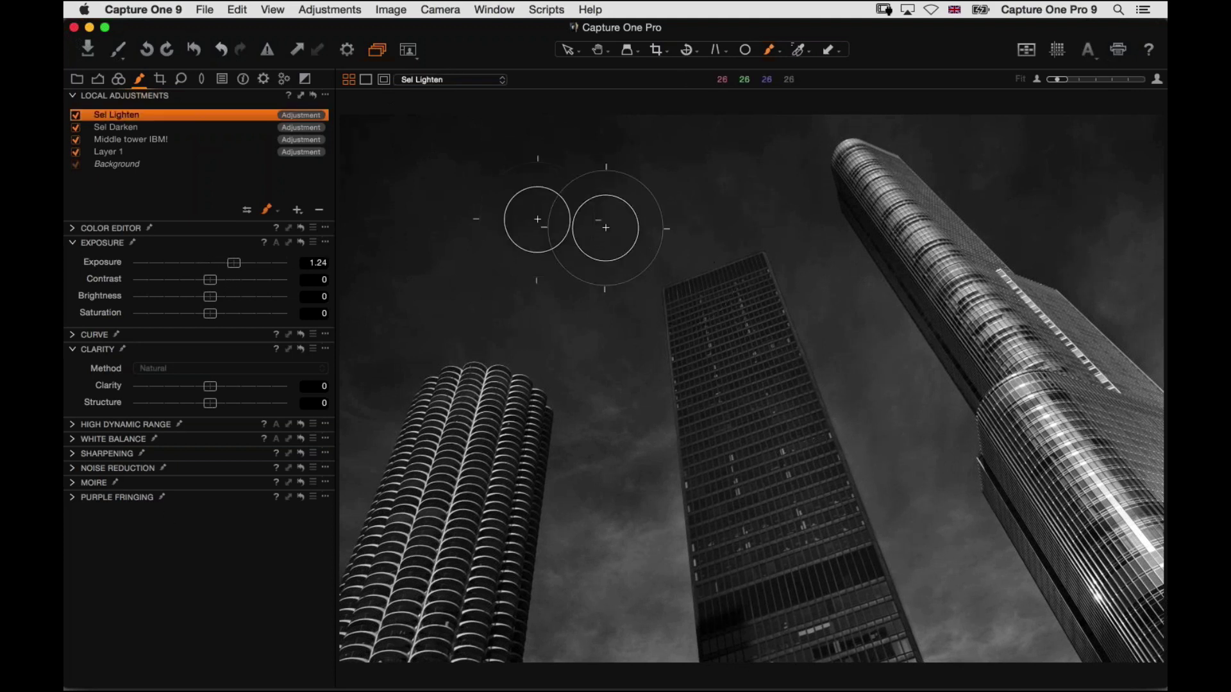
- Set the mask brush's Opacity to 27 and, with a smaller brush, paint lightening strokes along the right tower's bright reflections
right_click(537, 223)
left_click_drag(509, 260, 523, 260)
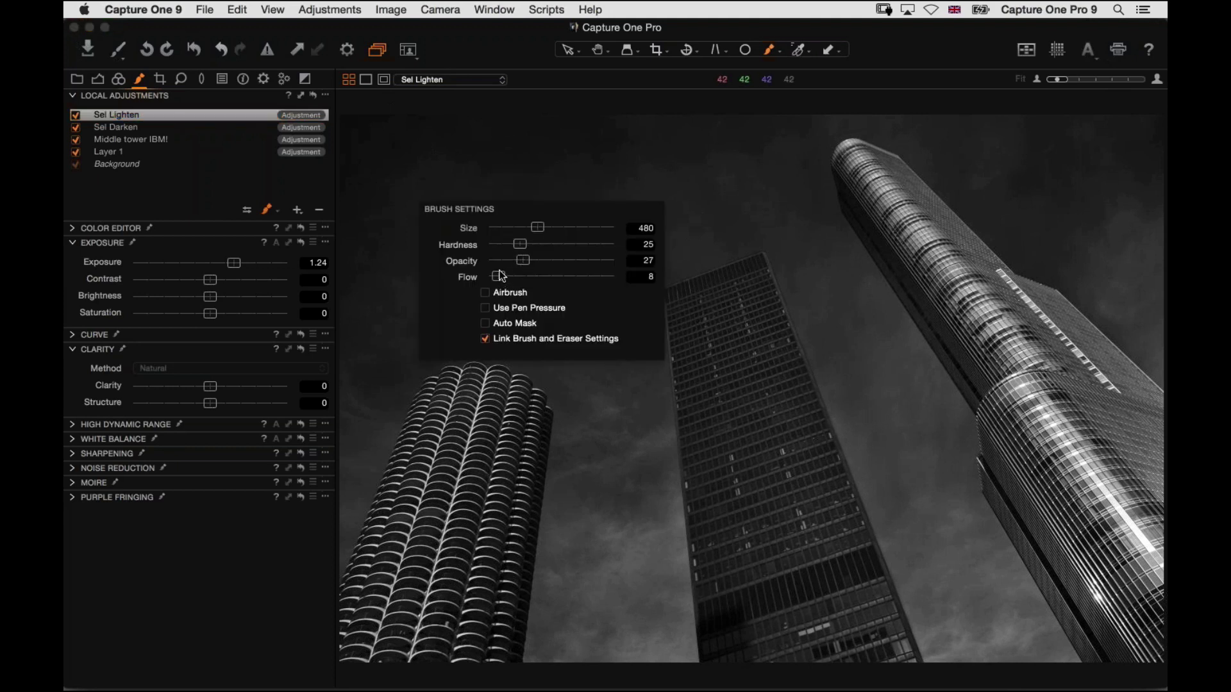
right_click(850, 277)
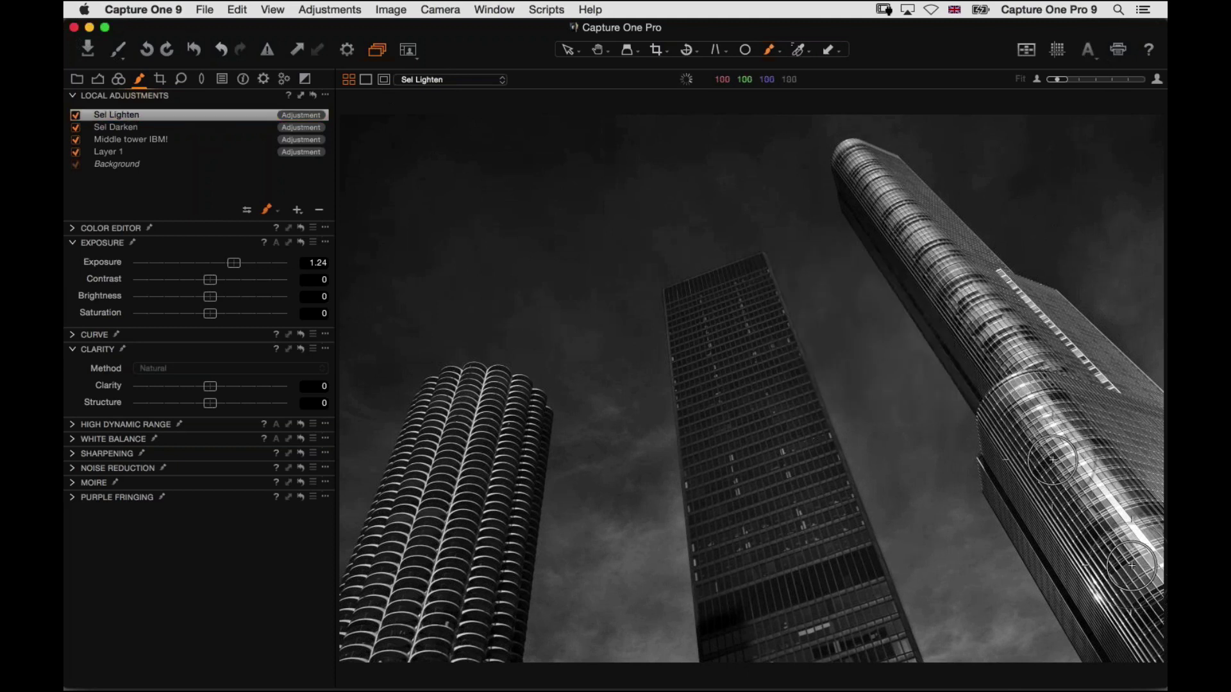
mouse_move(895, 190)
left_mouse_down()
mouse_move(861, 173)
mouse_move(1031, 378)
mouse_move(1130, 564)
mouse_move(1052, 465)
mouse_move(1030, 384)
mouse_move(925, 238)
mouse_move(924, 253)
mouse_move(879, 200)
mouse_move(956, 295)
mouse_move(899, 191)
mouse_move(903, 218)
left_mouse_up()
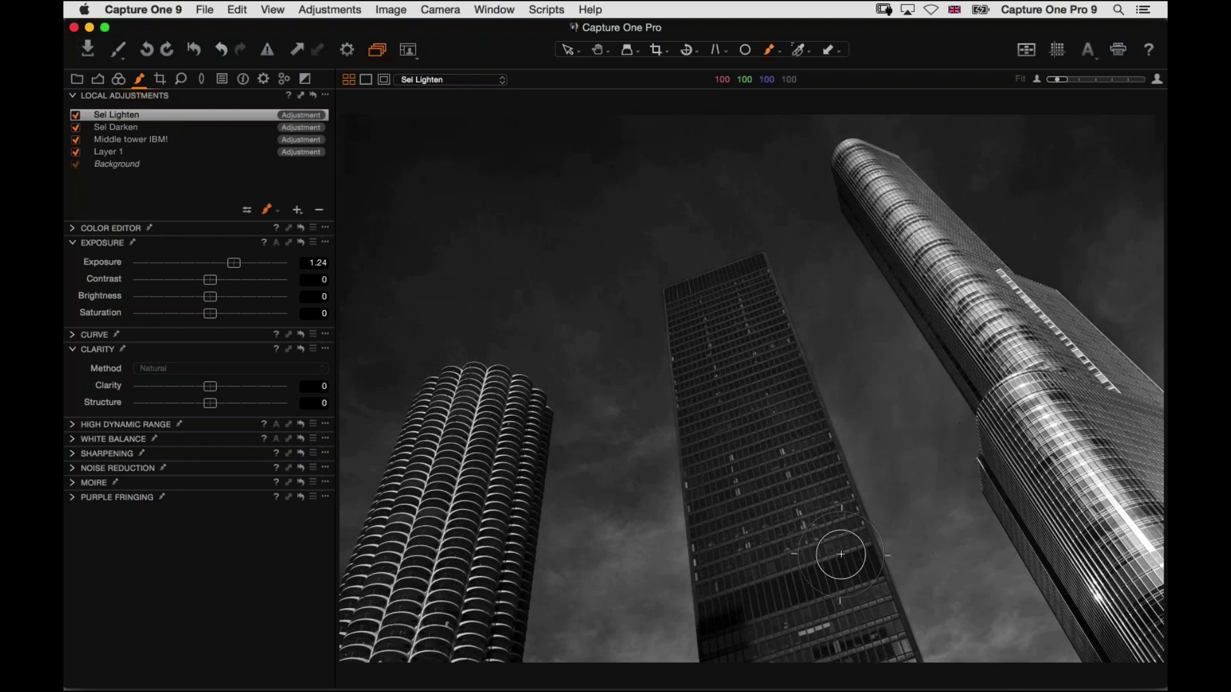
- Paint a lightening stroke down the middle tower's facade and compare the photo with the Sel Lighten layer off and on
mouse_move(739, 290)
left_mouse_down()
mouse_move(694, 306)
mouse_move(748, 442)
mouse_move(731, 544)
mouse_move(725, 473)
left_mouse_up()
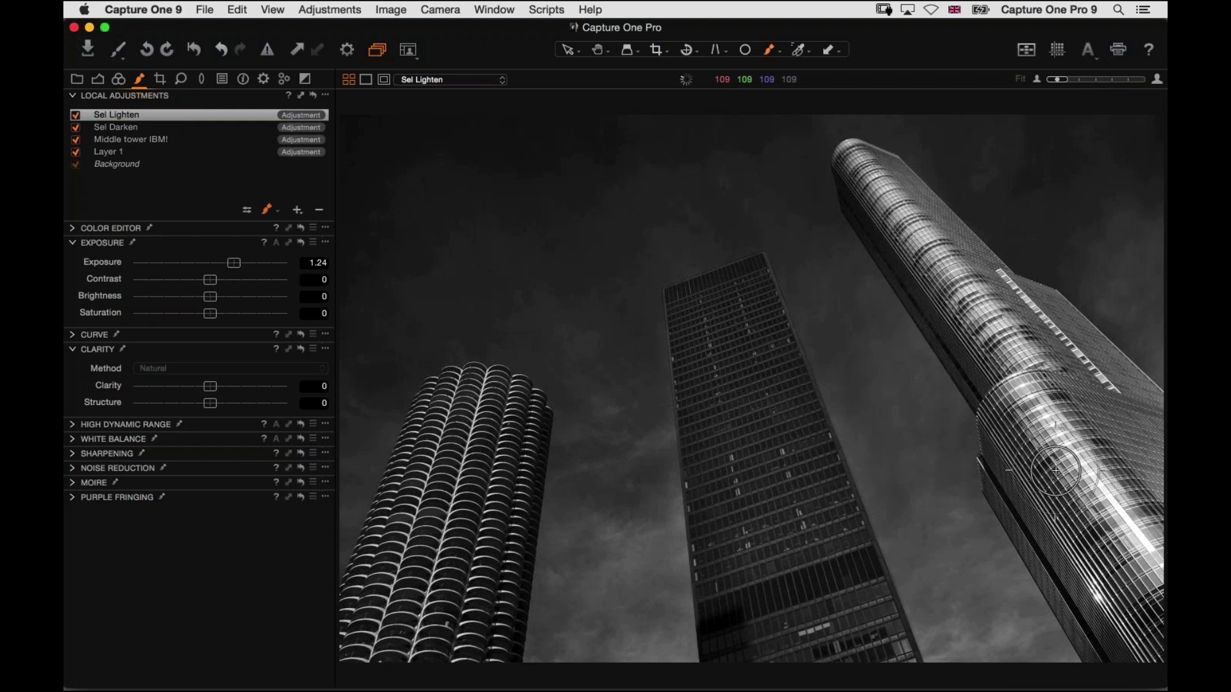
left_click(75, 116)
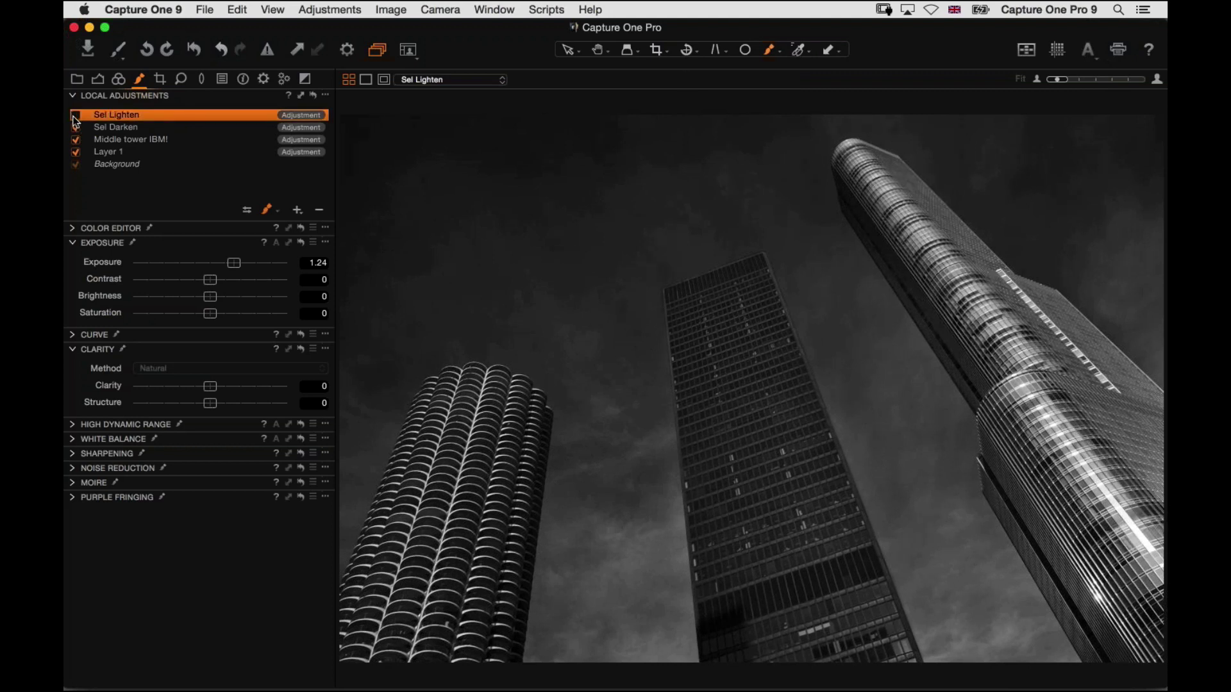
left_click(75, 116)
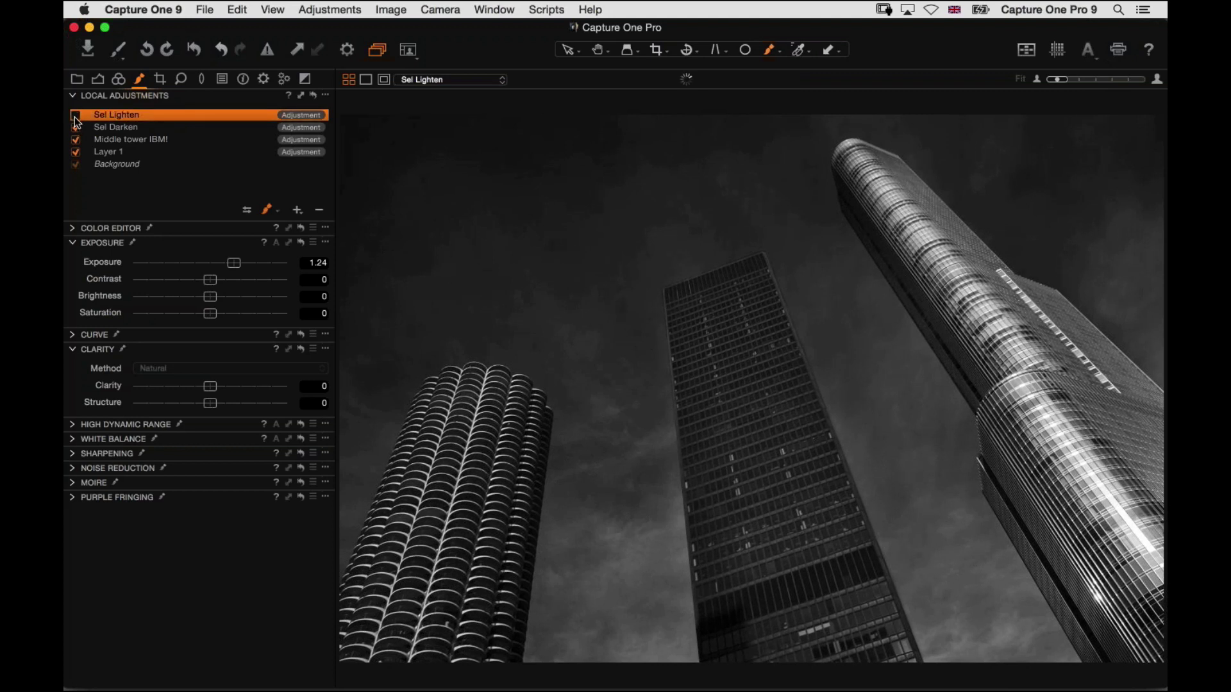
left_click(75, 115)
- Add a new adjustment layer named Grad
left_click(297, 211)
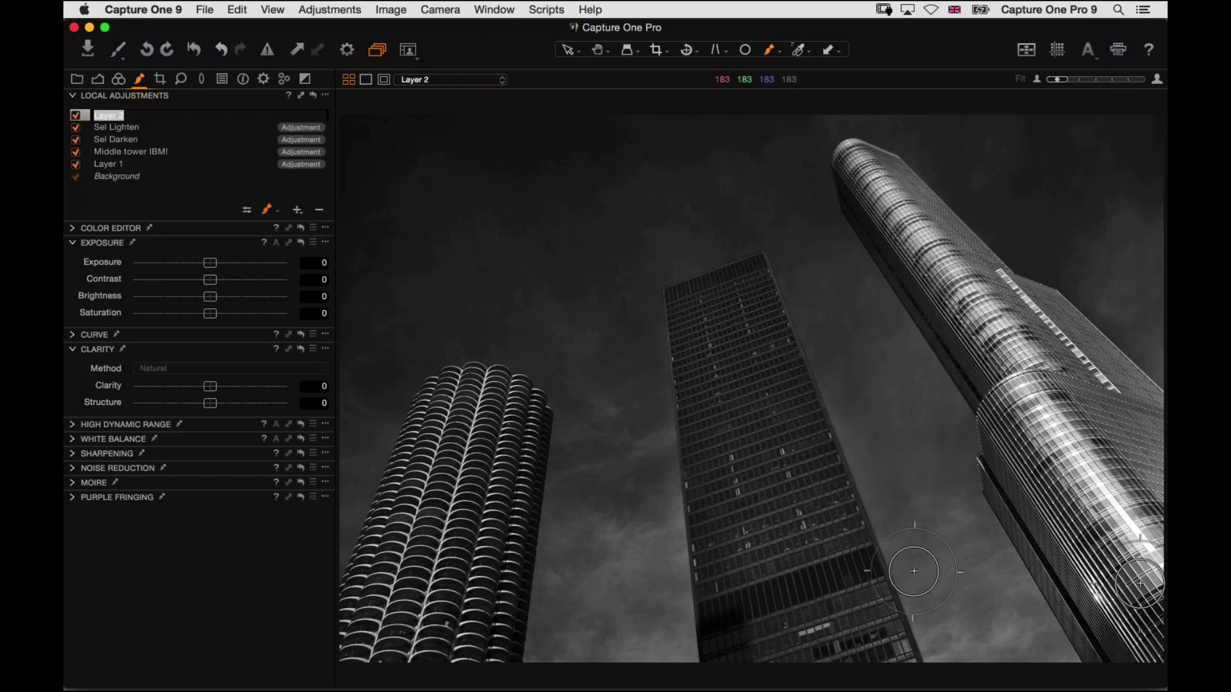
type("Grad")
key("Return")
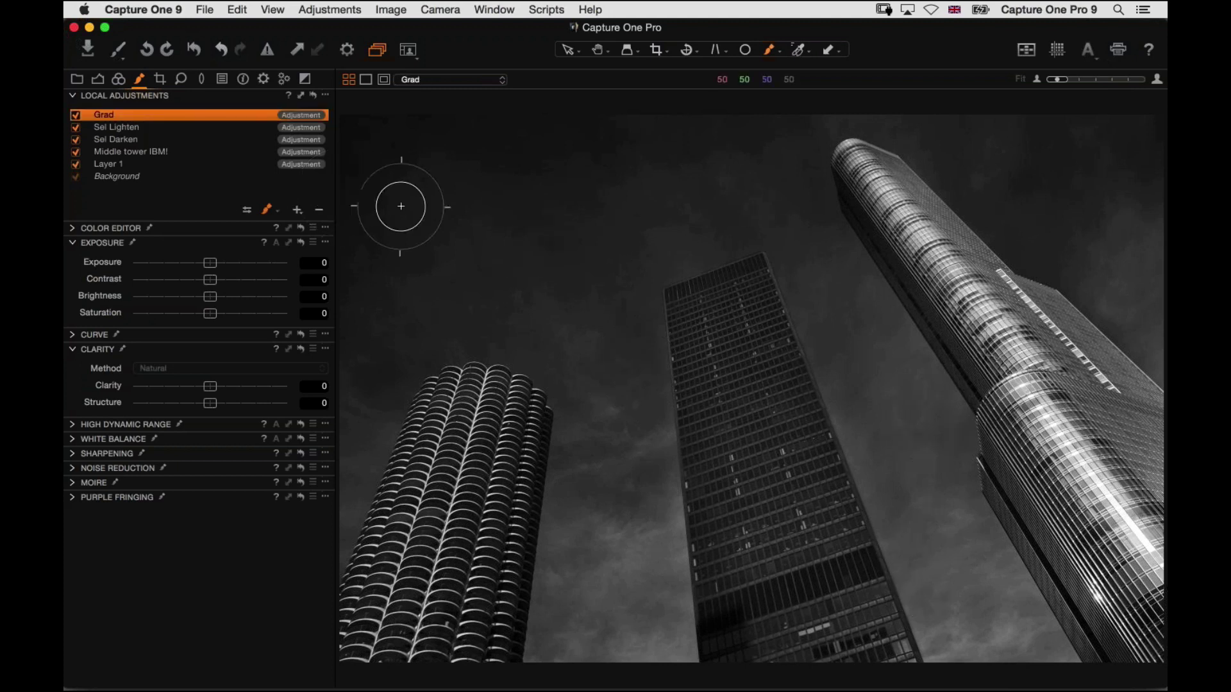
- Draw a diagonal gradient mask from the photo's lower-right corner to above the middle tower, and set the layer's Exposure to -0.19
left_click(266, 210)
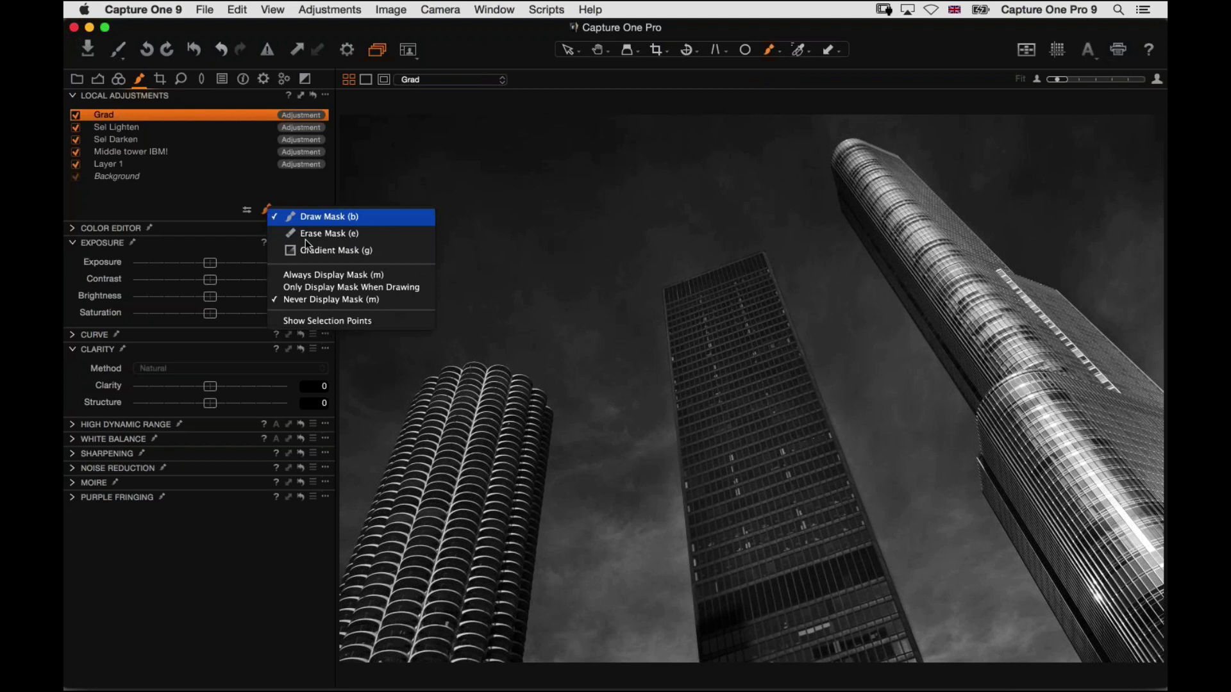
left_click(384, 250)
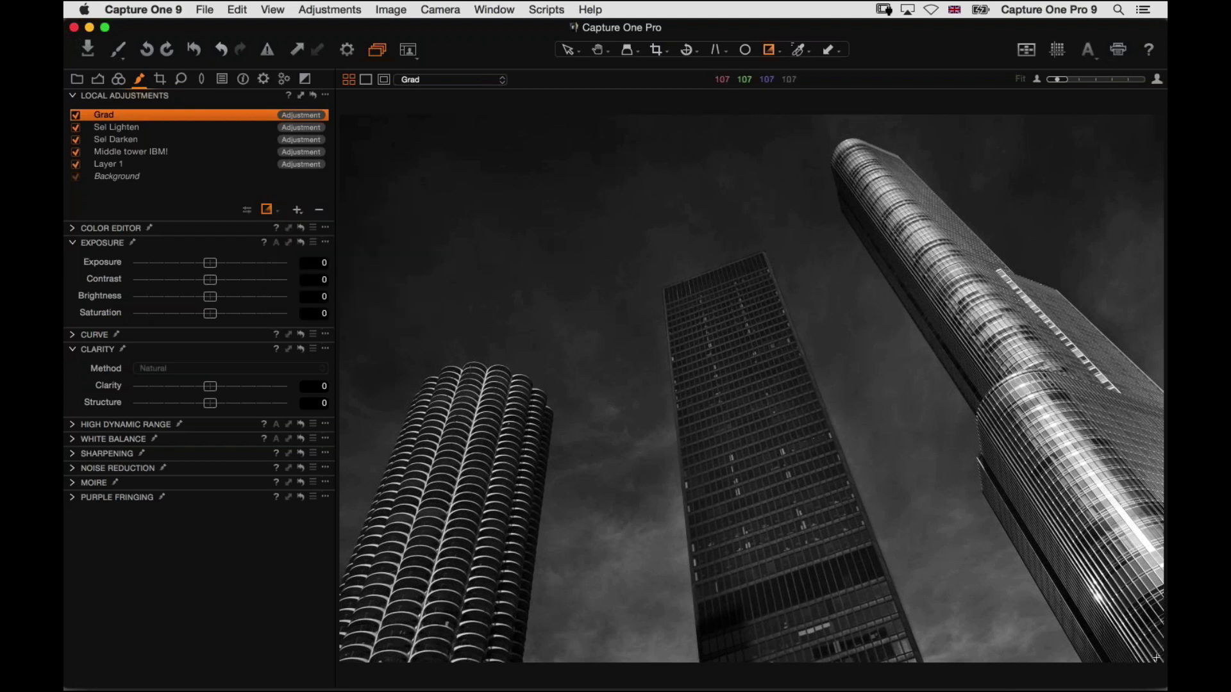
mouse_move(1156, 658)
left_mouse_down()
mouse_move(568, 192)
mouse_move(673, 206)
mouse_move(653, 218)
left_mouse_up()
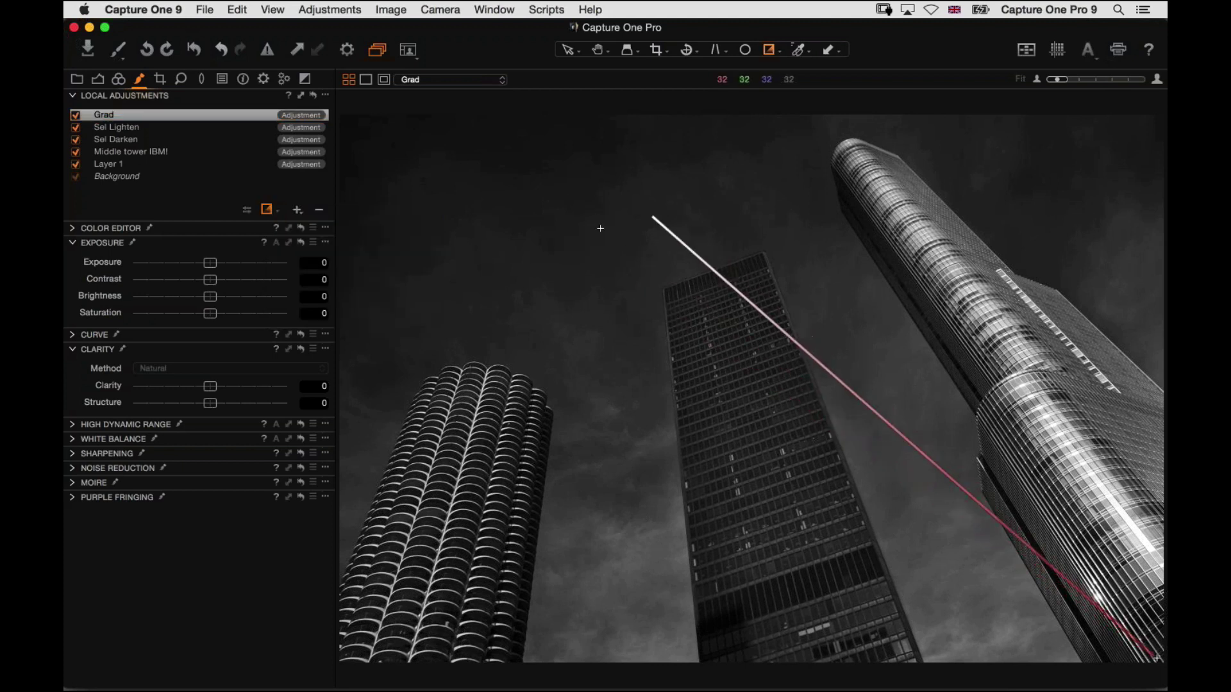
left_click_drag(210, 264, 200, 265)
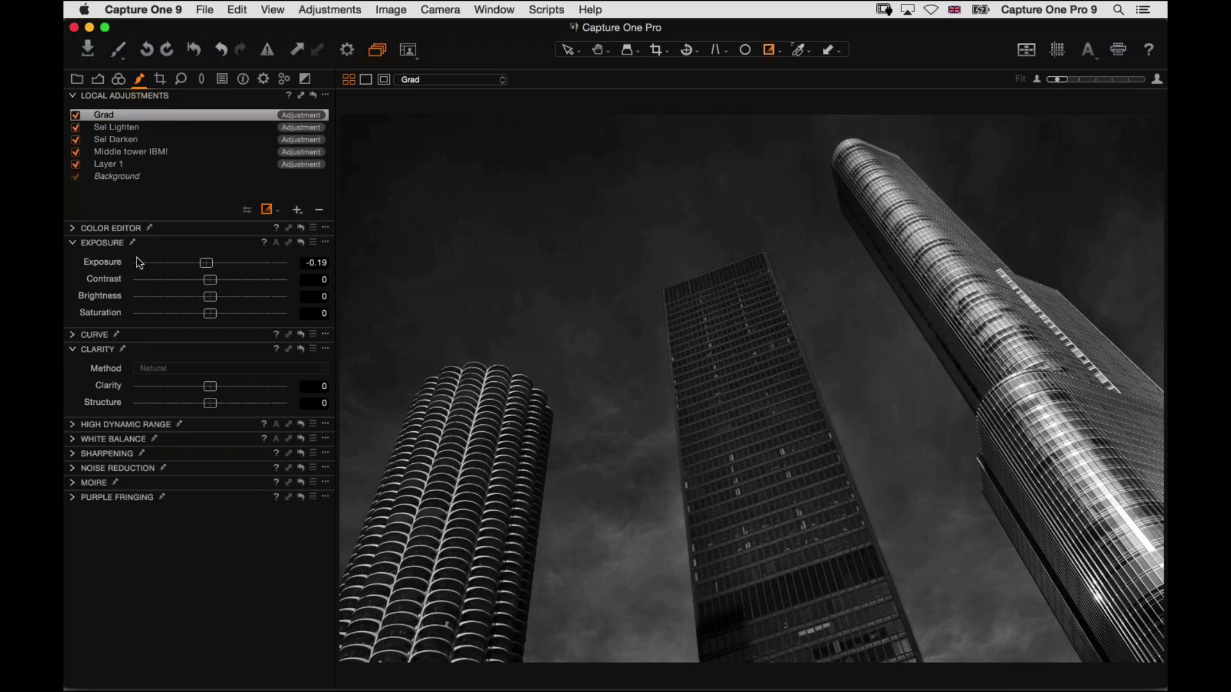
- Create a new variant of the skyscraper photo and display it beside the black-and-white variant for comparison
key("super+b")
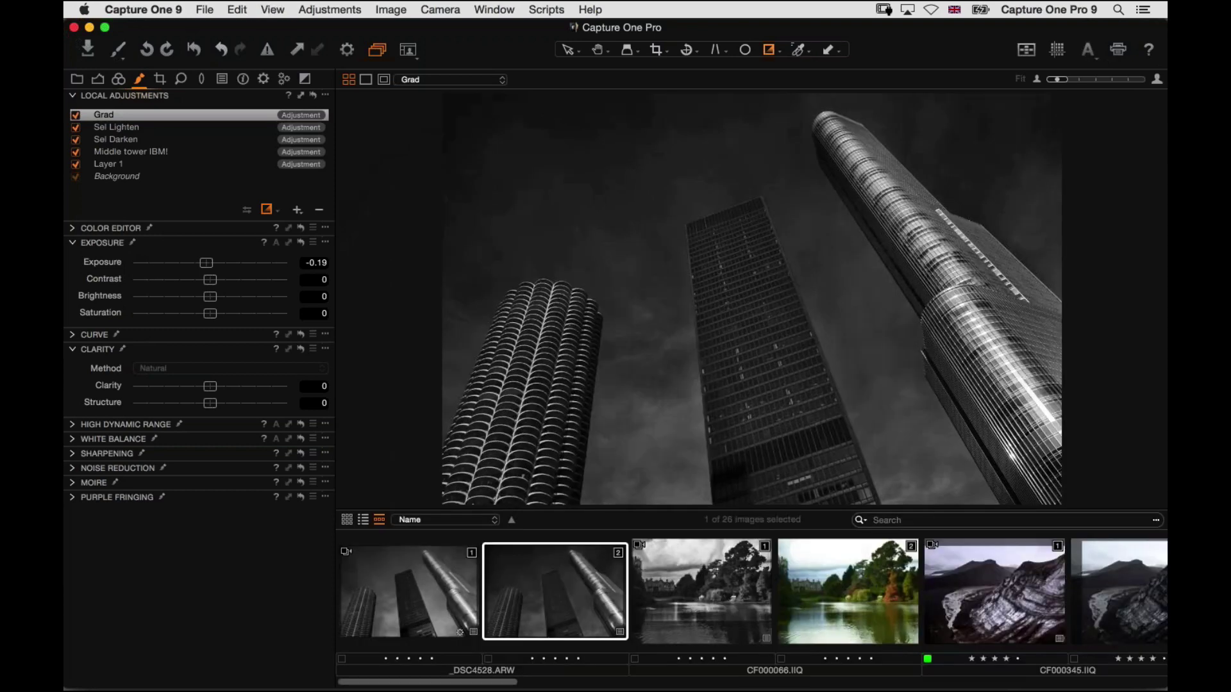
left_click(390, 9)
left_click(401, 28)
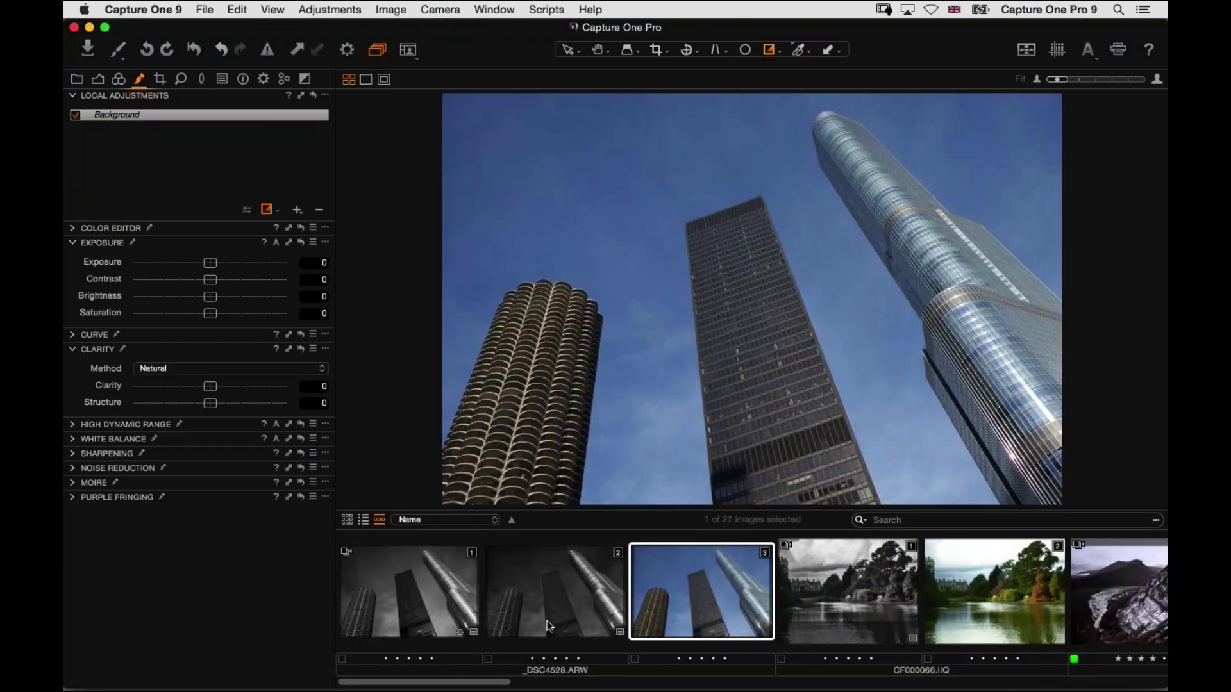
left_click(548, 620, "super")
key("super+alt+g")
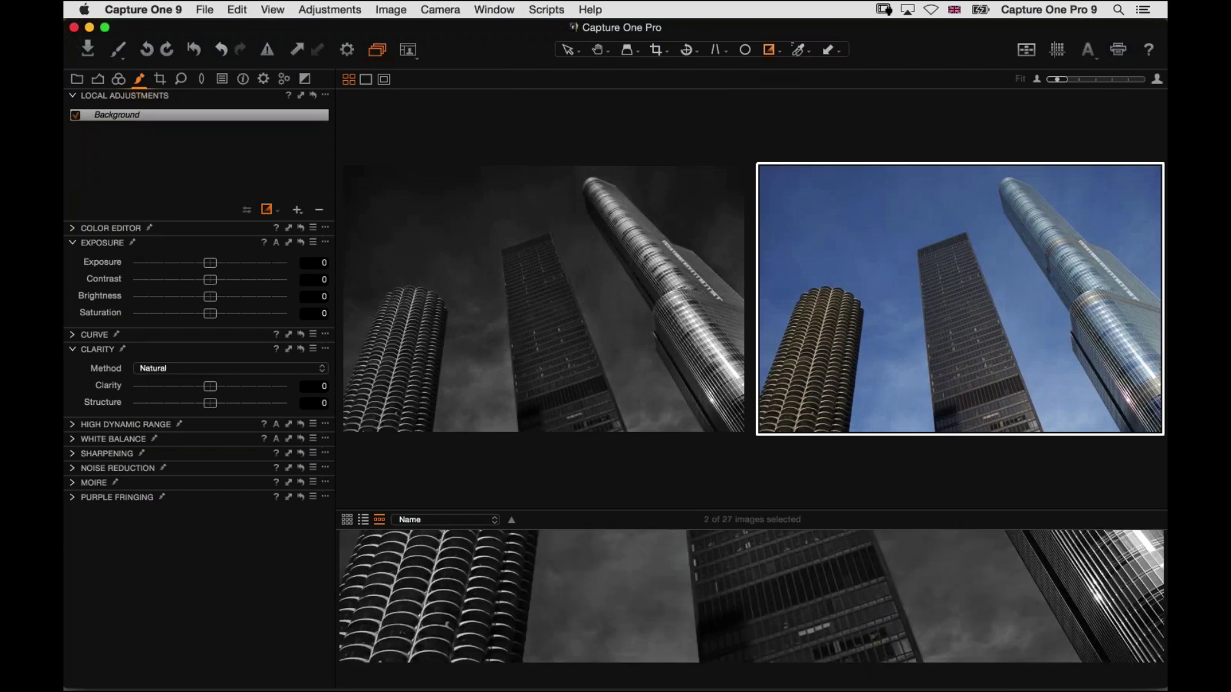
- Return to the black-and-white variant alone and inspect the round left tower and surrounding sky at 100%
key("super+b")
key("super+t")
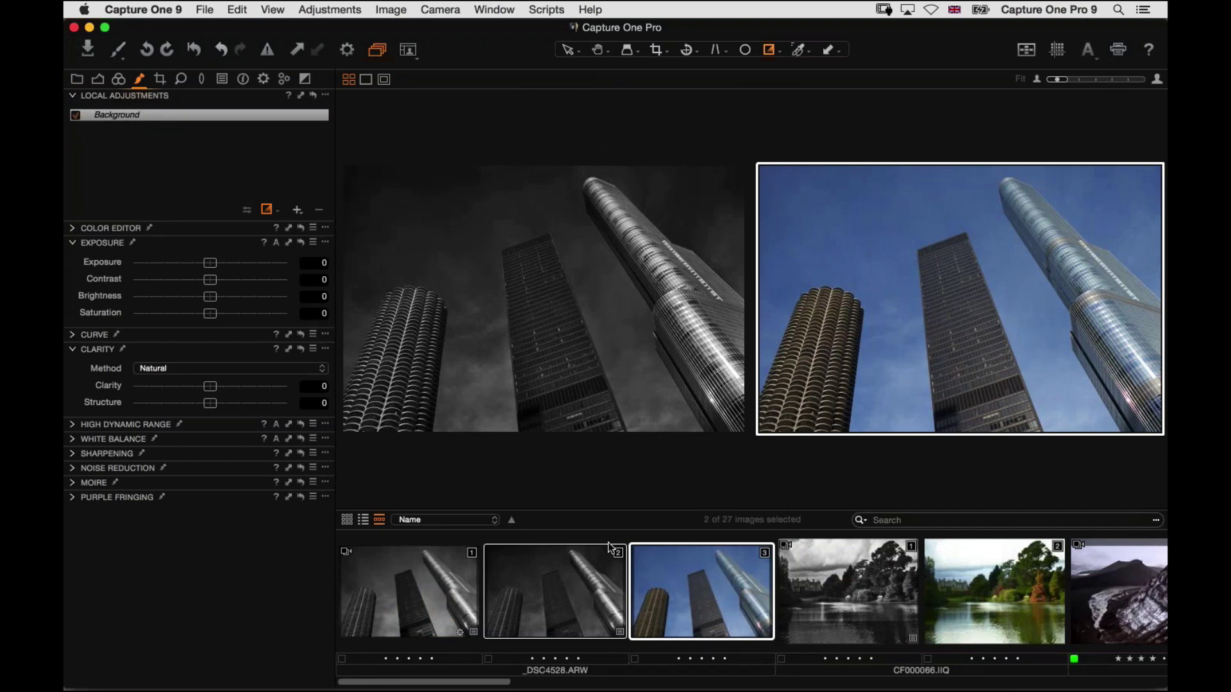
left_click(572, 567)
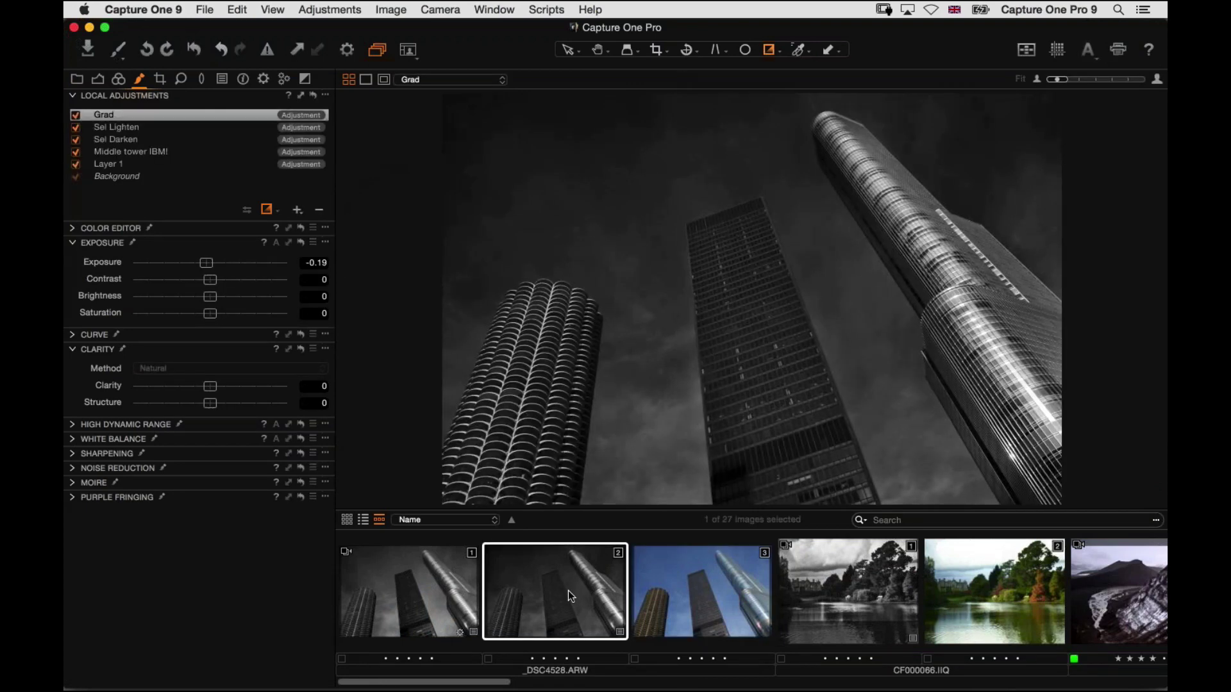
key("super+b")
key("h")
left_click(683, 342)
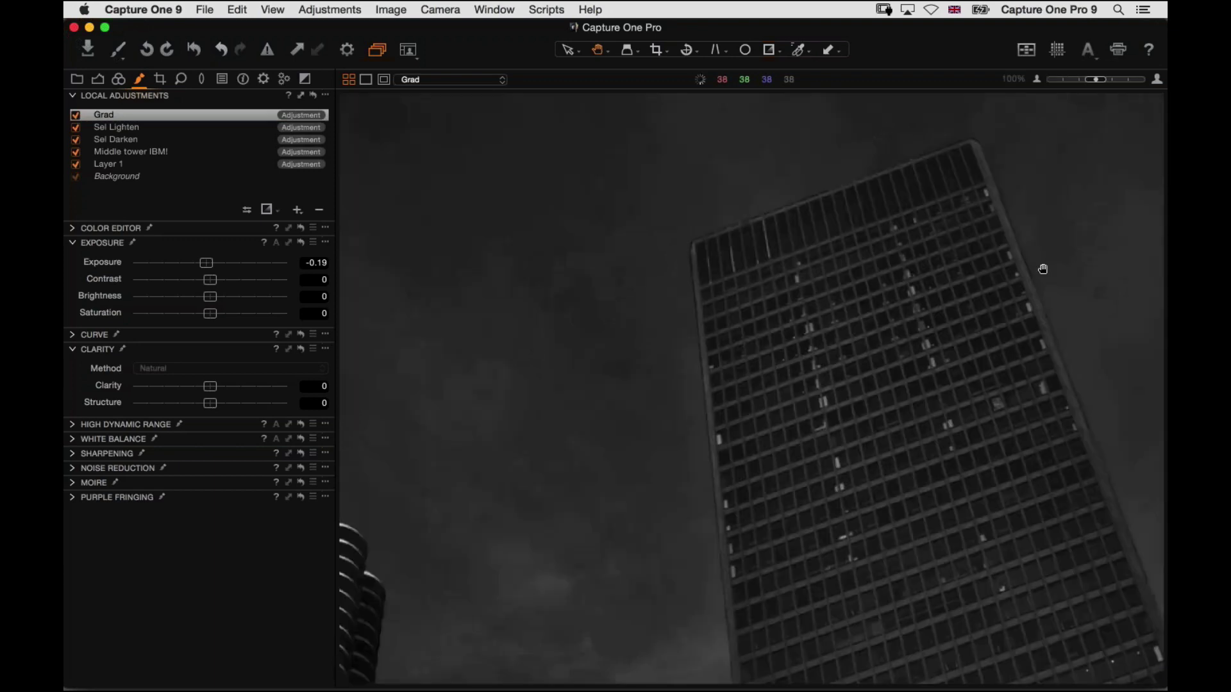
scroll(1044, 267, "left", 10)
scroll(1044, 267, "down", 5)
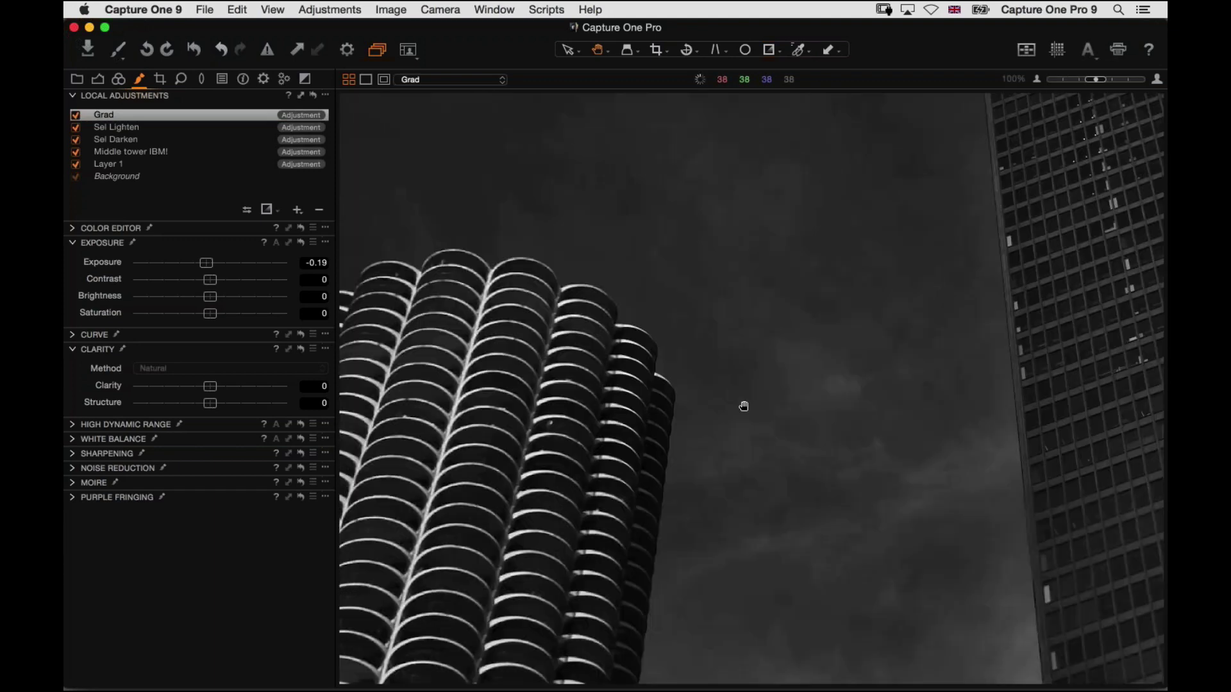
left_click_drag(743, 407, 673, 406)
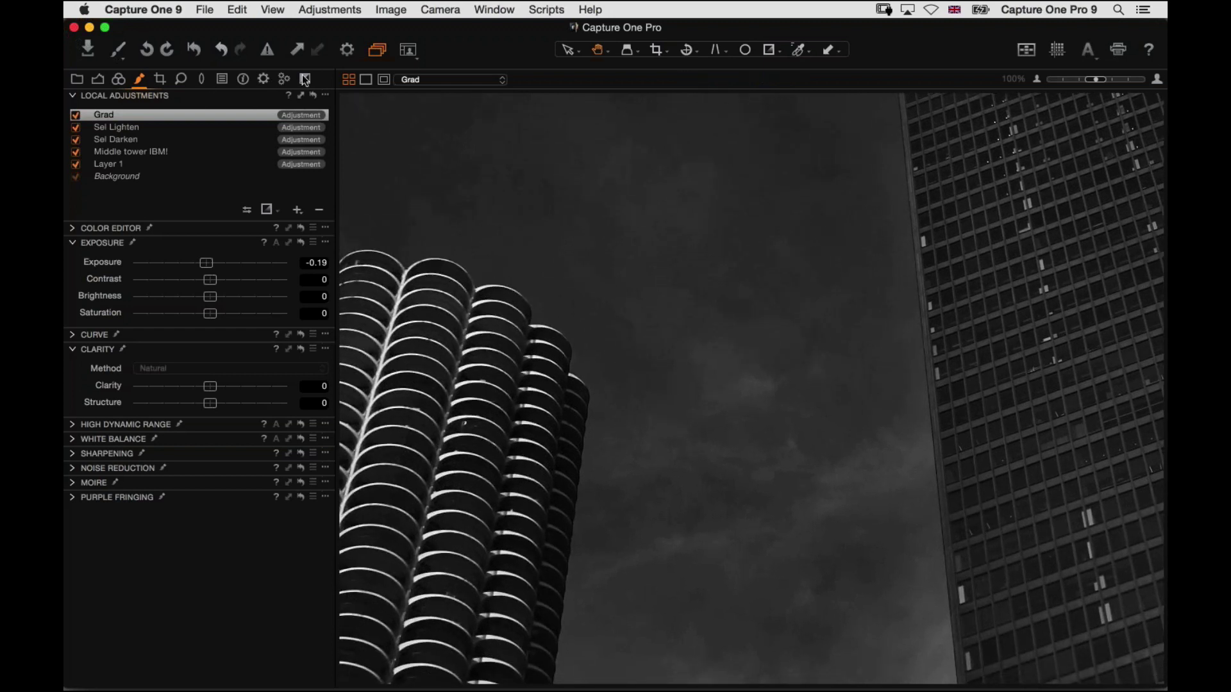
- Move the Film Grain tool directly above Black & White in the black-and-white tool set and expand its settings
left_click(304, 79)
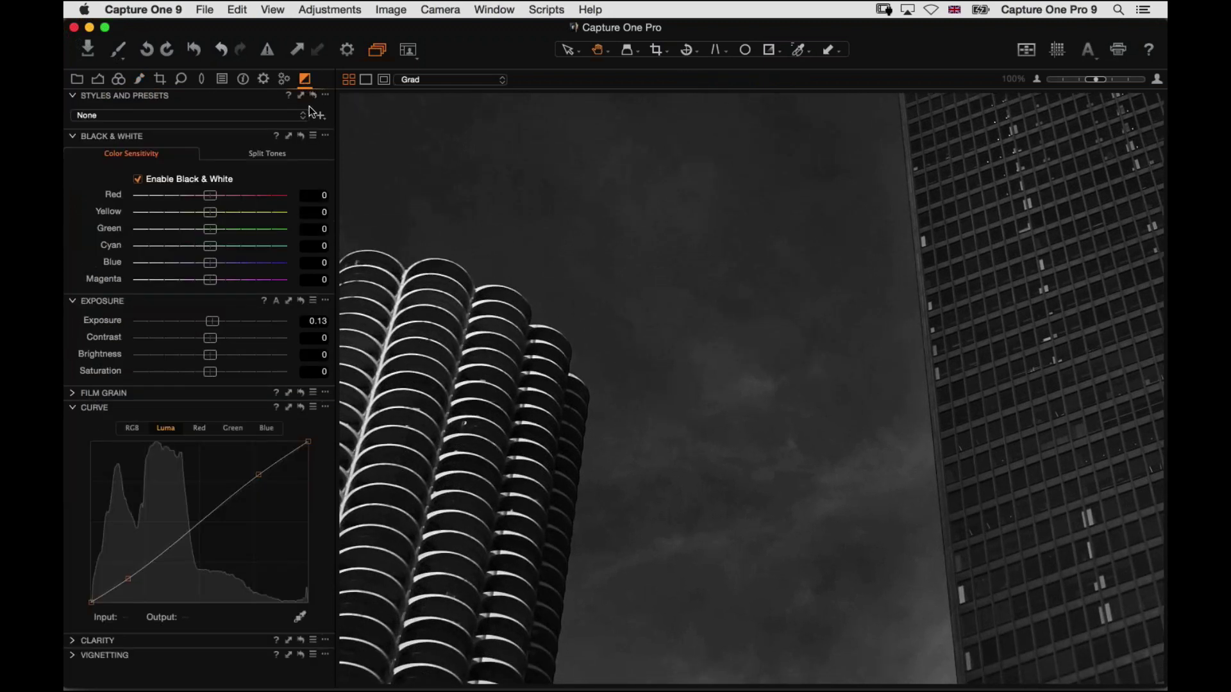
left_click(201, 79)
left_click(185, 84)
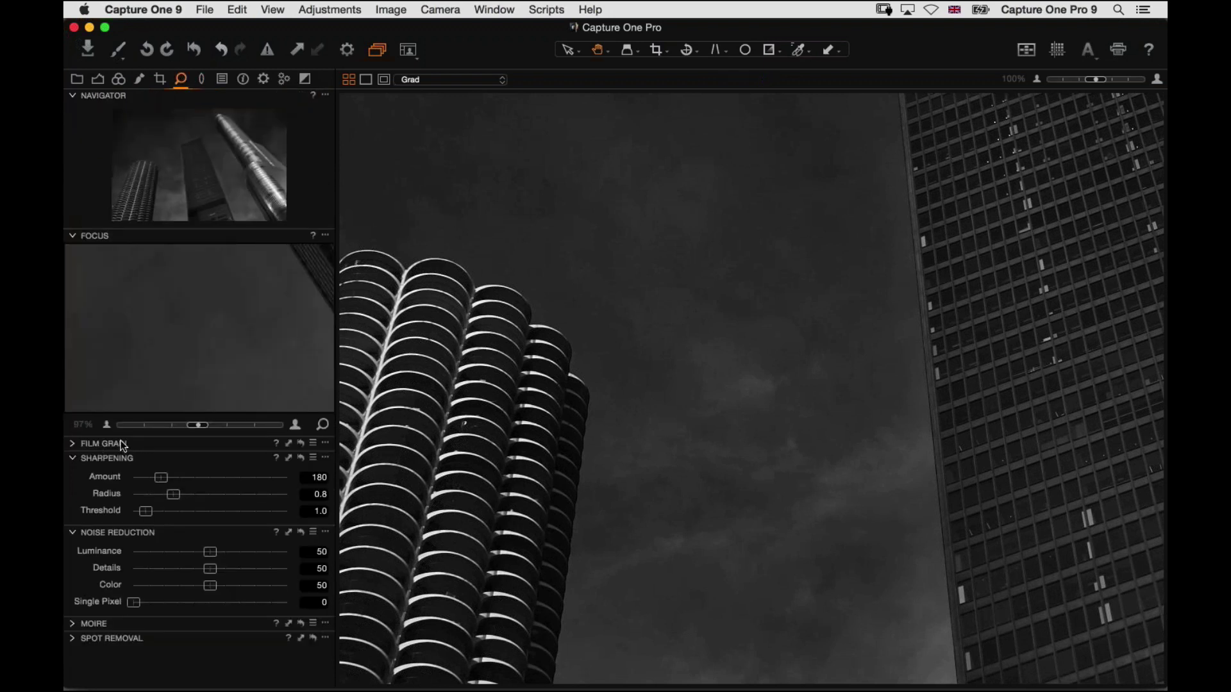
left_click(305, 78)
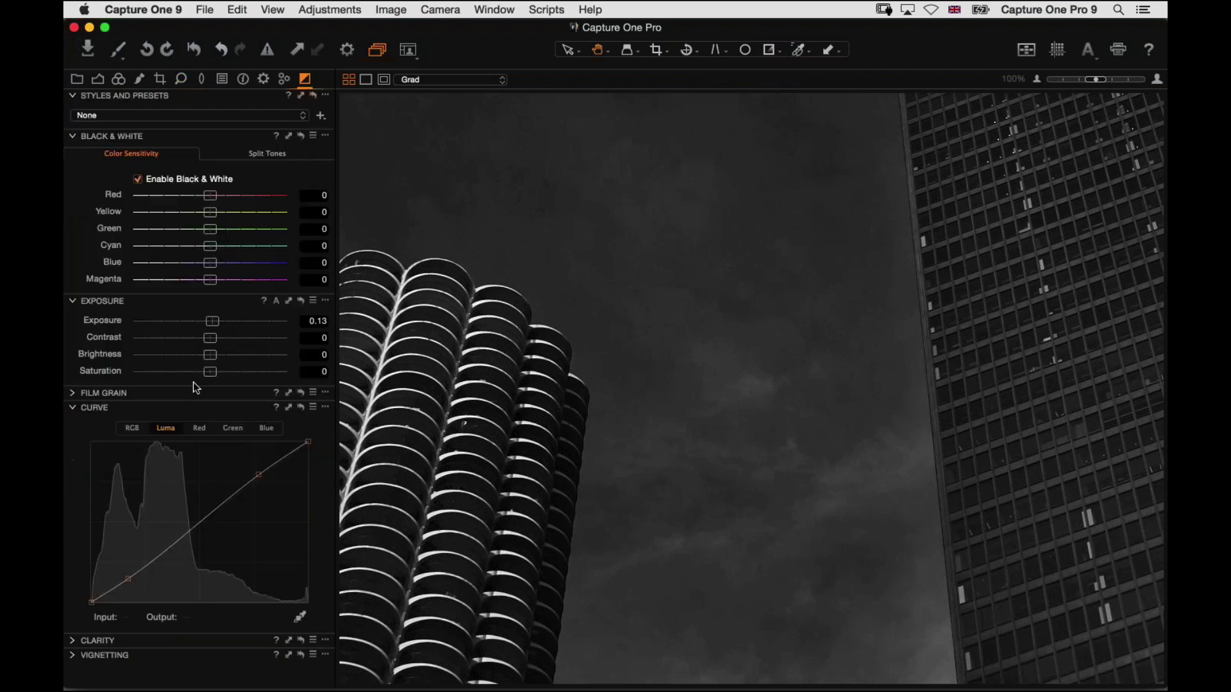
left_click_drag(106, 394, 87, 137)
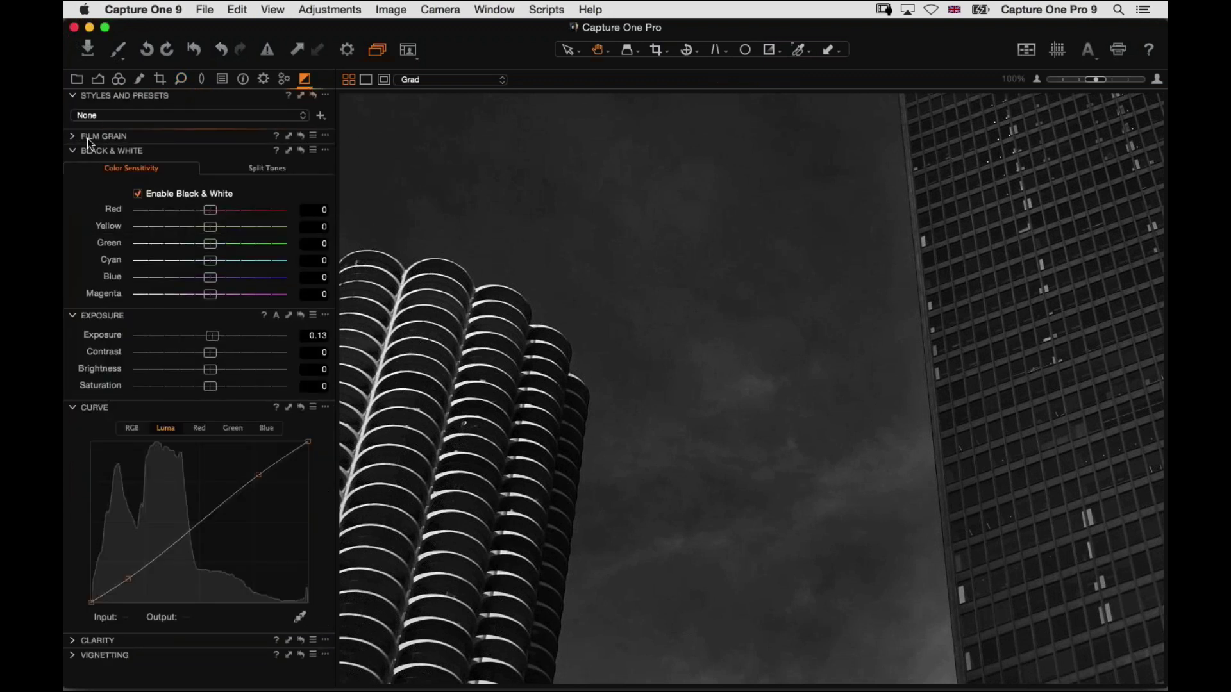
left_click(71, 136)
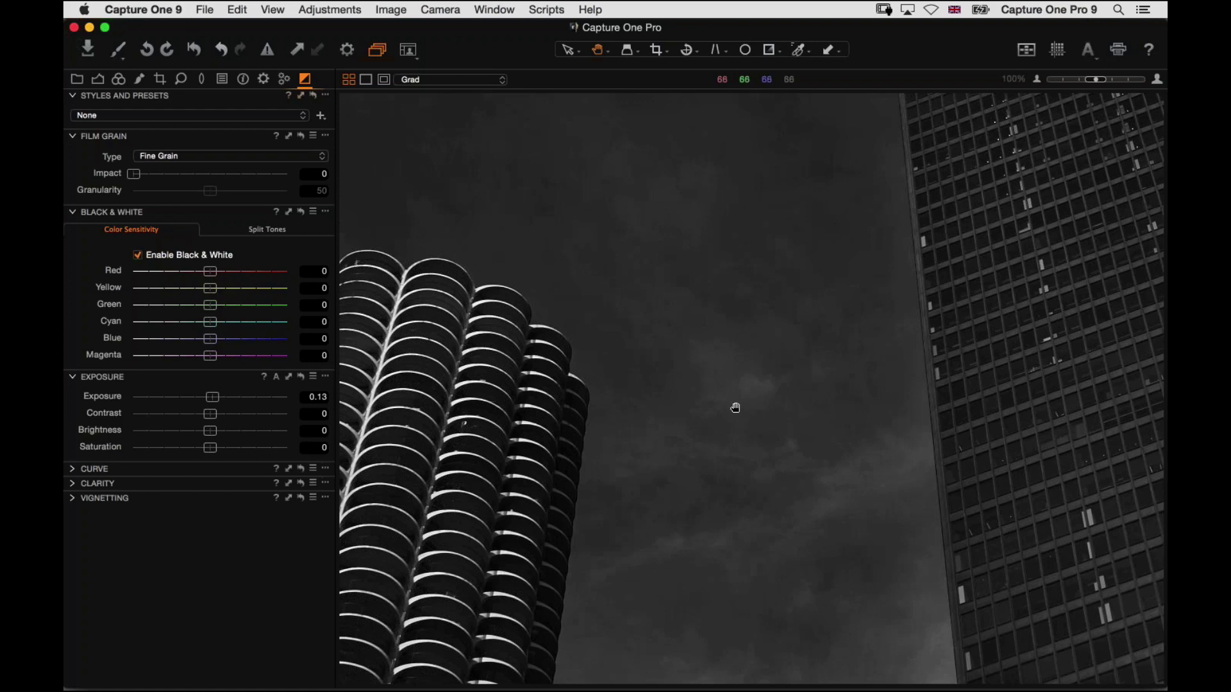
- Increase the Clarity of the Middle tower IBM! layer
key("super+0")
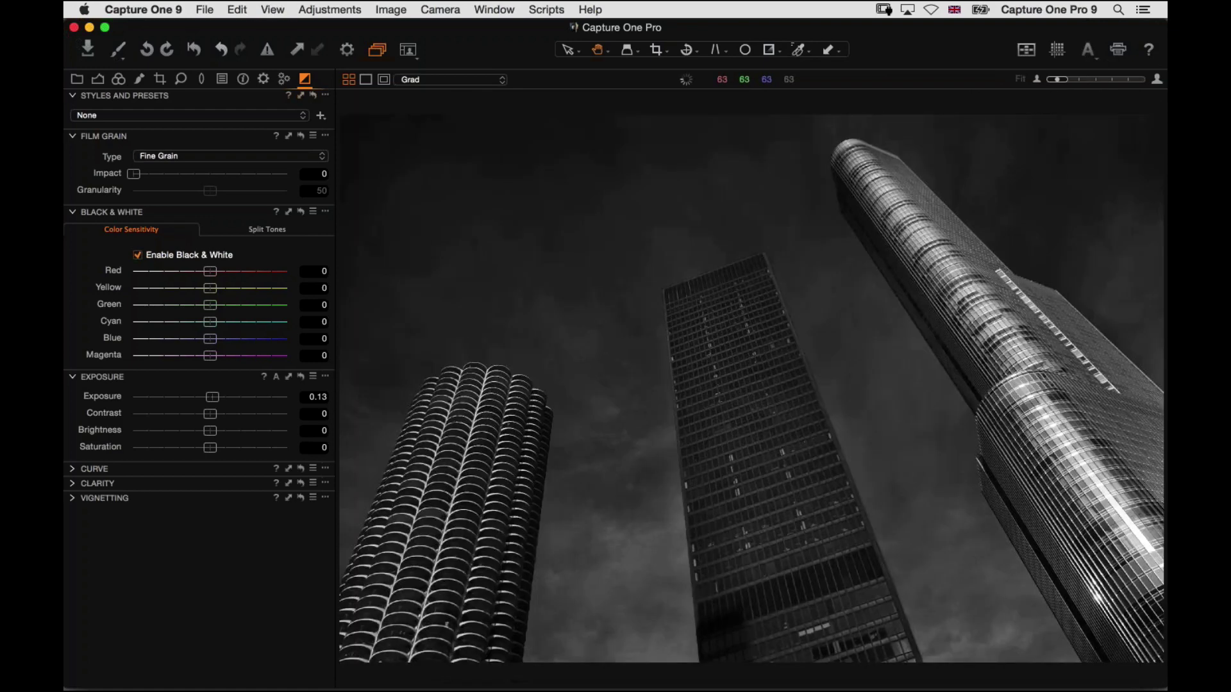
left_click(139, 79)
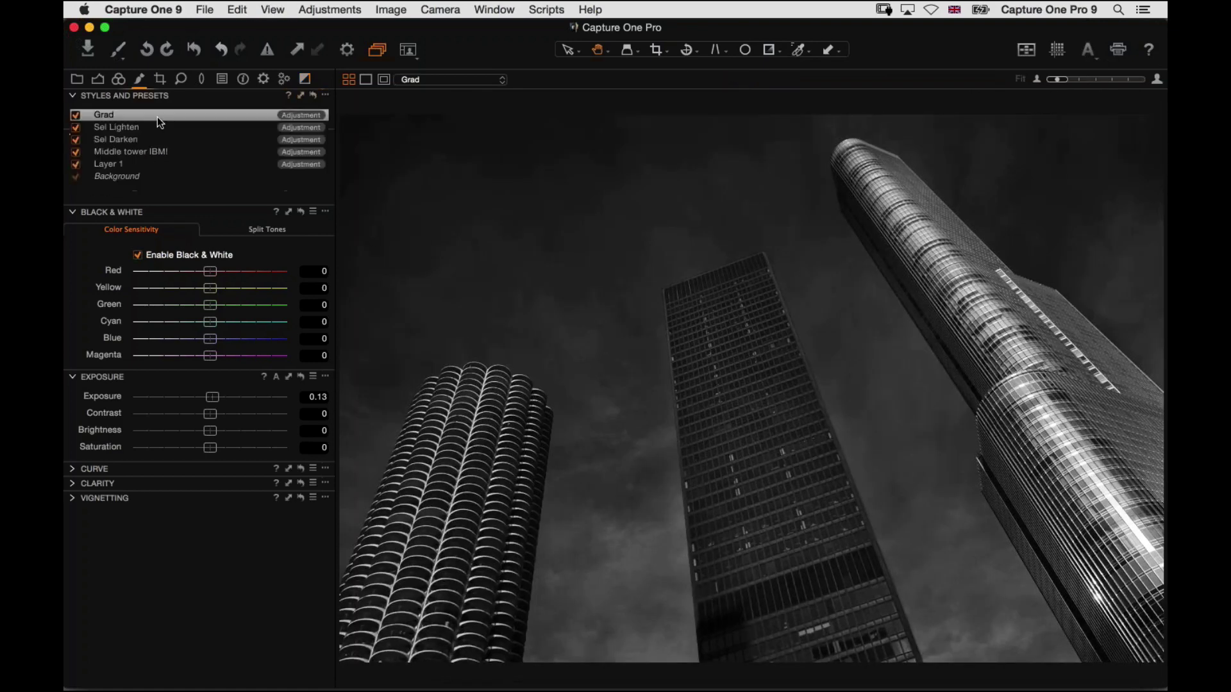
left_click(141, 154)
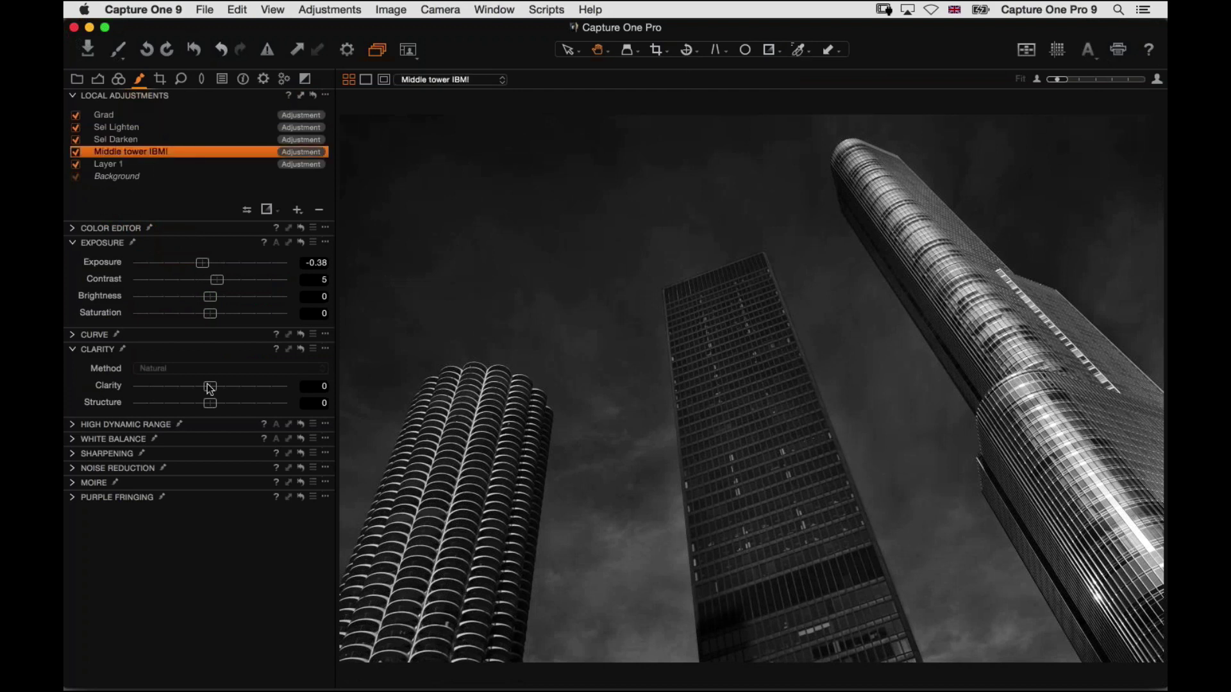
mouse_move(210, 388)
left_mouse_down()
mouse_move(248, 388)
mouse_move(230, 388)
left_mouse_up()
- Try a Clarity of 43 on the Background layer, and reset it to 0
left_click(125, 113)
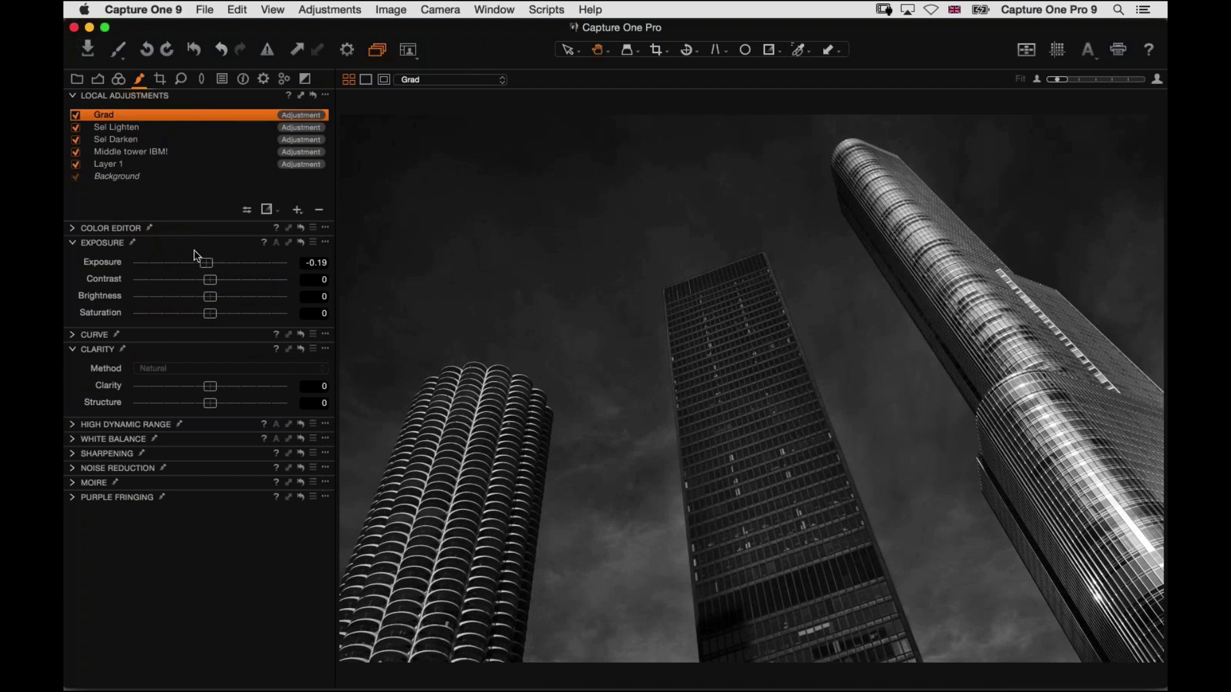
left_click(141, 176)
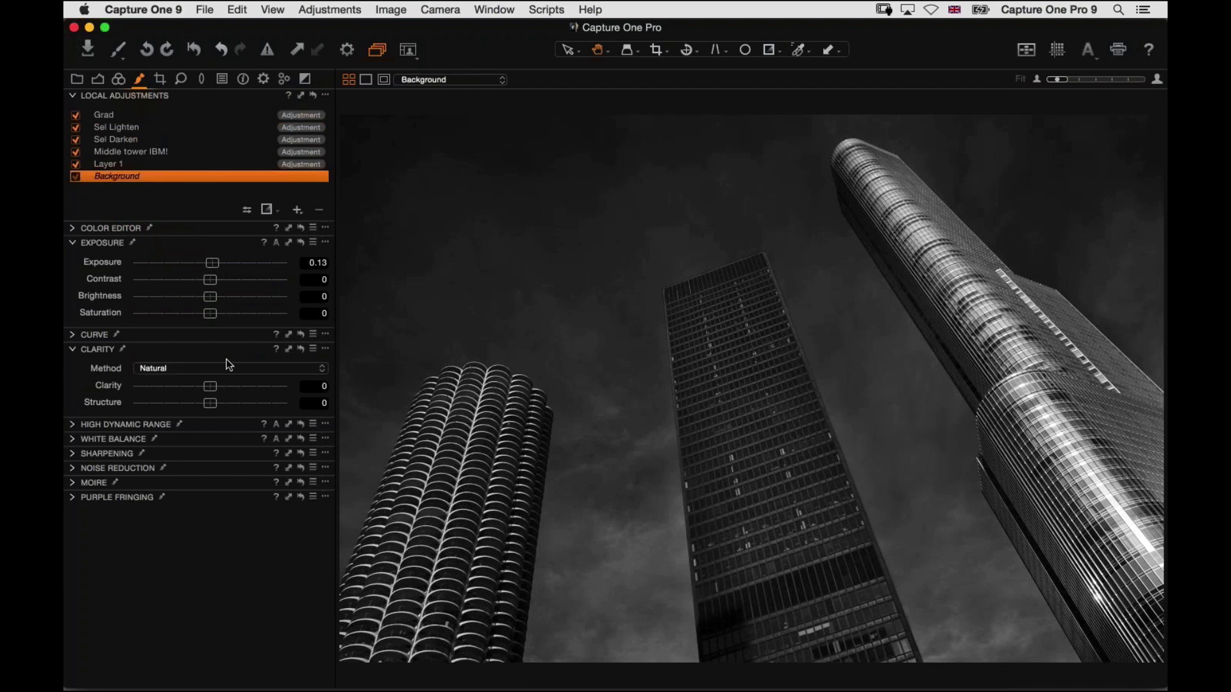
left_click_drag(210, 386, 244, 387)
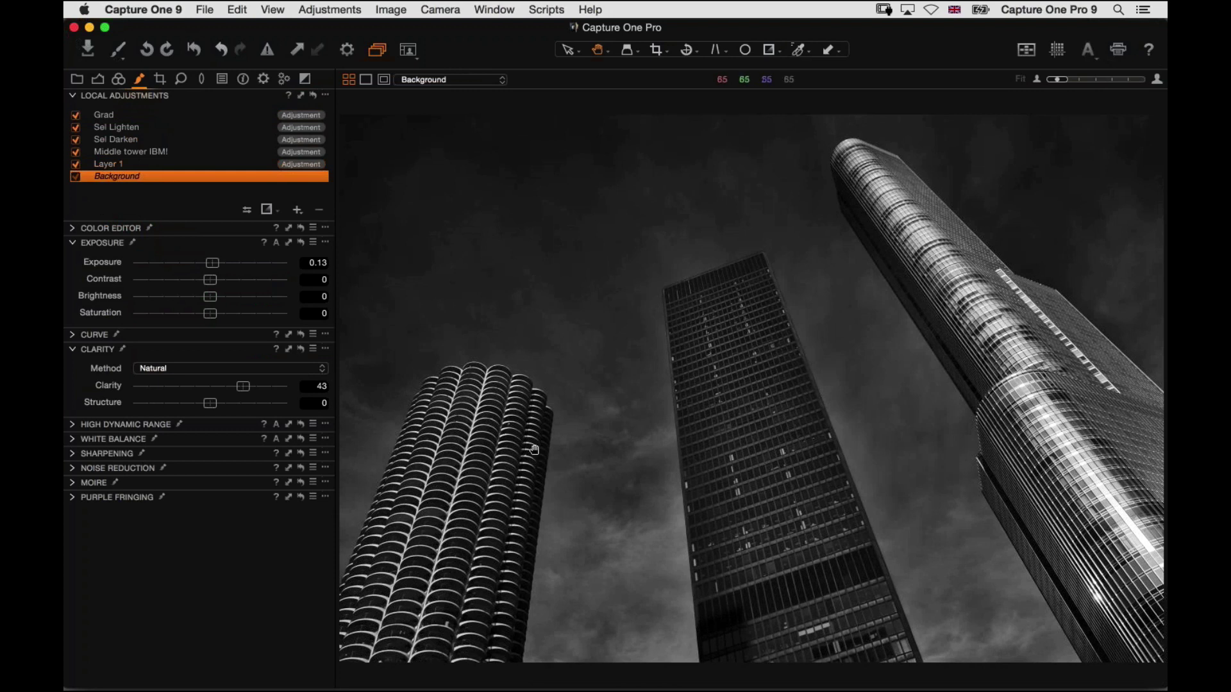
double_click(263, 387)
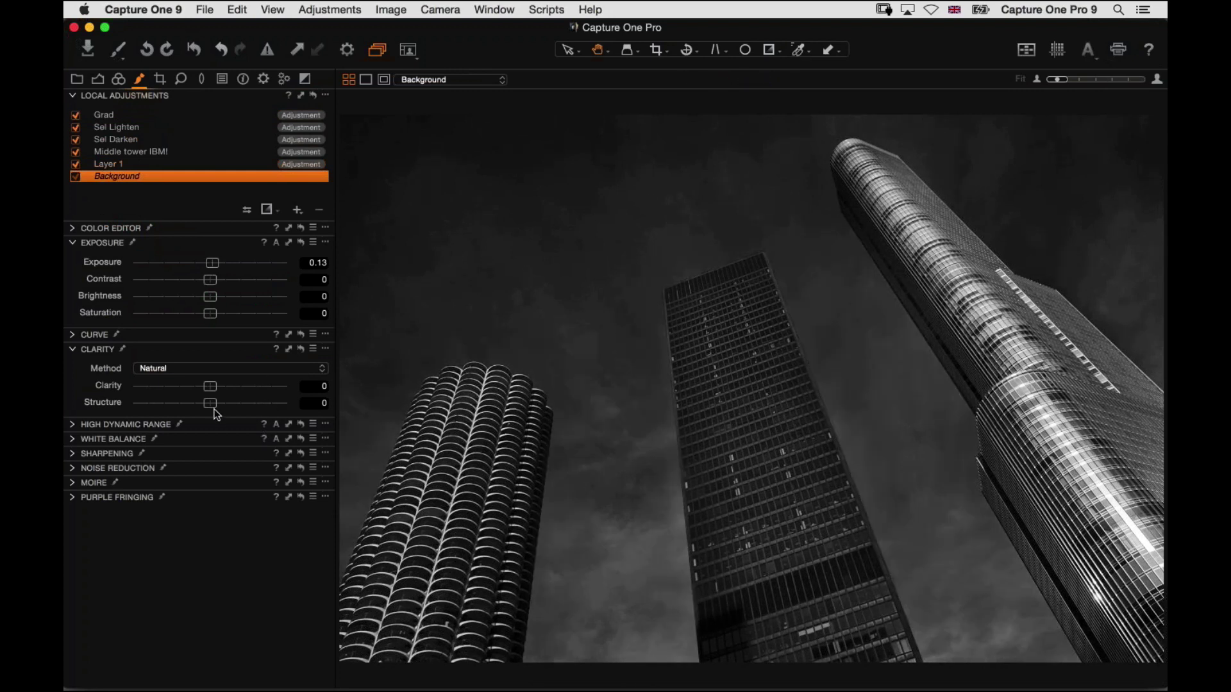
- Set the Background layer's Structure to 32 while checking the right tower's facade at 100%
left_click(933, 283)
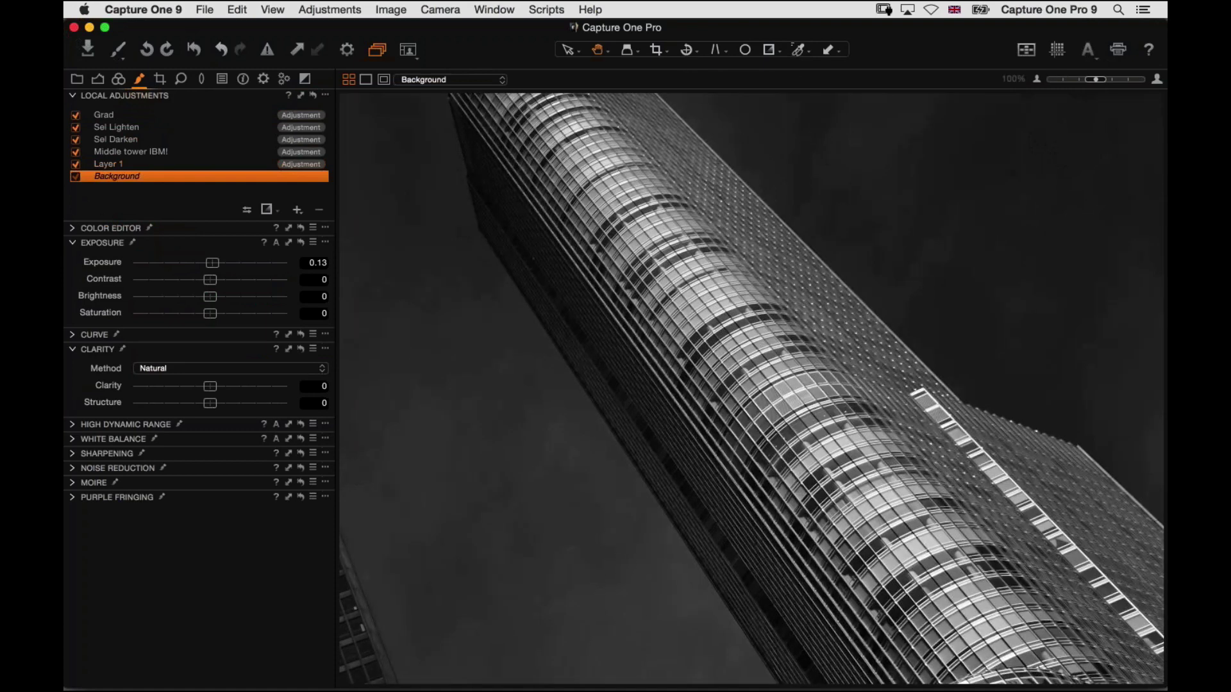
left_click(235, 402)
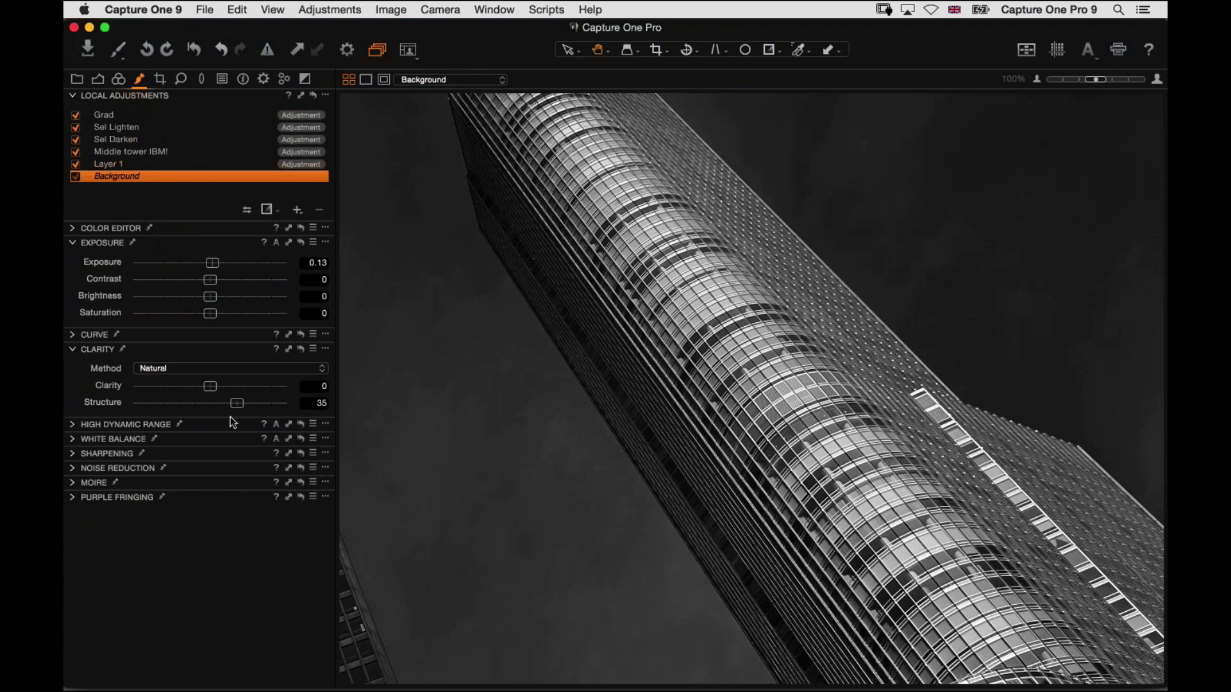
left_click_drag(237, 403, 233, 403)
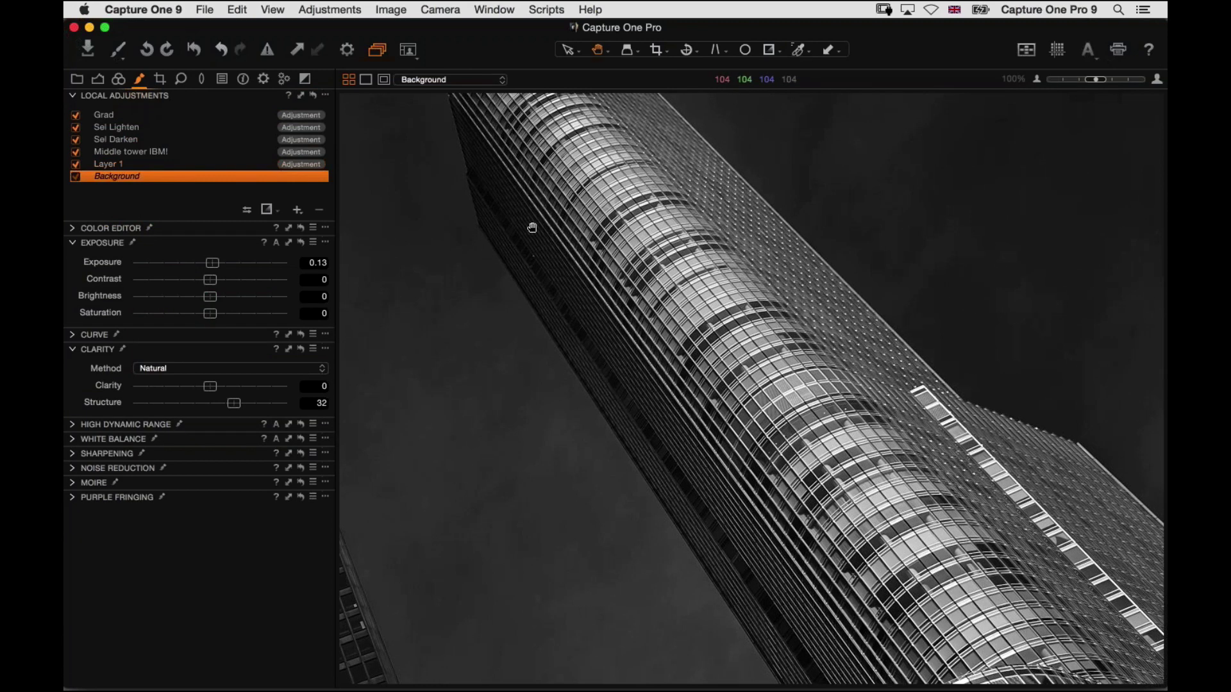
left_click(530, 198)
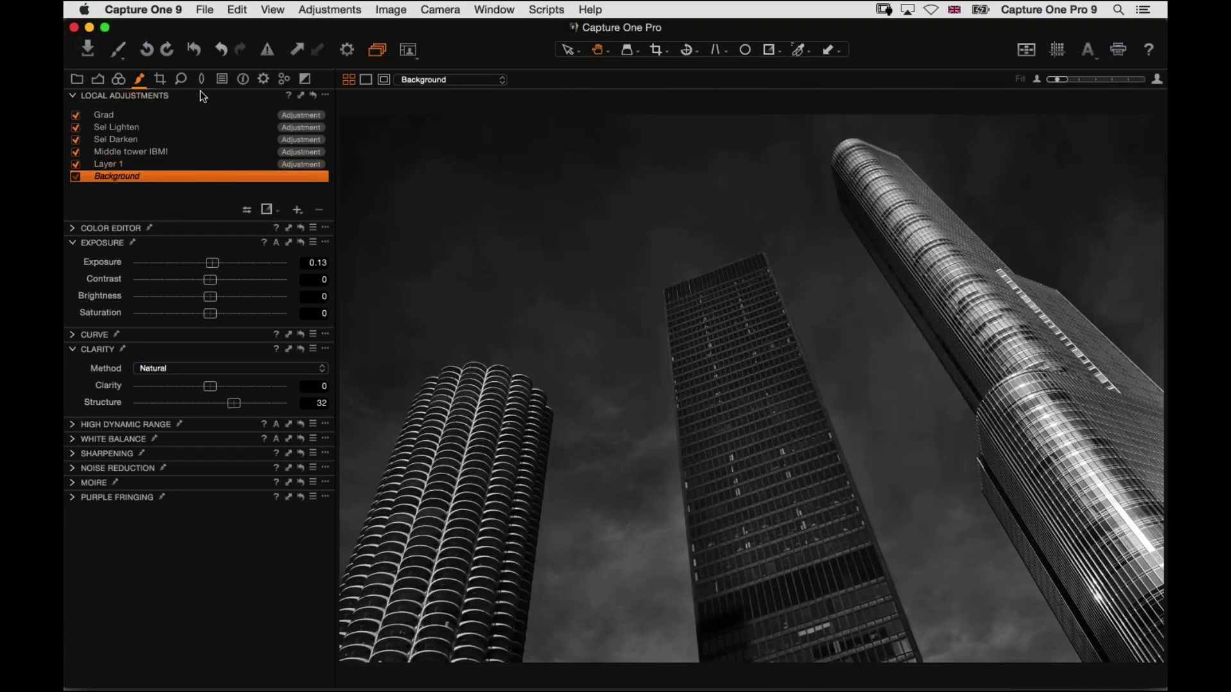
- View the keyboard shortcut summary in Safari, return to Capture One, and open the keyboard shortcut editor
left_click(305, 78)
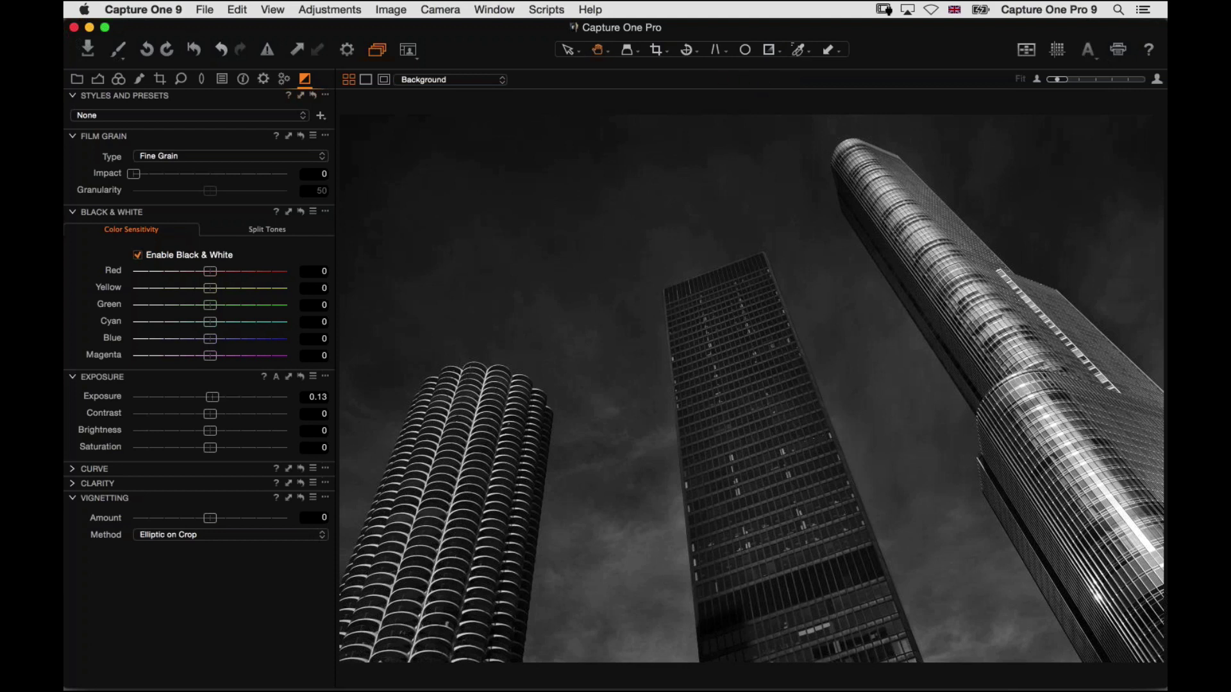
left_click(590, 9)
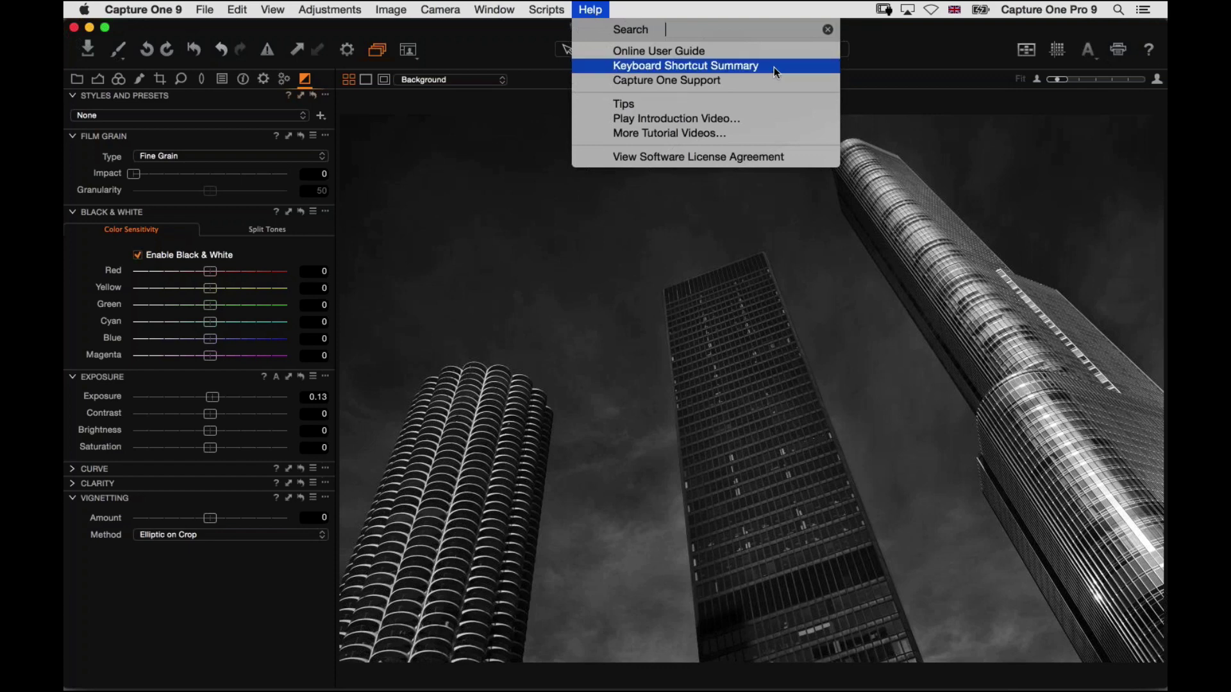
left_click(676, 70)
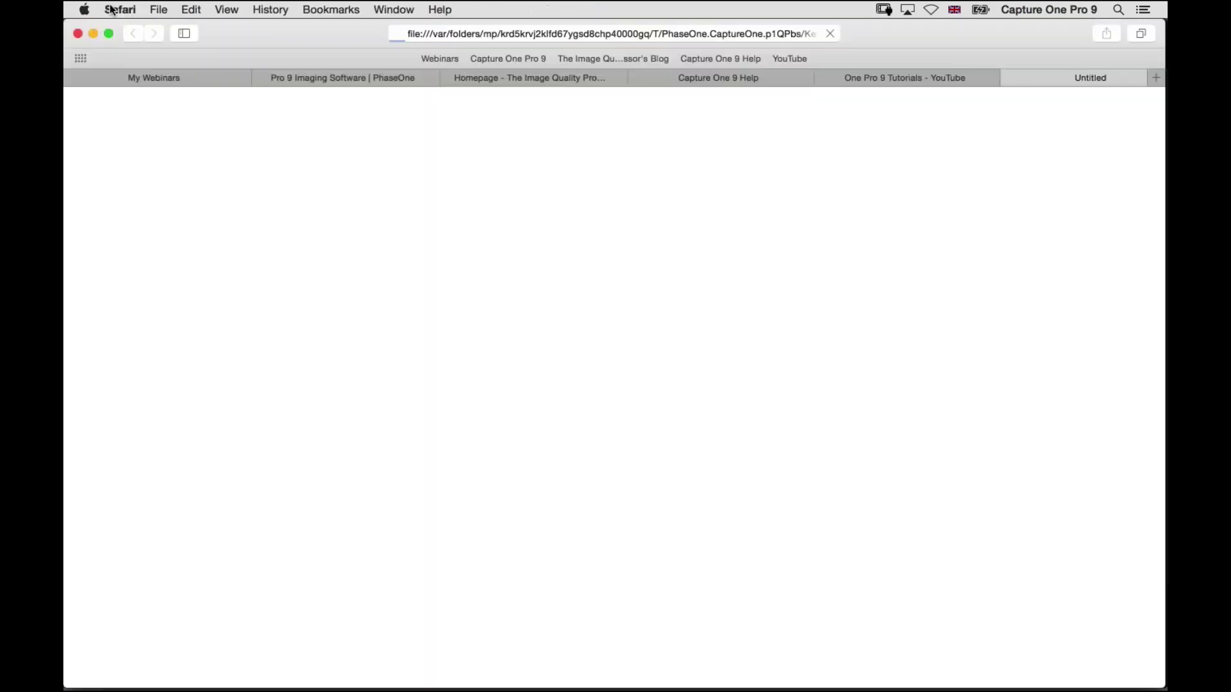
scroll(658, 272, "down", 20)
key("super+Tab")
left_click(143, 9)
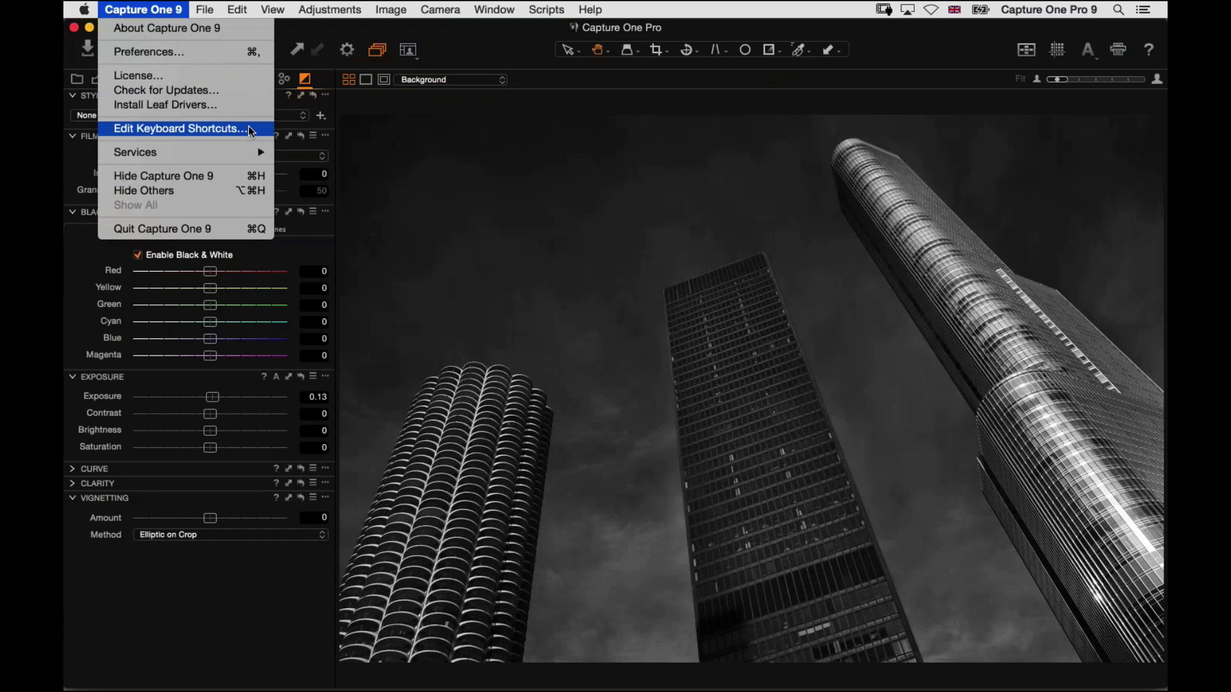
left_click(256, 128)
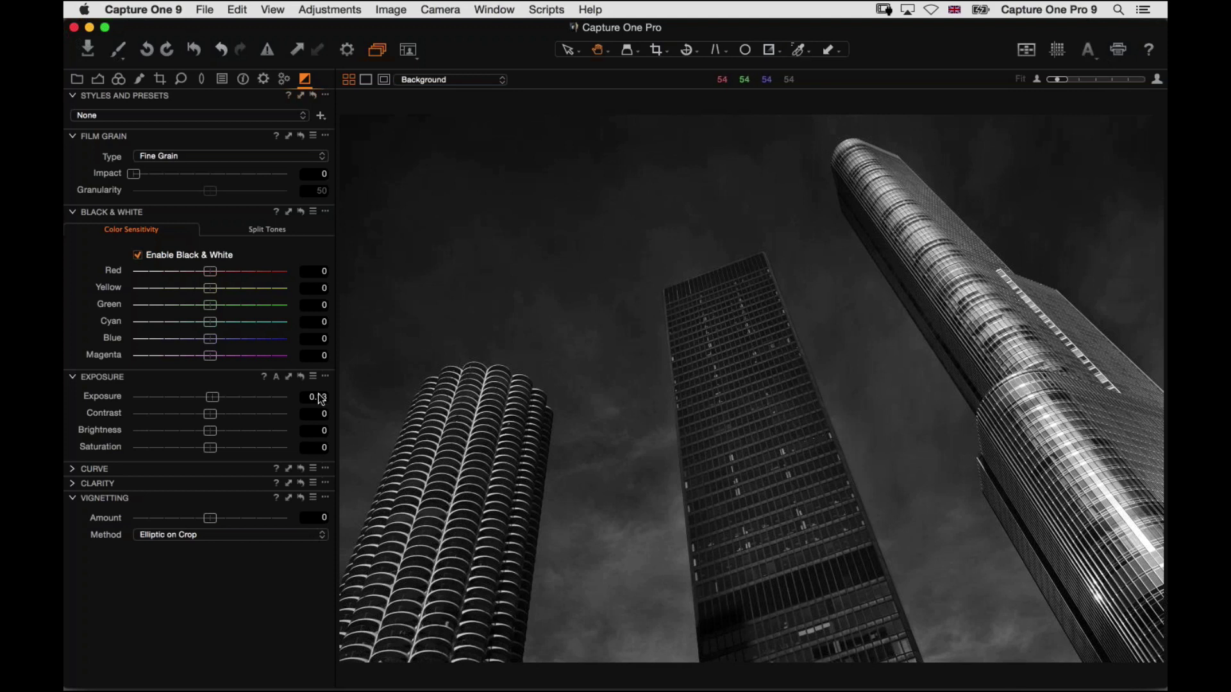
- Examine the sky between the middle tower and the round left tower at 100% for noise and grain
left_click(701, 275)
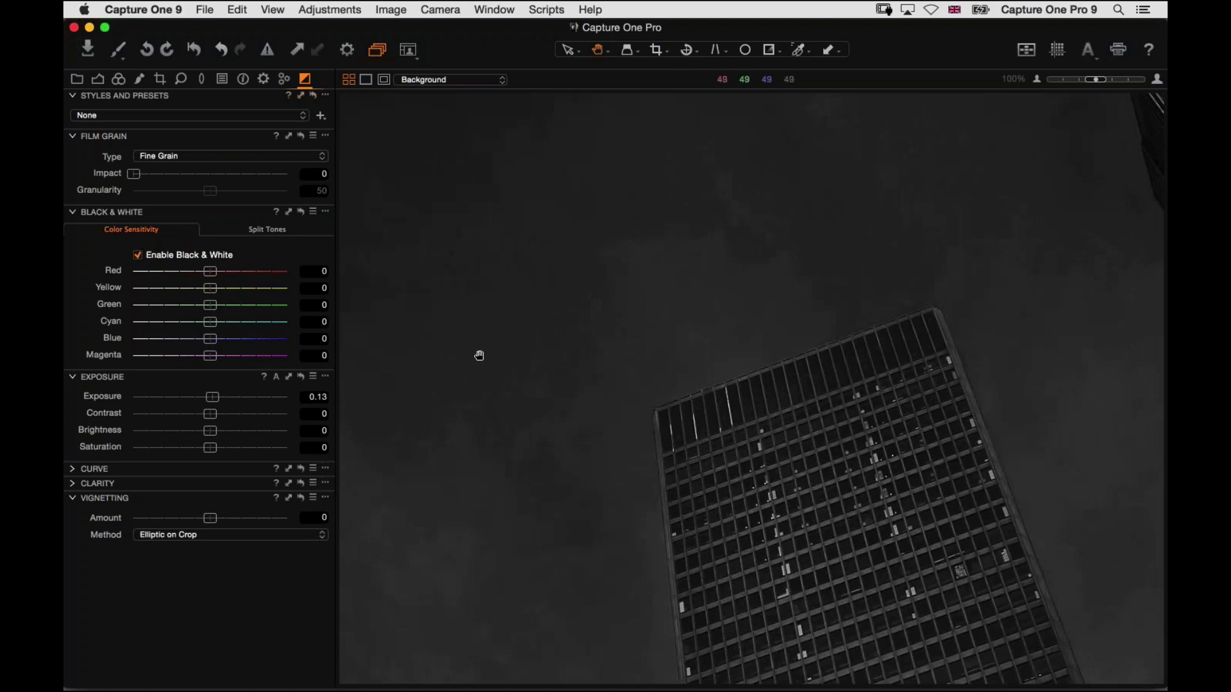
left_click_drag(577, 357, 622, 321)
scroll(847, 238, "down", 10)
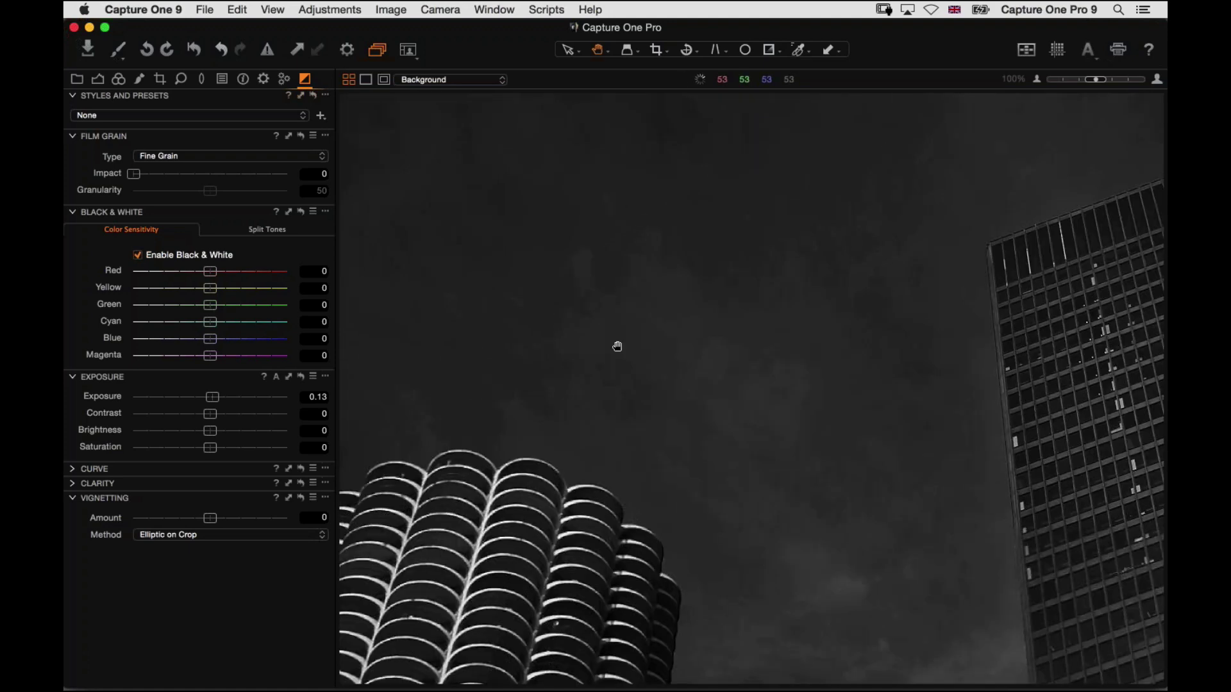
scroll(771, 279, "left", 5)
scroll(771, 278, "down", 4)
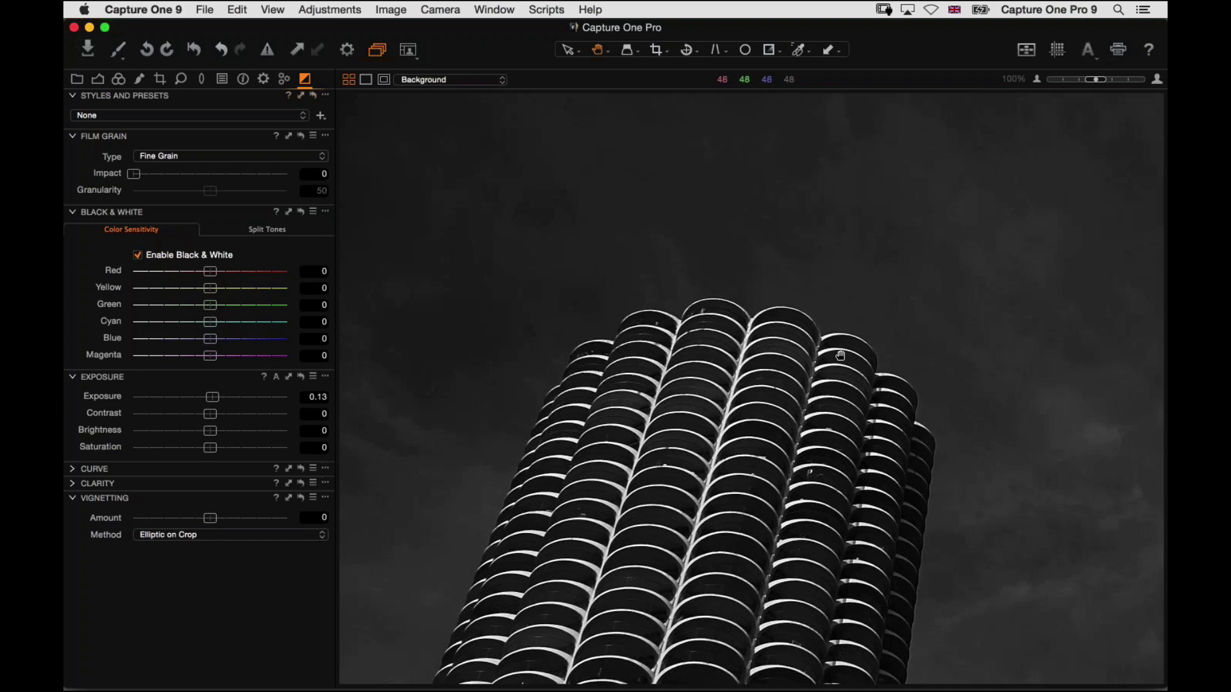
scroll(844, 366, "up", 4)
scroll(804, 424, "down", 4)
scroll(804, 424, "right", 3)
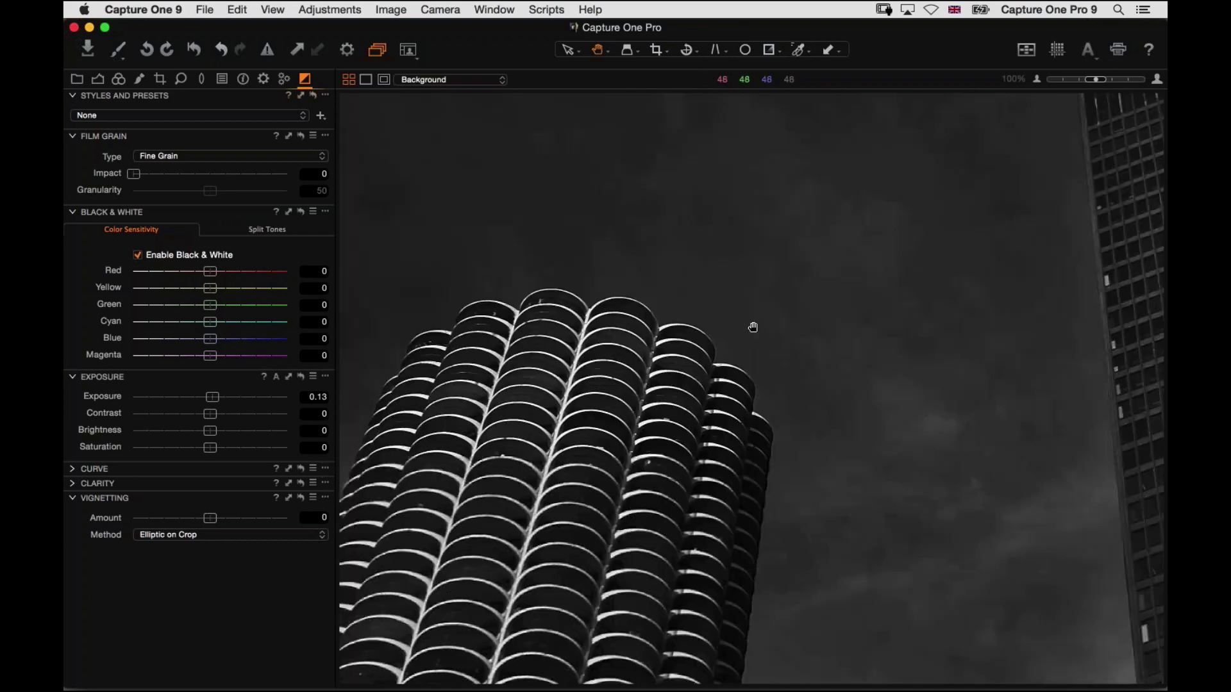
- Check the photo's camera and exposure metadata, and inspect the sky around the middle and right towers at 100%
left_click(243, 78)
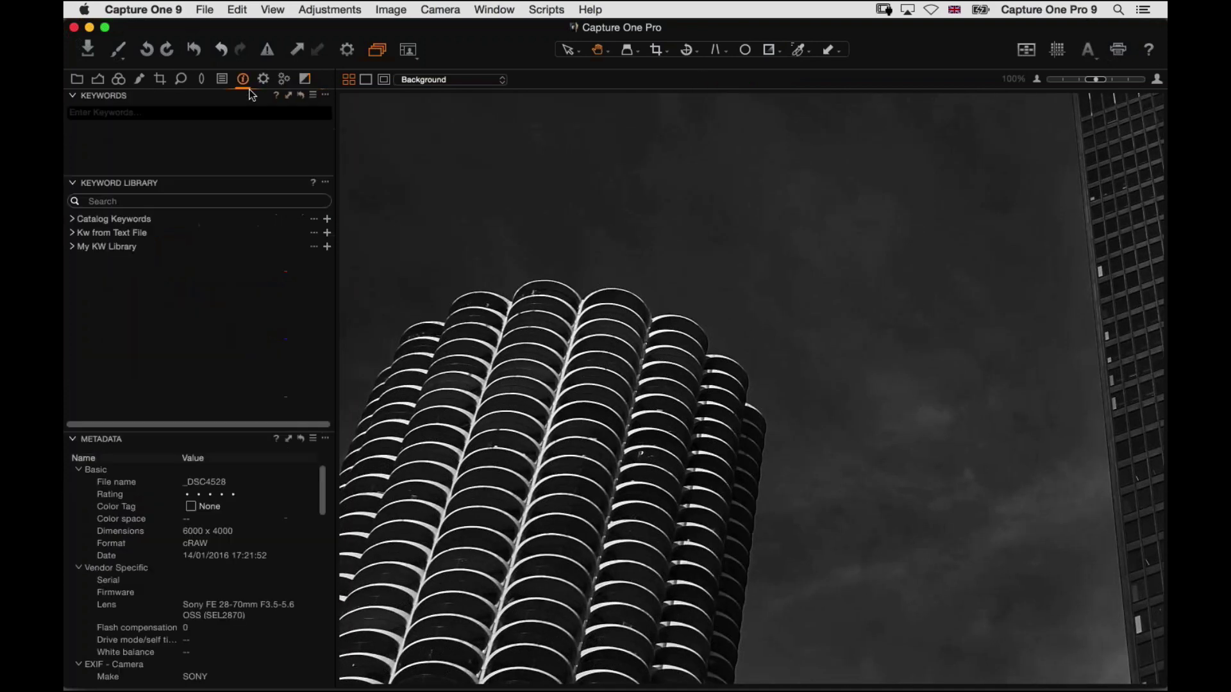
scroll(202, 469, "down", 5)
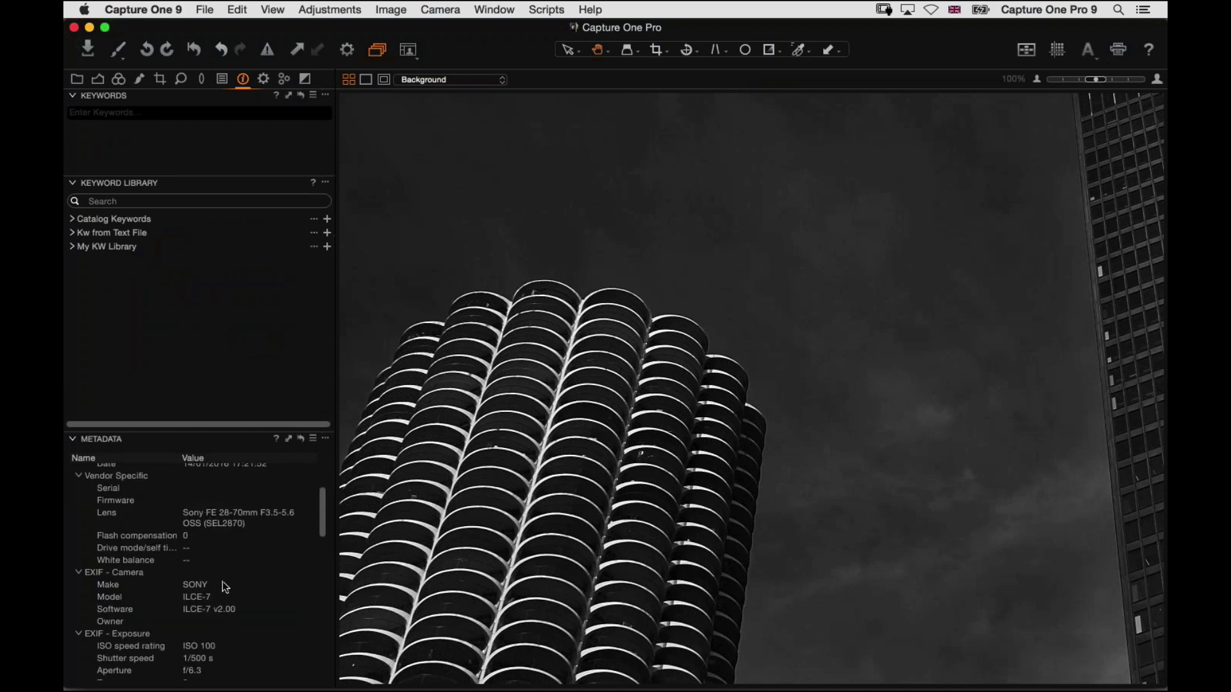
scroll(223, 603, "down", 1)
scroll(893, 197, "down", 3)
scroll(833, 244, "right", 10)
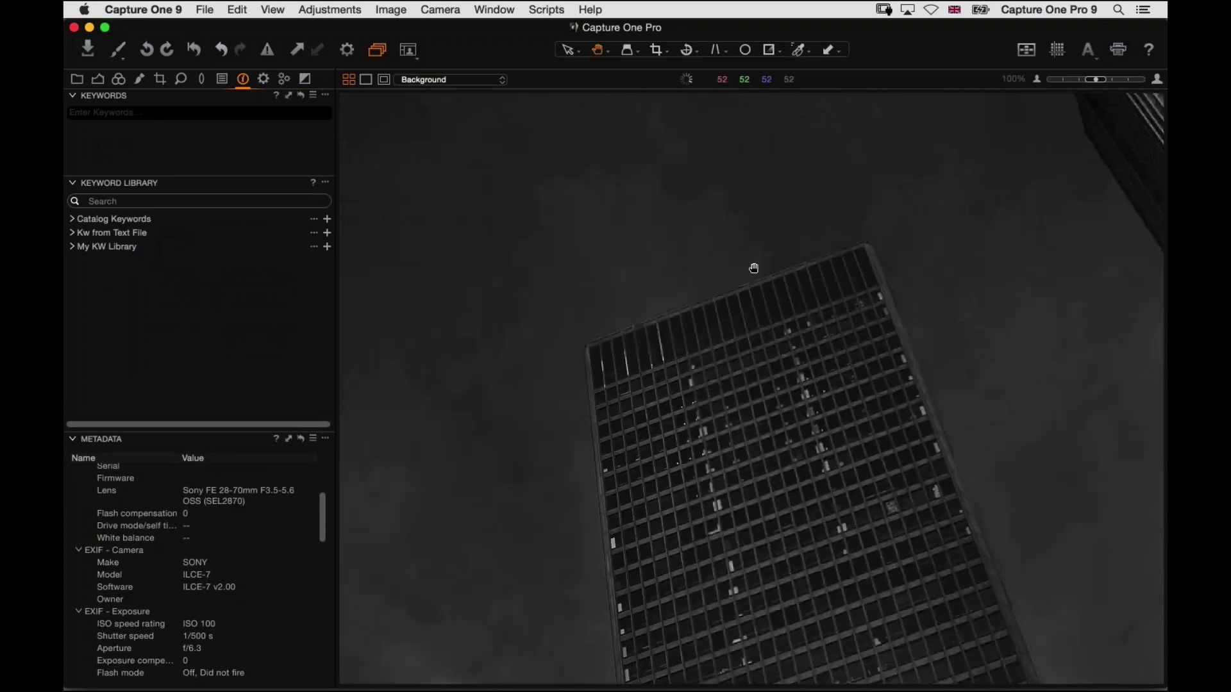
scroll(785, 293, "right", 2)
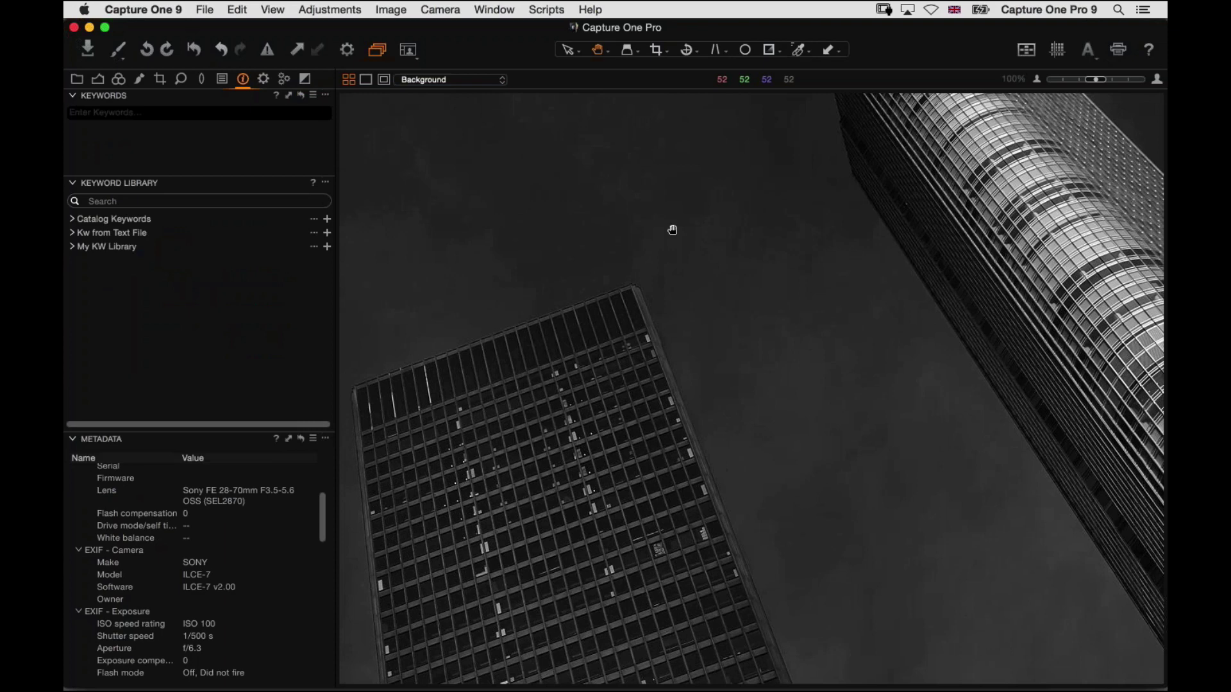
key("super+0")
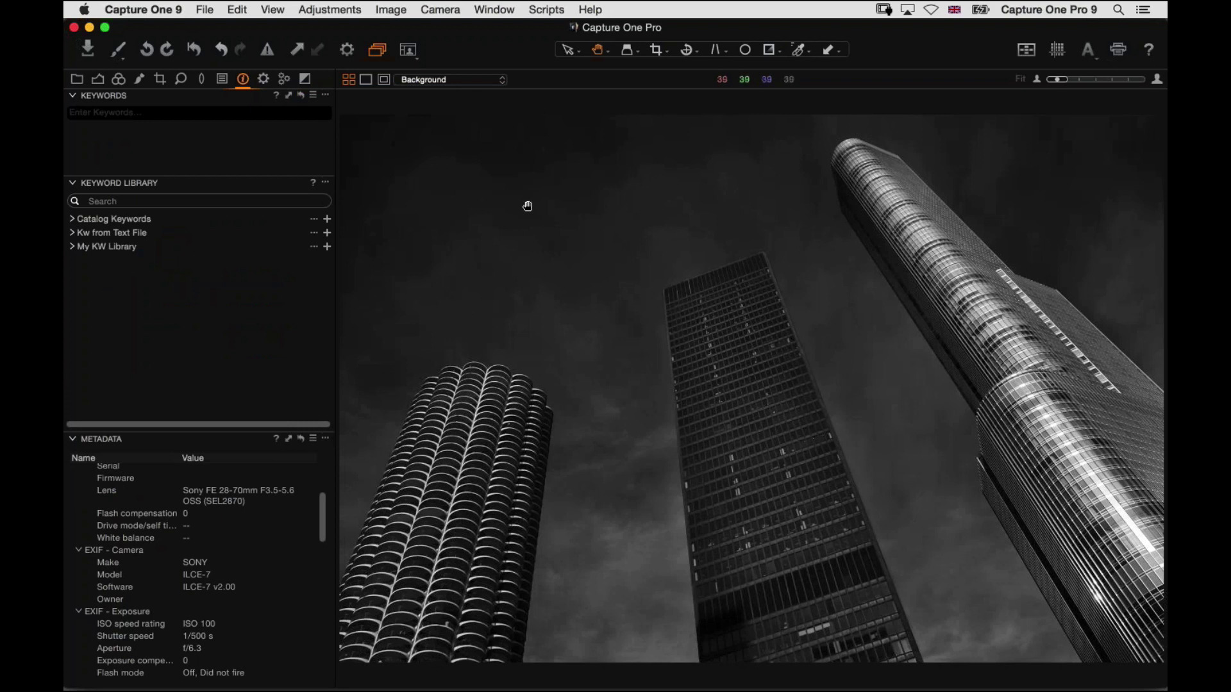
- Preview Layer 1's mask, set the layer's Luminance noise reduction to 41, and check the sky at 100%
left_click(140, 79)
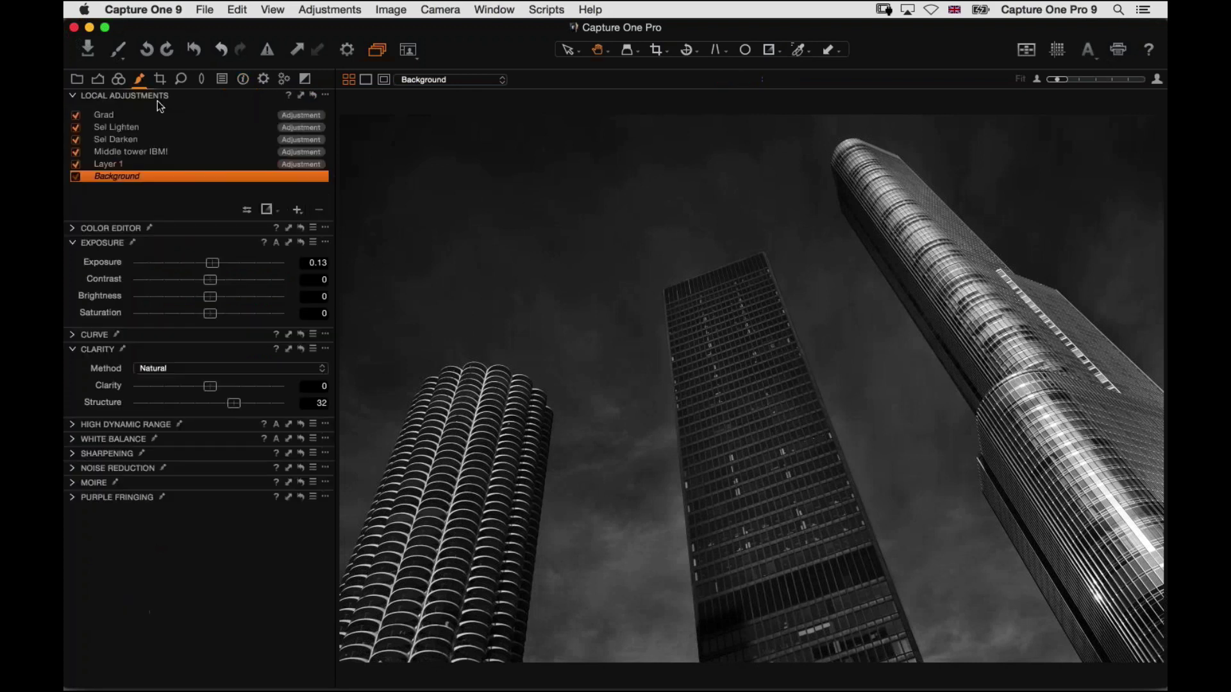
left_click(124, 166)
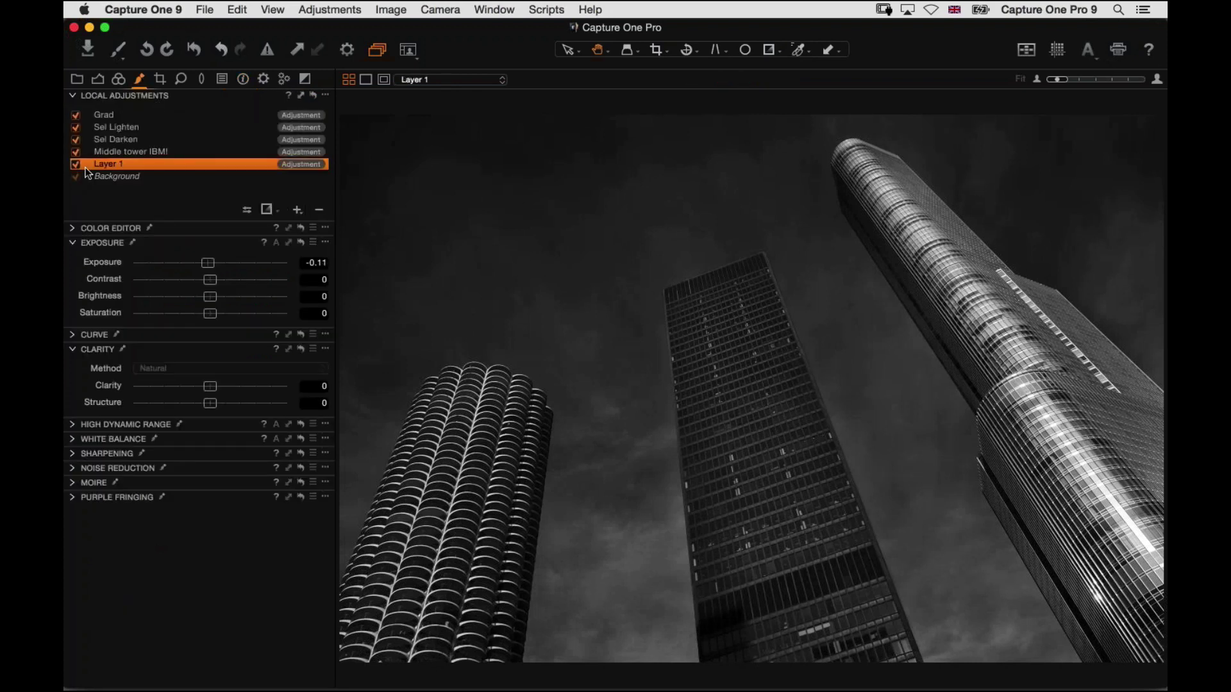
key("m")
key("m")
left_click(98, 469)
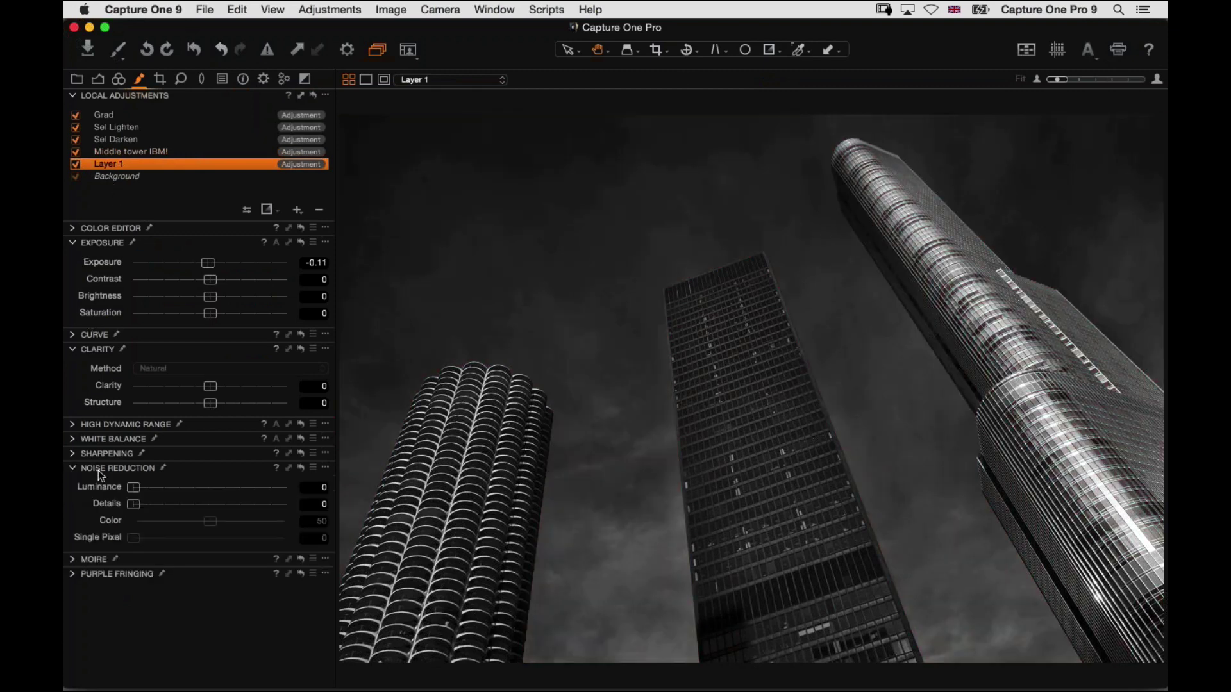
left_click_drag(135, 488, 193, 491)
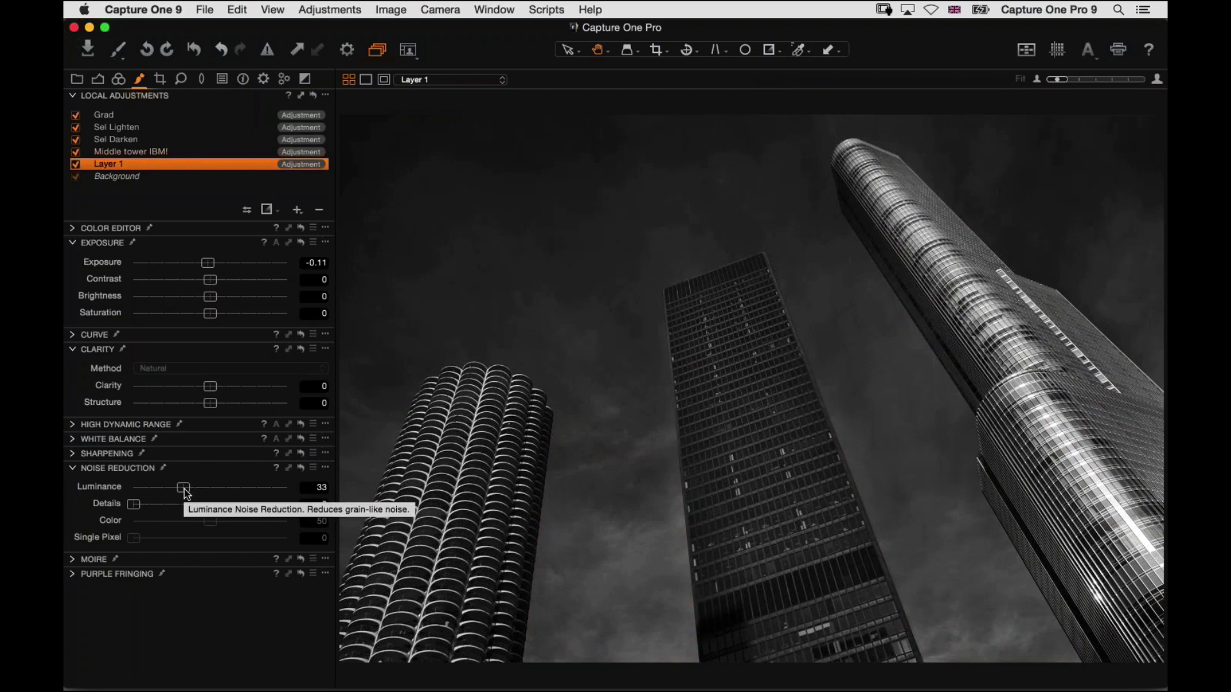
left_click_drag(183, 489, 195, 489)
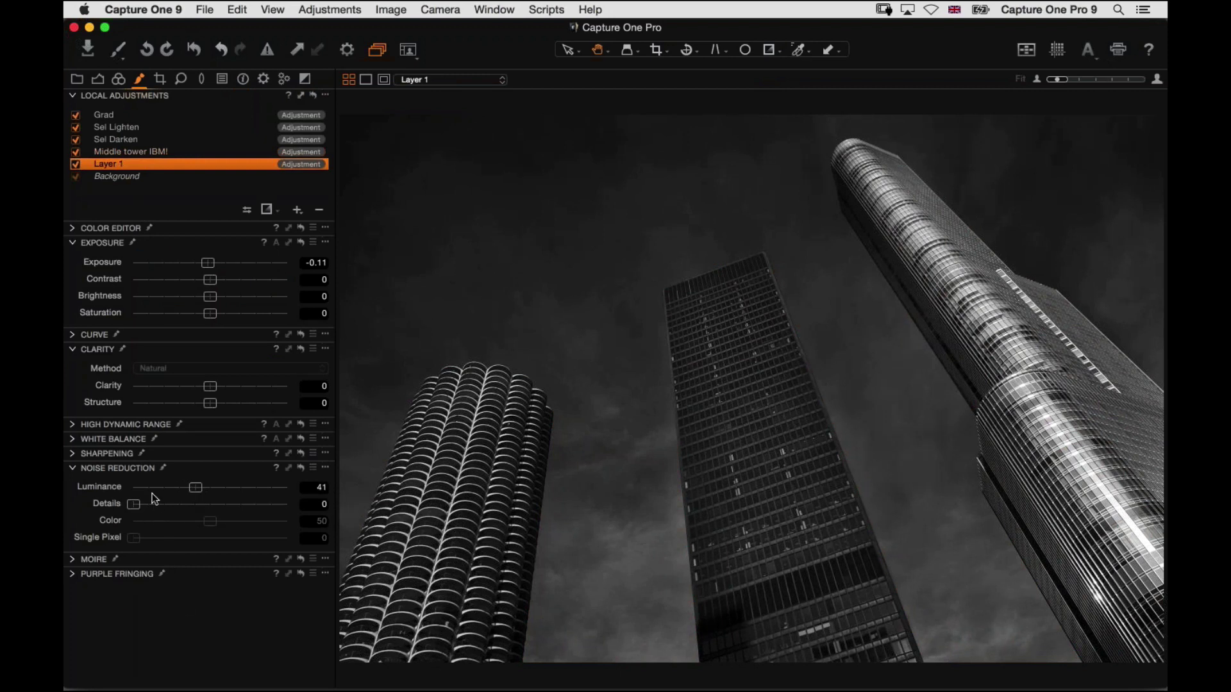
left_click(627, 211)
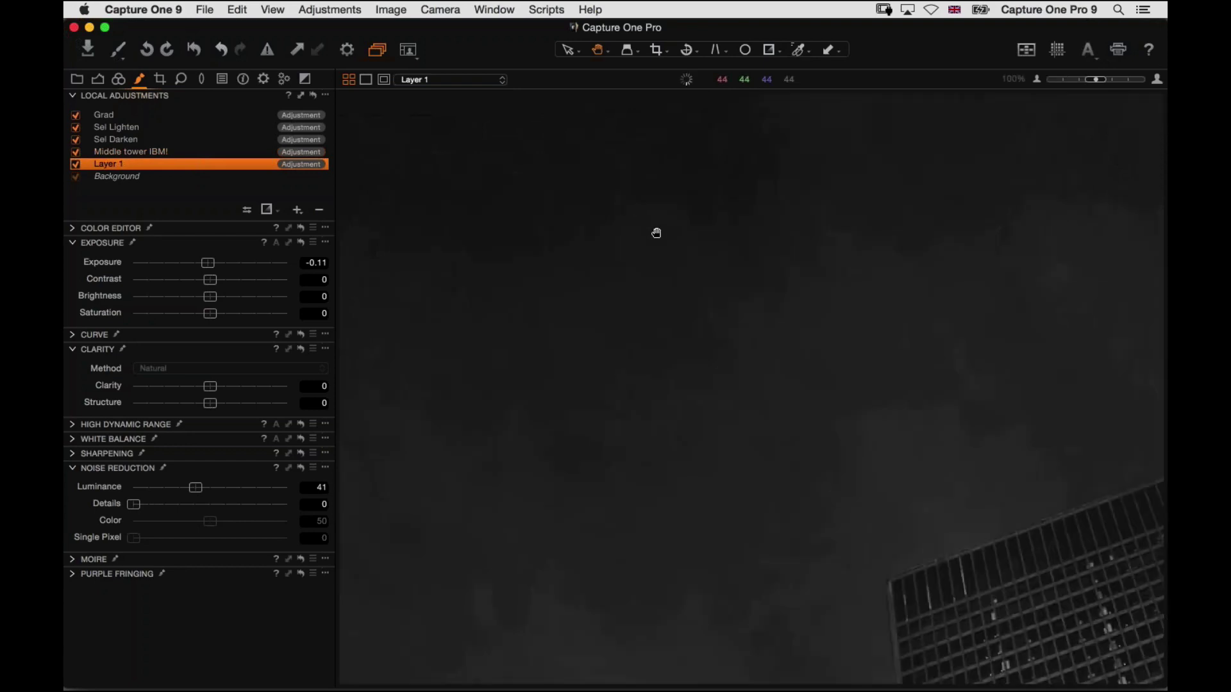
scroll(572, 221, "right", 5)
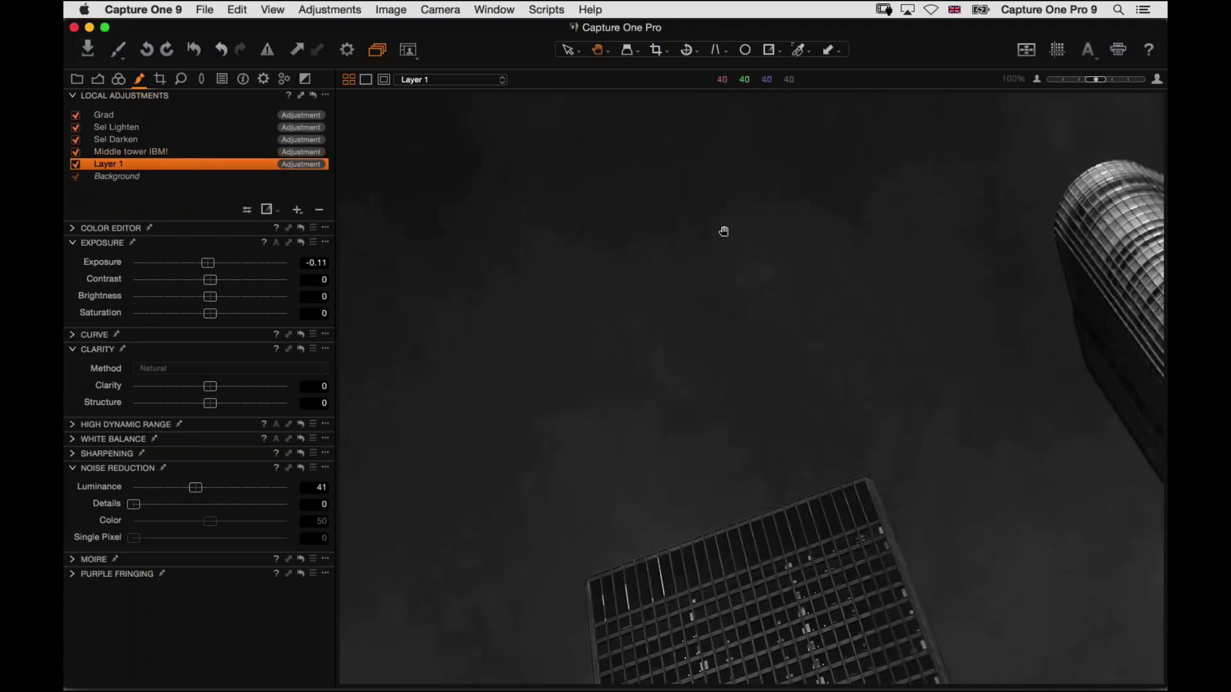
scroll(542, 234, "left", 1)
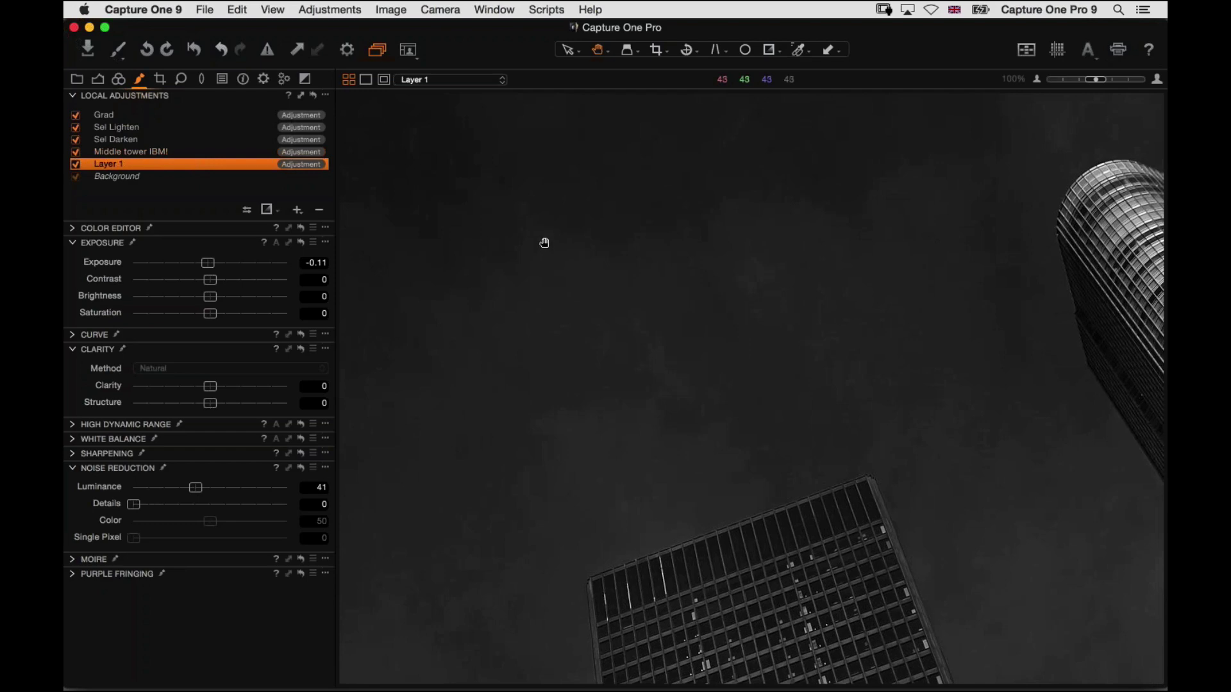
left_click(557, 288)
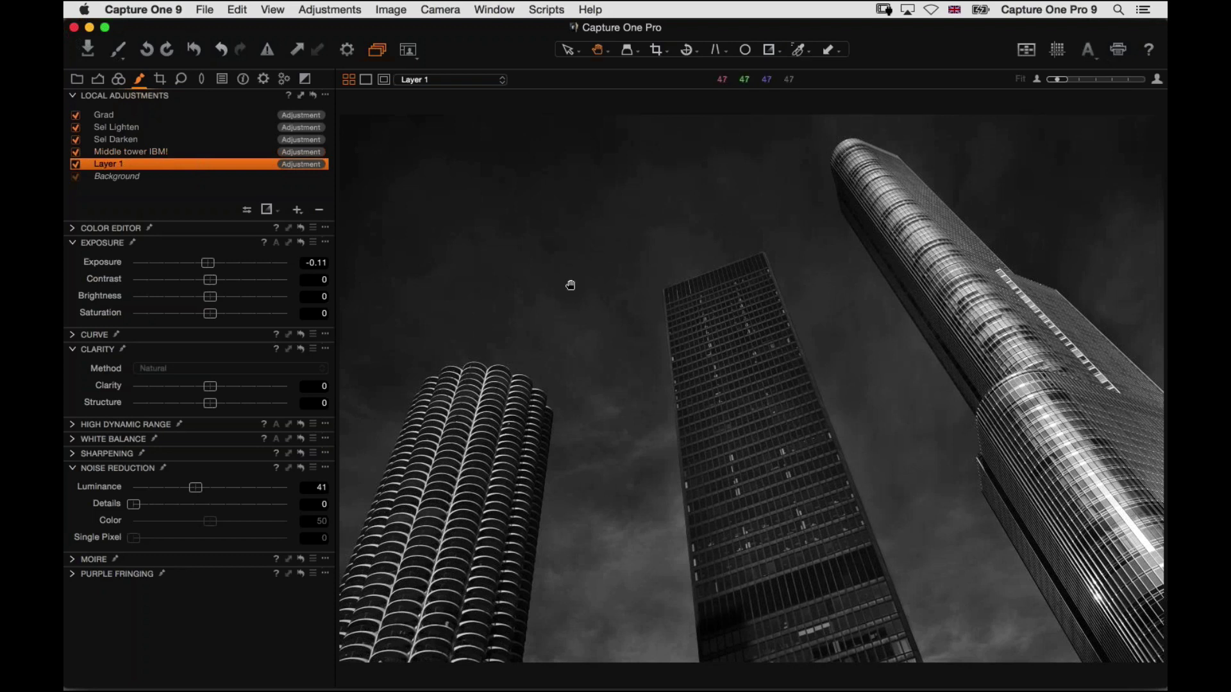
- Set the Film Grain type to Silver Rich with the left and middle towers in view at 100%
left_click(305, 79)
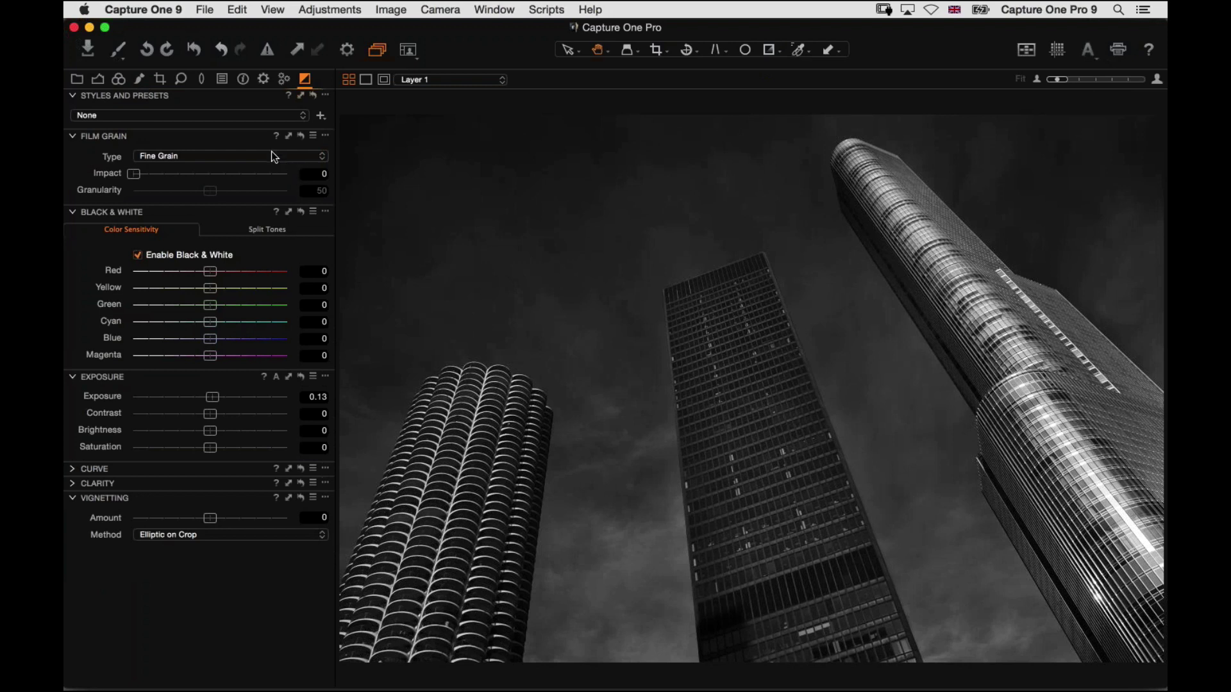
left_click(165, 157)
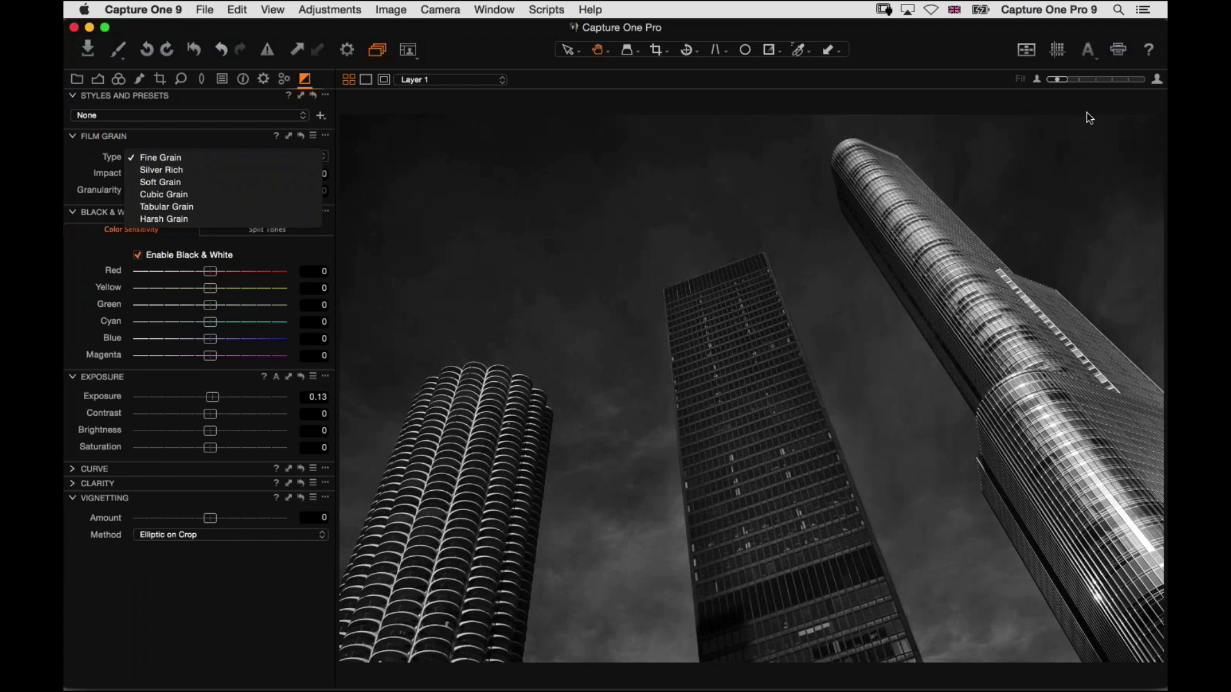
left_click(1088, 86)
left_click(1096, 79)
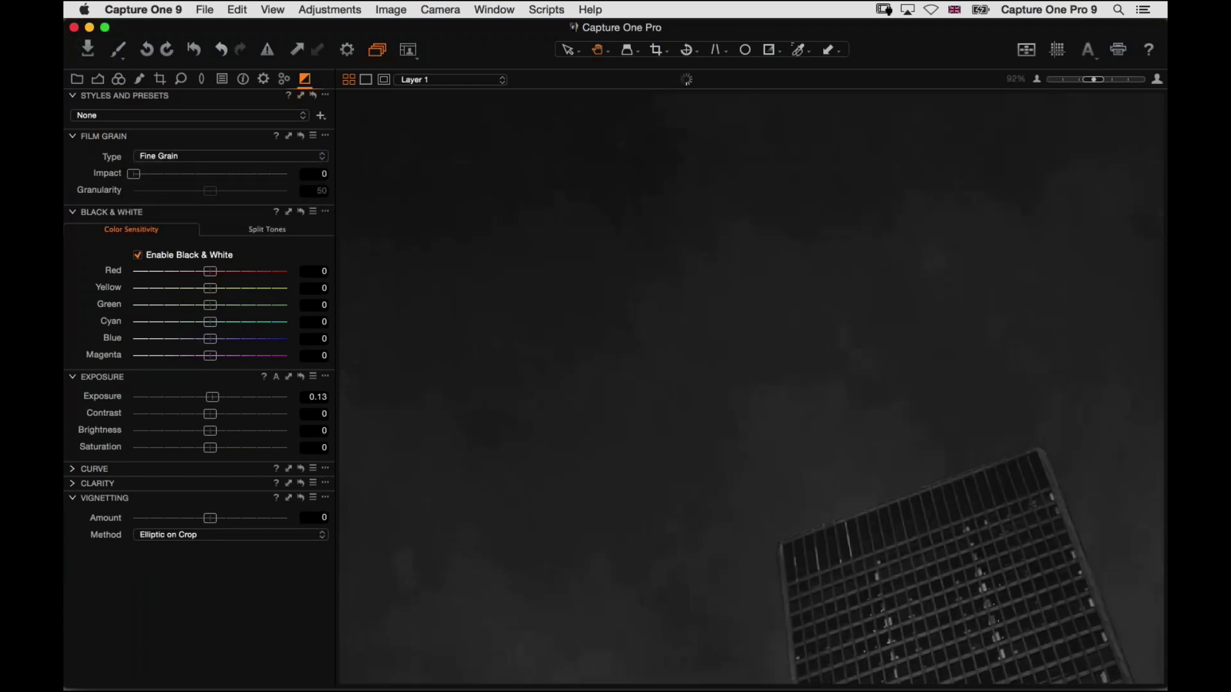
left_click(1068, 81)
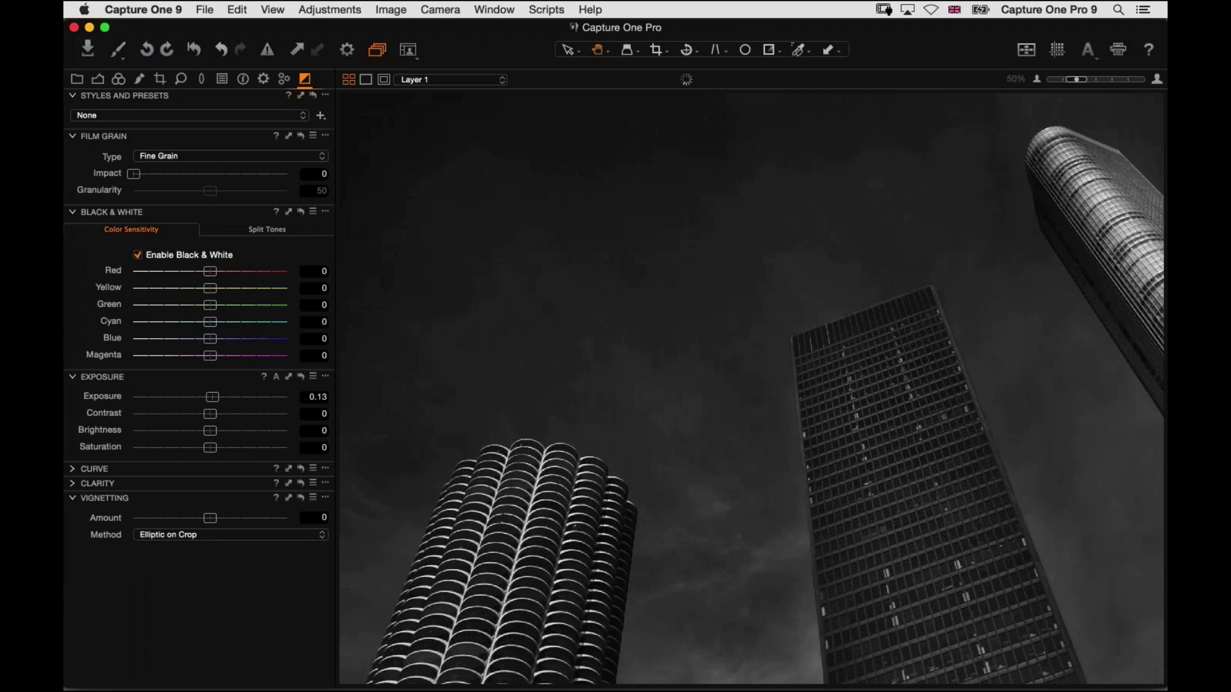
left_click(1157, 78)
left_click_drag(599, 321, 622, 336)
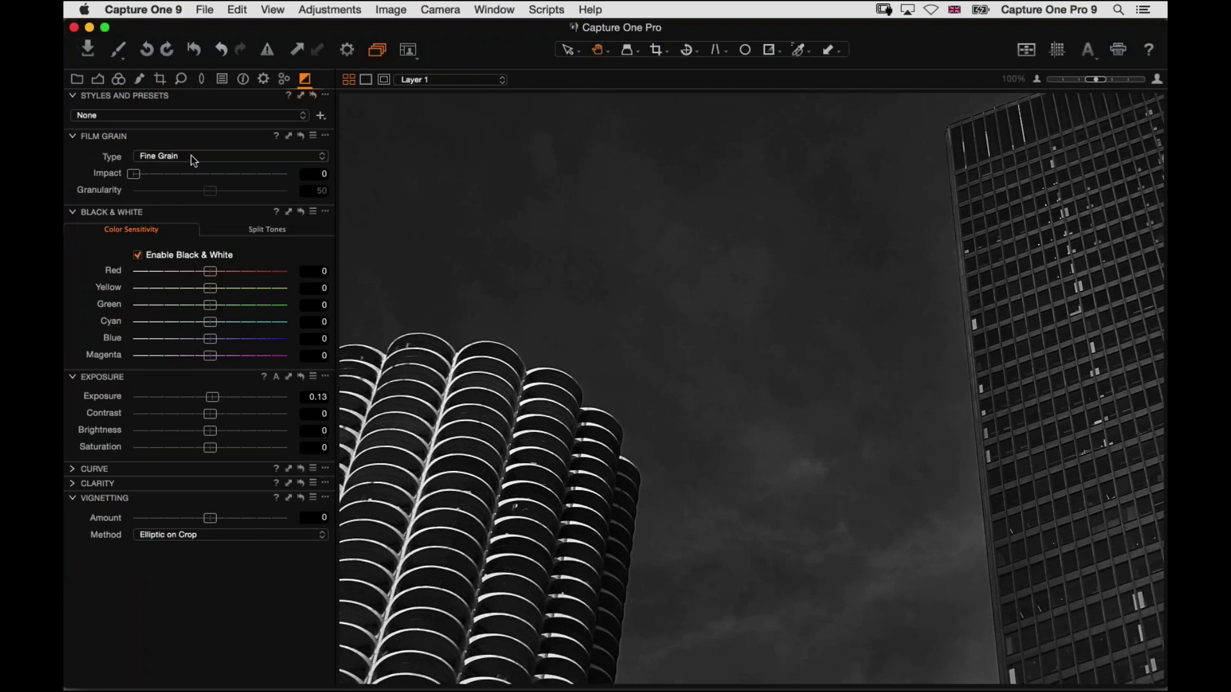
left_click(191, 157)
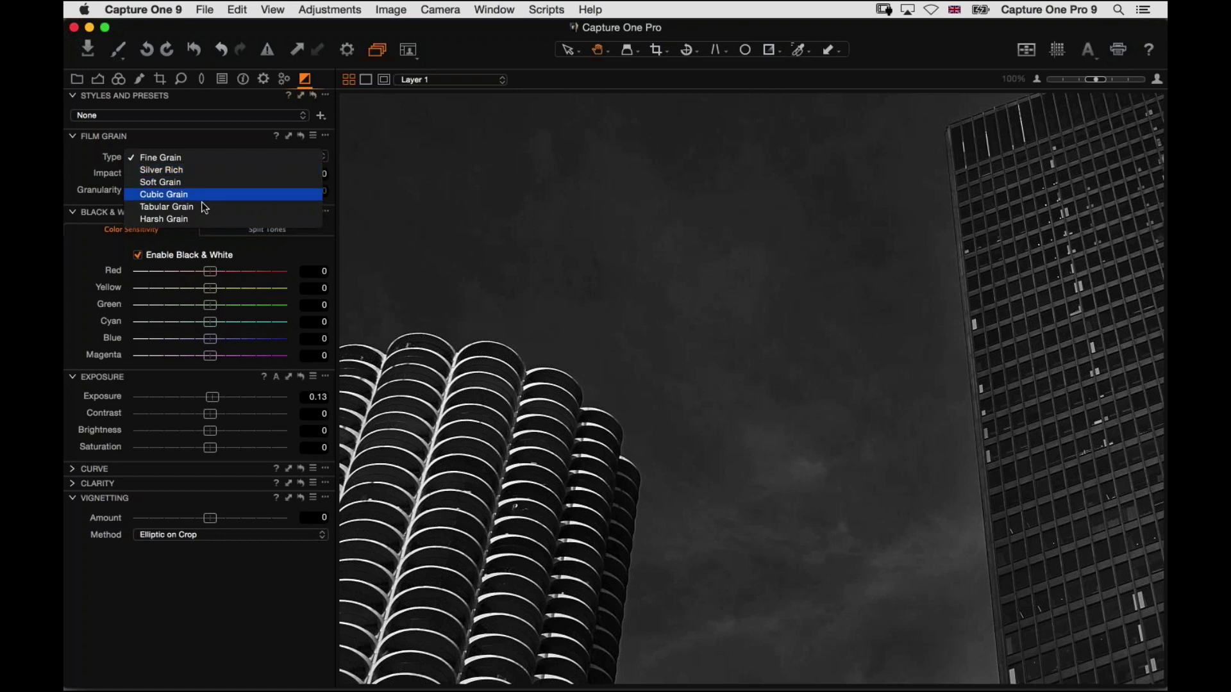
left_click(197, 170)
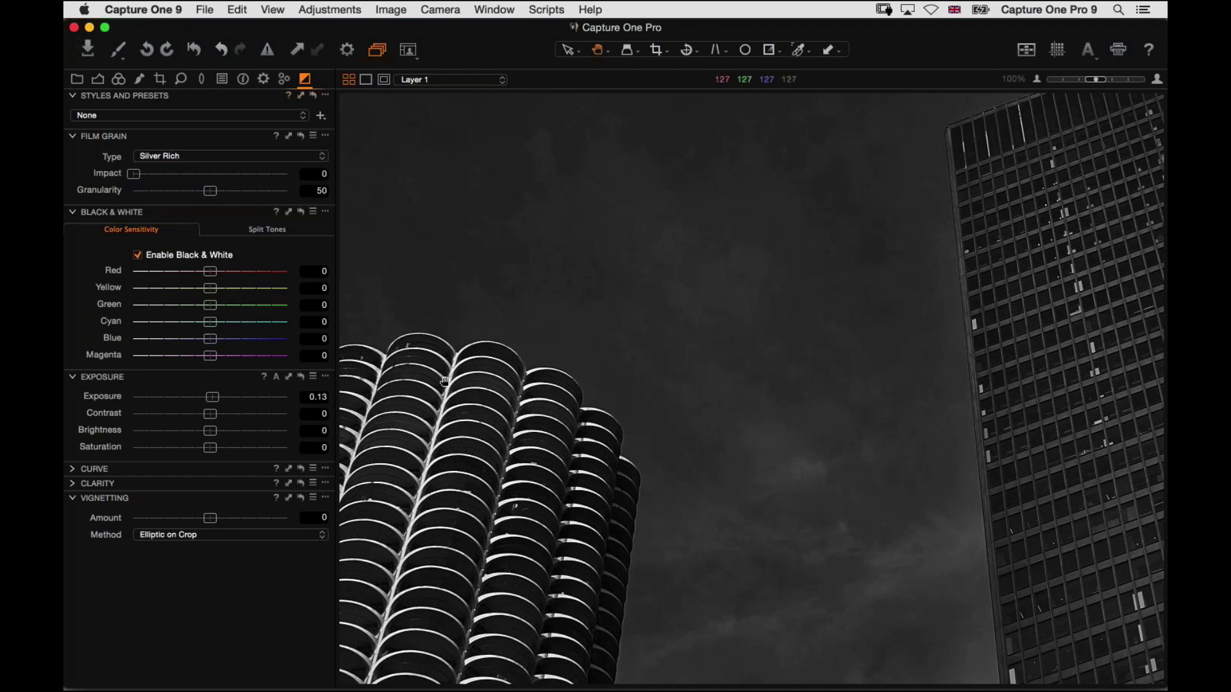
left_click(186, 157)
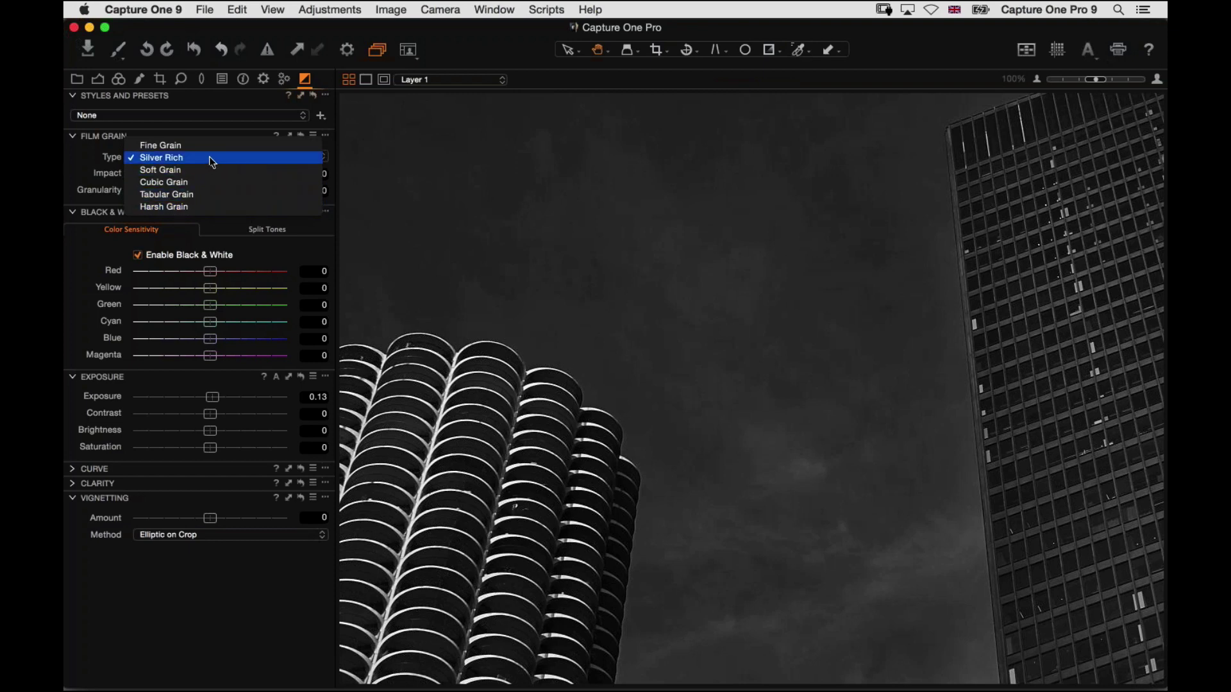
left_click(211, 157)
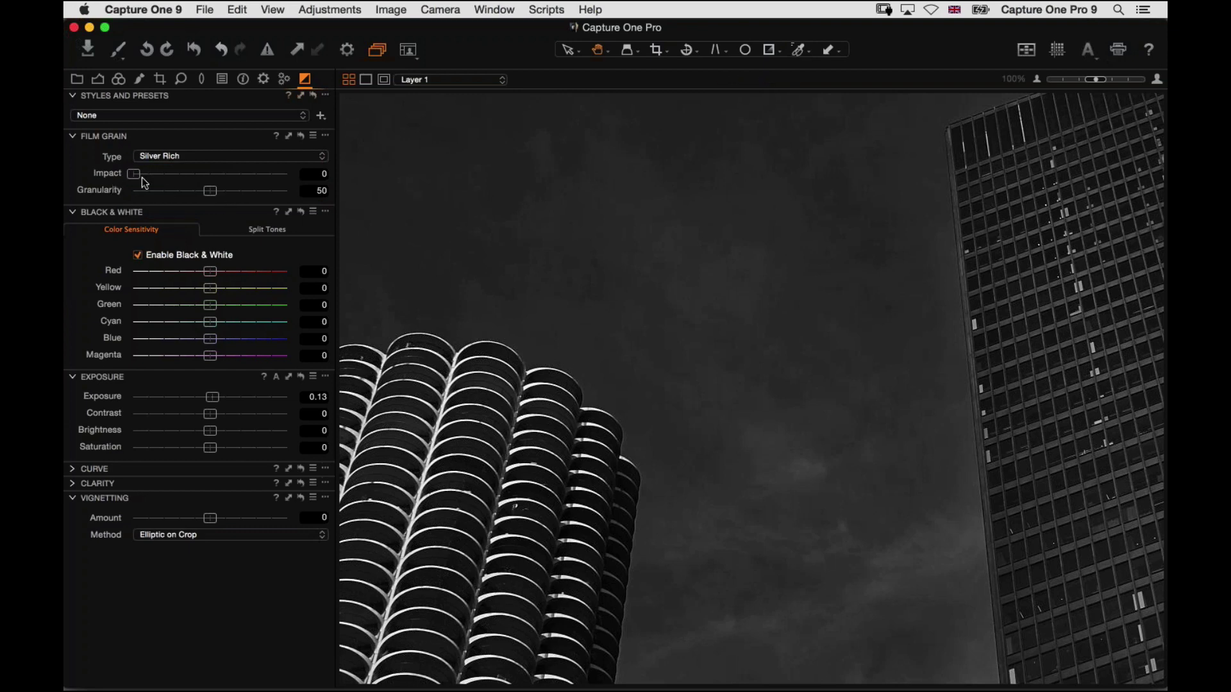
- Set the Silver Rich grain's Impact to 63 and Granularity to 77, and check the grain around the middle tower
left_click_drag(136, 178, 337, 168)
left_click_drag(212, 193, 251, 191)
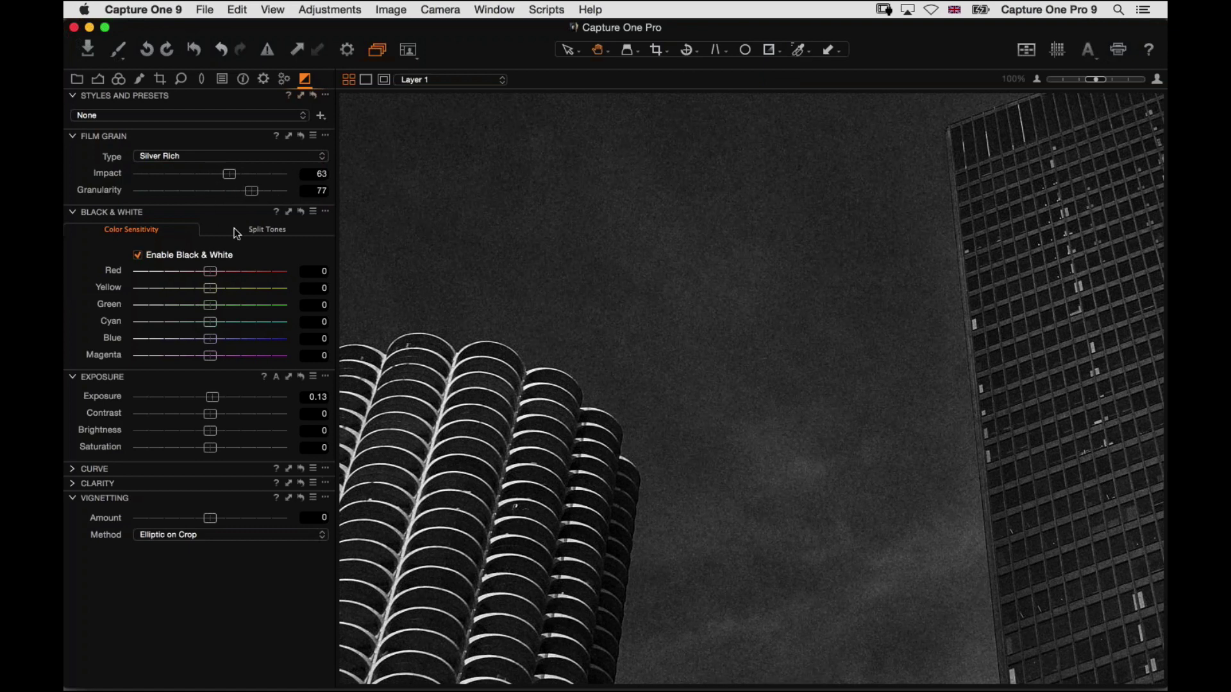
key("Right")
key("Right")
key("Right")
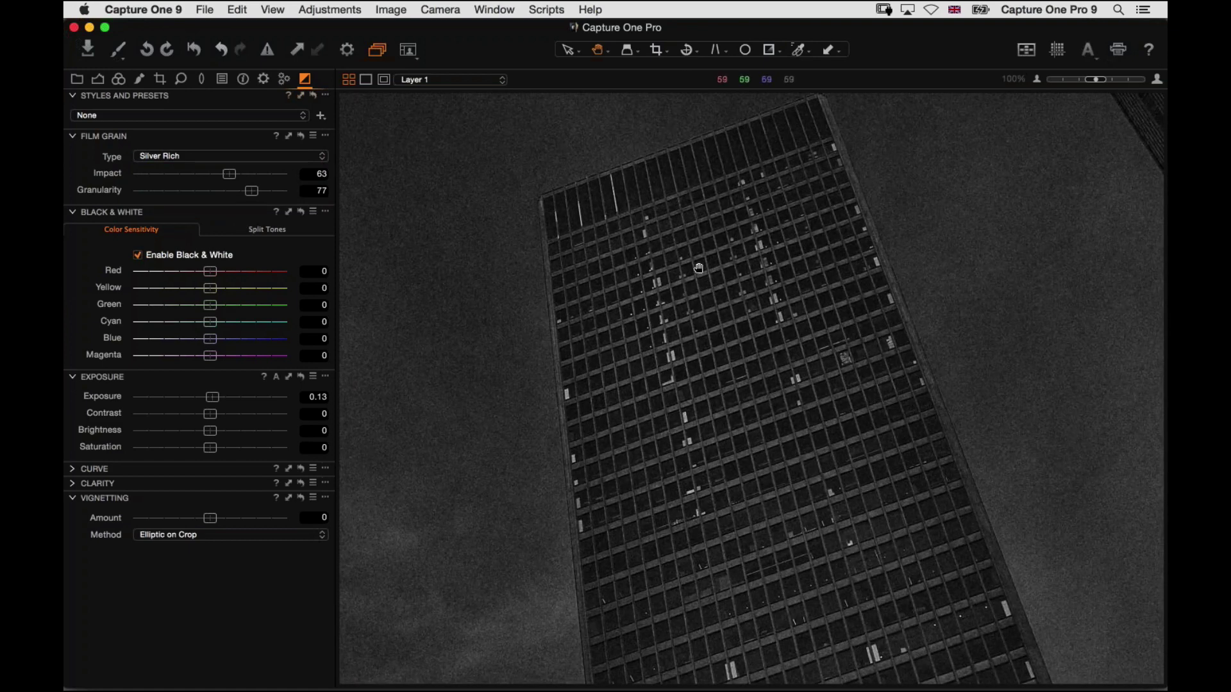
- Set the Film Grain type to Cubic Grain with Impact 52 and Granularity 70, and check the sky between the left and middle towers
left_click(206, 157)
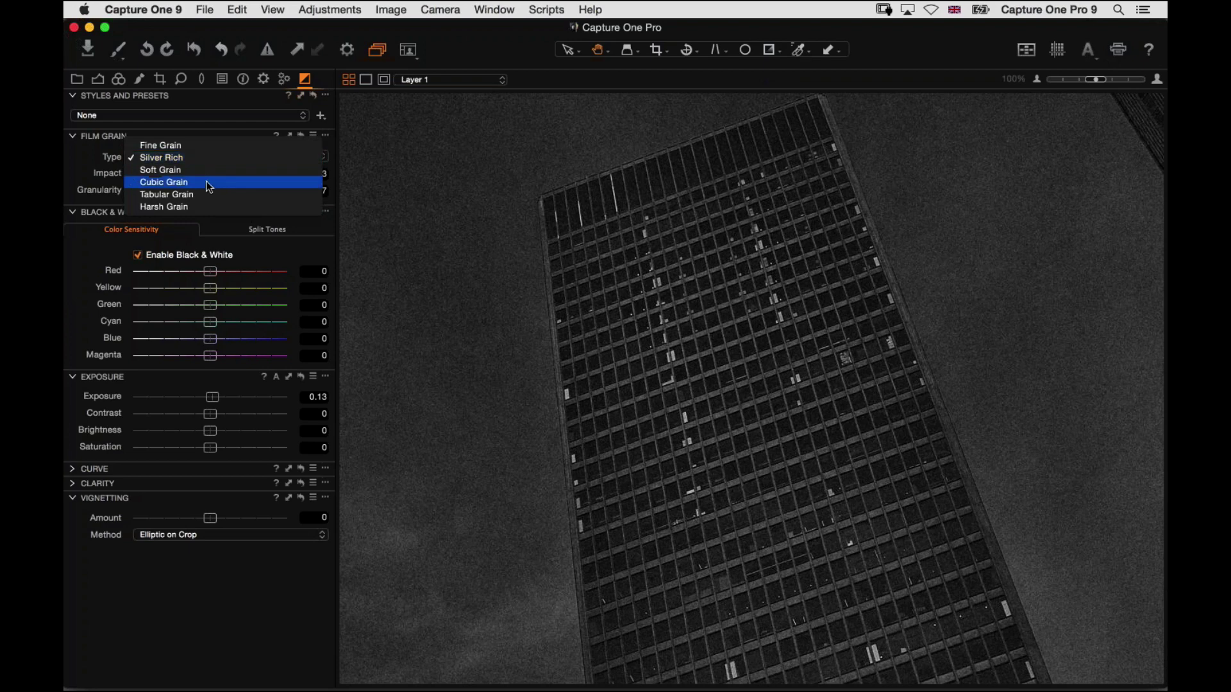
left_click(206, 182)
mouse_move(252, 191)
left_mouse_down()
mouse_move(212, 174)
mouse_move(232, 196)
left_mouse_up()
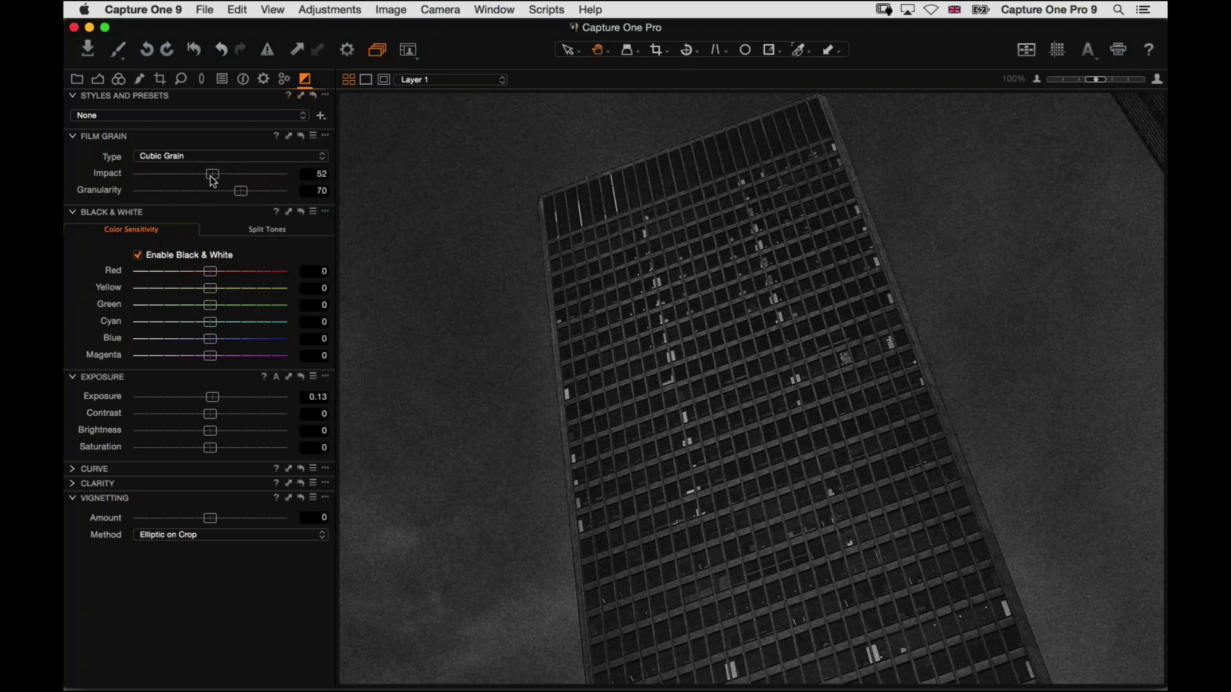
scroll(609, 276, "left", 10)
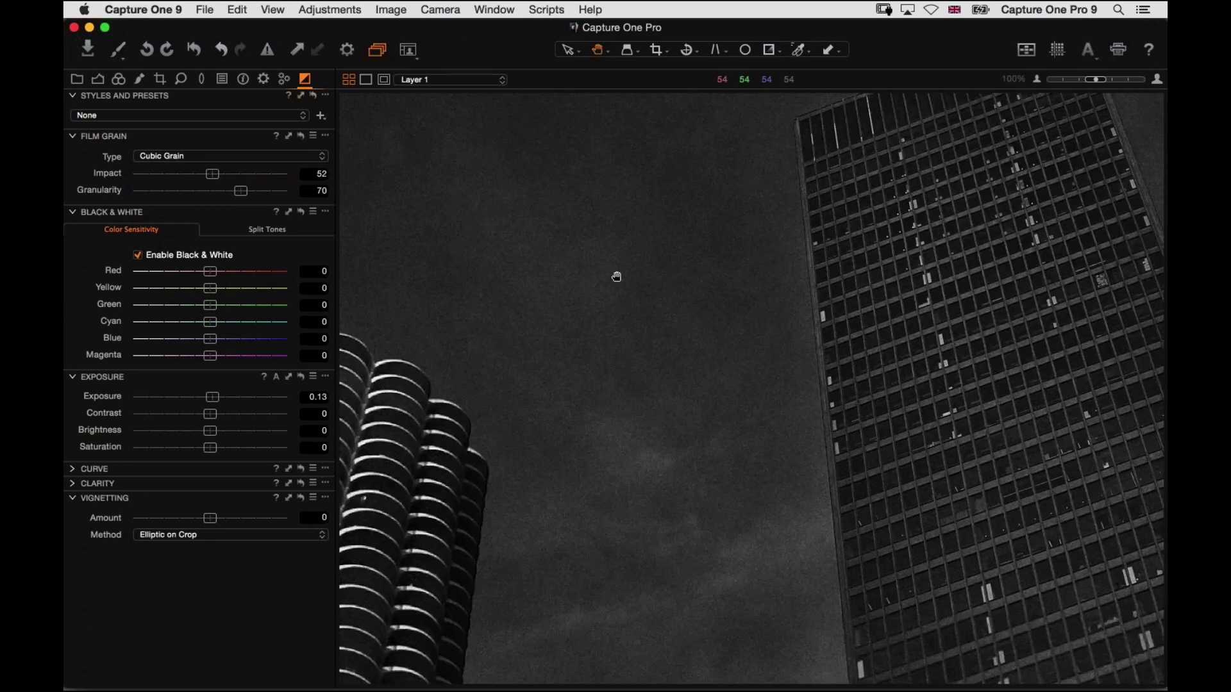
- Try the Tabular Grain and Harsh Grain film grain types on the sky between the towers
left_click(194, 156)
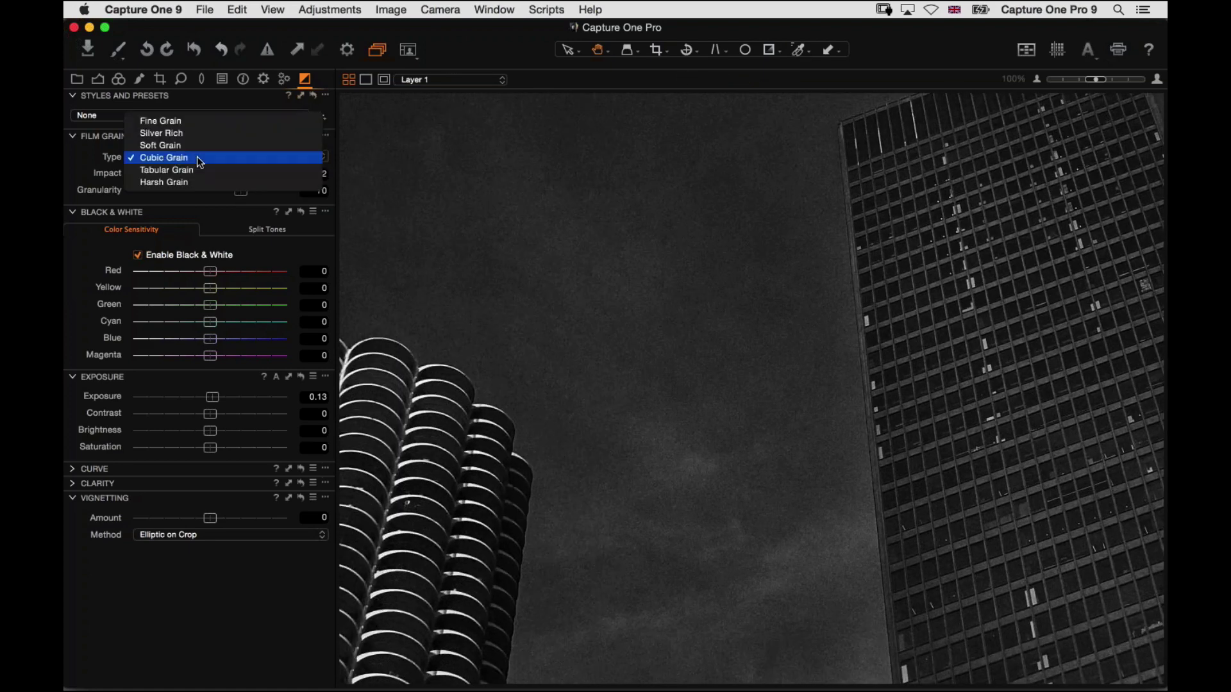
left_click(194, 171)
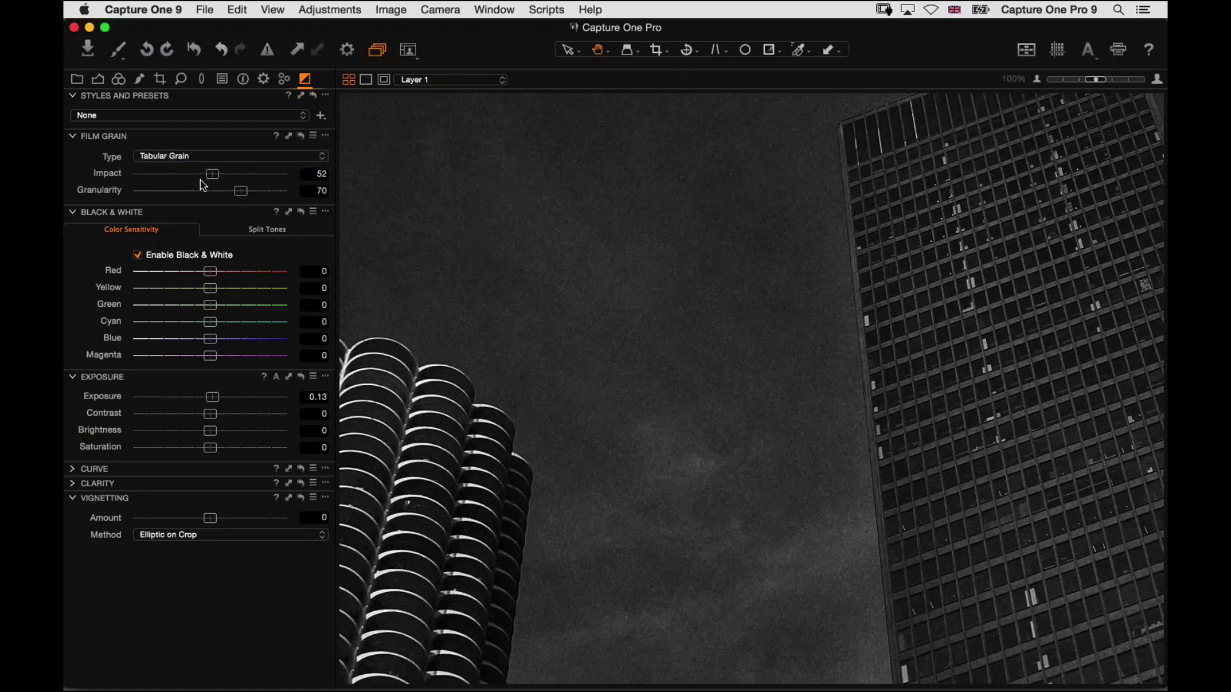
left_click(199, 158)
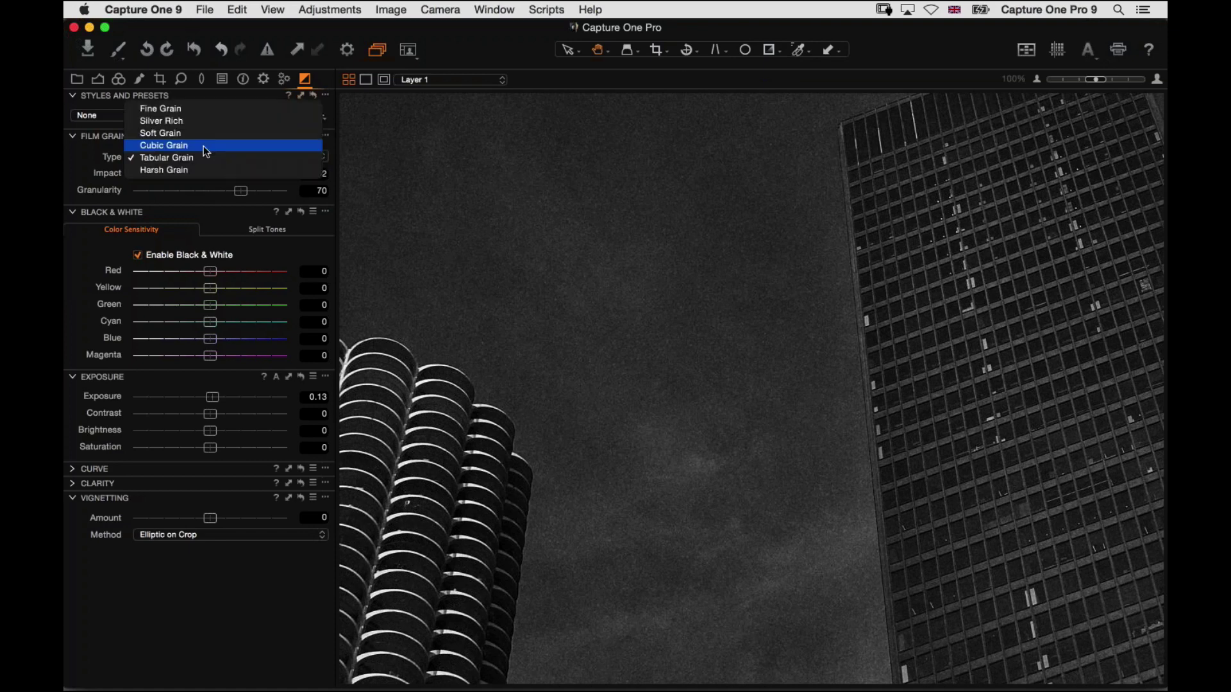
left_click(201, 172)
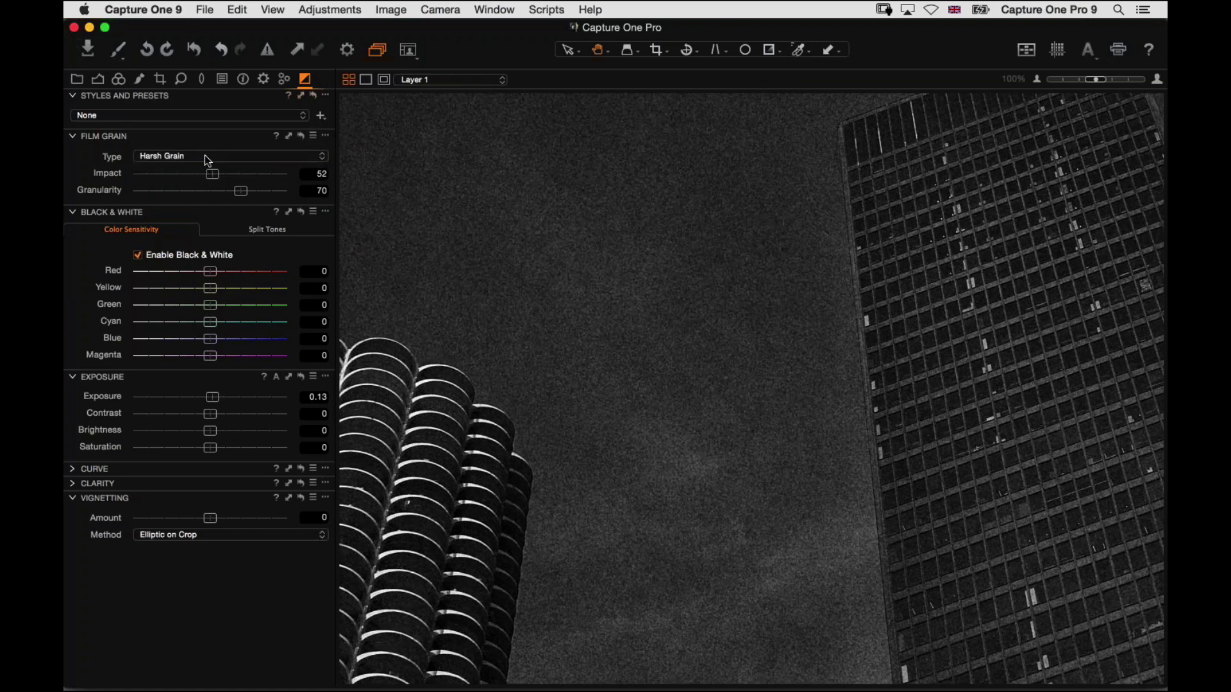
- Set the Film Grain type to Soft Grain with Impact 57, and check it around the left tower and on the whole image
left_click(204, 157)
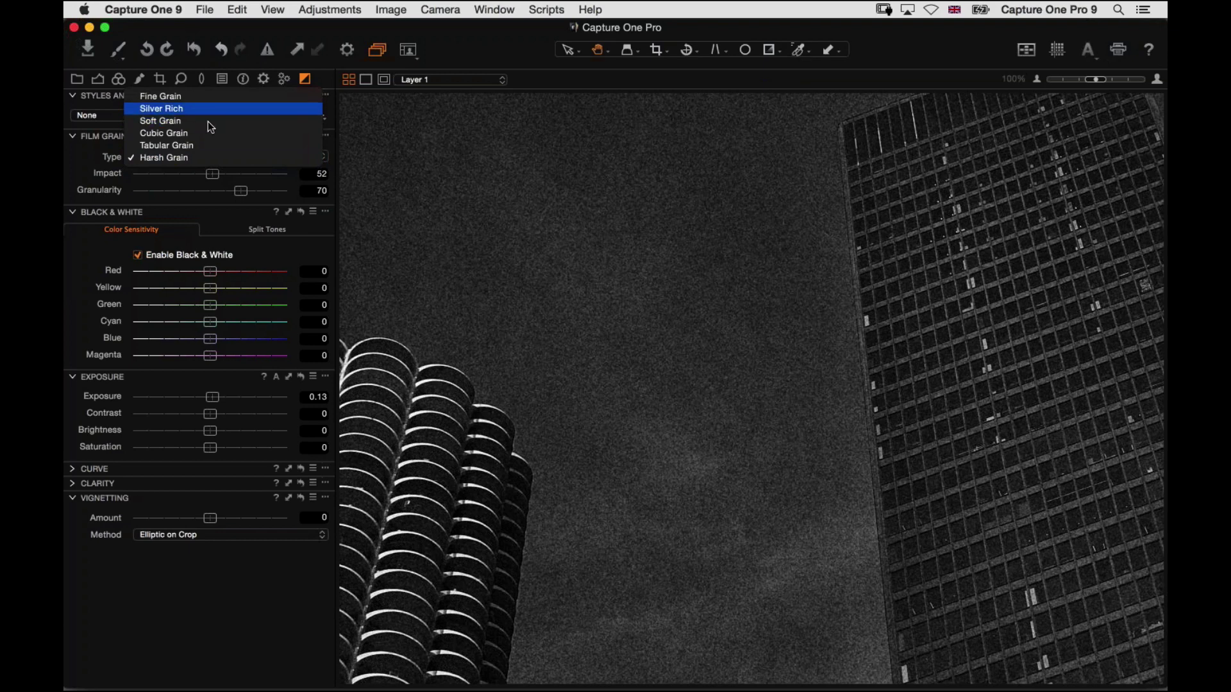
left_click(211, 121)
left_click_drag(212, 175, 220, 174)
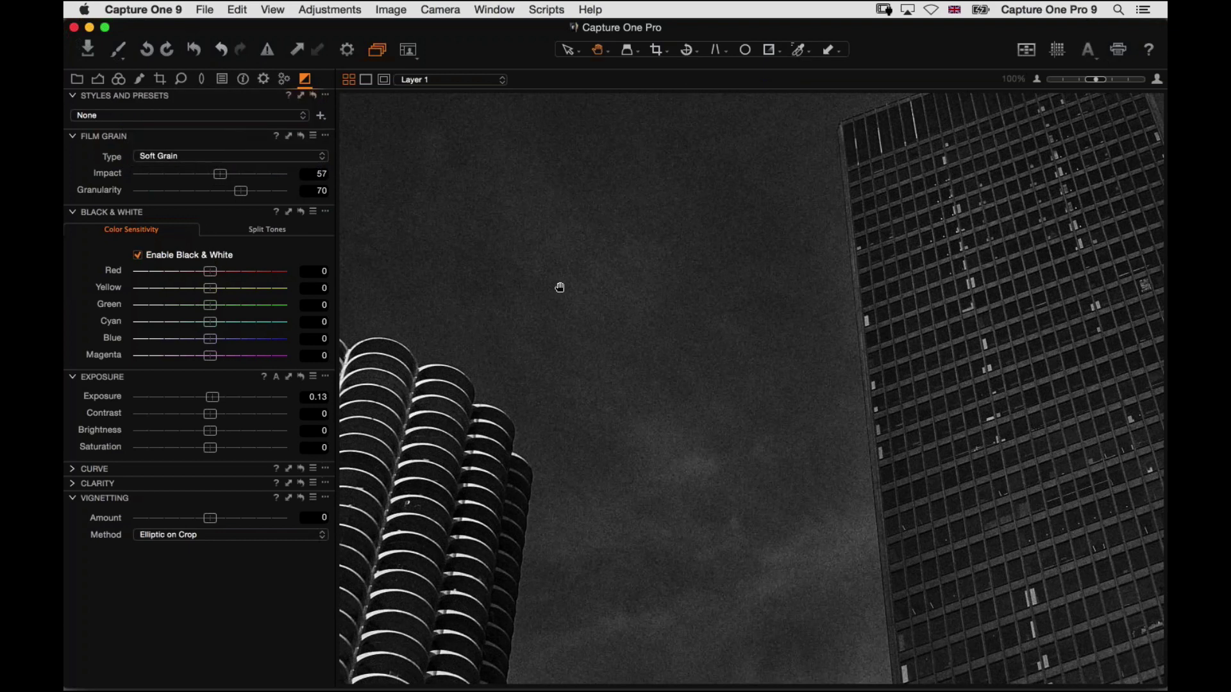
left_click_drag(586, 286, 695, 316)
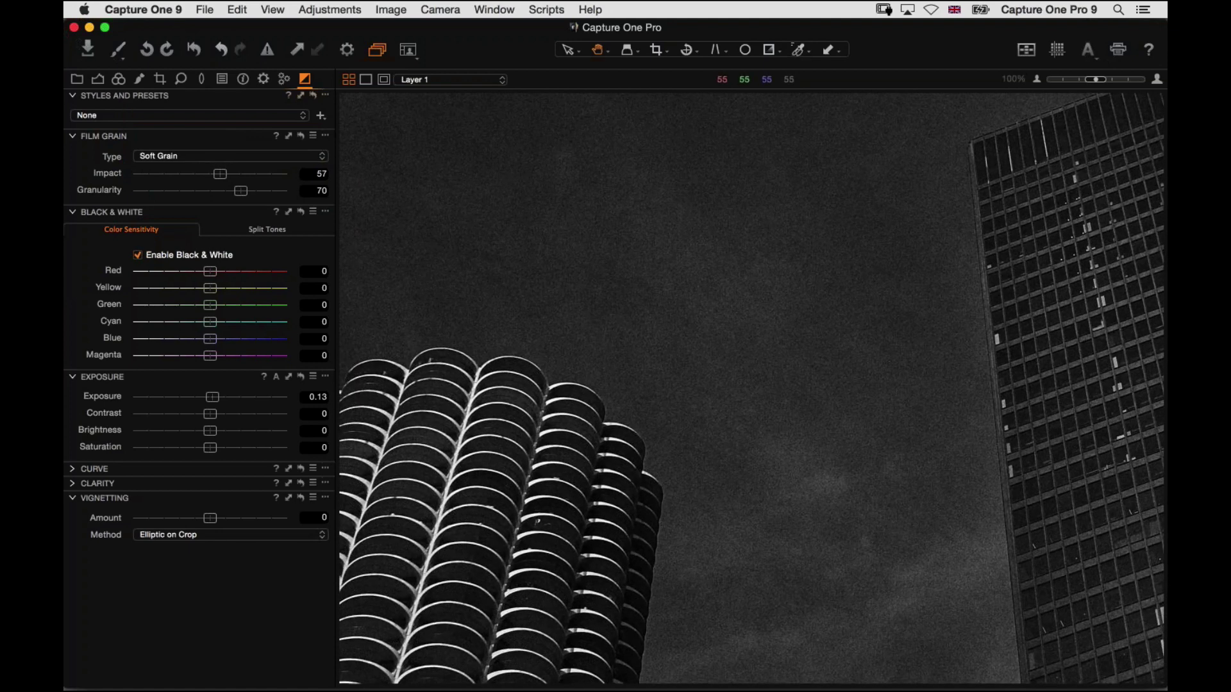
key("super+0")
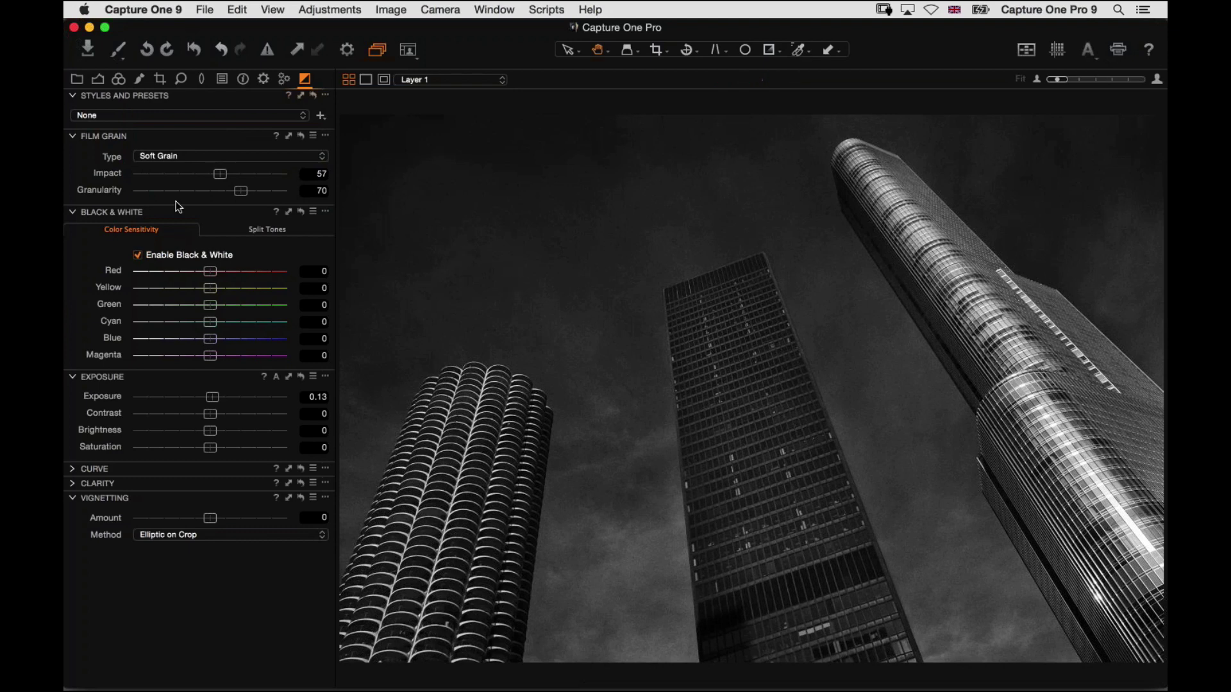
- Open the fourth variant of the black-and-white white-shirt portrait and view the face at 100% with the thumbnails hidden
key("super+b")
scroll(888, 594, "right", 10)
scroll(918, 601, "right", 5)
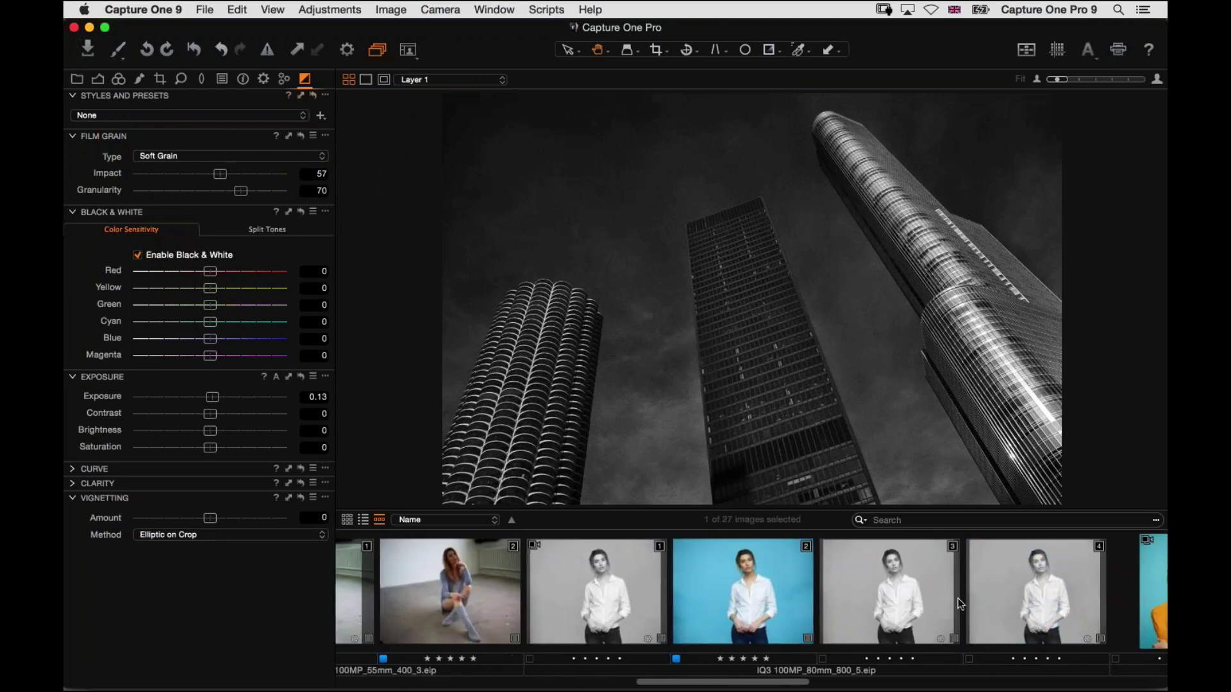
left_click(902, 599)
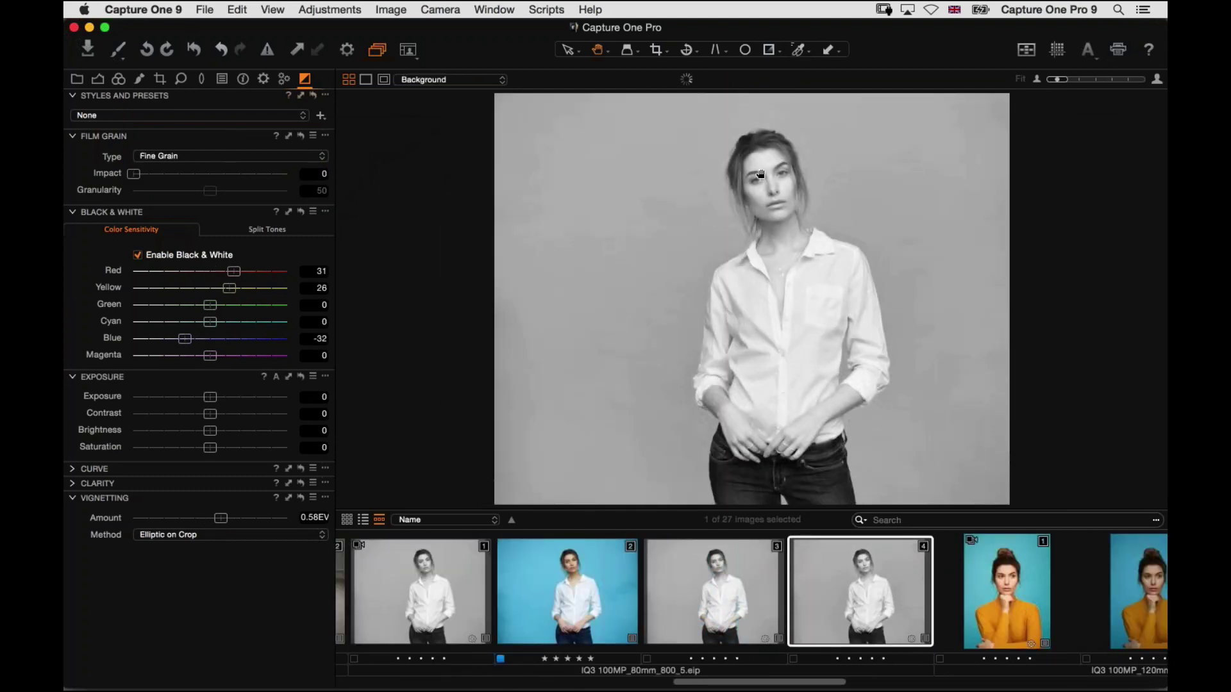
left_click(785, 196)
key("super+b")
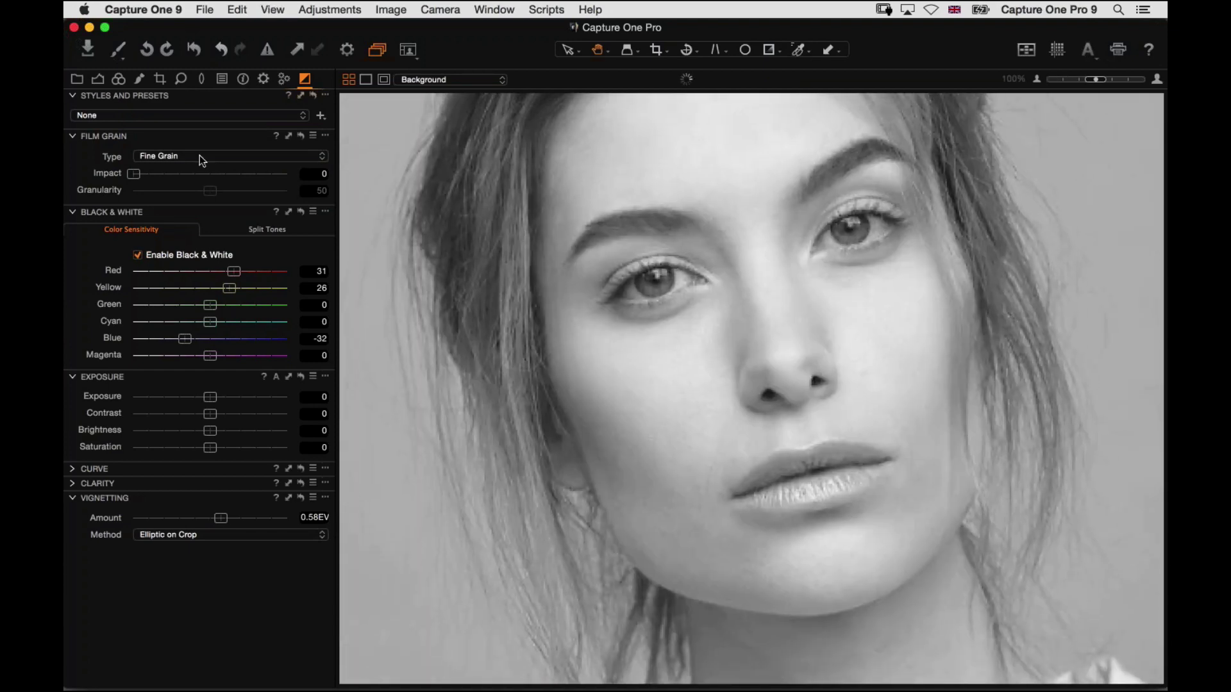
- Add Silver Rich film grain to the portrait with Impact 37 and Granularity 56
left_click(199, 156)
left_click(217, 186)
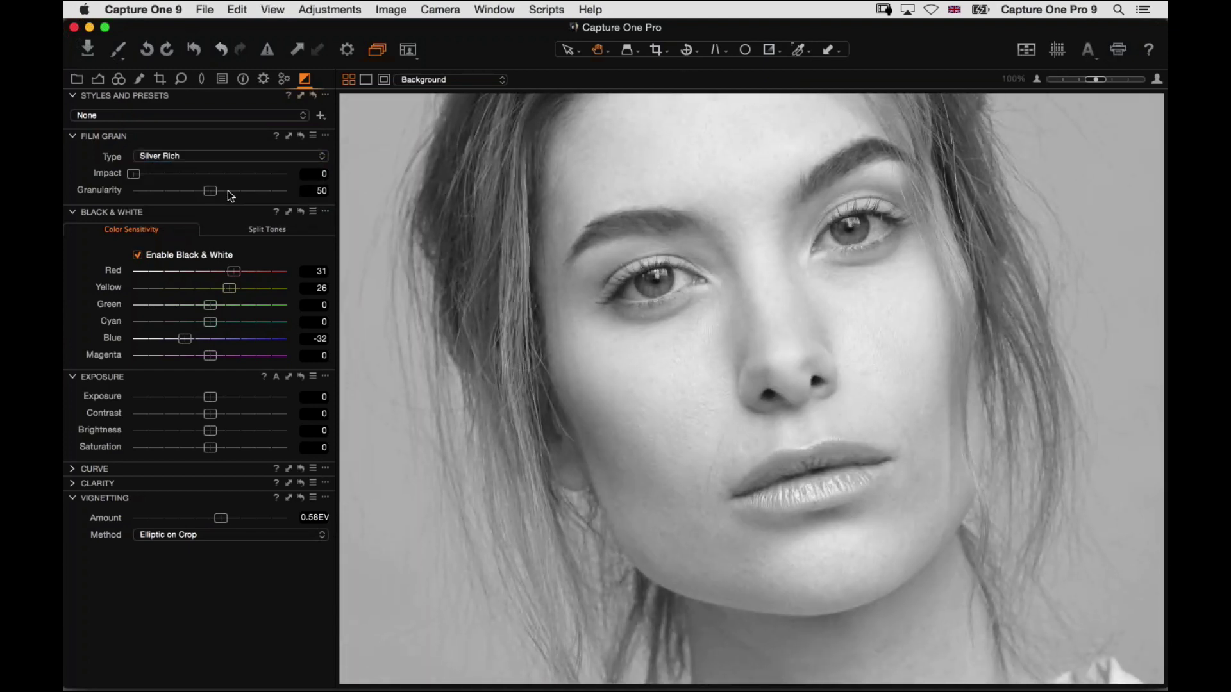
left_click_drag(134, 174, 195, 174)
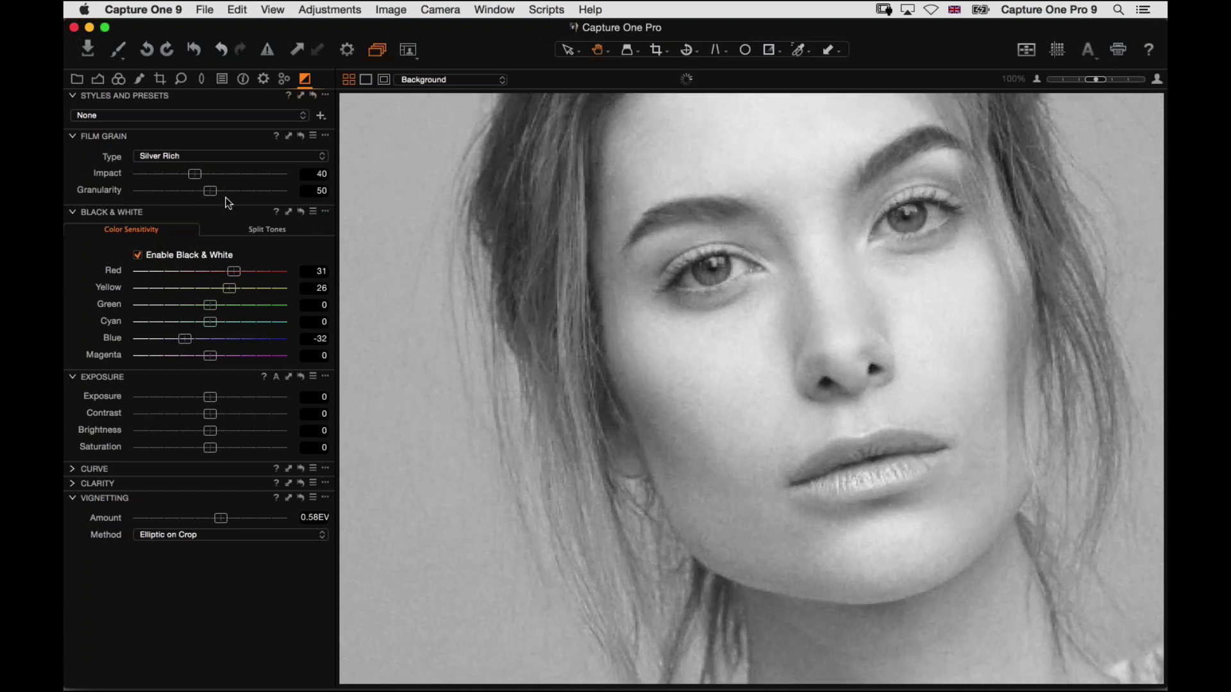
left_click_drag(210, 190, 243, 191)
left_click(190, 174)
left_click(225, 191)
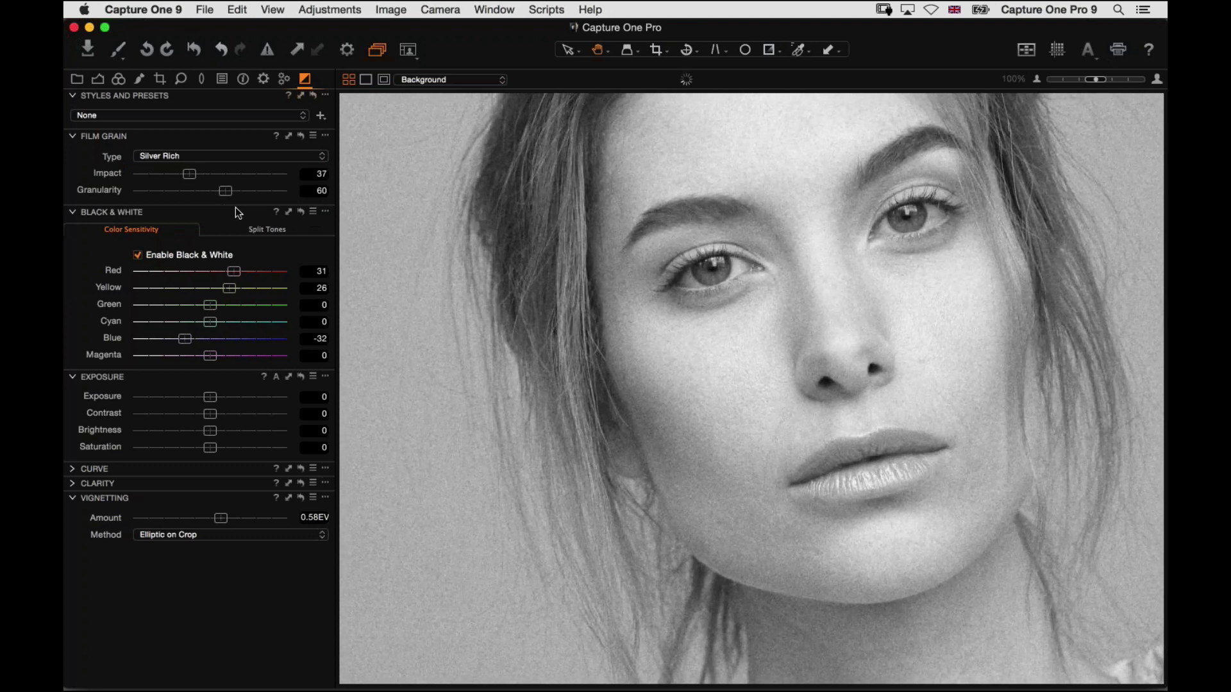
left_click(220, 191)
- Preview the built-in Film Grain presets, such as Destinct, on the portrait without applying one, and check the grain on the face
left_click(313, 135)
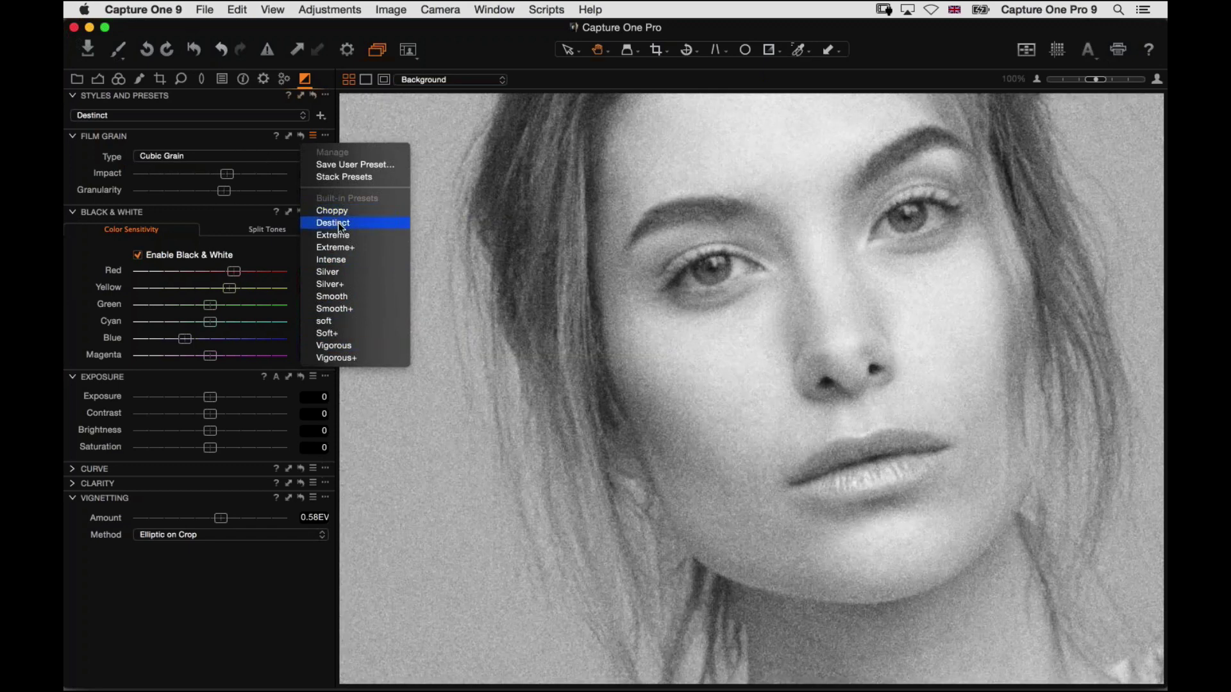
left_click(248, 145)
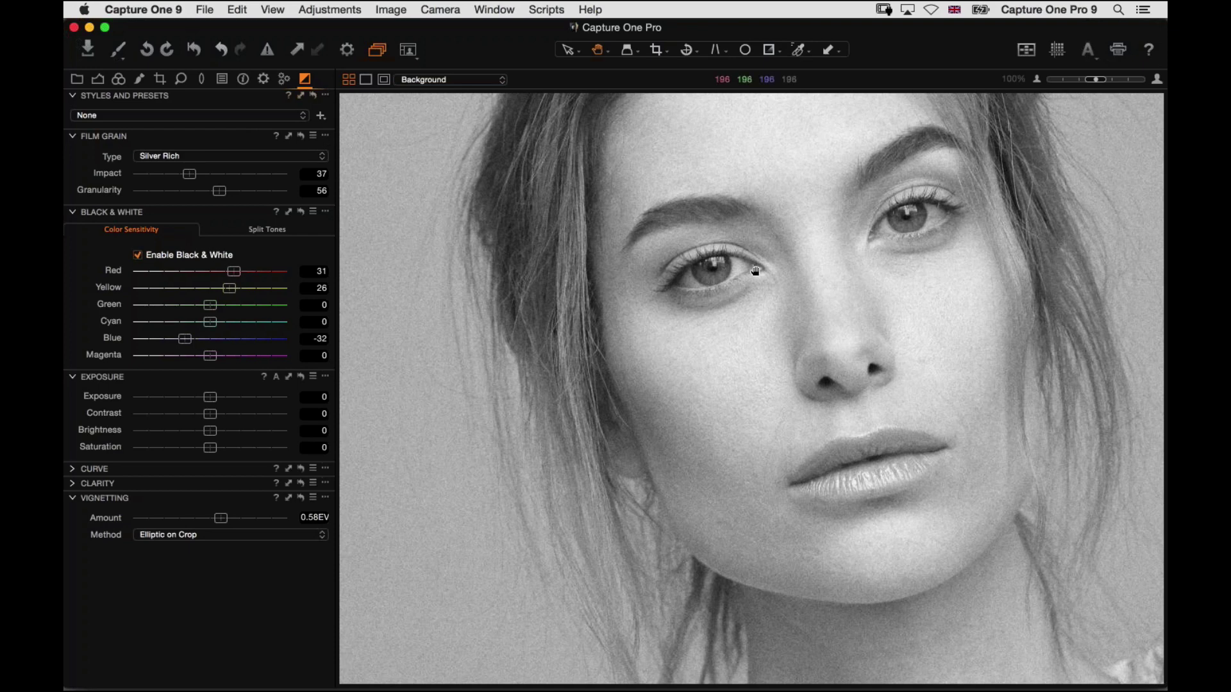
left_click_drag(731, 302, 663, 440)
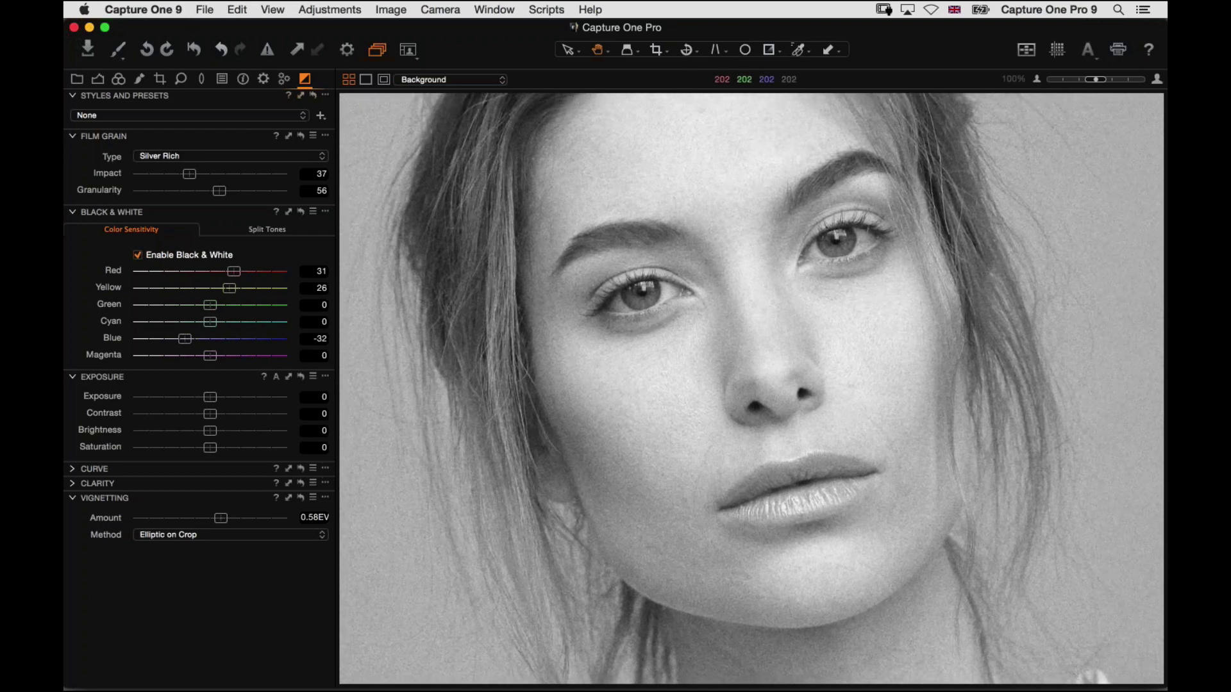
- Add a local adjustment layer named "Sel Darken" with Exposure set to -1.05
left_click(139, 78)
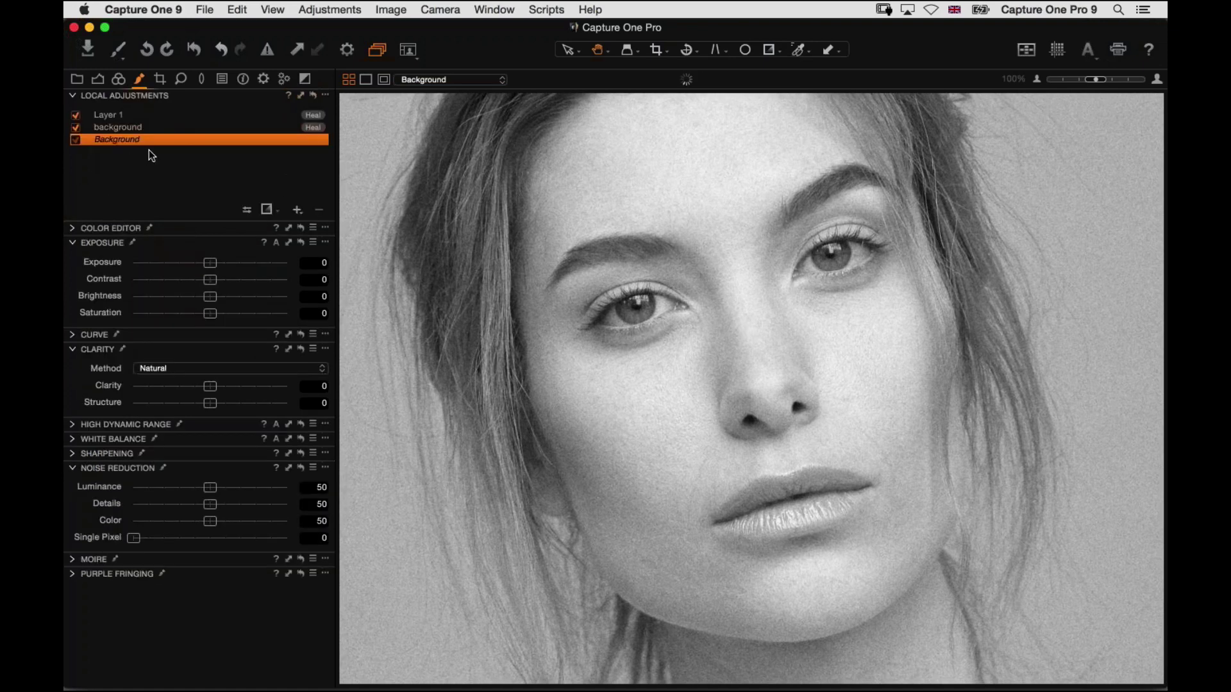
left_click(302, 218)
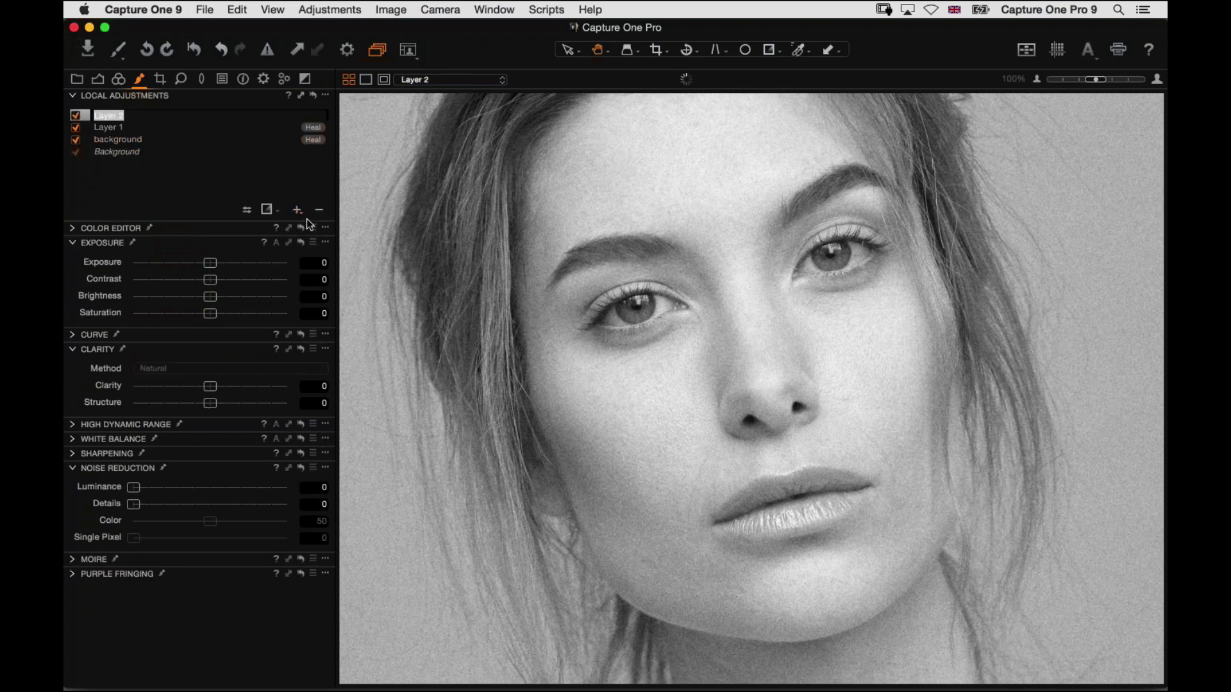
type("Sel Darken")
key("Return")
left_click_drag(202, 265, 189, 263)
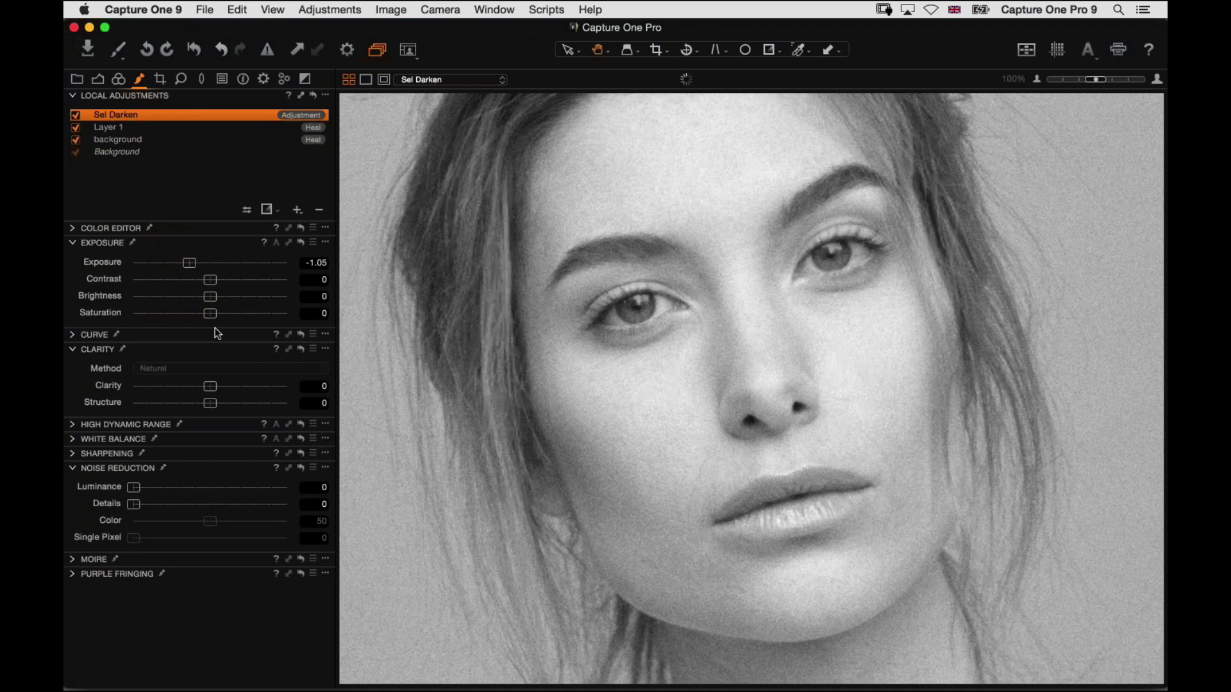
- Brush the Sel Darken adjustment over the shadowed cheek, jawline and chin with a smaller, soft brush
left_click(266, 210)
left_click(308, 215)
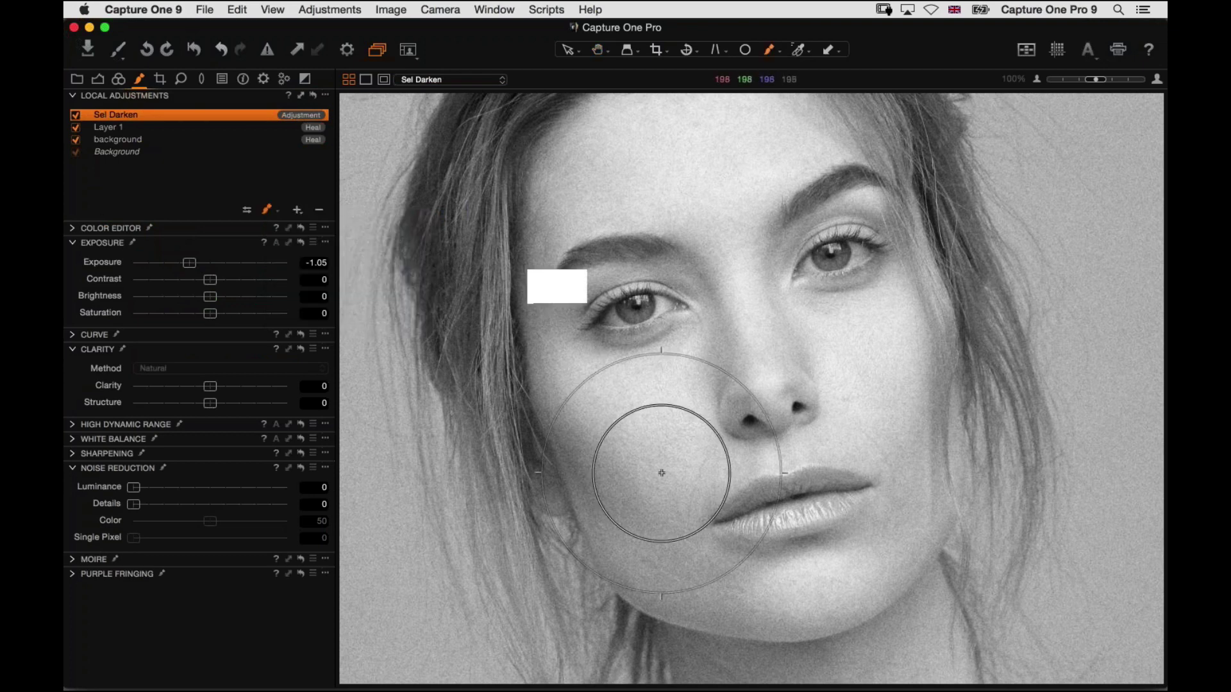
right_click(604, 378)
left_click_drag(591, 377, 583, 376)
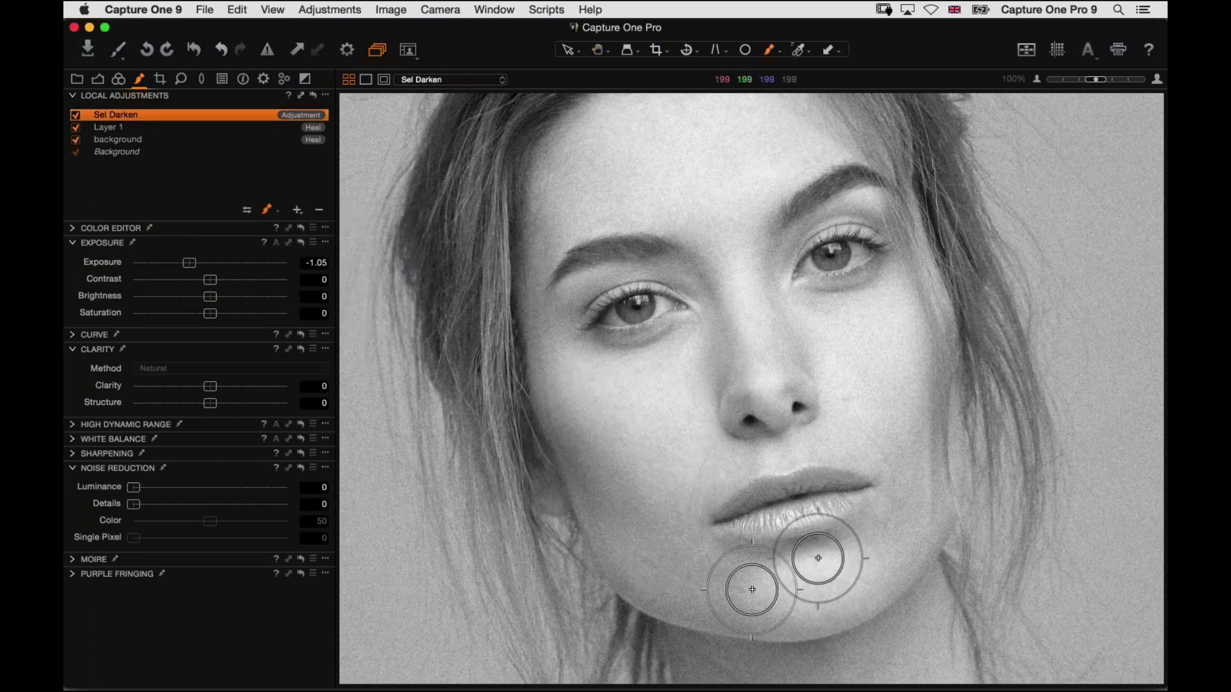
right_click(603, 475)
mouse_move(604, 511)
left_mouse_down()
mouse_move(710, 588)
mouse_move(725, 587)
mouse_move(673, 563)
mouse_move(727, 586)
mouse_move(834, 565)
mouse_move(780, 593)
mouse_move(789, 587)
mouse_move(703, 563)
mouse_move(778, 581)
left_mouse_up()
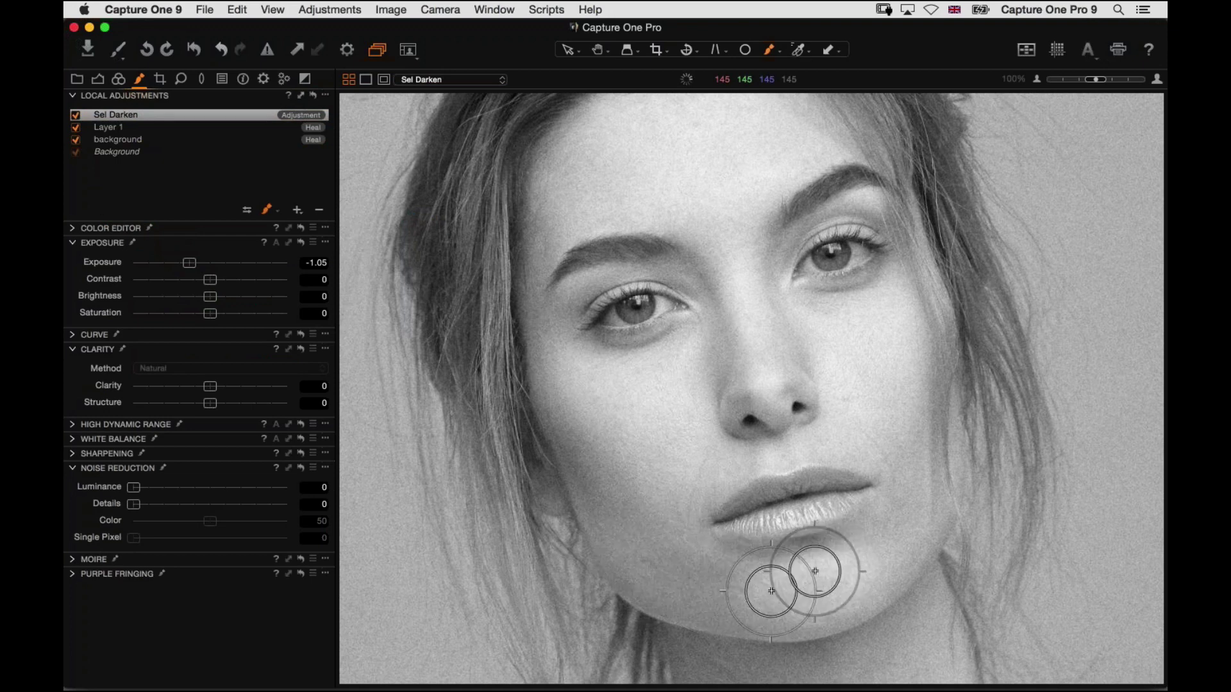
mouse_move(551, 668)
left_mouse_down()
mouse_move(763, 592)
mouse_move(601, 479)
mouse_move(636, 567)
mouse_move(864, 559)
mouse_move(917, 478)
mouse_move(676, 531)
mouse_move(662, 460)
mouse_move(691, 466)
mouse_move(614, 473)
mouse_move(529, 452)
mouse_move(564, 571)
left_mouse_up()
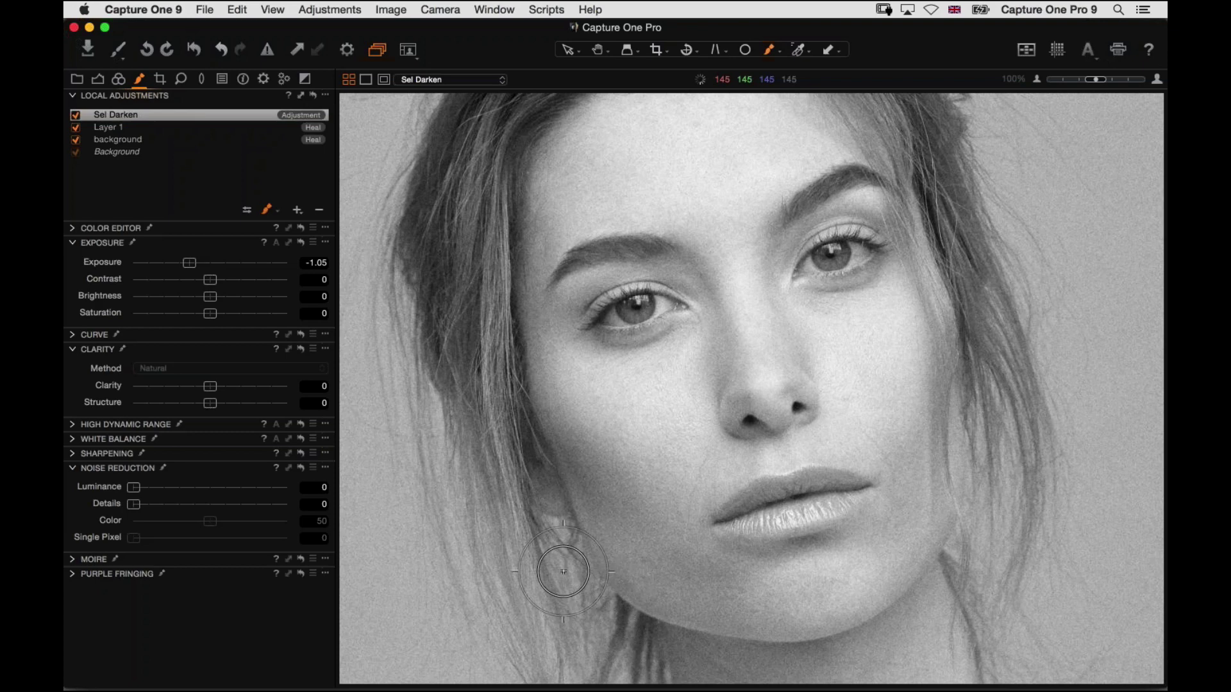
- Add a local adjustment layer named "Sel Lighten" with Exposure 0.86, and brush it softly over the forehead
left_click(298, 211)
type("Sel Lighten")
key("Return")
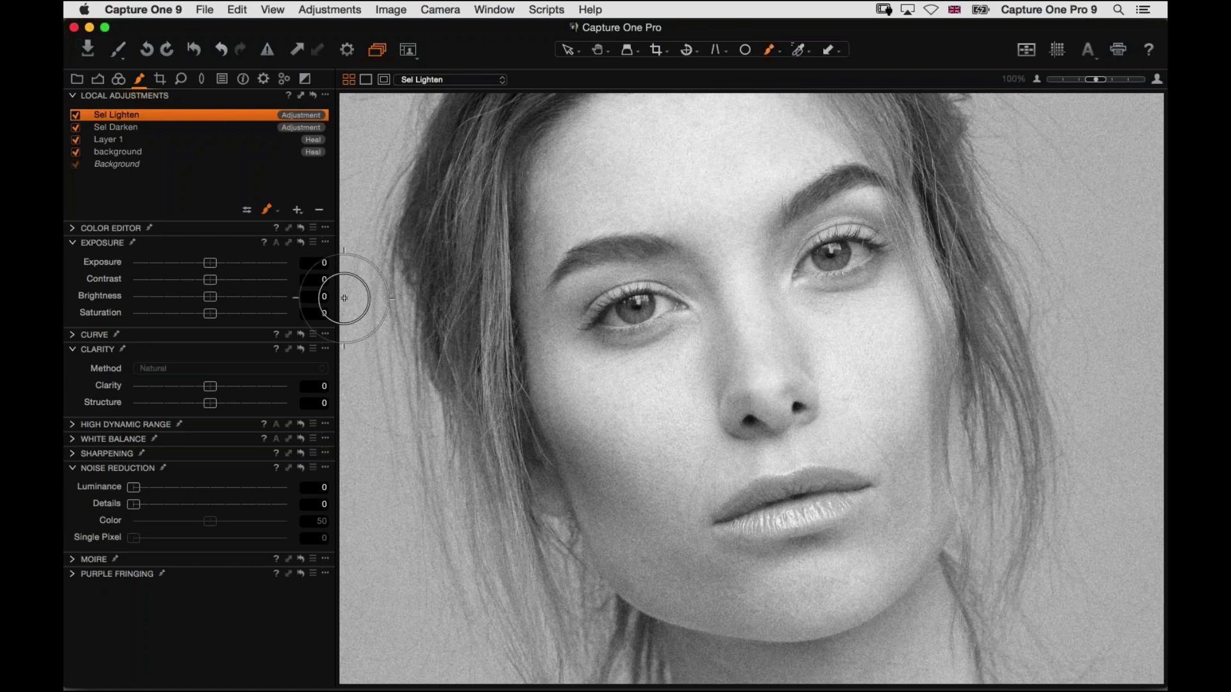
left_click_drag(220, 269, 235, 269)
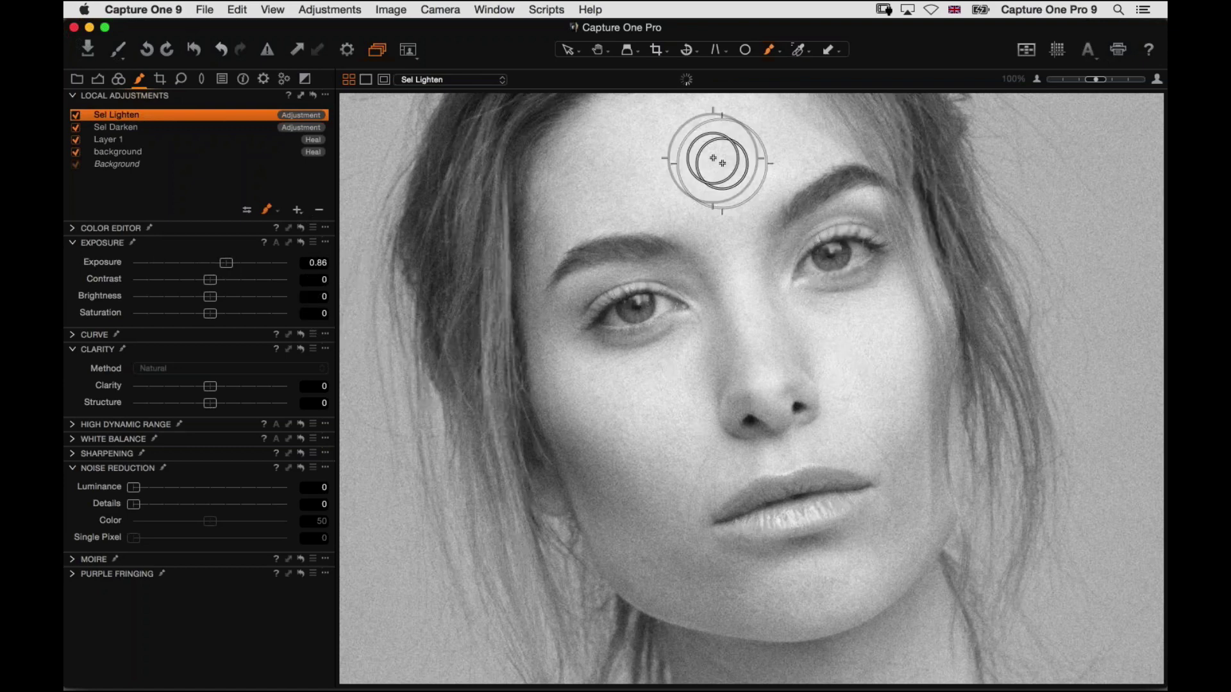
scroll(738, 218, "up", 3)
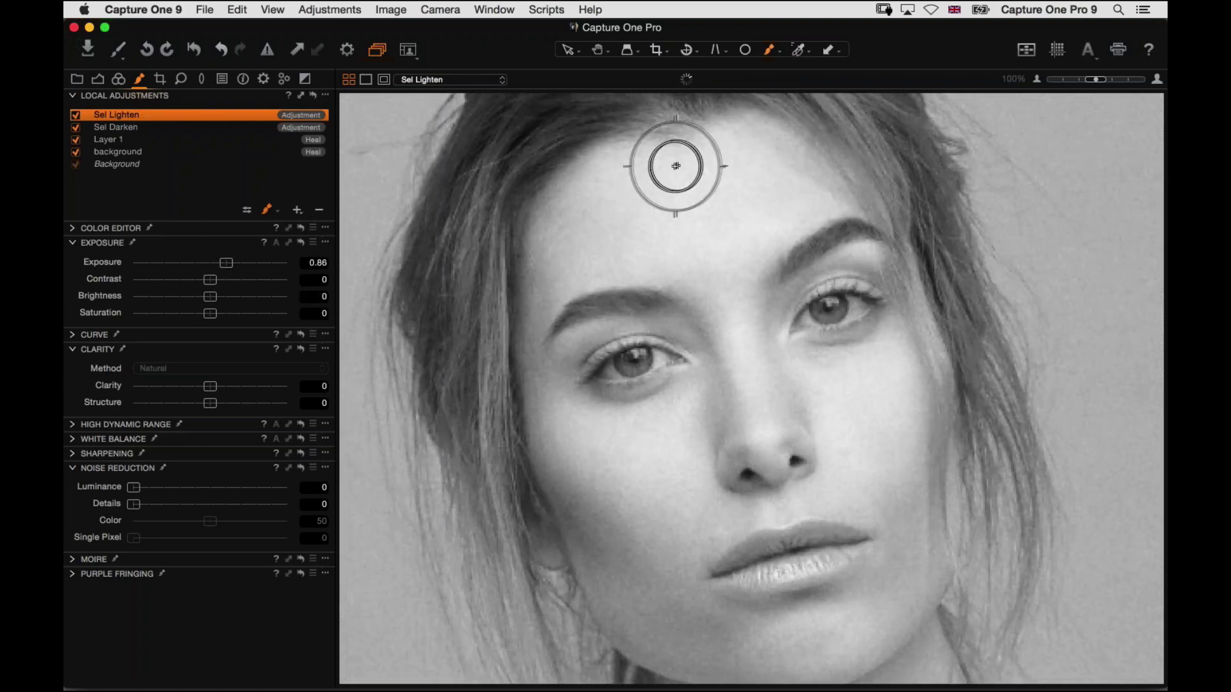
right_click(670, 177)
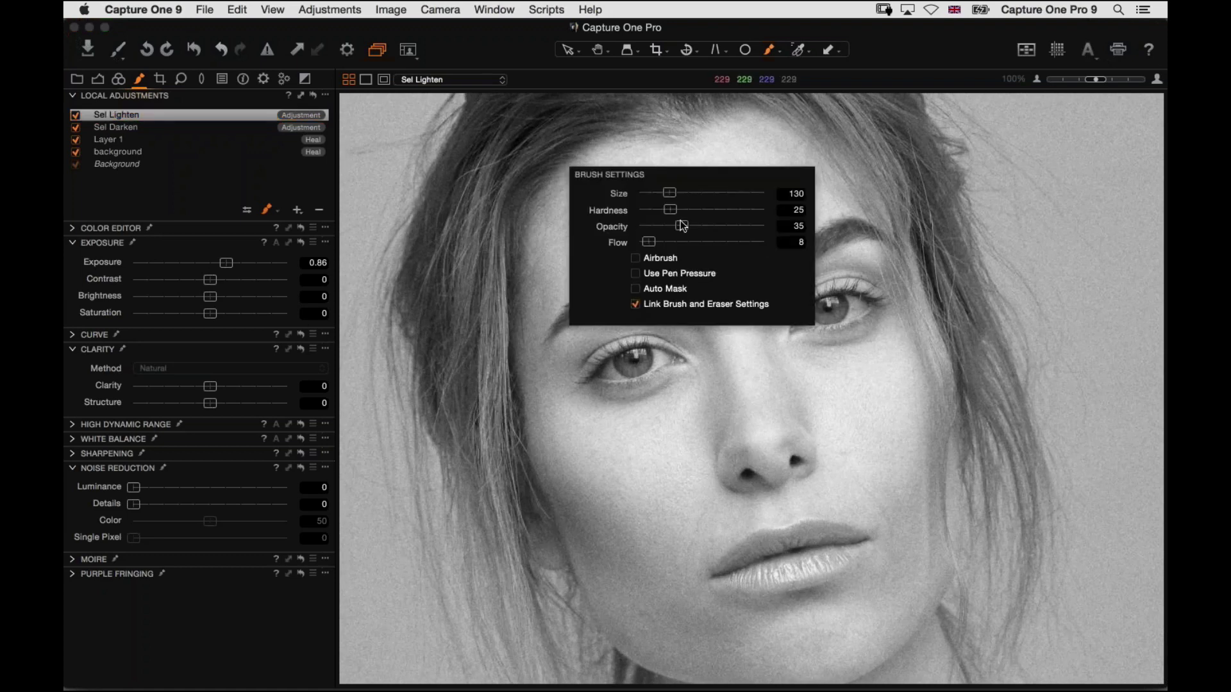
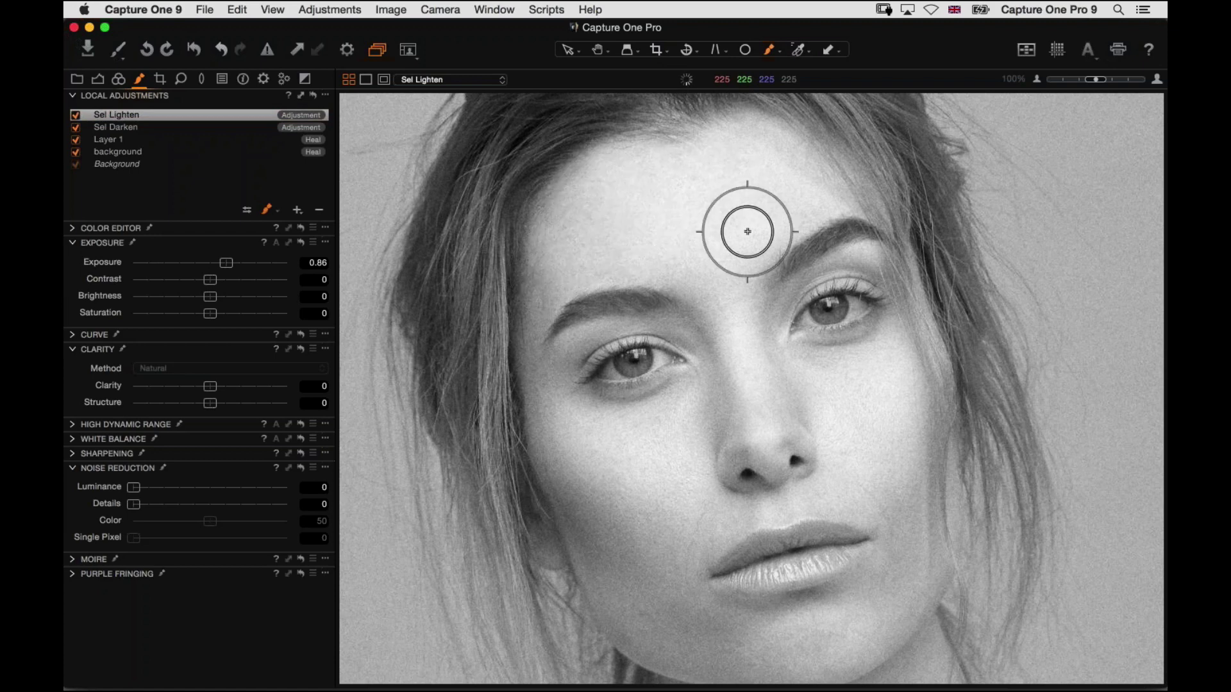
- Compare the portrait with and without the Sel Lighten and Sel Darken layers at a reduced zoom
key("super+minus")
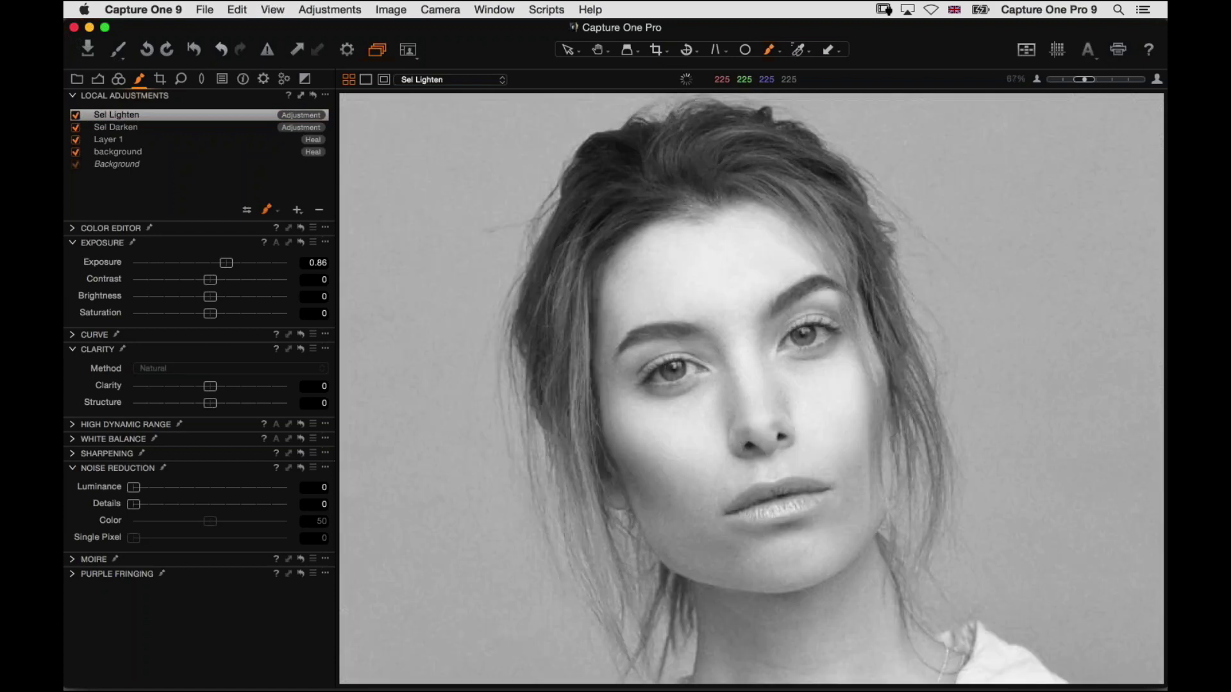
left_click(75, 115)
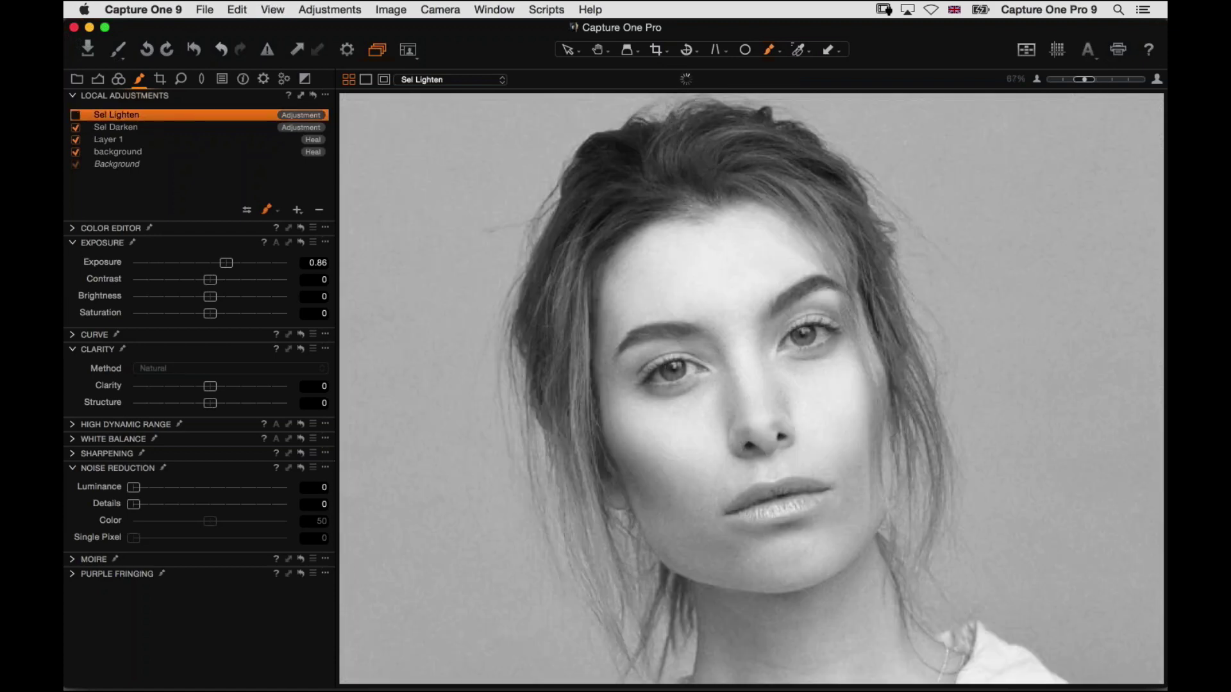
left_click(75, 116)
left_click(76, 128)
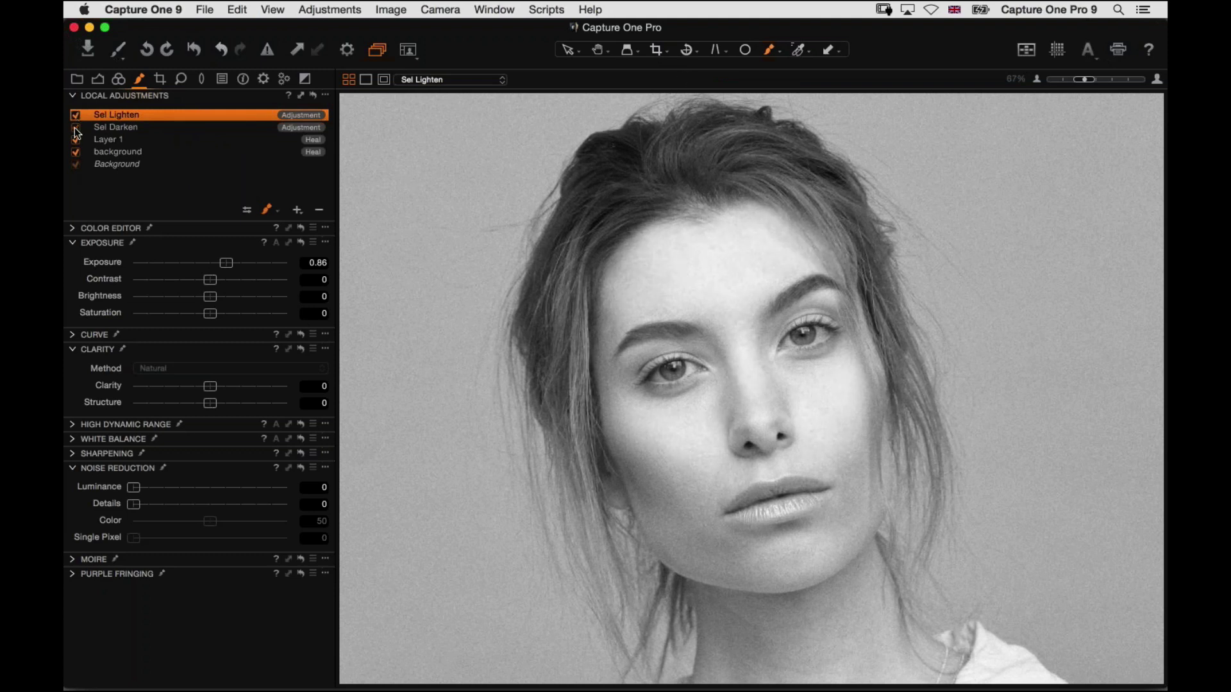
left_click(76, 128)
- Check the effect of the Sel Darken layer and set its Exposure to -0.44
double_click(116, 128)
left_click(76, 129)
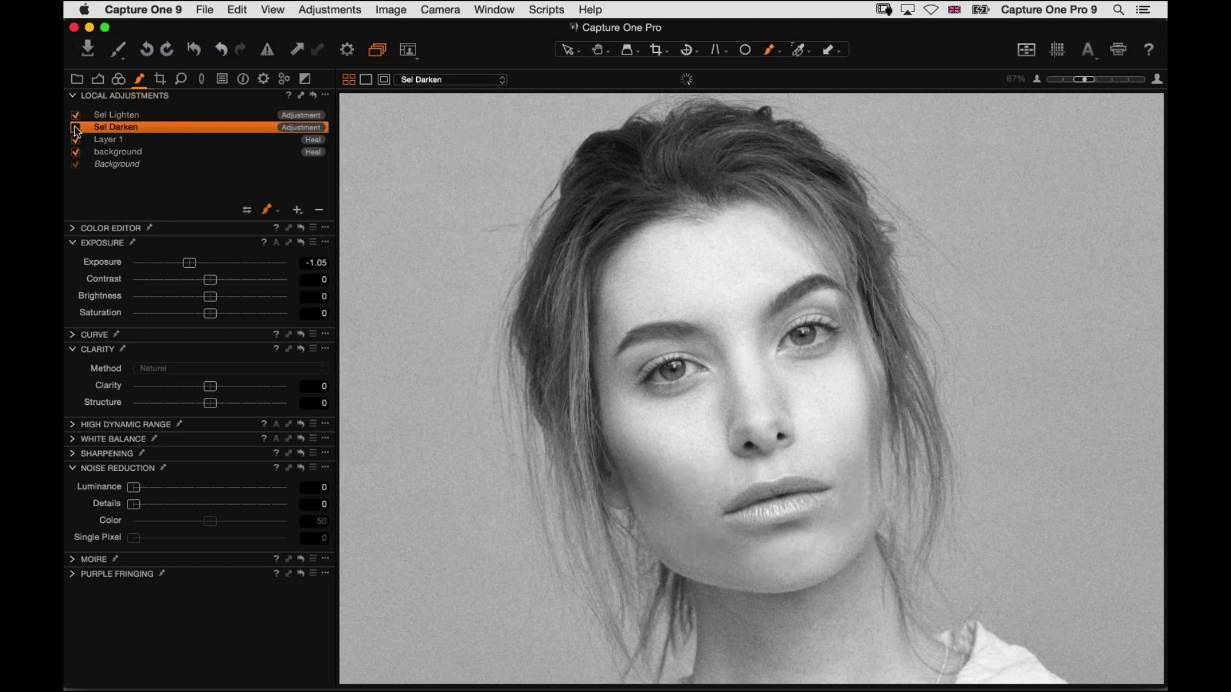
left_click(75, 128)
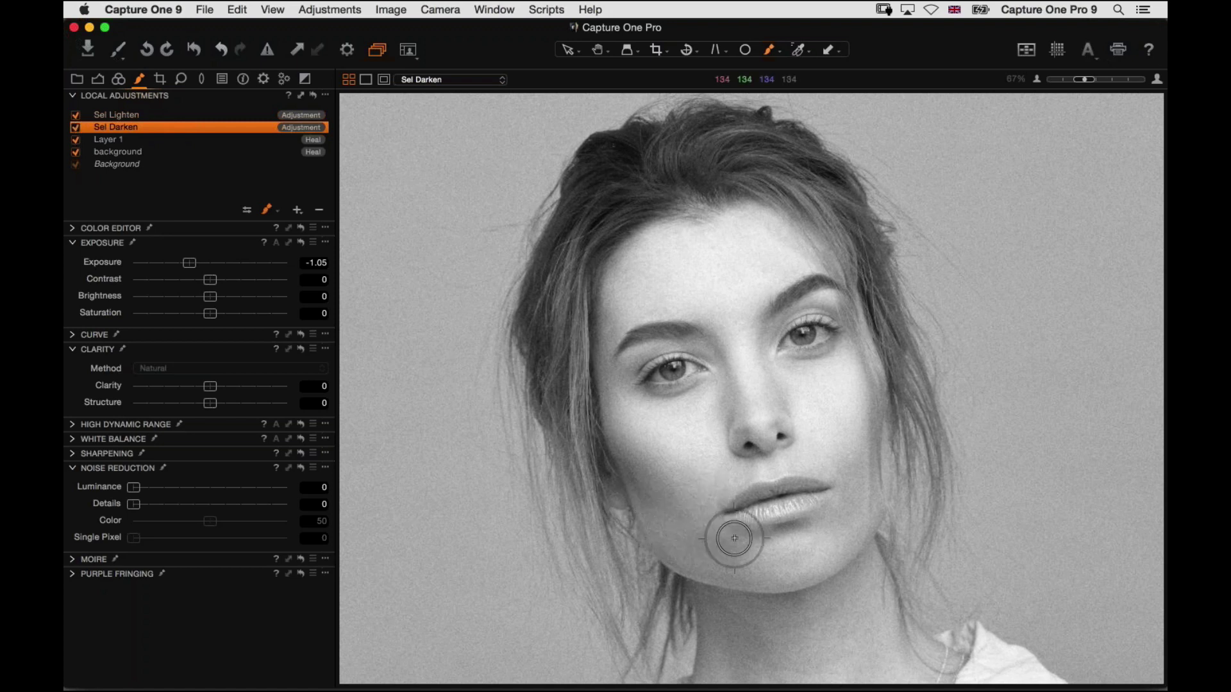
left_click_drag(195, 263, 200, 261)
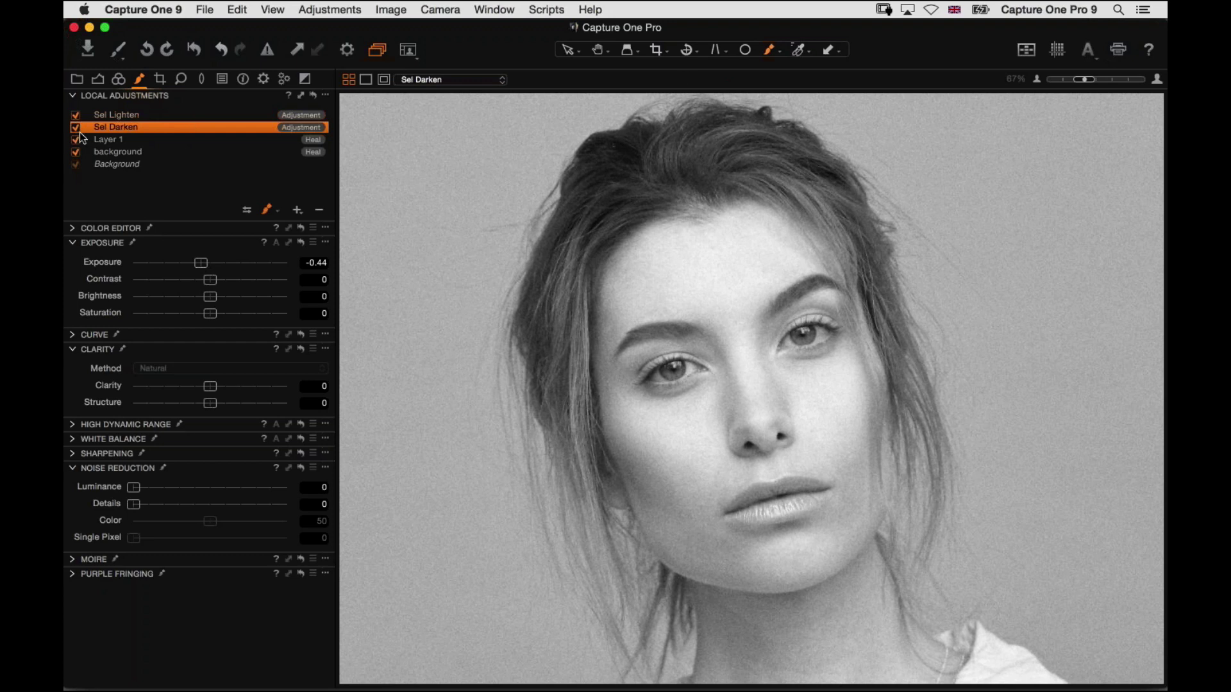
- Compare the portrait with all local adjustments temporarily reset and restored, and check the whole image
left_click(314, 95)
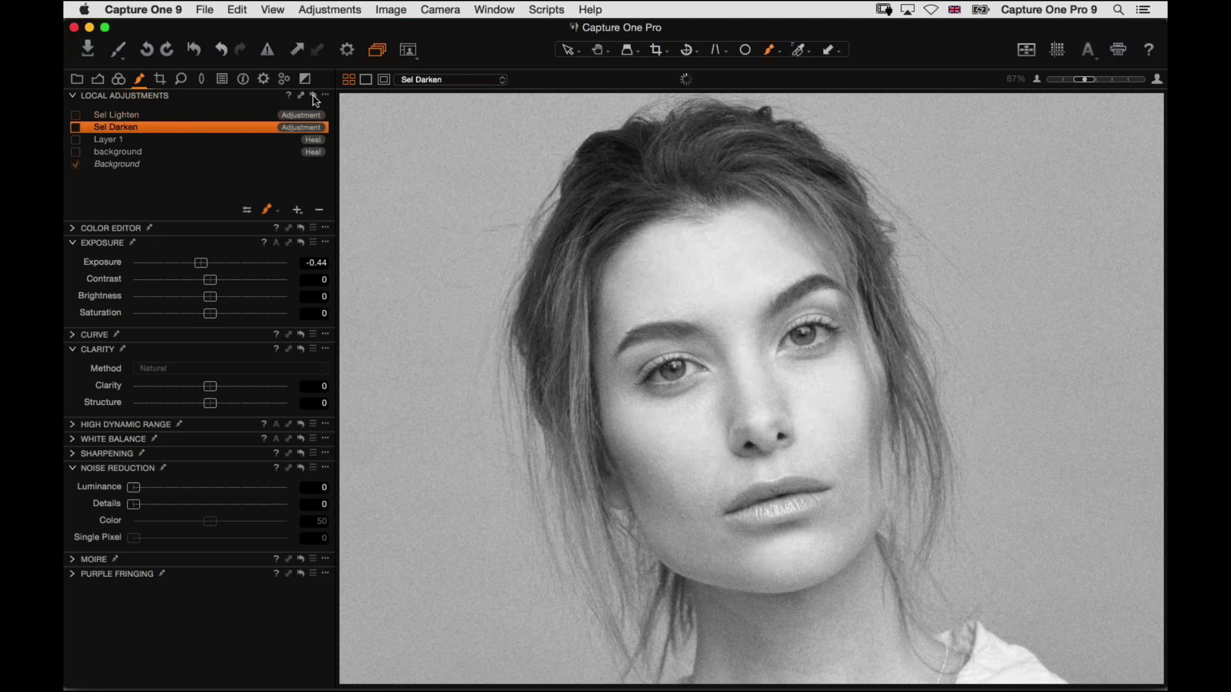
key("super+z")
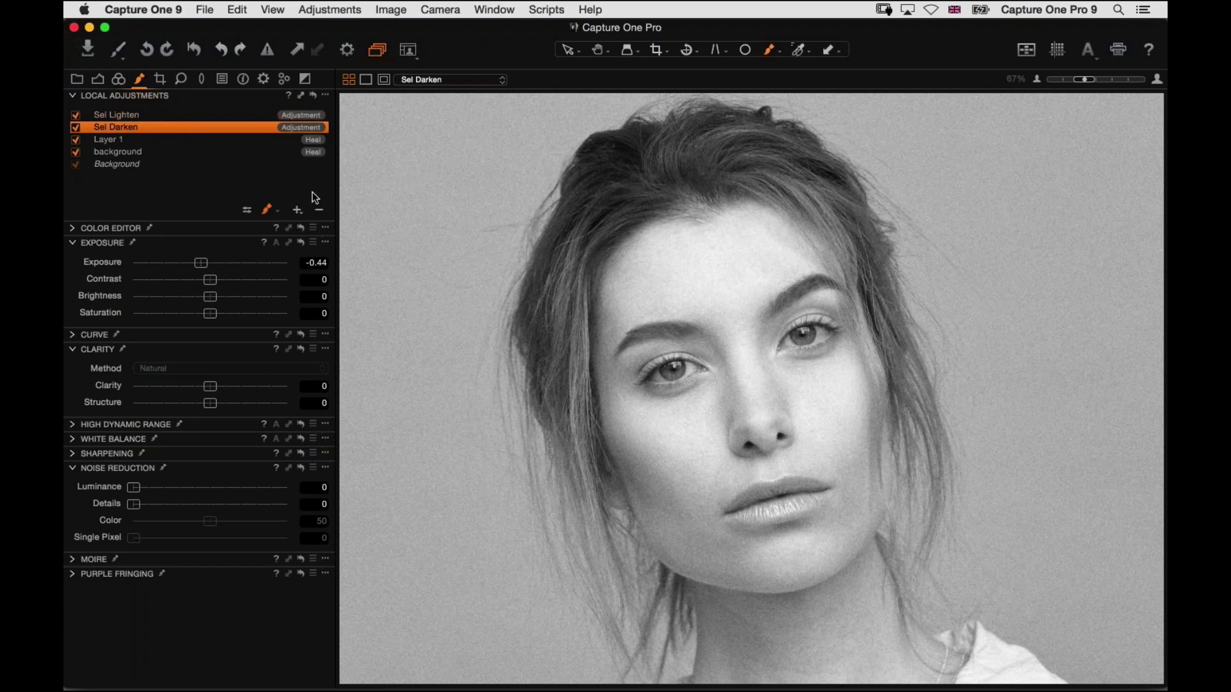
key("super+0")
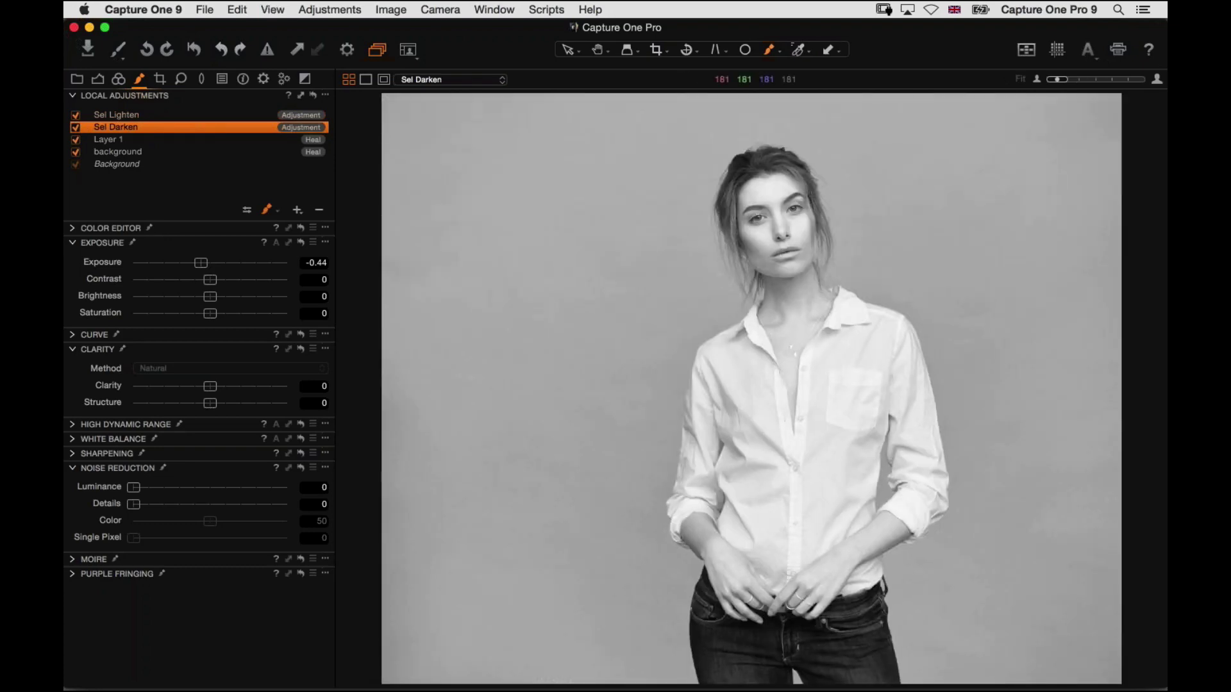
- Select the second variant of JW_B1814.CR2, the colour street photo of the girl in the patterned dress
key("super+b")
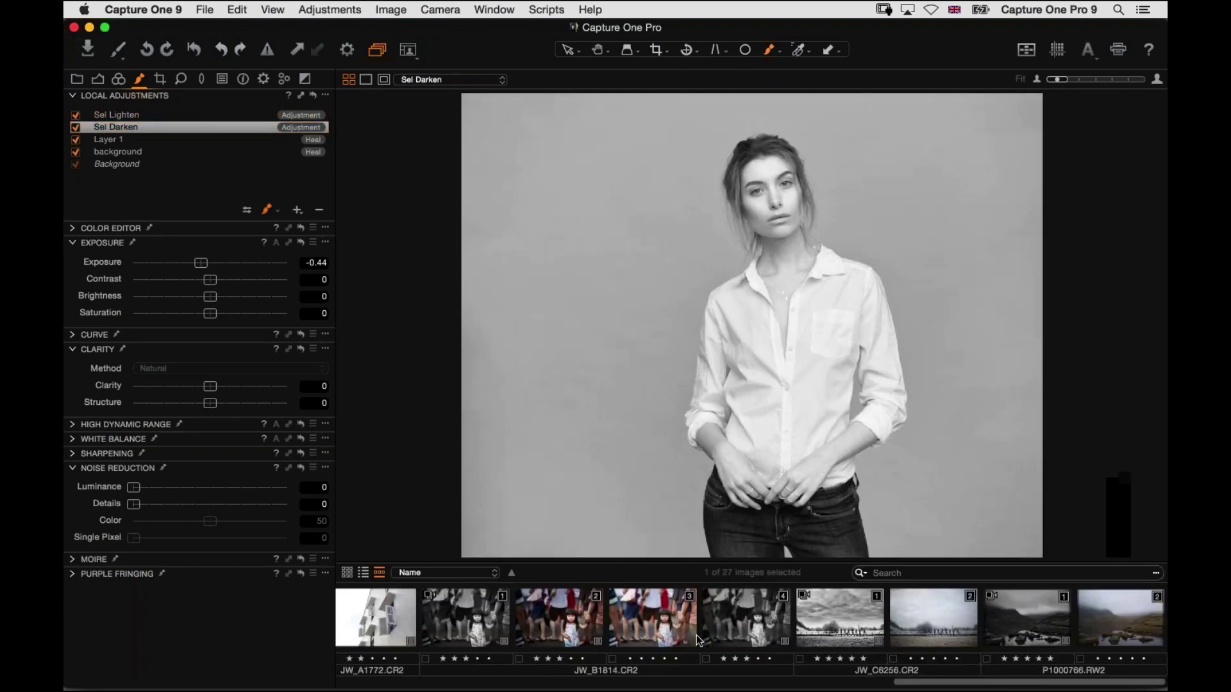
left_click(665, 634)
left_click(743, 641)
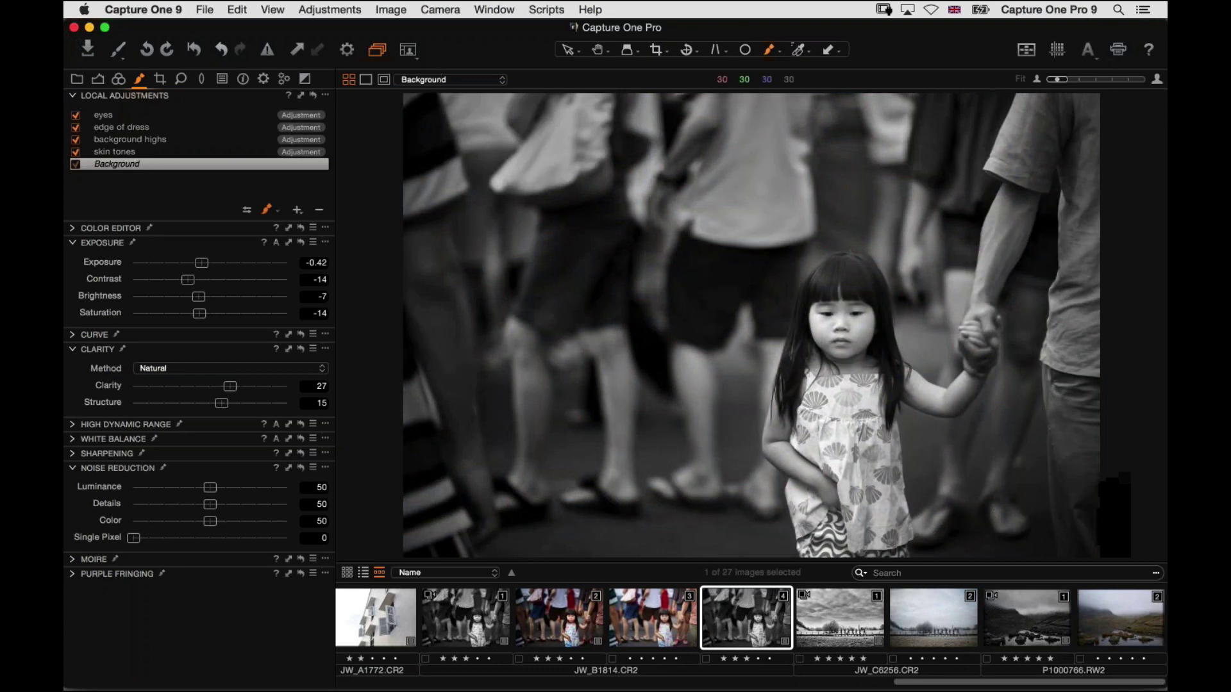
left_click(557, 621)
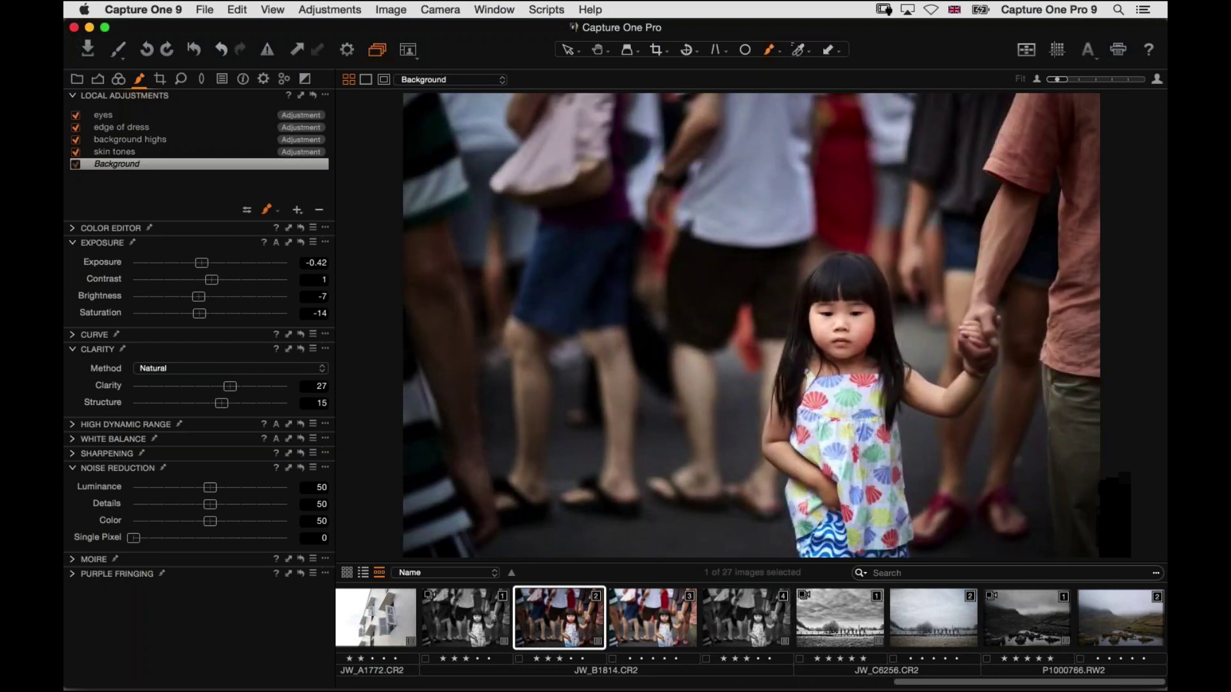
- Expand the 3-Way Color Balance and Exposure tools for the street photo, and hide the image browser
left_click(120, 80)
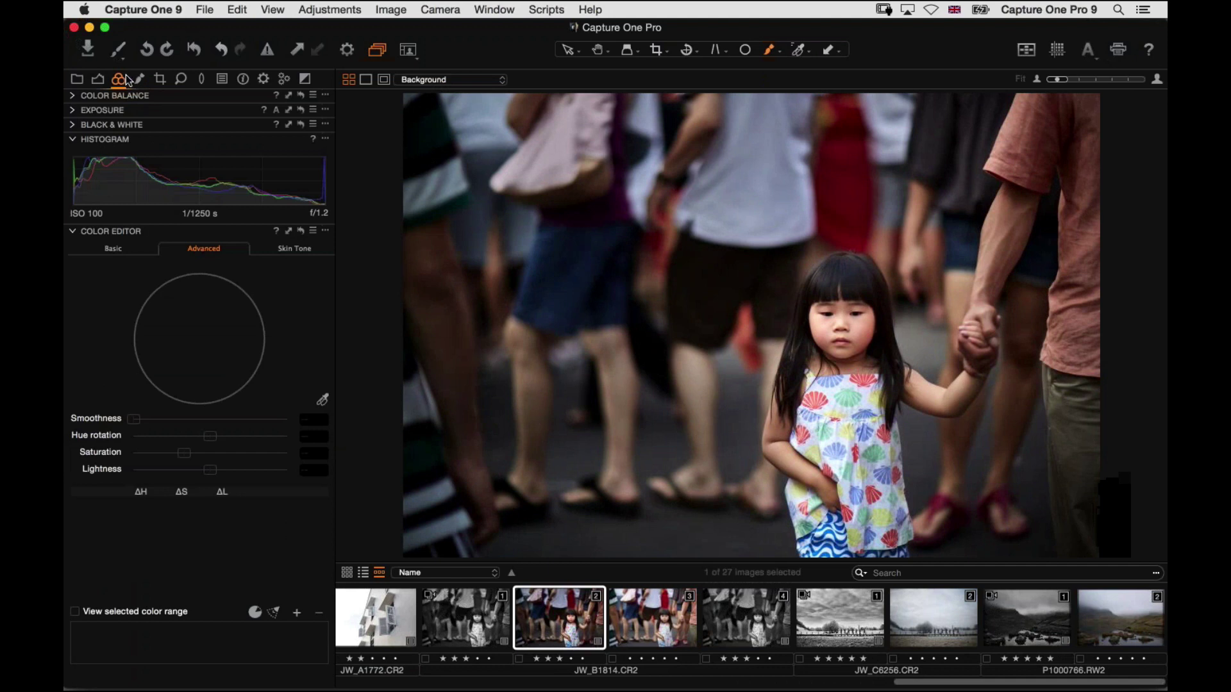
left_click(98, 95)
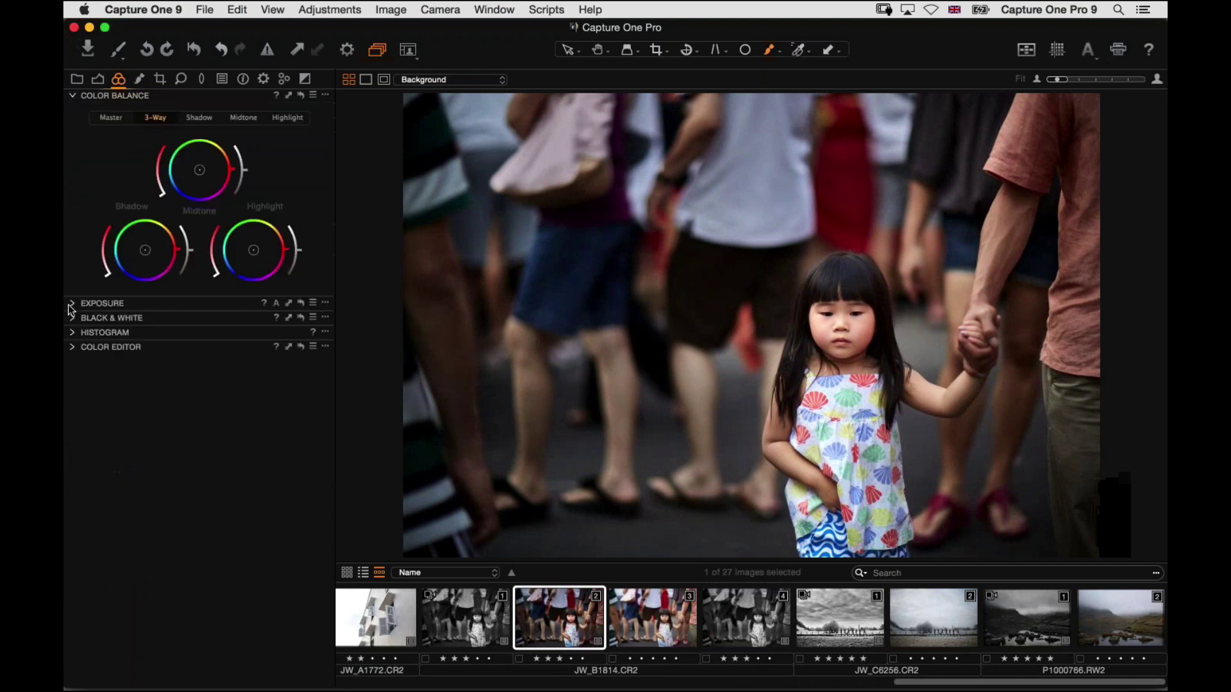
left_click(92, 303)
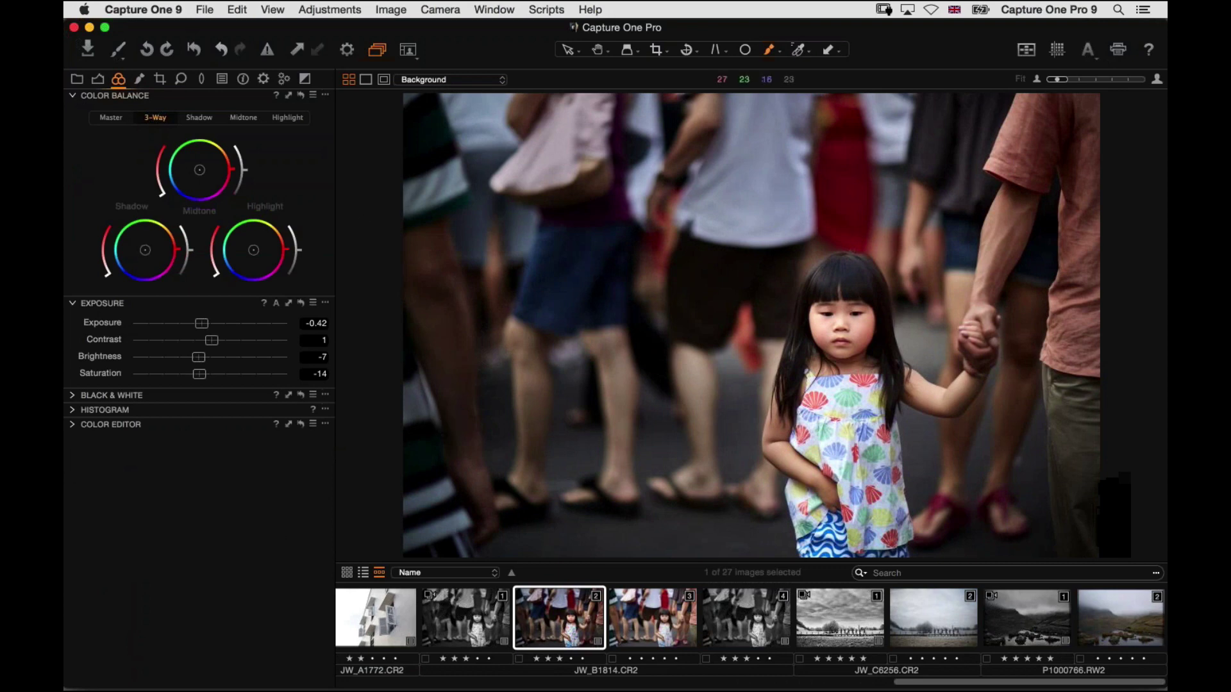
key("super+b")
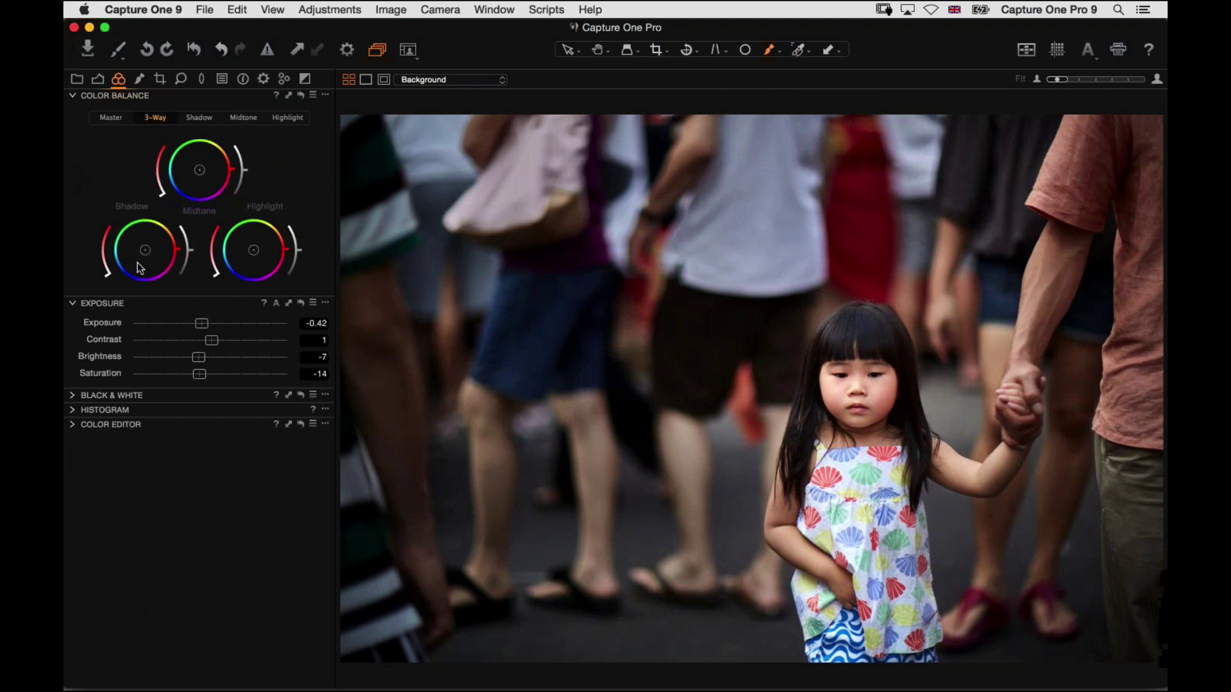
left_click_drag(146, 252, 139, 257)
key("super+z")
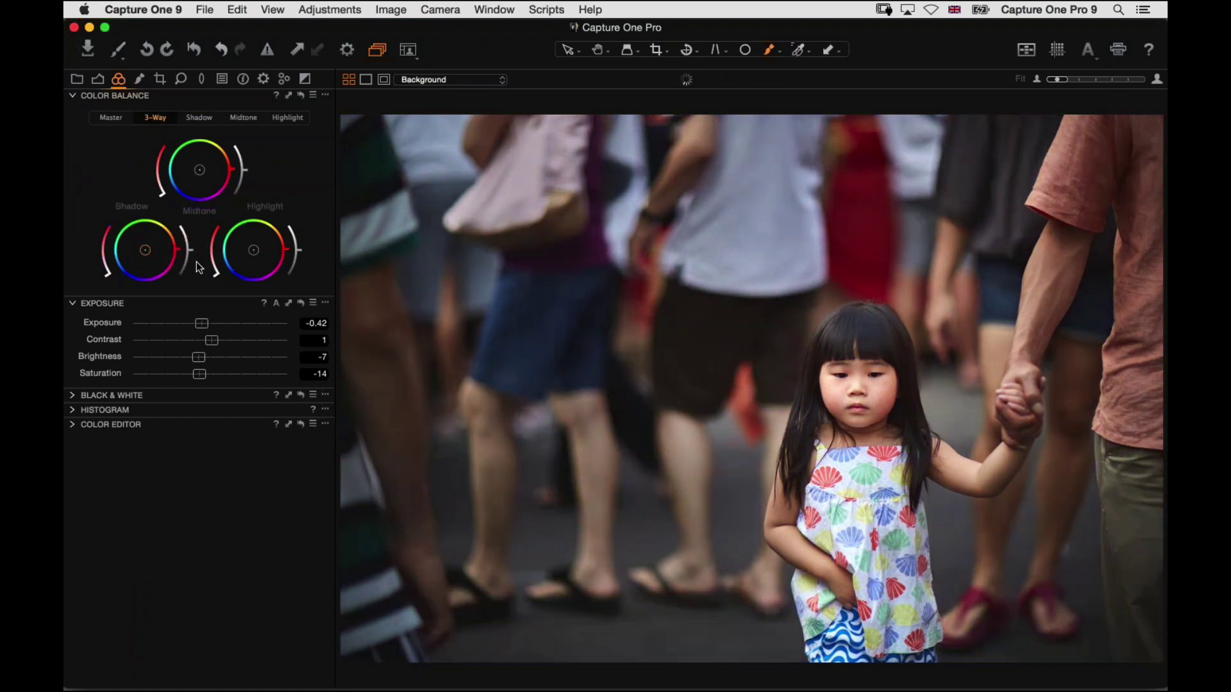
left_click_drag(145, 251, 133, 257)
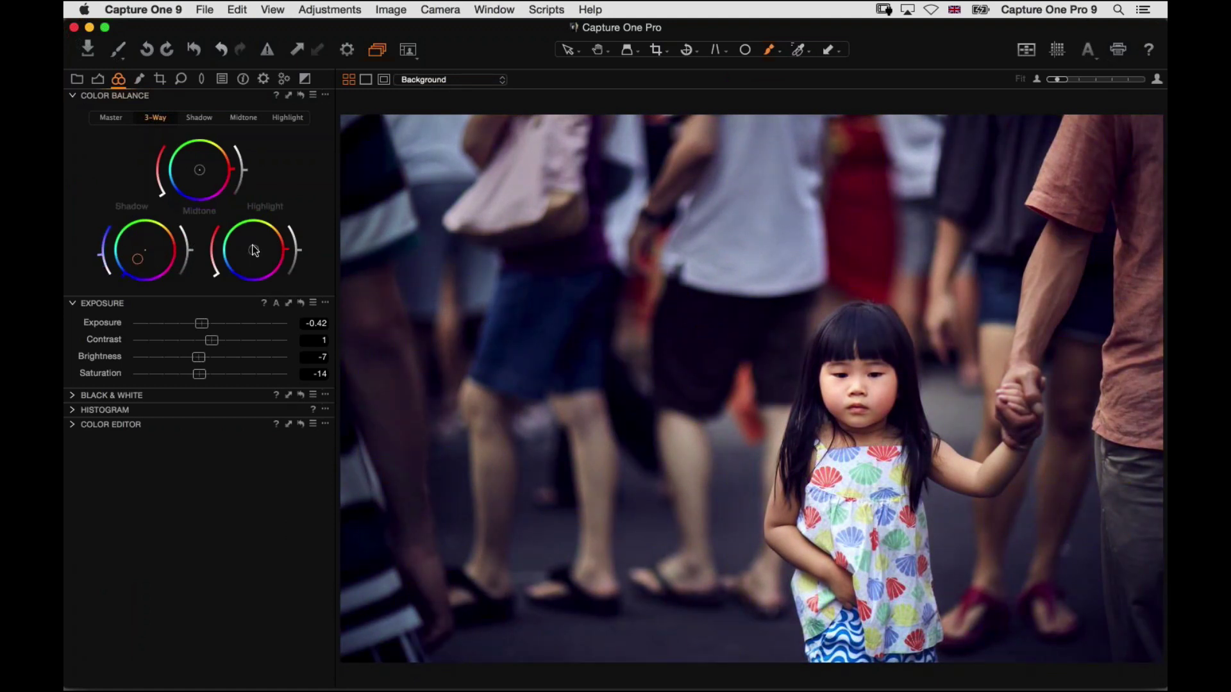
mouse_move(254, 250)
left_mouse_down()
mouse_move(263, 241)
mouse_move(259, 257)
mouse_move(245, 252)
mouse_move(256, 254)
left_mouse_up()
double_click(156, 249)
- Set Saturation to -75, and tint the shadows blue-violet, the highlights yellow and the midtones orange with 3-Way Color Balance
left_click_drag(178, 371, 154, 372)
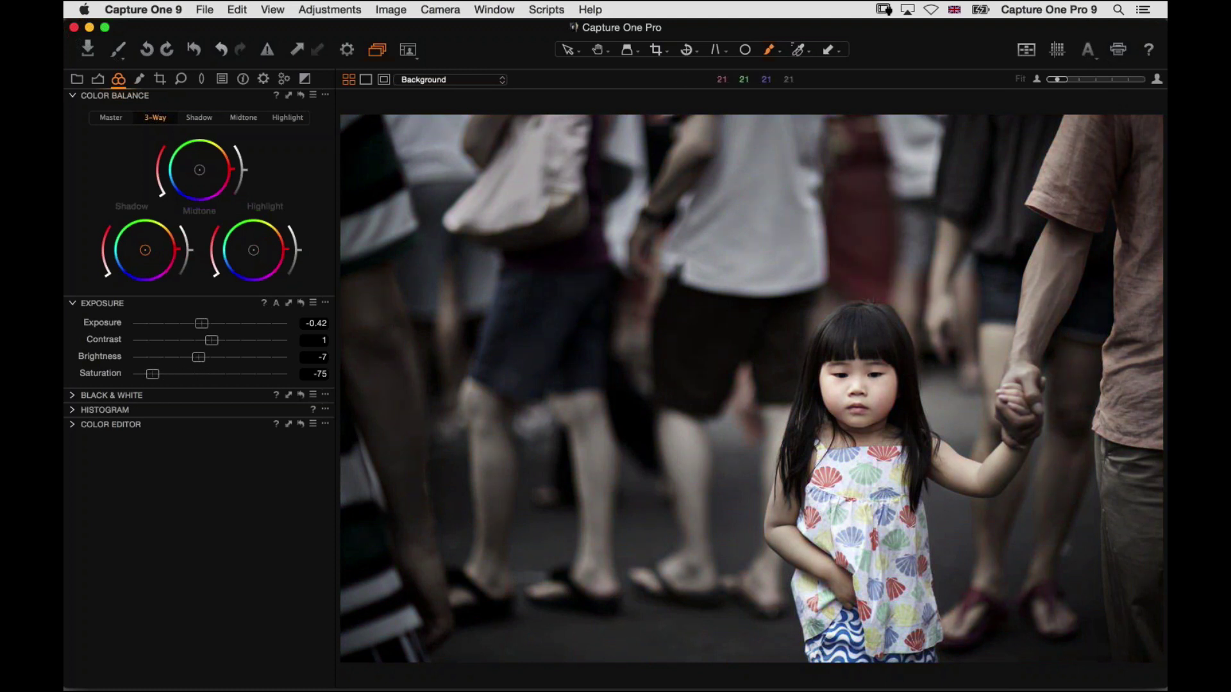
mouse_move(168, 261)
left_mouse_down()
mouse_move(138, 263)
mouse_move(144, 255)
left_mouse_up()
left_click_drag(254, 251, 256, 248)
left_click_drag(204, 167, 212, 163)
- Refine the split tone with bluer shadows, a weaker midtone tint and slightly warmer highlights, and set Saturation to -81
left_click_drag(151, 375, 138, 375)
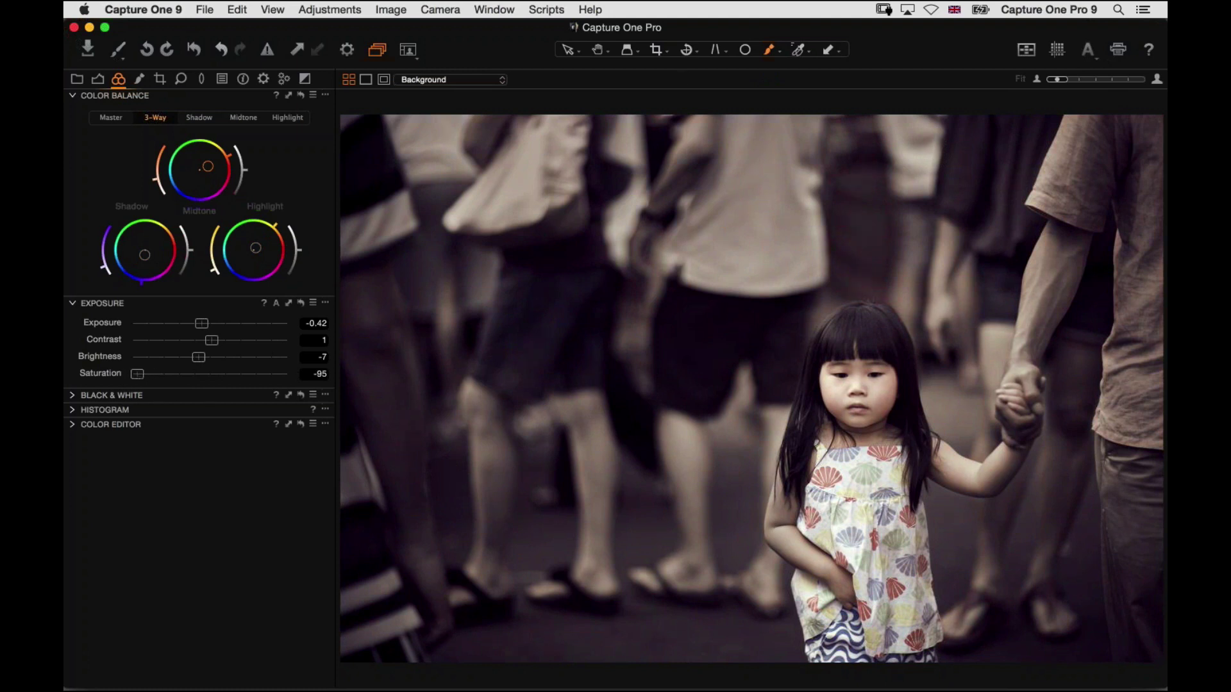
left_click_drag(142, 258, 135, 261)
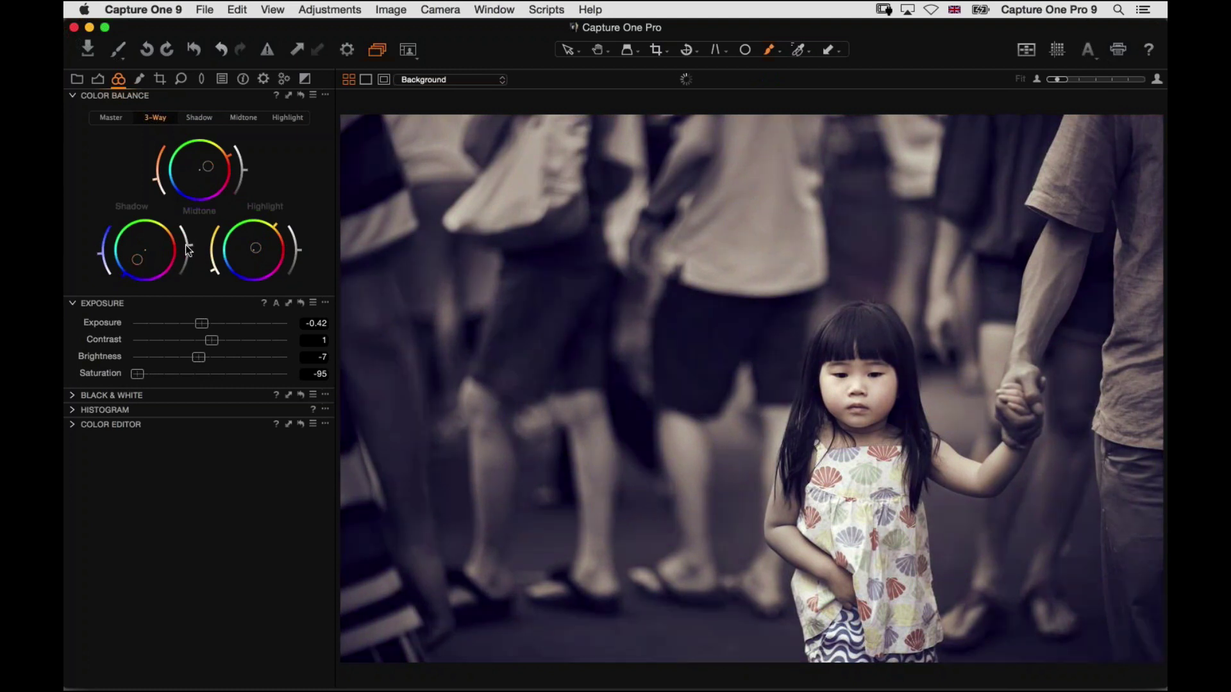
left_click_drag(211, 173, 202, 176)
left_click_drag(258, 247, 257, 247)
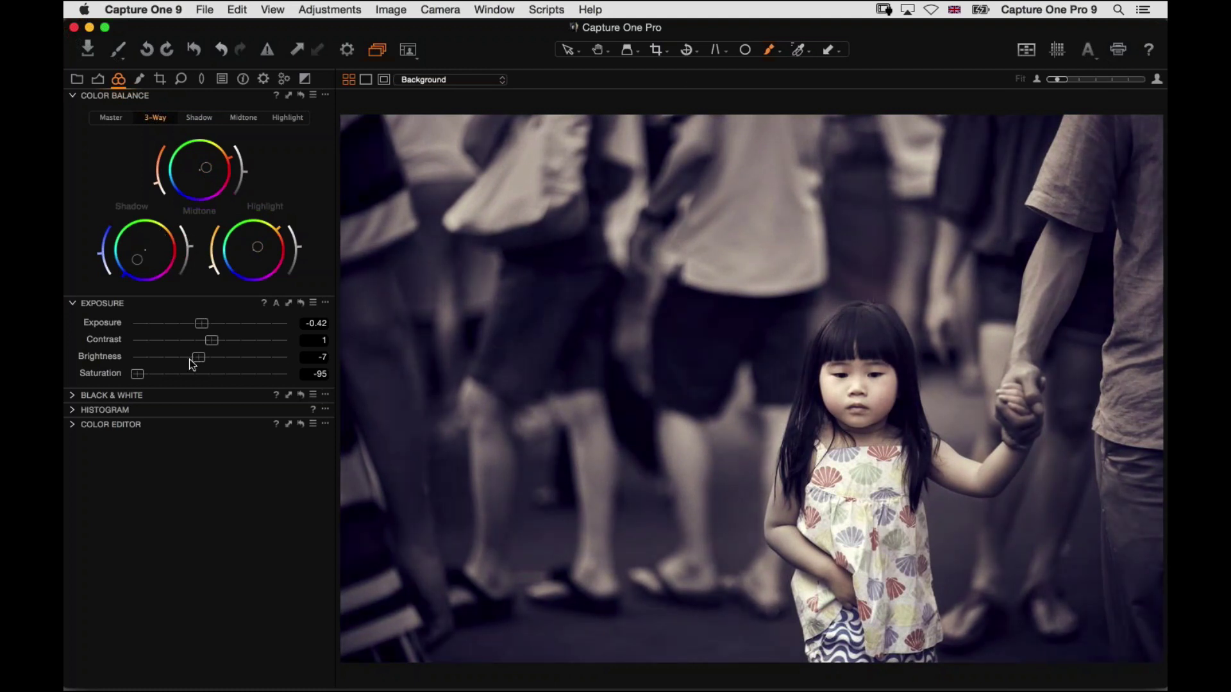
left_click_drag(138, 373, 148, 374)
- Float Color Balance and Exposure together as one palette beside the girl, with the main tool panel hidden
left_click_drag(248, 98, 505, 125)
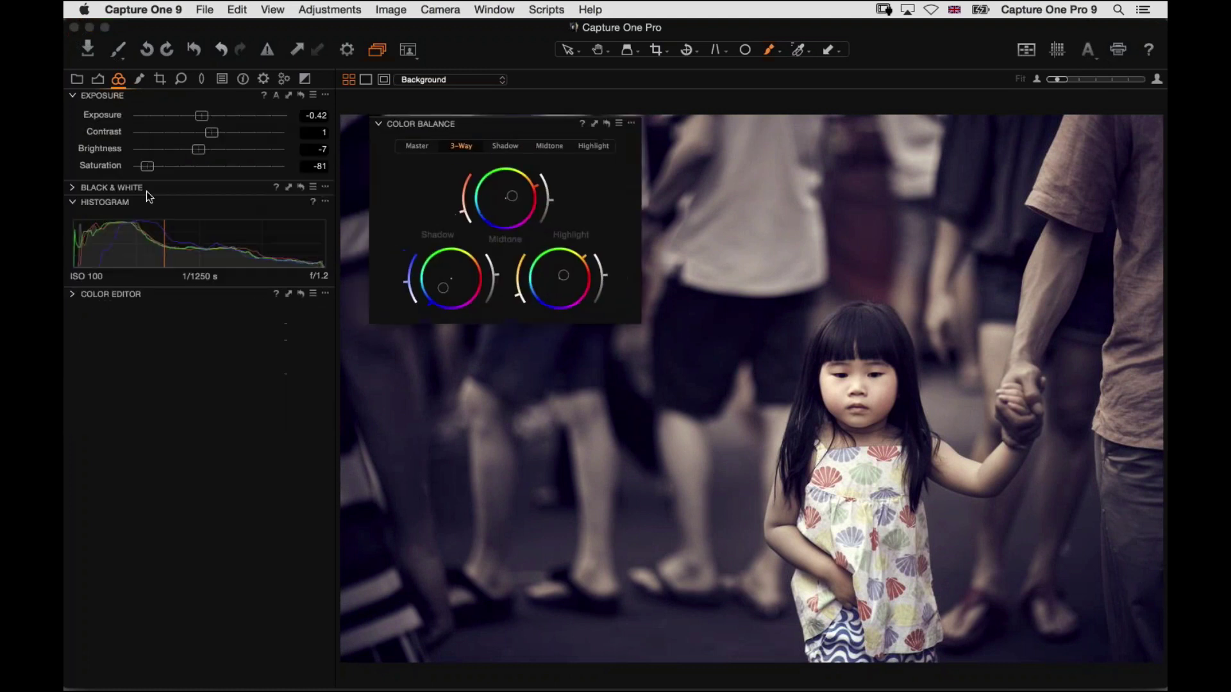
left_click(361, 245)
left_click_drag(186, 99, 487, 333)
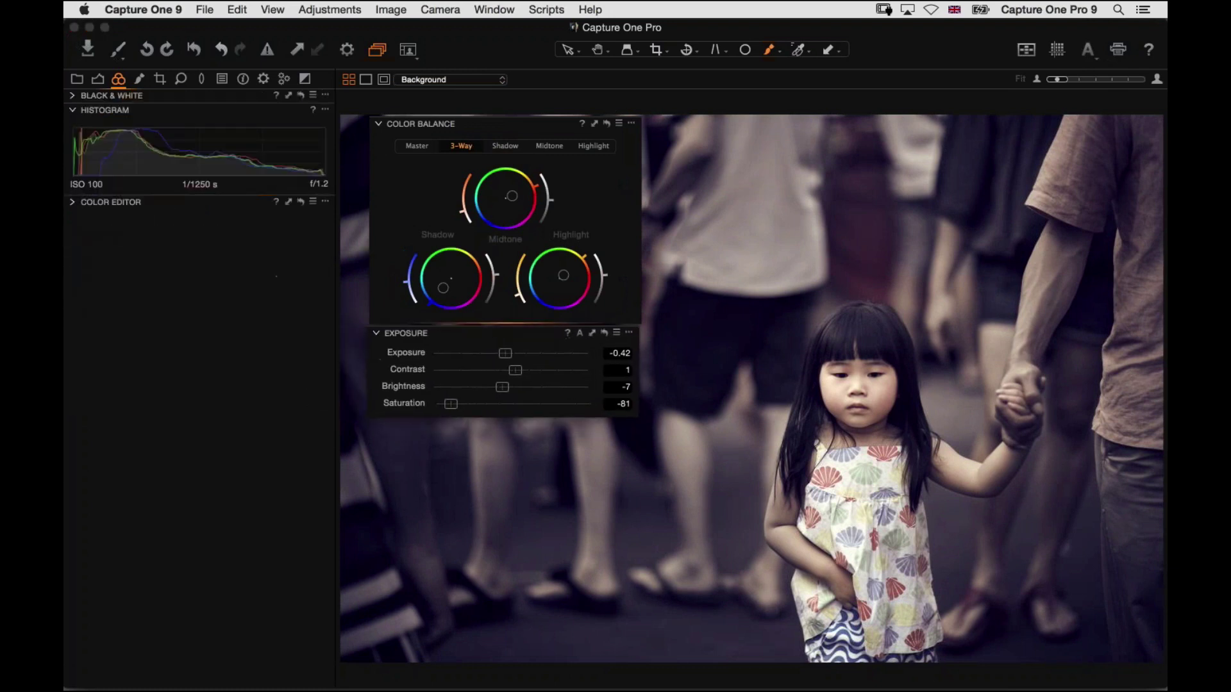
key("super+t")
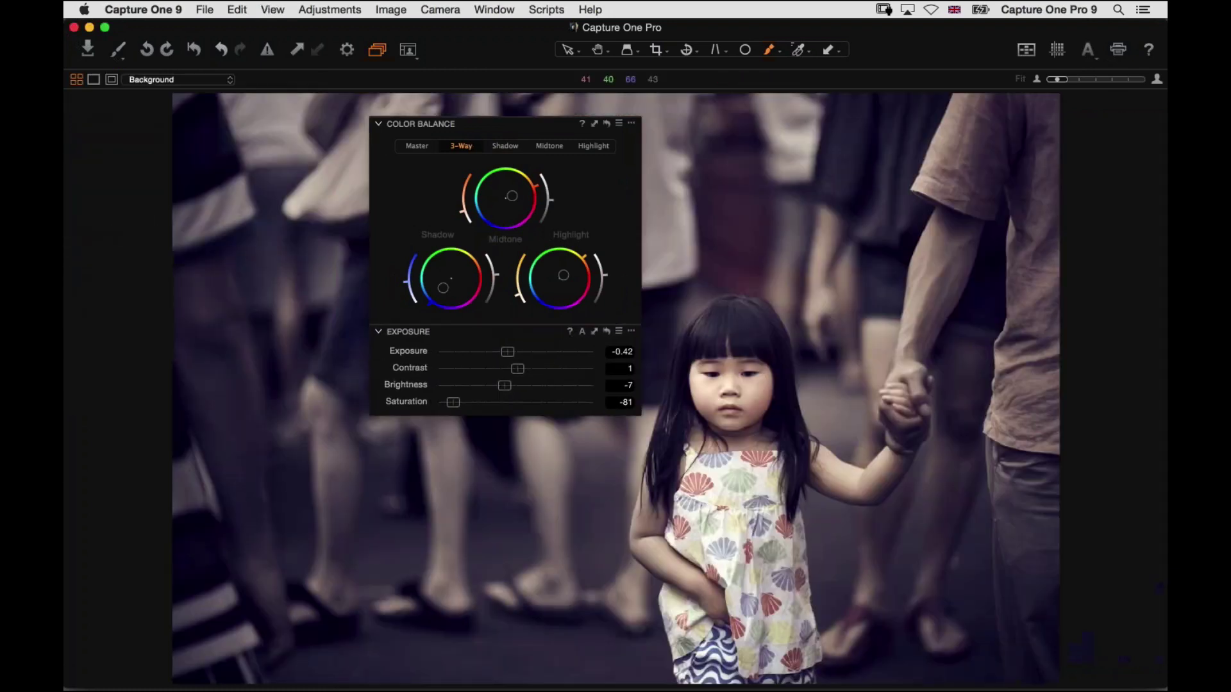
left_click_drag(486, 123, 201, 121)
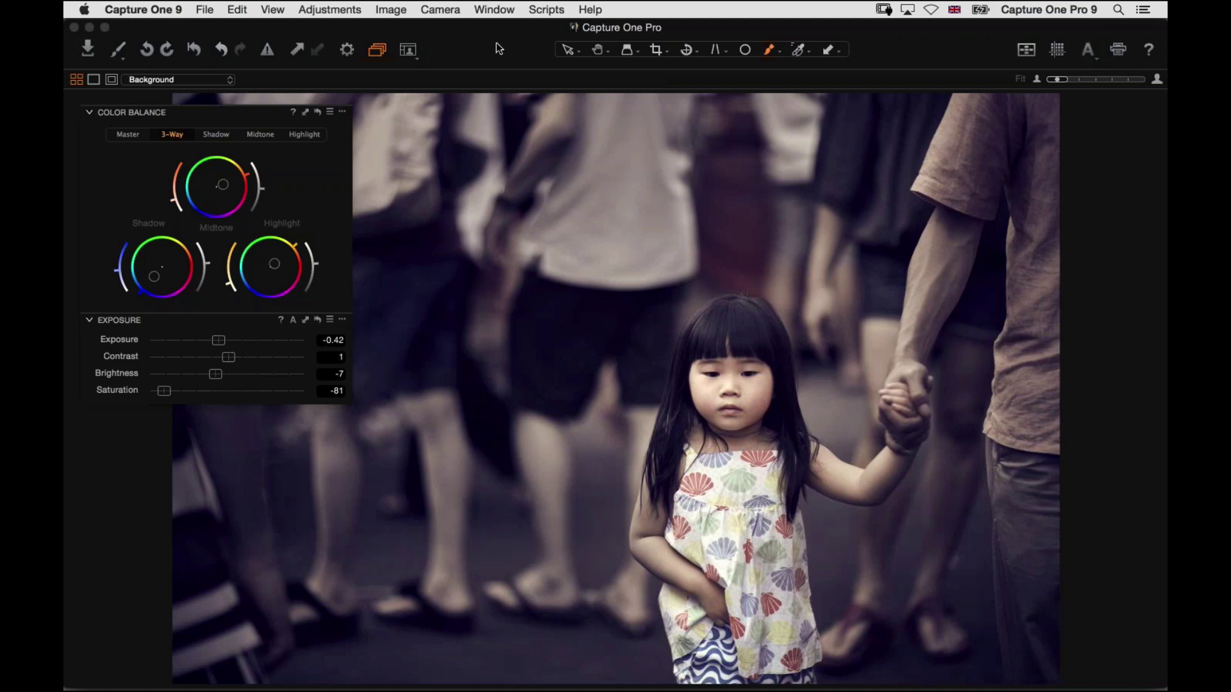
- Look up the Styles item in the toolbar customization and leave the toolbar as it is
left_click(122, 45)
left_click(90, 94)
right_click(461, 46)
left_click(507, 75)
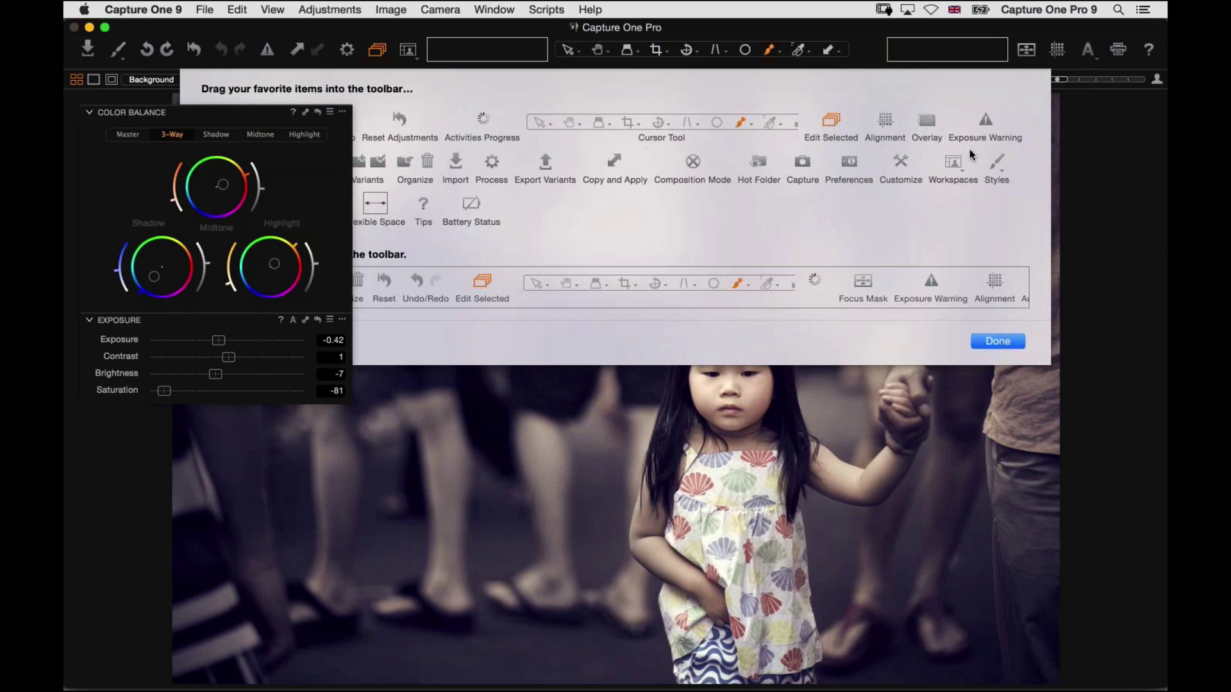
mouse_move(981, 157)
left_mouse_down()
mouse_move(999, 154)
mouse_move(995, 168)
mouse_move(996, 158)
mouse_move(152, 66)
mouse_move(118, 44)
mouse_move(116, 59)
left_mouse_up()
left_click(998, 341)
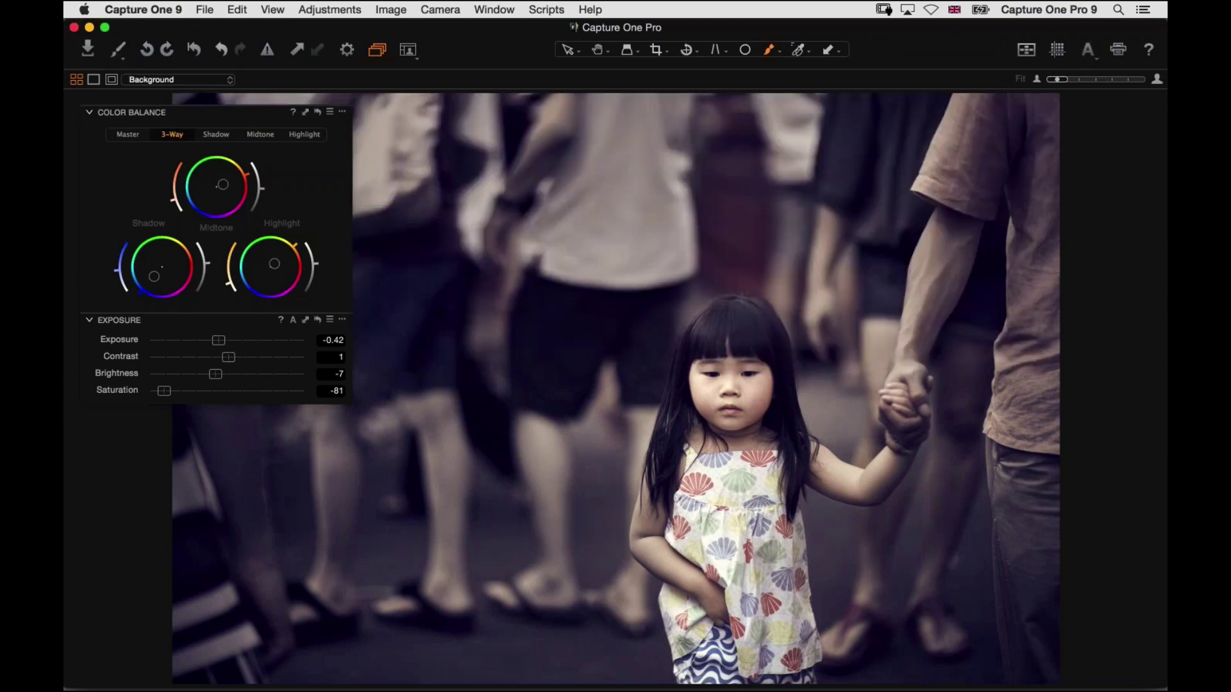
- Preview the built-in Color Effects styles, including an Inverse one, on the street photo without applying any
left_click(119, 52)
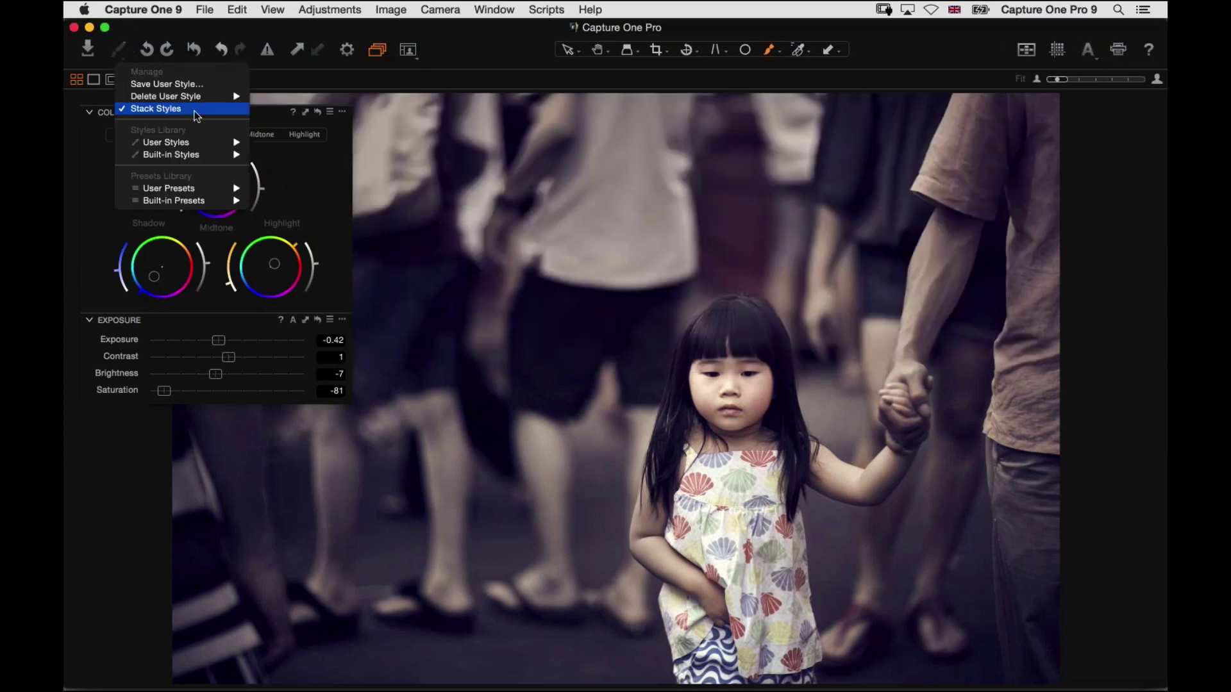
mouse_move(225, 142)
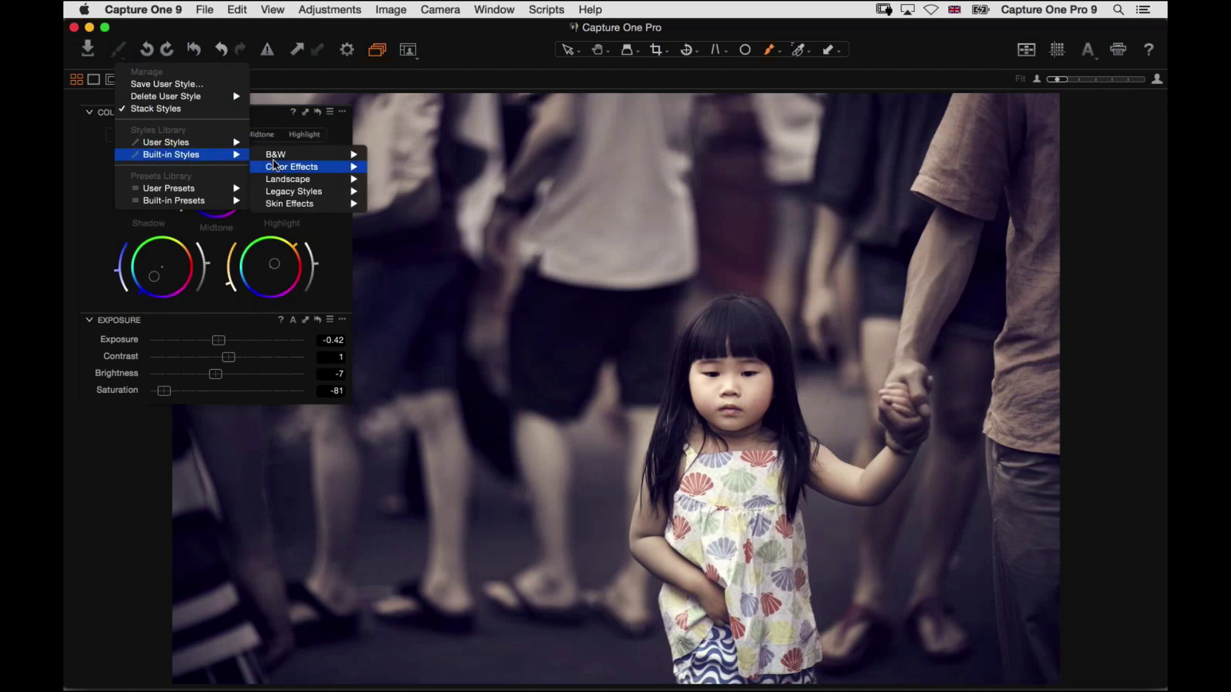
mouse_move(277, 166)
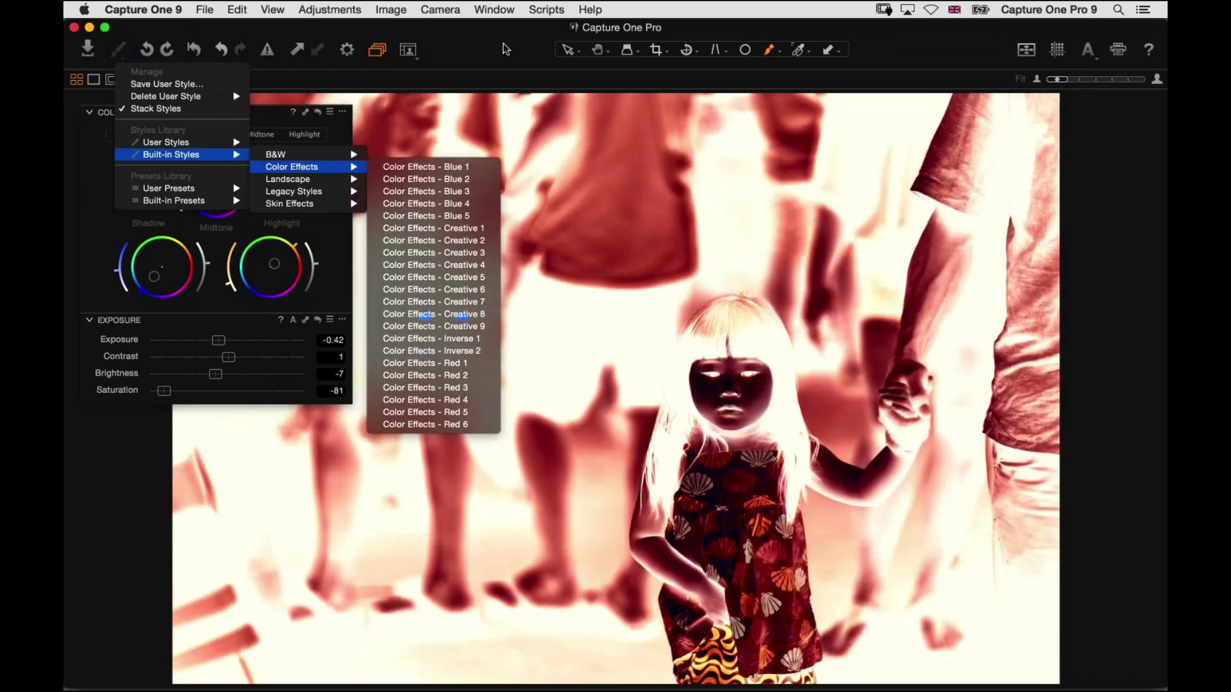
left_click(506, 50)
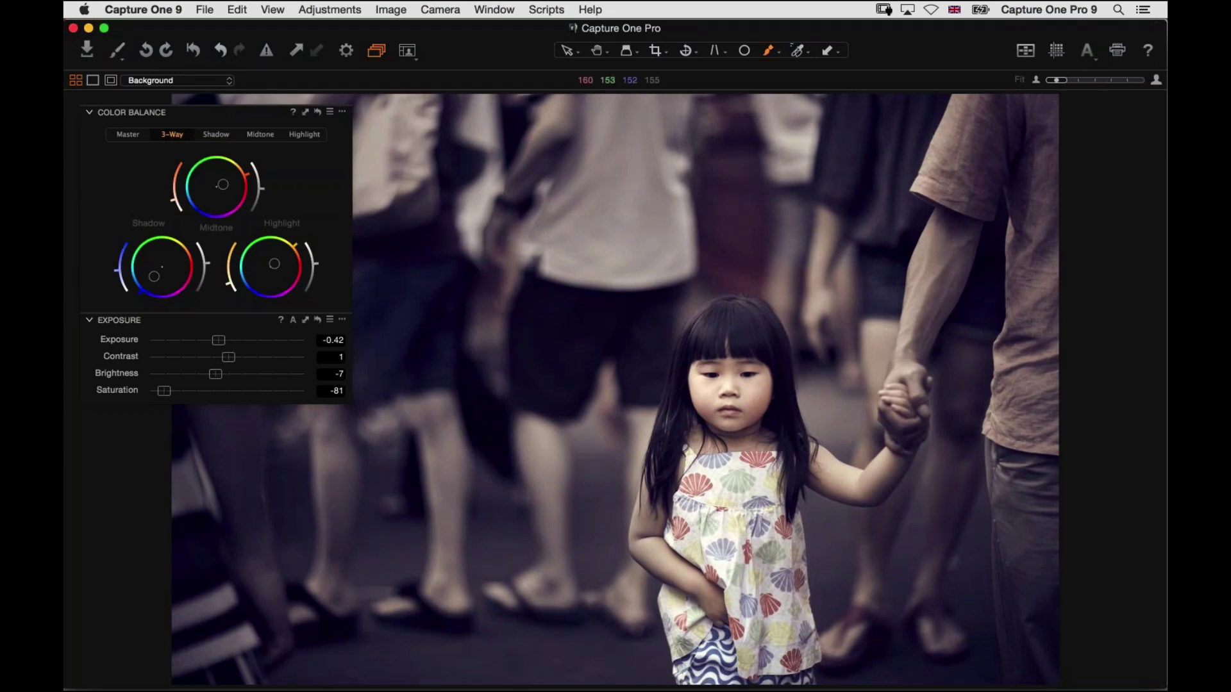
- Dock the floating tools back into the restored tool panel, and raise the RGB Levels shadow output to 87
key("super+t")
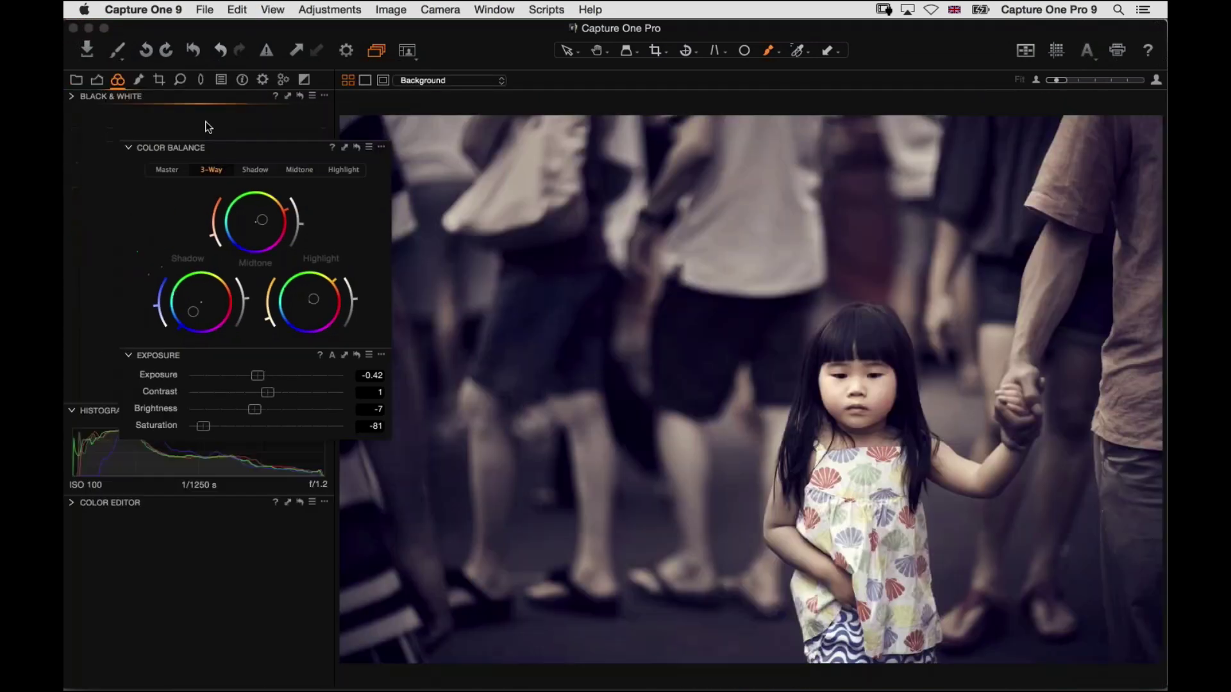
left_click(96, 79)
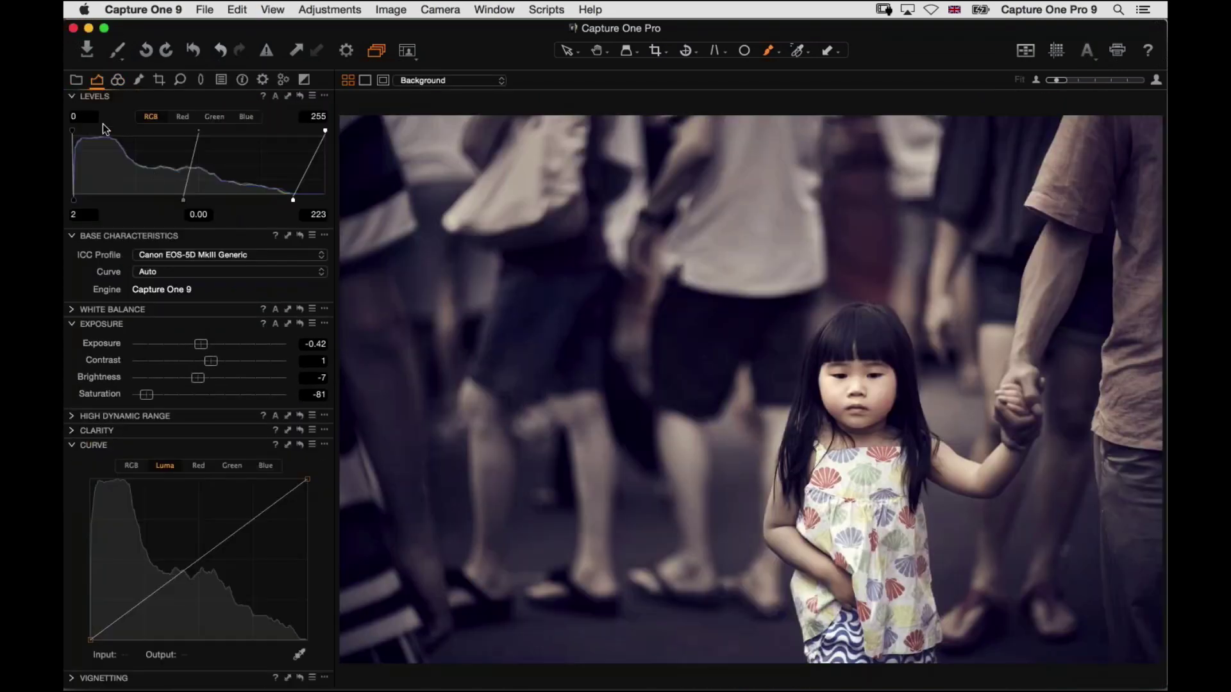
left_click_drag(73, 131, 158, 132)
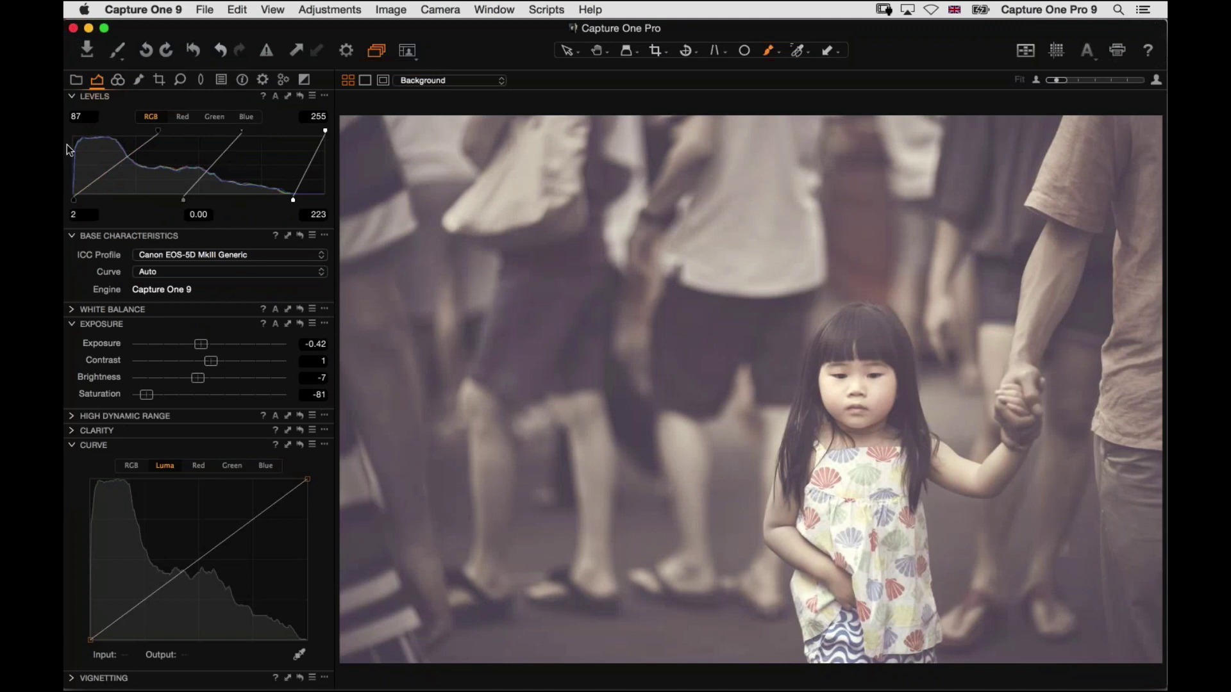
- Try an RGB Levels highlight output of 87, undo it, and lower the shadow output to 0
left_click_drag(319, 135, 75, 149)
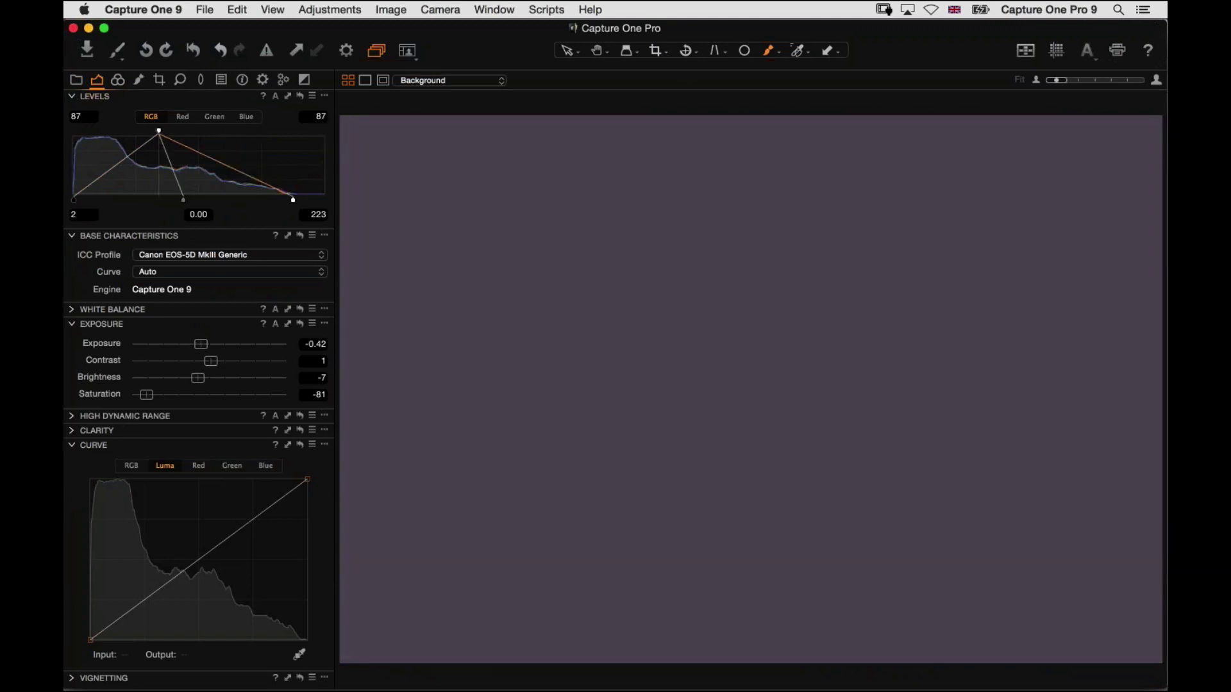
key("super+z")
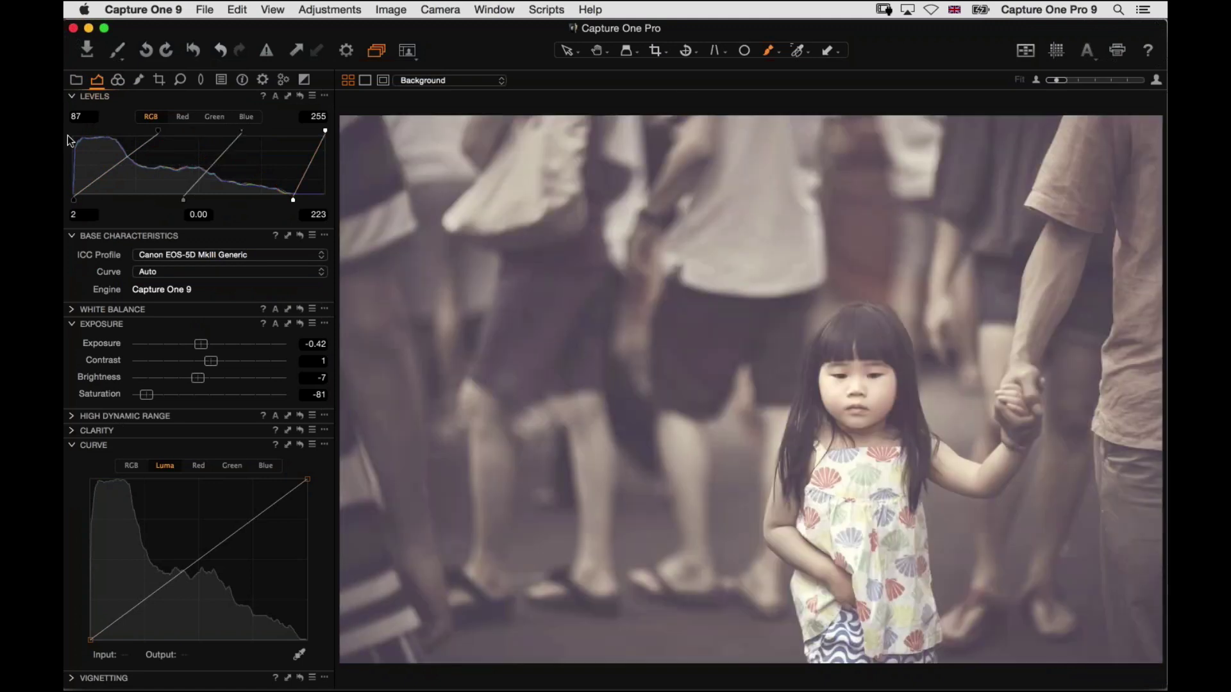
left_click_drag(164, 136, 73, 132)
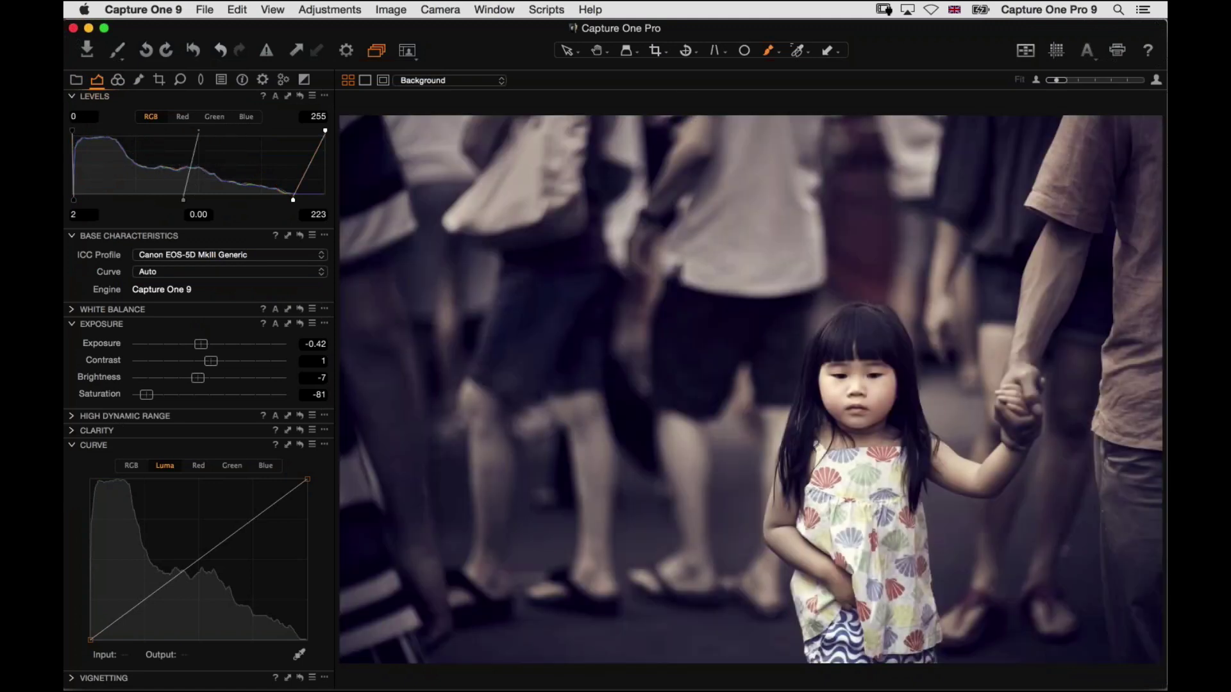
- Invert the street photo's tones by crossing the RGB Levels inputs, with the shadow input at 255 and the highlight input at 0
mouse_move(72, 200)
left_mouse_down()
mouse_move(234, 201)
mouse_move(75, 203)
left_mouse_up()
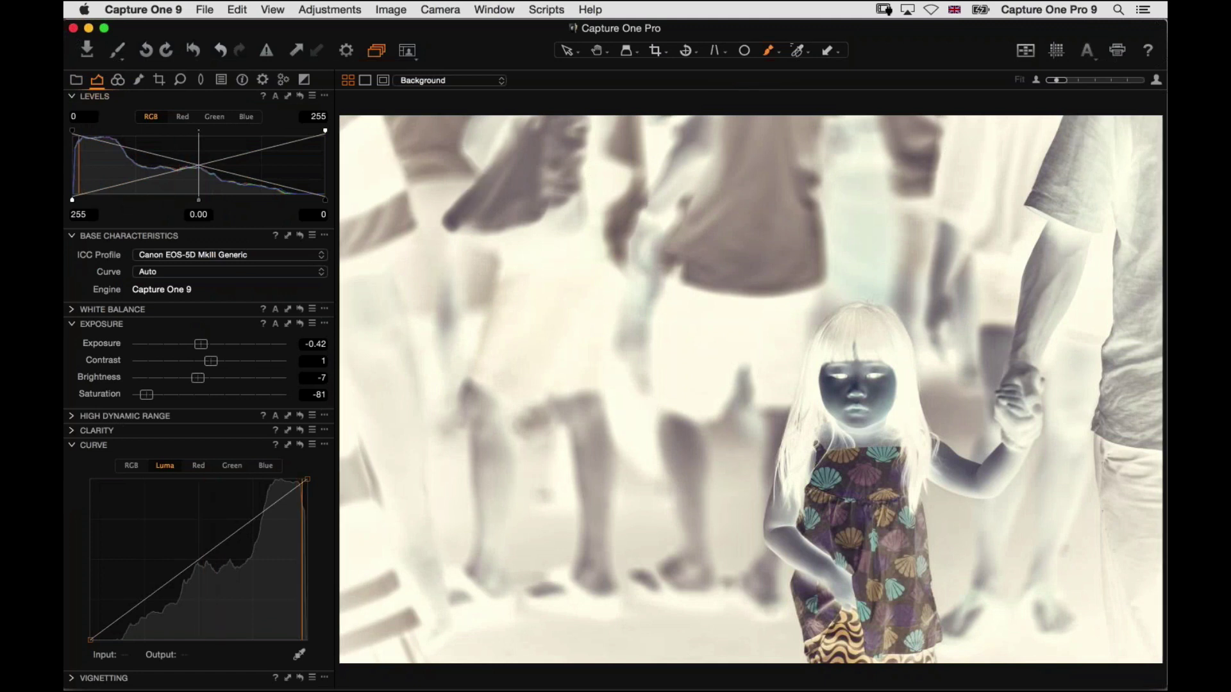
left_click_drag(325, 202, 154, 203)
mouse_move(72, 199)
left_mouse_down()
mouse_move(120, 205)
mouse_move(75, 205)
left_mouse_up()
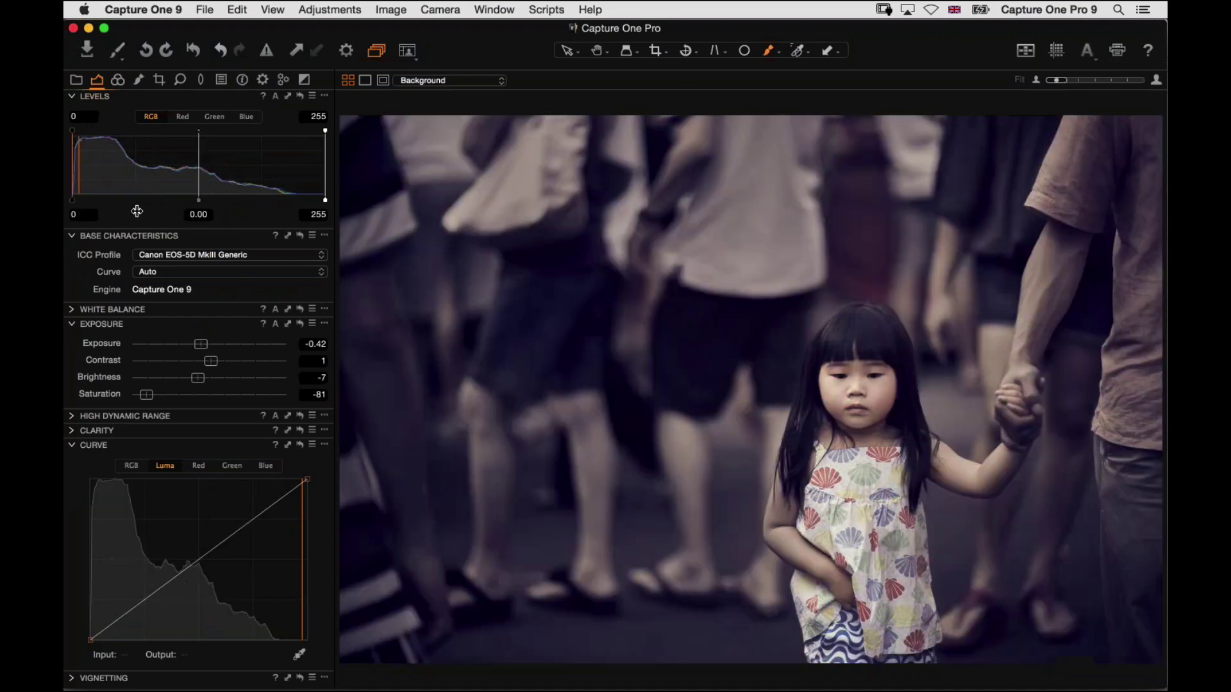
left_click_drag(74, 205, 242, 203)
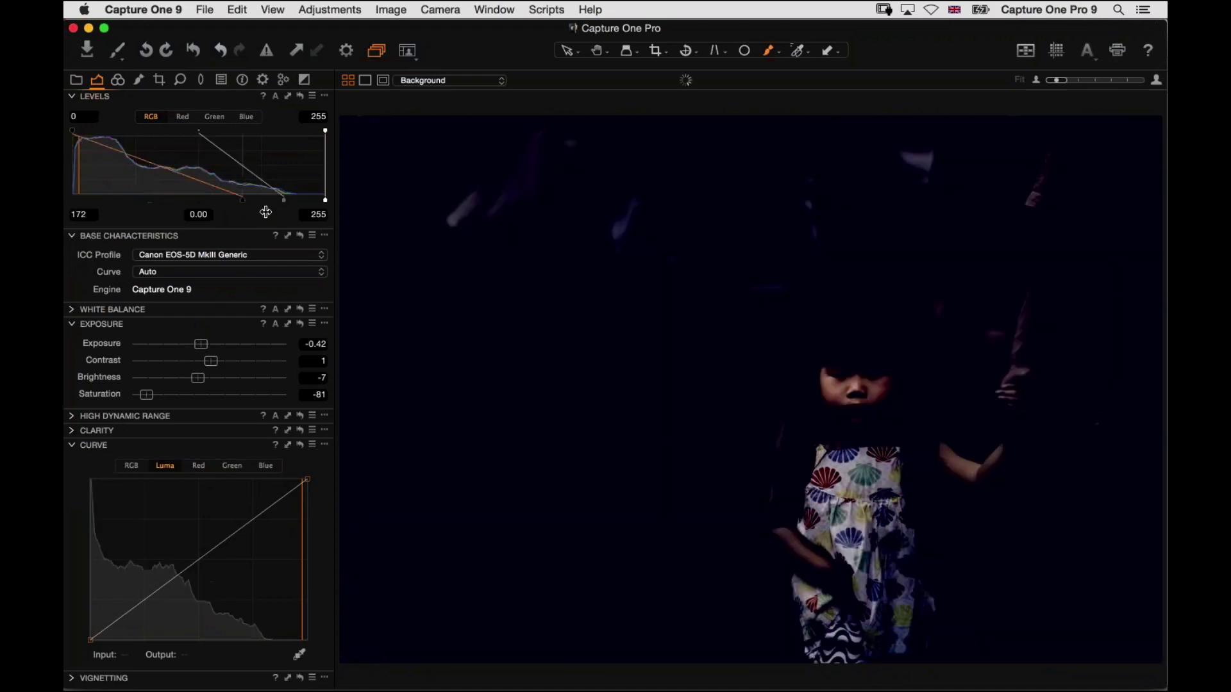
left_click_drag(325, 200, 73, 199)
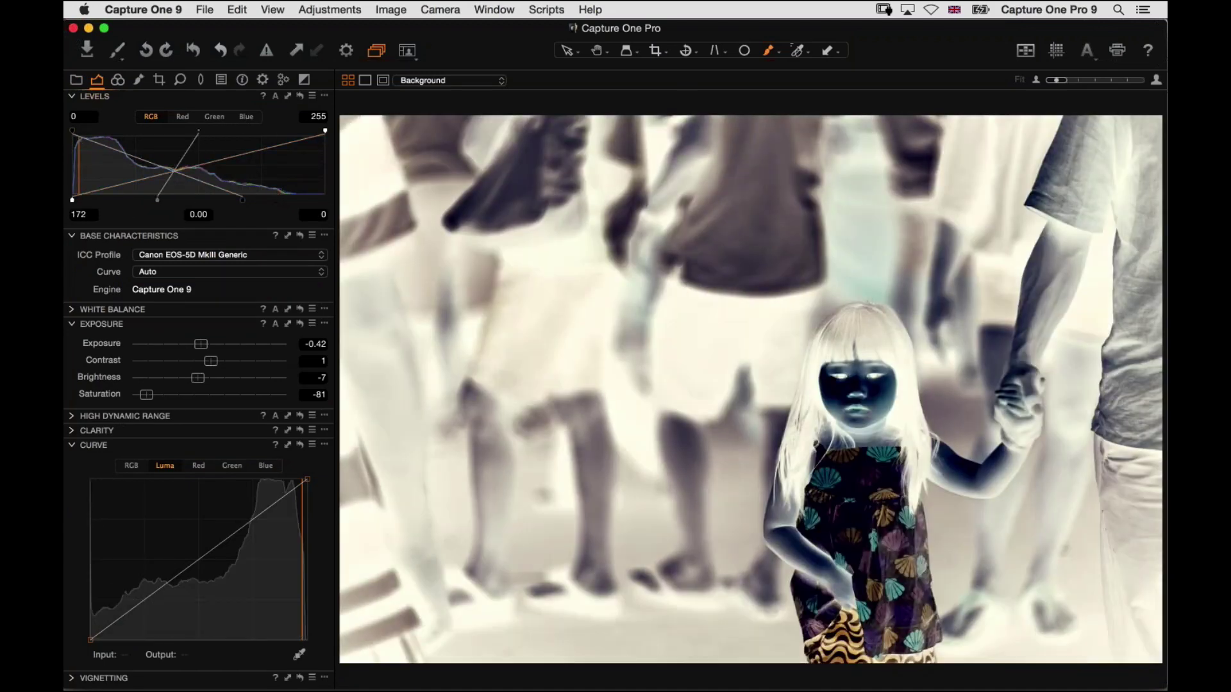
left_click_drag(242, 200, 325, 200)
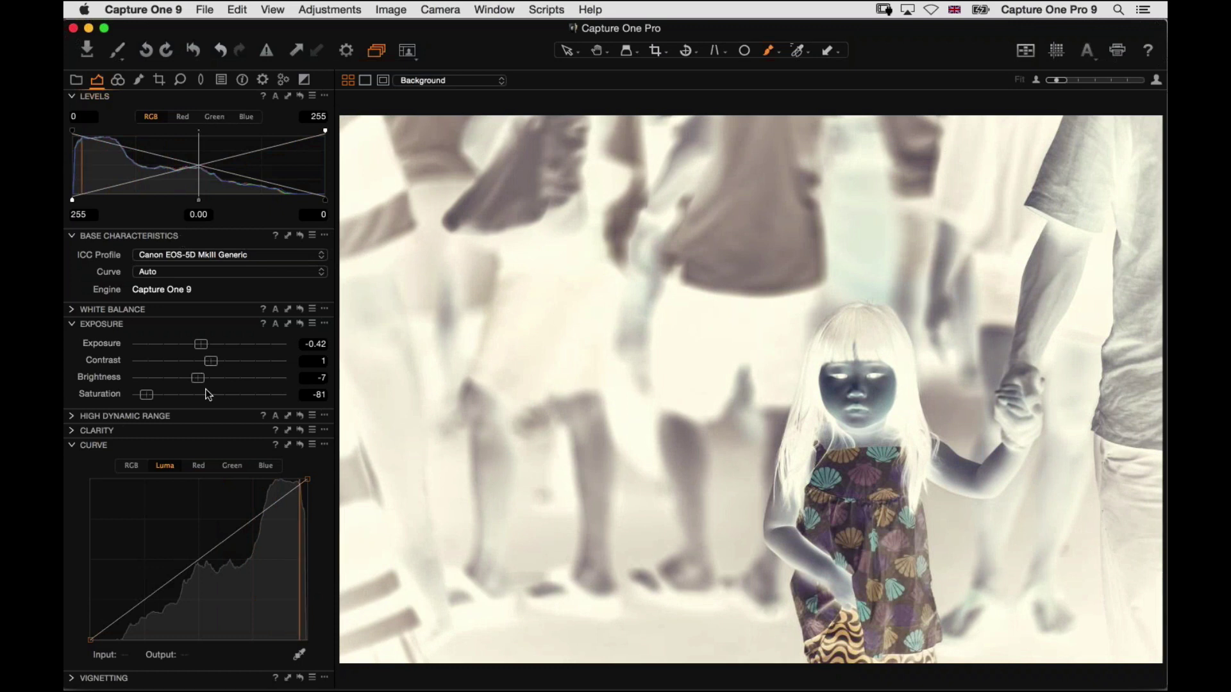
- Reset the street photo's Levels and raise the skin tones layer's Exposure to 0.59
left_click(300, 97)
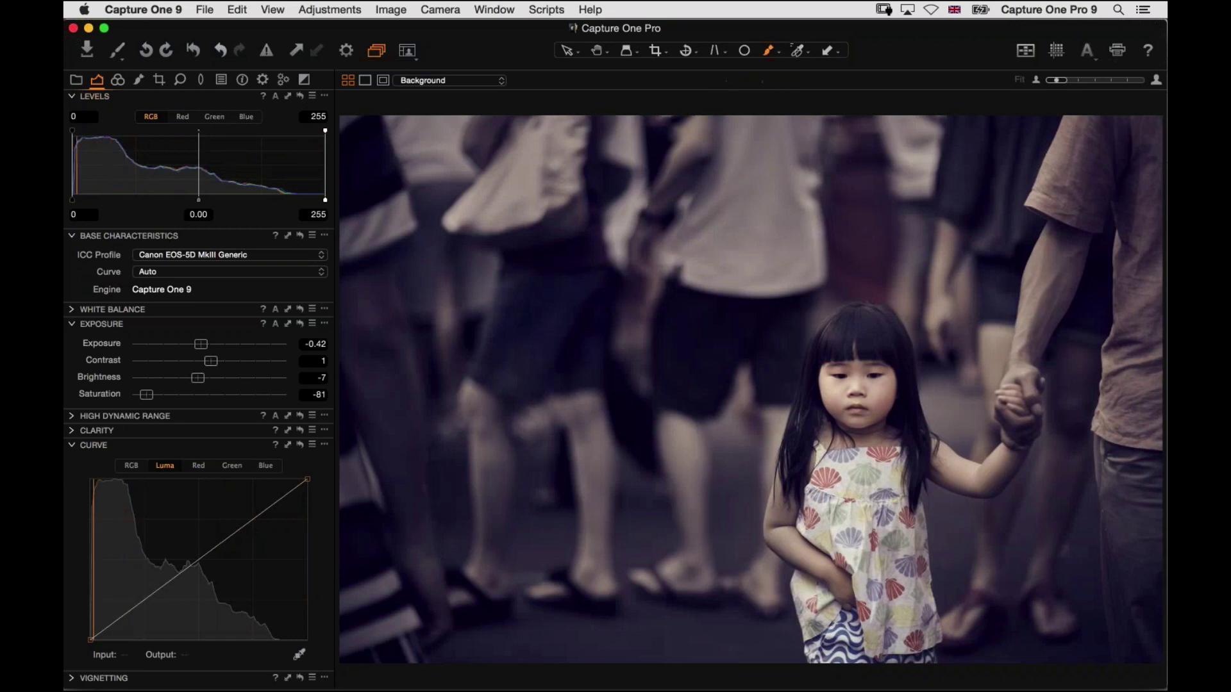
left_click(140, 79)
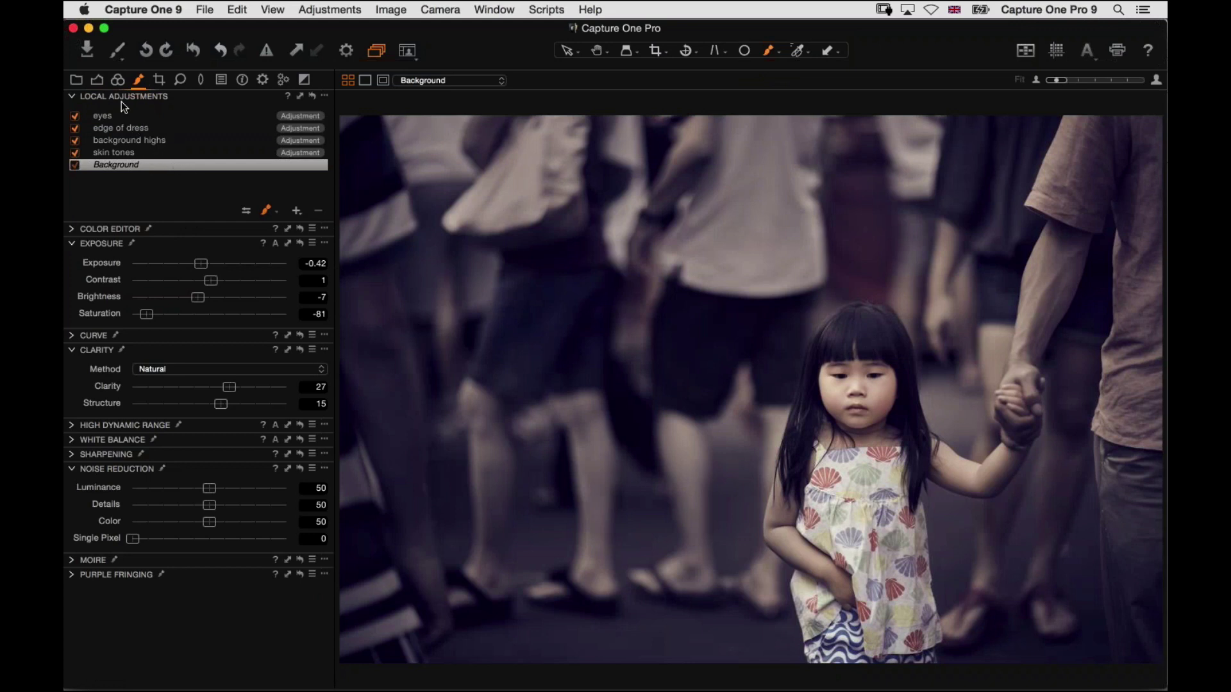
left_click(126, 154)
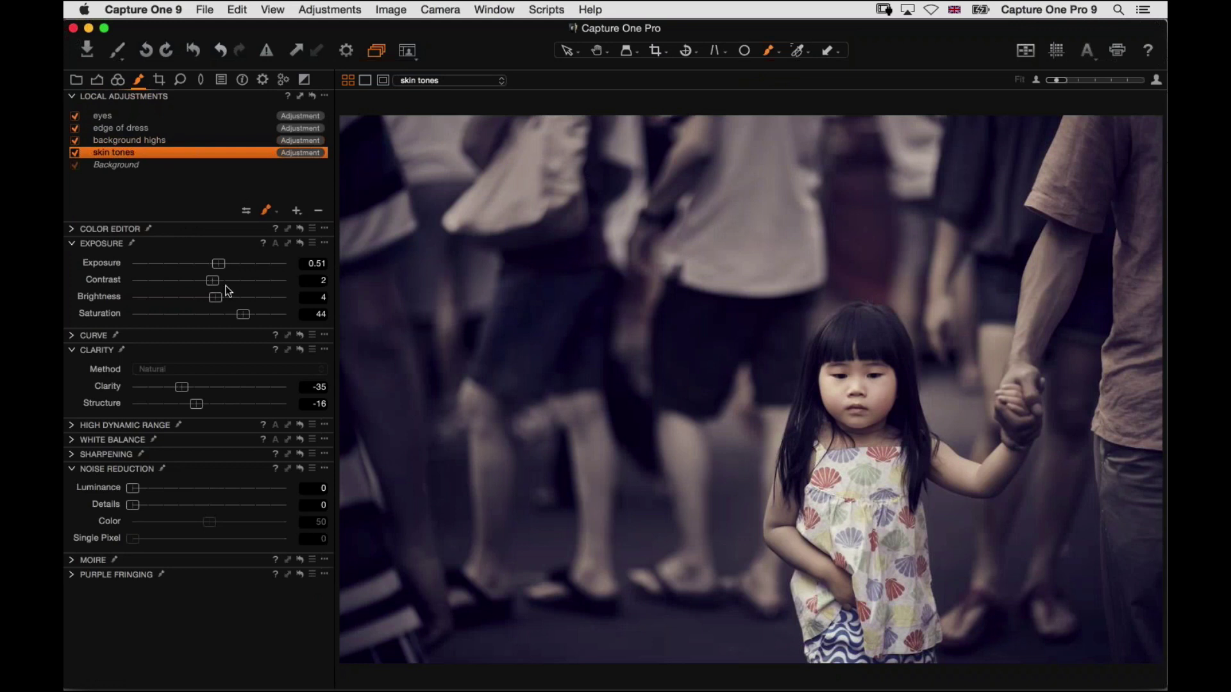
mouse_move(215, 266)
left_mouse_down()
mouse_move(202, 263)
mouse_move(217, 260)
left_mouse_up()
- Show the image browser and compare the first black-and-white variant of the white-shirt portrait with its background heal layer off and on
key("super+b")
scroll(885, 602, "left", 5)
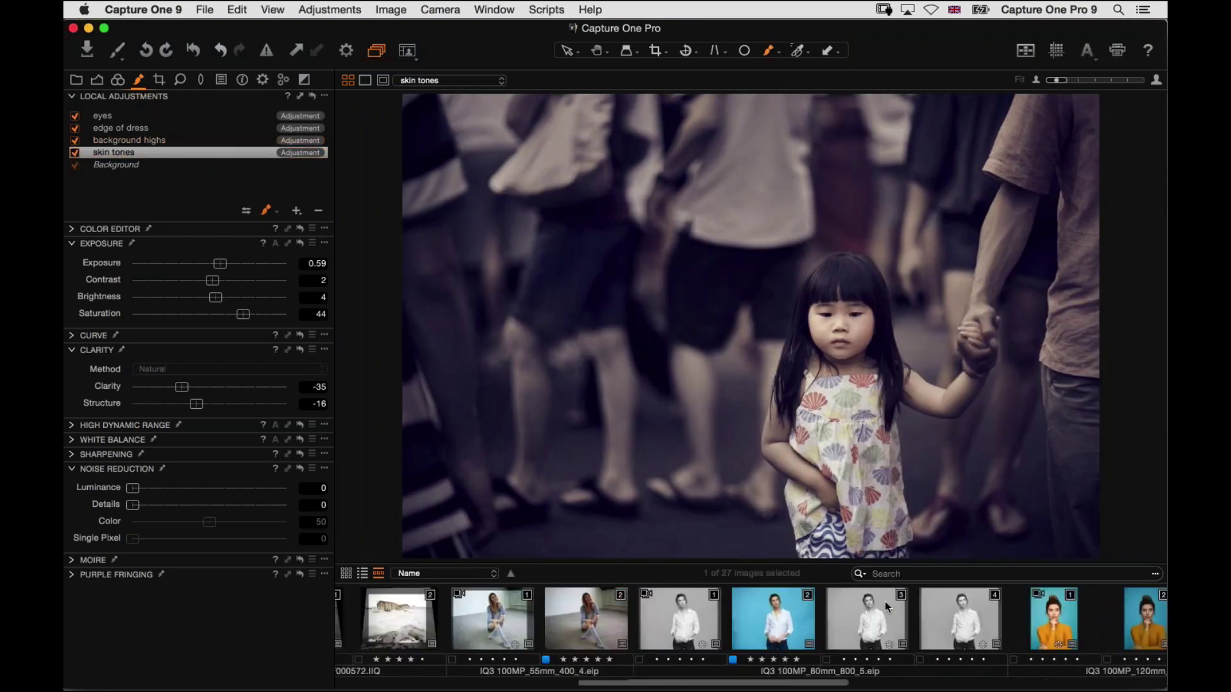
scroll(930, 606, "right", 10)
left_click(609, 627)
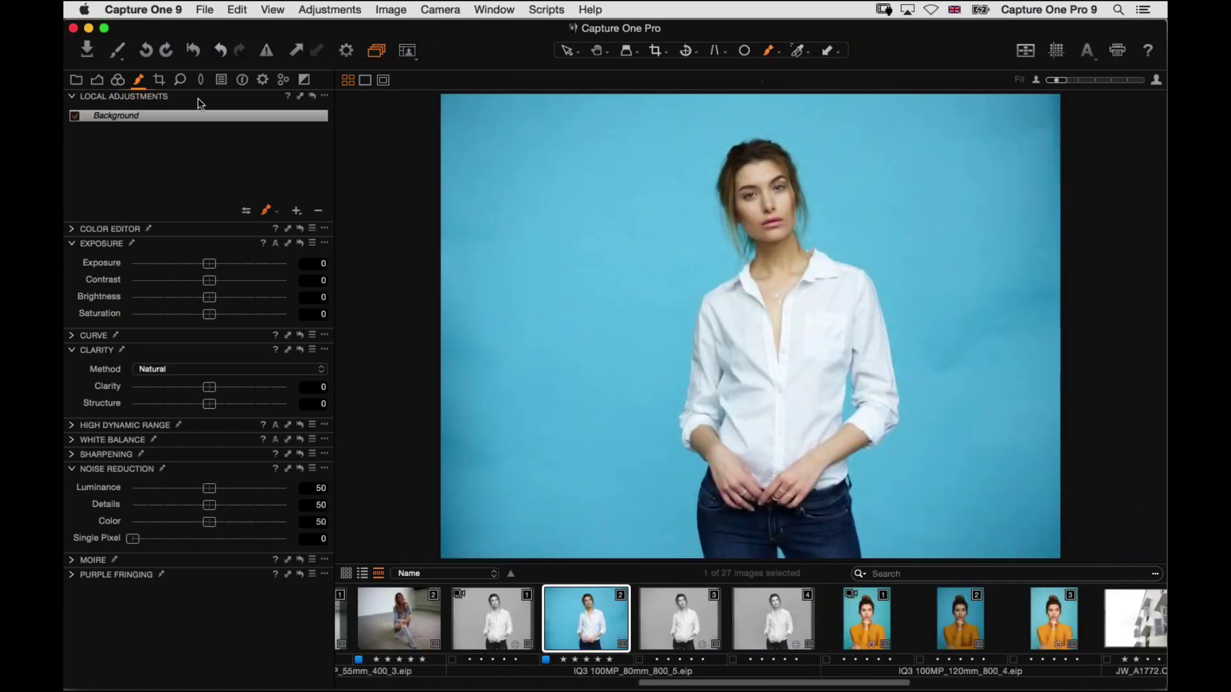
left_click(483, 615)
left_click(75, 129)
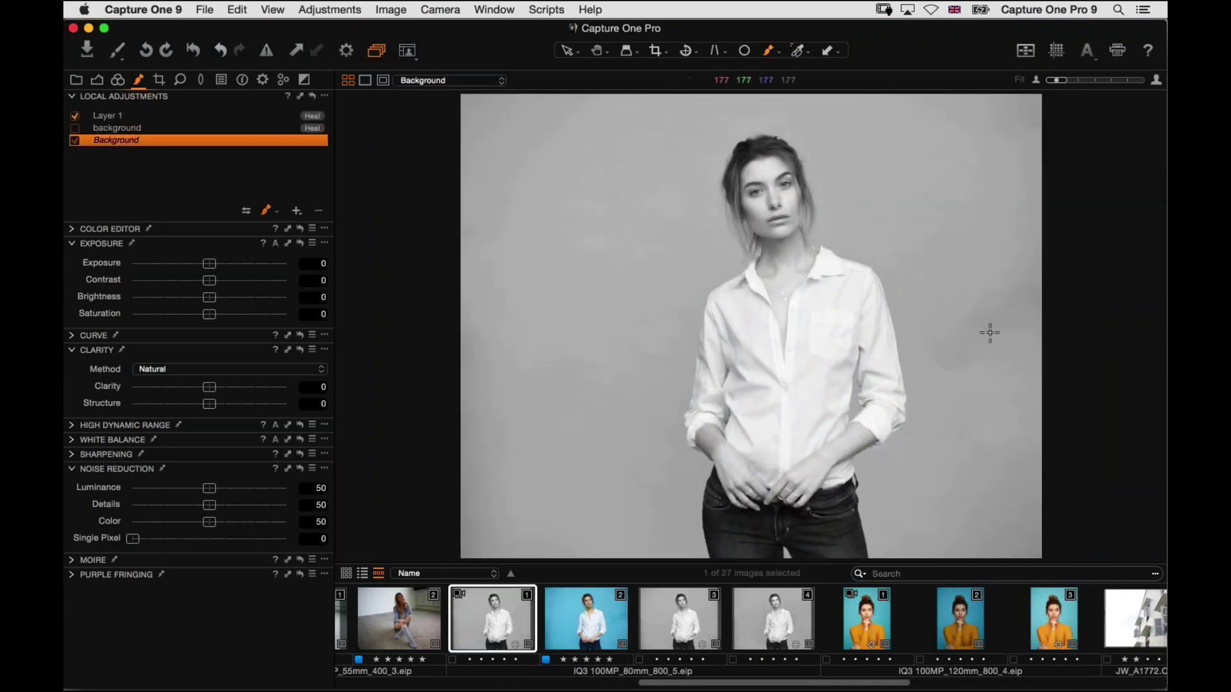
left_click(75, 129)
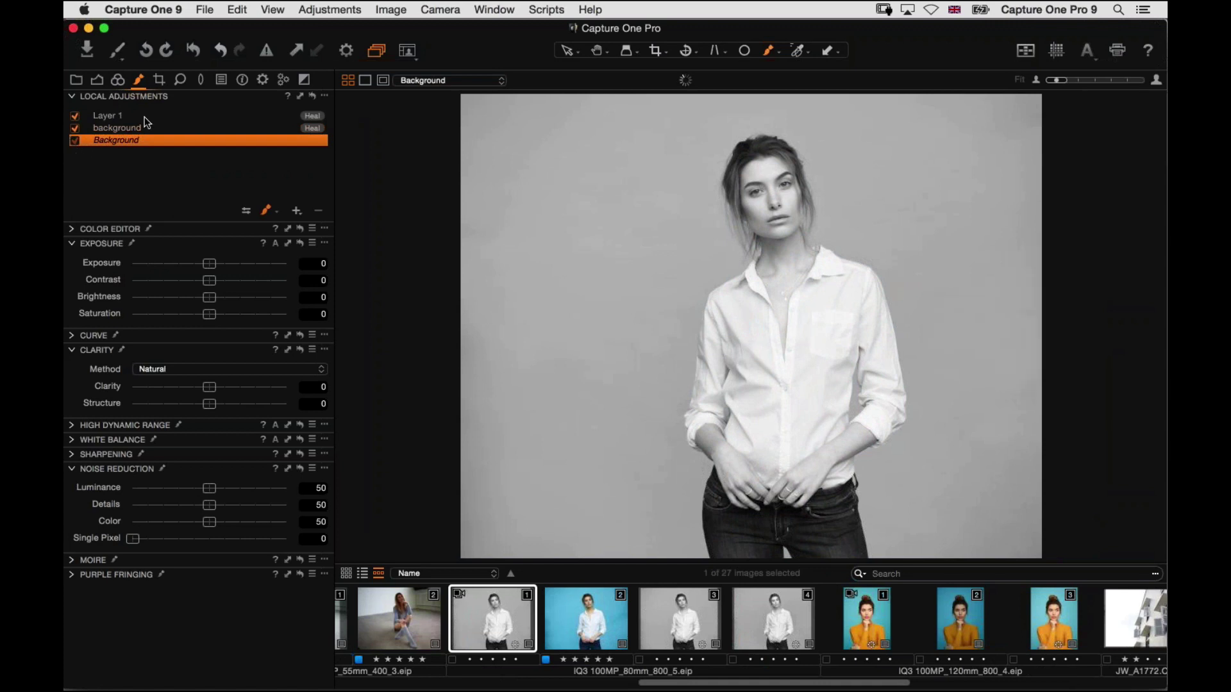
- Try an Exposure of -0.25 on the portrait's Background layer and reset it to 0
mouse_move(211, 263)
left_mouse_down()
mouse_move(223, 266)
mouse_move(205, 263)
left_mouse_up()
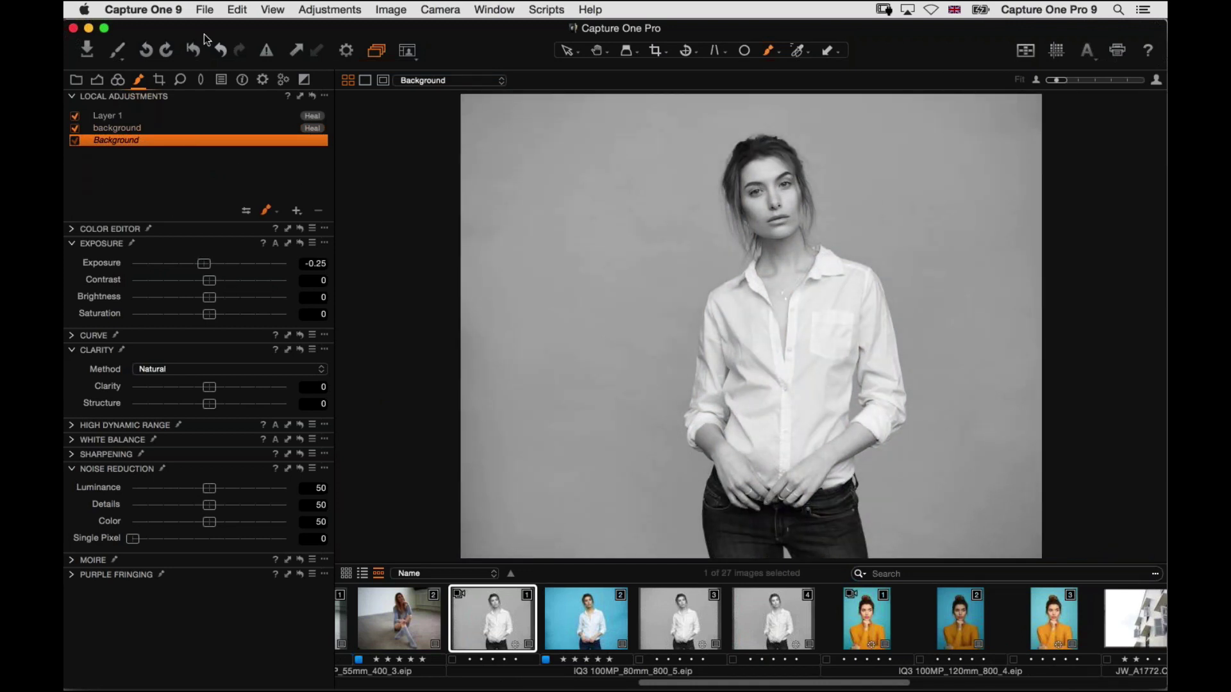
double_click(204, 263)
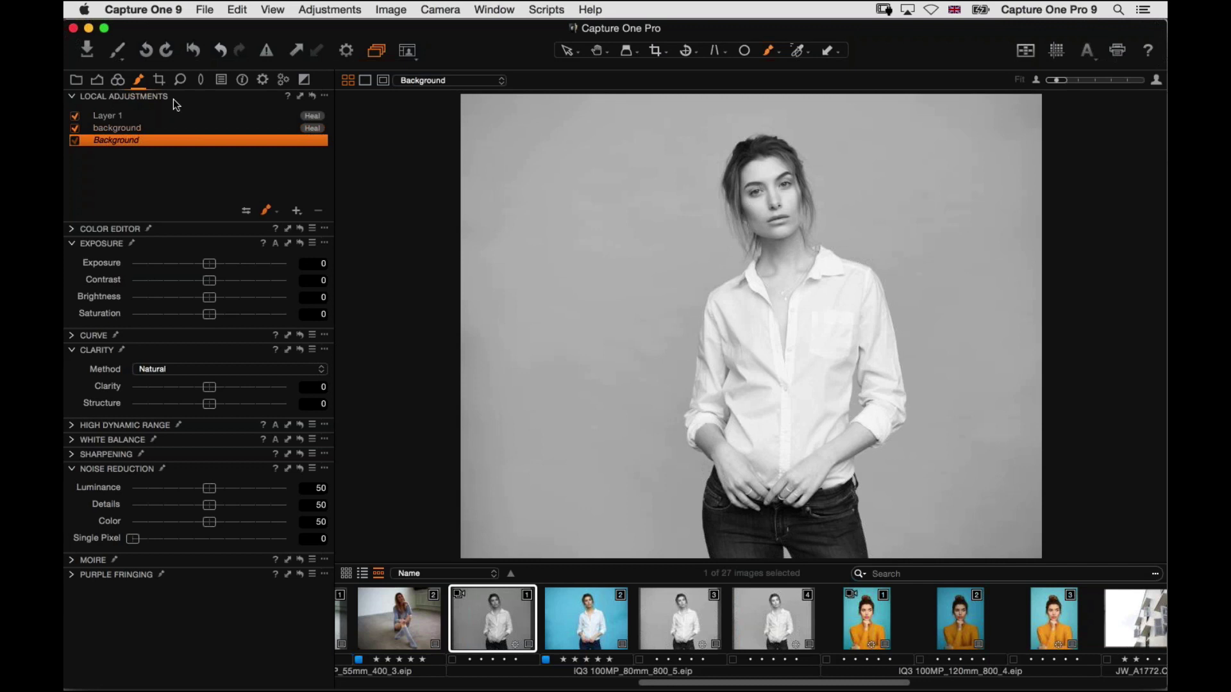
- Invert the black-and-white portrait by swapping the black and white end points of the Luma curve
left_click(98, 83)
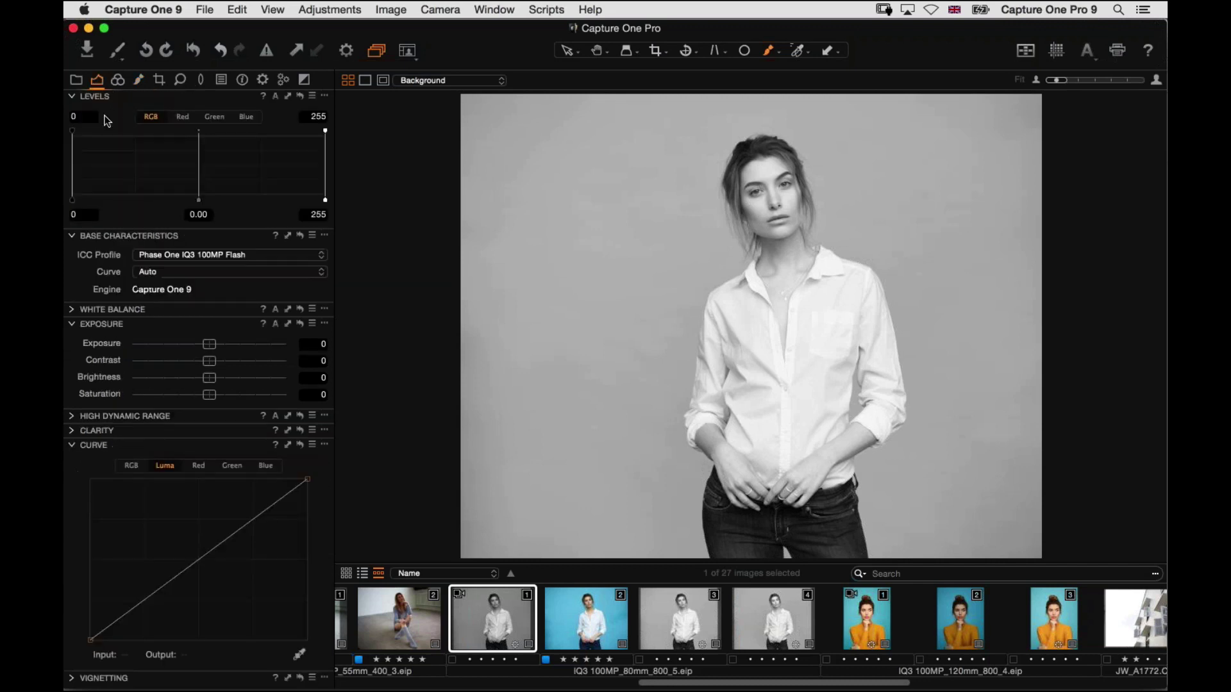
left_click_drag(307, 479, 86, 466)
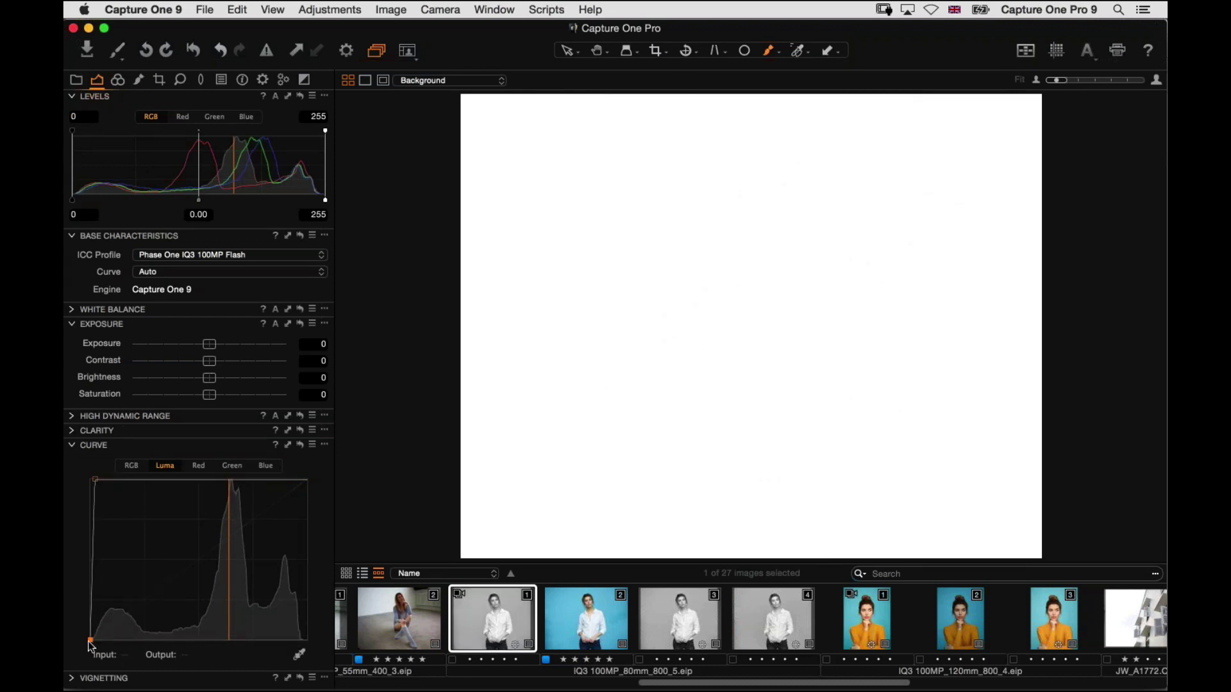
left_click_drag(91, 640, 91, 636)
left_click_drag(95, 480, 307, 533)
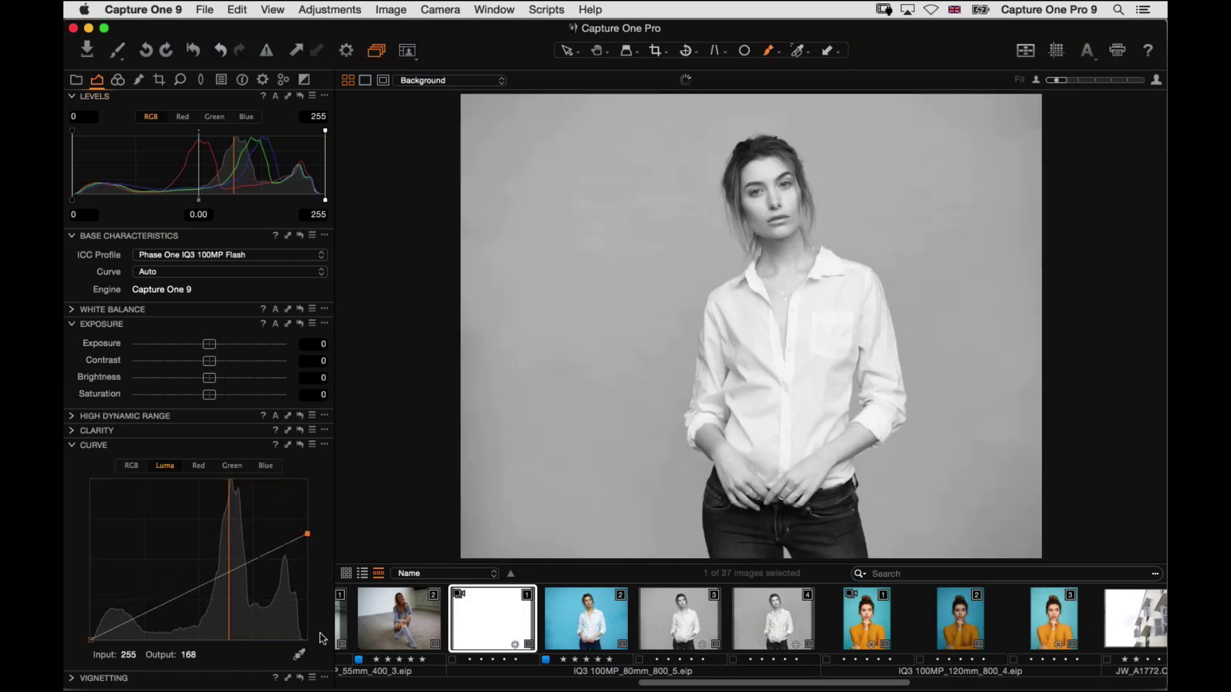
left_click_drag(322, 638, 309, 640)
left_click_drag(91, 637, 98, 479)
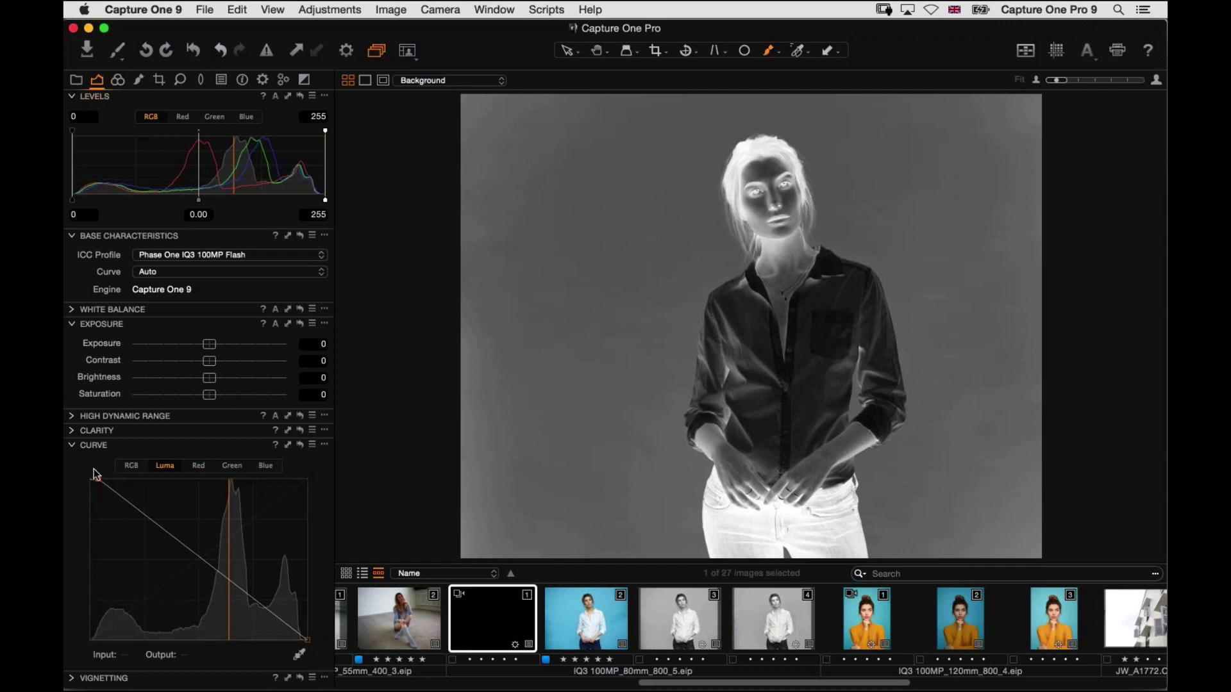
left_click_drag(99, 485, 89, 483)
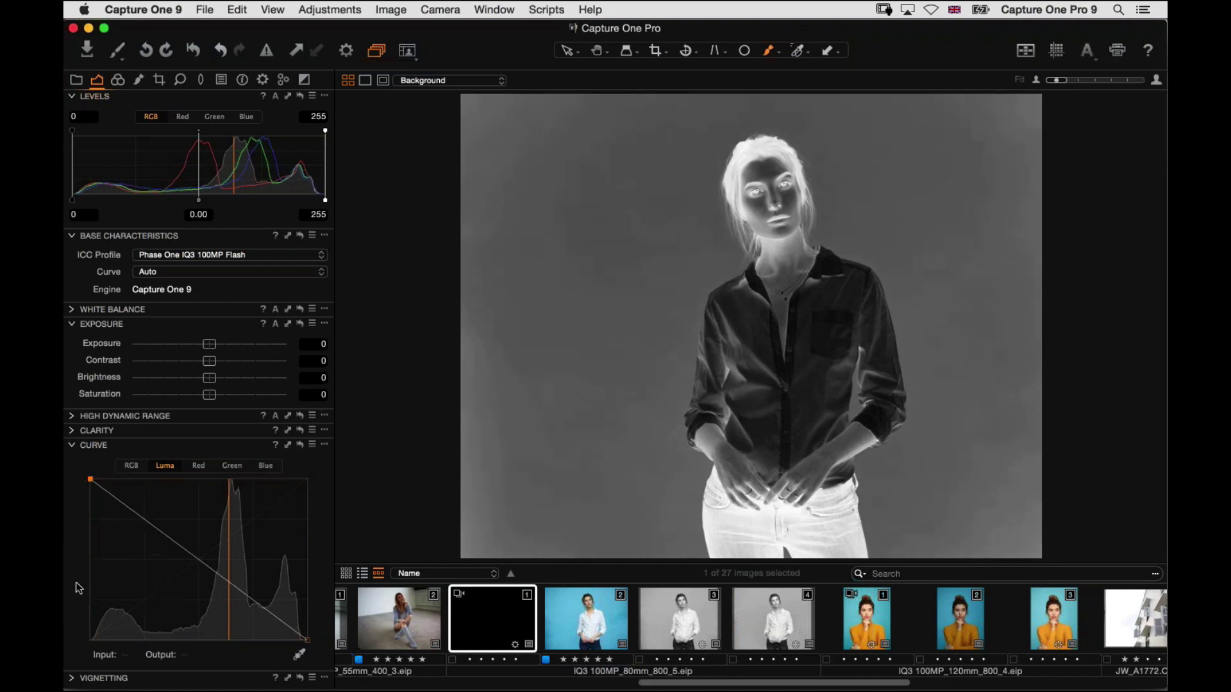
- Return both Luma curve end points to the straight rising diagonal, with black at zero output and white at full output
left_click_drag(90, 480, 90, 500)
left_click_drag(87, 606, 90, 640)
left_click_drag(297, 648, 306, 516)
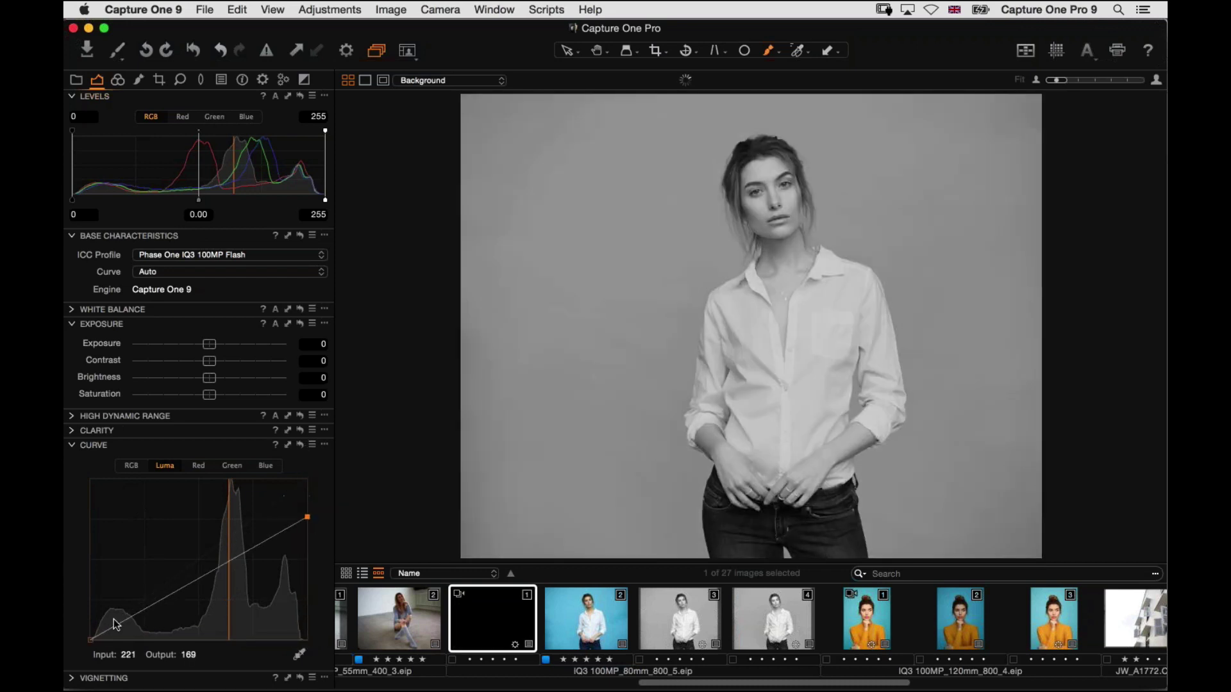
left_click_drag(95, 643, 95, 479)
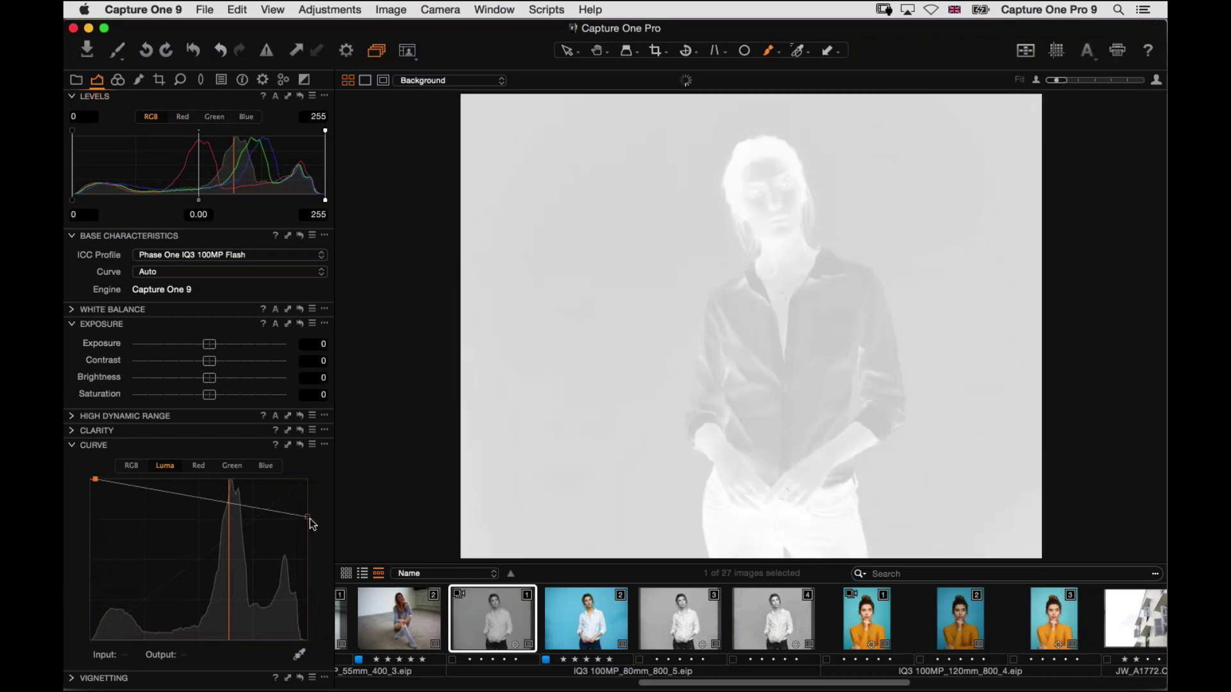
left_click_drag(308, 517, 308, 480)
left_click_drag(91, 483, 90, 640)
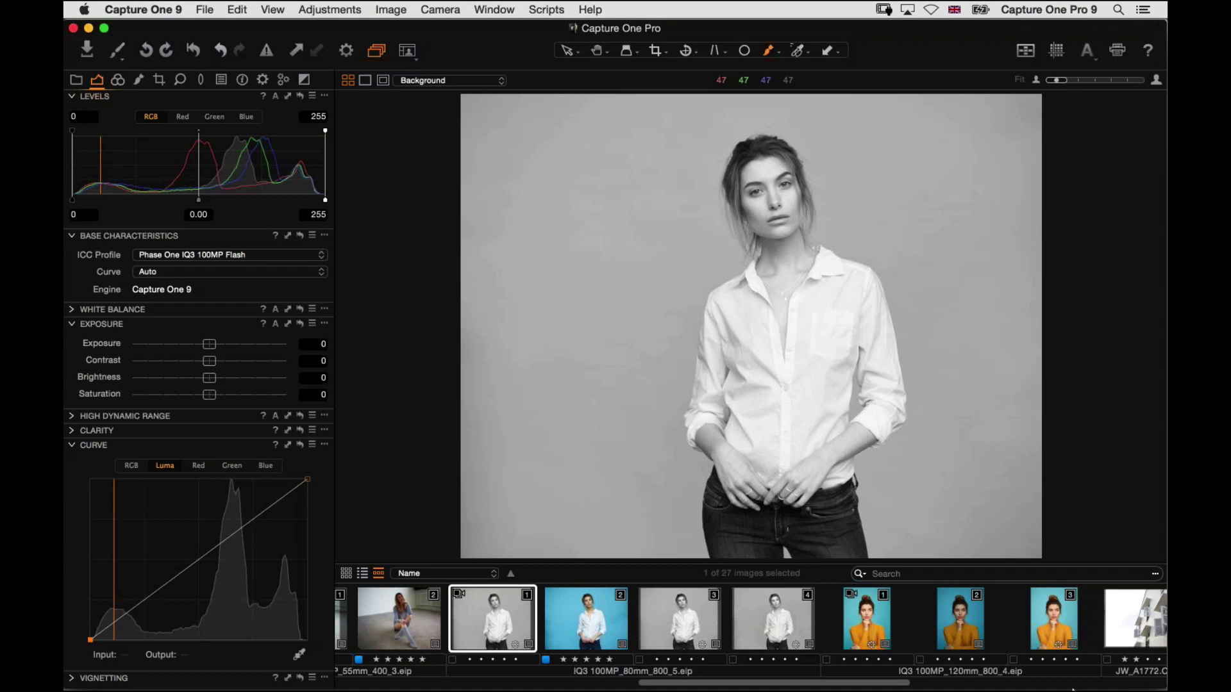
- Switch to Safari, open the bookmarked YouTube page, and look through the Capture One Pro 9 Tutorials playlist
key("super+Tab")
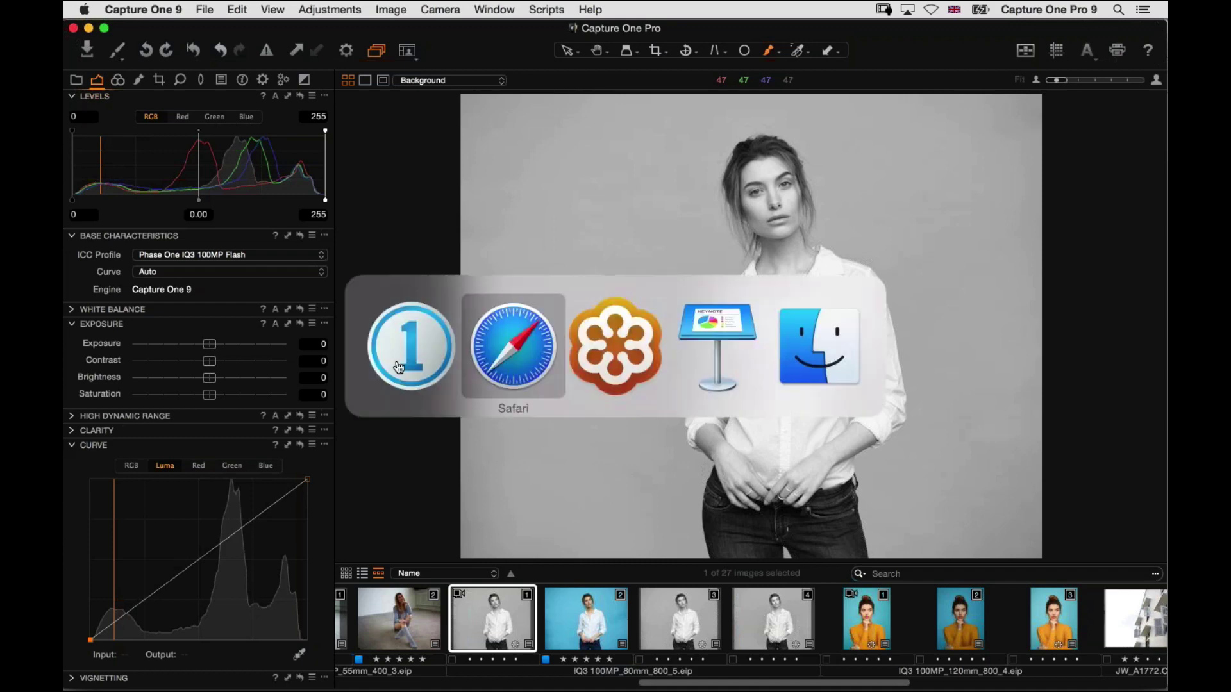
left_click(517, 317)
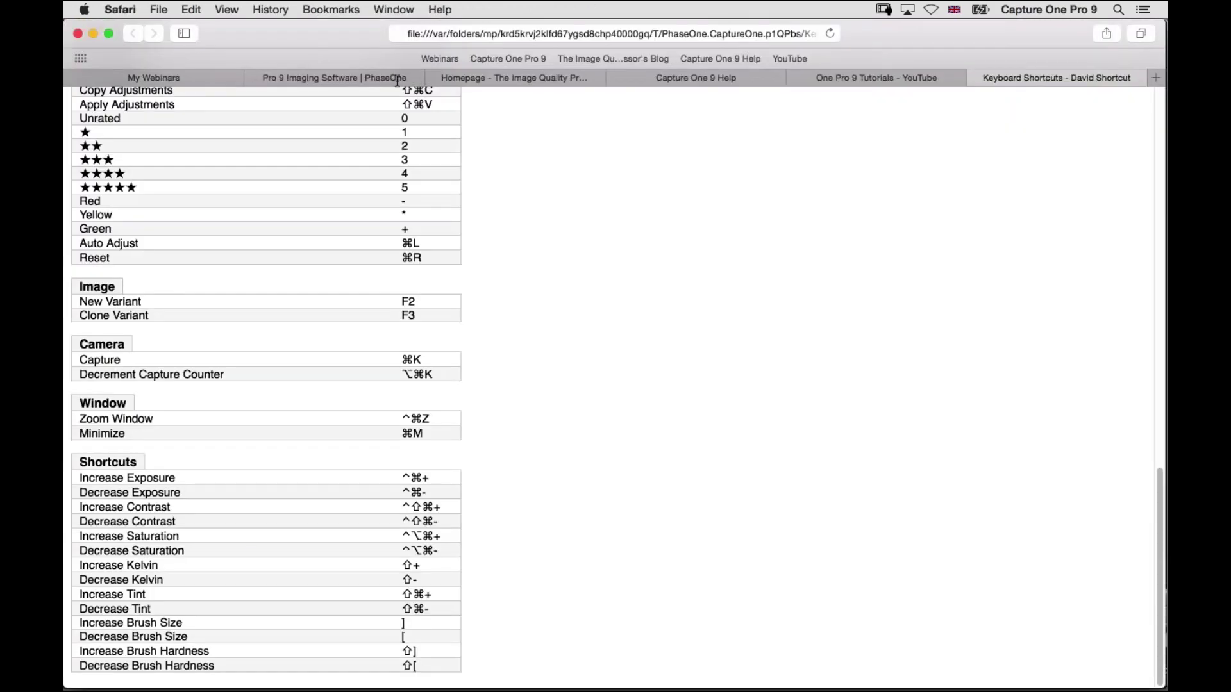
left_click(369, 78)
left_click(790, 58)
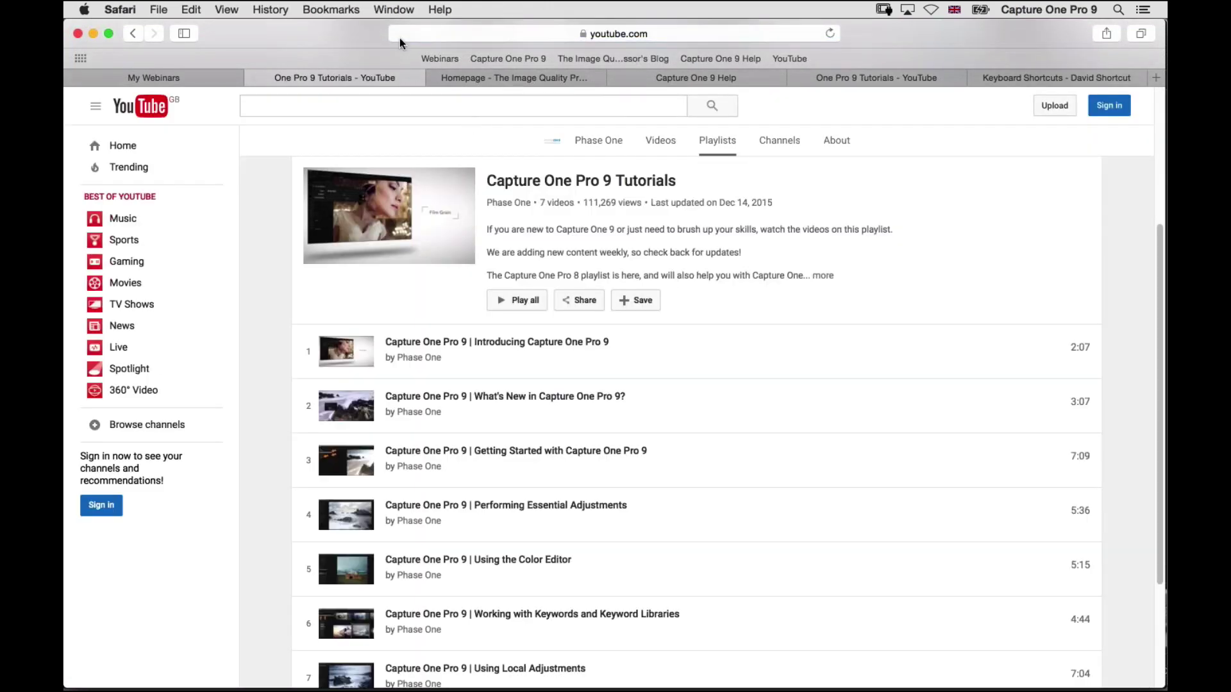
scroll(539, 398, "down", 3)
scroll(542, 385, "up", 2)
scroll(542, 433, "down", 1)
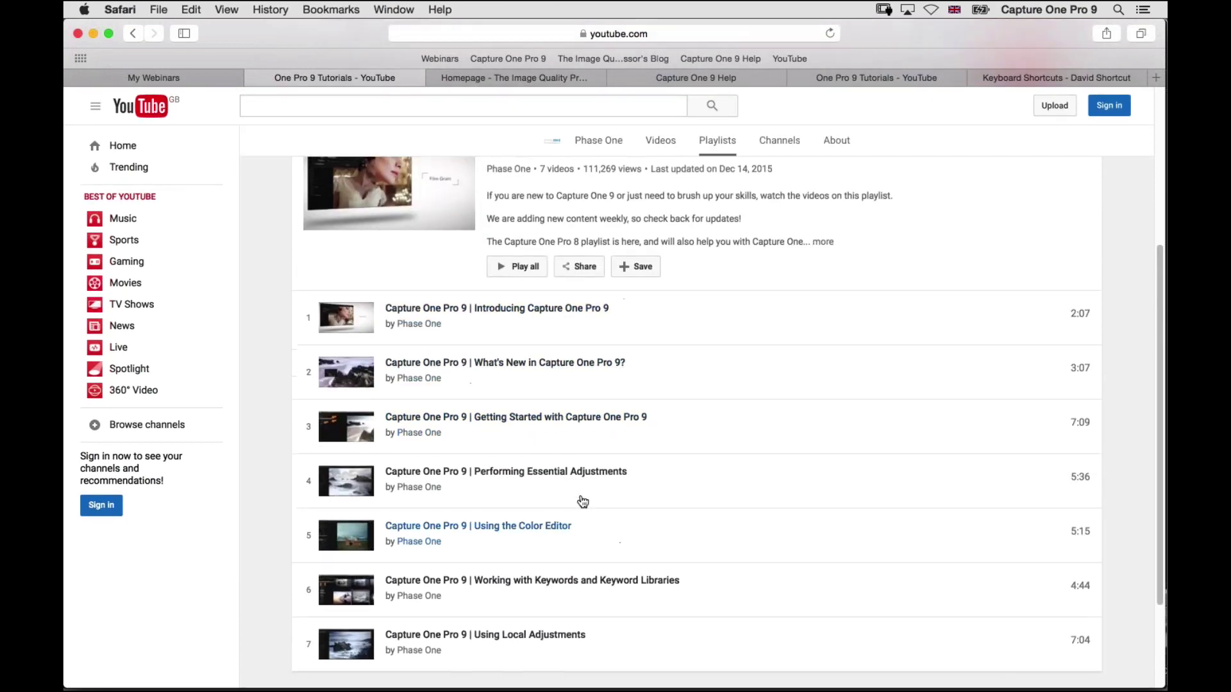
scroll(583, 502, "down", 1)
scroll(580, 497, "up", 3)
scroll(583, 550, "up", 1)
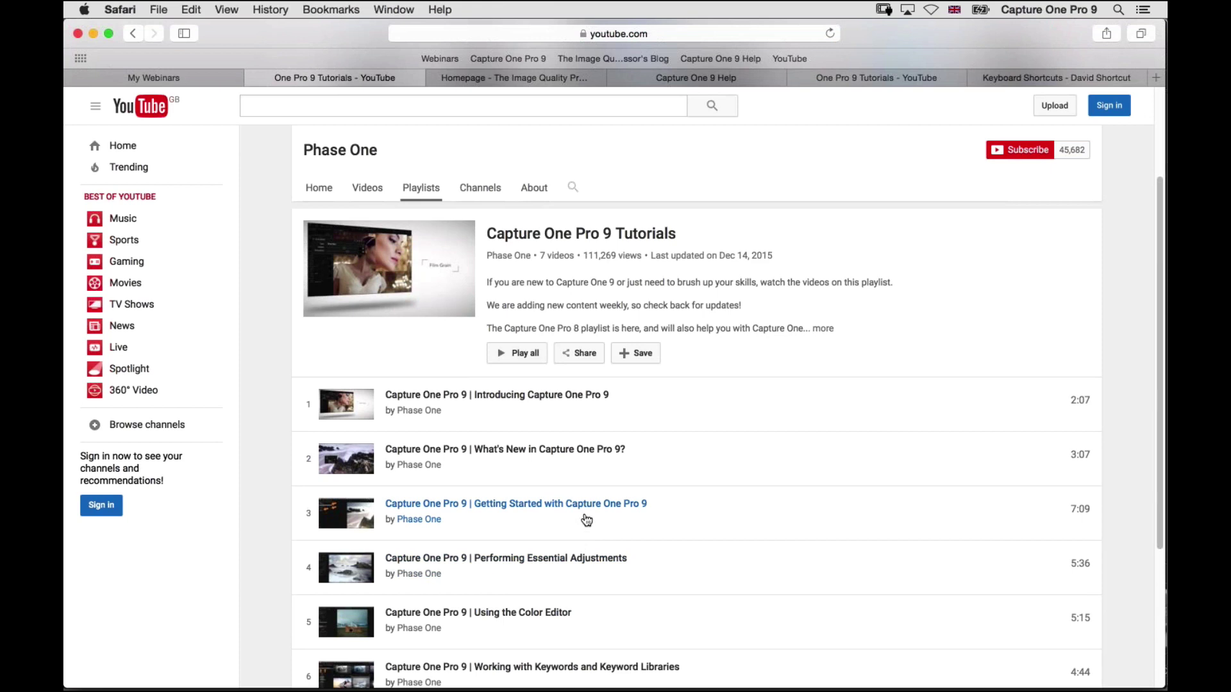
- Expand the playlist description, open its link to the Capture One Pro 8 playlist, and look through the videos there
left_click(824, 328)
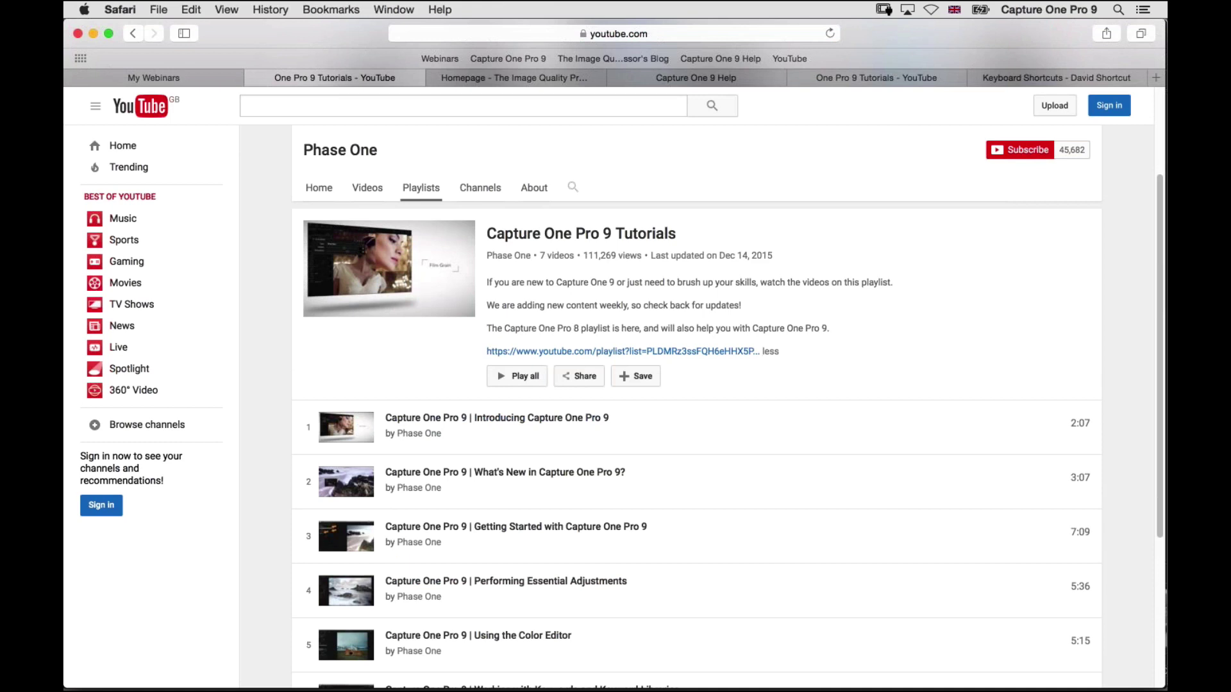
left_click(615, 352)
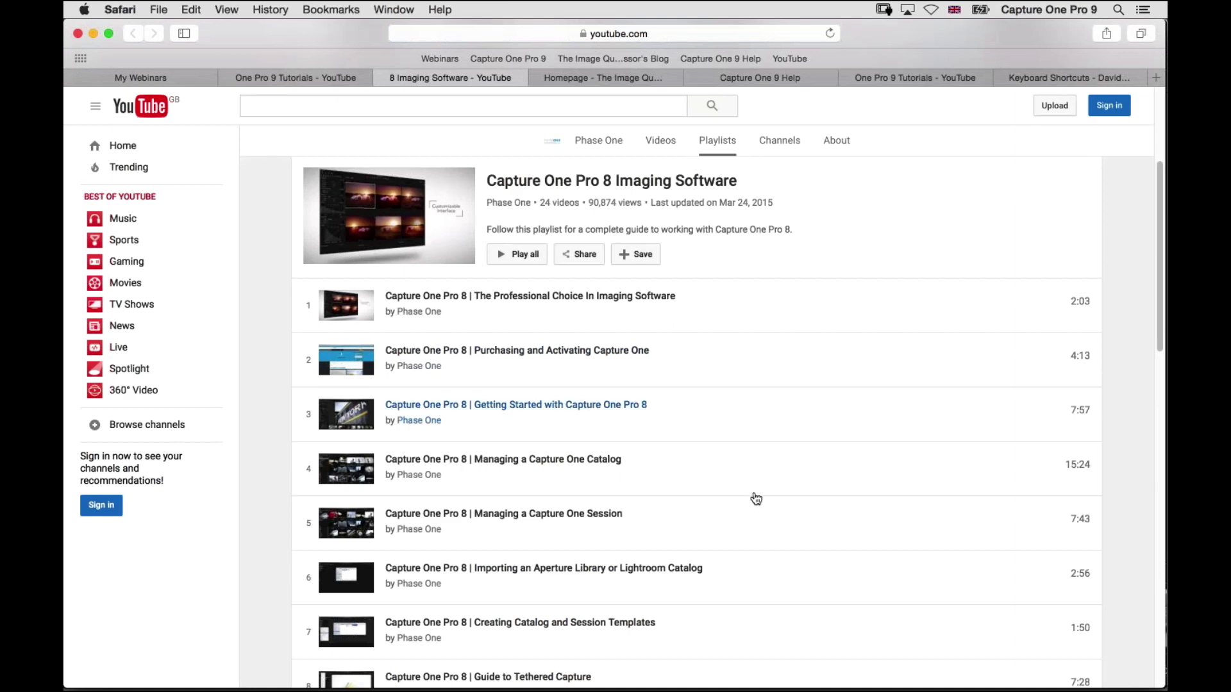
scroll(761, 421, "down", 10)
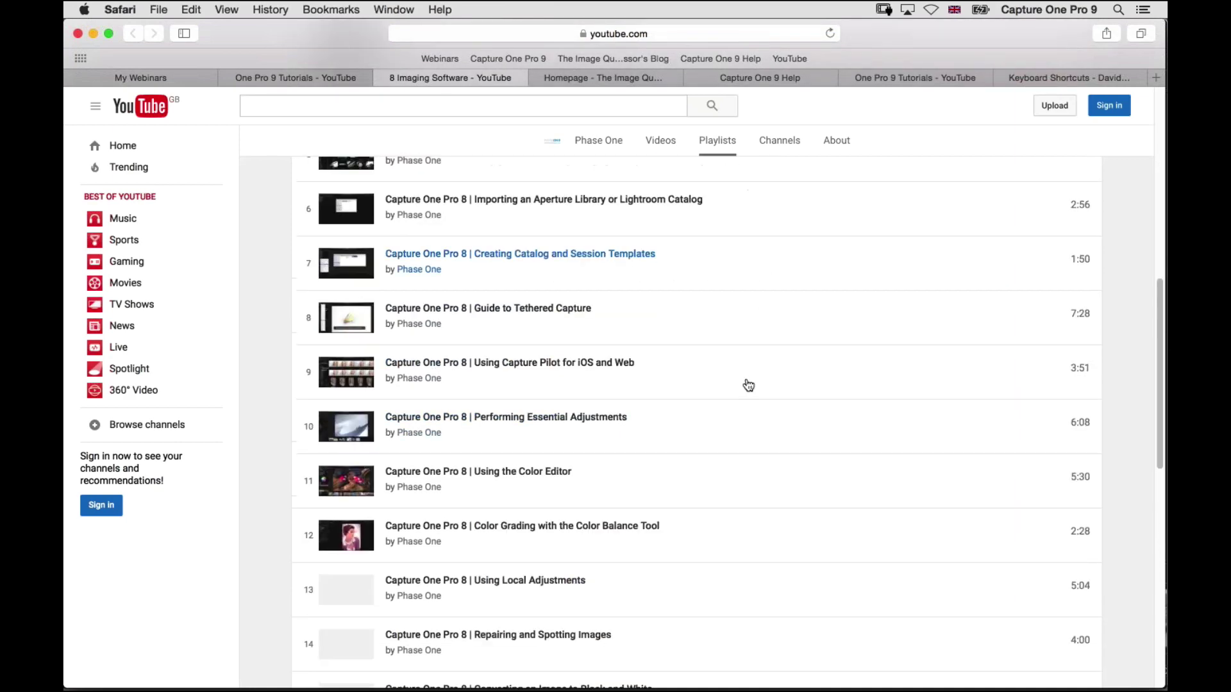
scroll(759, 380, "down", 6)
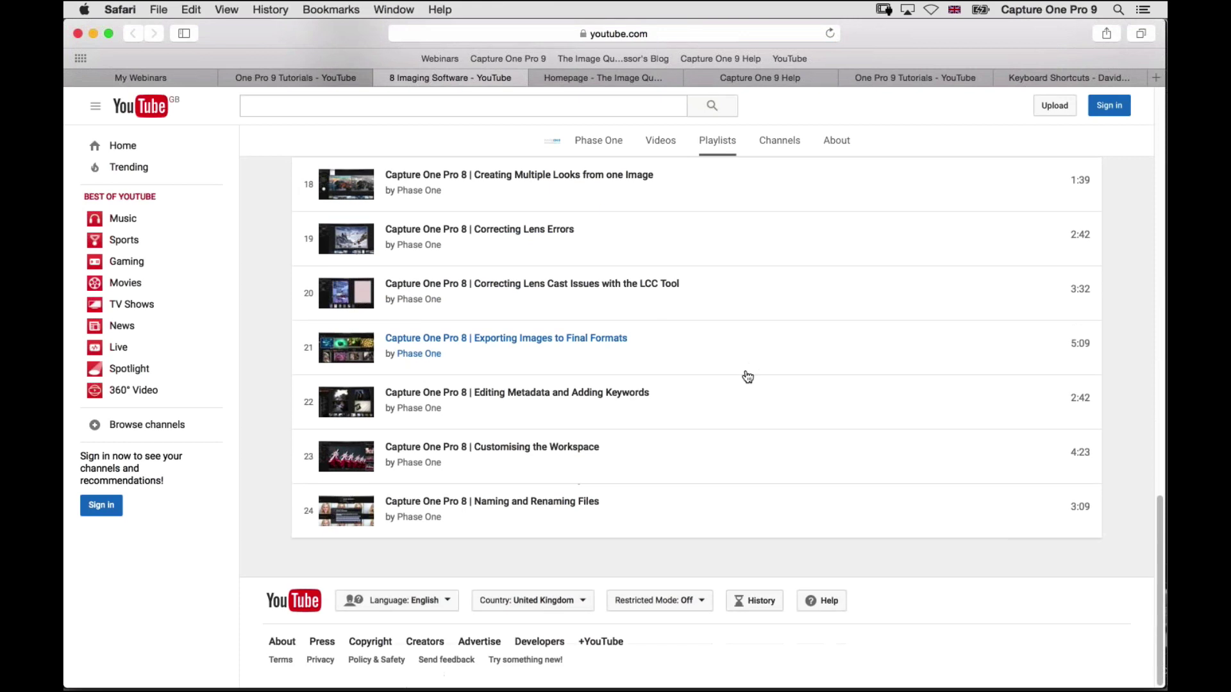
scroll(739, 330, "up", 4)
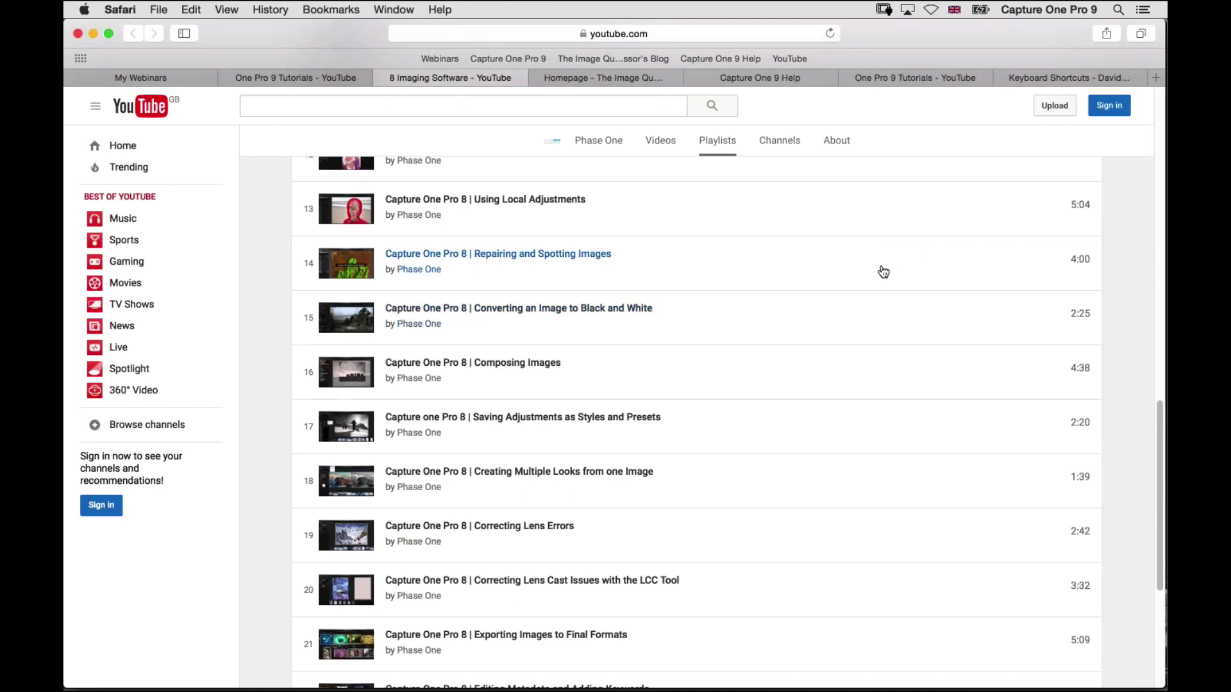
- Review the Capture One Pro 8 playlist, reopen it from the Pro 9 Tutorials description link, and return to the Pro 9 playlist
scroll(763, 410, "down", 1)
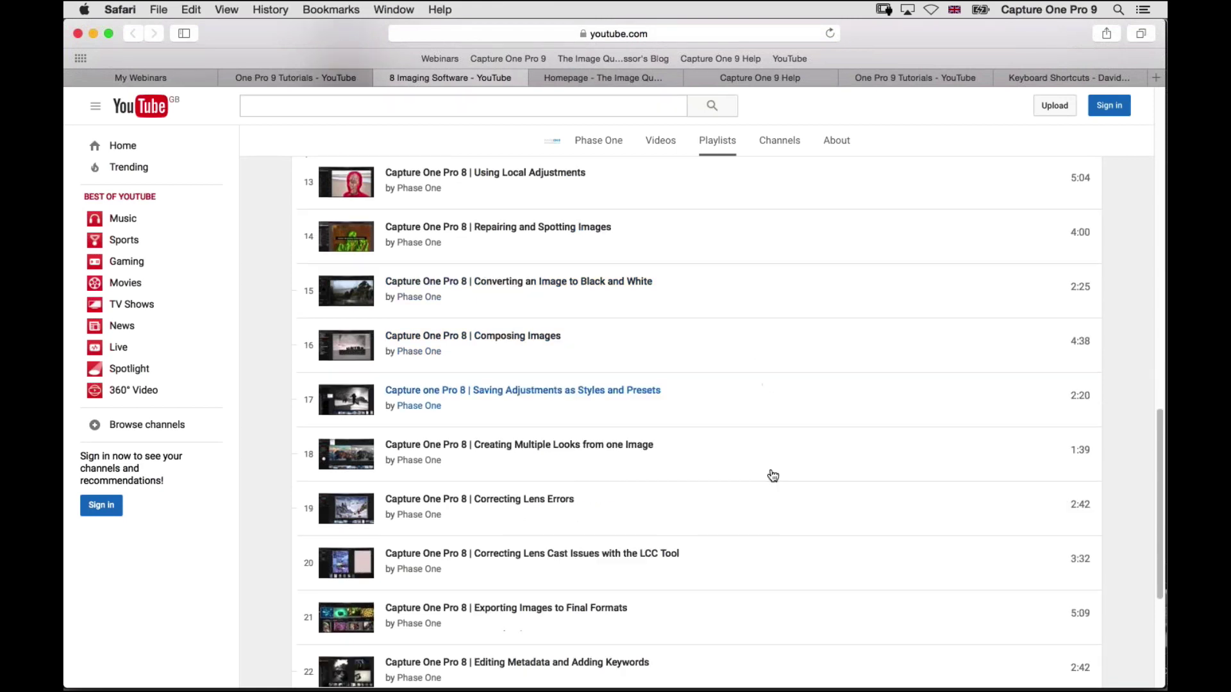
scroll(772, 472, "up", 8)
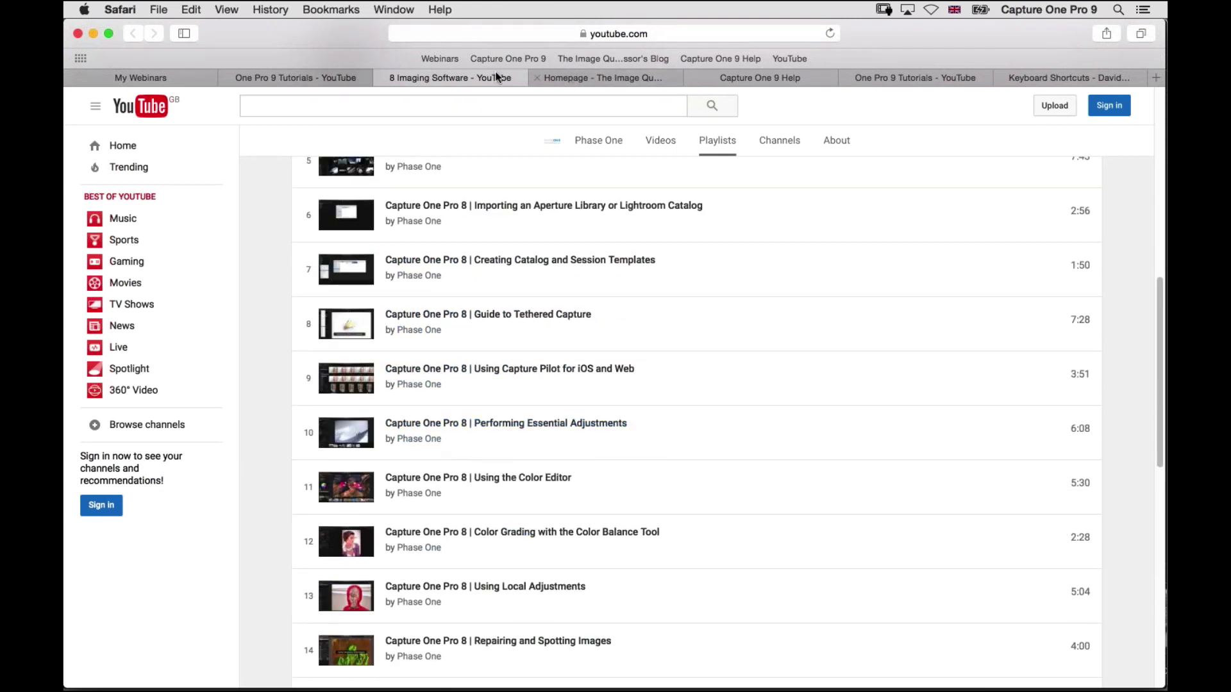
left_click(332, 78)
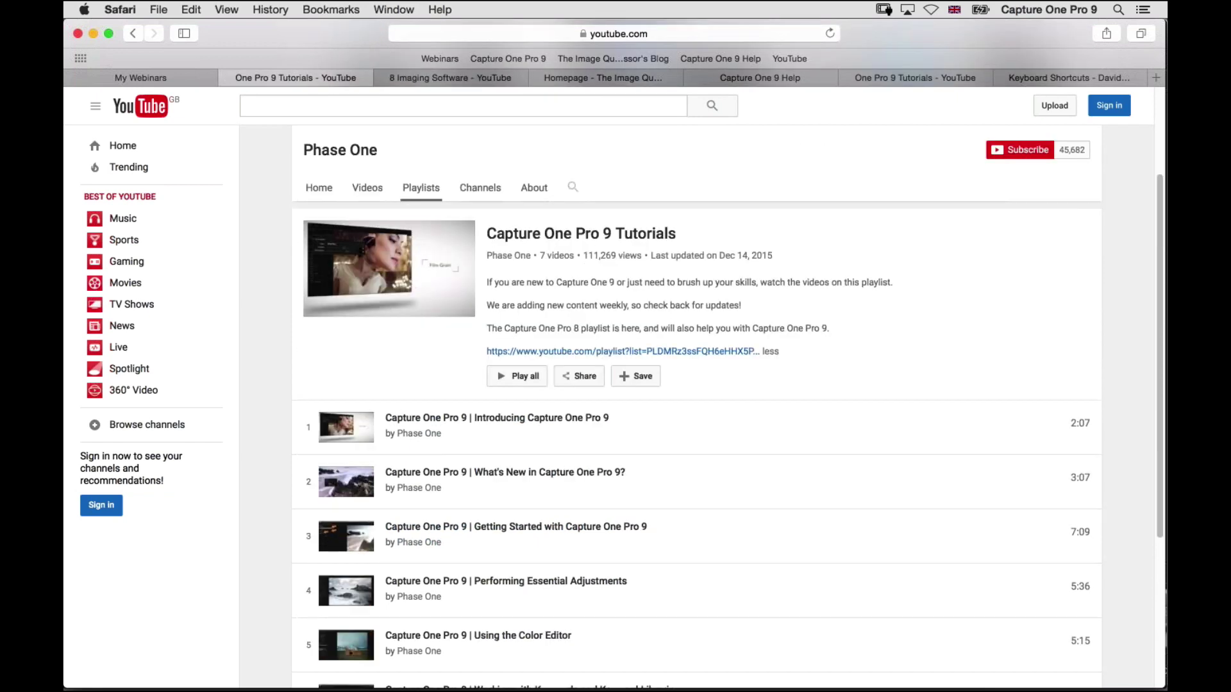
left_click(605, 352)
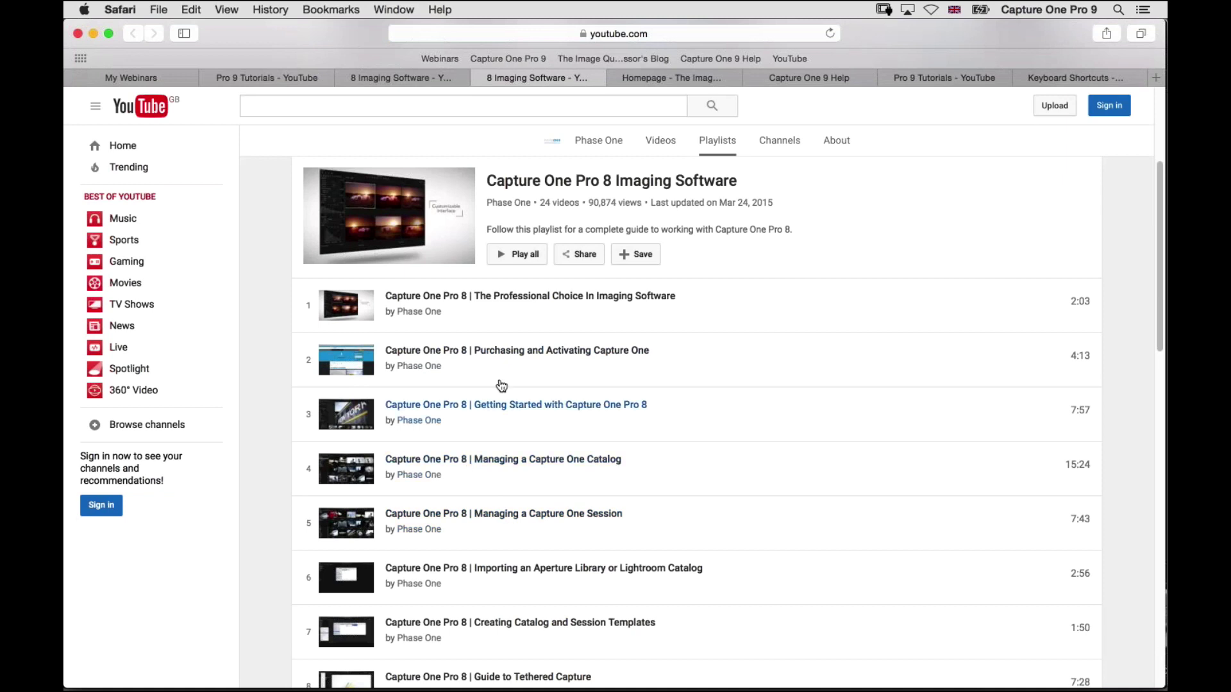
left_click(298, 78)
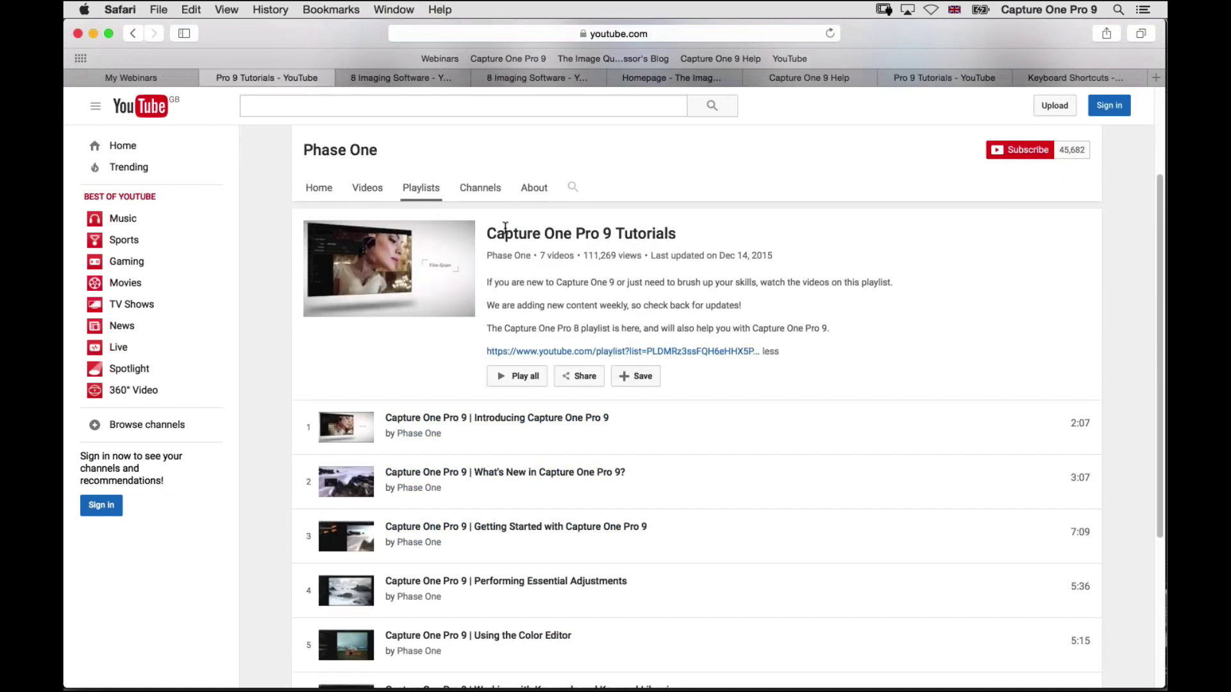
- Open the Capture One 9 online help site at help.phaseone.com in place of the Pro 9 playlist
key("super+l")
key("BackSpace")
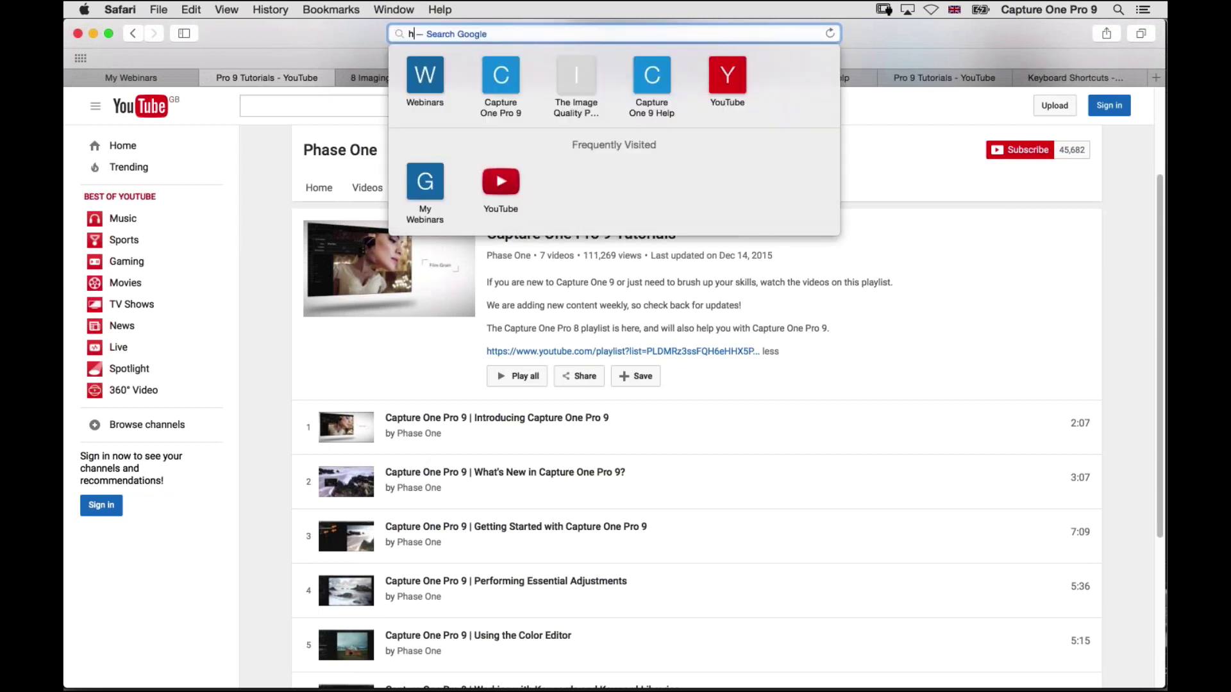
type("helo")
key("BackSpace")
type("p")
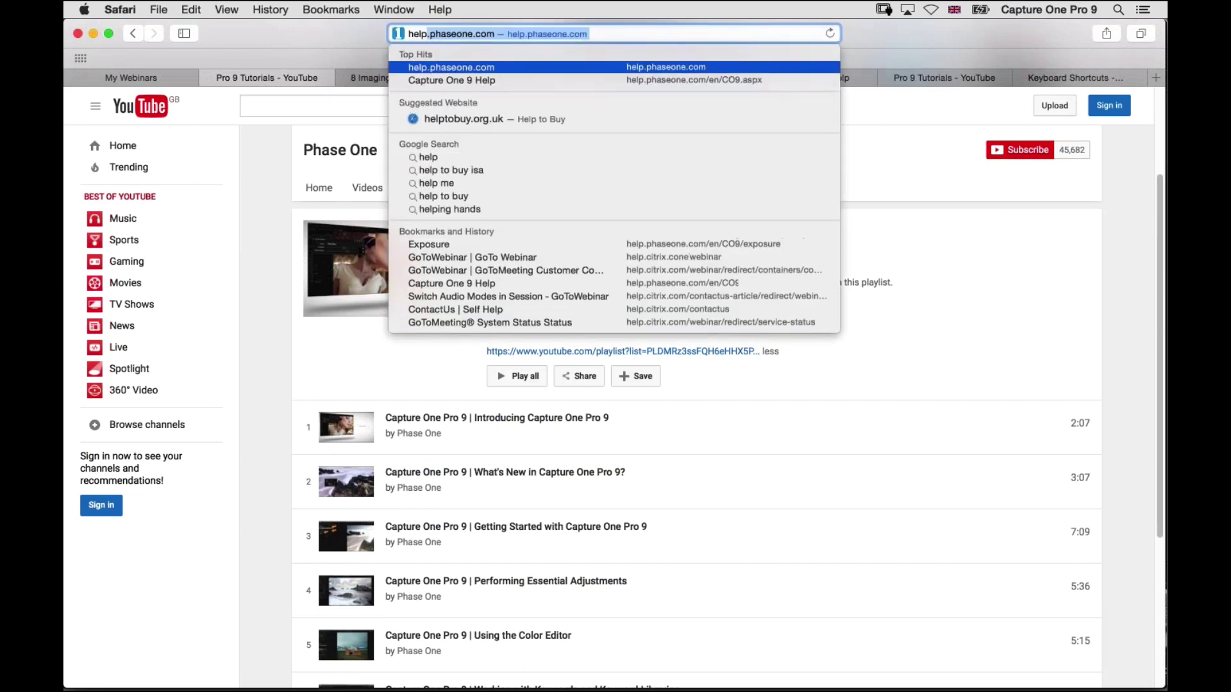
key("Return")
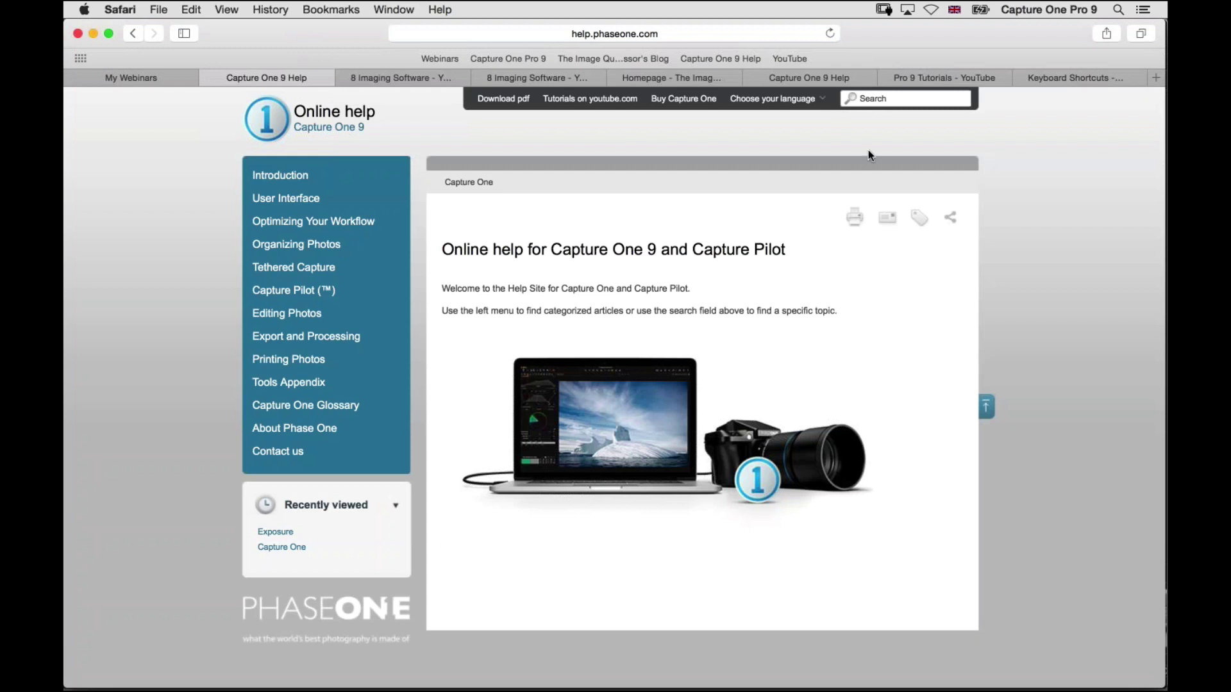
key("super+l")
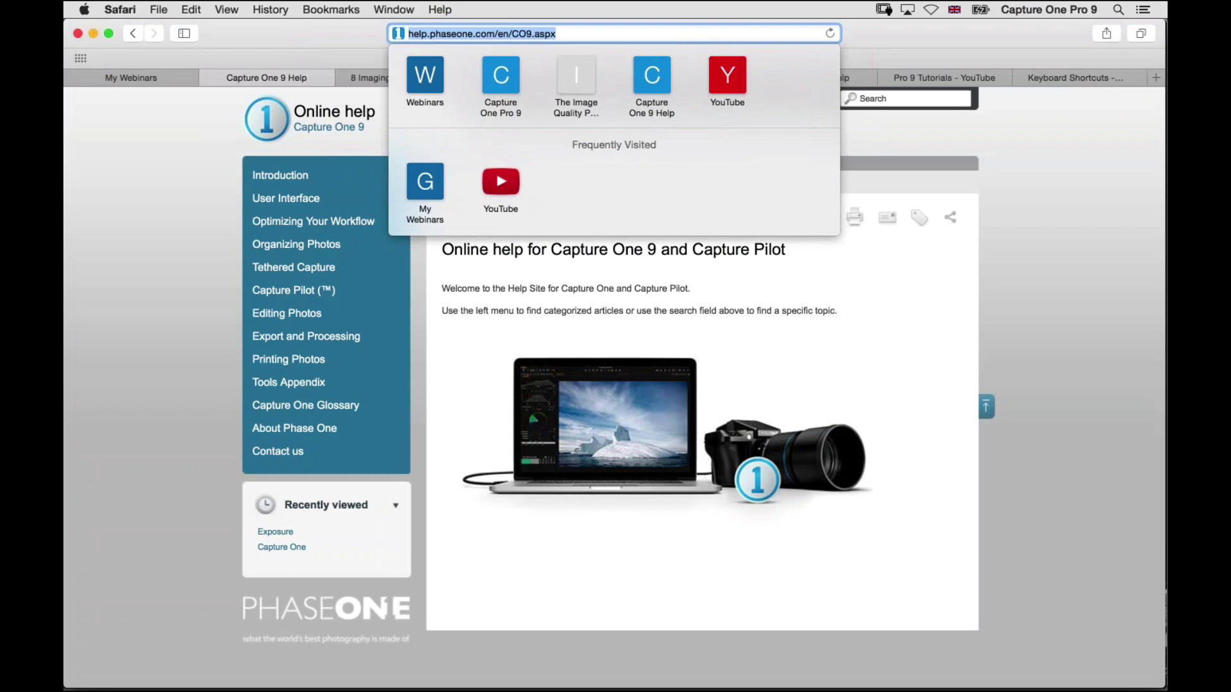
type("am")
key("Return")
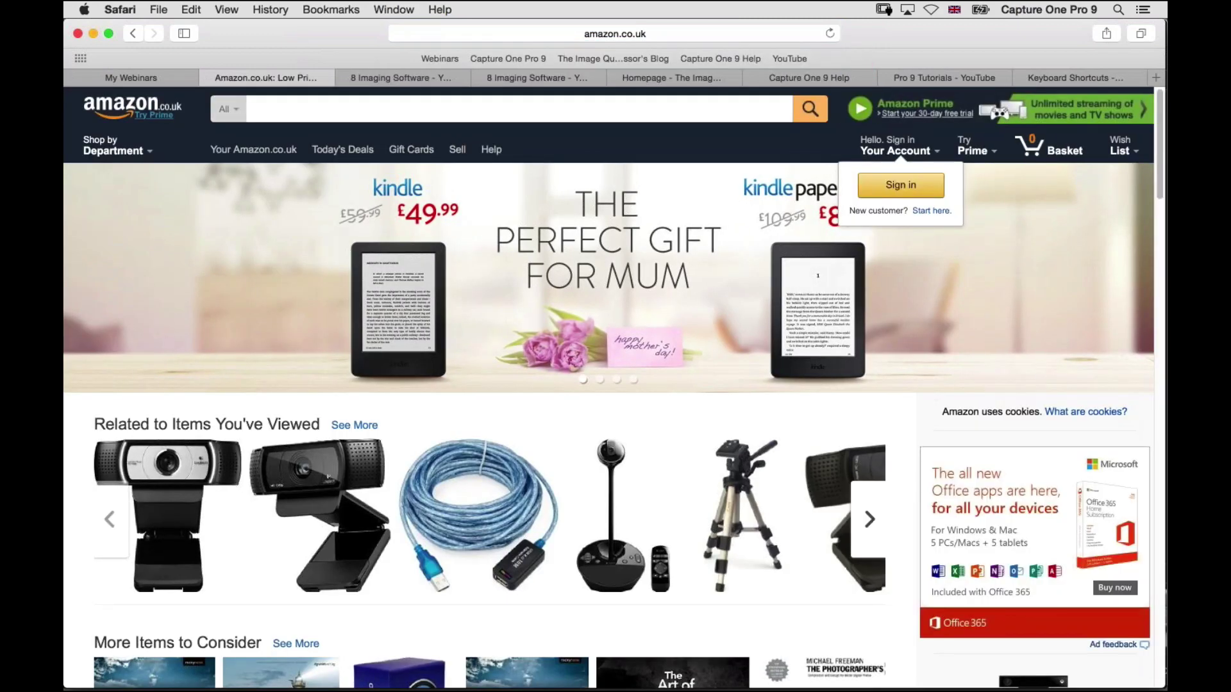
type("cap")
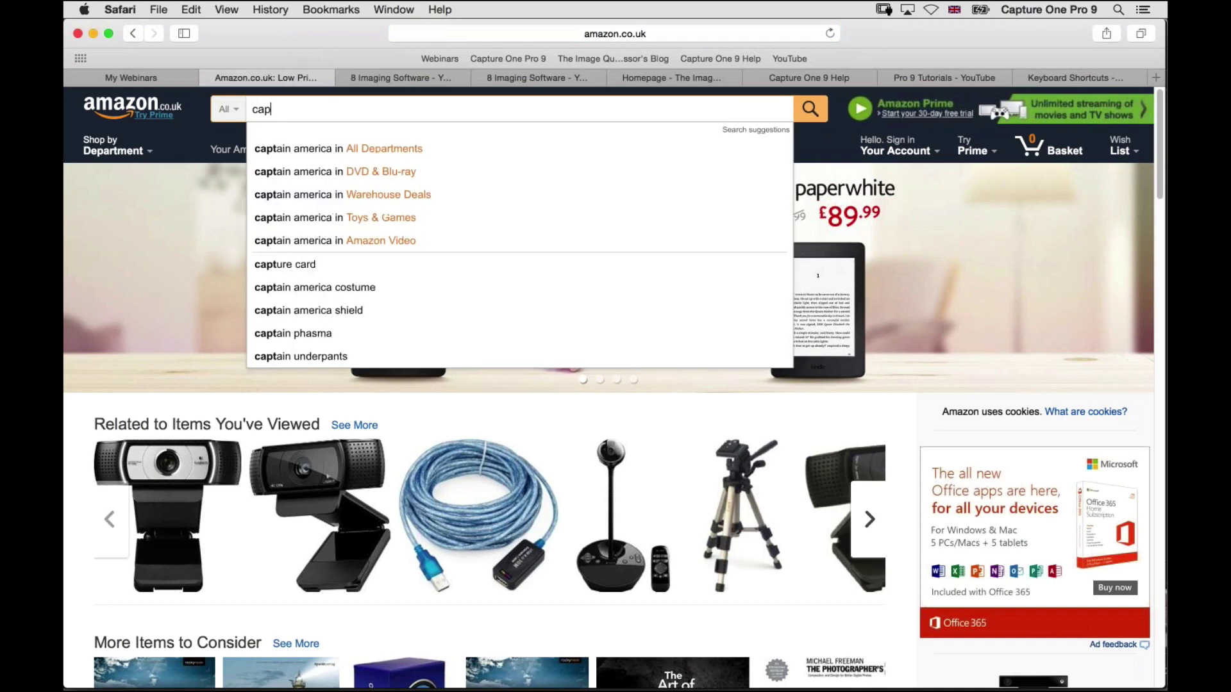
key("BackSpace")
key("BackSpace")
key("BackSpace")
- Go to rockynook.com, open the free ebook offer on moving to Capture One Pro 9, and look through its page
key("super+l")
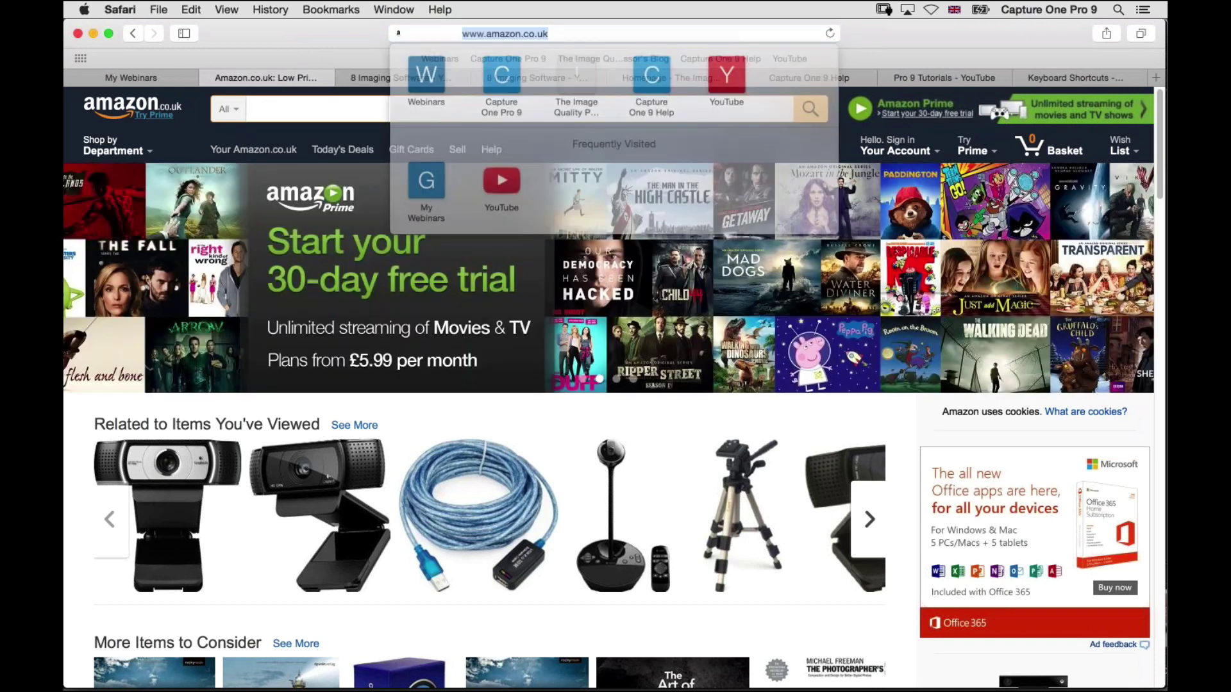
type("rockynook.com")
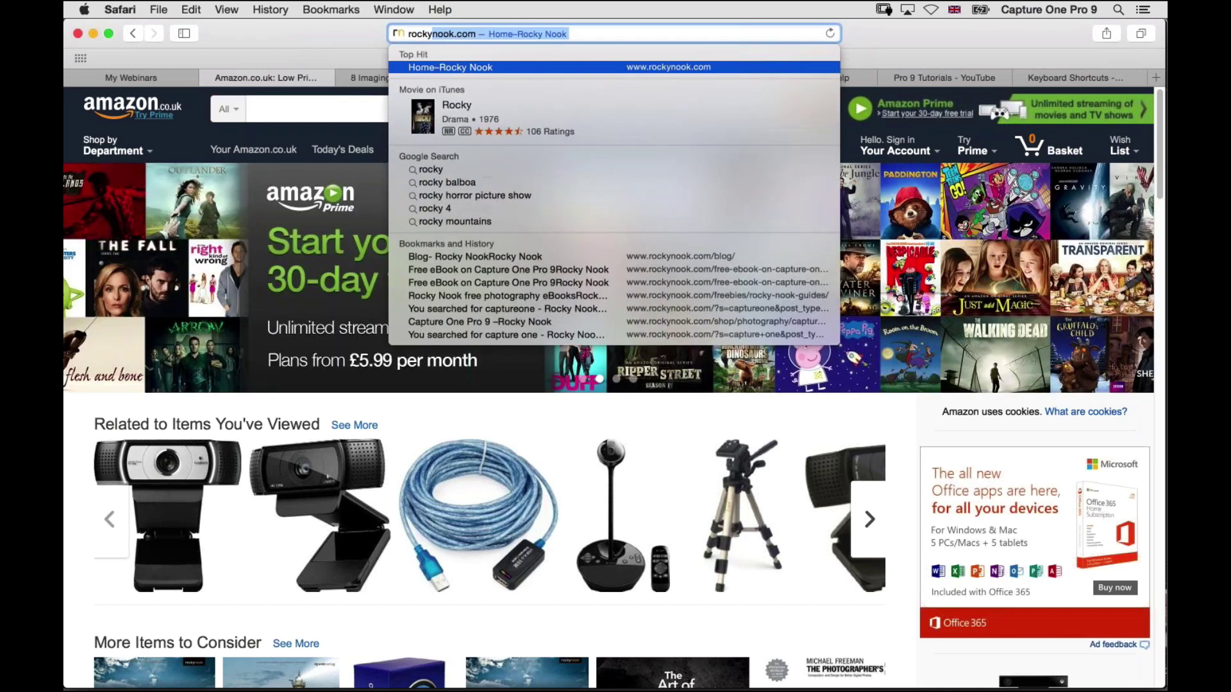
key("Return")
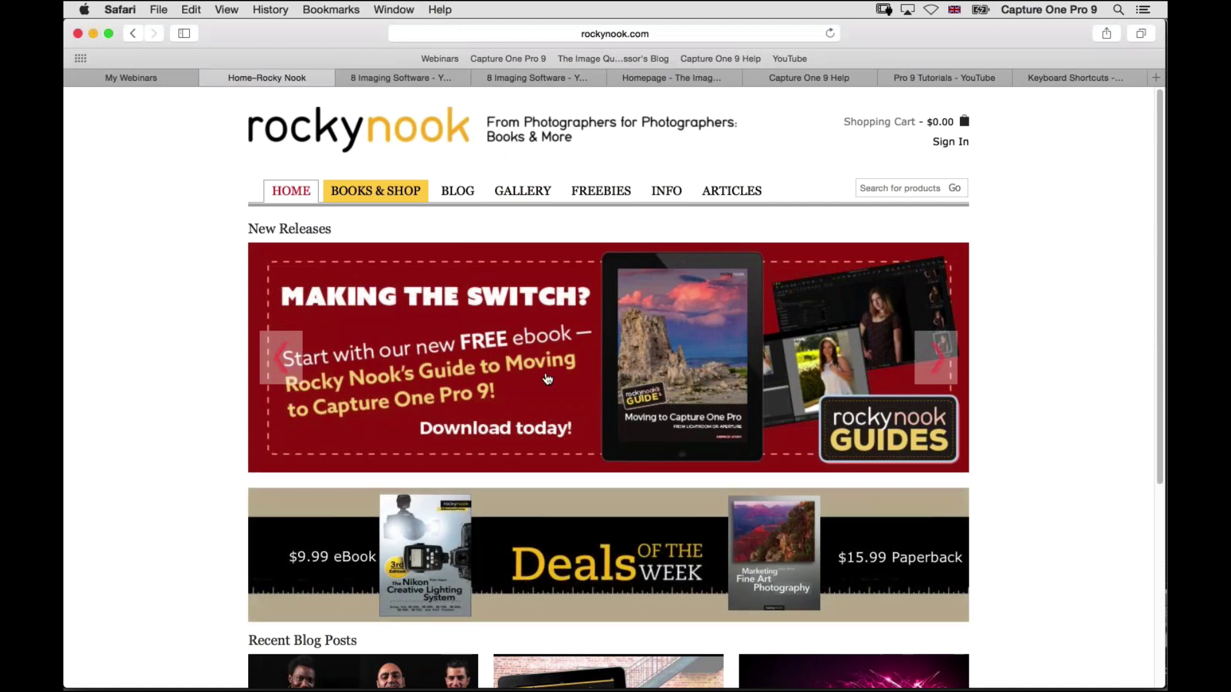
left_click(477, 404)
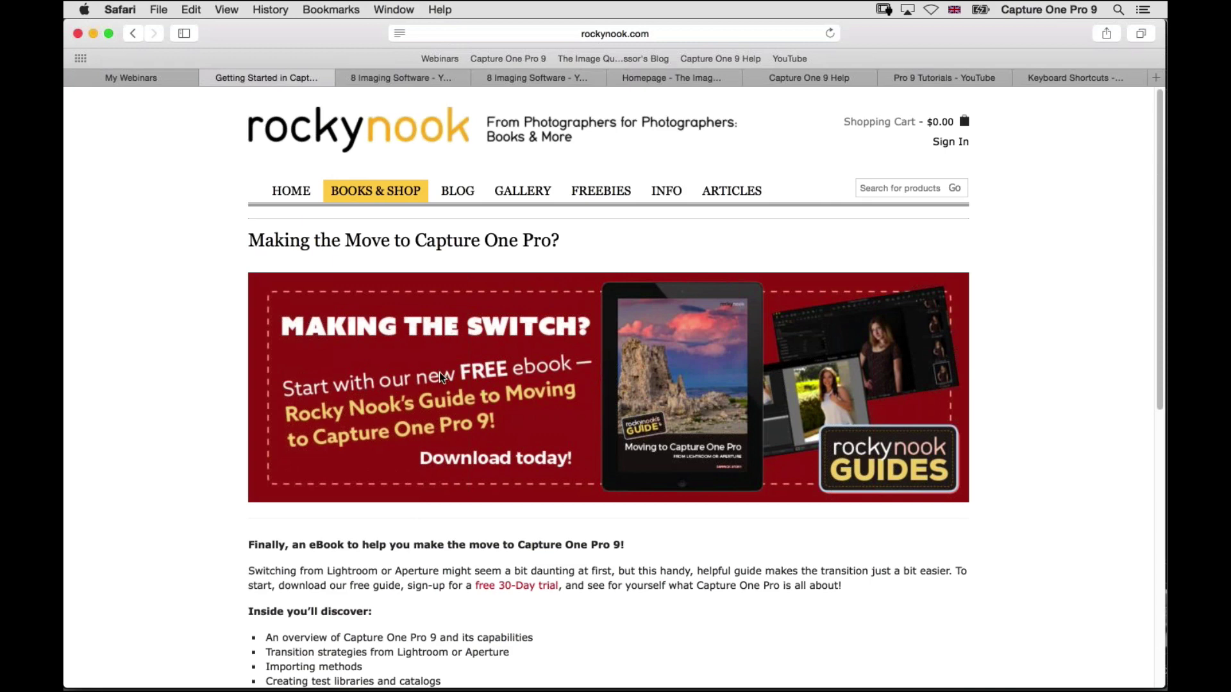
scroll(361, 517, "down", 5)
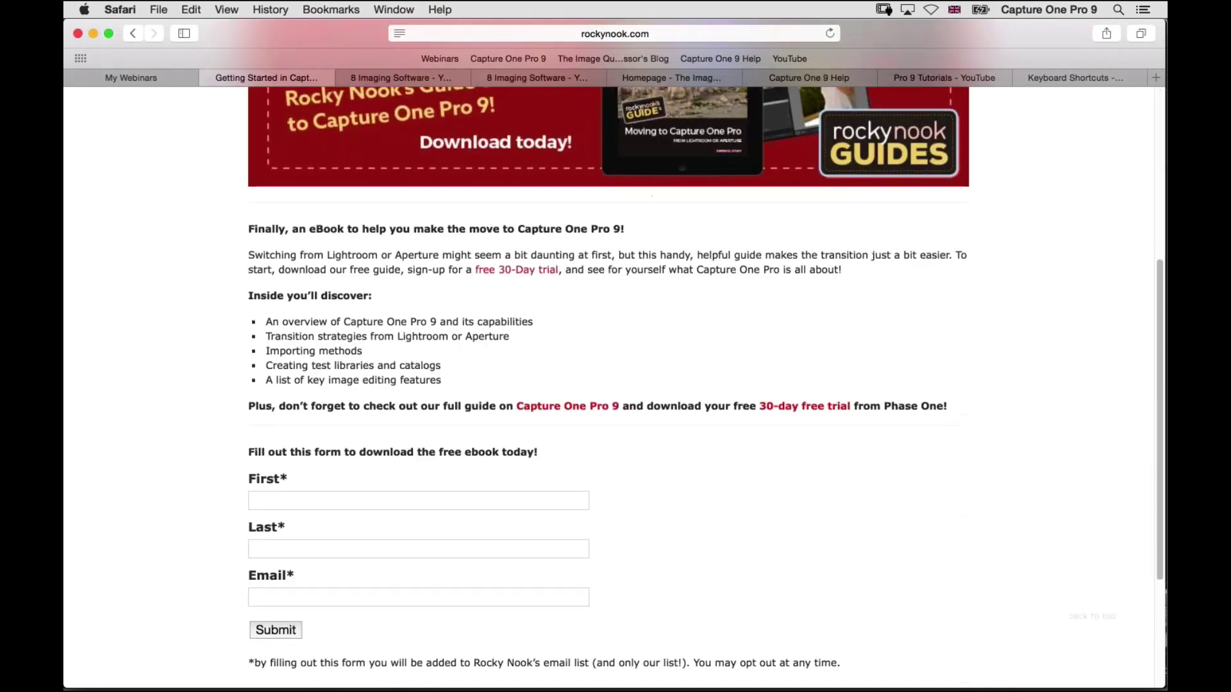
scroll(615, 385, "down", 3)
scroll(532, 379, "up", 10)
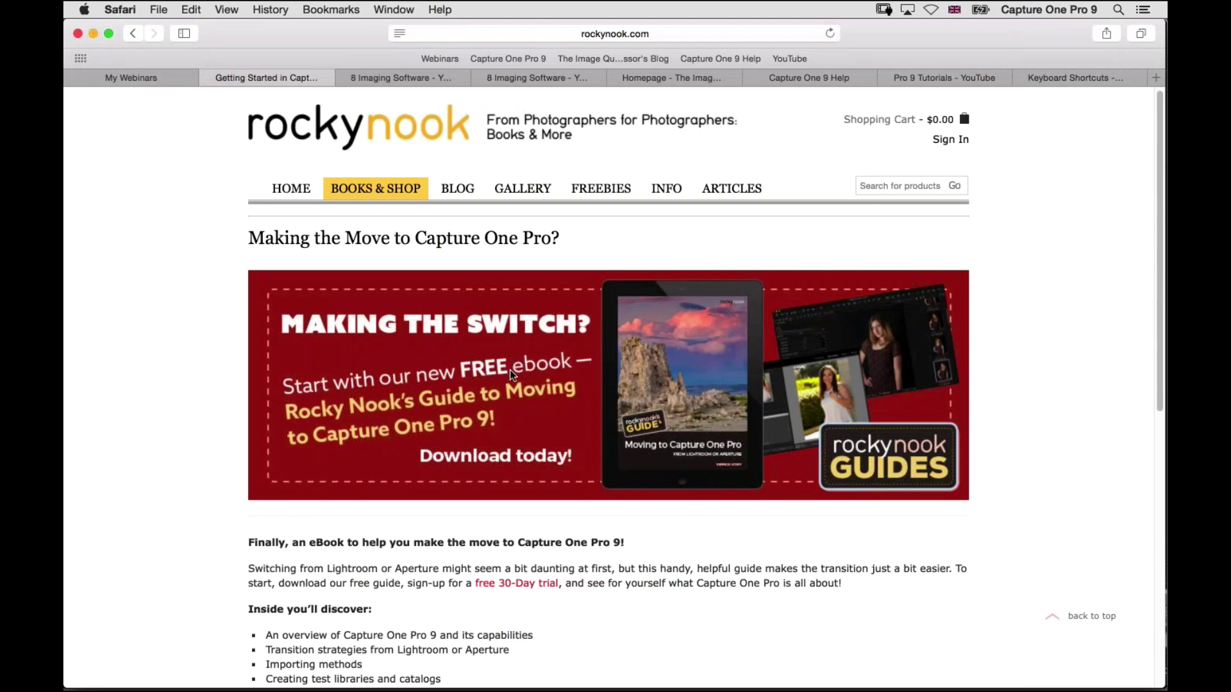
- Search the Rocky Nook site for "capture one", open the Capture One Pro 9 book's page, and switch back to Capture One 9
left_click(887, 186)
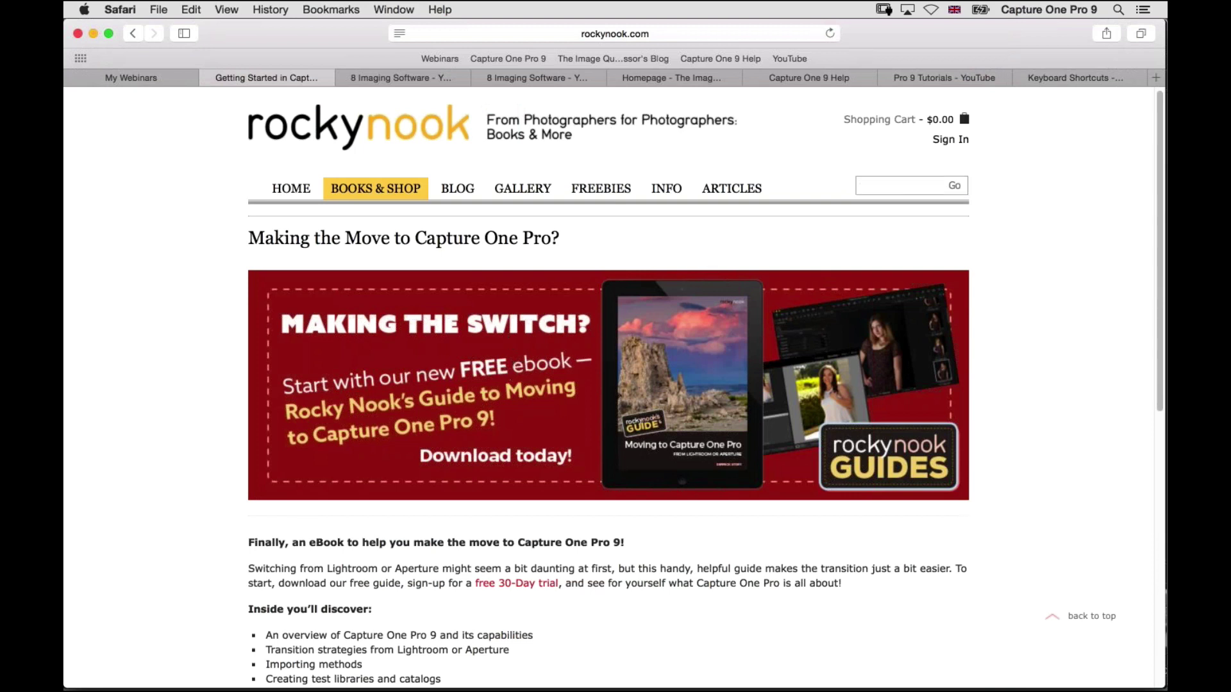
type("capture one")
key("Return")
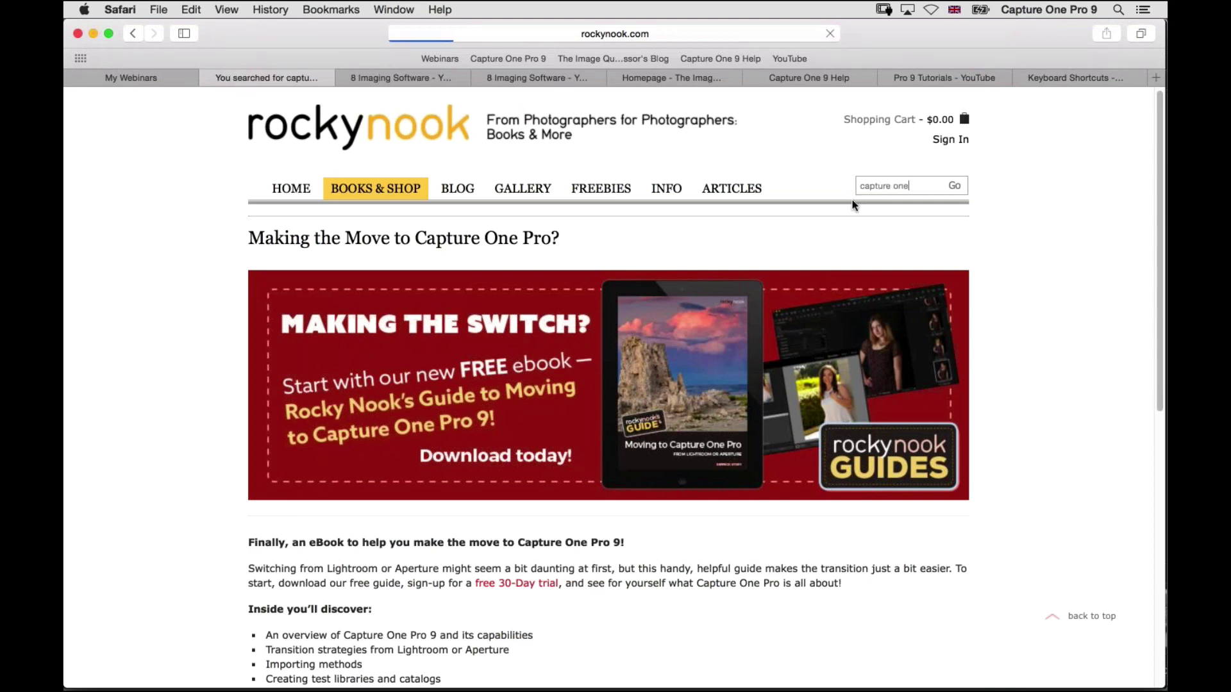
left_click(660, 388)
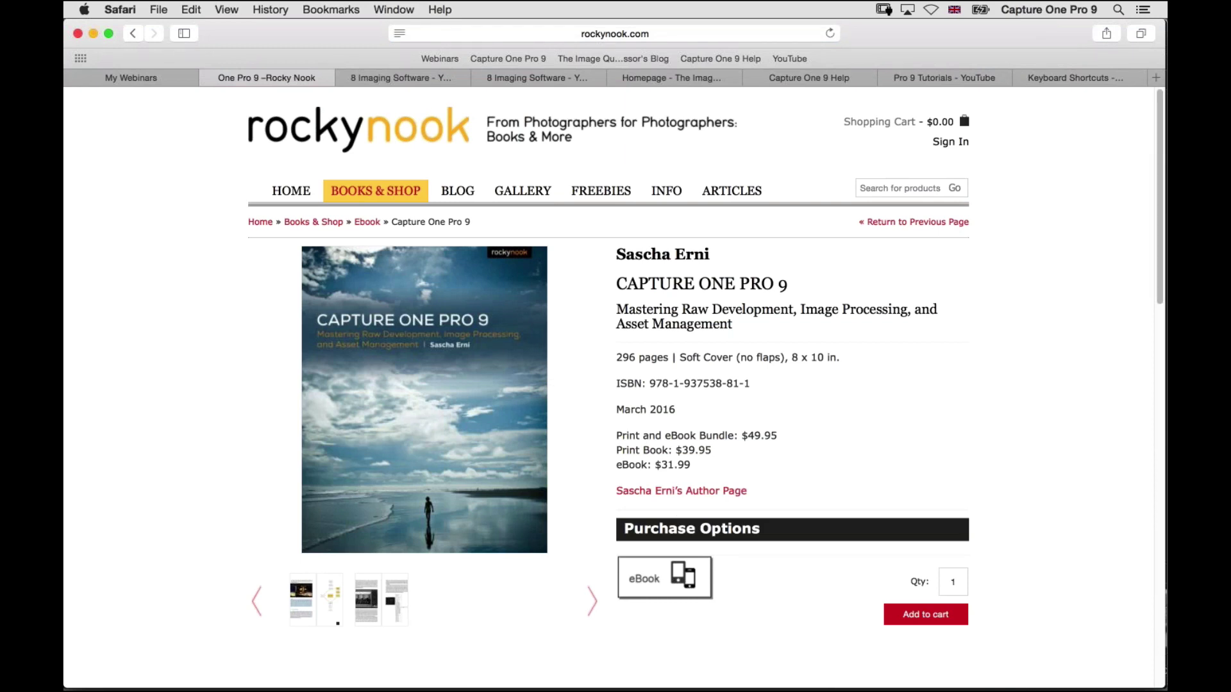
key("super+Tab")
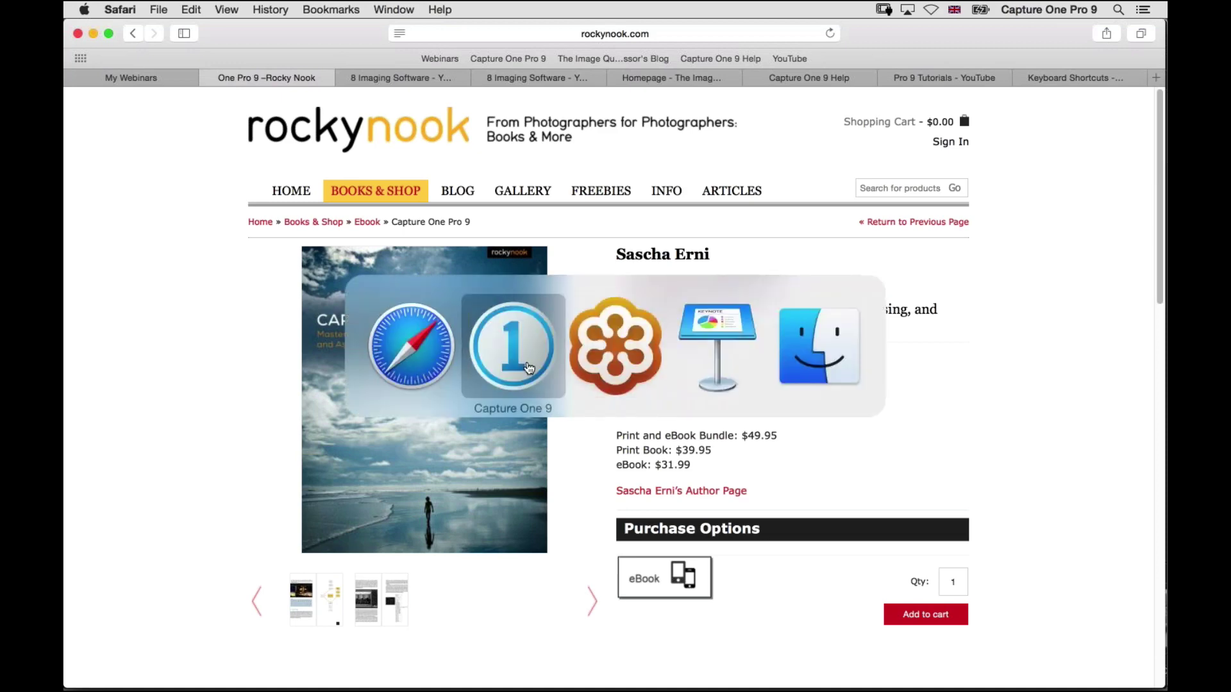